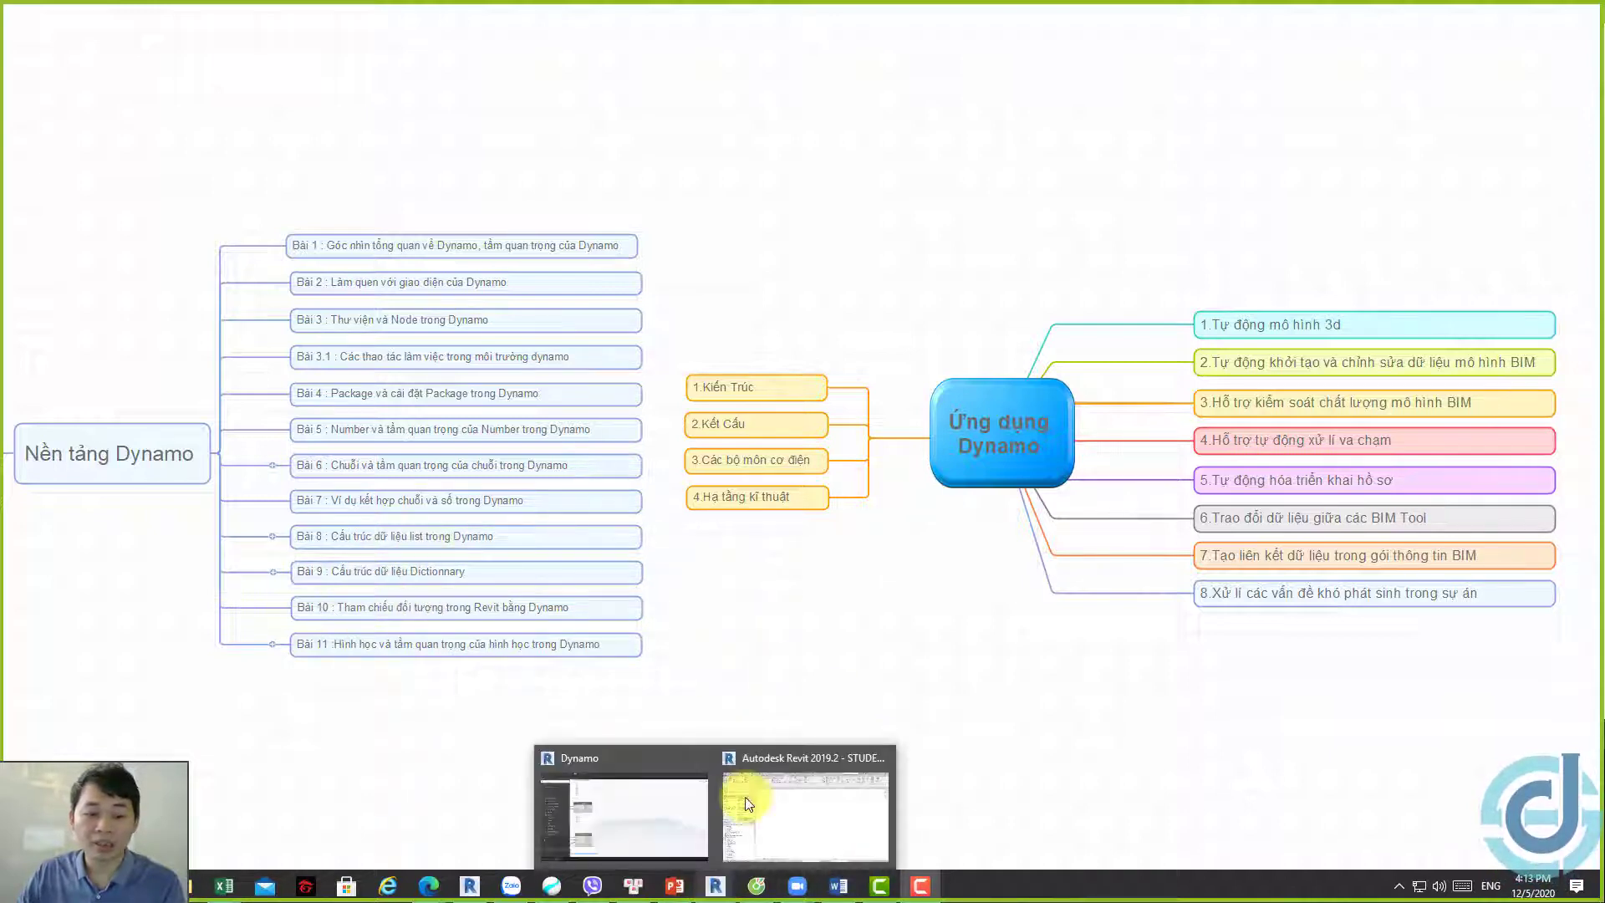
Switch to Dynamo and clear the earlier List.DropItems and ReplaceItemAtIndex nodes from view
click(619, 811)
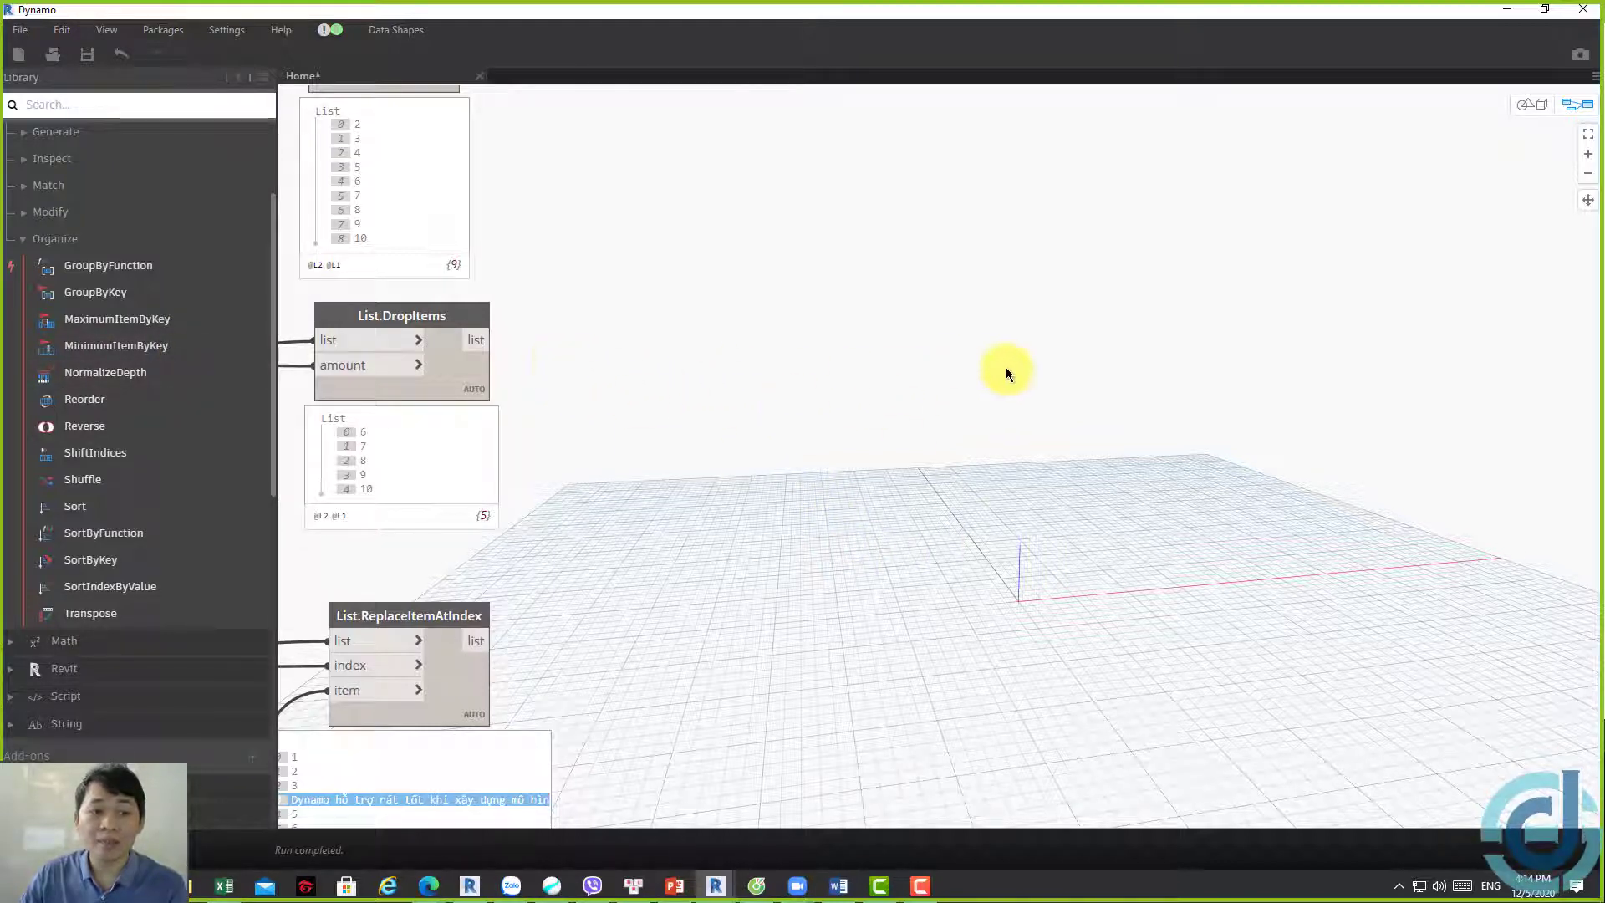
key(ctrl+b)
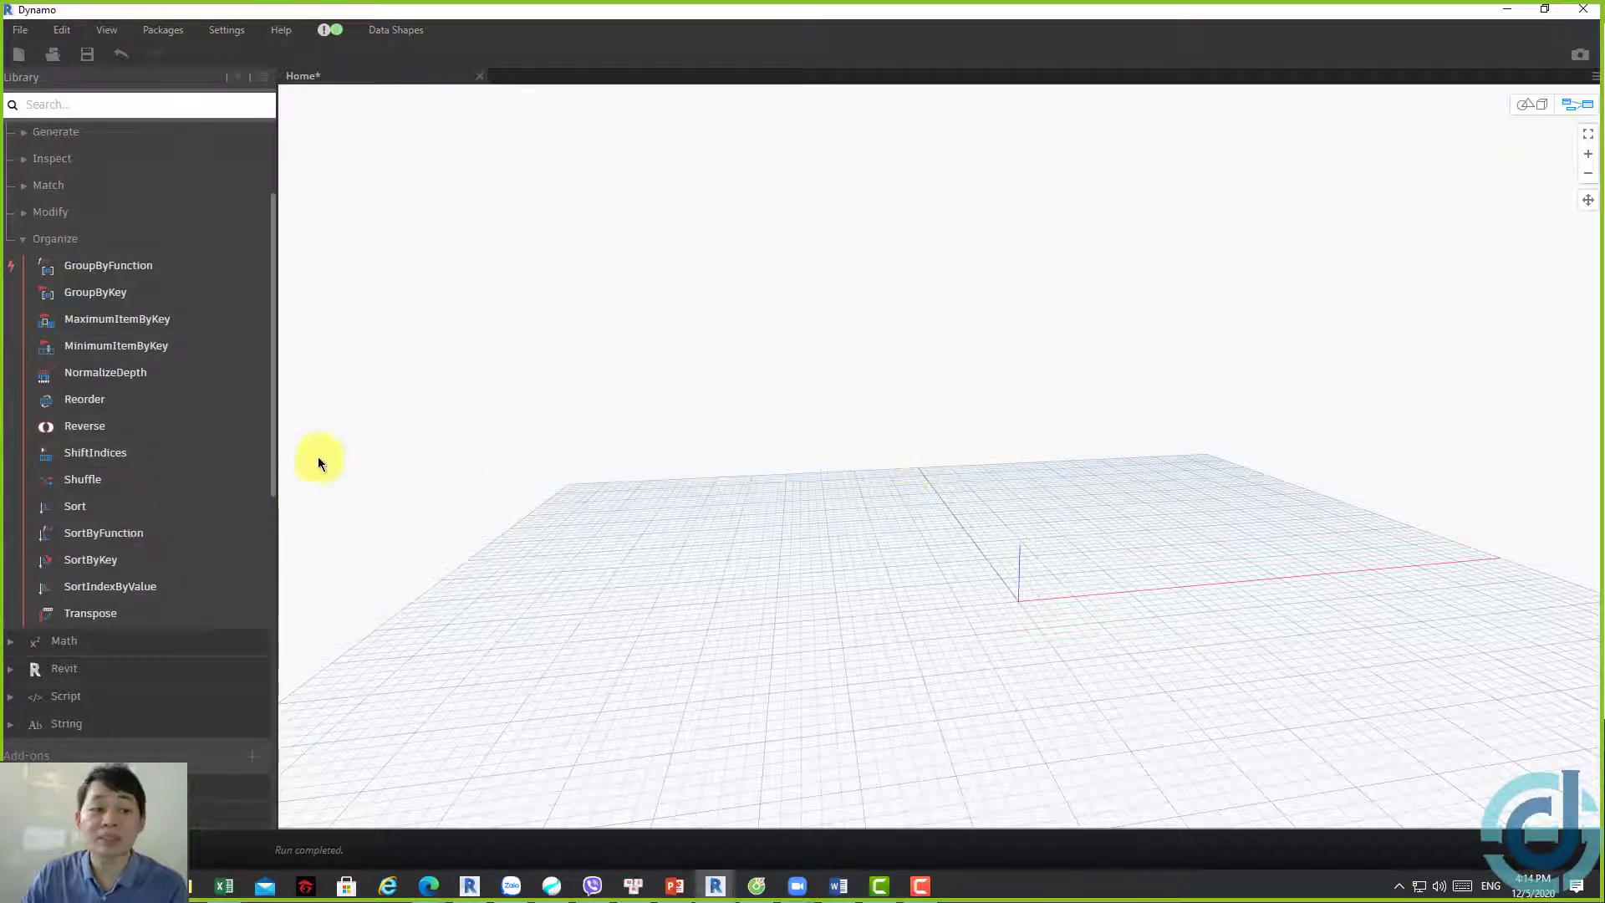
Add List.Sort, List.SortByFunction and List.SortByKey nodes from Library > List > Organize
click(112, 505)
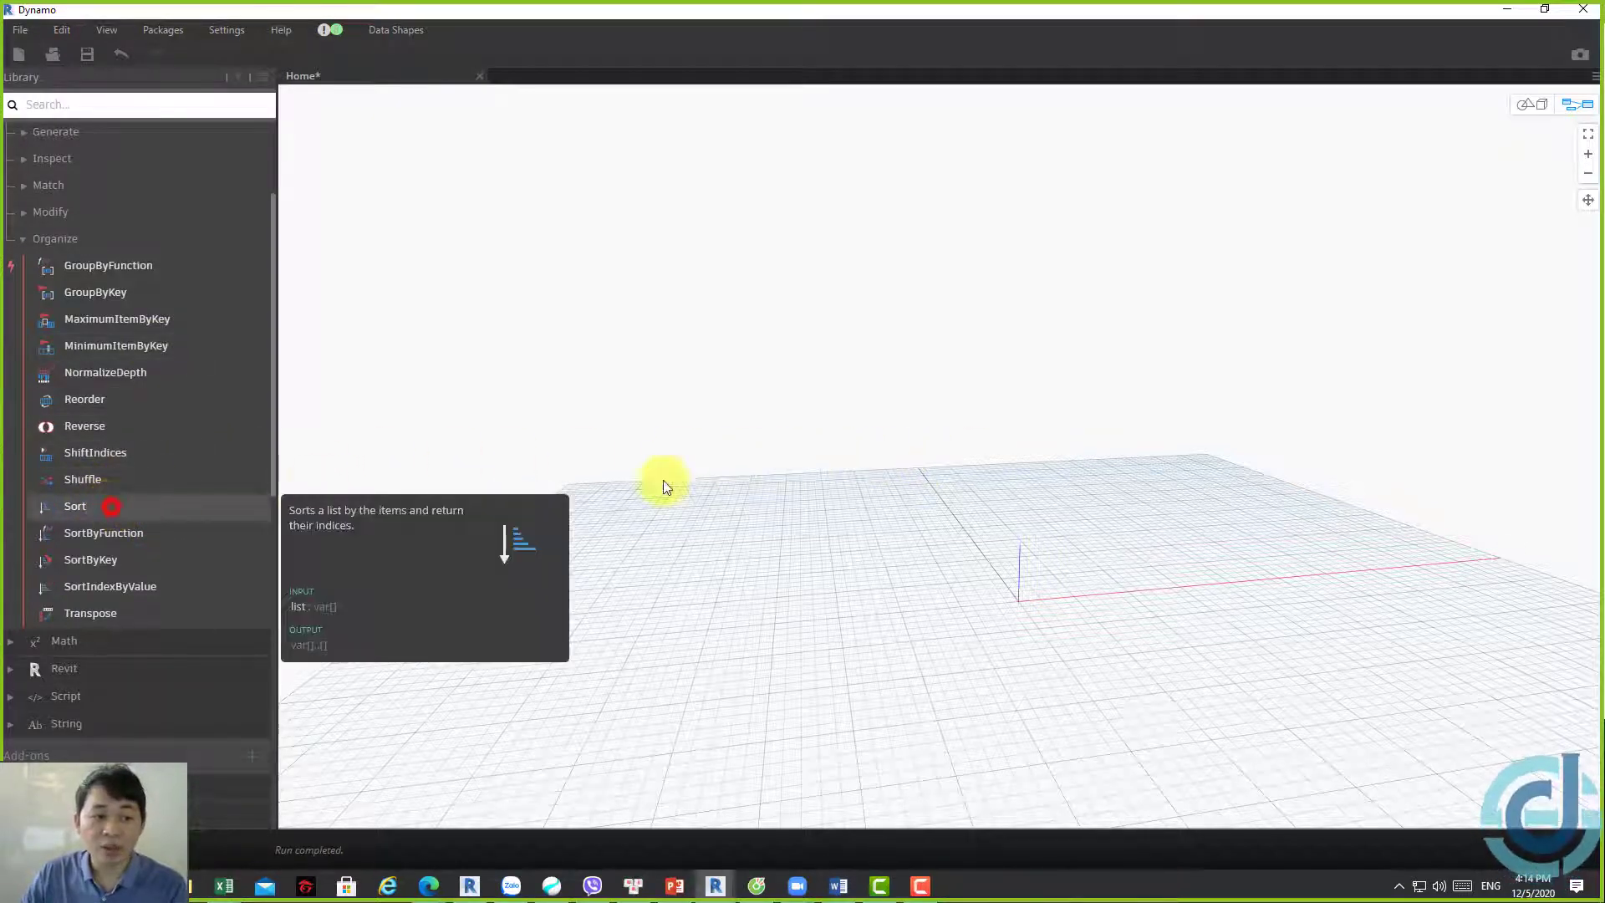
click(157, 534)
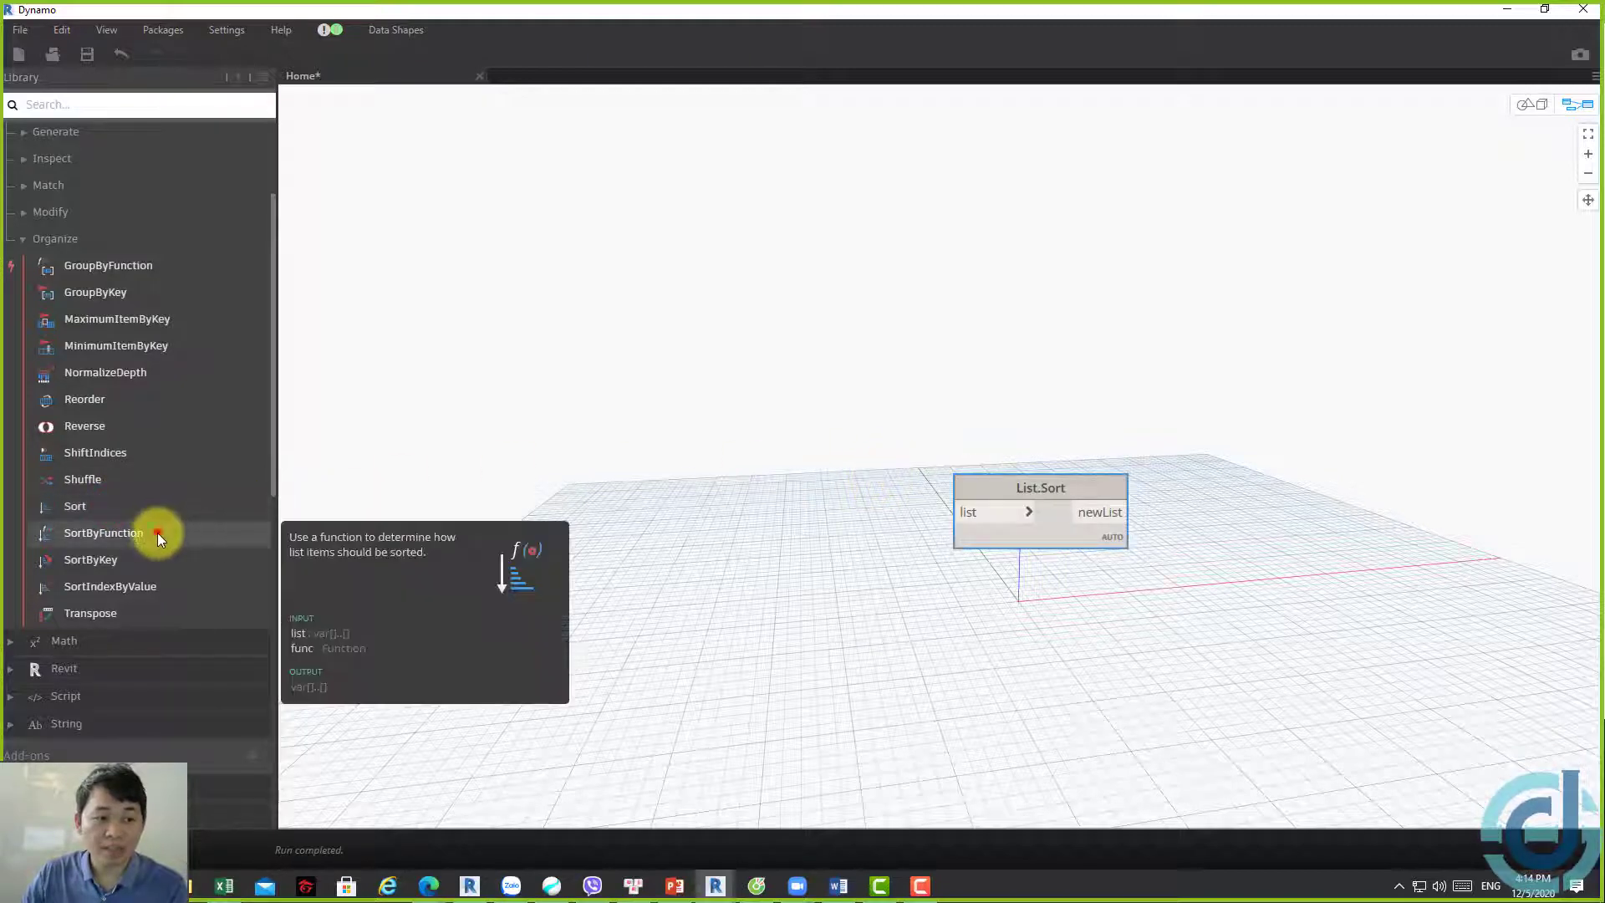
click(112, 559)
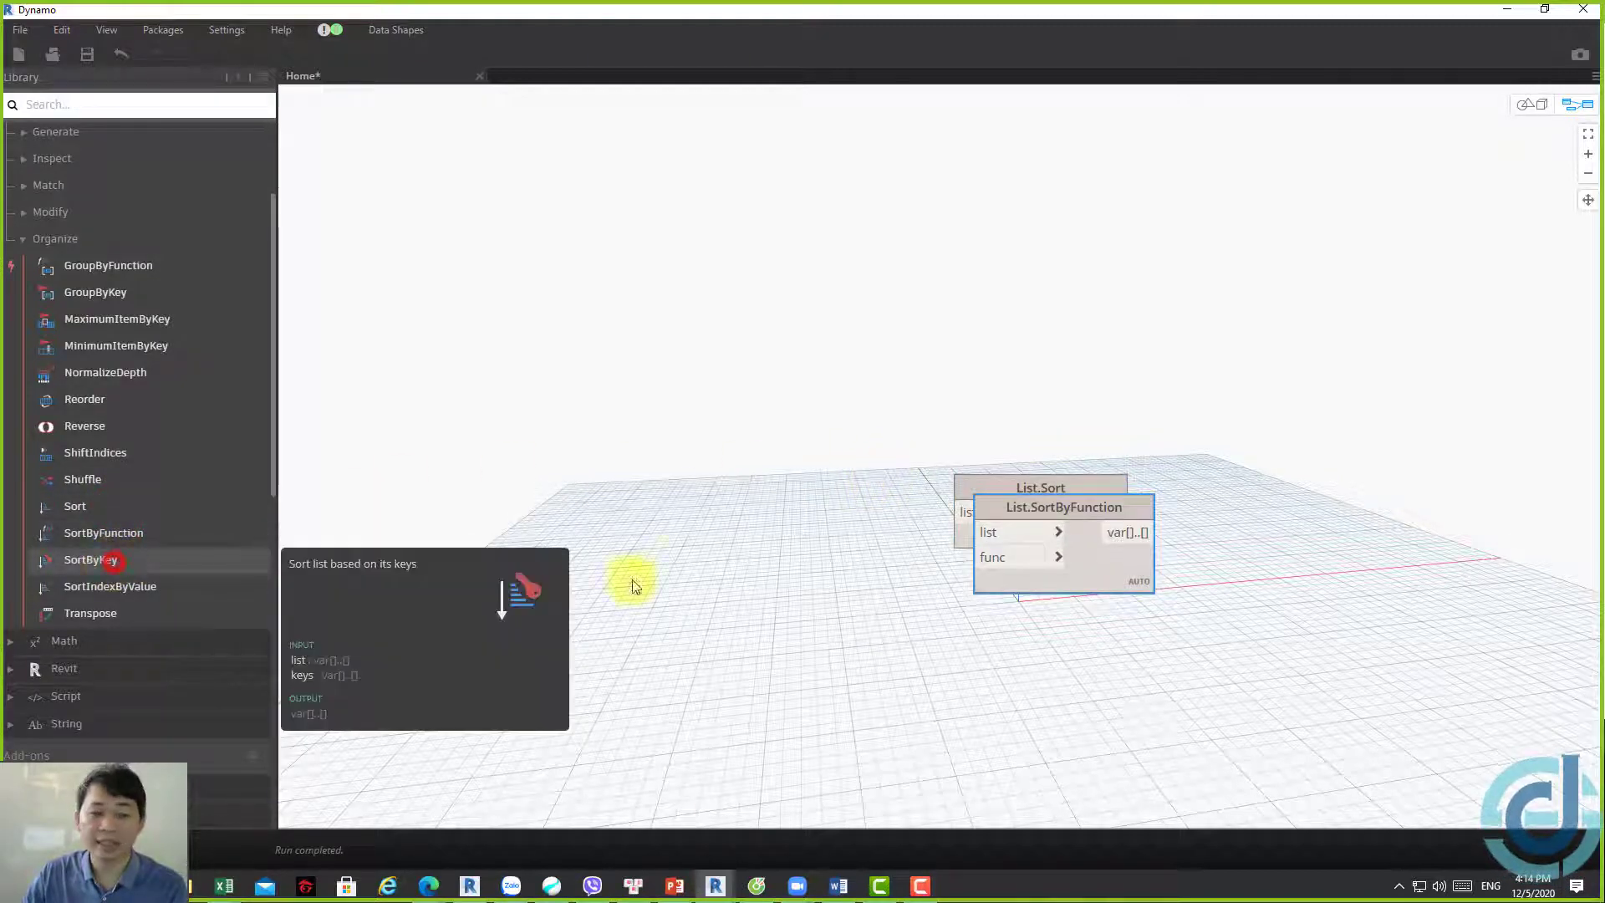
click(1087, 480)
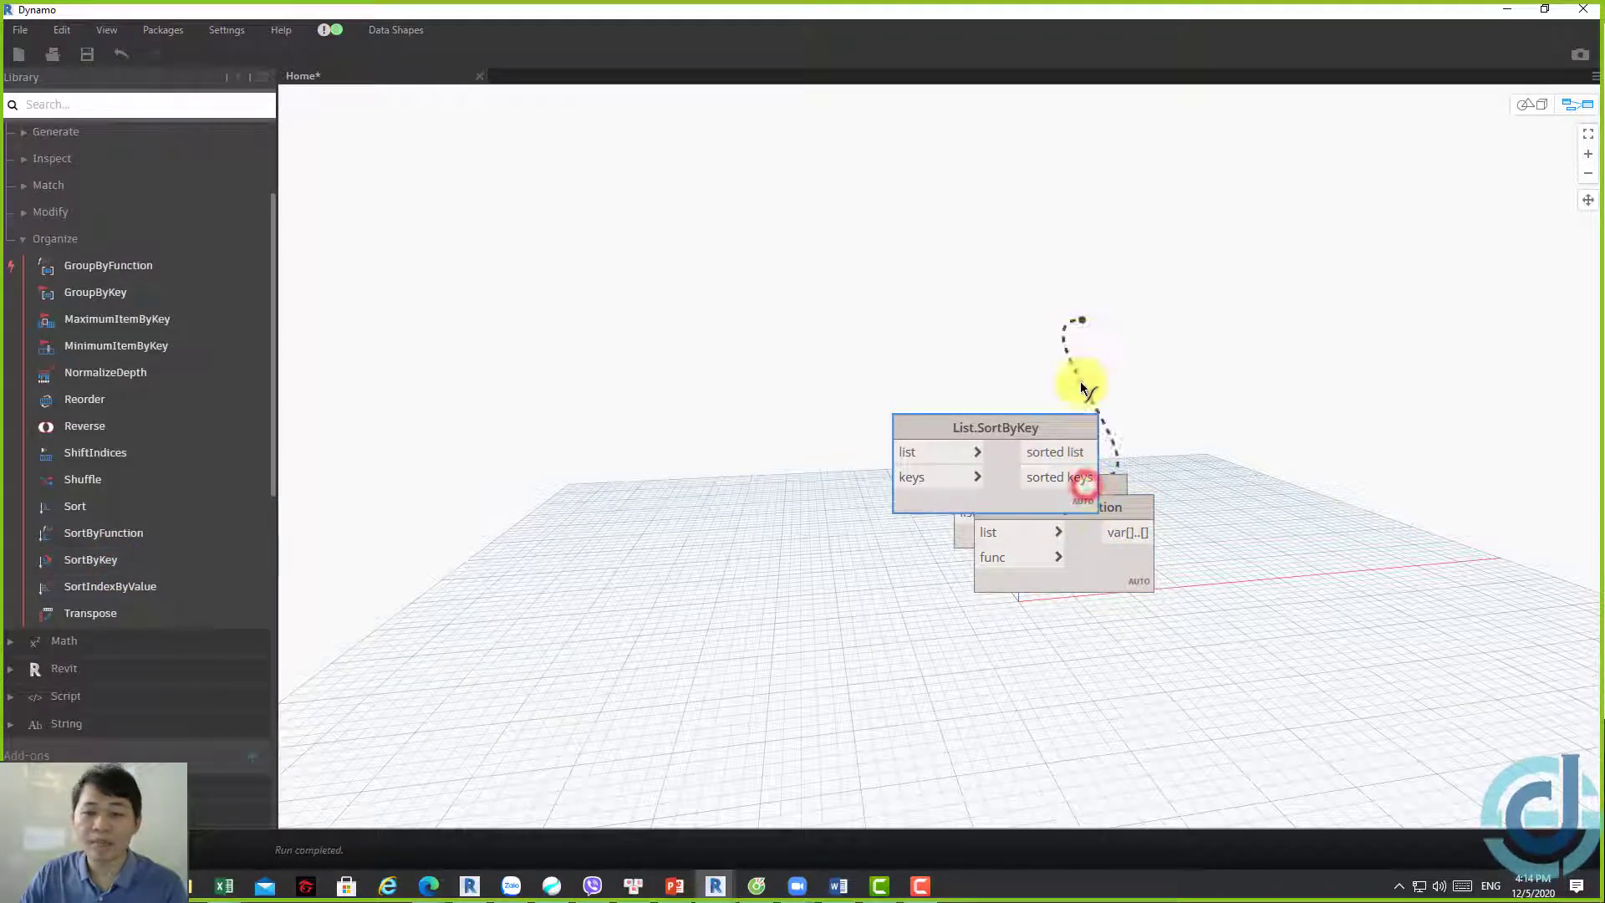
click(1200, 430)
Spread the three sort nodes apart and frame them in the view
drag(1018, 422, 980, 260)
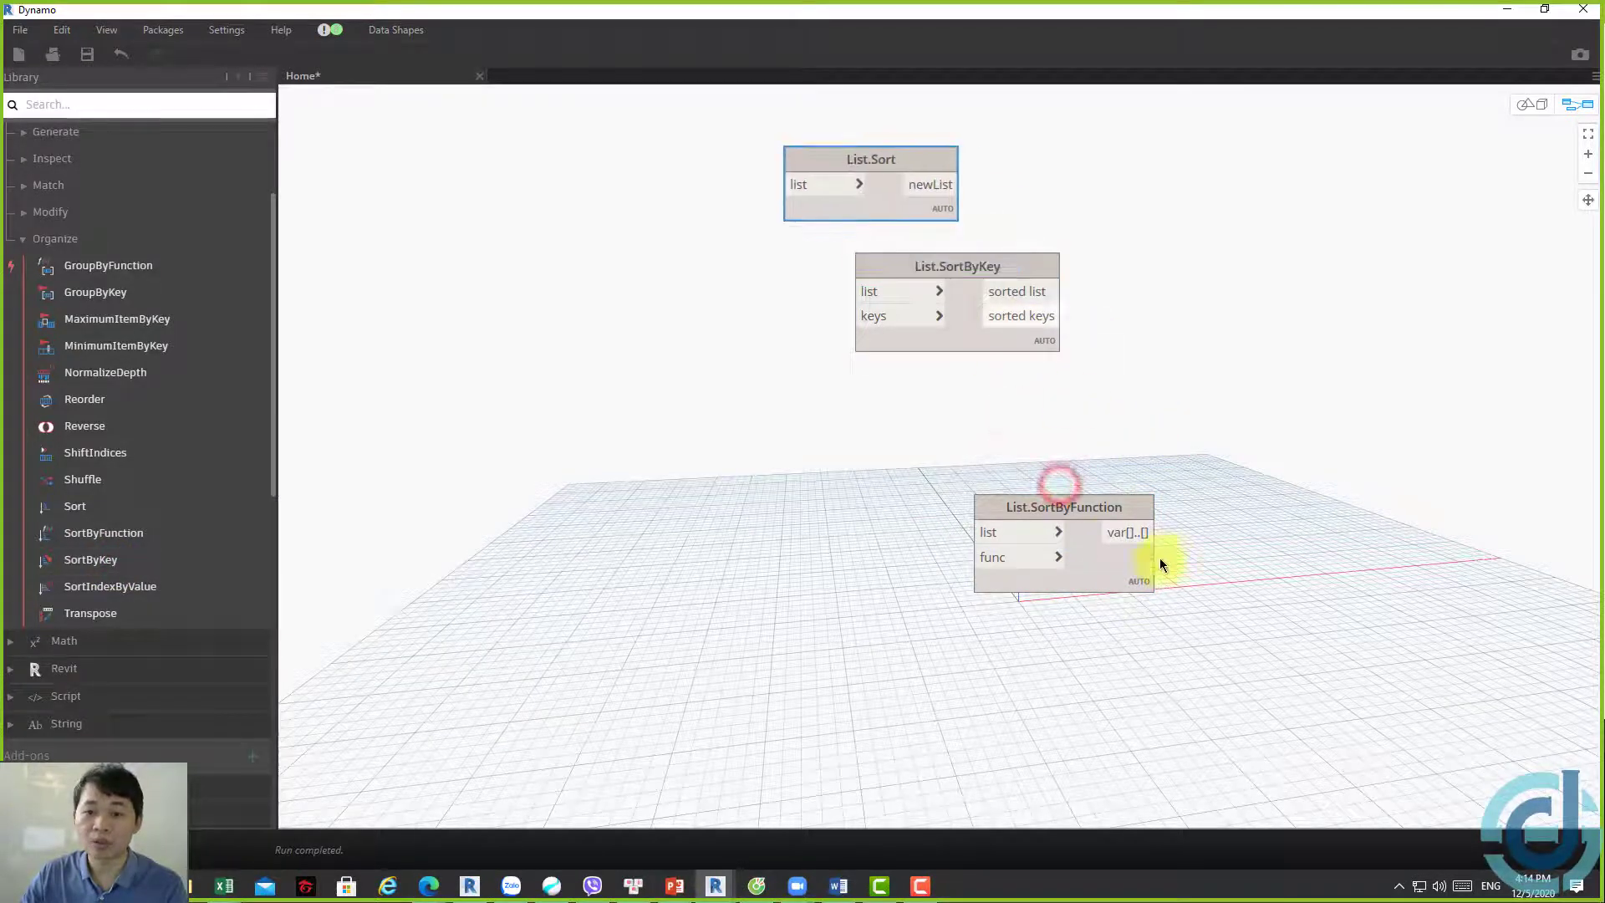
drag(1083, 506, 1140, 376)
middle_drag(925, 222, 1283, 281)
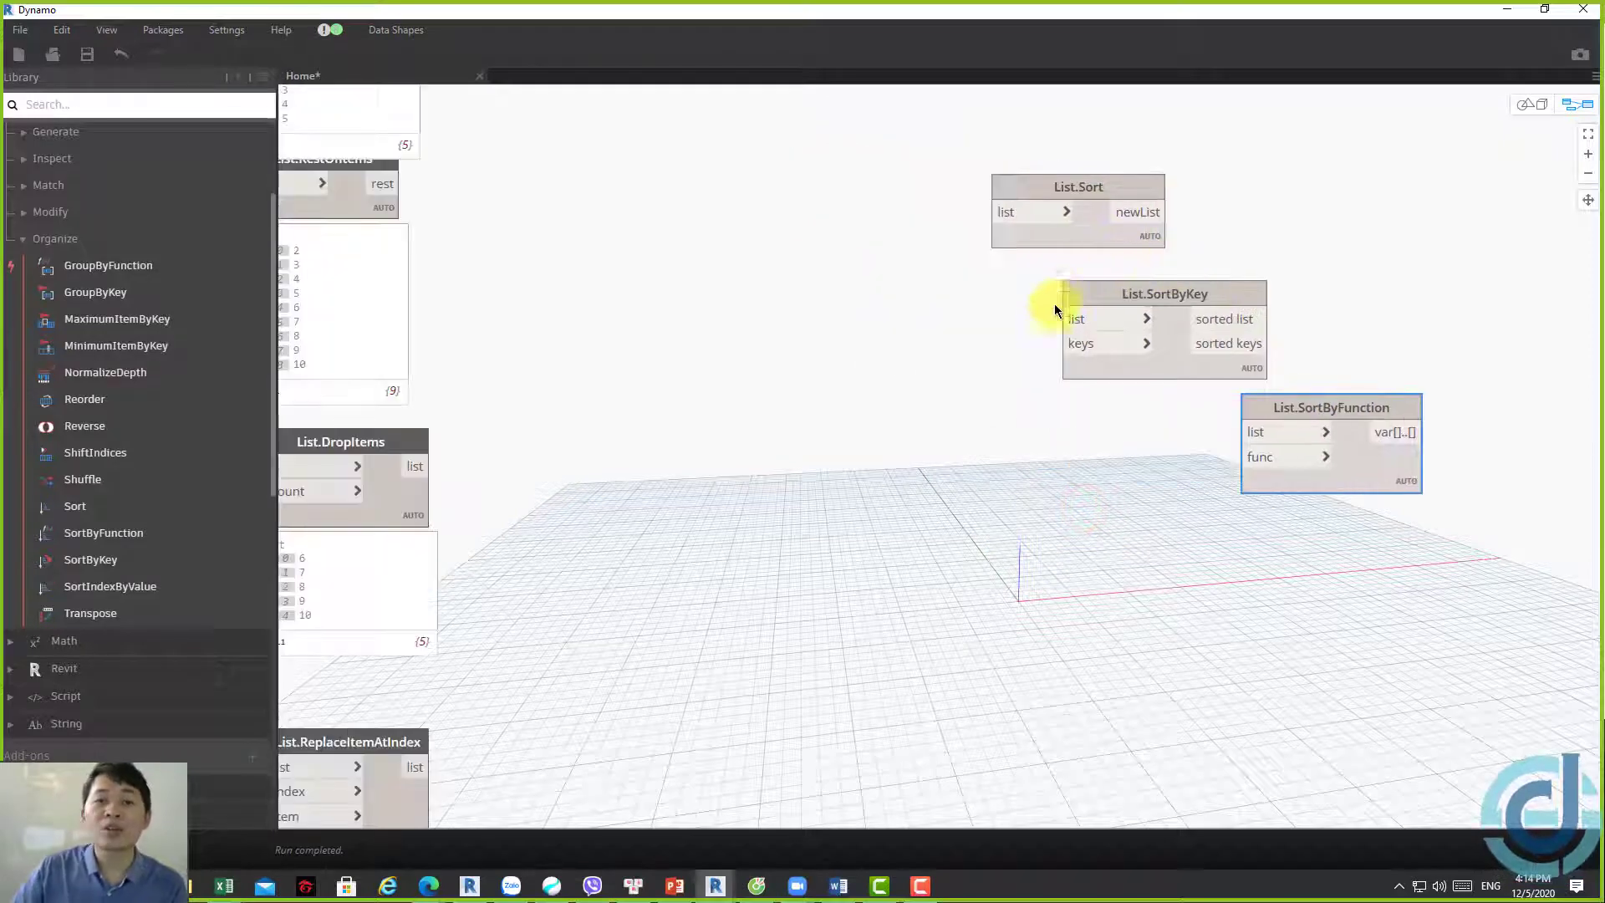
scroll(1185, 198, up, 3)
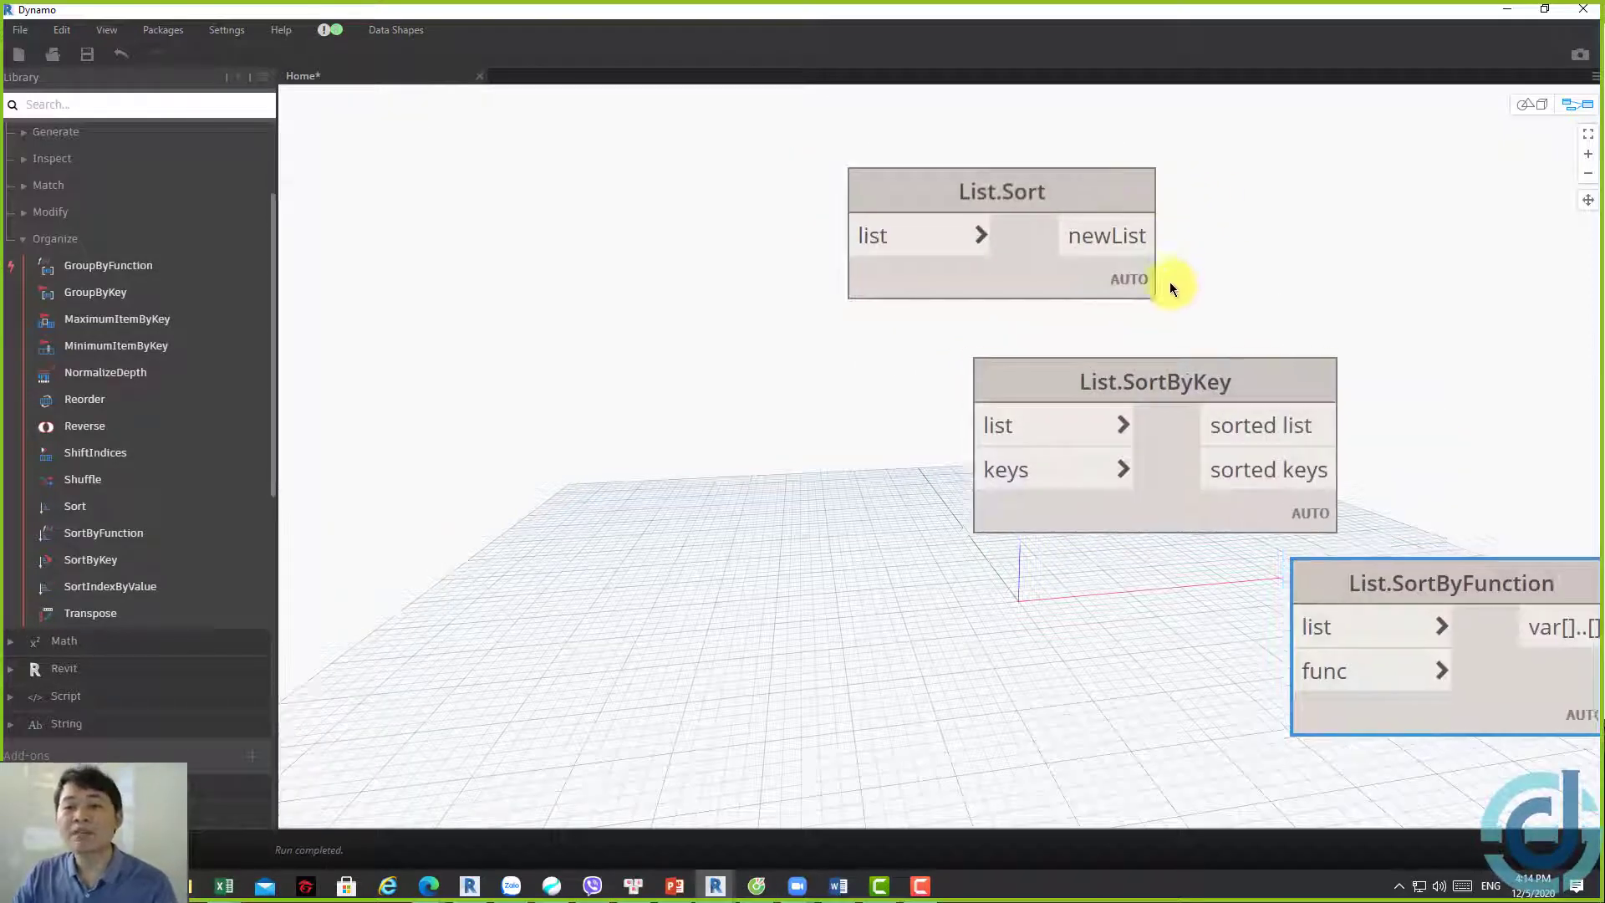
mouse_move(1170, 283)
middle_down()
mouse_move(1297, 436)
mouse_move(1099, 384)
middle_up()
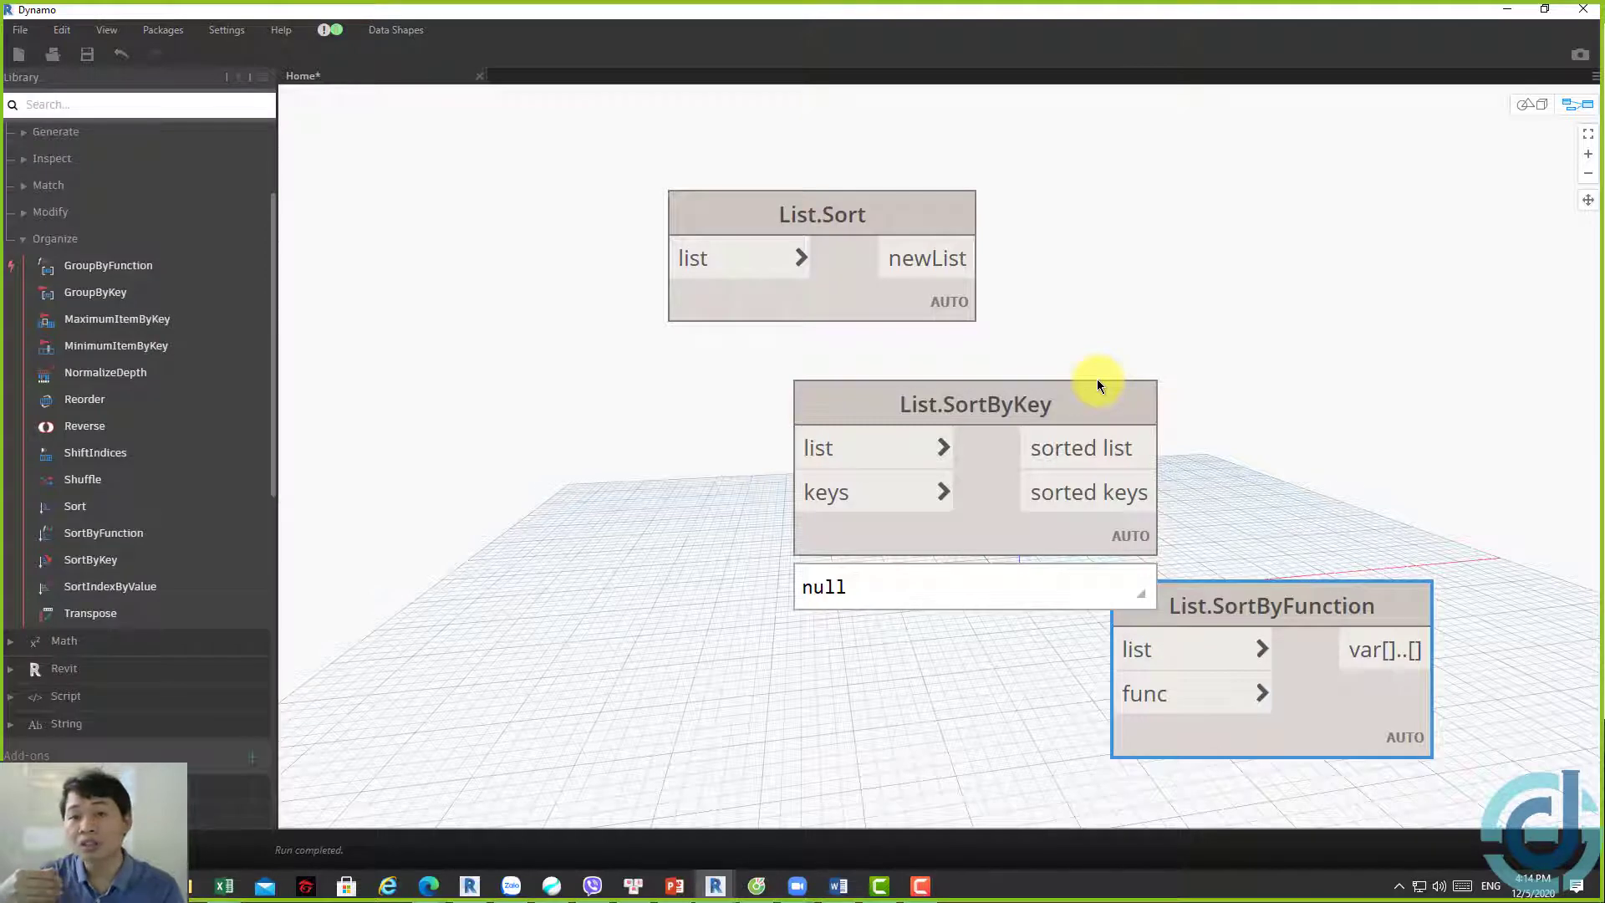
middle_drag(1096, 221, 1240, 347)
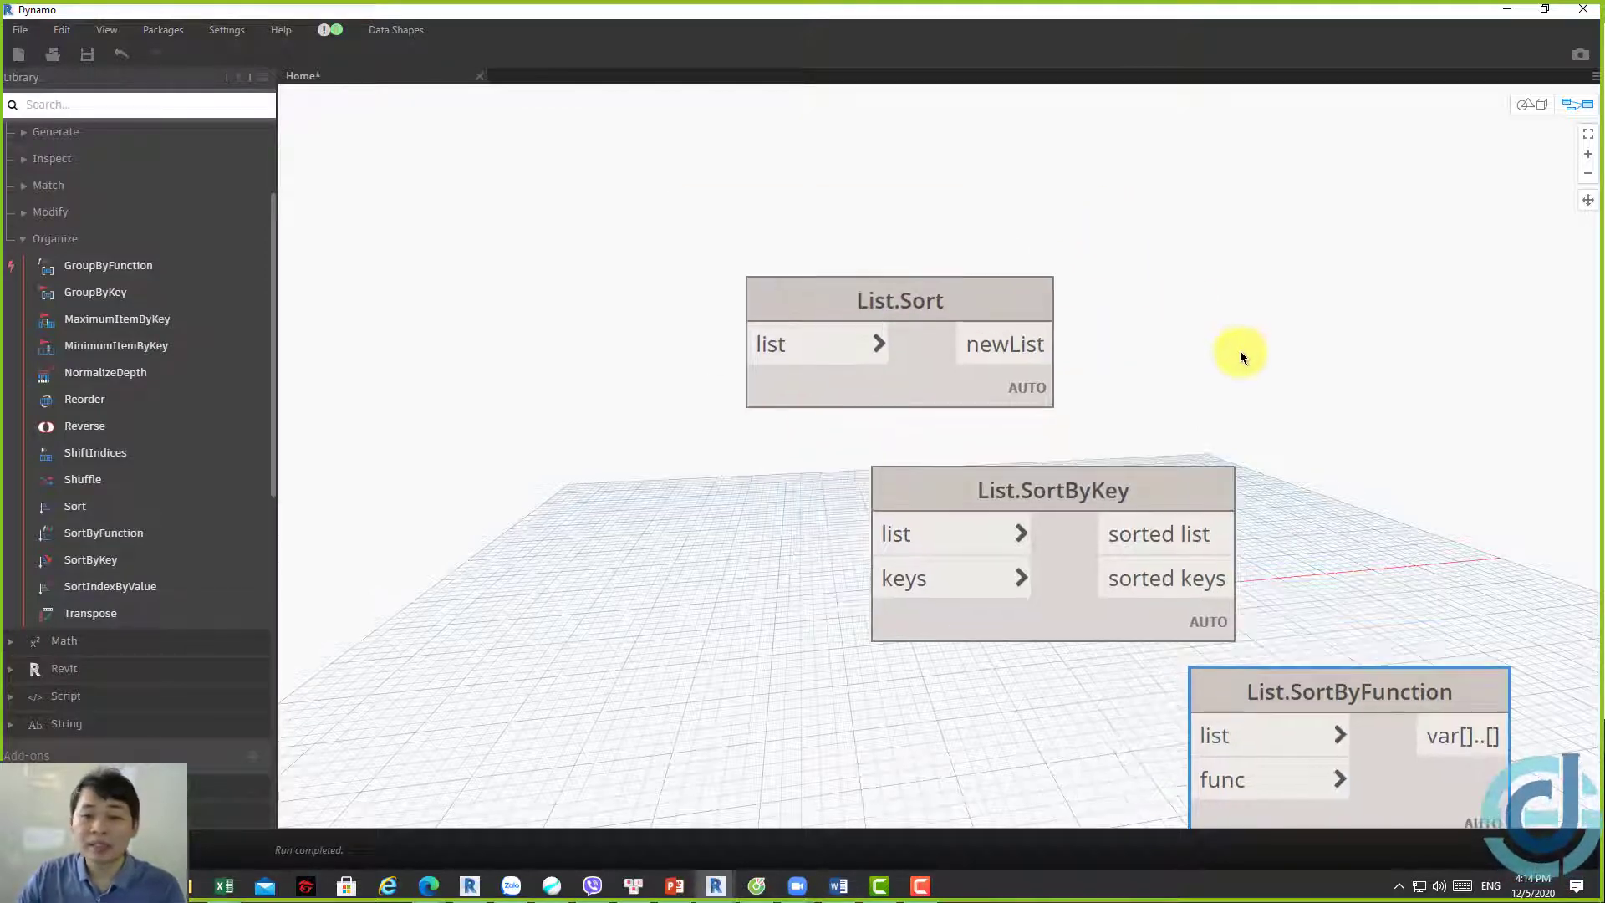
drag(1021, 339, 995, 268)
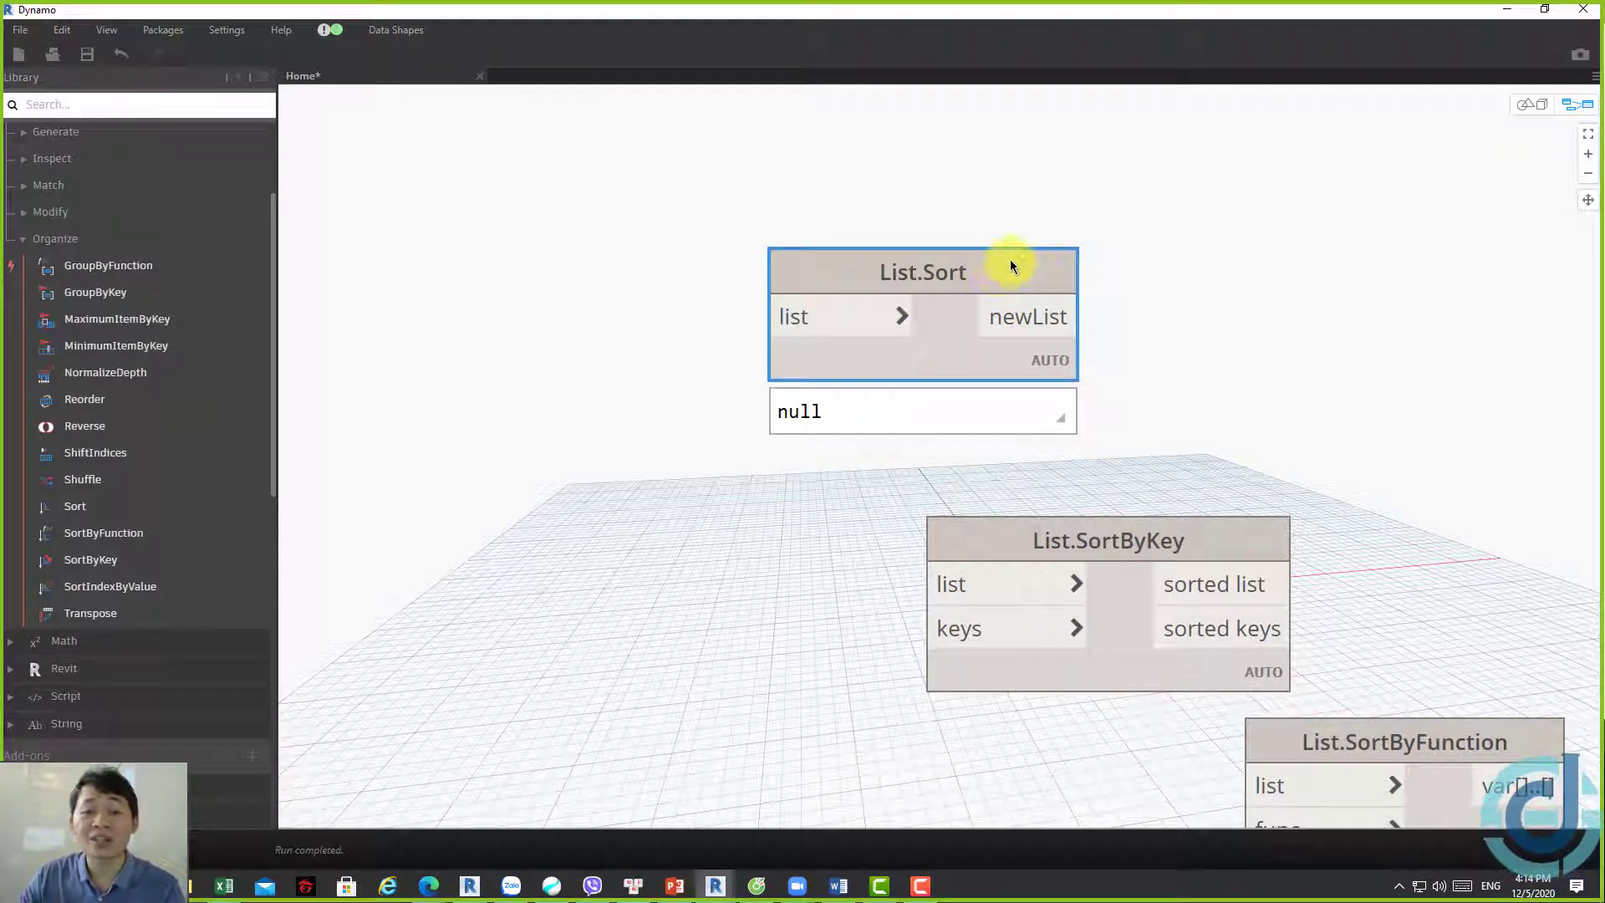
drag(995, 271, 909, 245)
middle_drag(399, 138, 625, 277)
Create a Code Block with the range 1..10 and add a List.Shuffle node
double_click(625, 278)
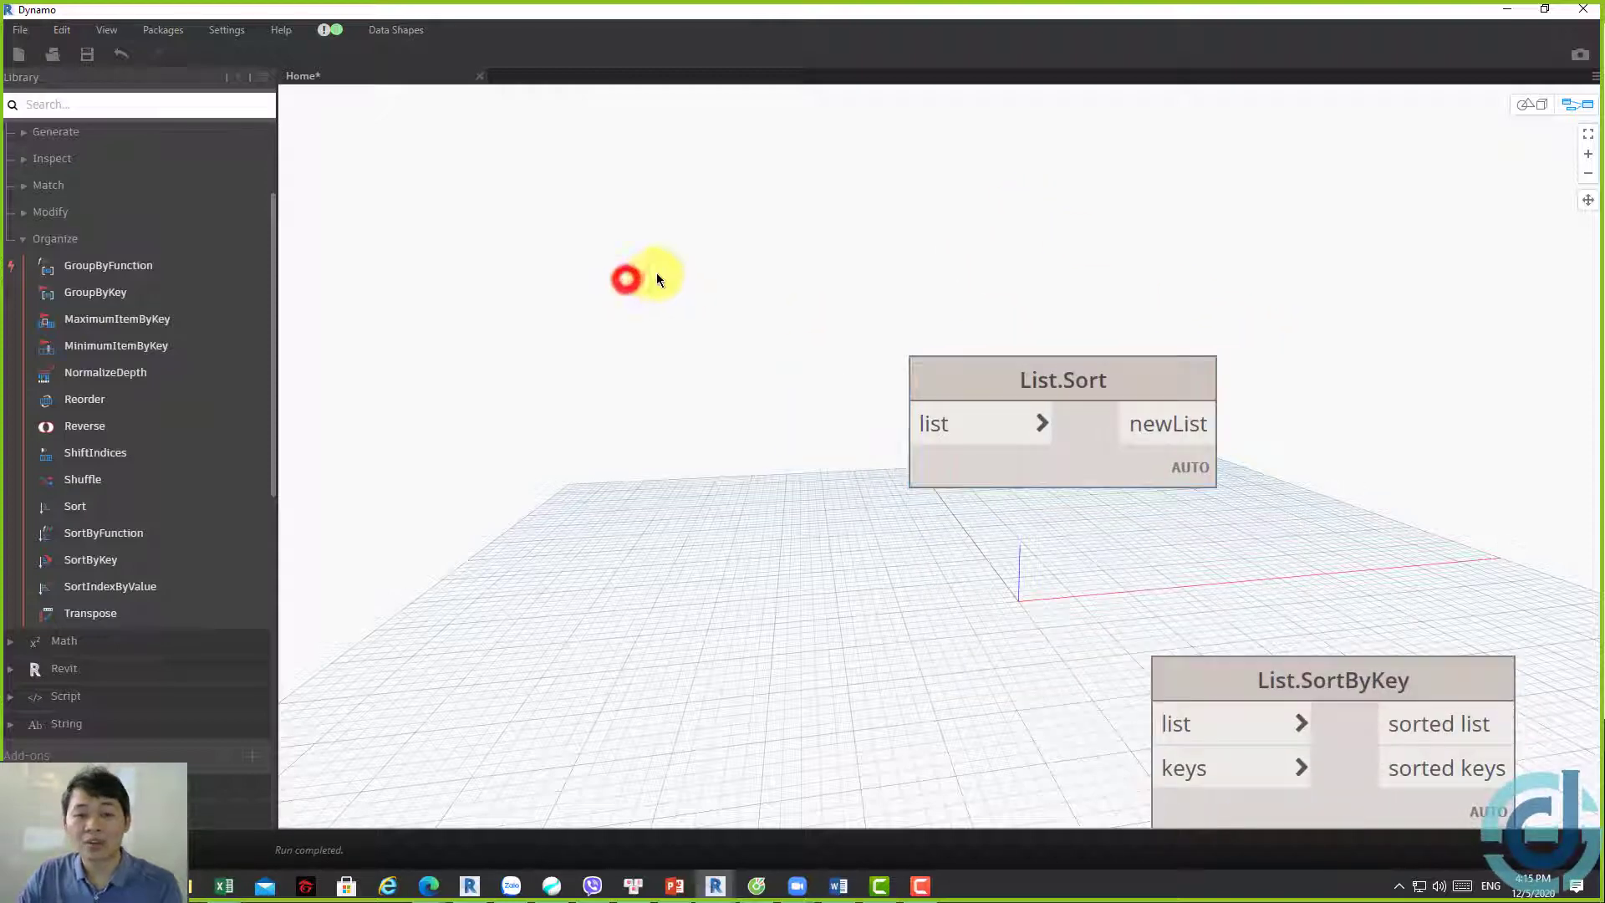
text(1..10)
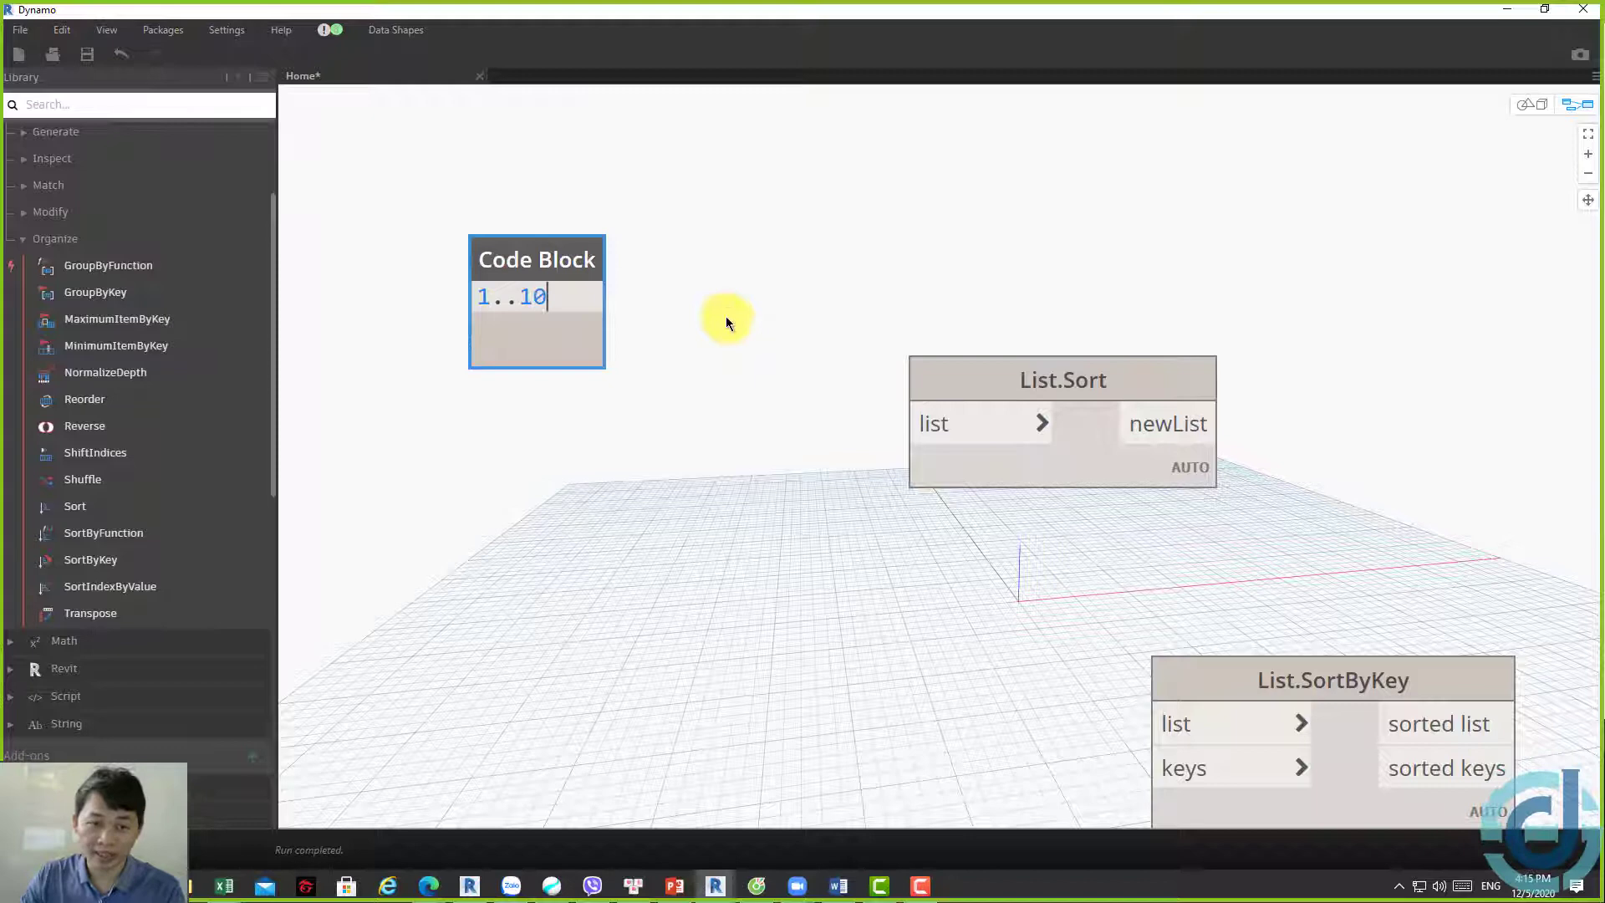
click(755, 305)
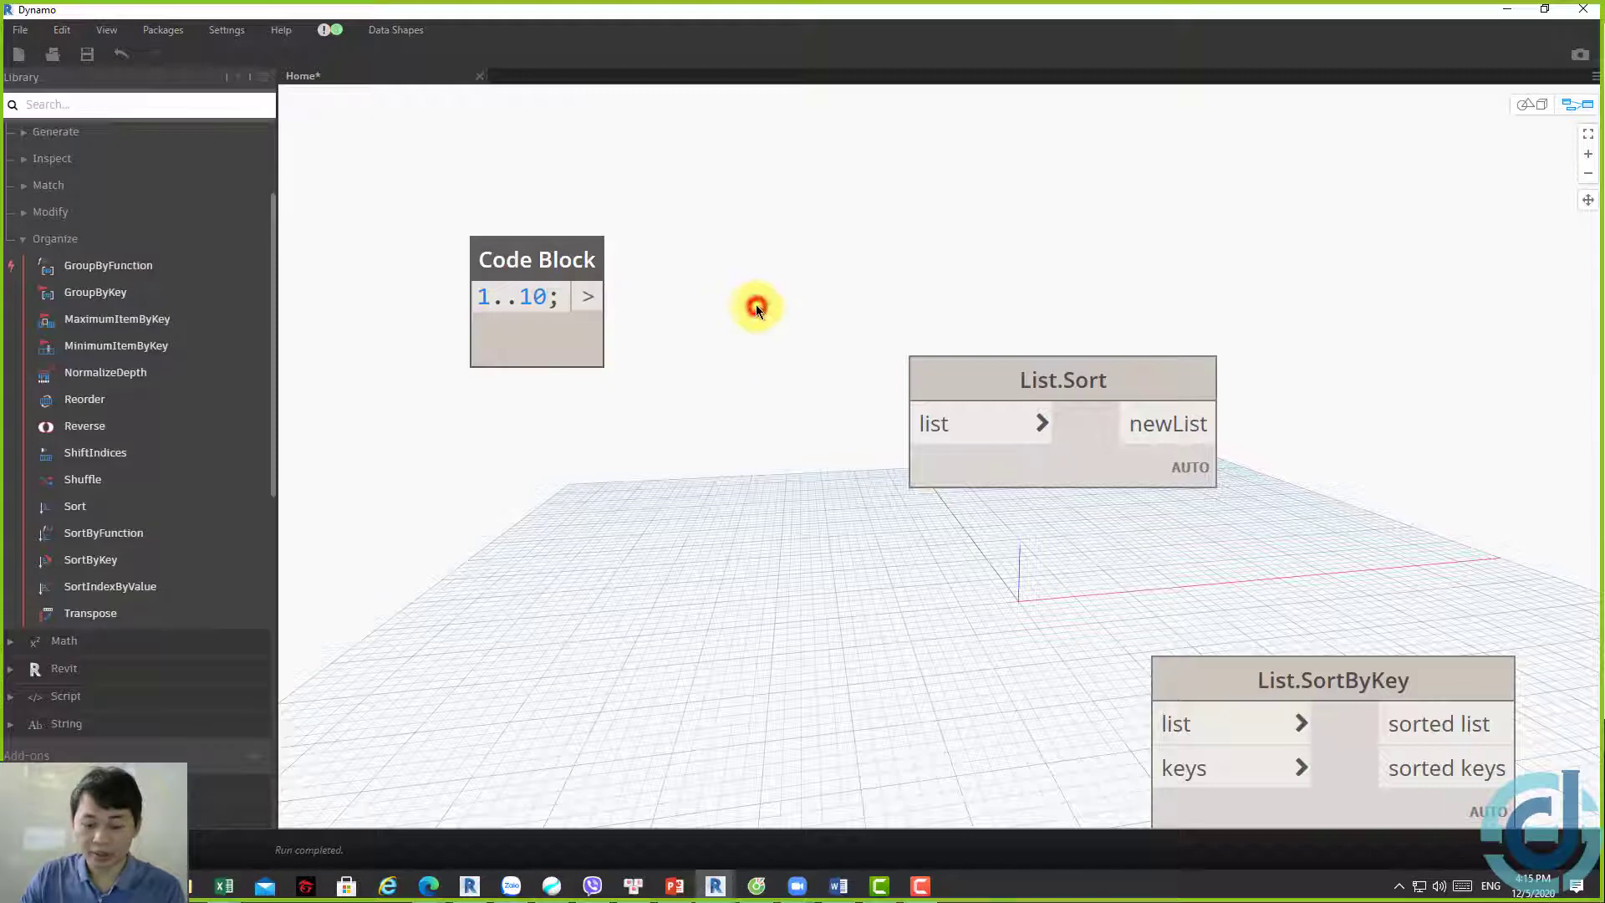
right_click(754, 304)
text(l)
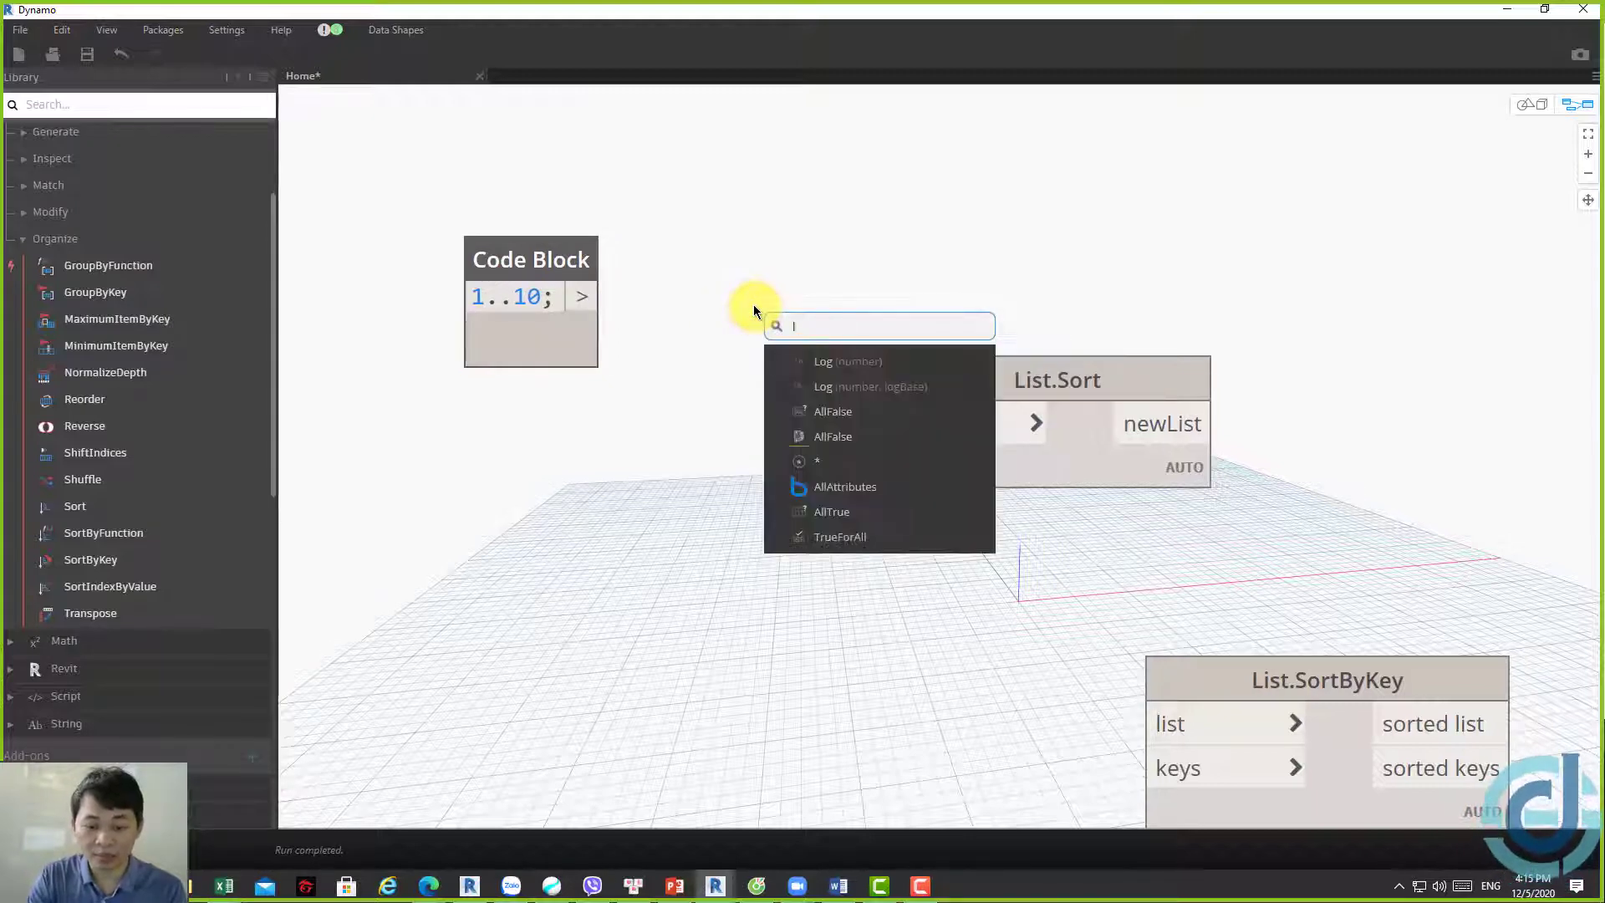
text(ist shu)
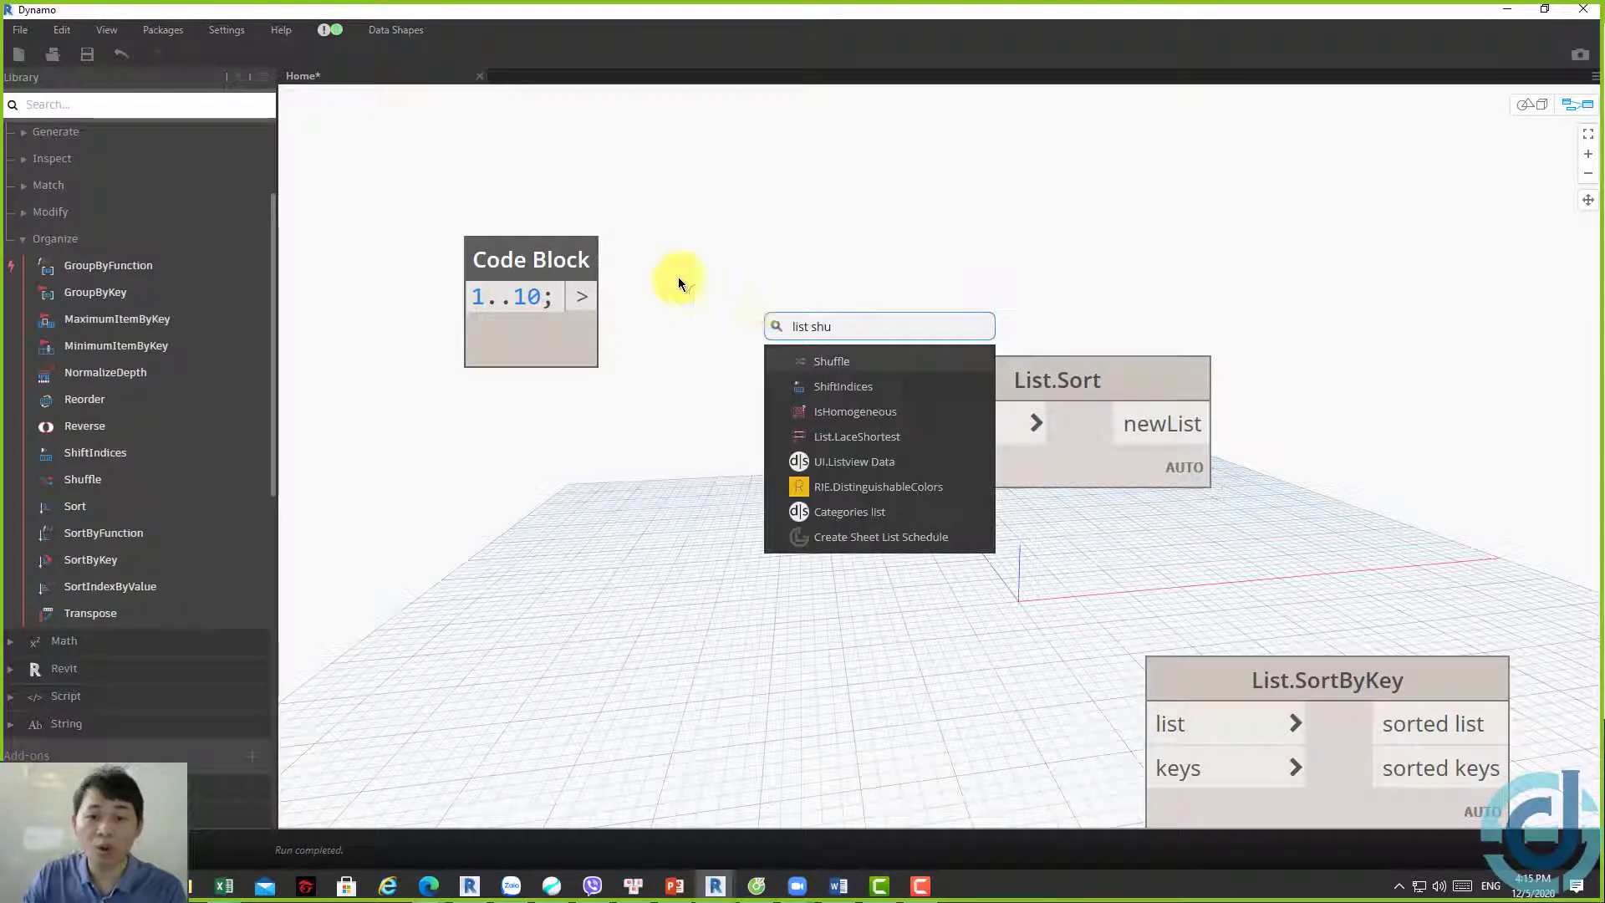
click(845, 356)
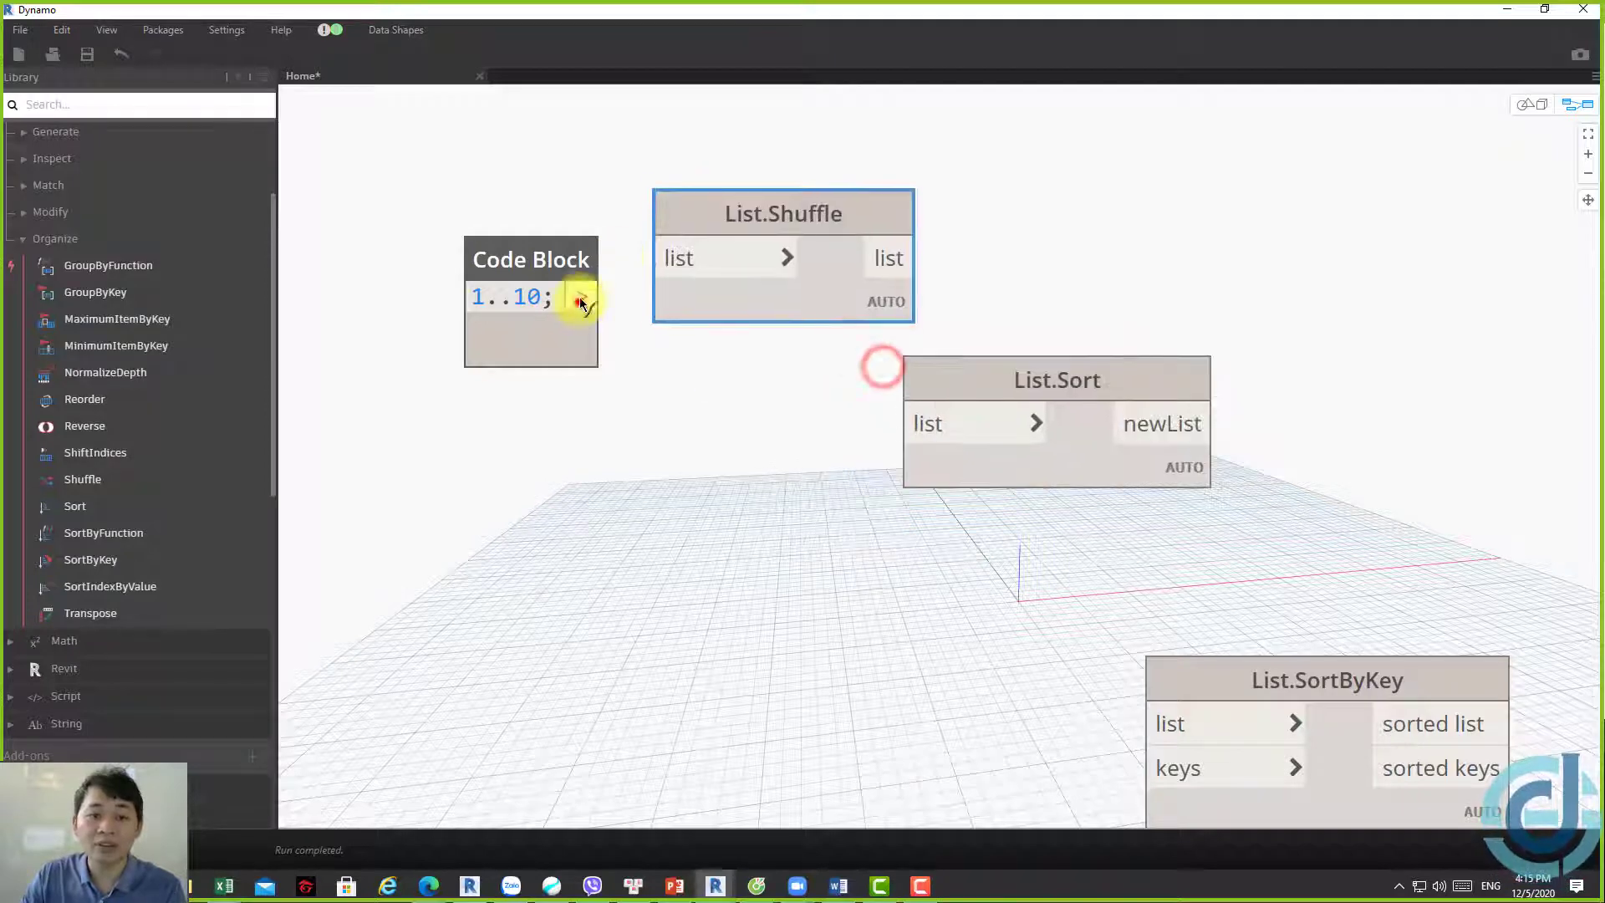
Connect the 1..10 range into List.Shuffle and show its shuffled output
drag(578, 299, 667, 260)
drag(995, 378, 1329, 218)
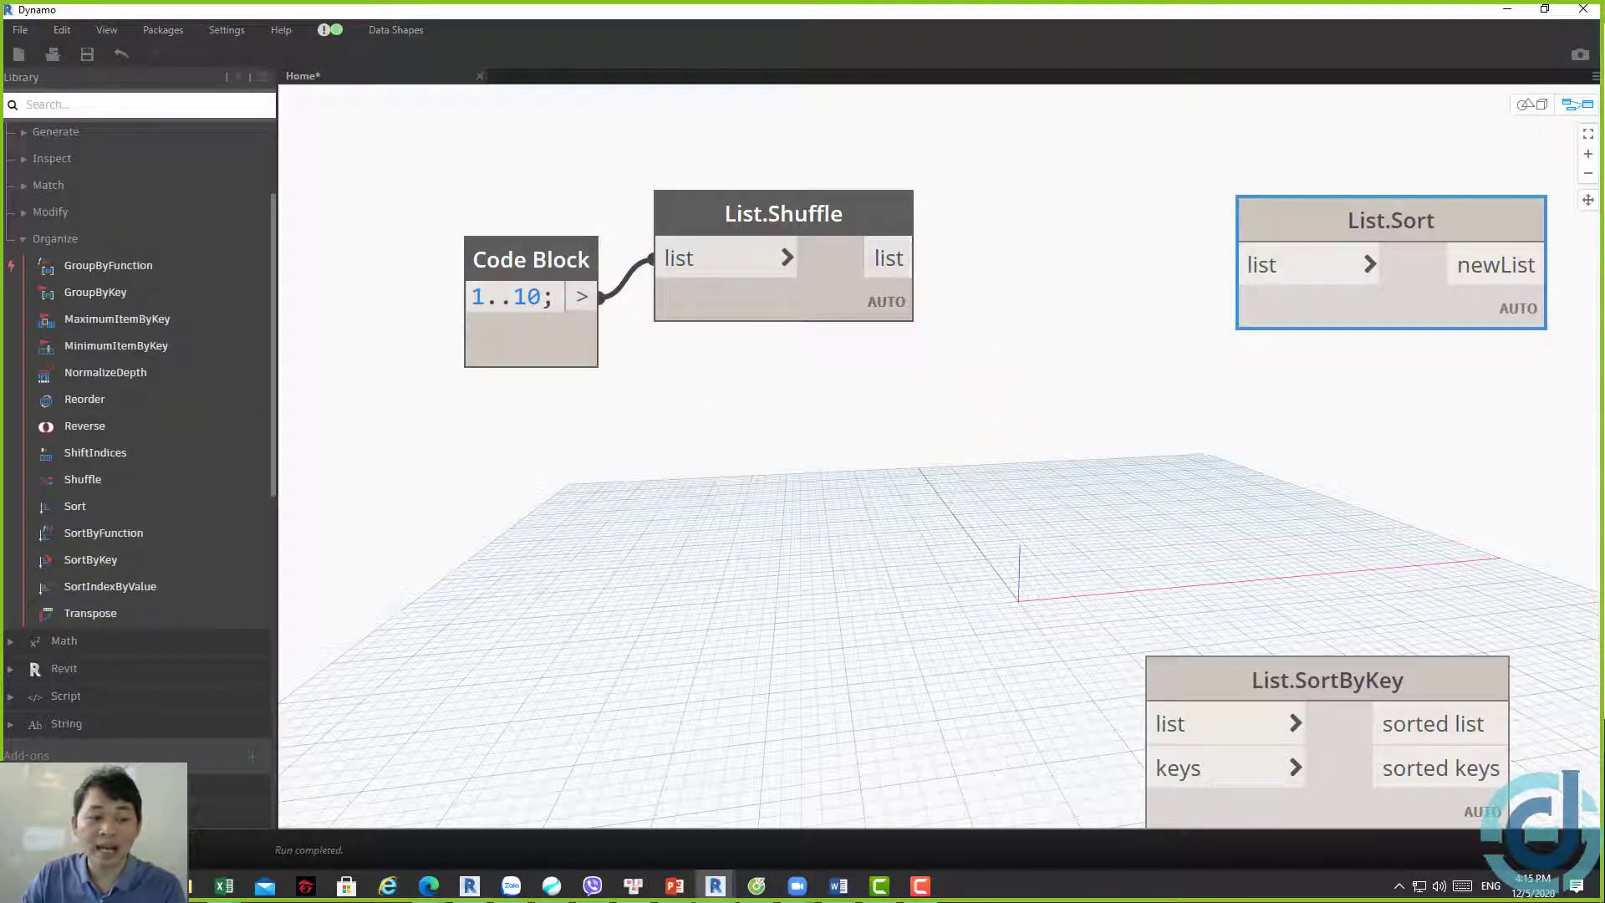
click(881, 343)
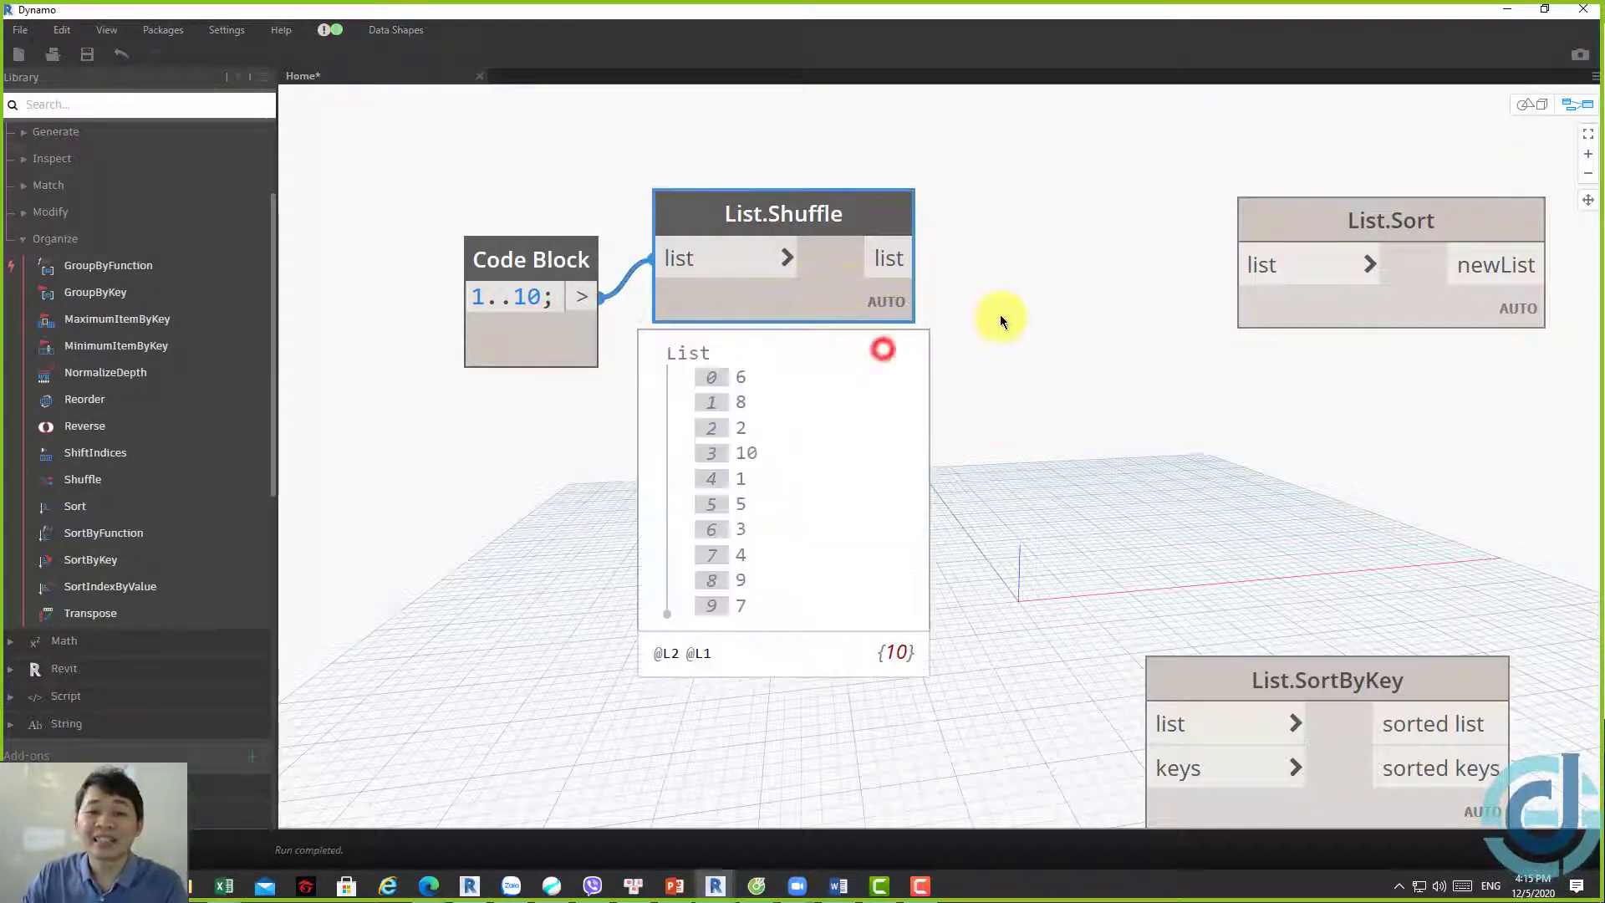
middle_drag(935, 282, 826, 356)
drag(700, 284, 739, 290)
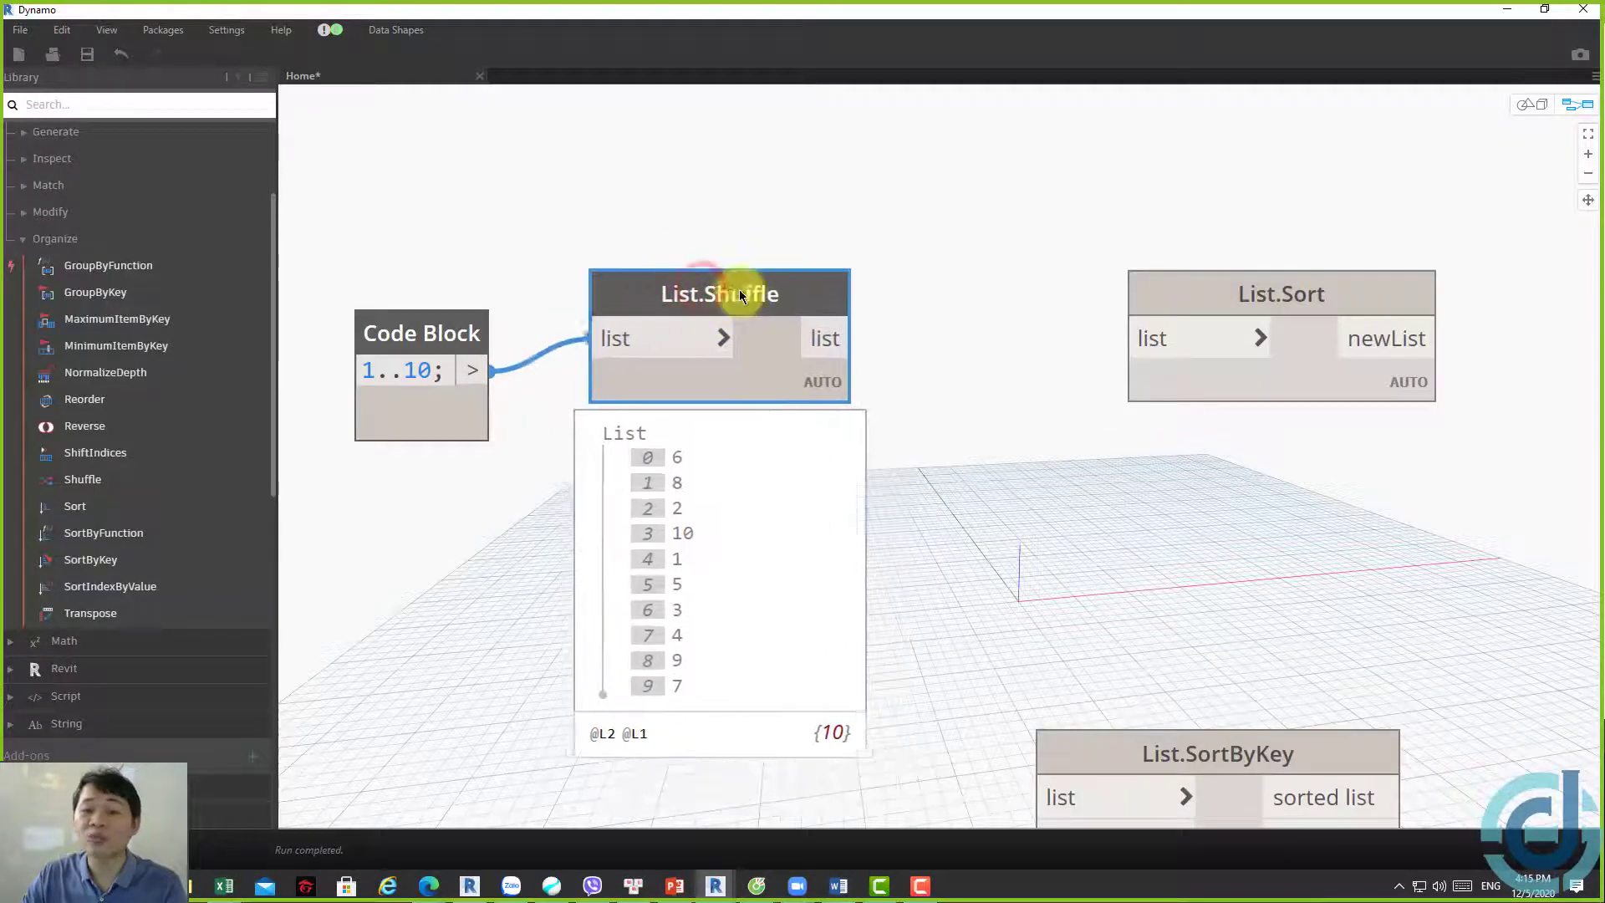
mouse_move(784, 501)
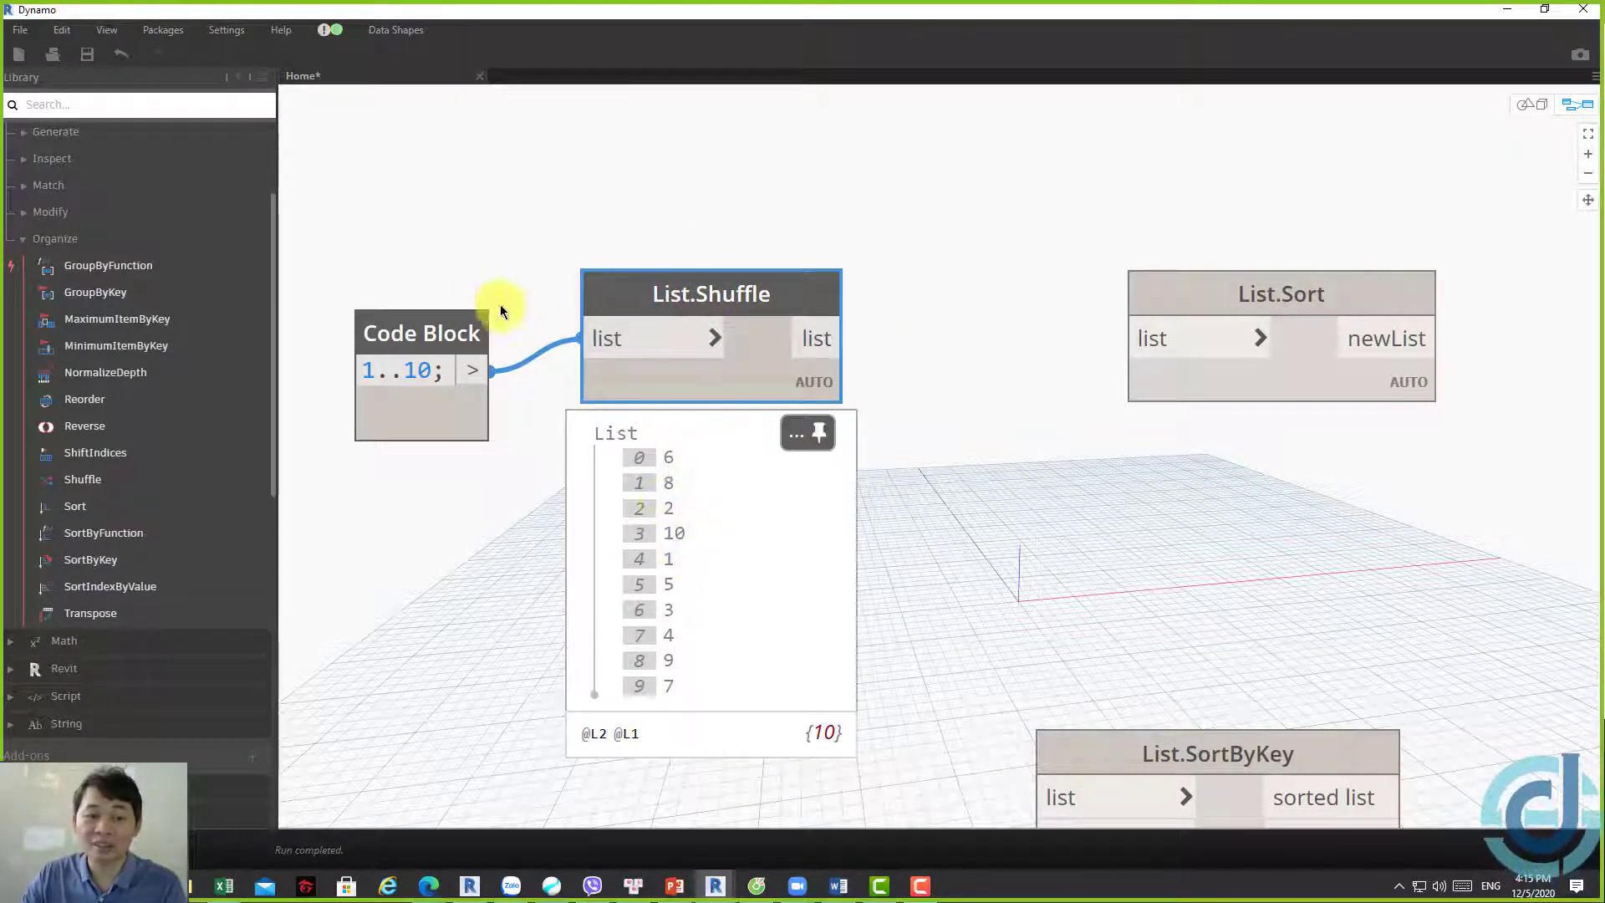
mouse_move(723, 287)
mouse_down()
mouse_move(737, 290)
mouse_move(712, 216)
mouse_up()
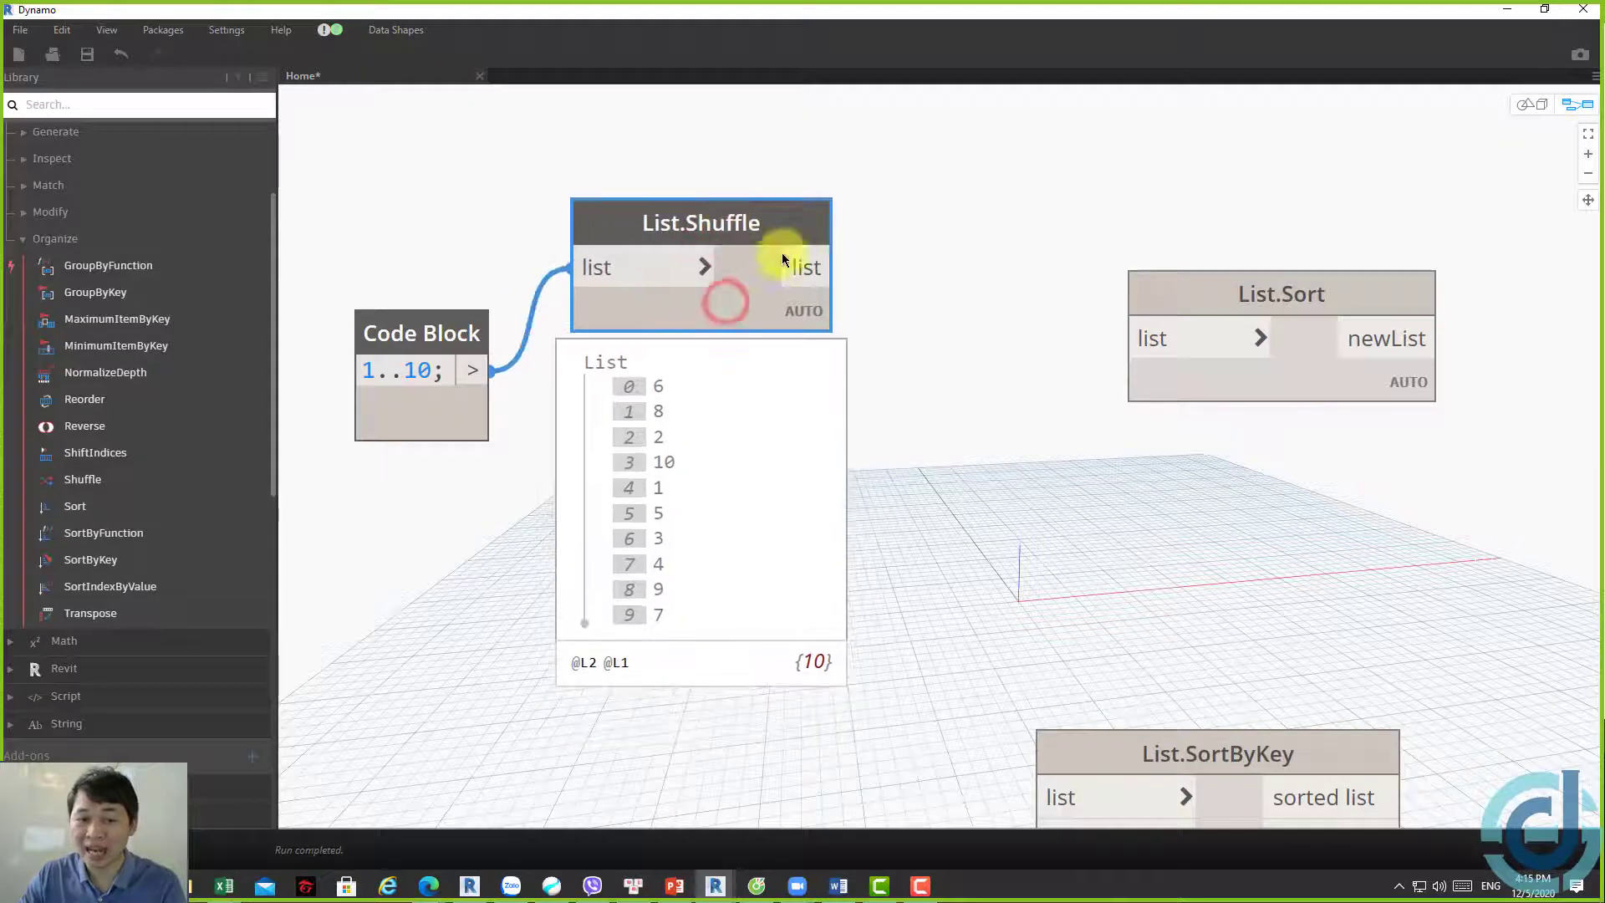
Wire List.Shuffle's shuffled list into List.Sort's list input
click(823, 266)
click(1146, 338)
drag(1200, 343, 1049, 253)
click(1128, 433)
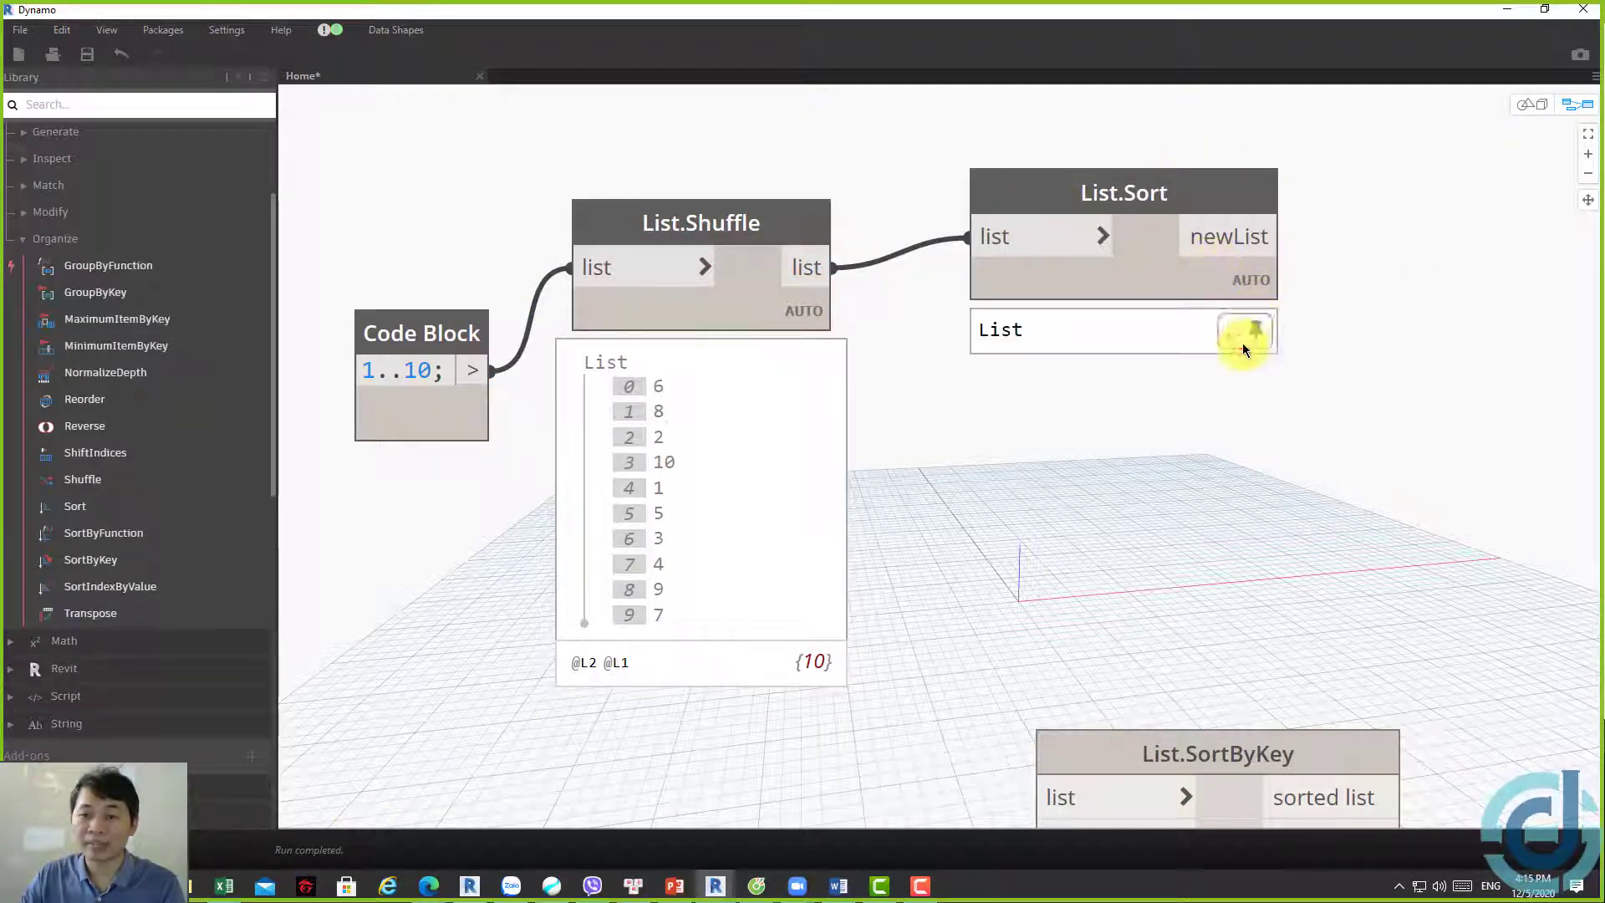
Pin the List.Sort and Code Block previews, then raise Code Block and List.Shuffle level with List.Sort
click(1247, 336)
mouse_move(421, 401)
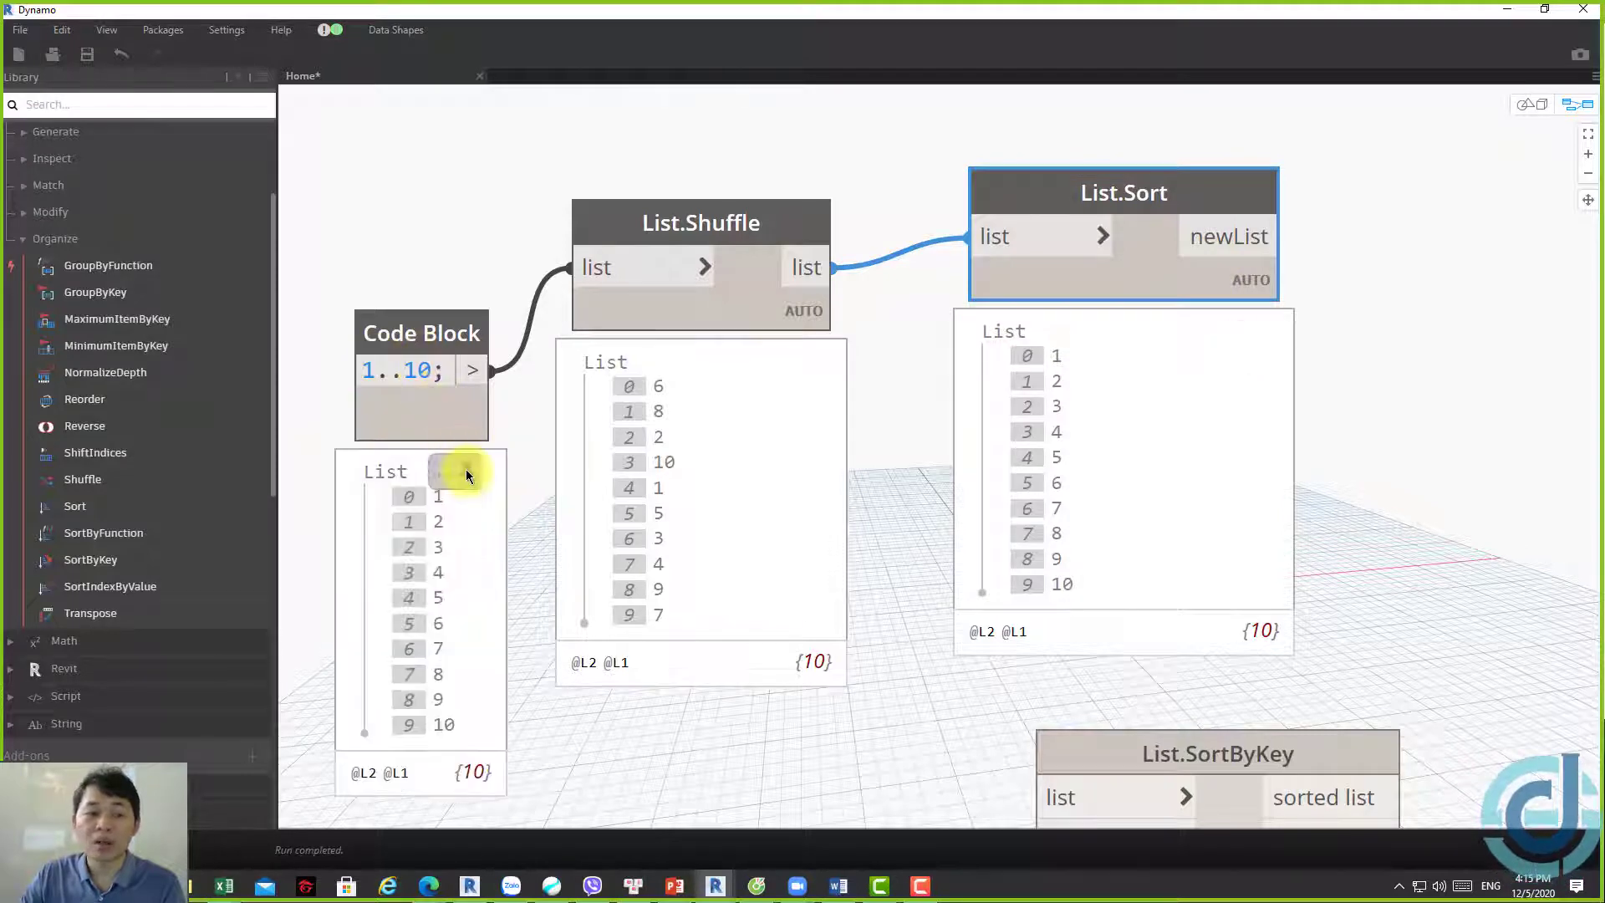
click(462, 466)
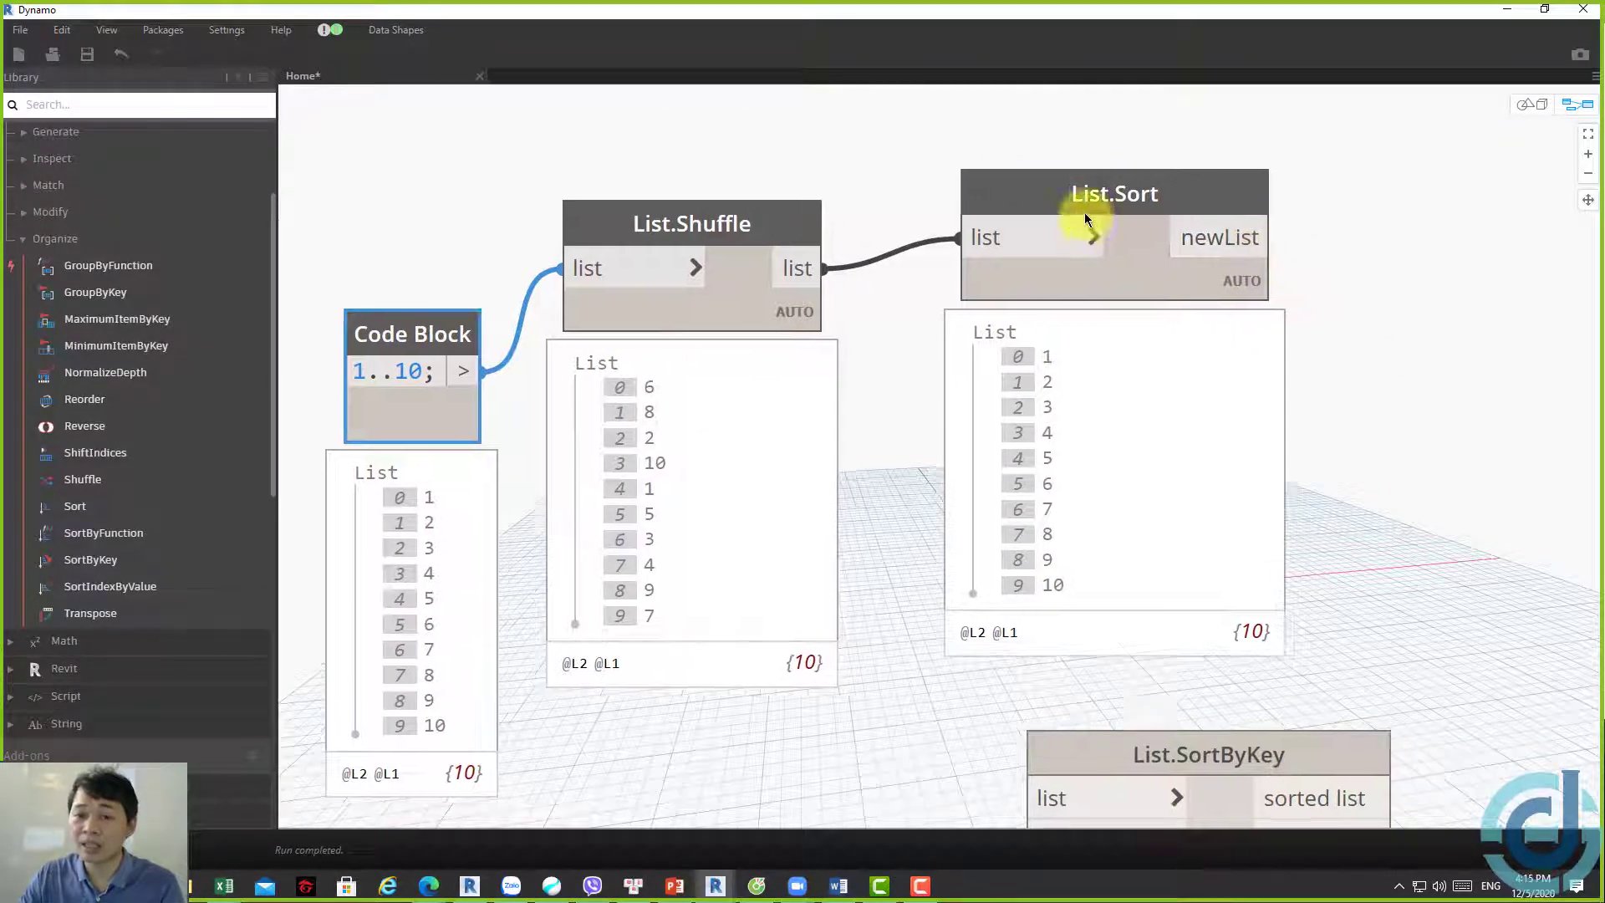
scroll(1064, 264, down, 2)
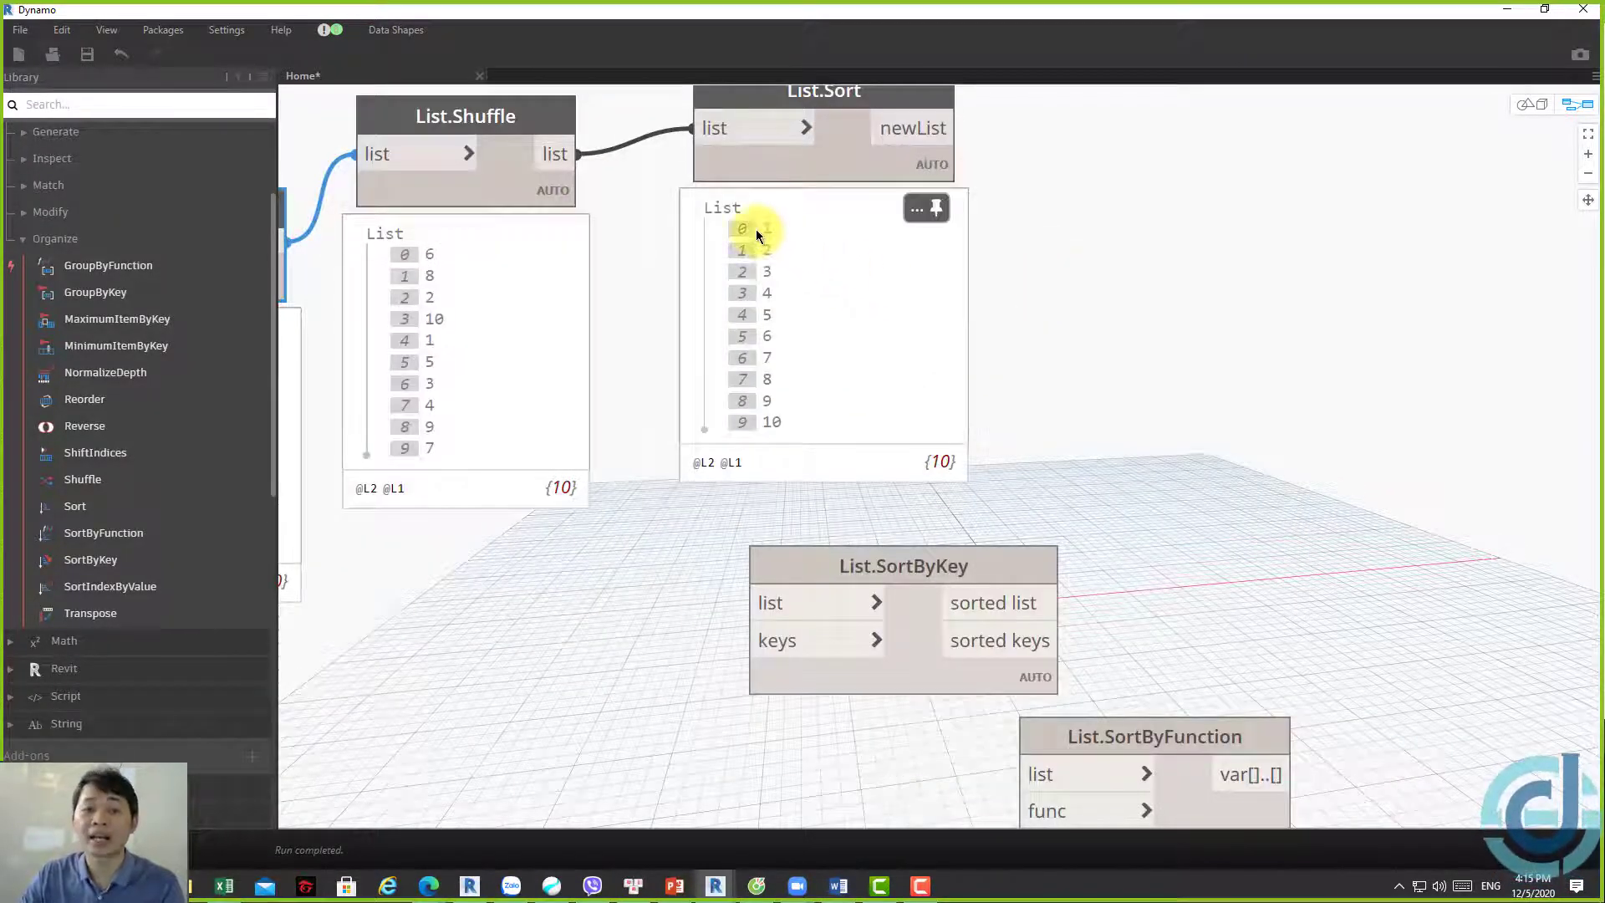
scroll(978, 428, down, 2)
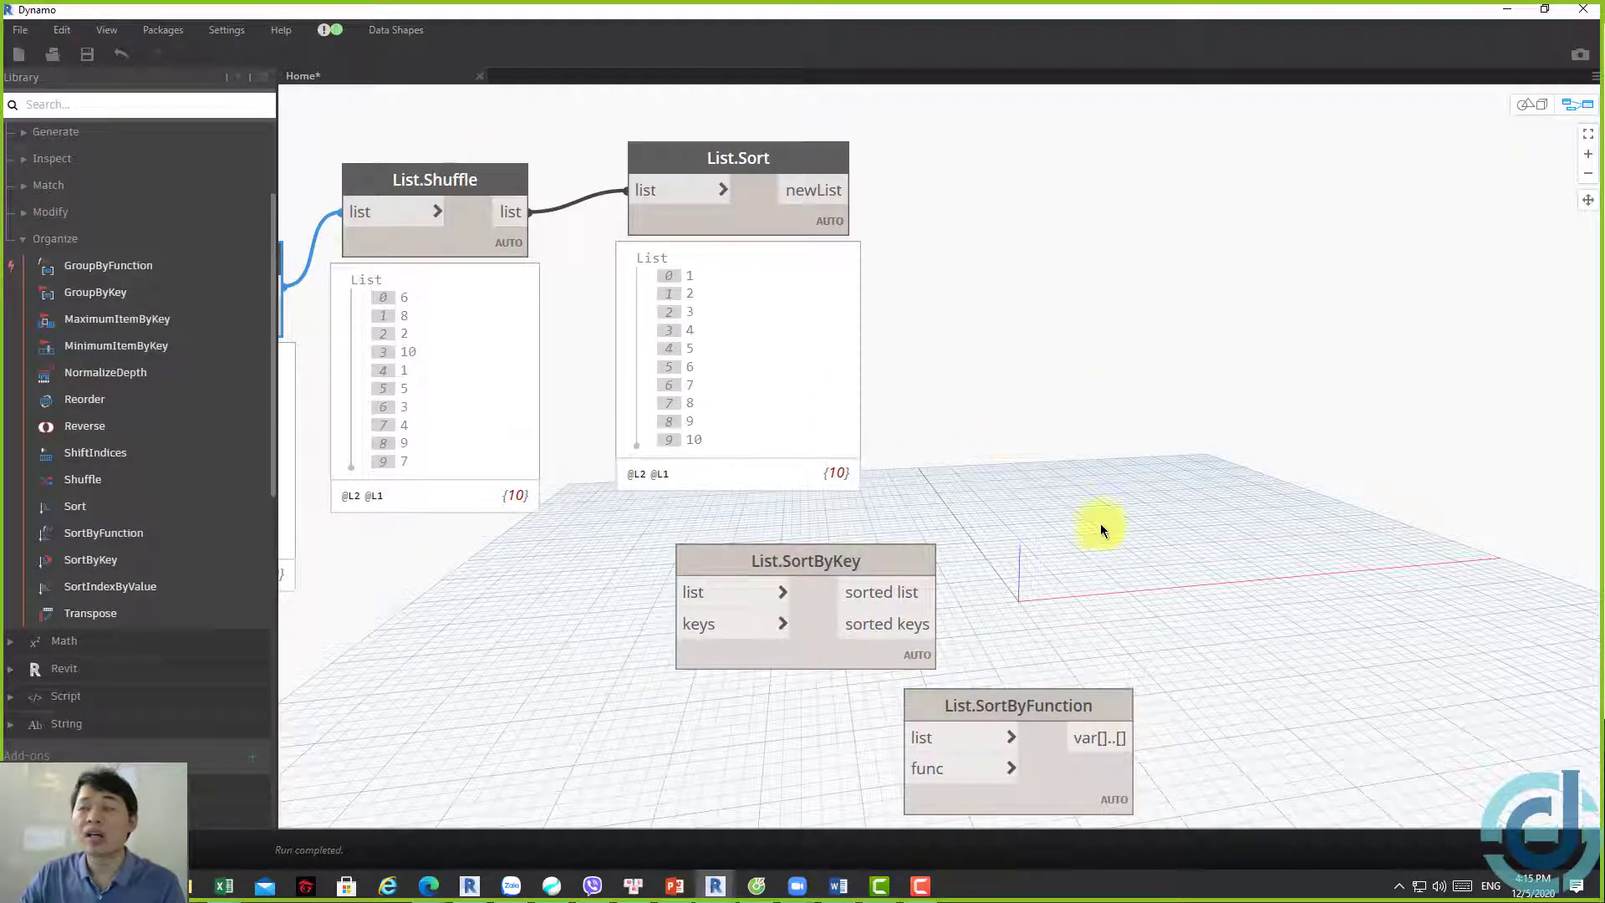
middle_drag(1100, 523, 1100, 538)
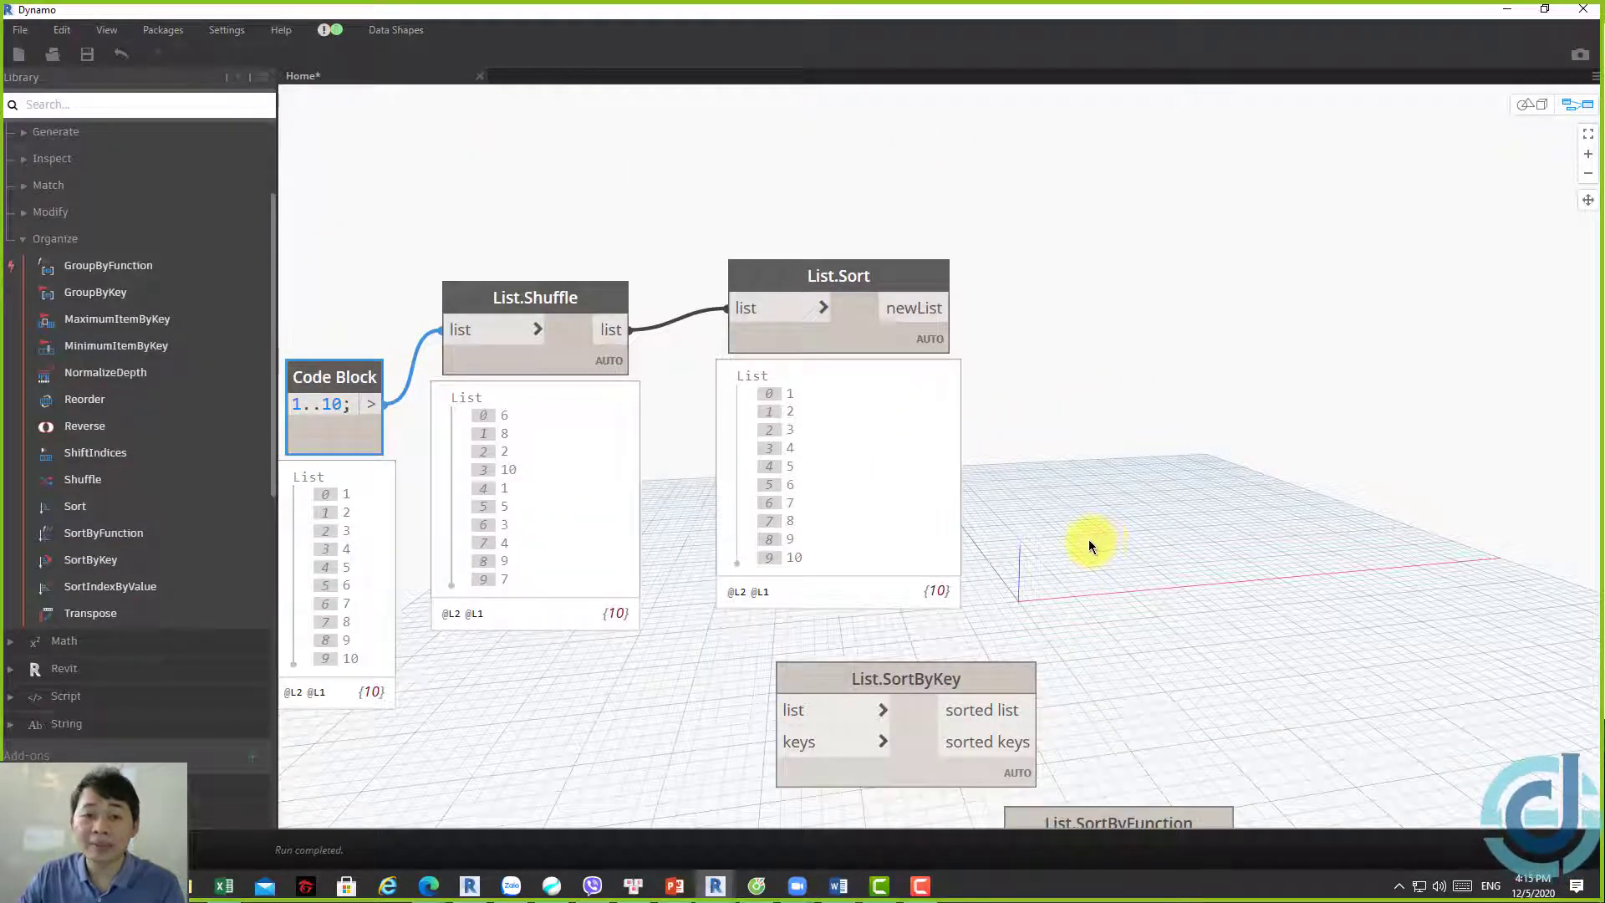
drag(674, 480, 287, 251)
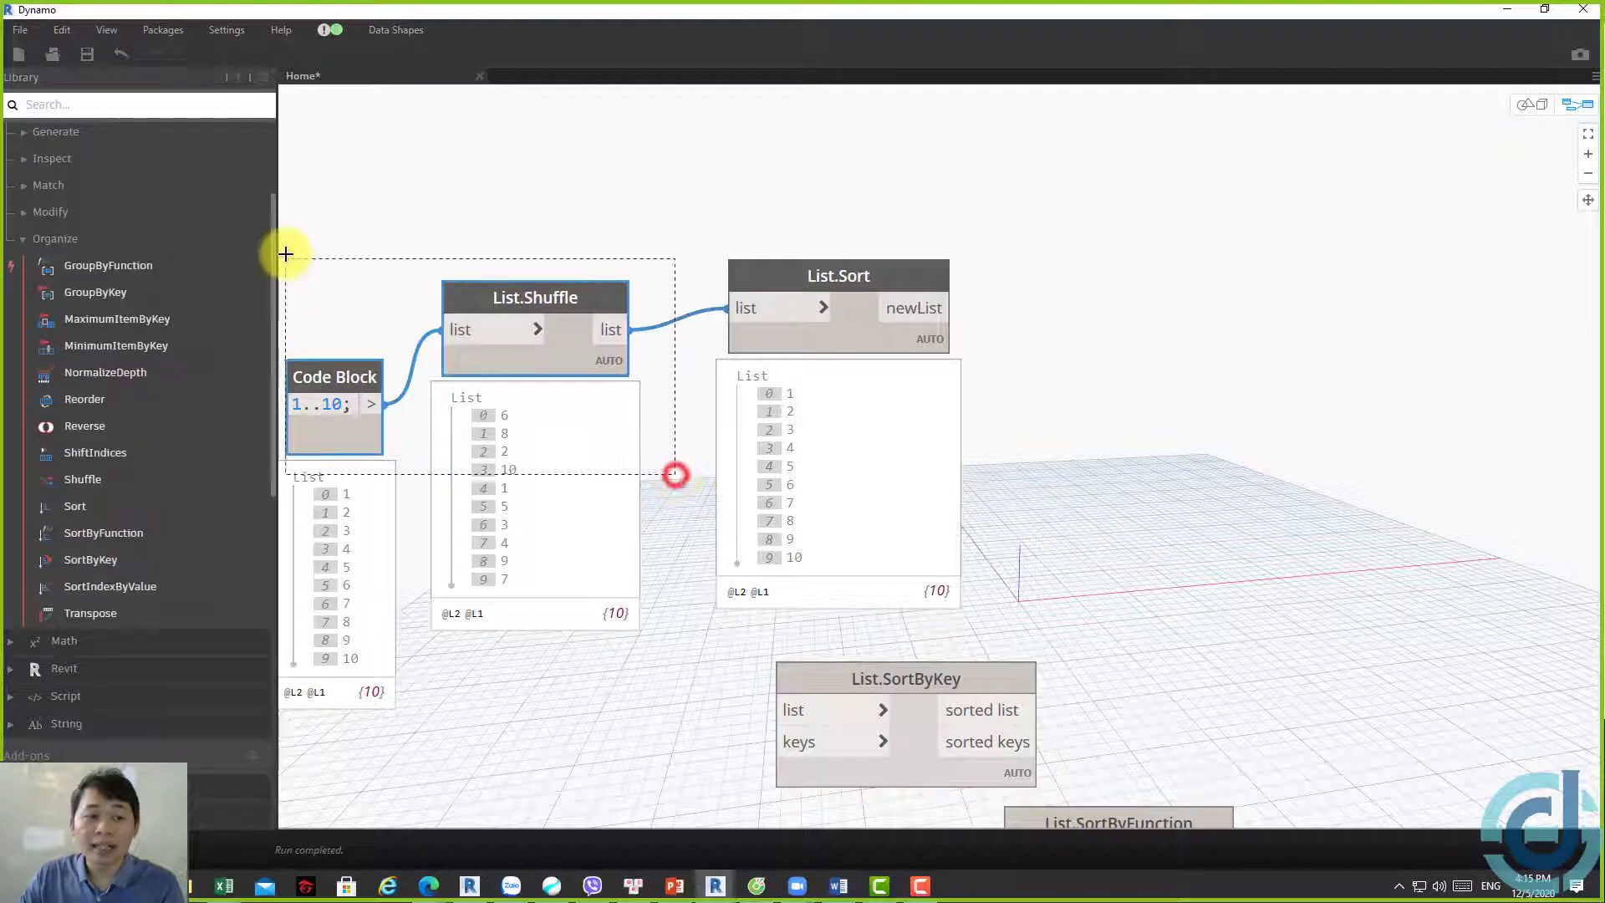
drag(549, 299, 546, 210)
click(839, 202)
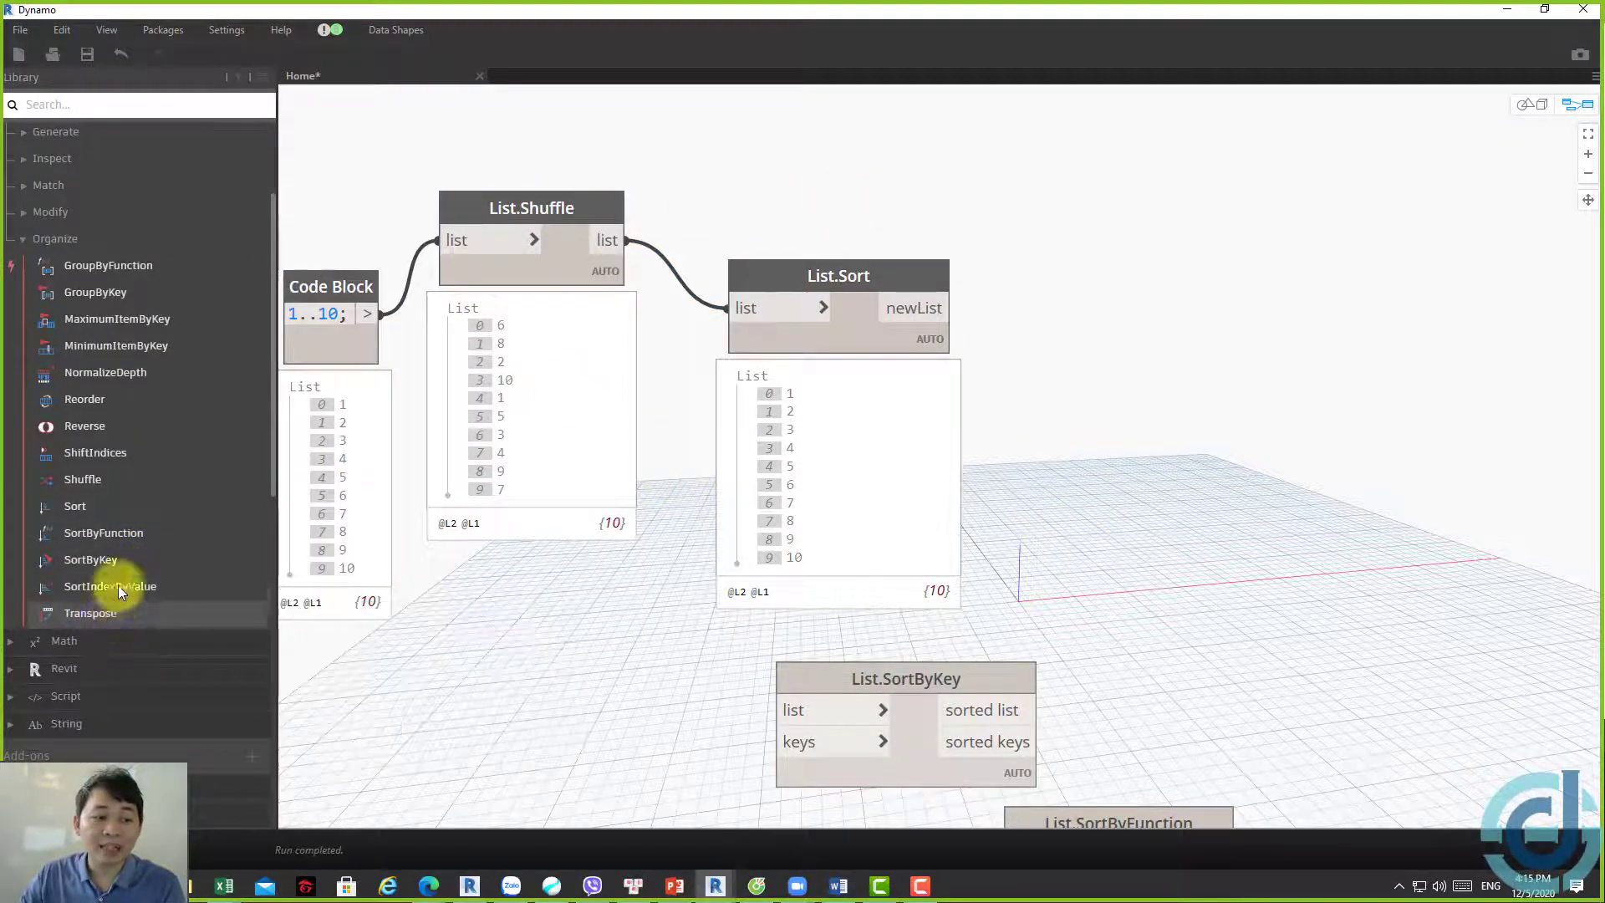
Add List.Reverse fed by List.Sort's output, showing the list from 10 down to 1
mouse_move(112, 428)
mouse_down()
mouse_move(377, 408)
mouse_move(989, 435)
mouse_move(1050, 266)
mouse_up()
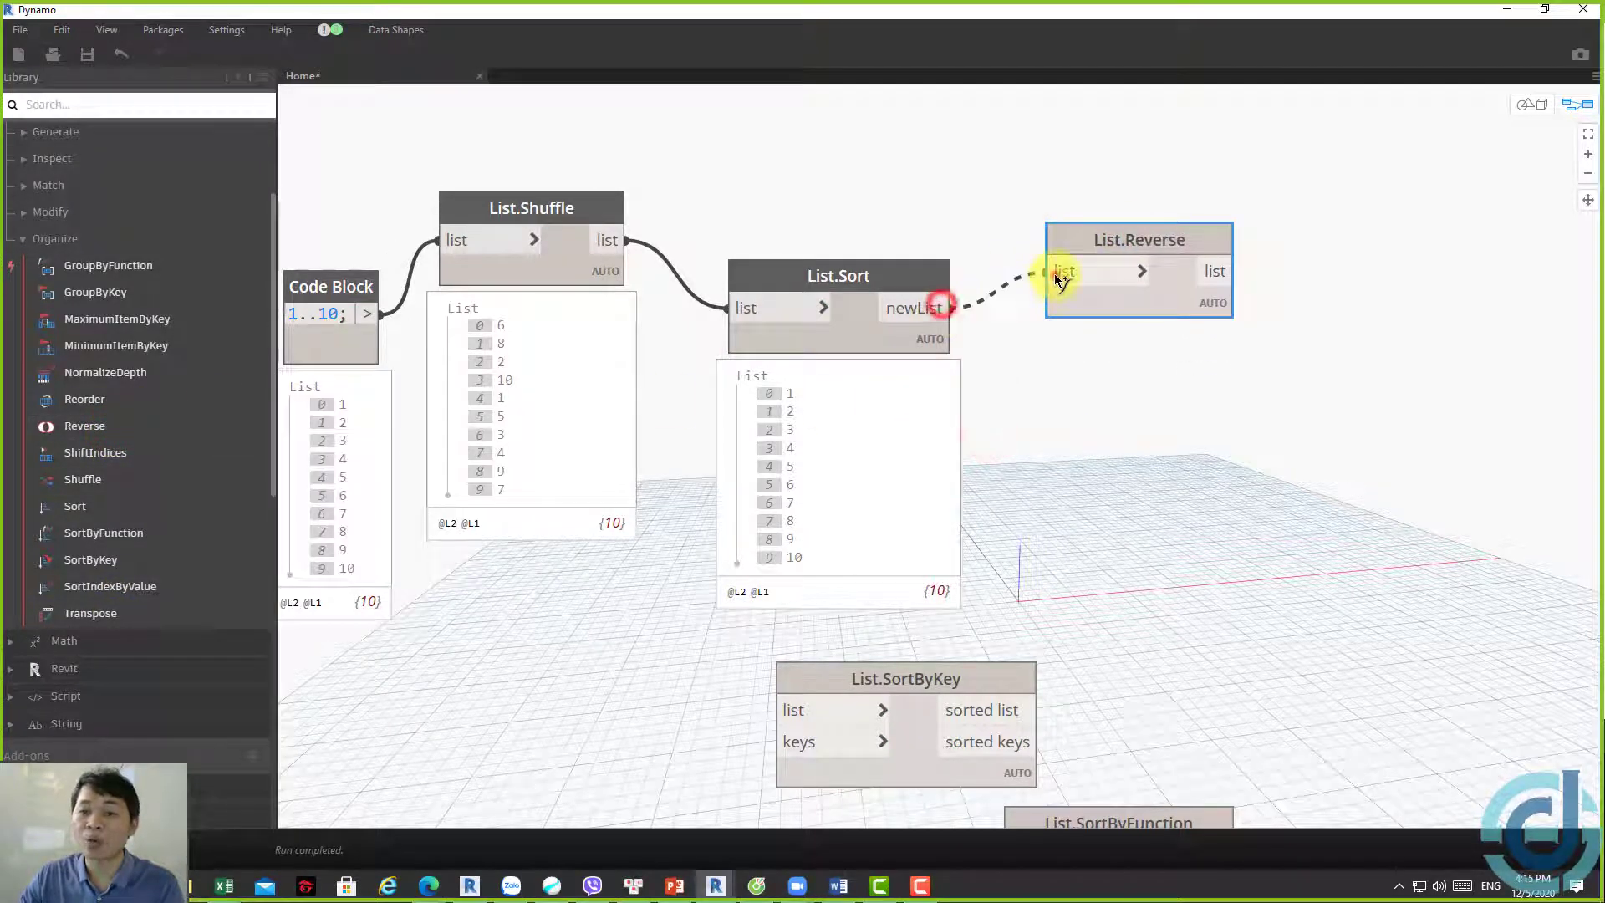
mouse_move(943, 307)
mouse_down()
mouse_move(1066, 271)
mouse_move(1122, 320)
mouse_up()
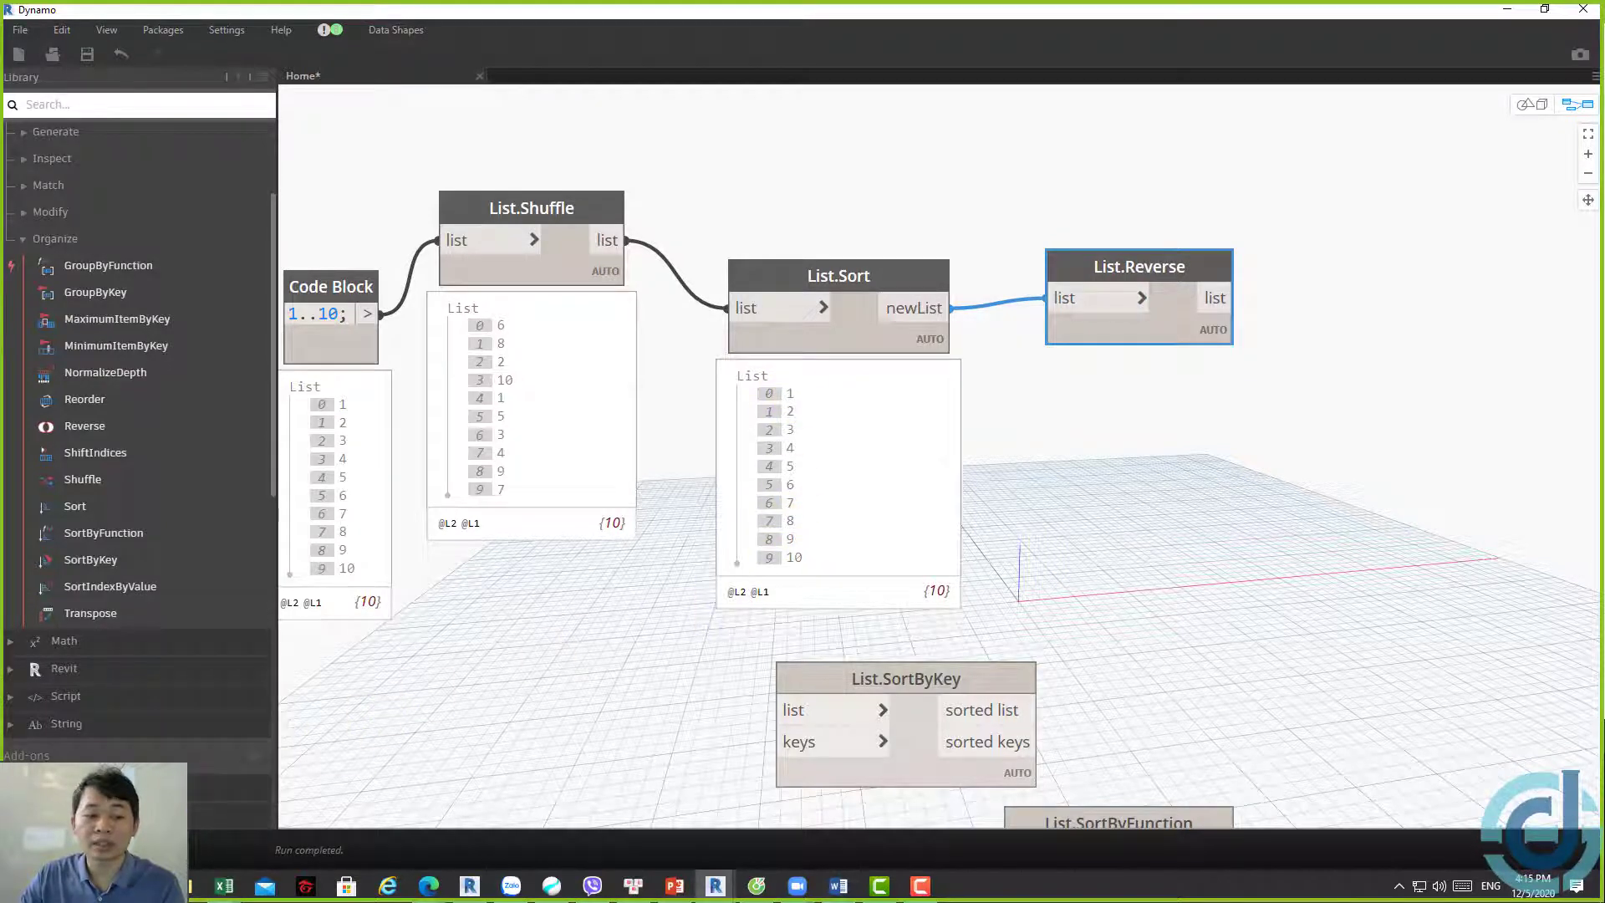
click(1216, 359)
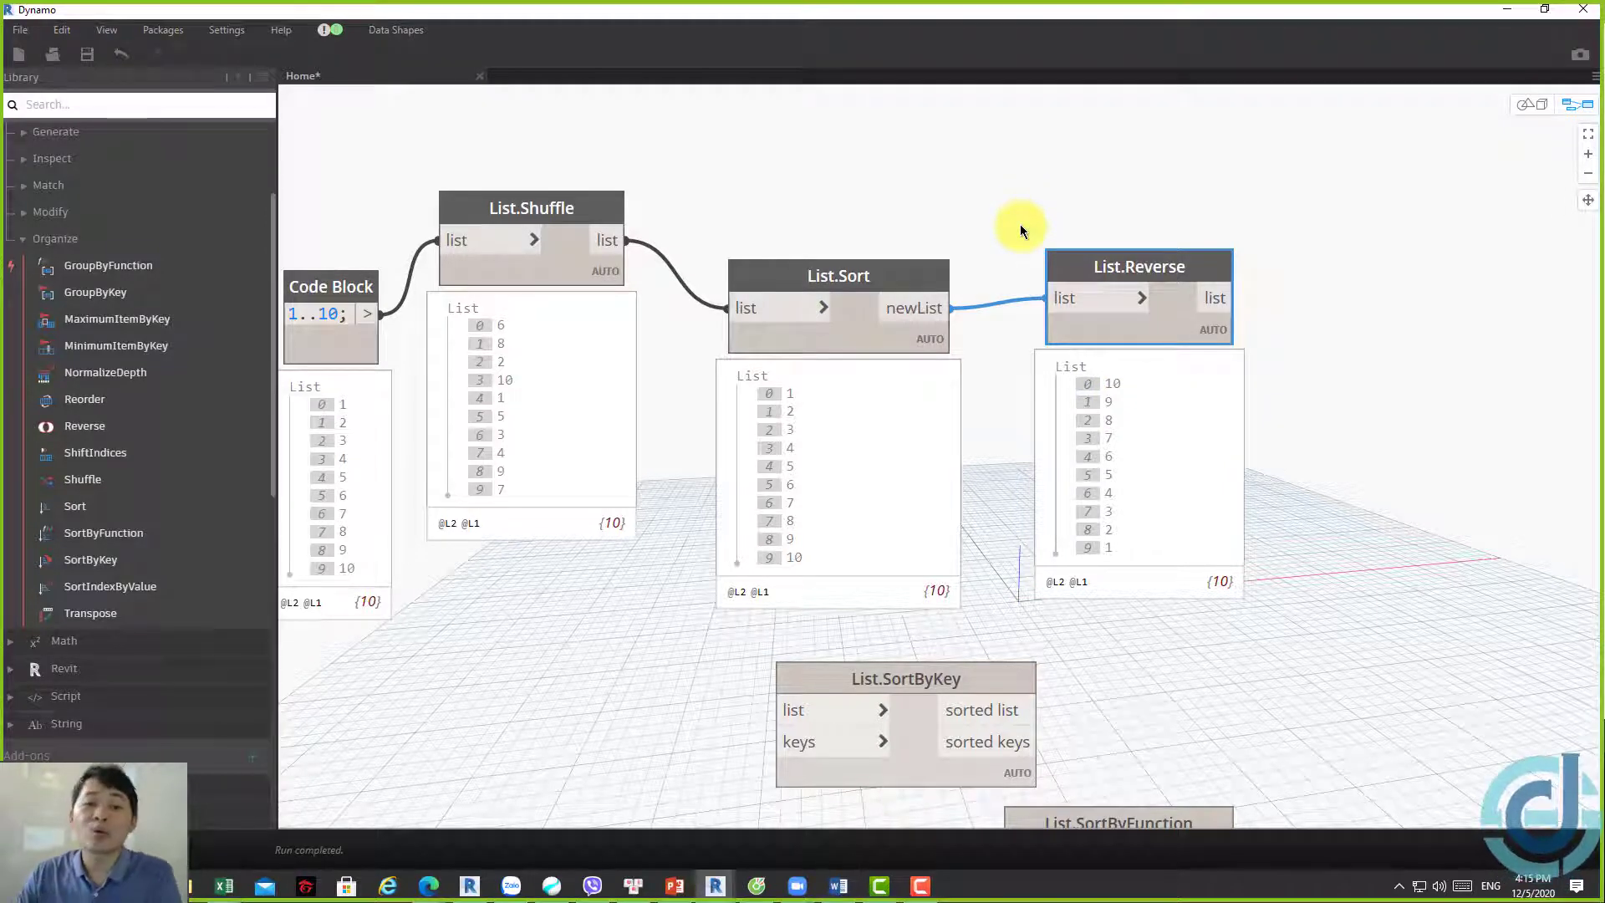
click(1130, 268)
drag(1105, 282, 1077, 292)
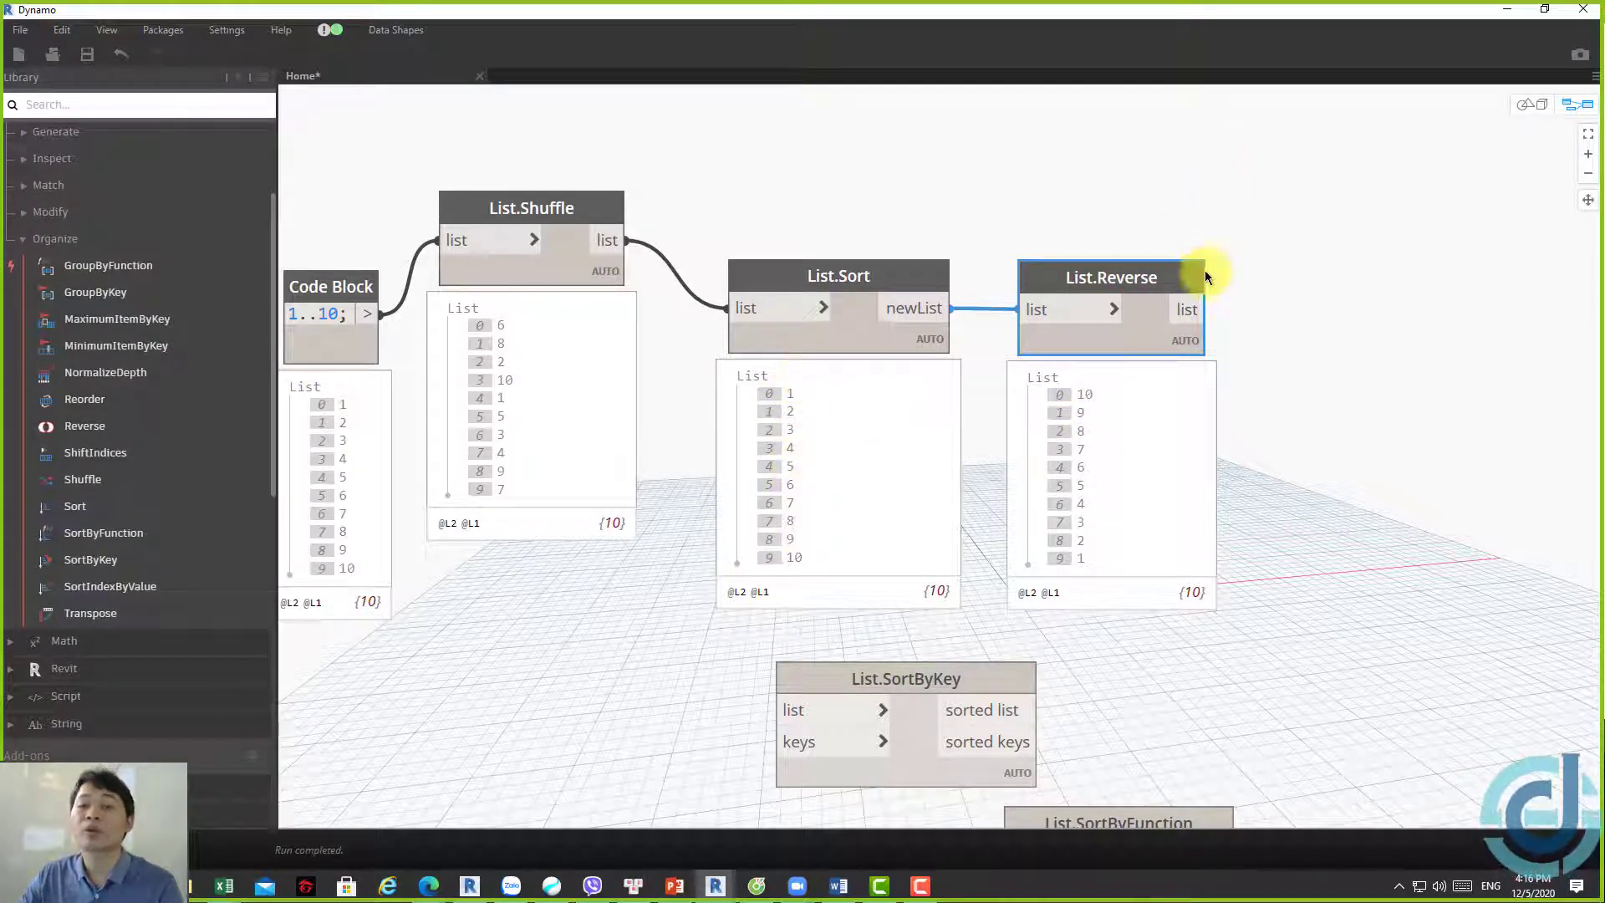
mouse_move(1017, 616)
middle_down()
mouse_move(940, 400)
mouse_move(769, 550)
middle_up()
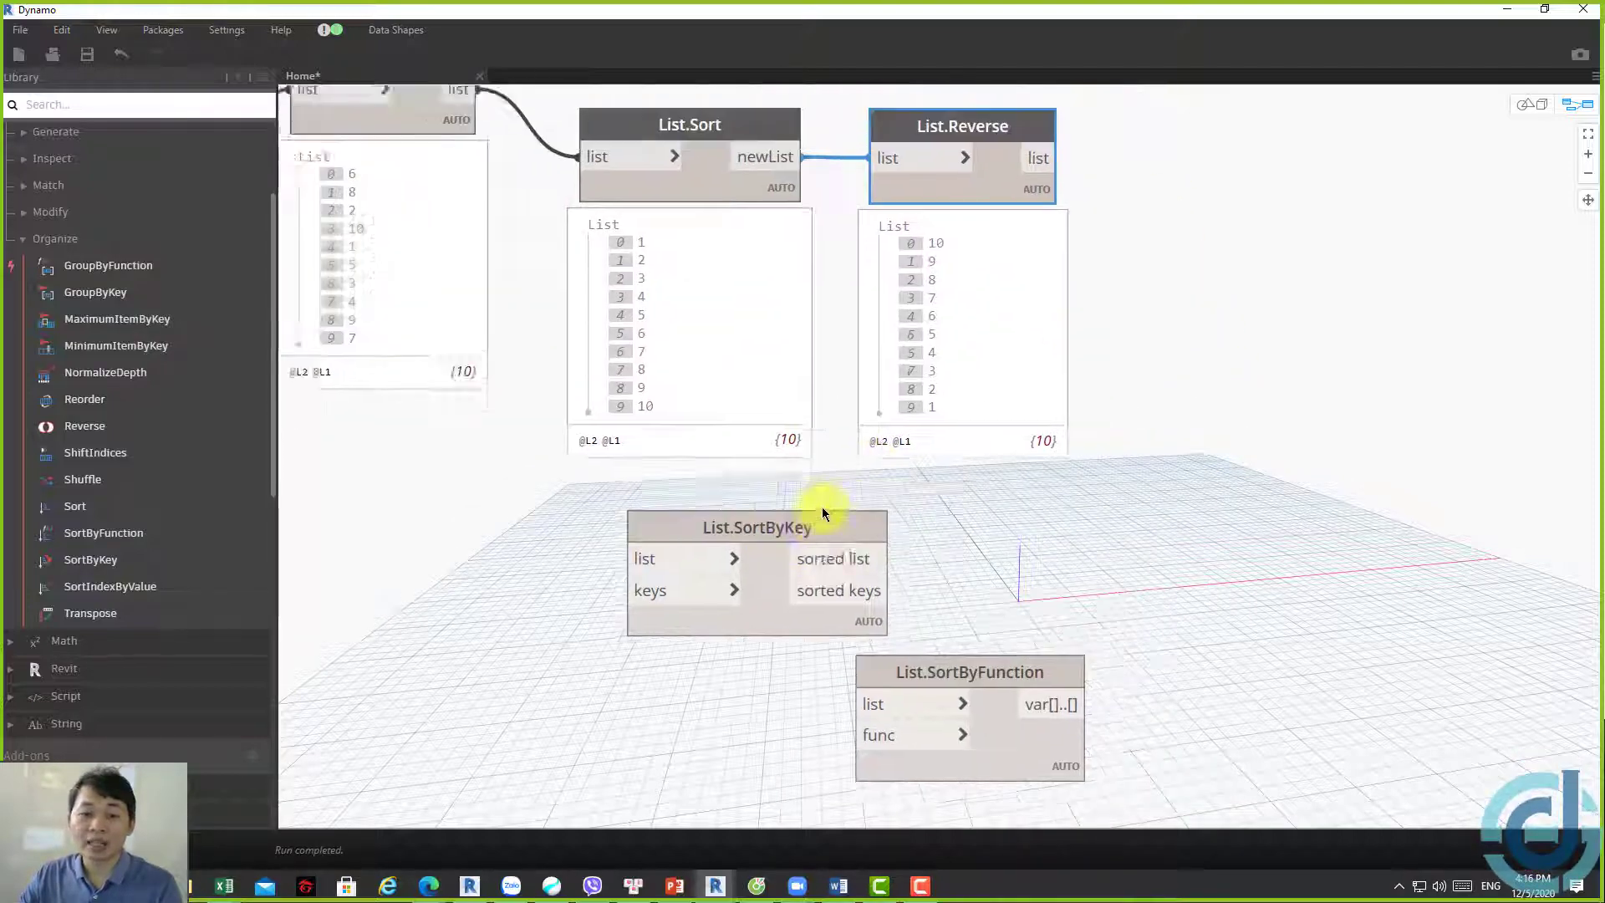
Move List.SortByKey to a clear central spot, shifting List.SortByFunction to the lower right
mouse_move(764, 553)
mouse_down()
mouse_move(1161, 554)
mouse_move(1282, 298)
mouse_up()
middle_drag(1282, 298, 401, 415)
drag(450, 435, 706, 286)
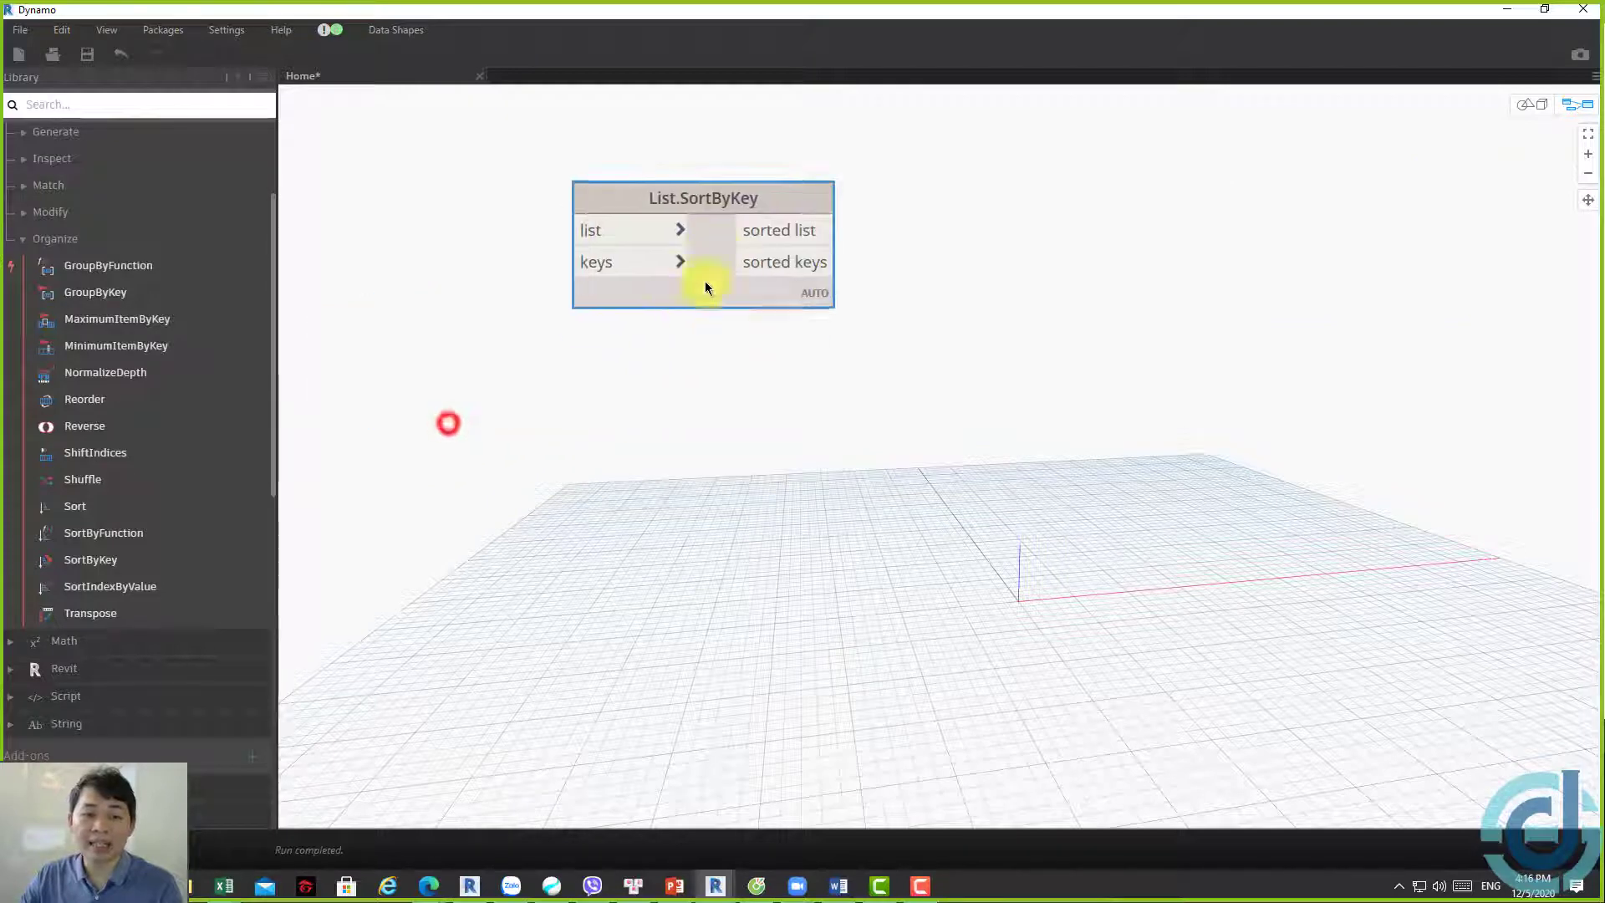
scroll(694, 317, down, 3)
click(294, 639)
drag(986, 507, 965, 468)
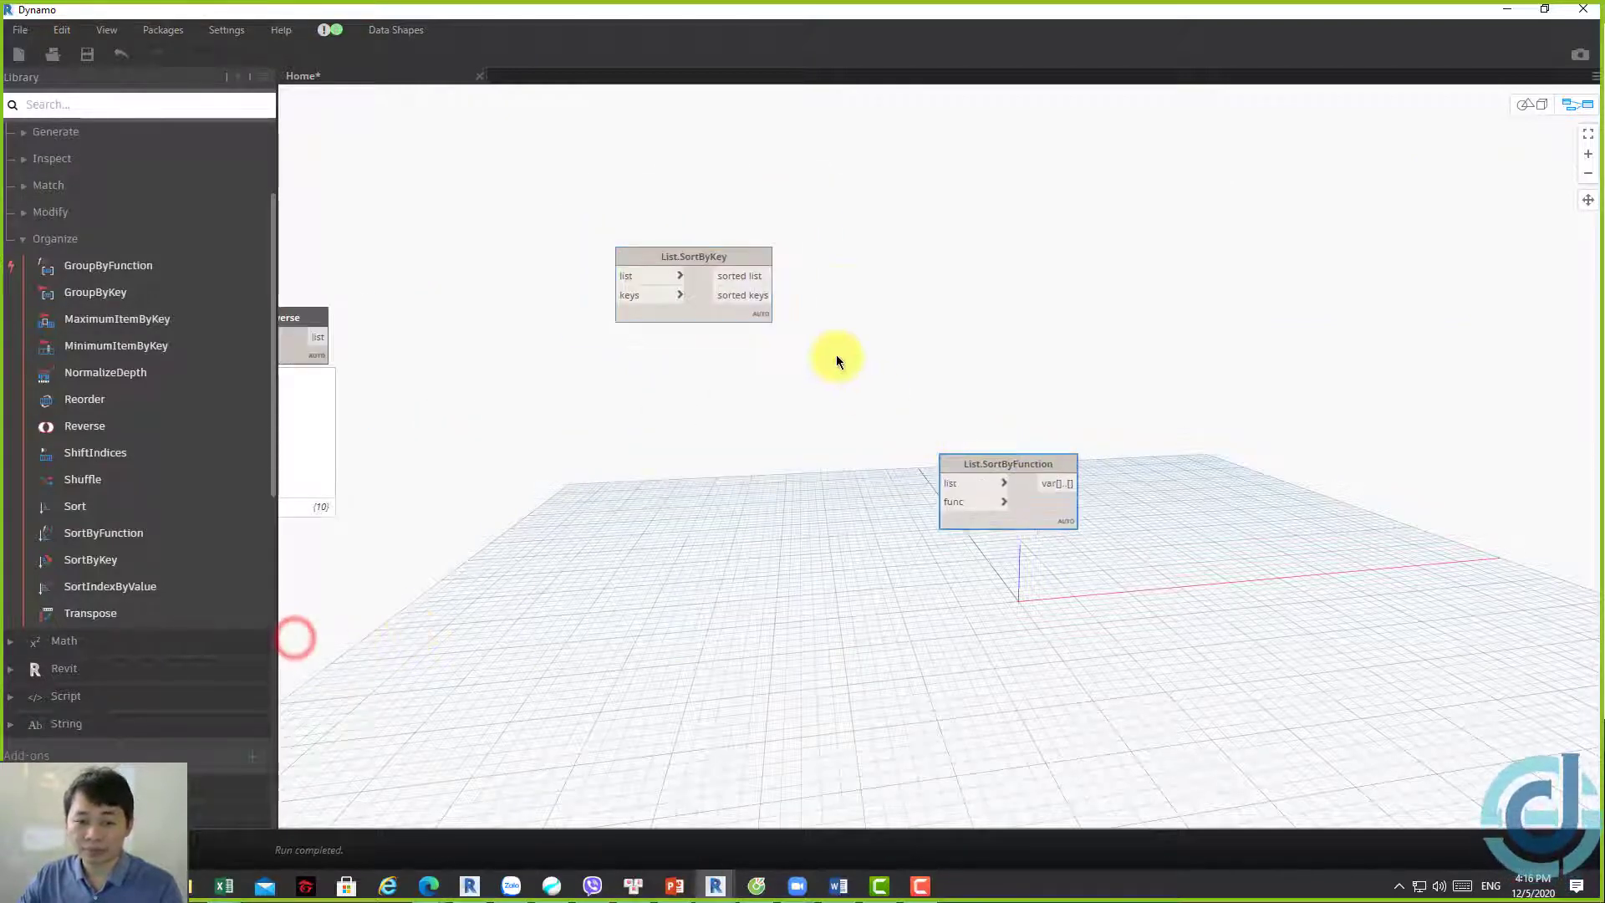
scroll(881, 351, up, 2)
scroll(835, 330, up, 2)
mouse_move(815, 330)
mouse_down()
mouse_move(801, 298)
mouse_move(902, 234)
mouse_up()
scroll(786, 289, up, 3)
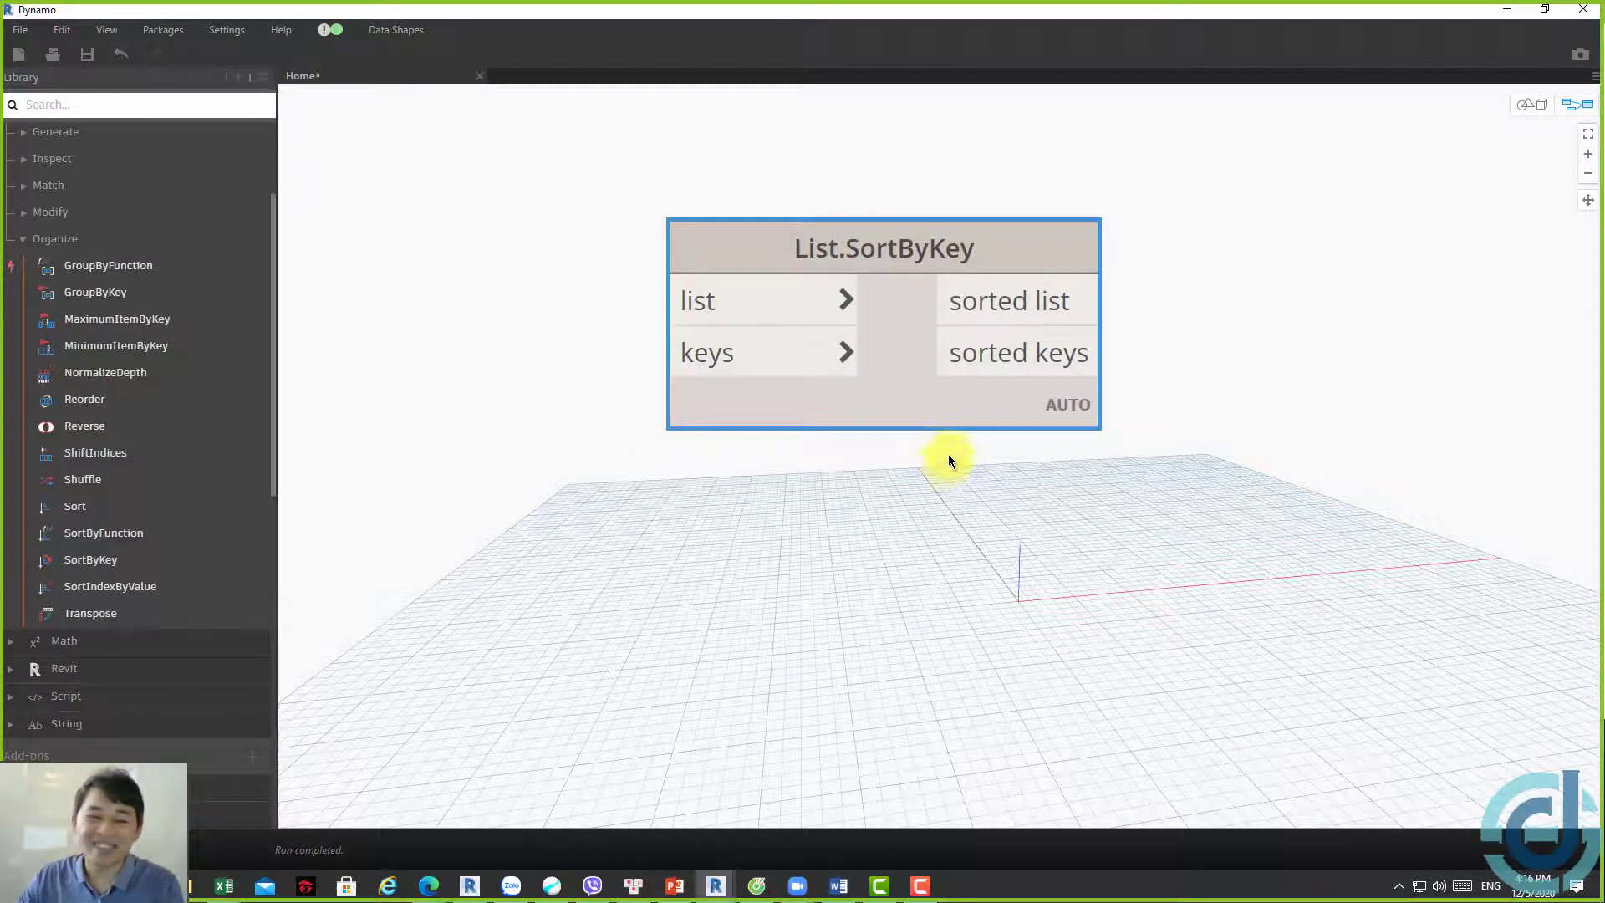
drag(875, 409, 1056, 529)
drag(1074, 388, 1025, 306)
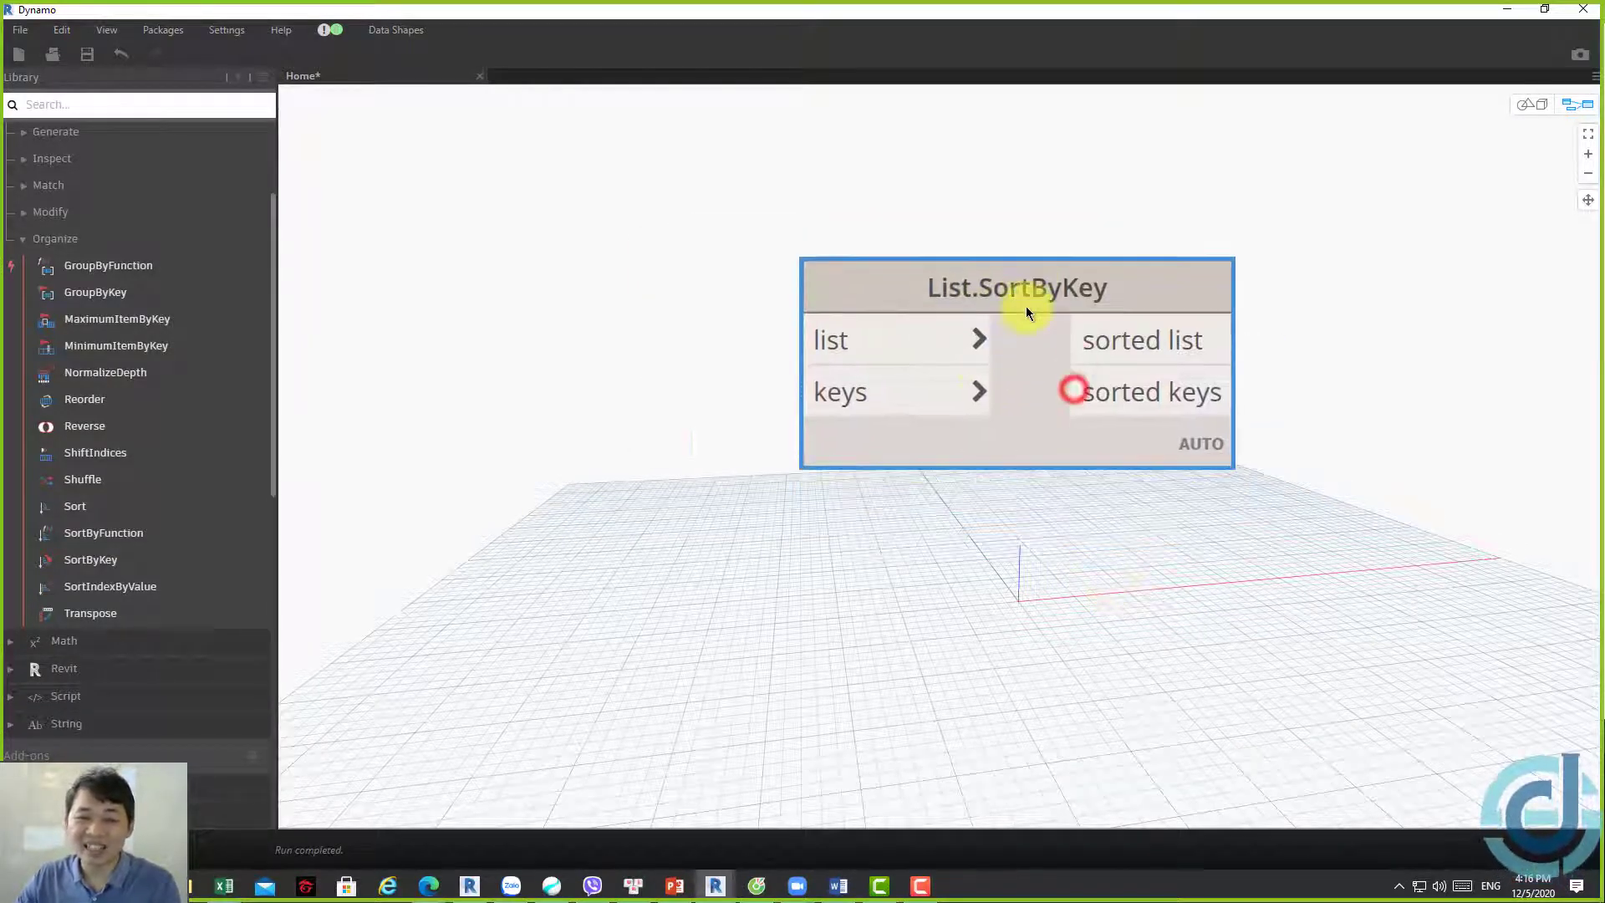
Create a Code Block and type the letters list ["a","b","c"], correcting typos along the way
double_click(838, 568)
text(o)
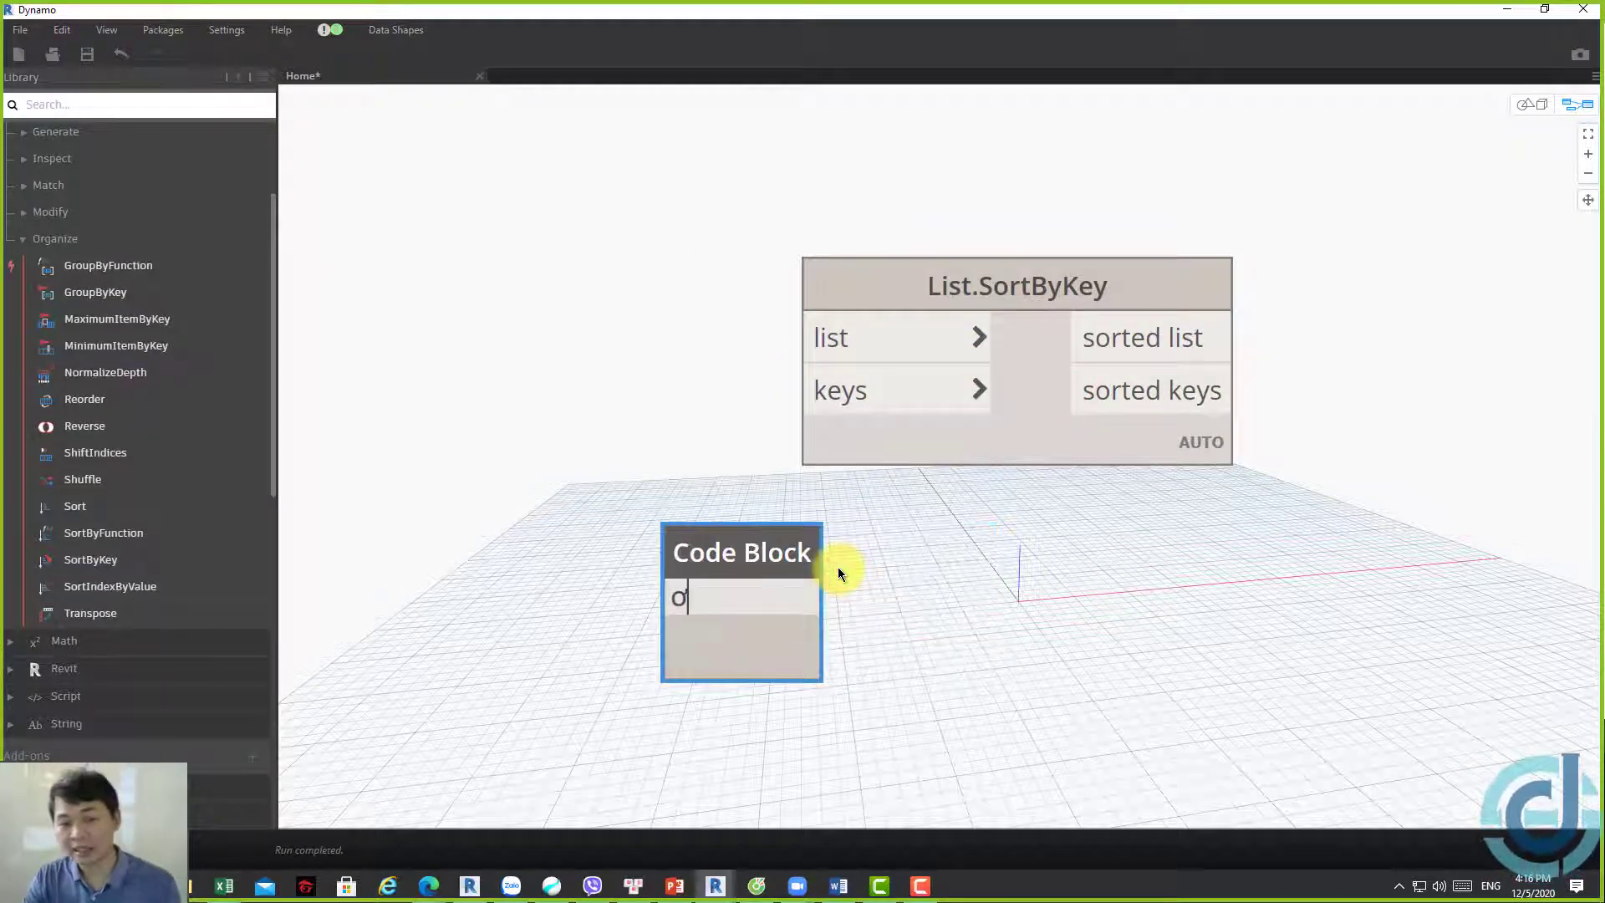
key(BackSpace)
text([)
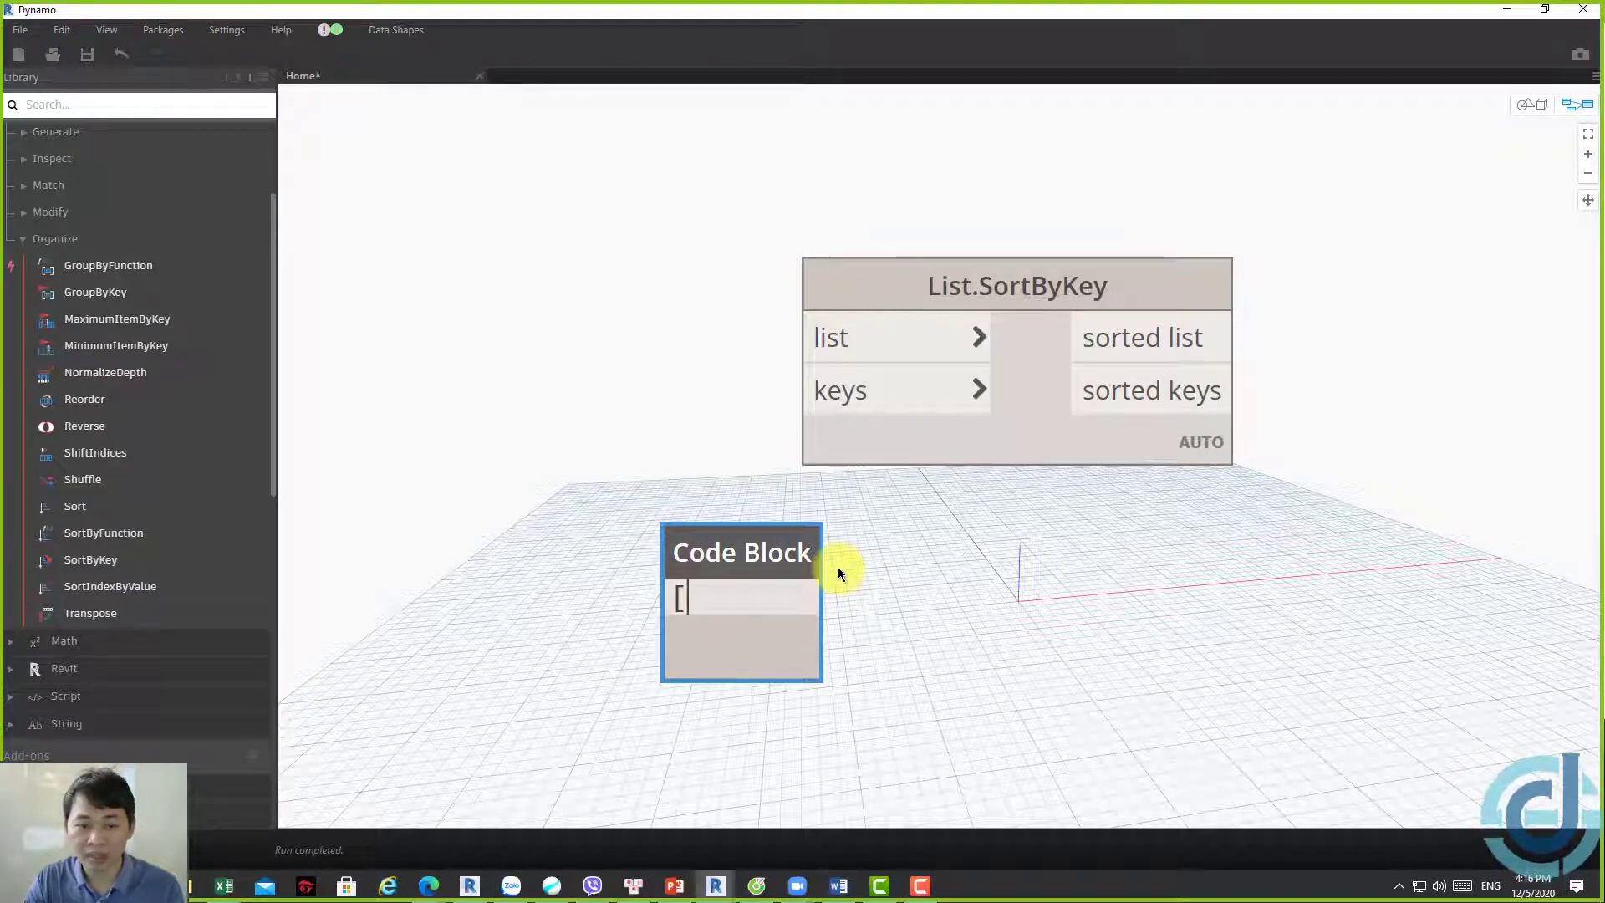
text(A)
key(Escape)
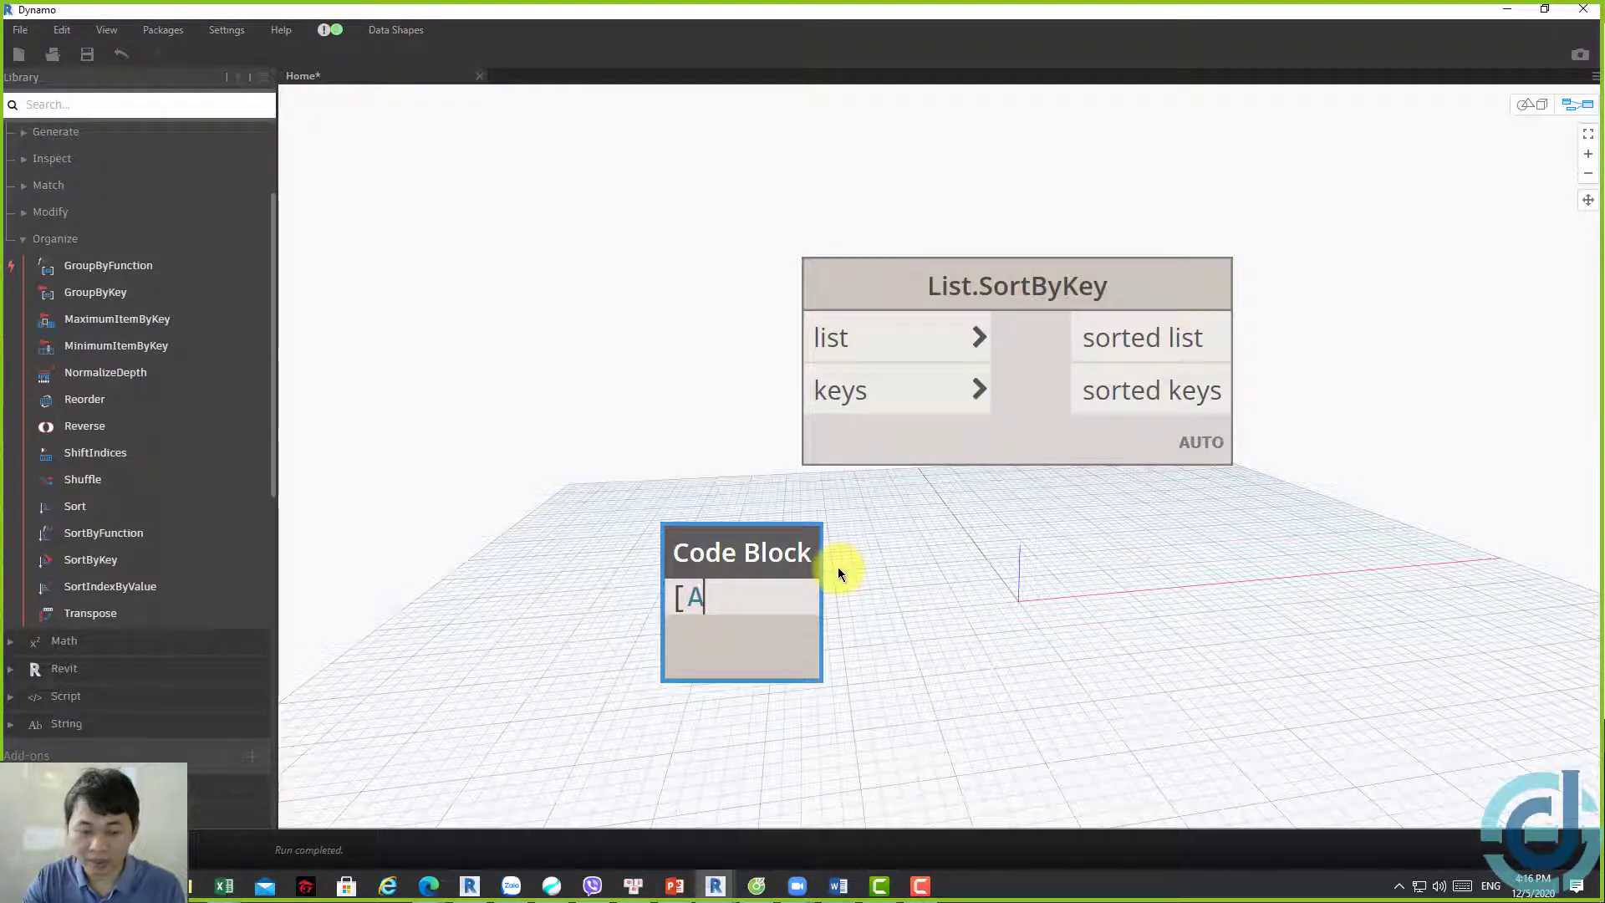
key(BackSpace)
text(")
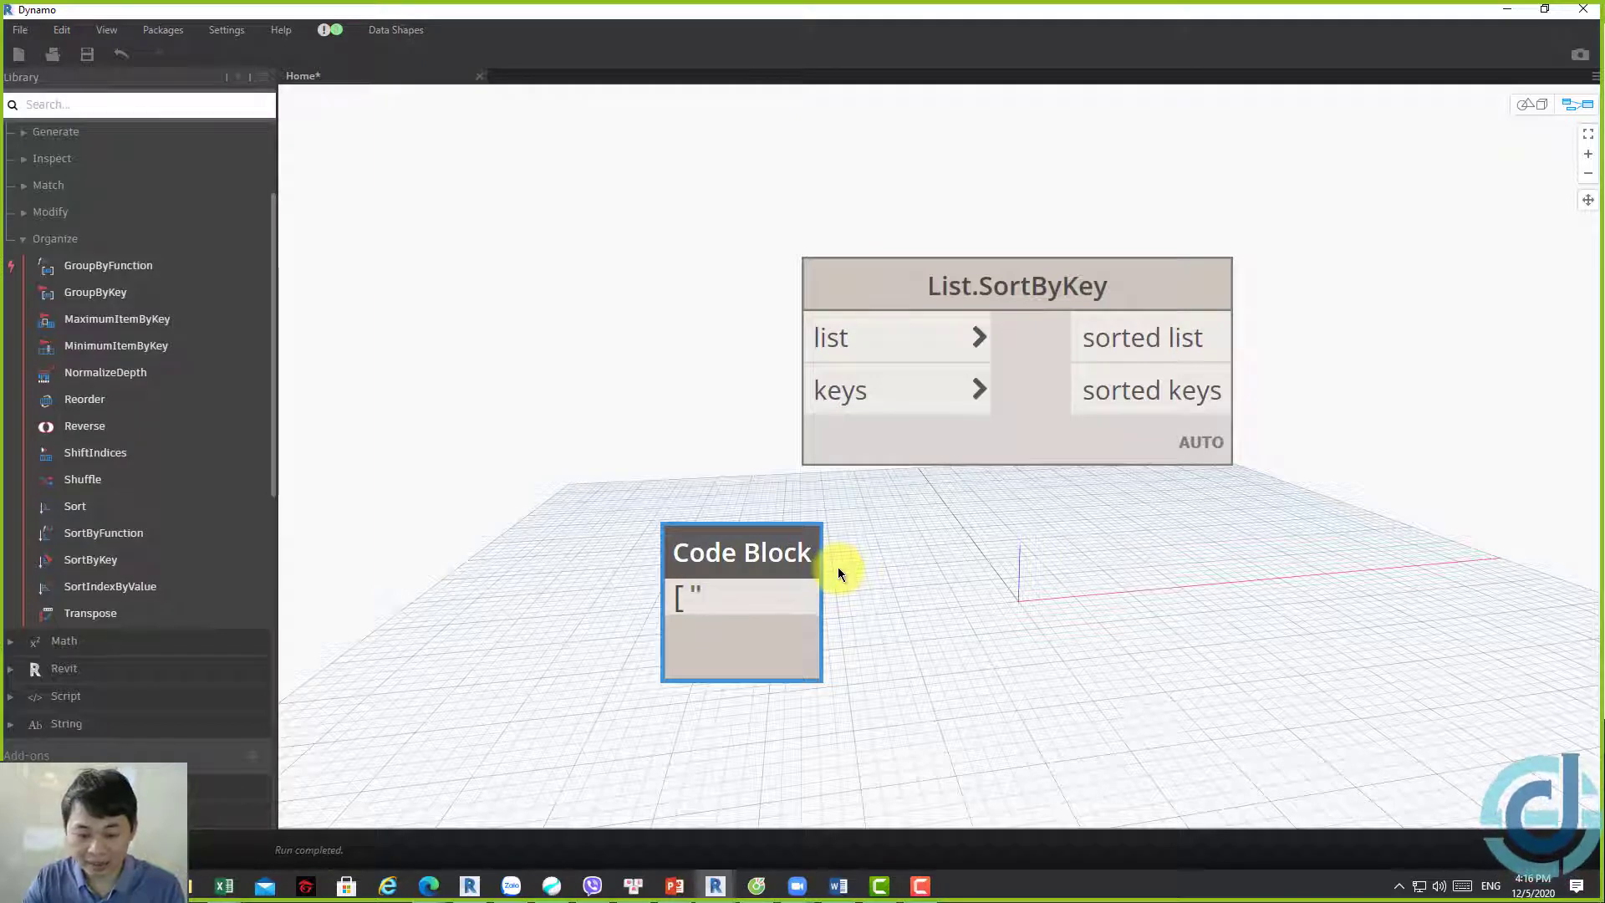
text(a,)
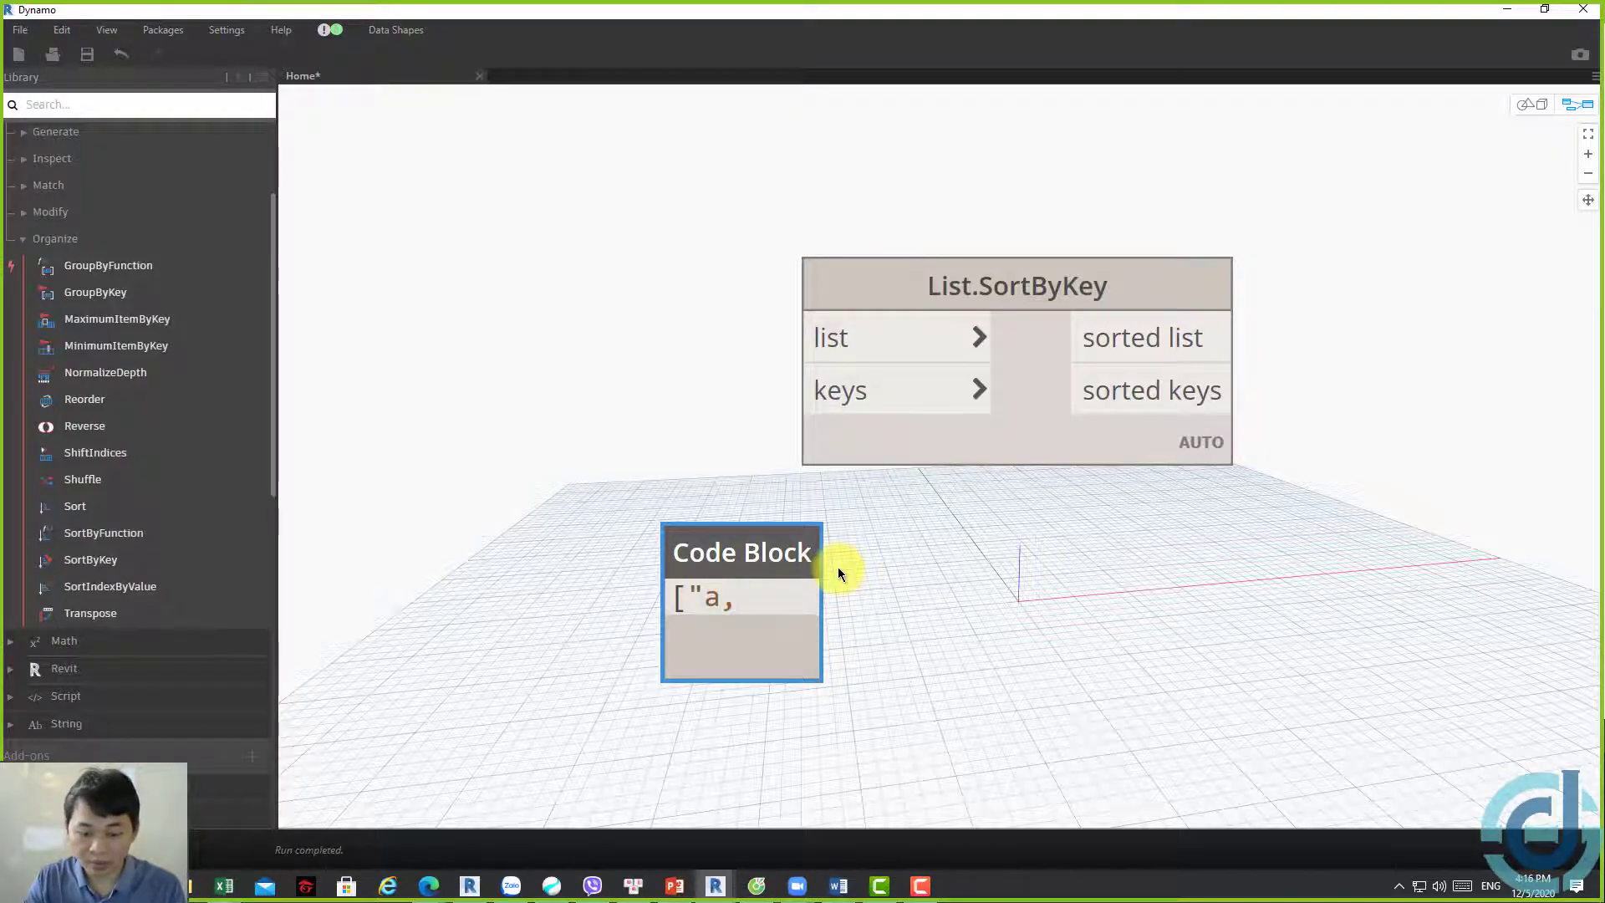
key(BackSpace)
text(")
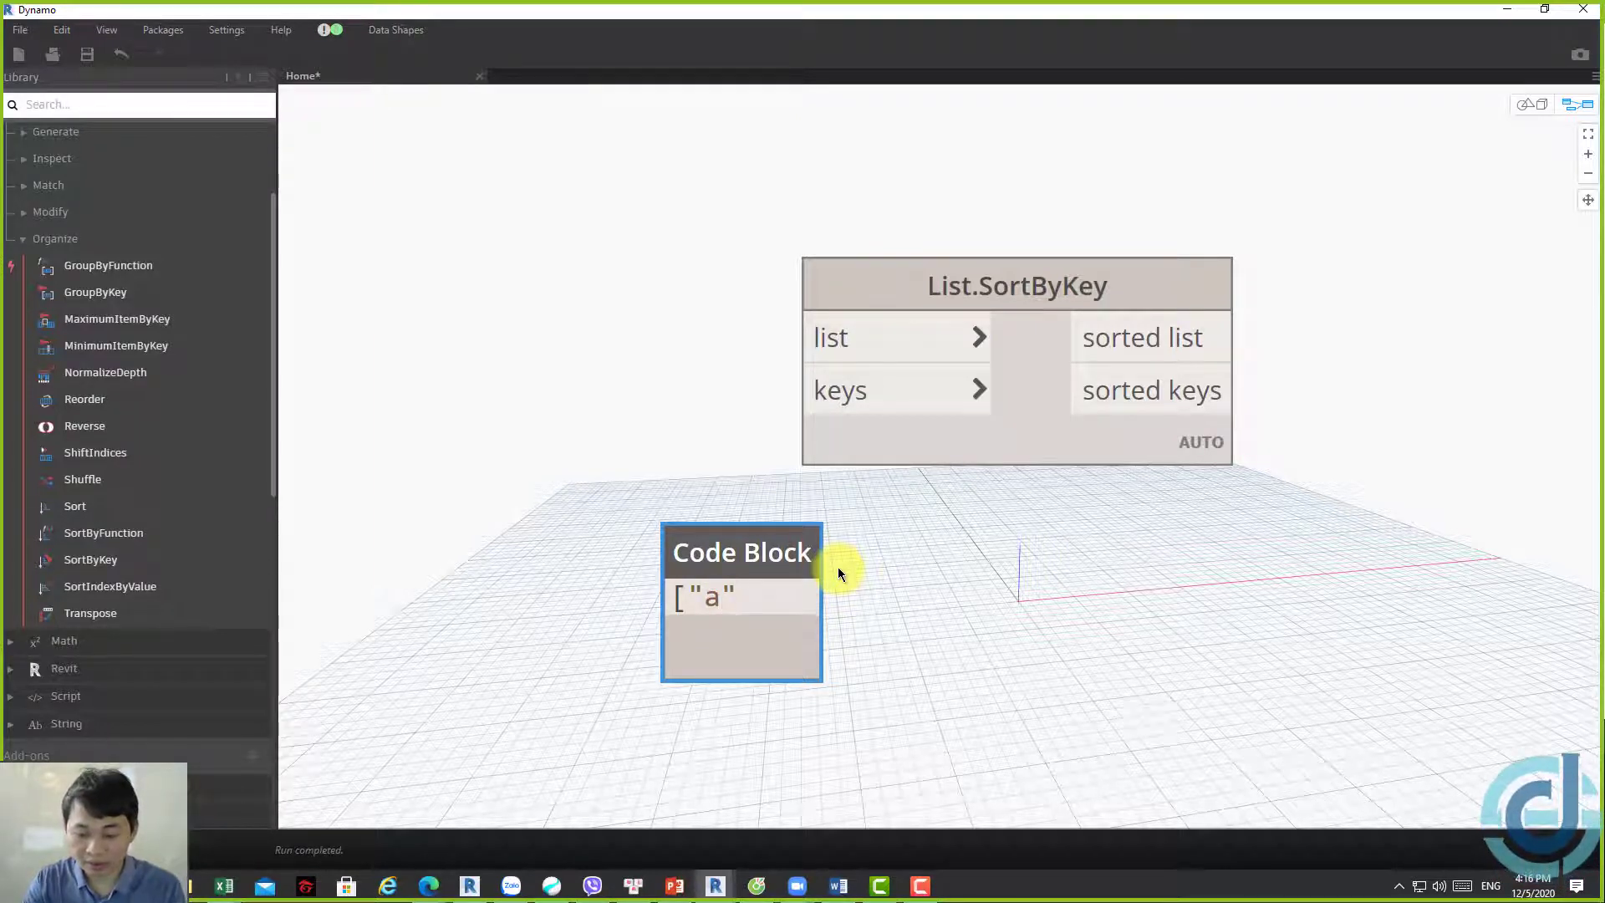
text(,"b")
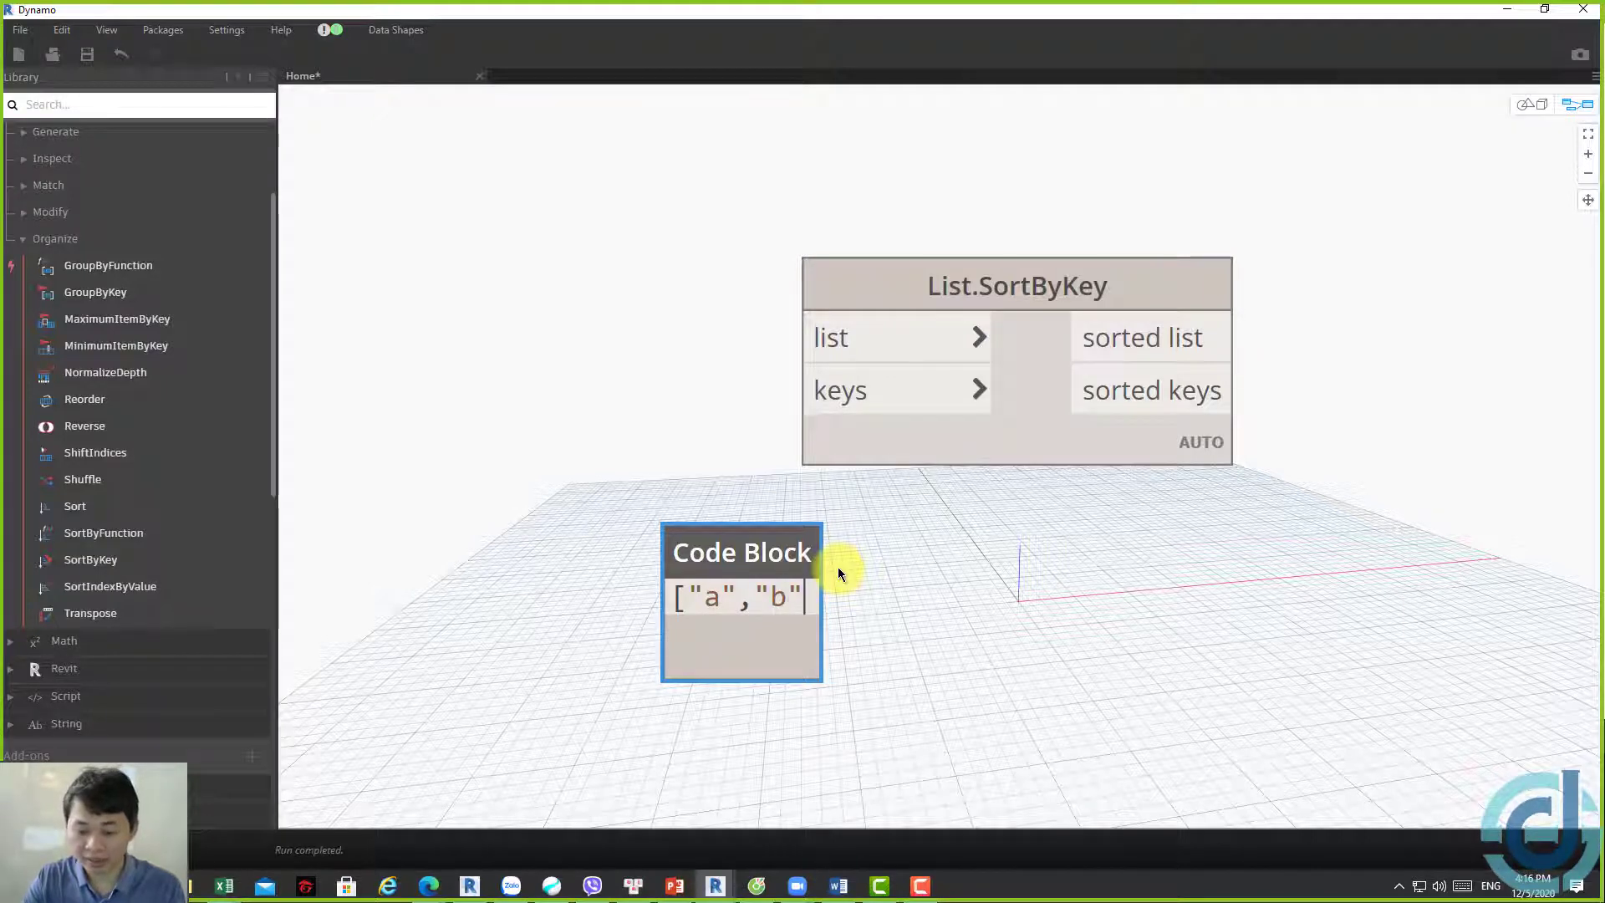
text(,")
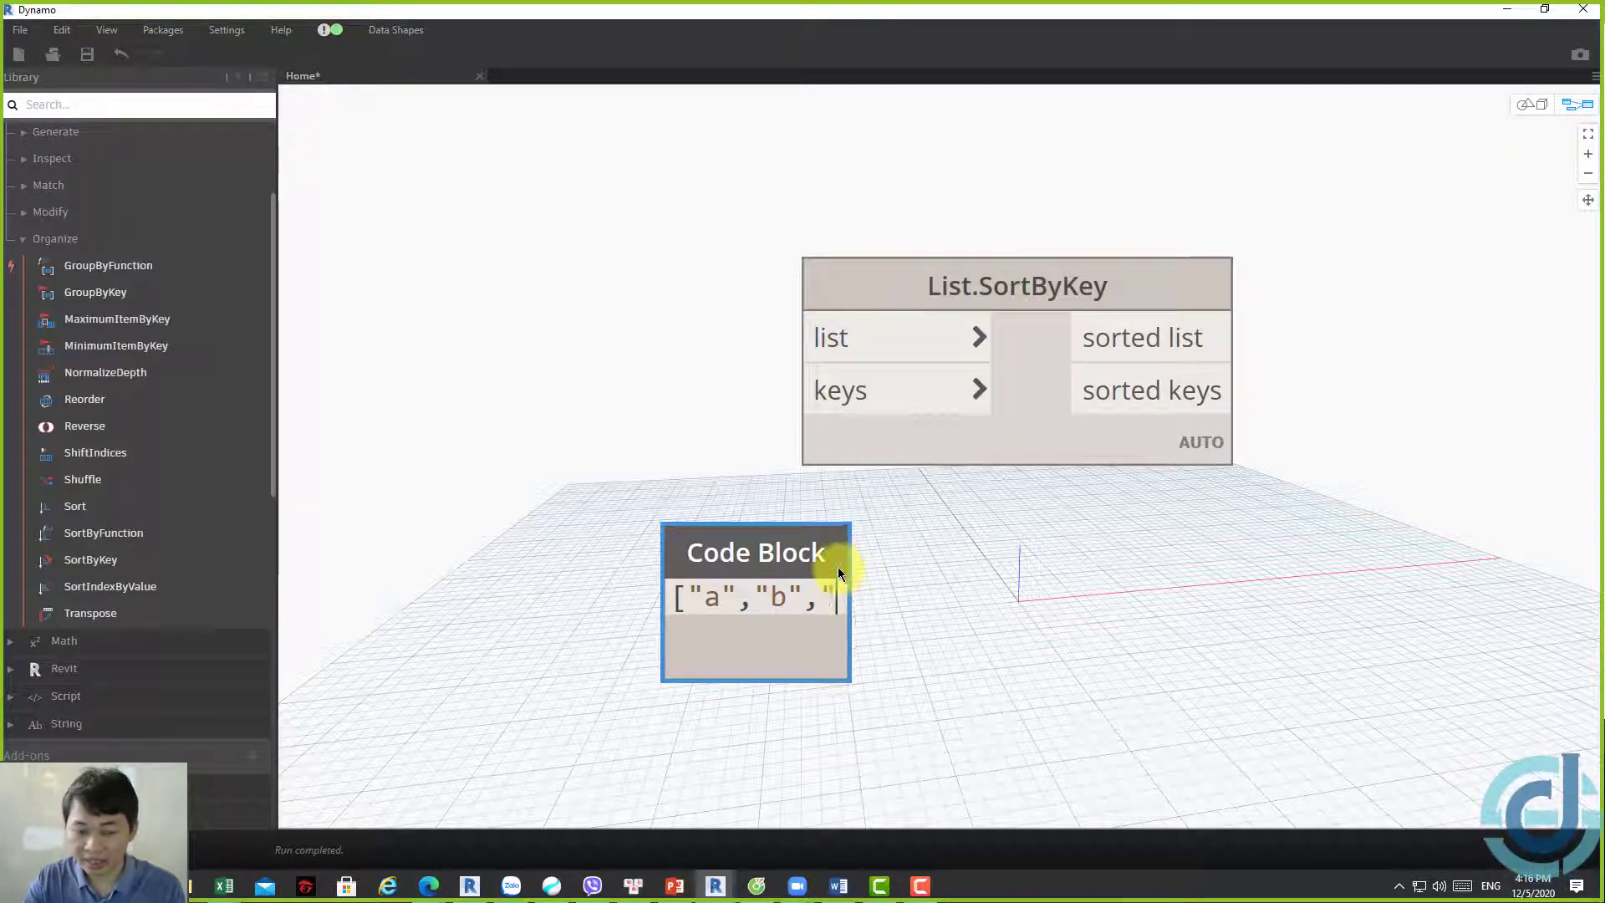
text(c")
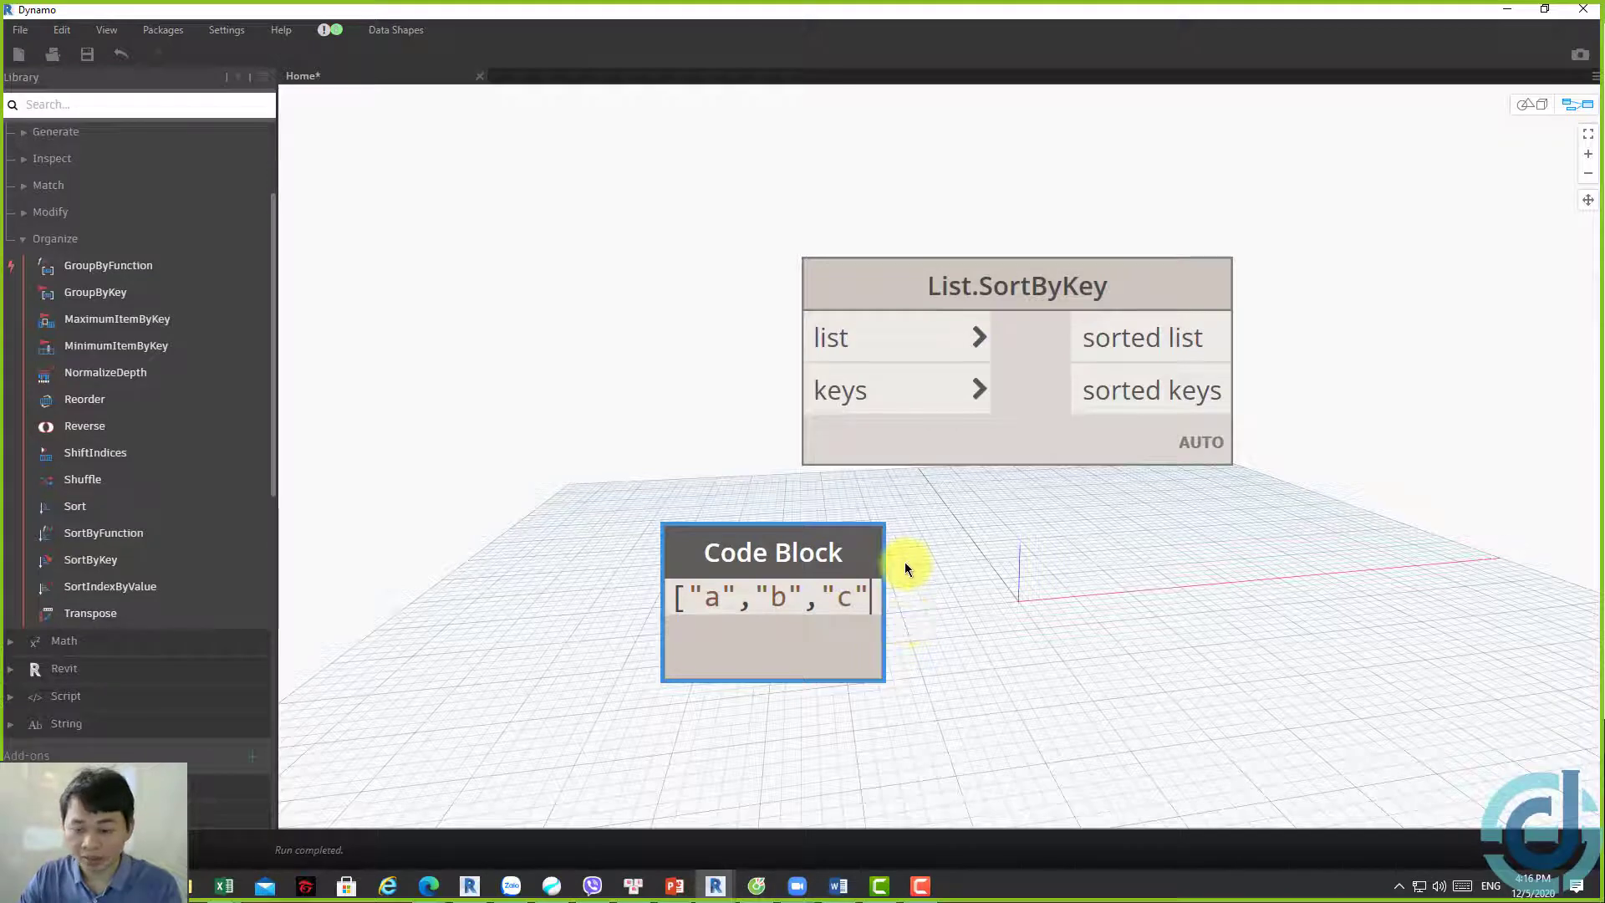
text(u)
key(BackSpace)
Commit ["a","b","c"]; and wire it into List.SortByKey's list input
text(];)
click(968, 567)
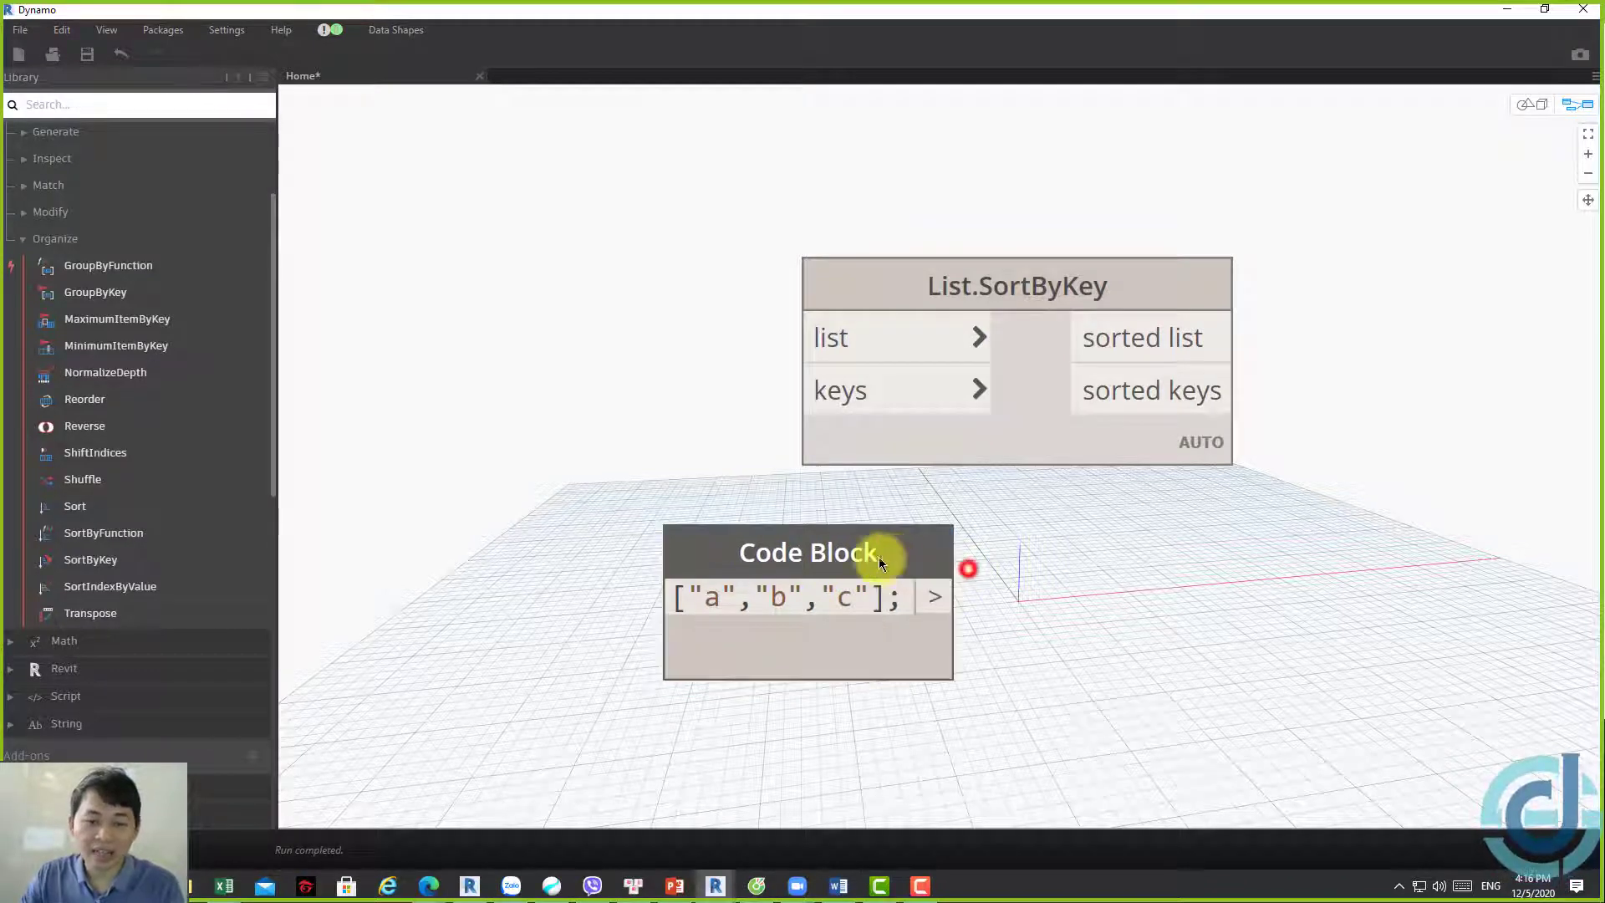
mouse_move(879, 557)
mouse_down()
mouse_move(544, 187)
mouse_move(806, 335)
mouse_up()
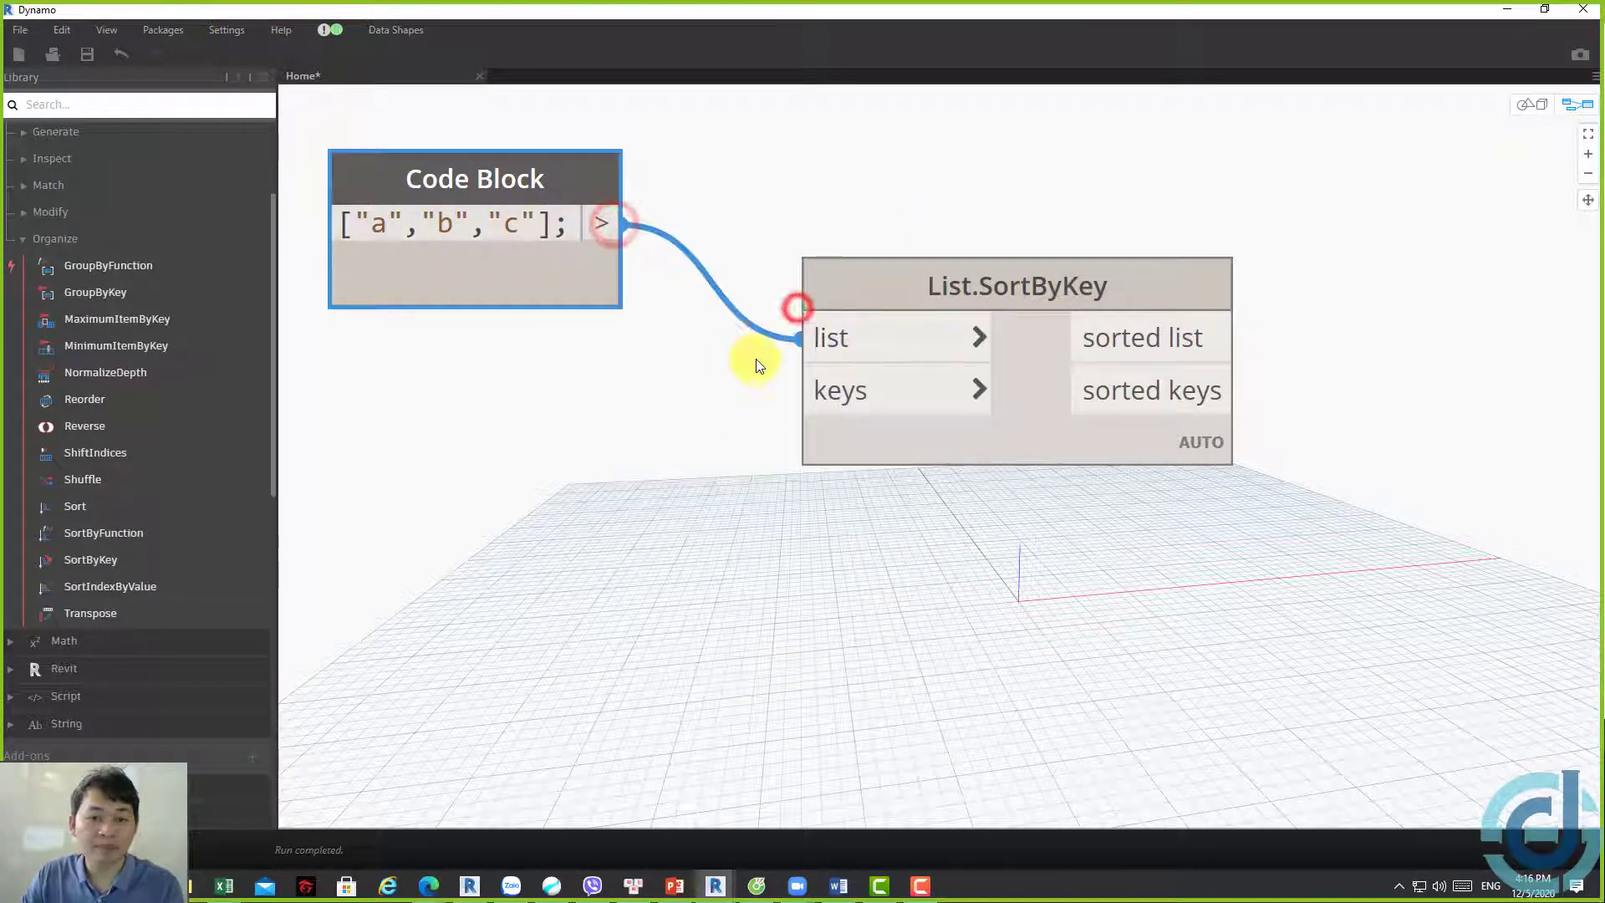
middle_drag(760, 358, 986, 378)
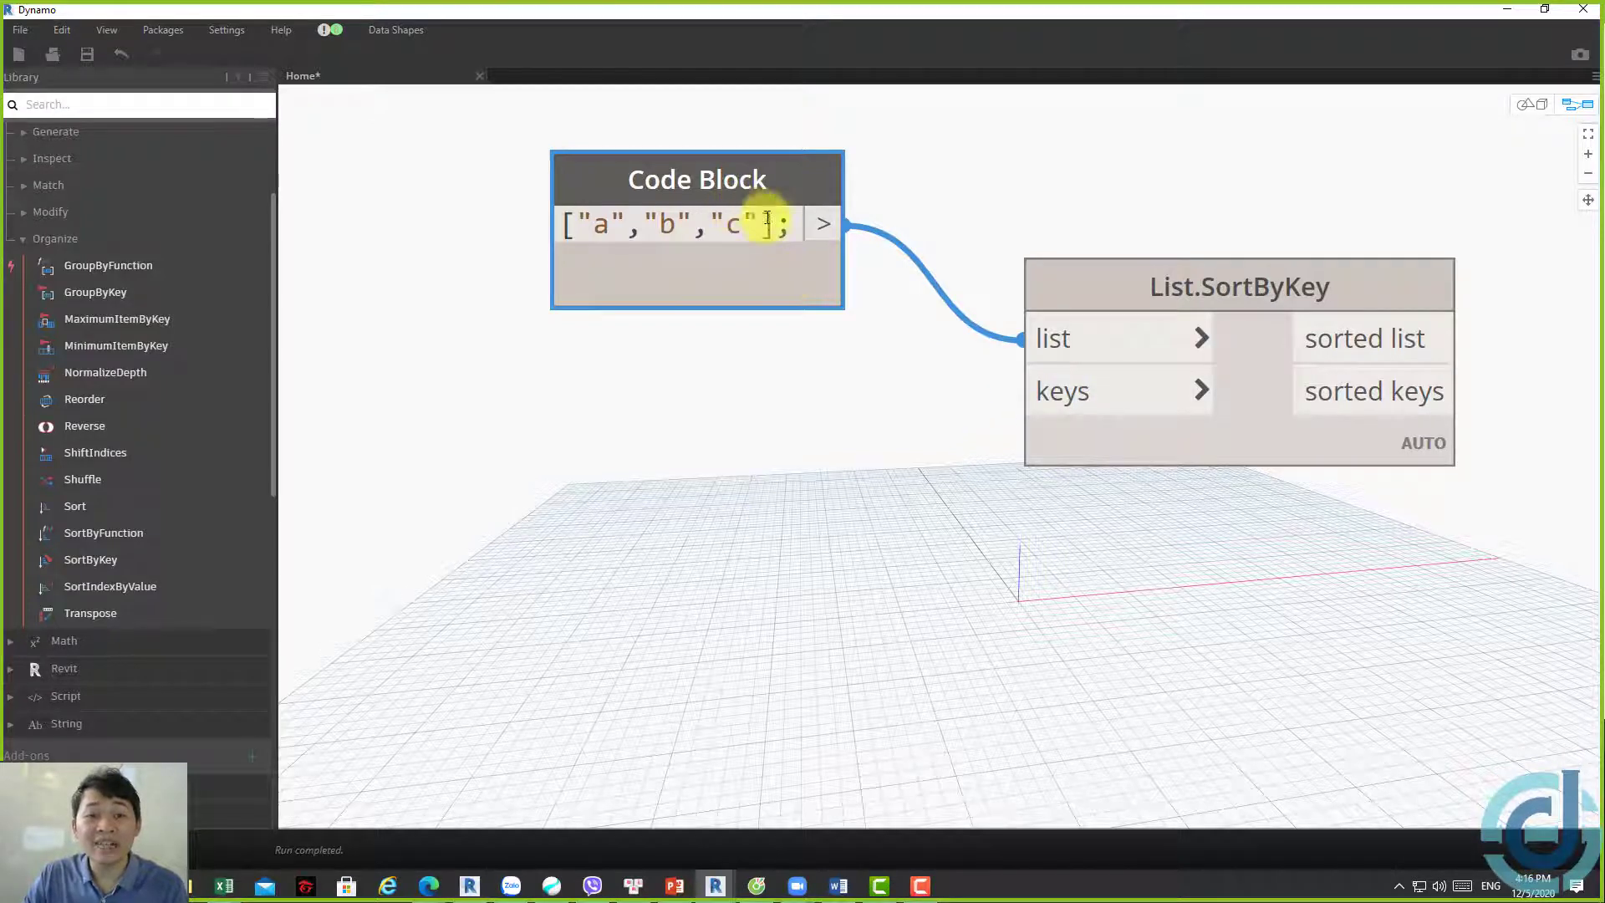
Duplicate the letters Code Block and change its contents to the keys list [3,1,2]
drag(767, 224, 595, 219)
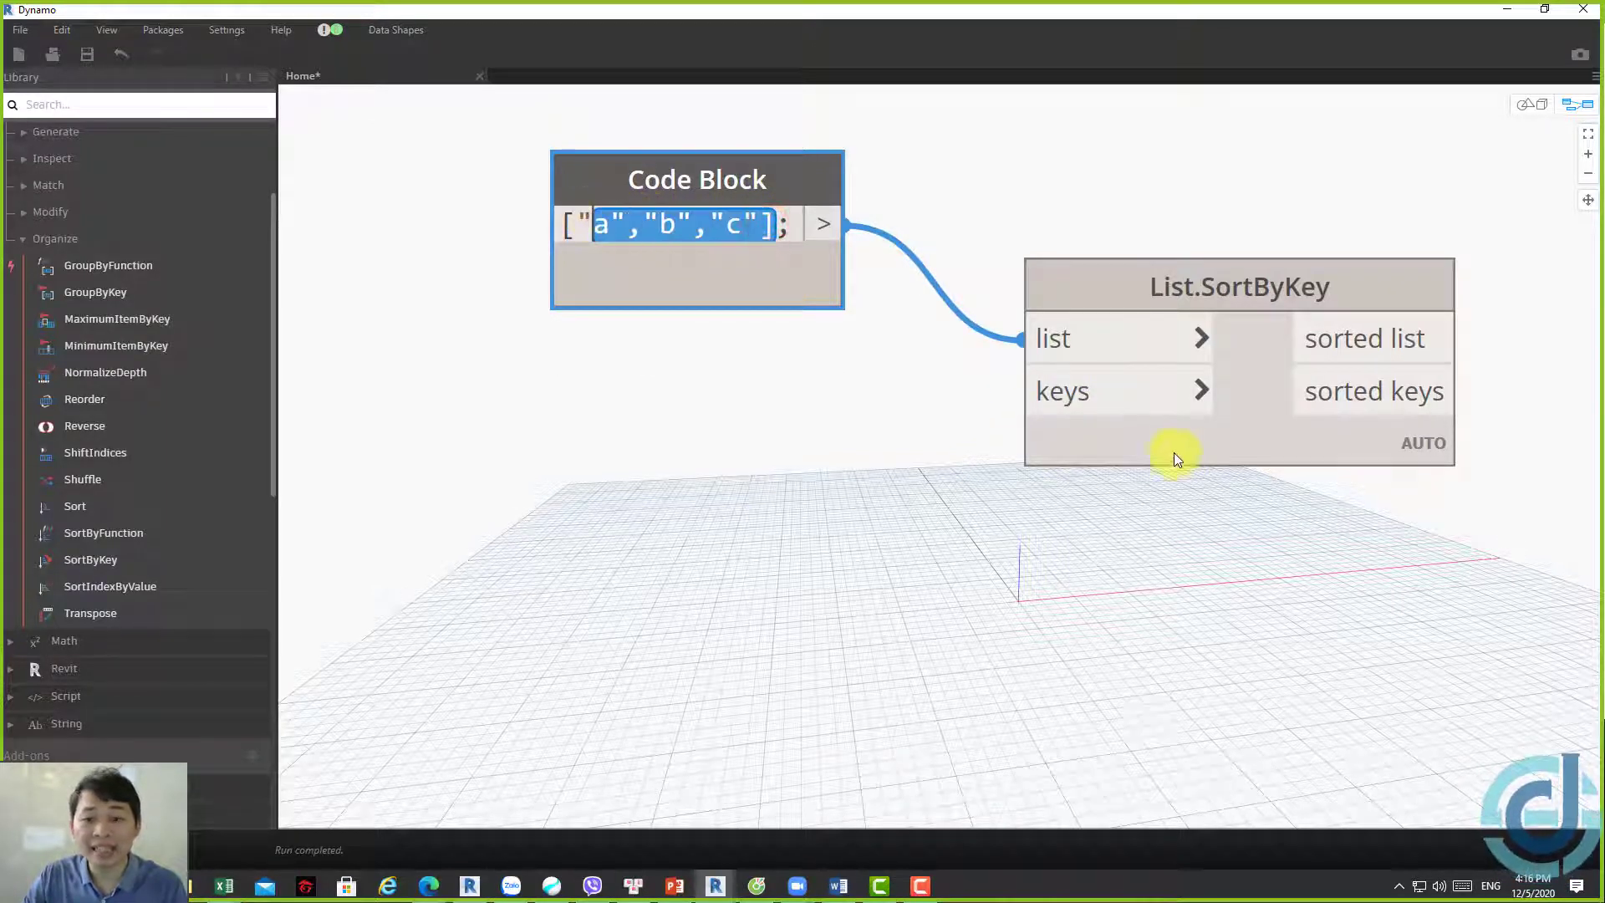
click(860, 468)
click(660, 188)
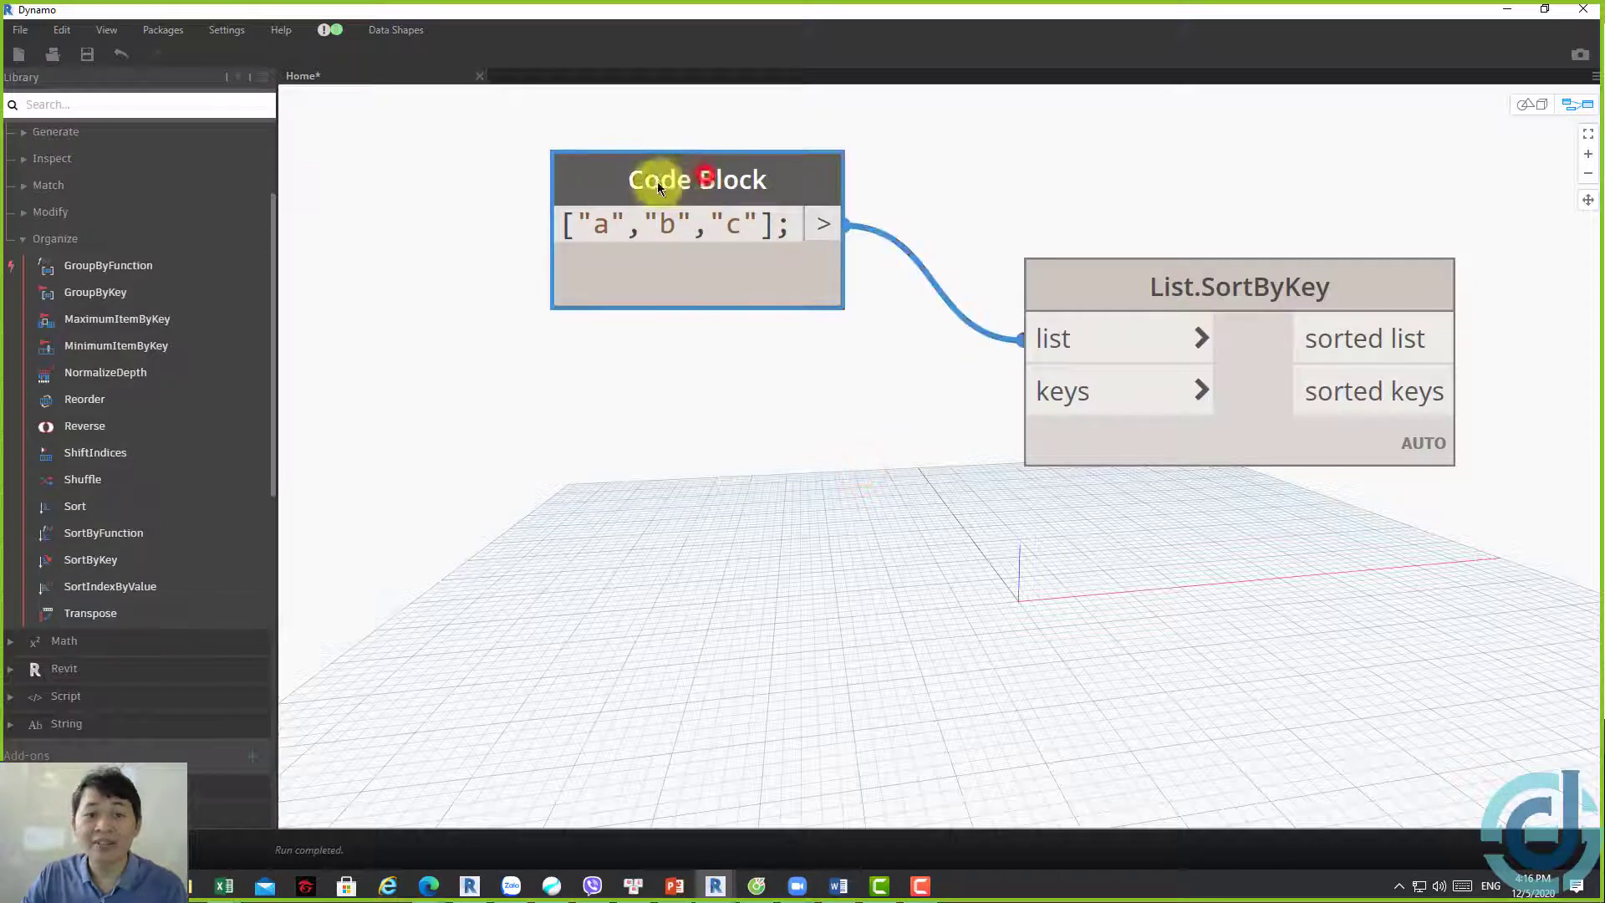
key(ctrl+c)
key(ctrl+v)
mouse_move(660, 527)
mouse_down()
mouse_move(607, 527)
mouse_move(675, 527)
mouse_up()
text(3,)
text(1,)
text(2)
click(958, 604)
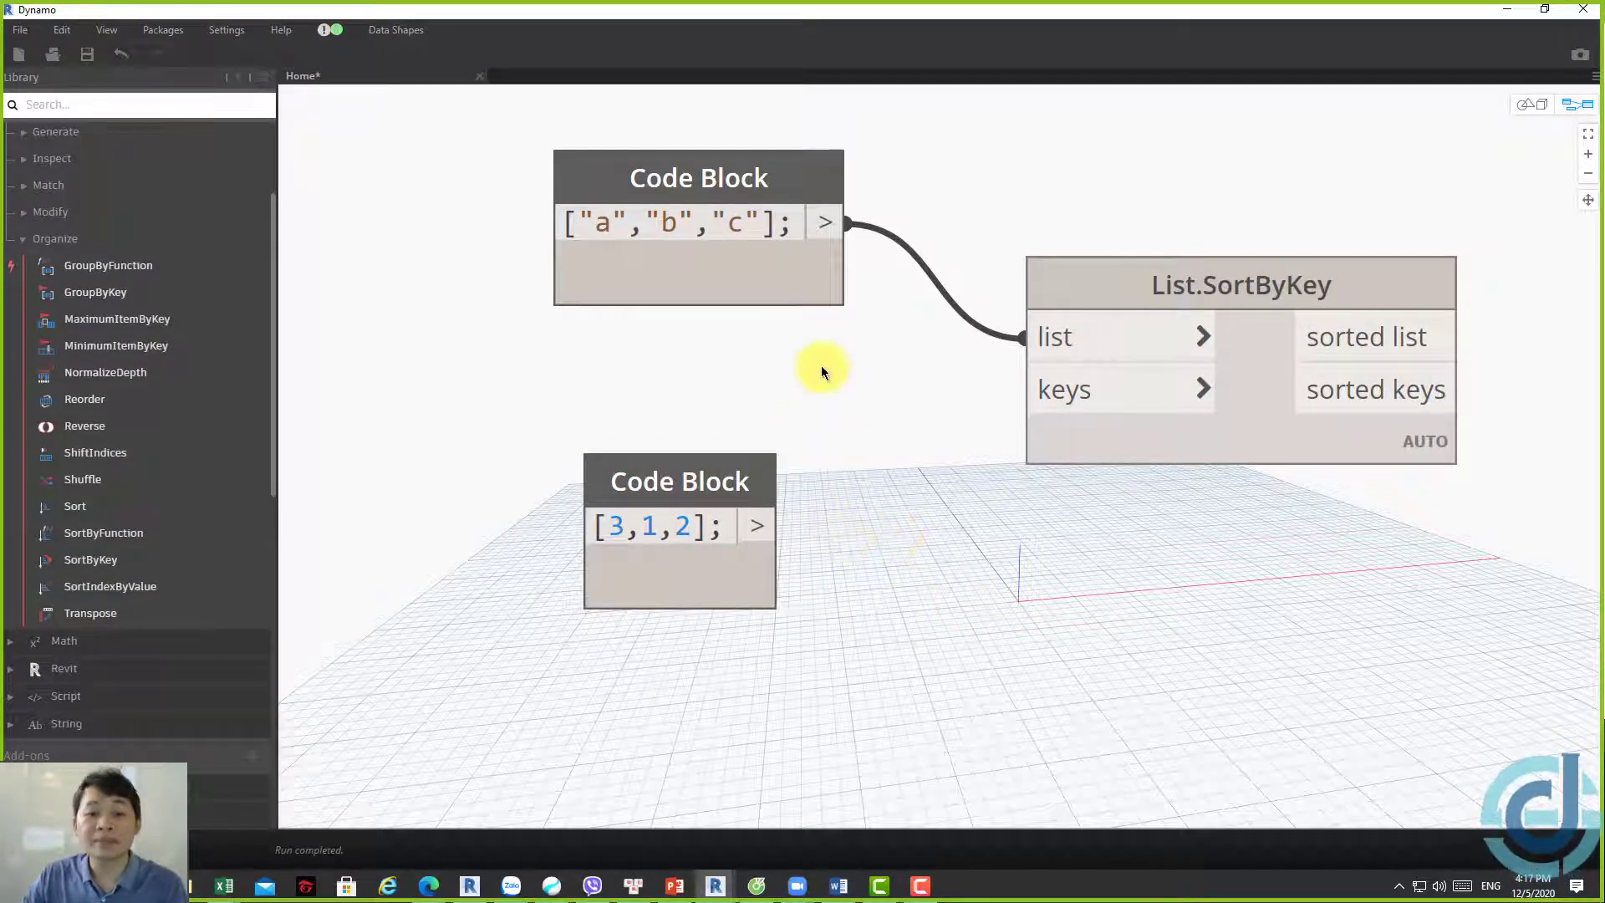
mouse_move(654, 250)
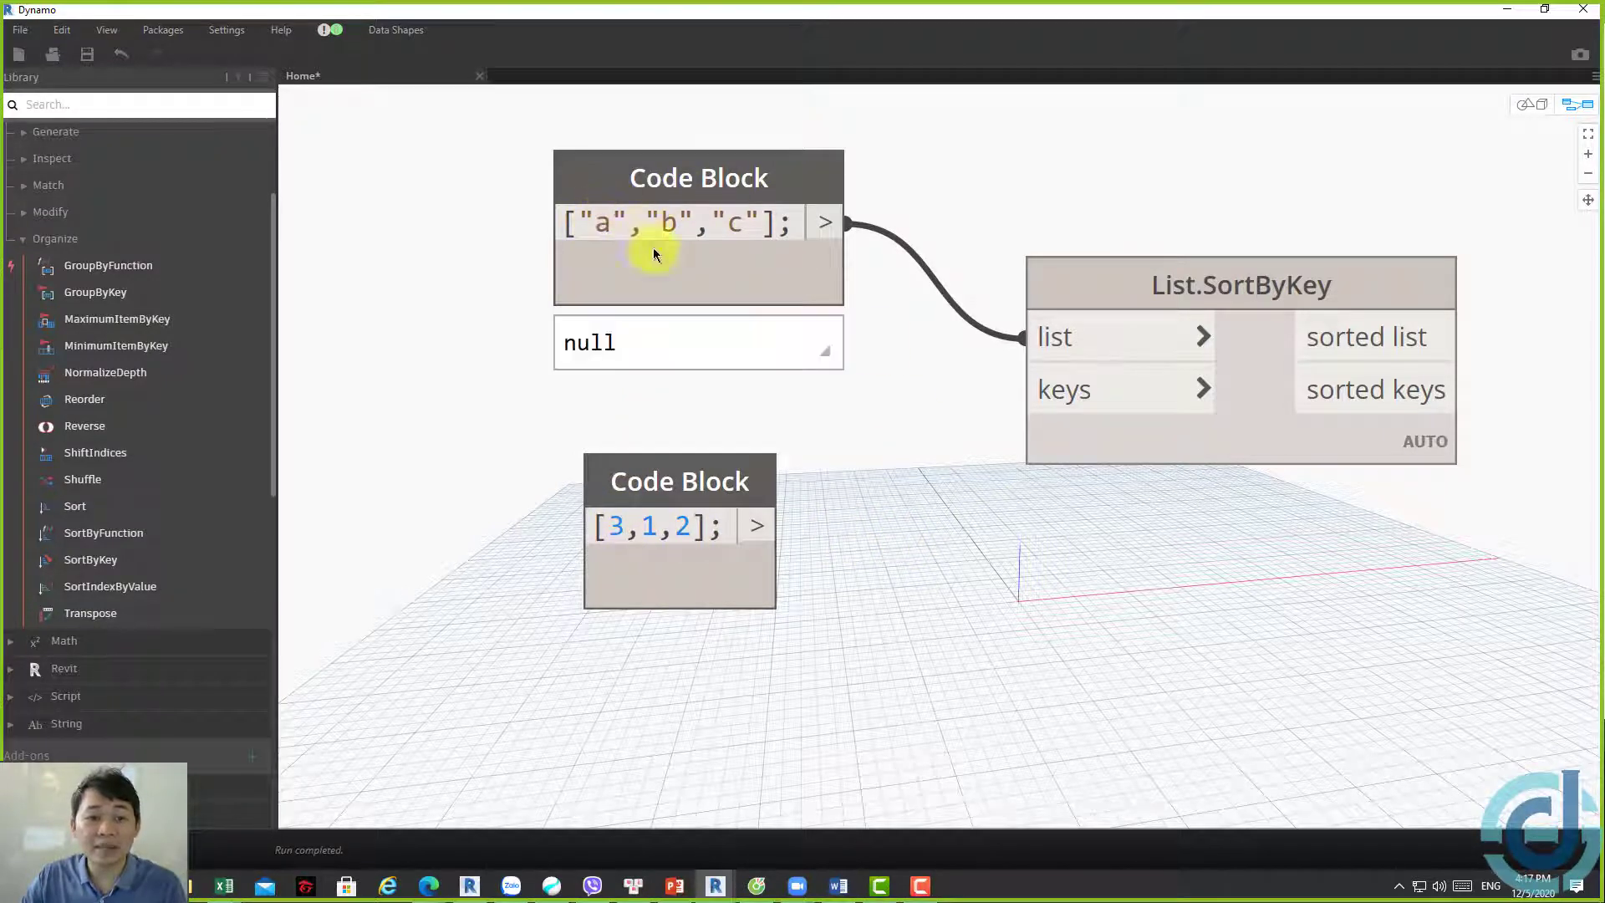
Point out the letters and key items, then start wiring the keys into List.SortByKey
double_click(603, 222)
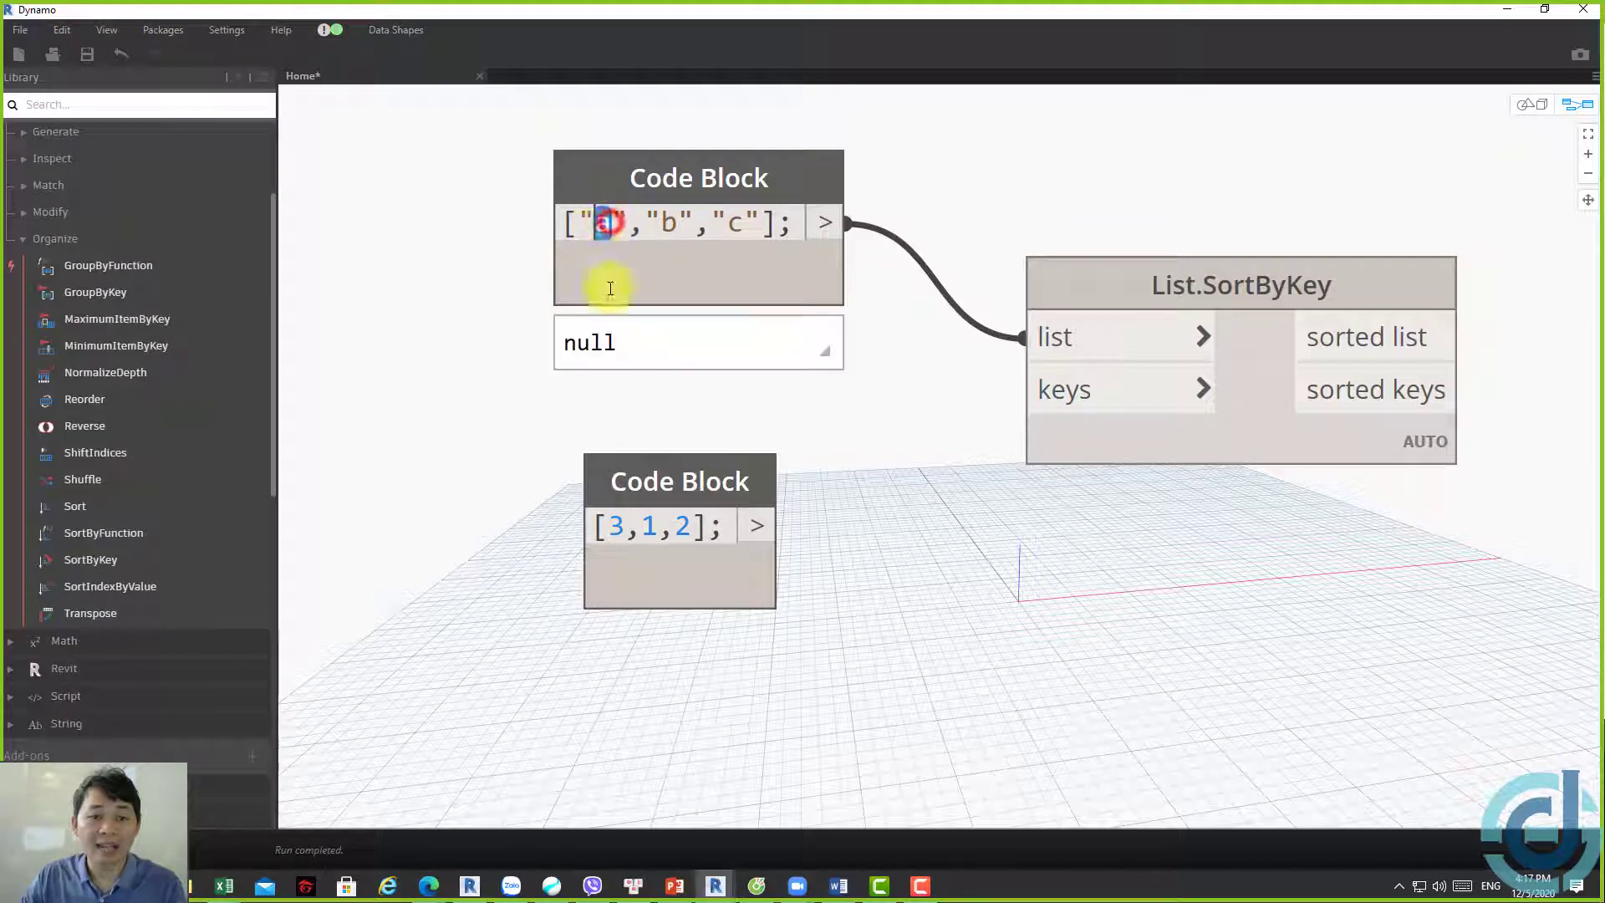
click(649, 525)
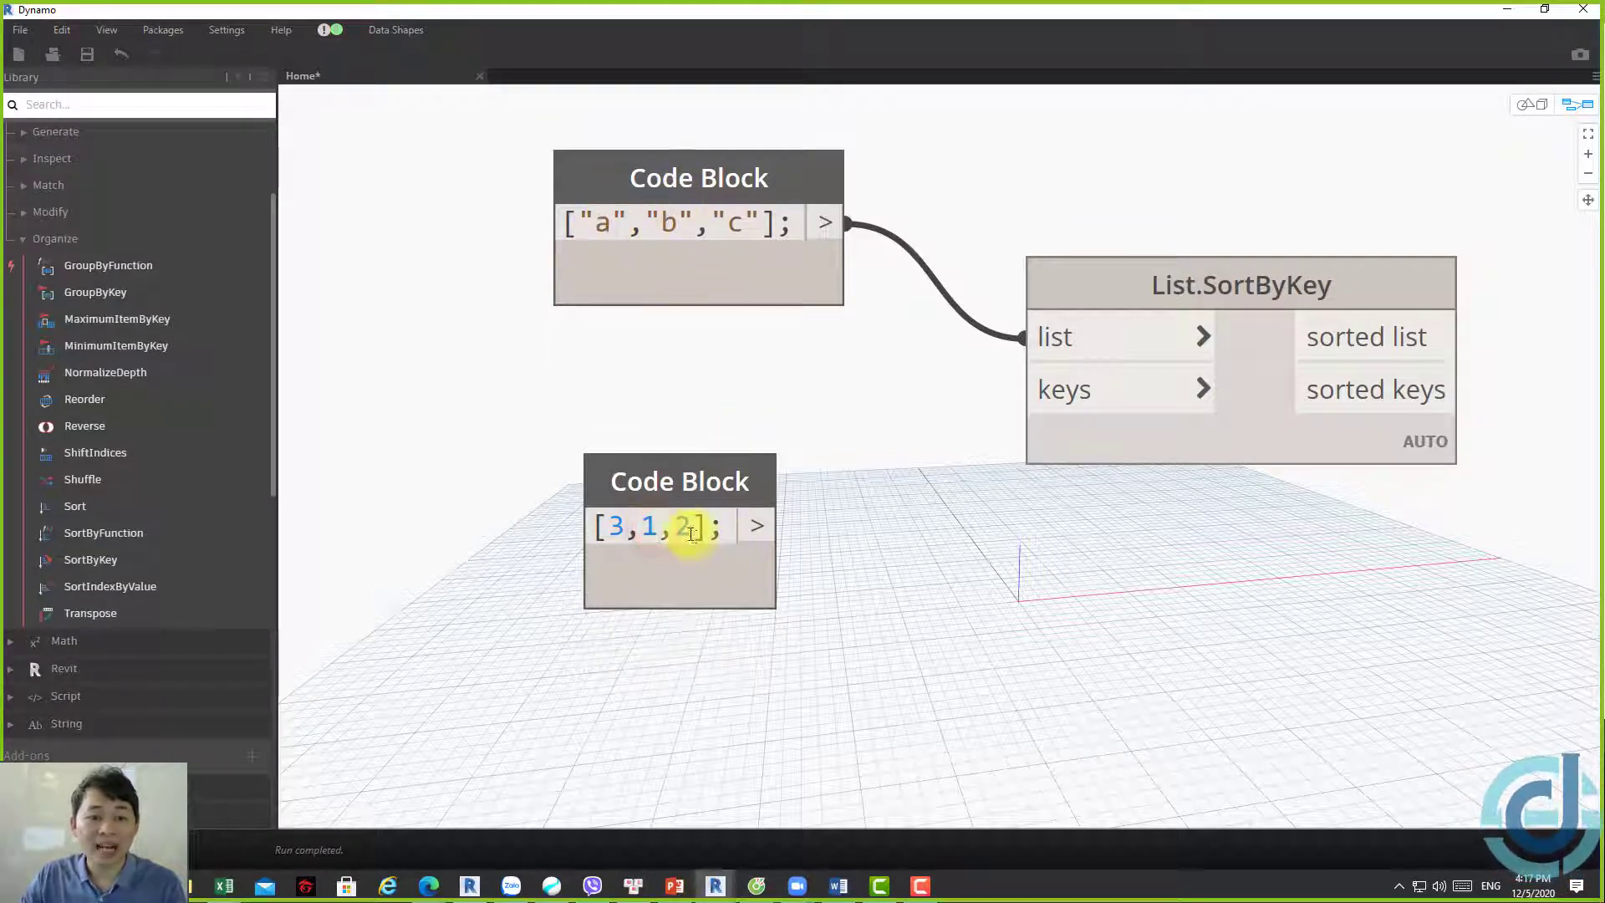
click(690, 528)
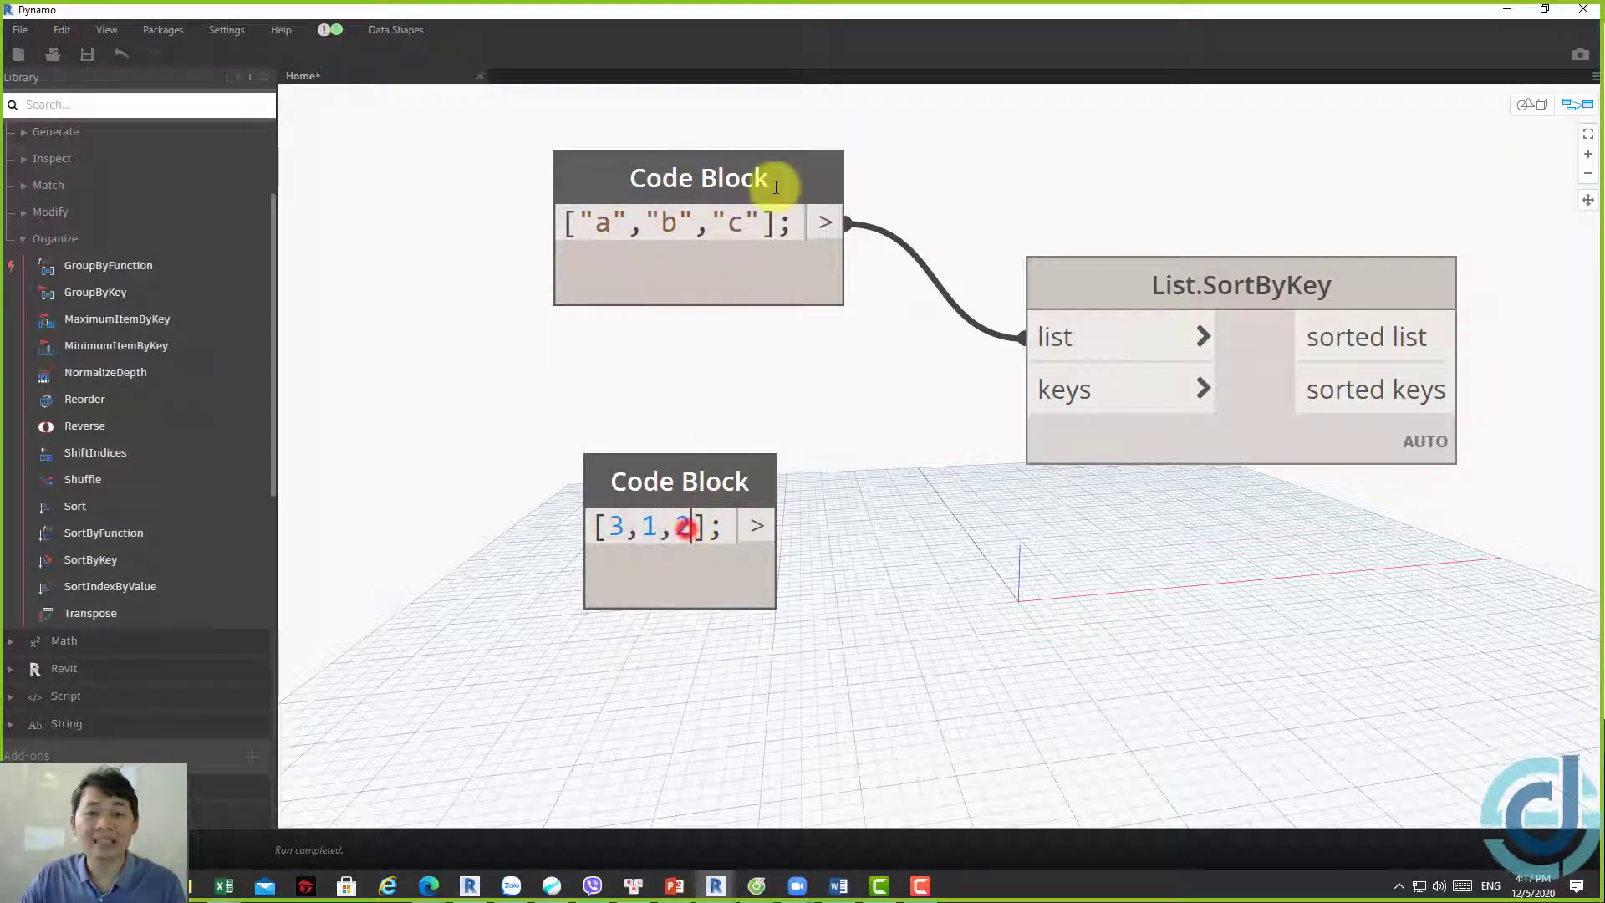
click(754, 530)
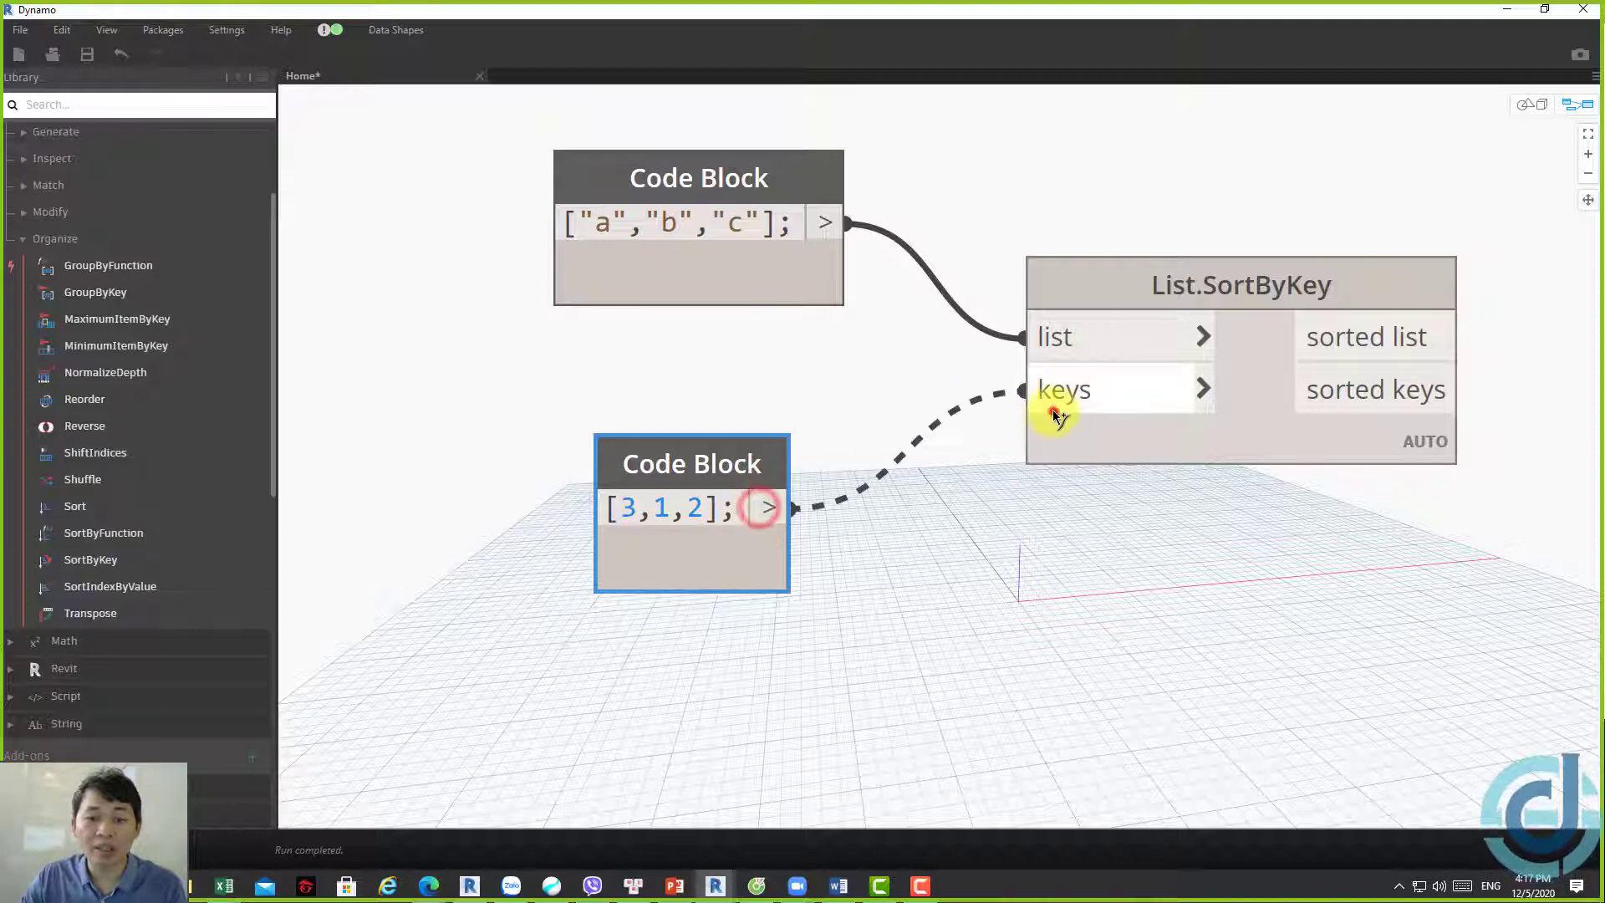
Wire [3,1,2] into the keys input and show the sorted result b, c, a in a new Code Block
click(1055, 416)
scroll(838, 562, down, 2)
click(1333, 368)
double_click(1253, 284)
text(a)
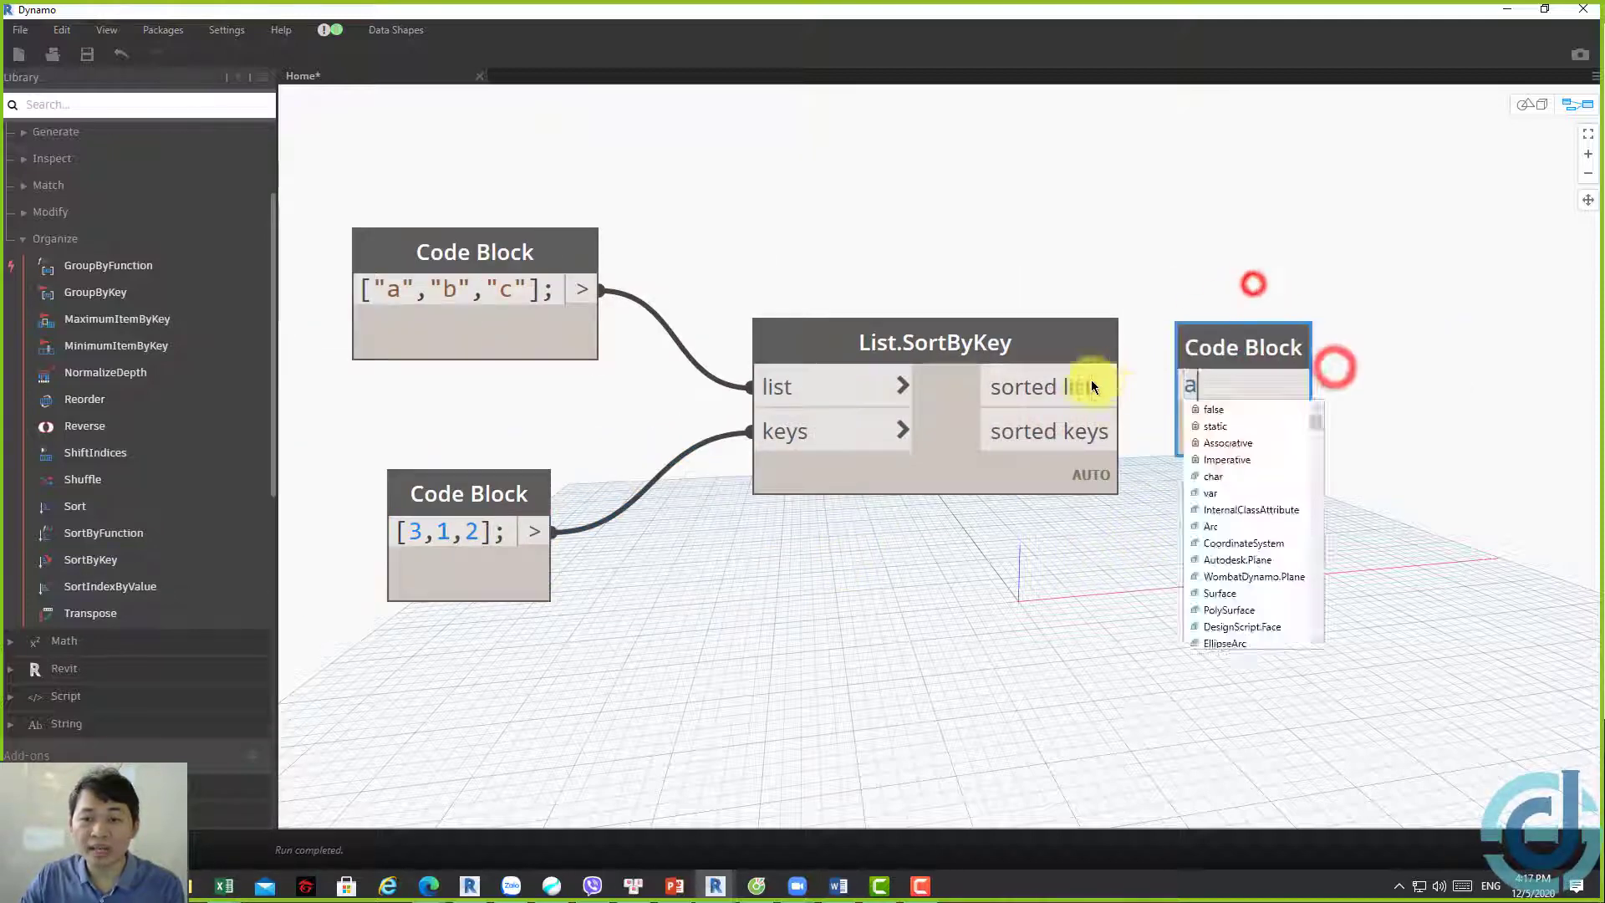
text(;)
click(1091, 386)
click(1185, 386)
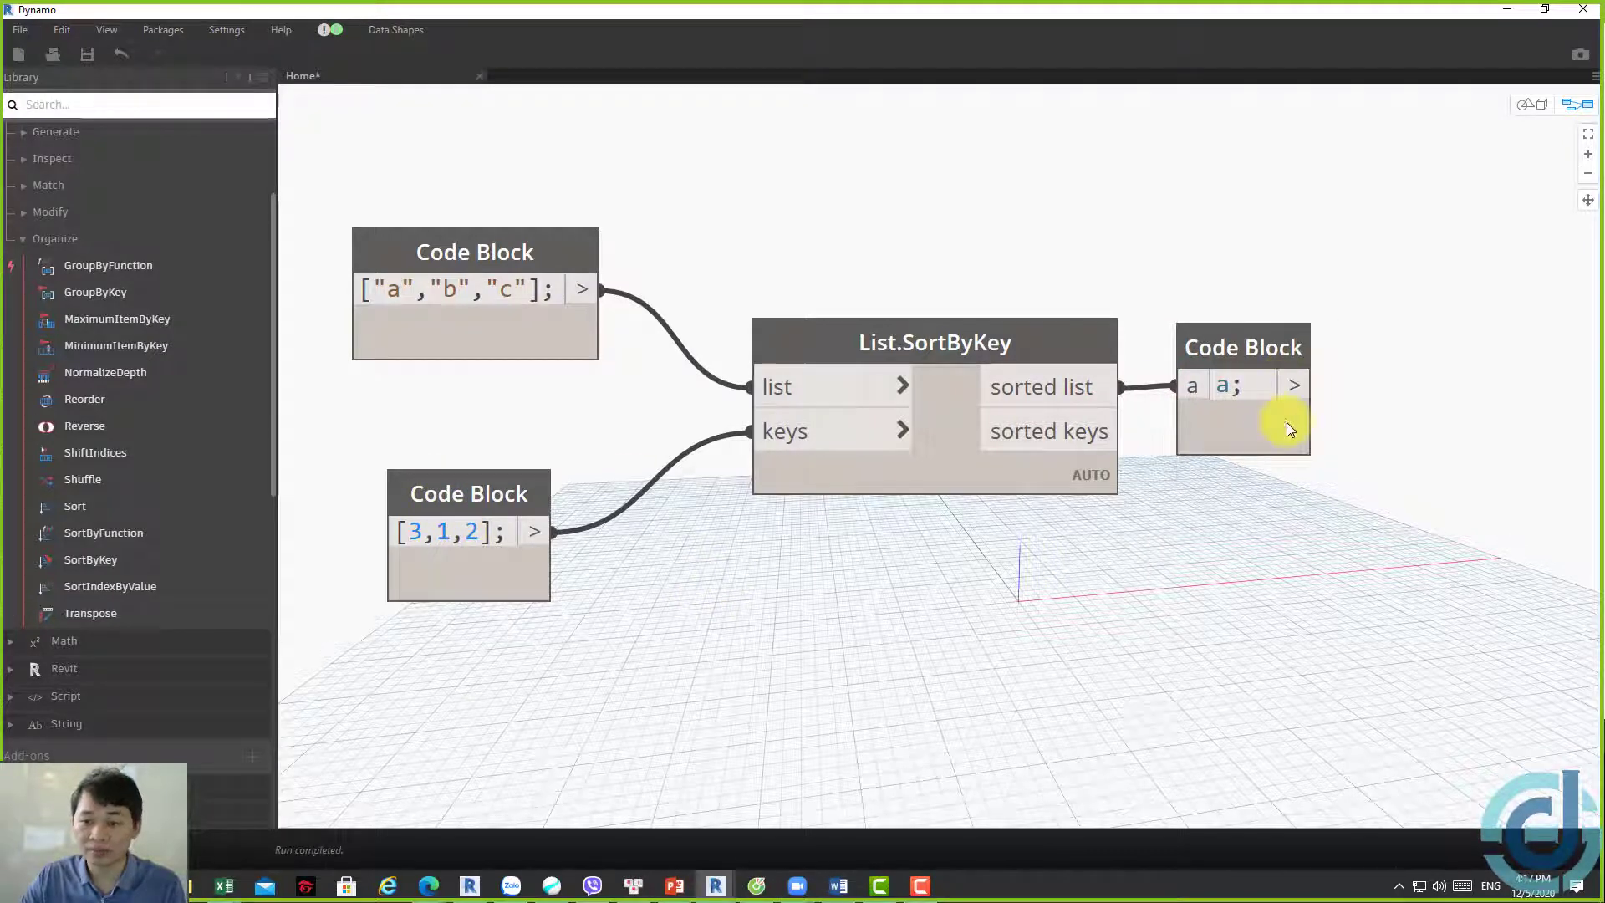
click(1284, 484)
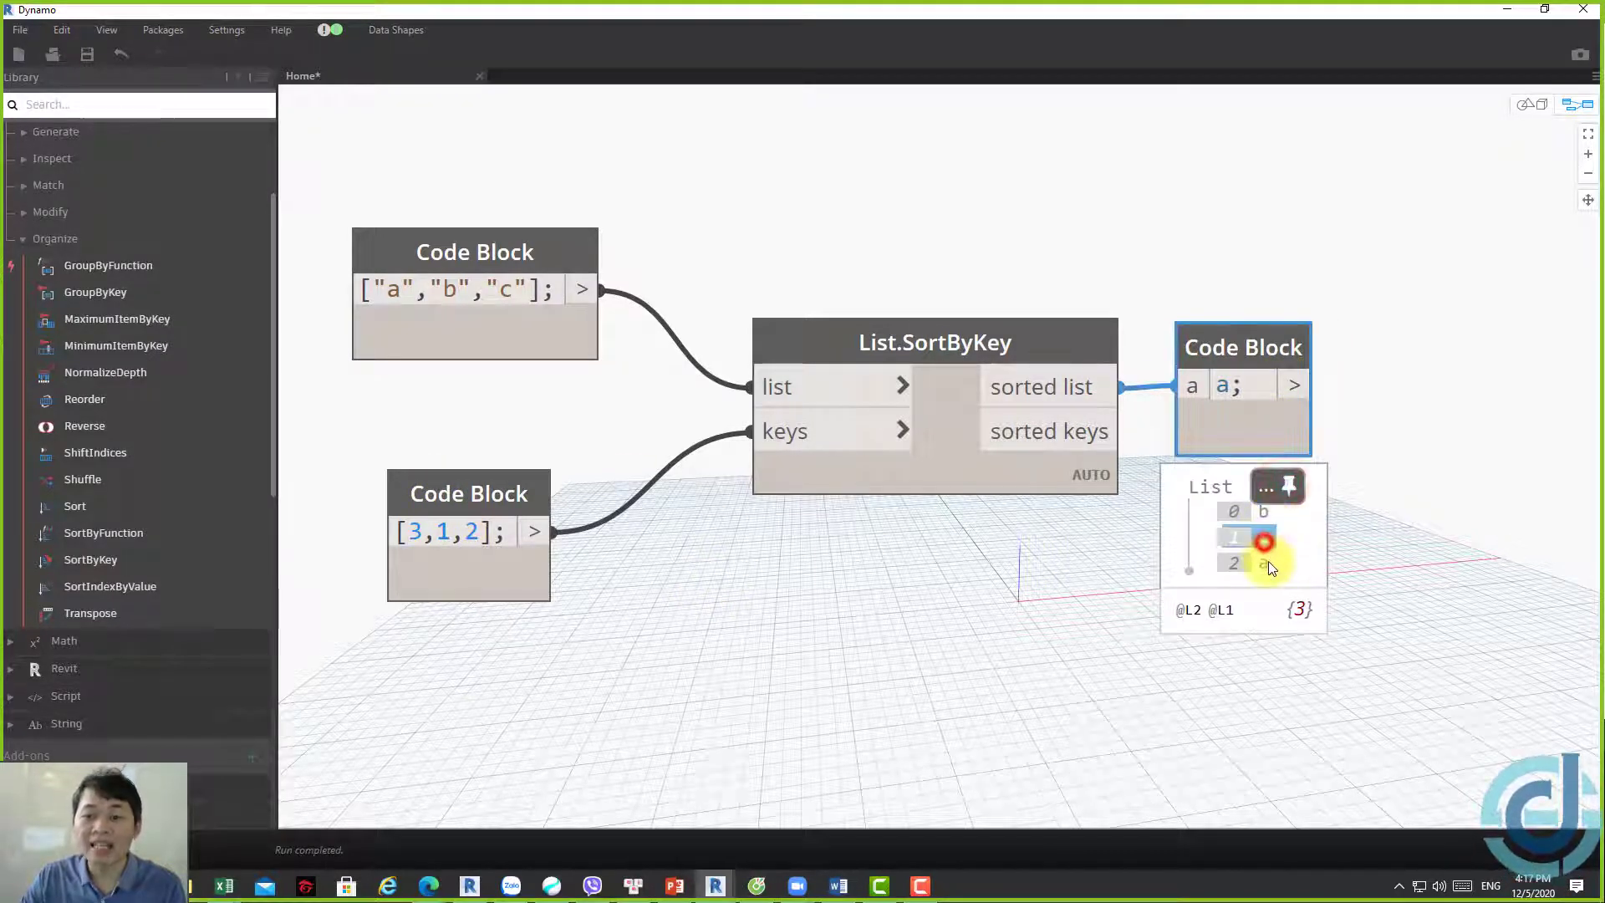
click(1264, 537)
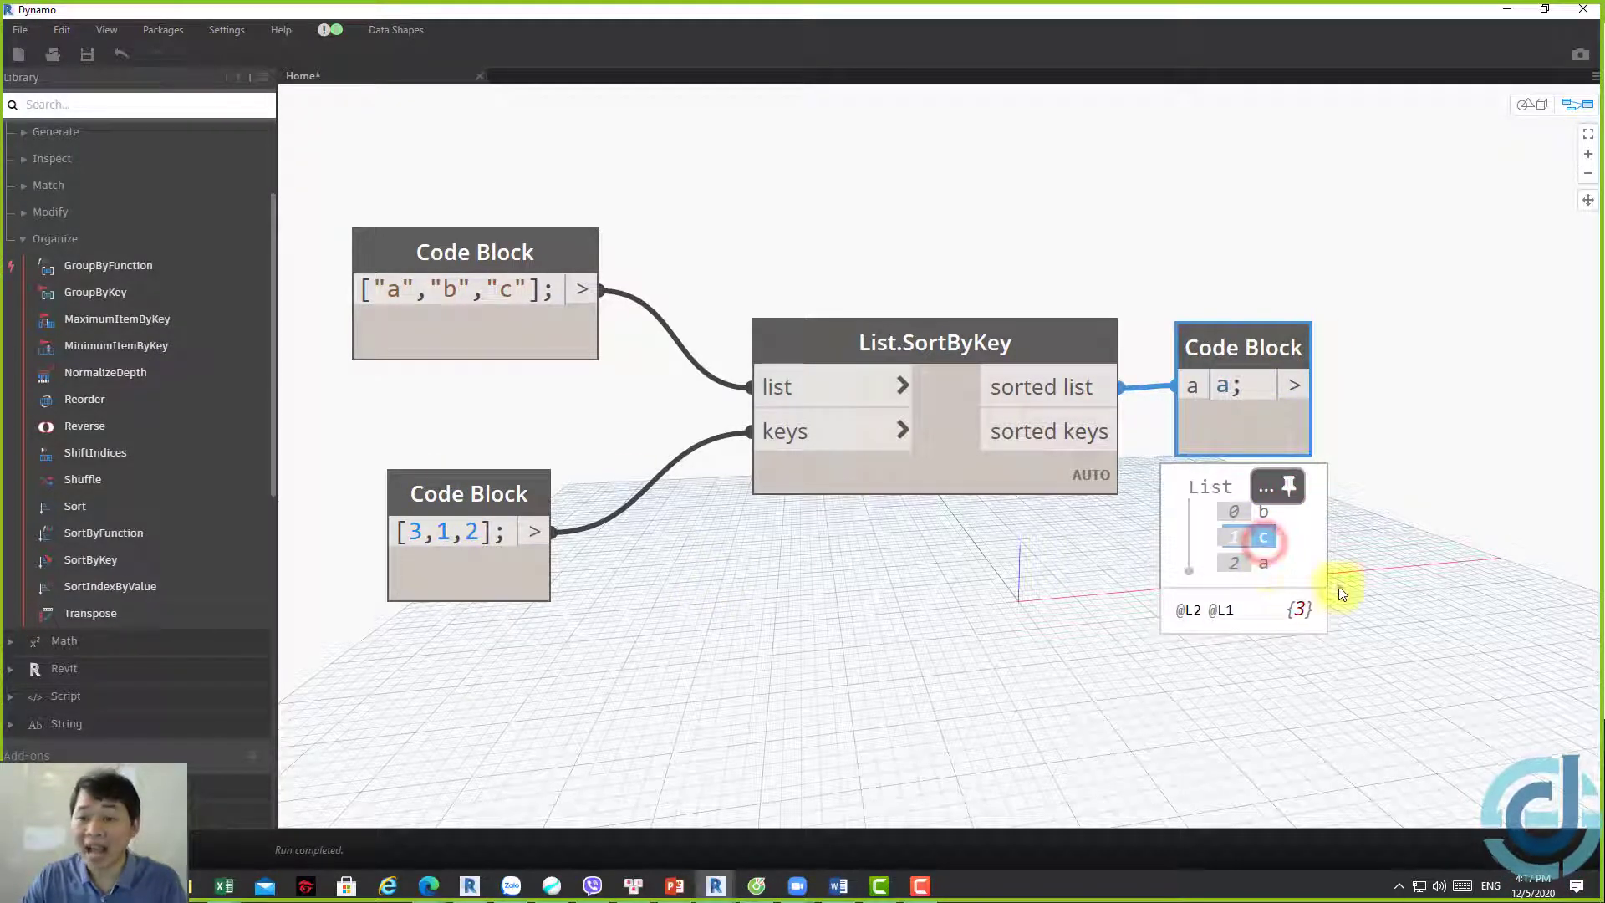
click(1063, 605)
Select the ["a","b","c"] and [3,1,2] Code Blocks and open node search
click(431, 266)
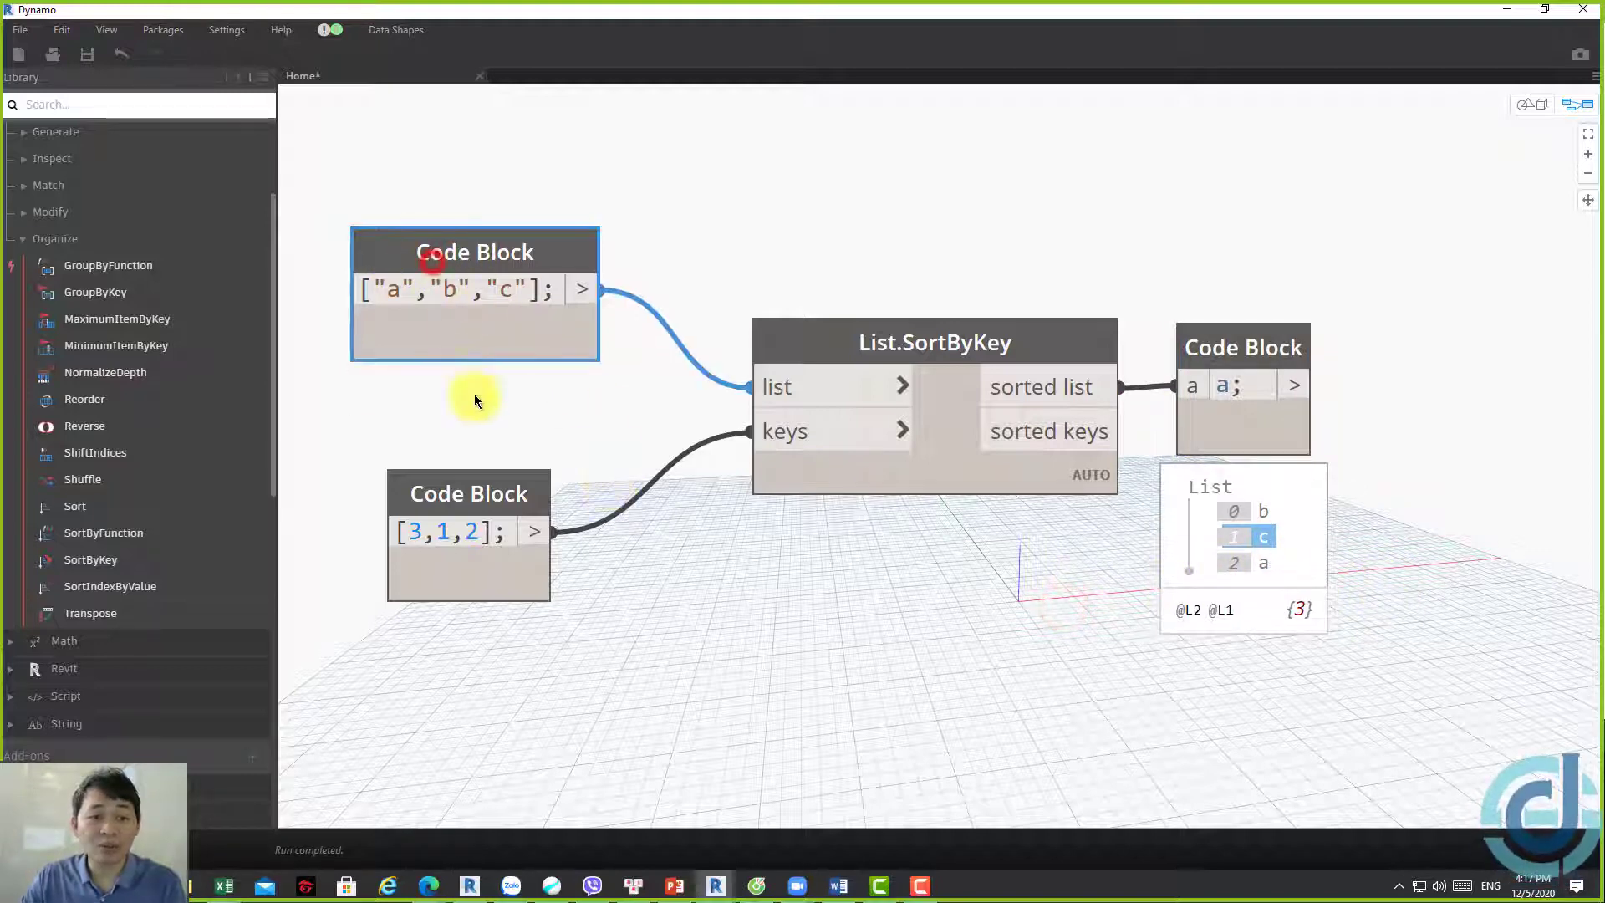
drag(373, 416, 612, 621)
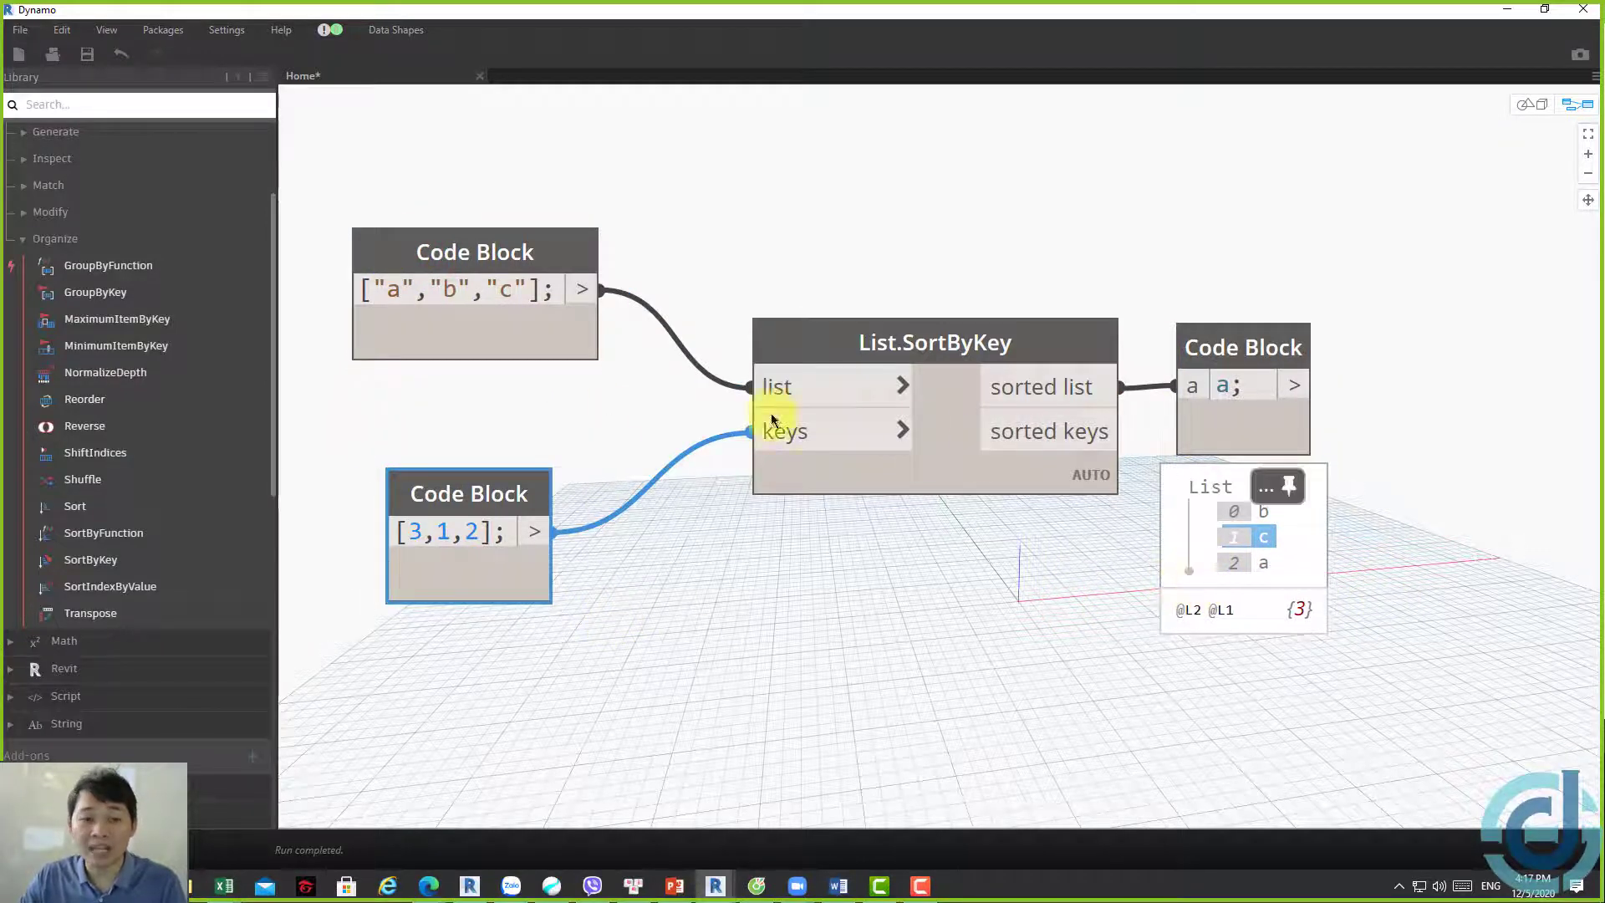
right_click(854, 226)
Duplicate List.Sort and feed the ["a","b","c"] Code Block into the copy
text(s)
click(757, 180)
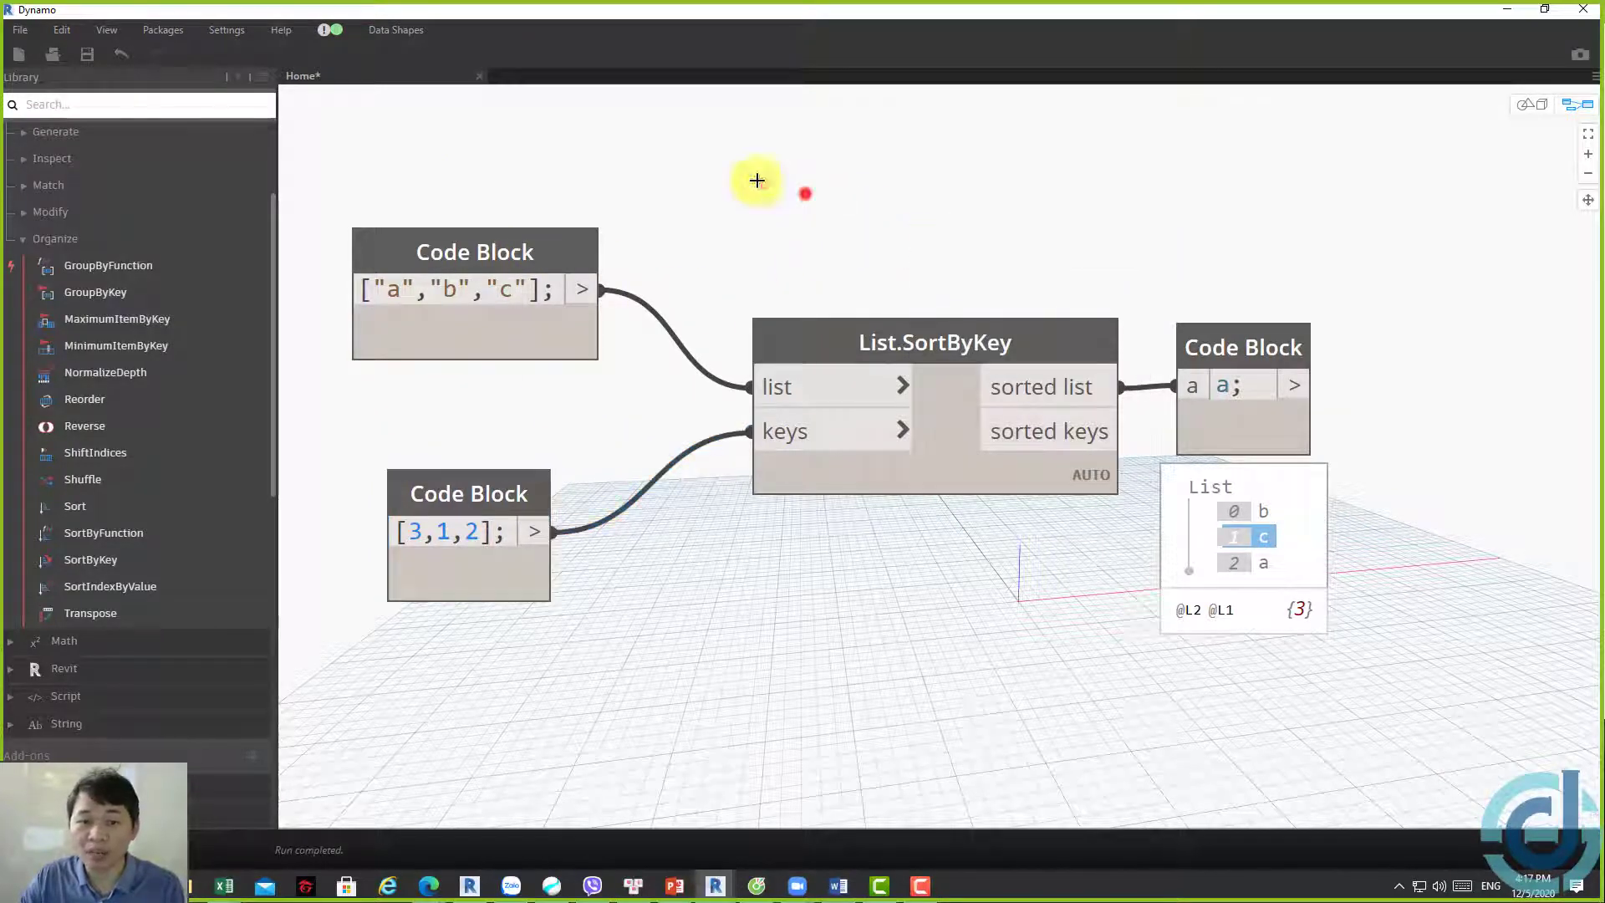
middle_drag(756, 181, 1512, 278)
scroll(1511, 278, down, 3)
click(703, 621)
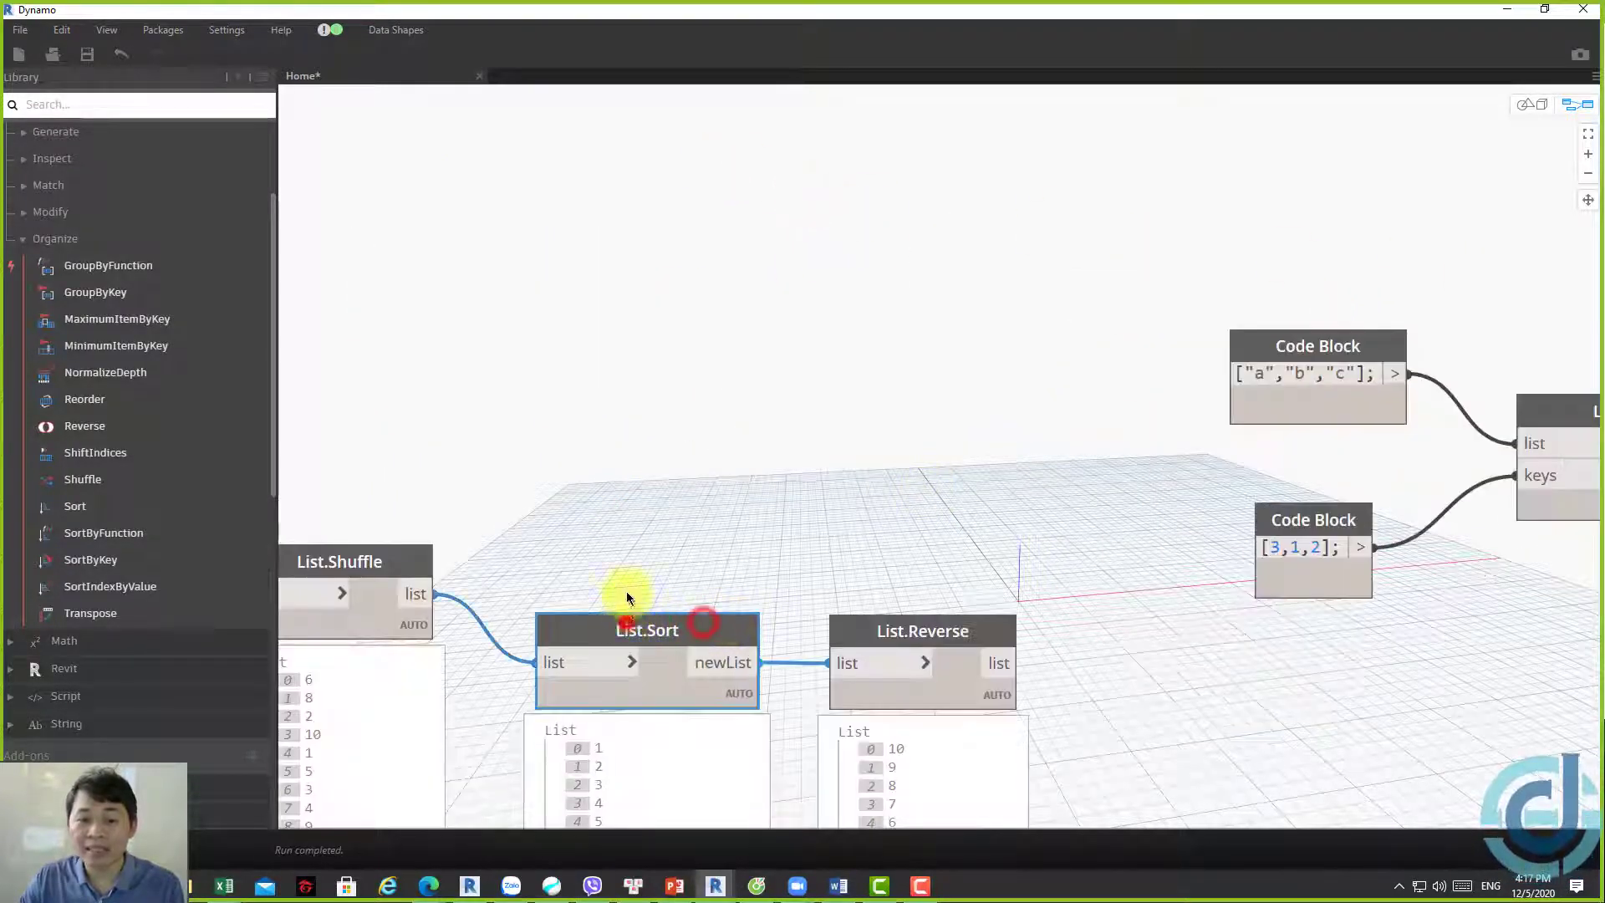
key(ctrl+c)
key(ctrl+v)
scroll(831, 327, up, 3)
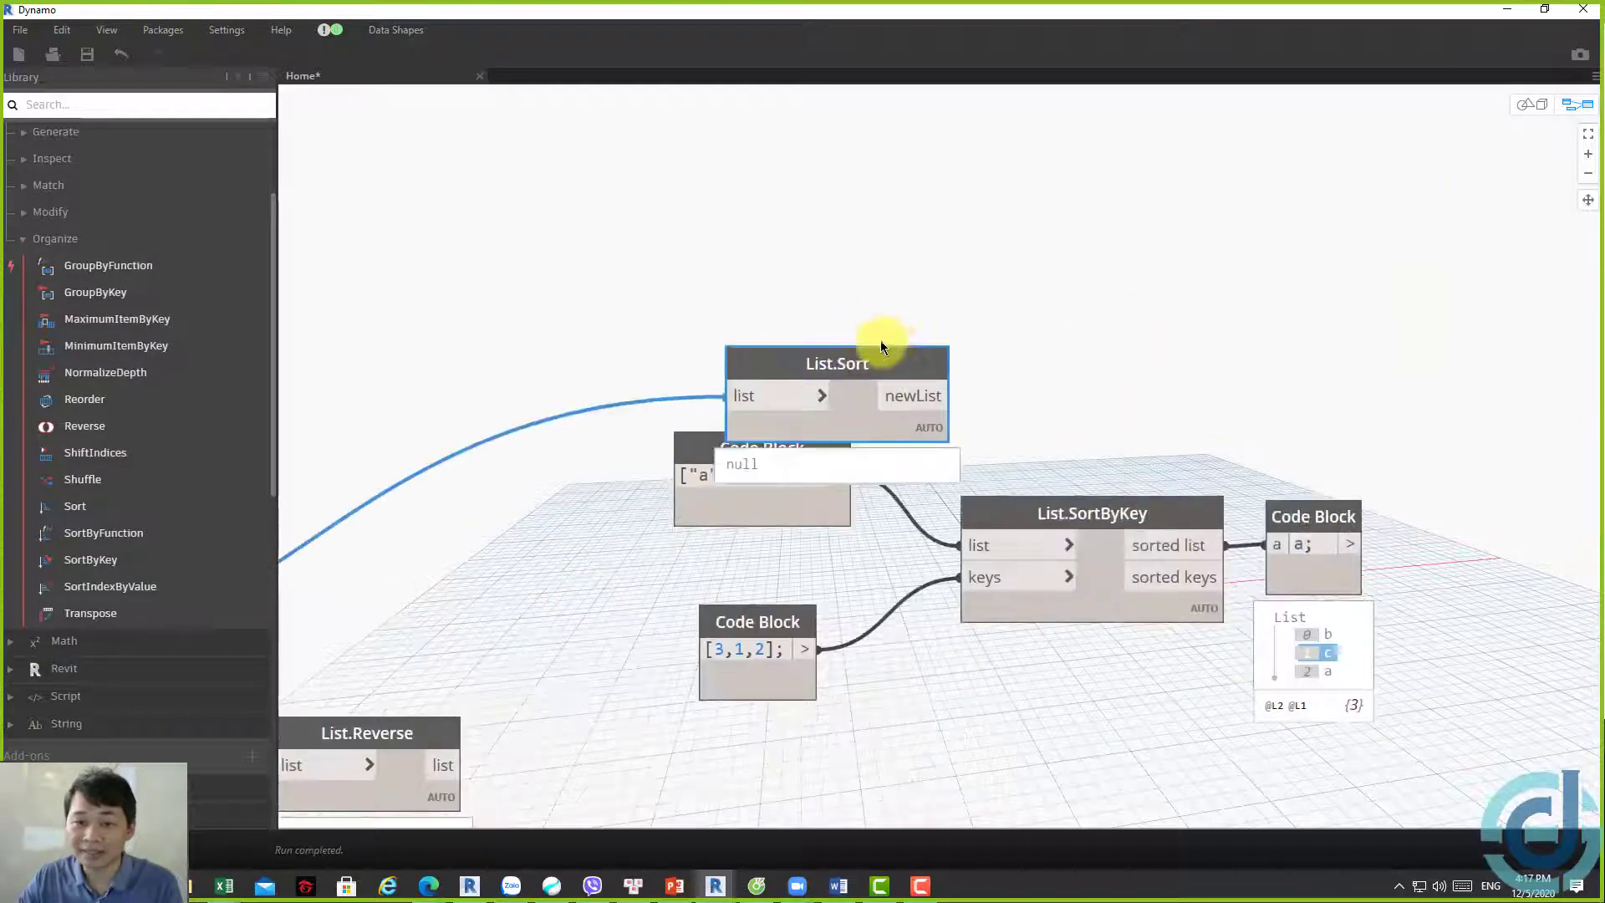
drag(881, 339, 1084, 267)
click(838, 476)
click(939, 318)
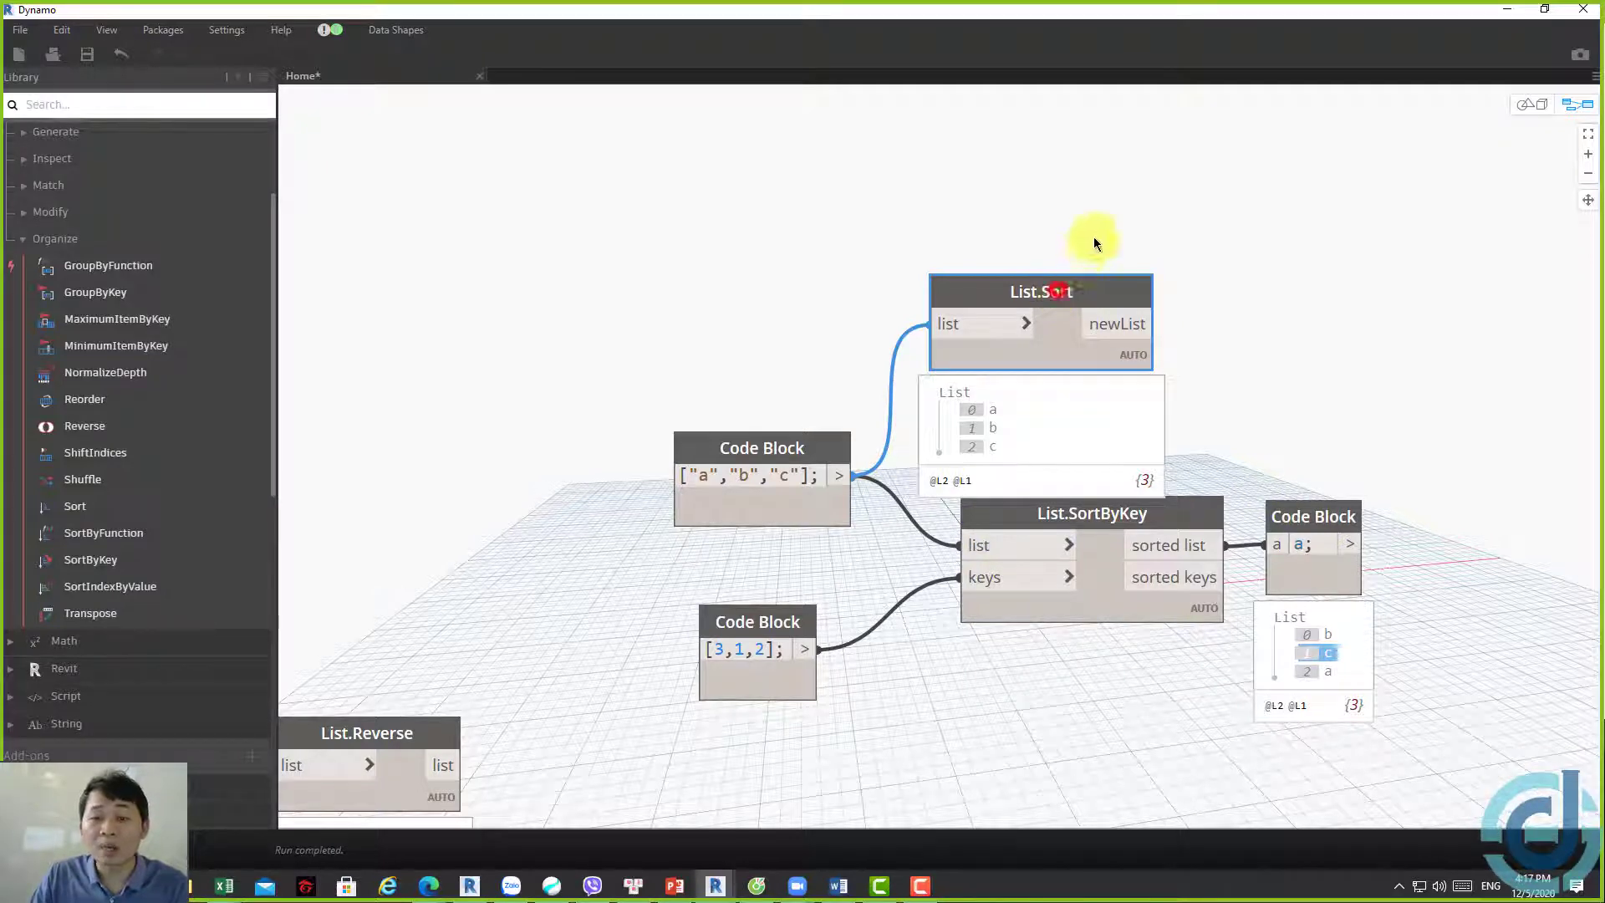
Rearrange the new List.Sort and both Code Blocks into a tidy layout
drag(1044, 321, 1082, 268)
drag(833, 499, 809, 456)
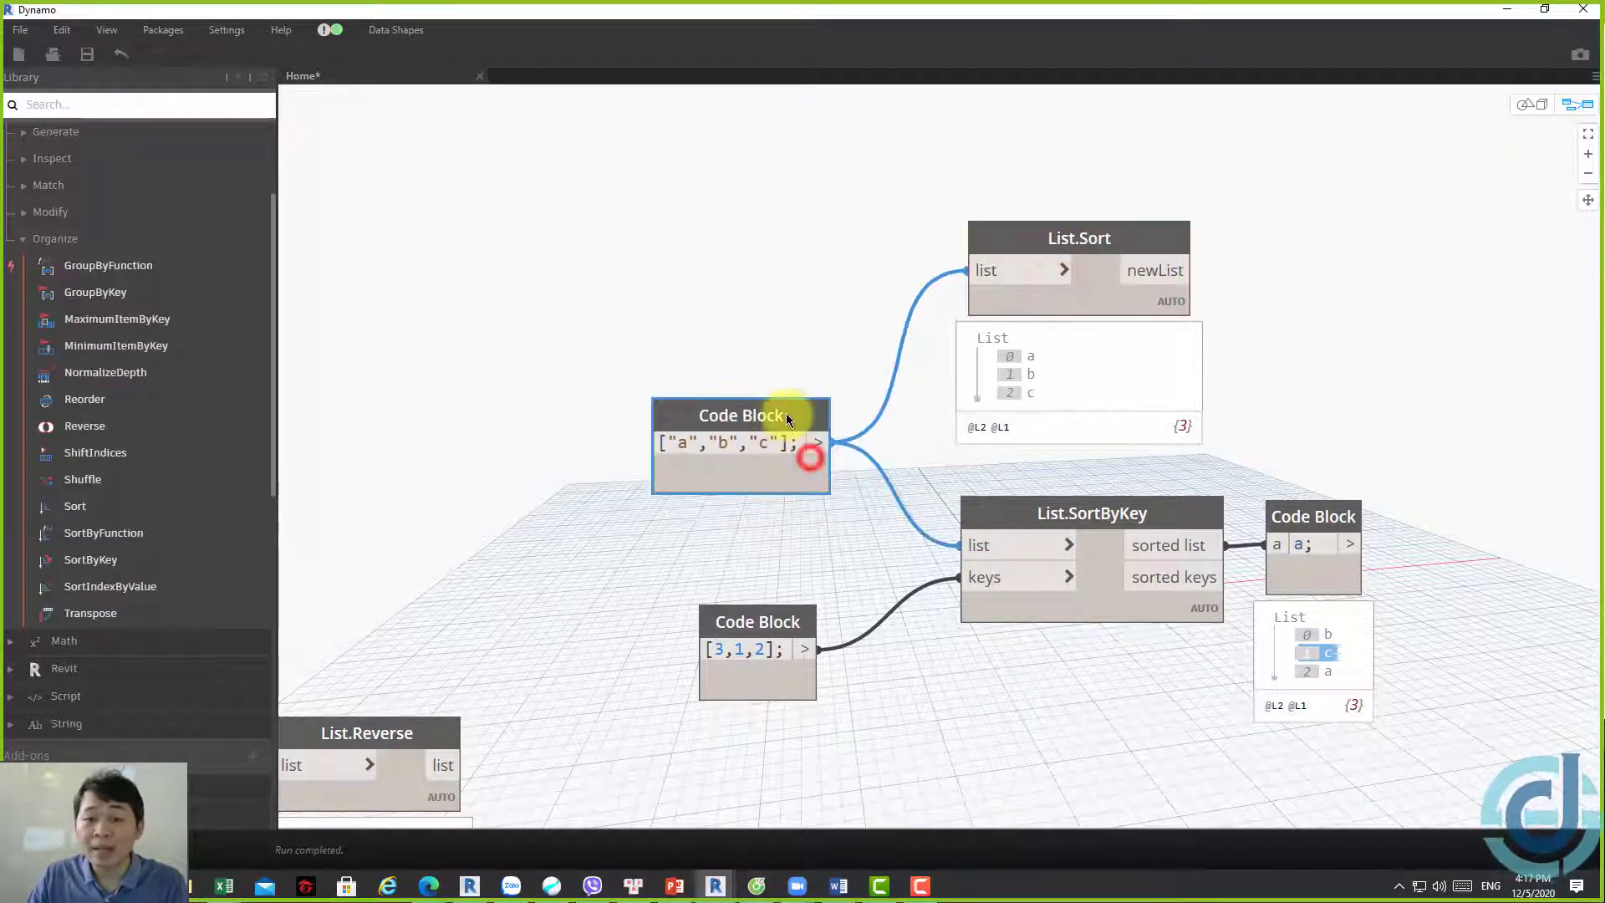
middle_drag(1301, 345, 1075, 349)
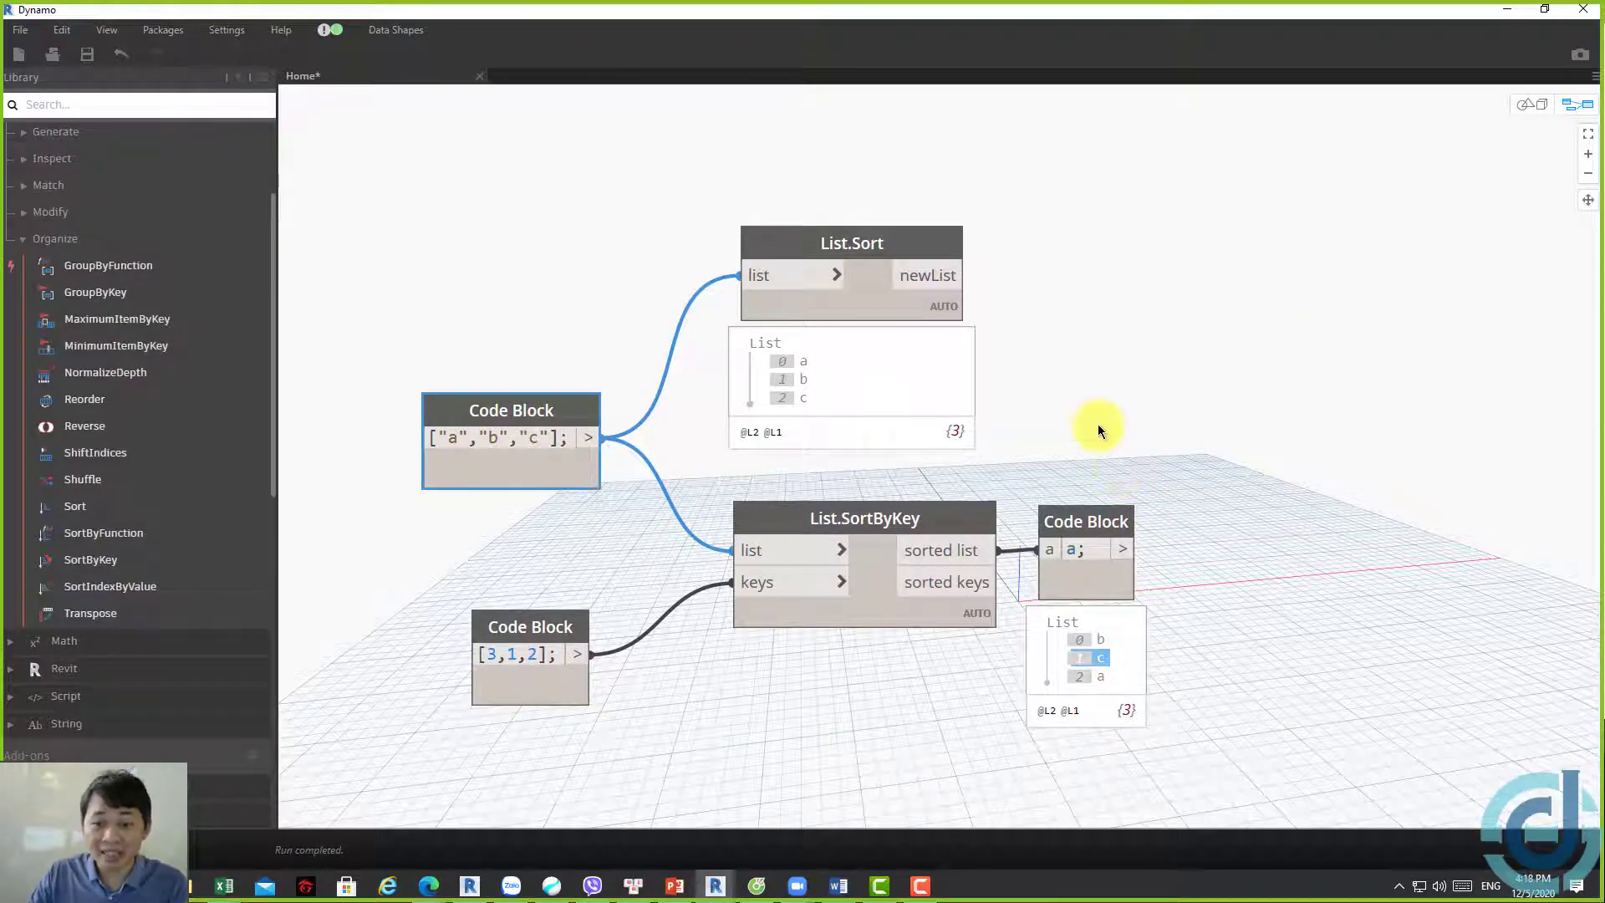
middle_drag(1091, 421, 1117, 459)
click(893, 283)
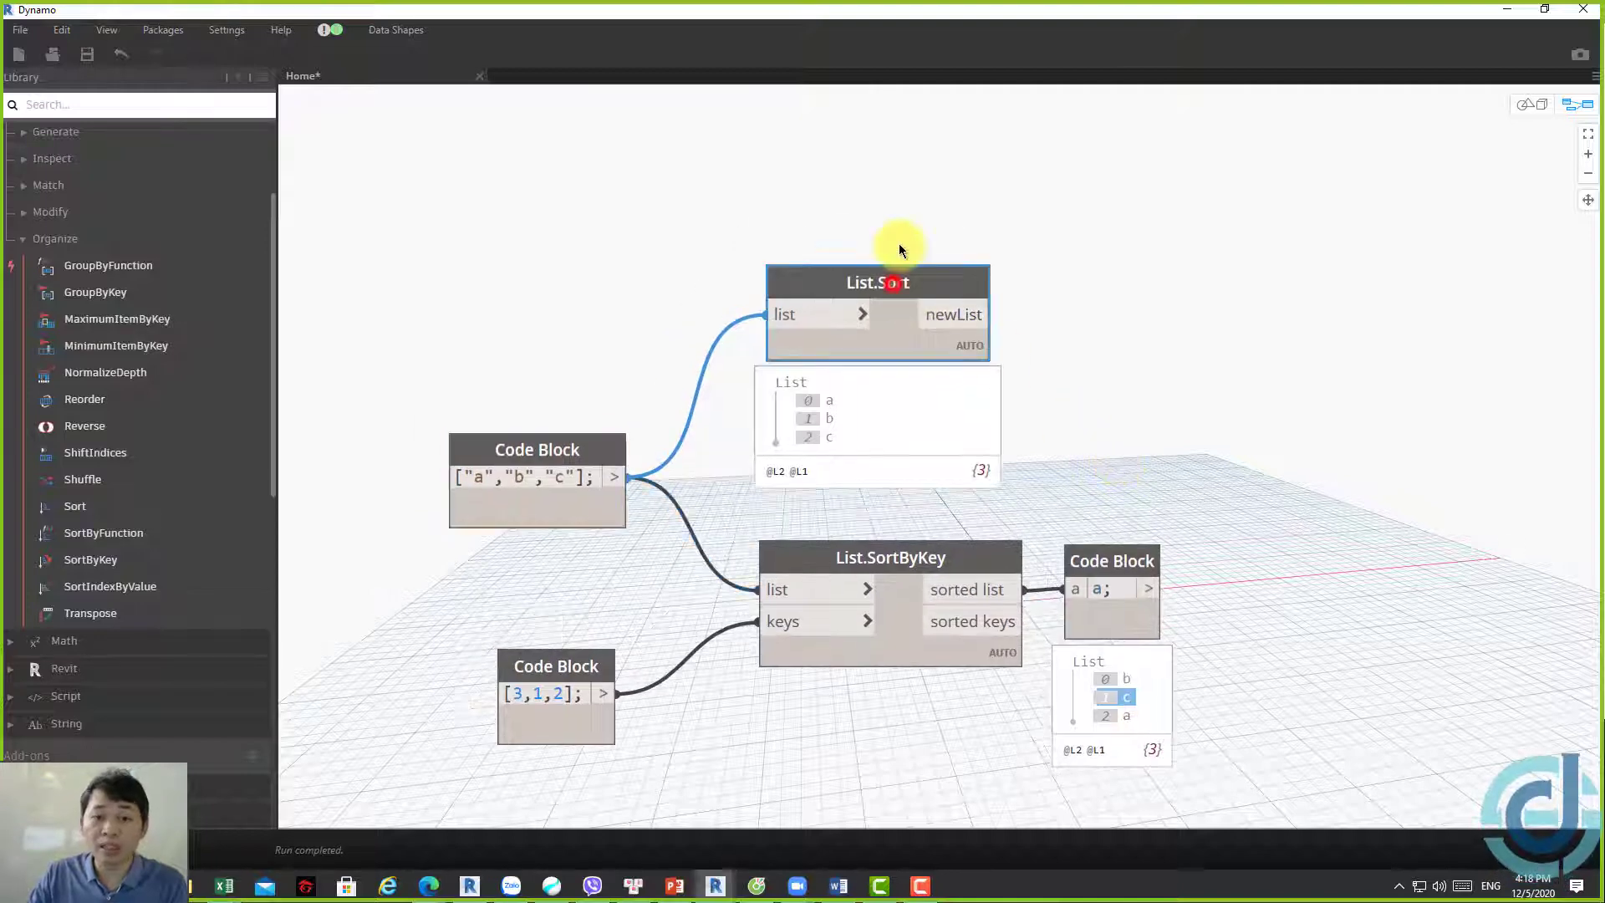
drag(899, 243, 896, 260)
click(1193, 541)
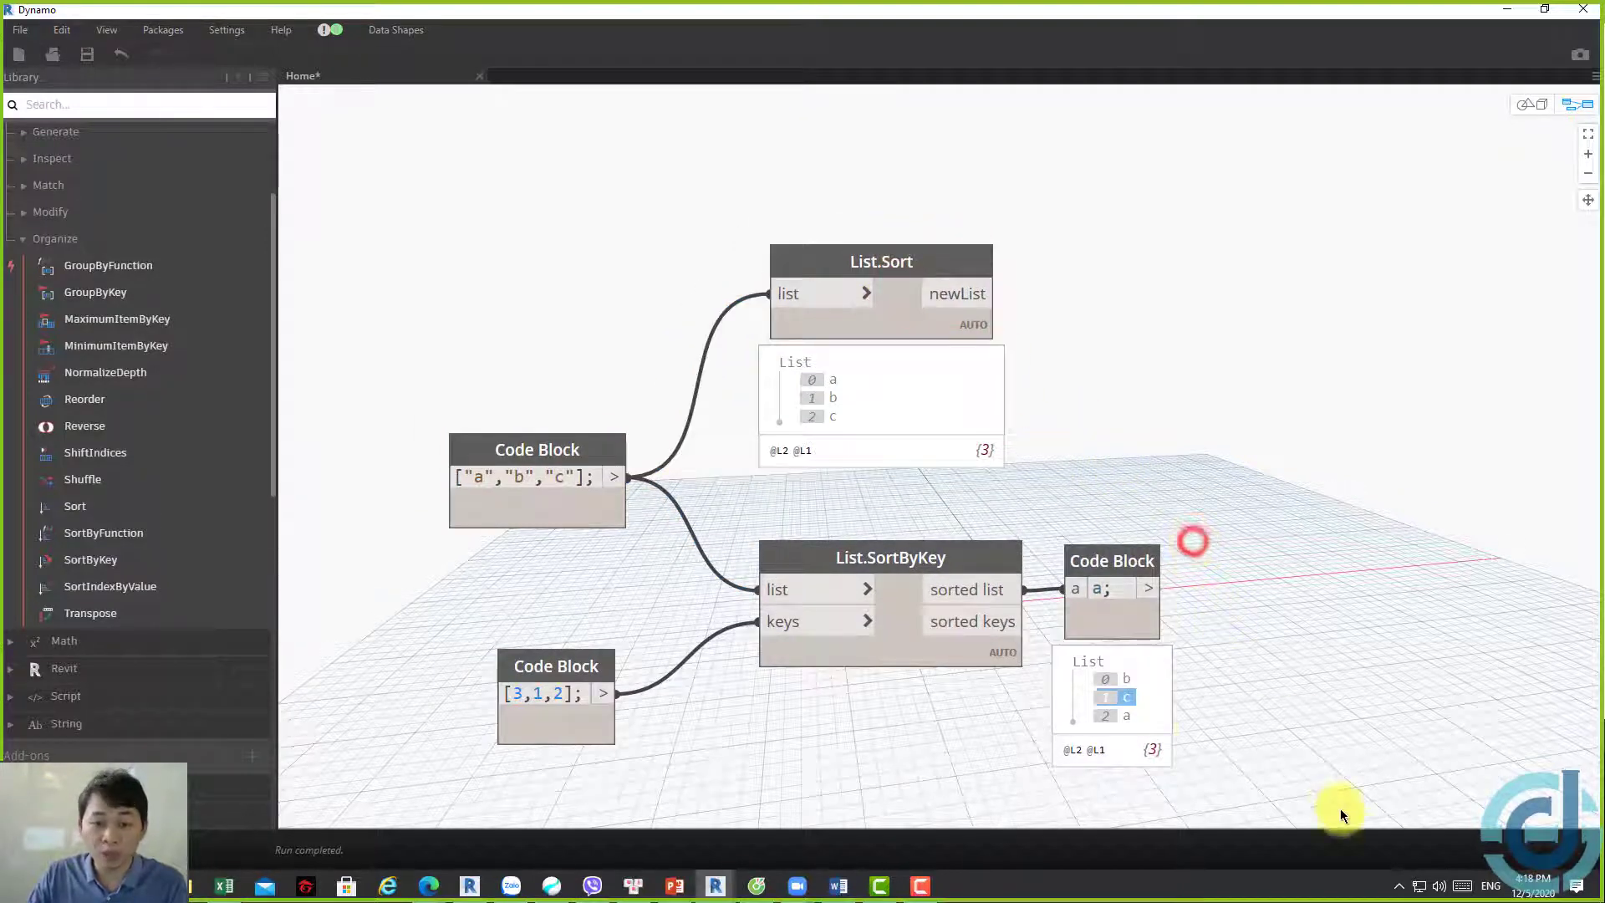
drag(1308, 785, 493, 198)
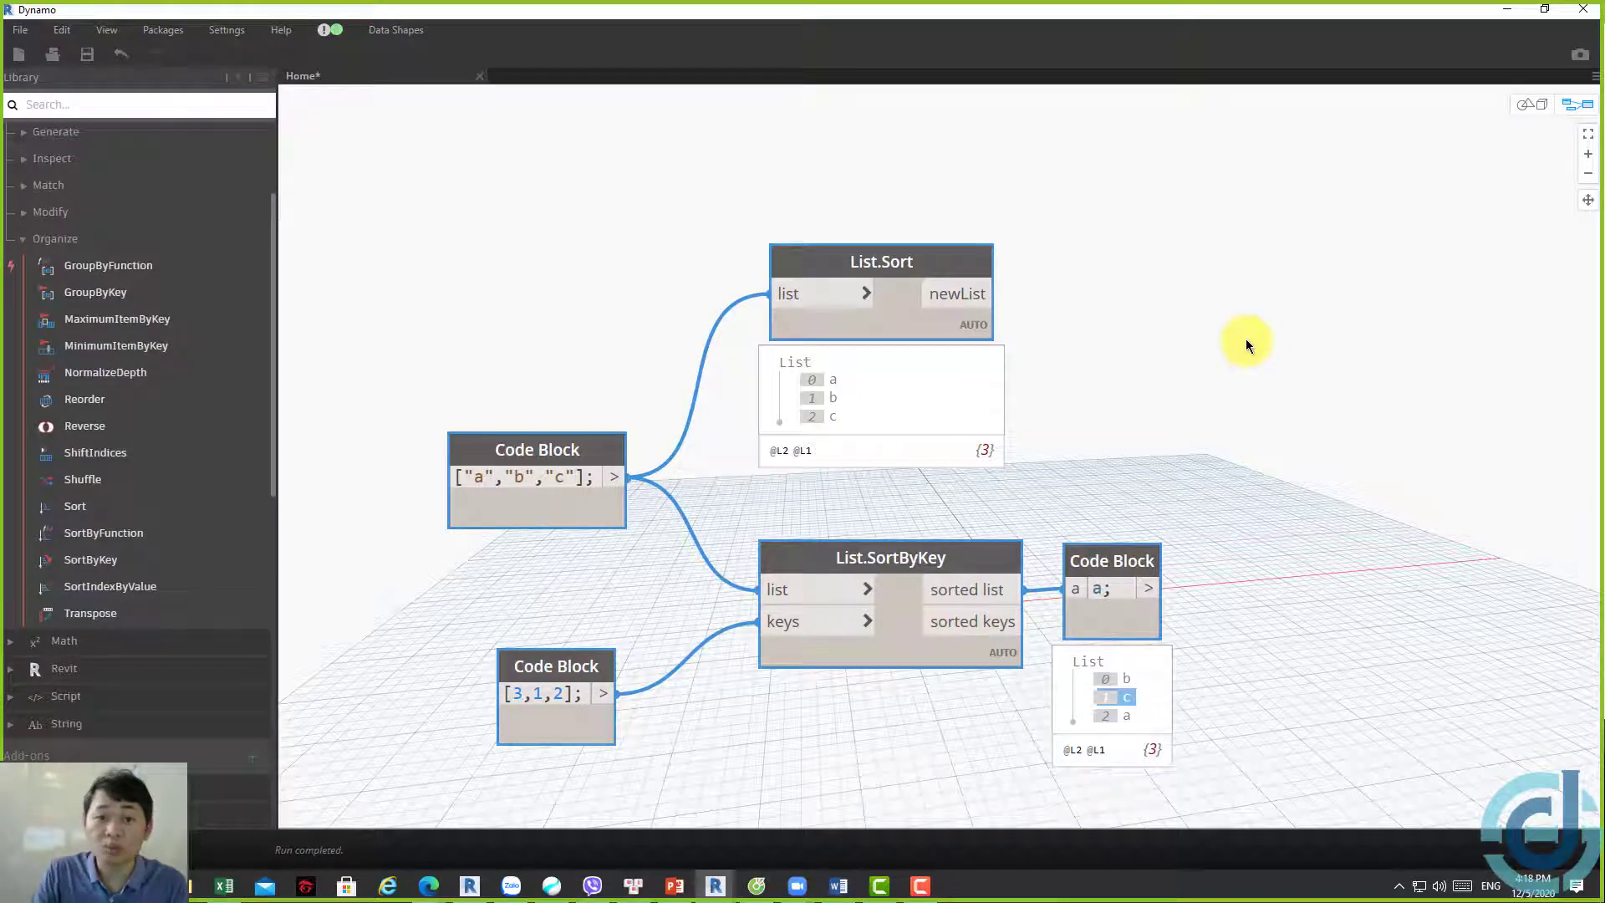
click(1246, 304)
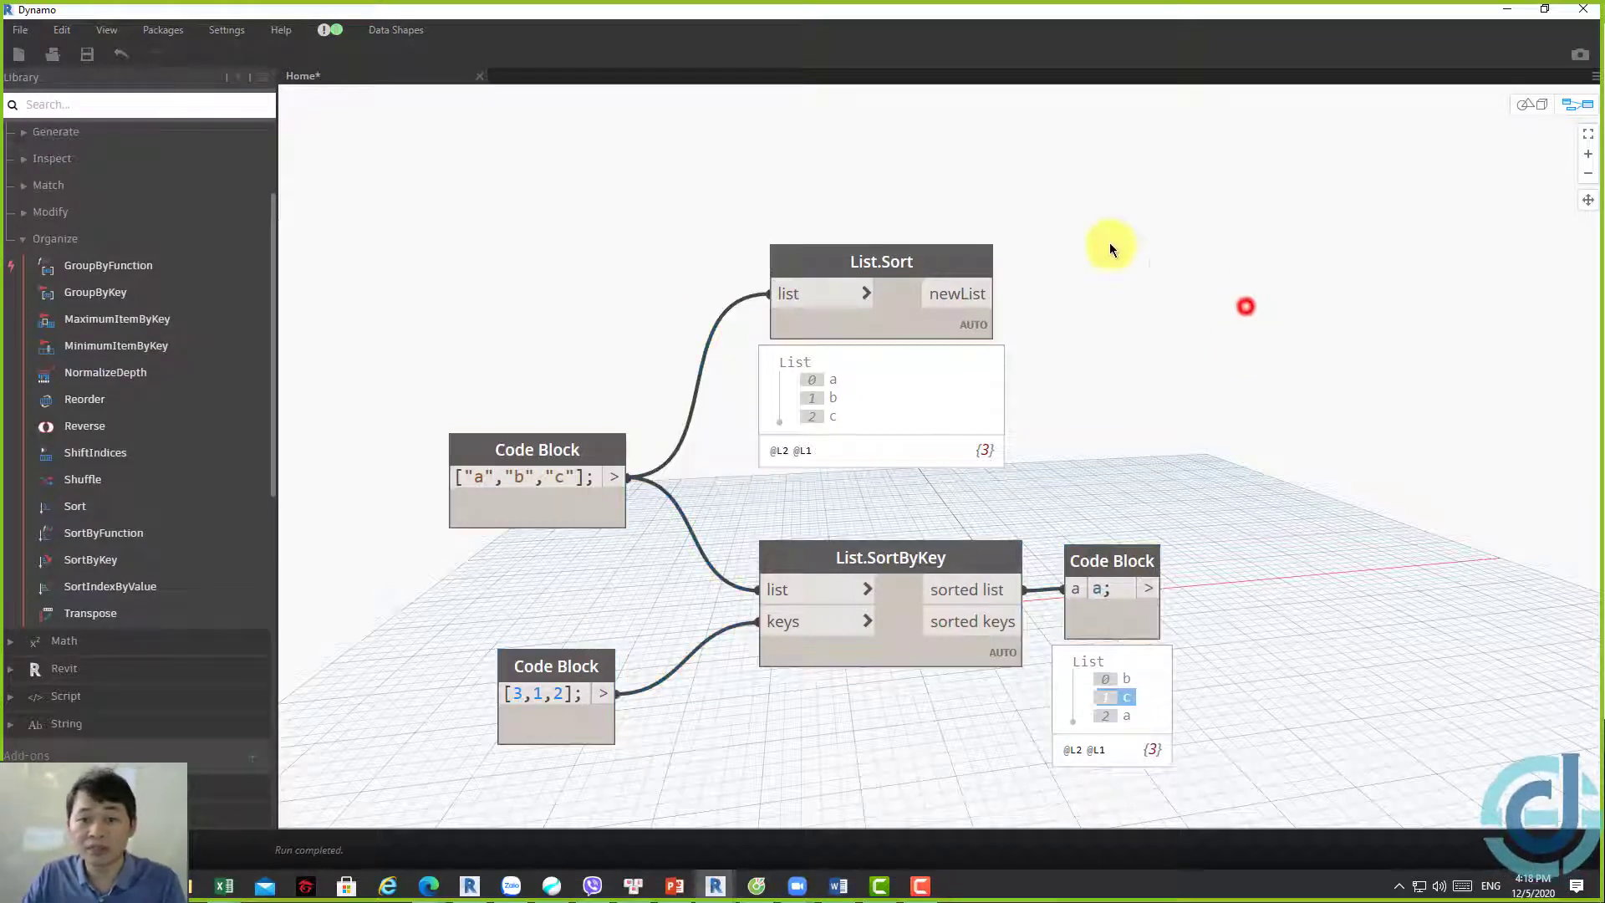
mouse_move(910, 264)
mouse_down()
mouse_move(913, 238)
mouse_move(934, 336)
mouse_up()
middle_drag(1048, 504, 1120, 325)
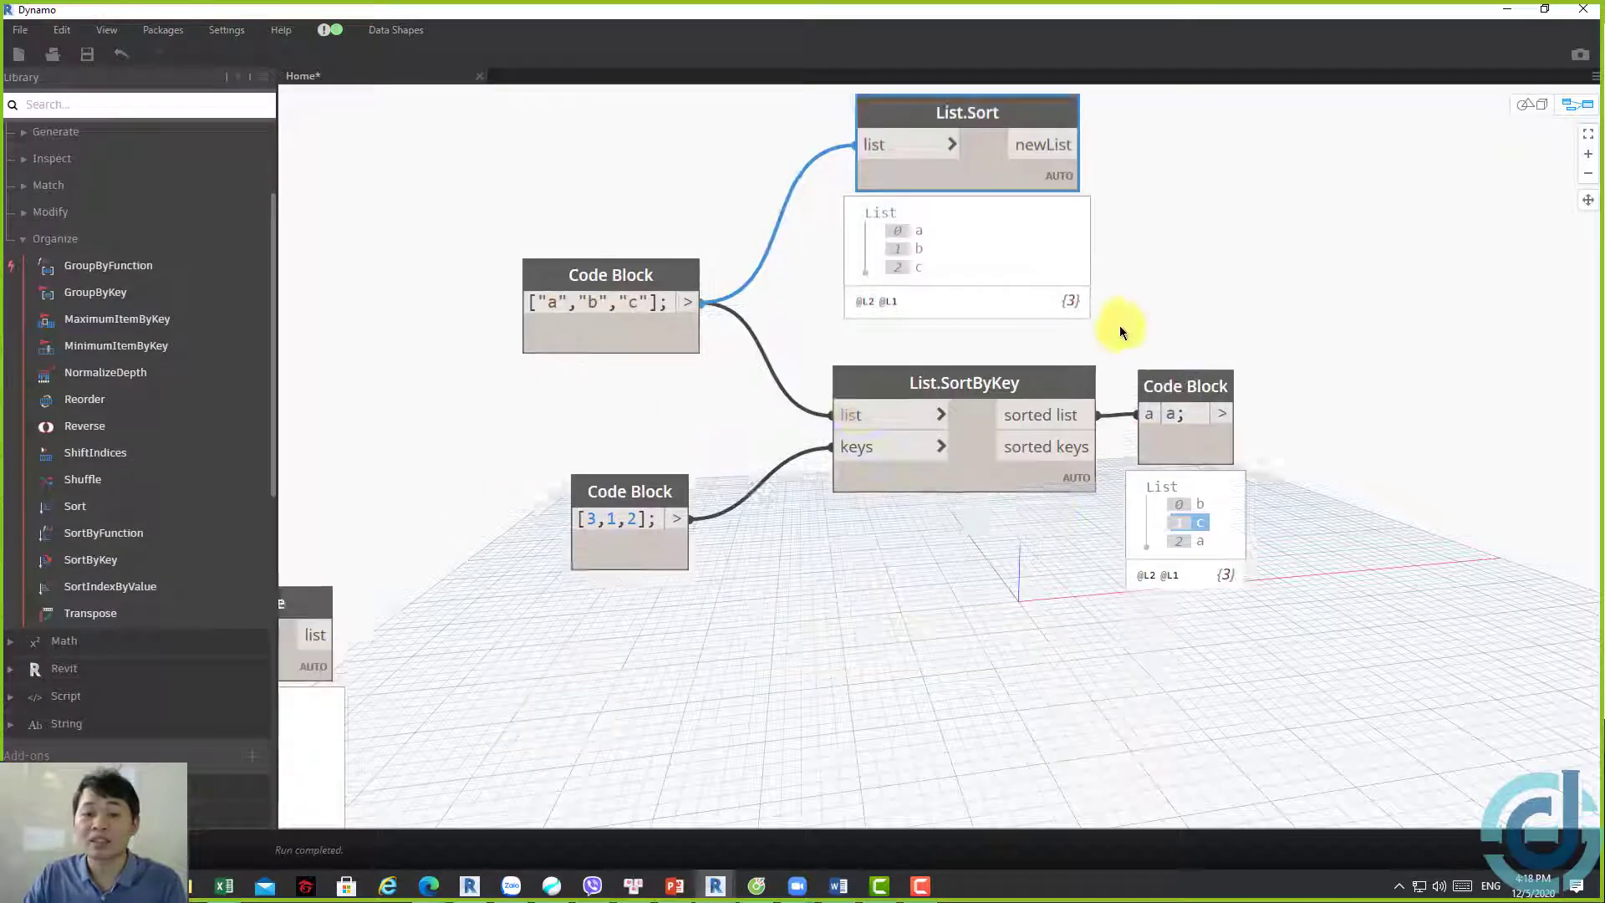
drag(630, 475, 609, 438)
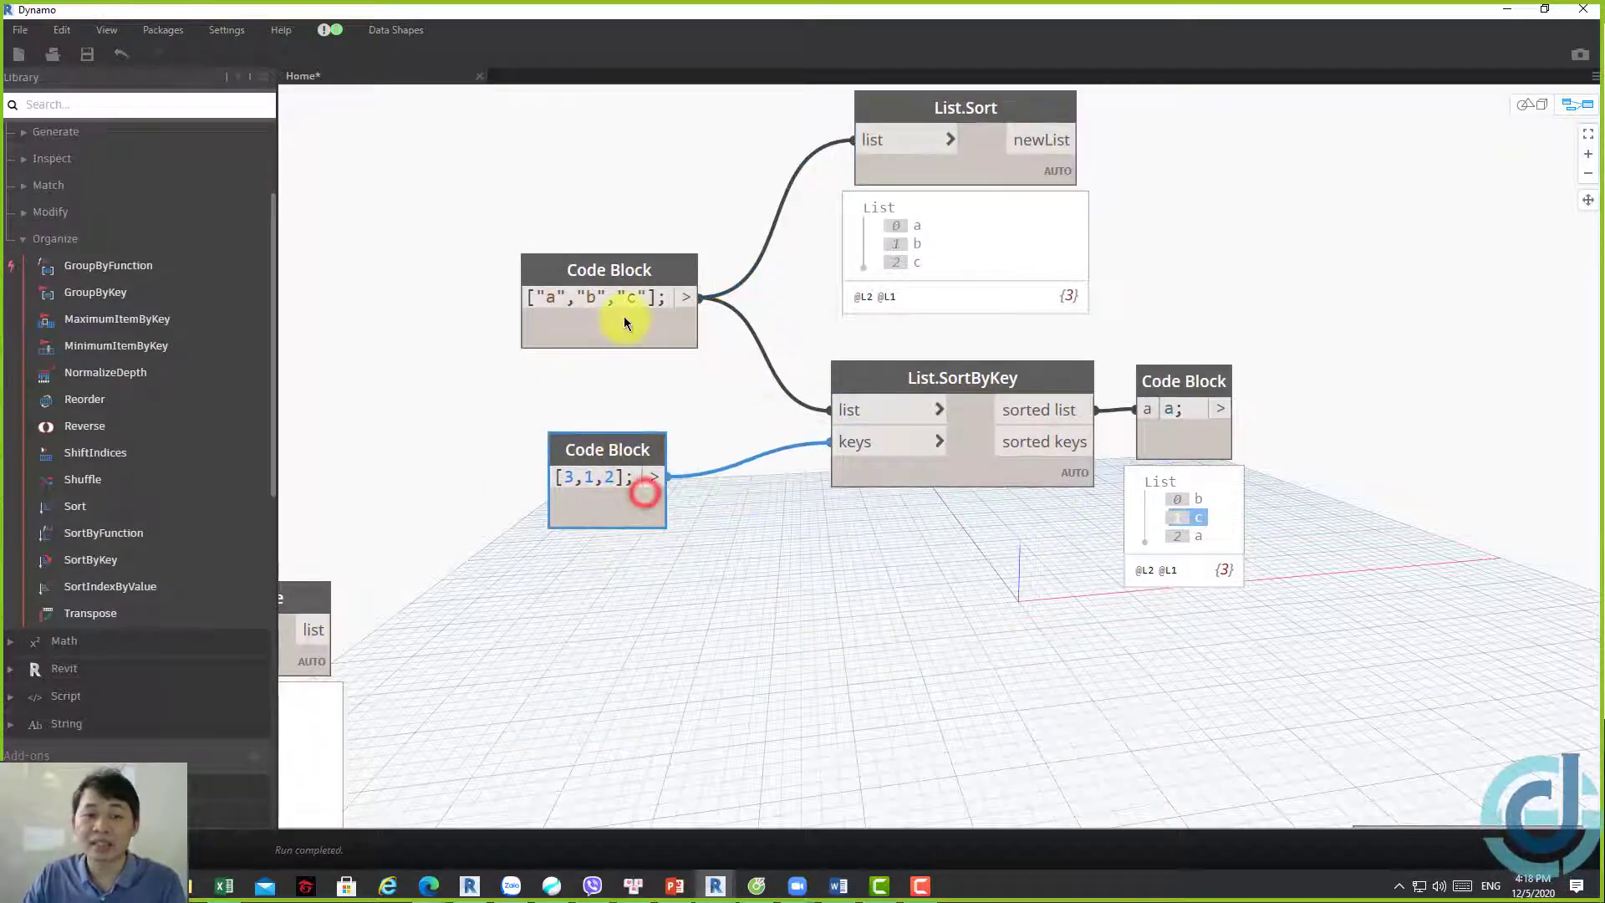
middle_drag(1046, 309, 1152, 239)
Move the List.SortByFunction node higher up in the graph
scroll(1052, 319, down, 2)
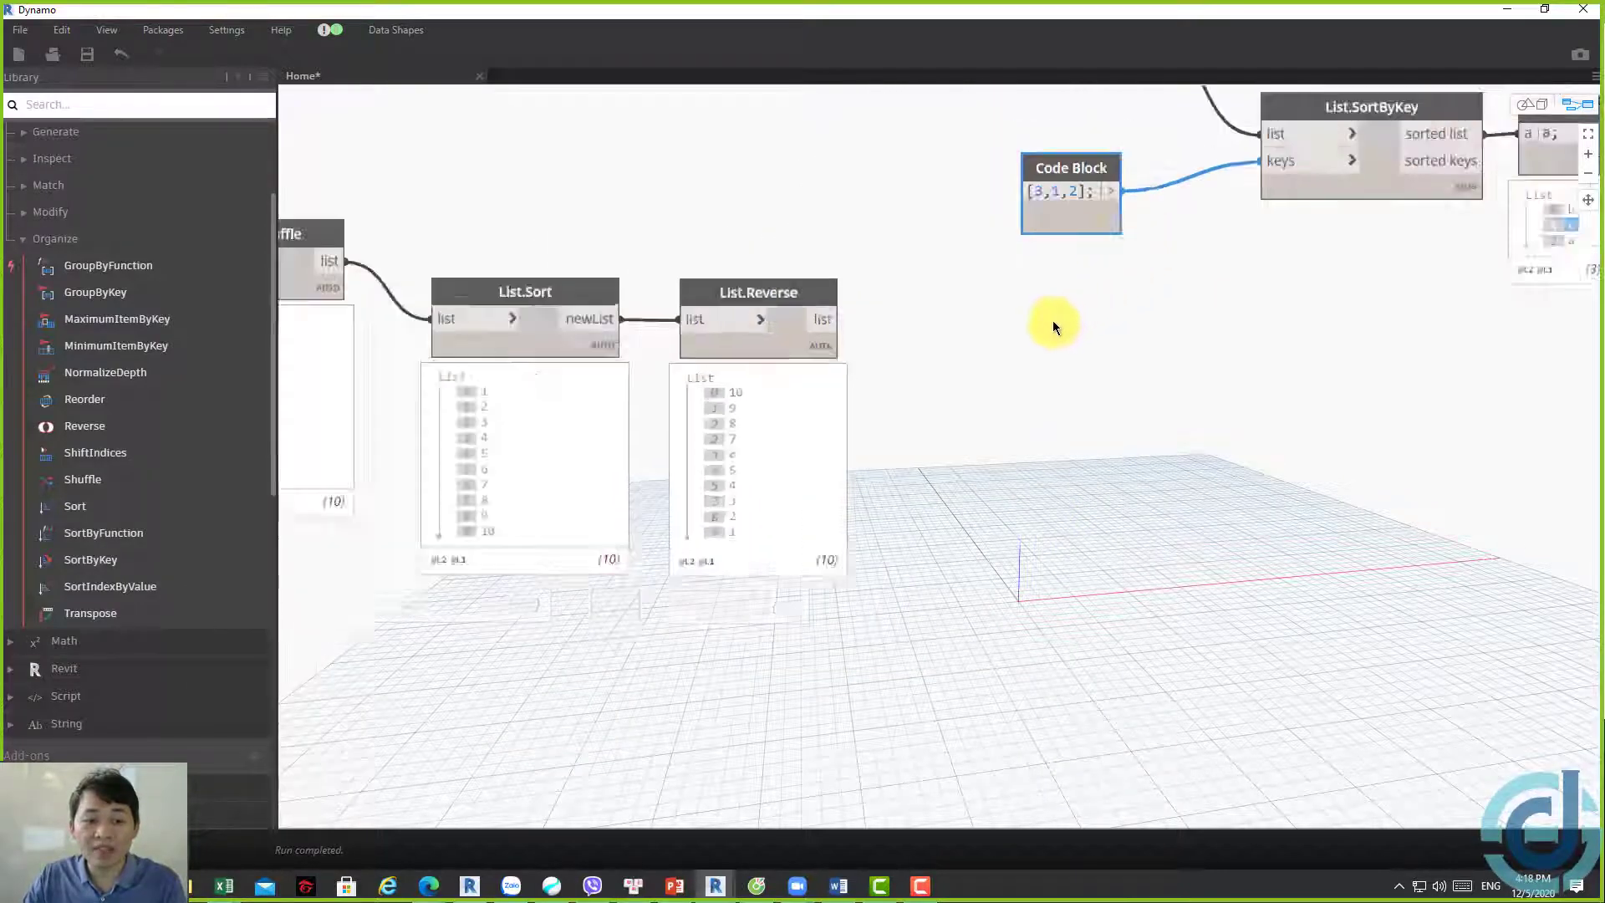
scroll(888, 424, down, 4)
scroll(1304, 417, up, 3)
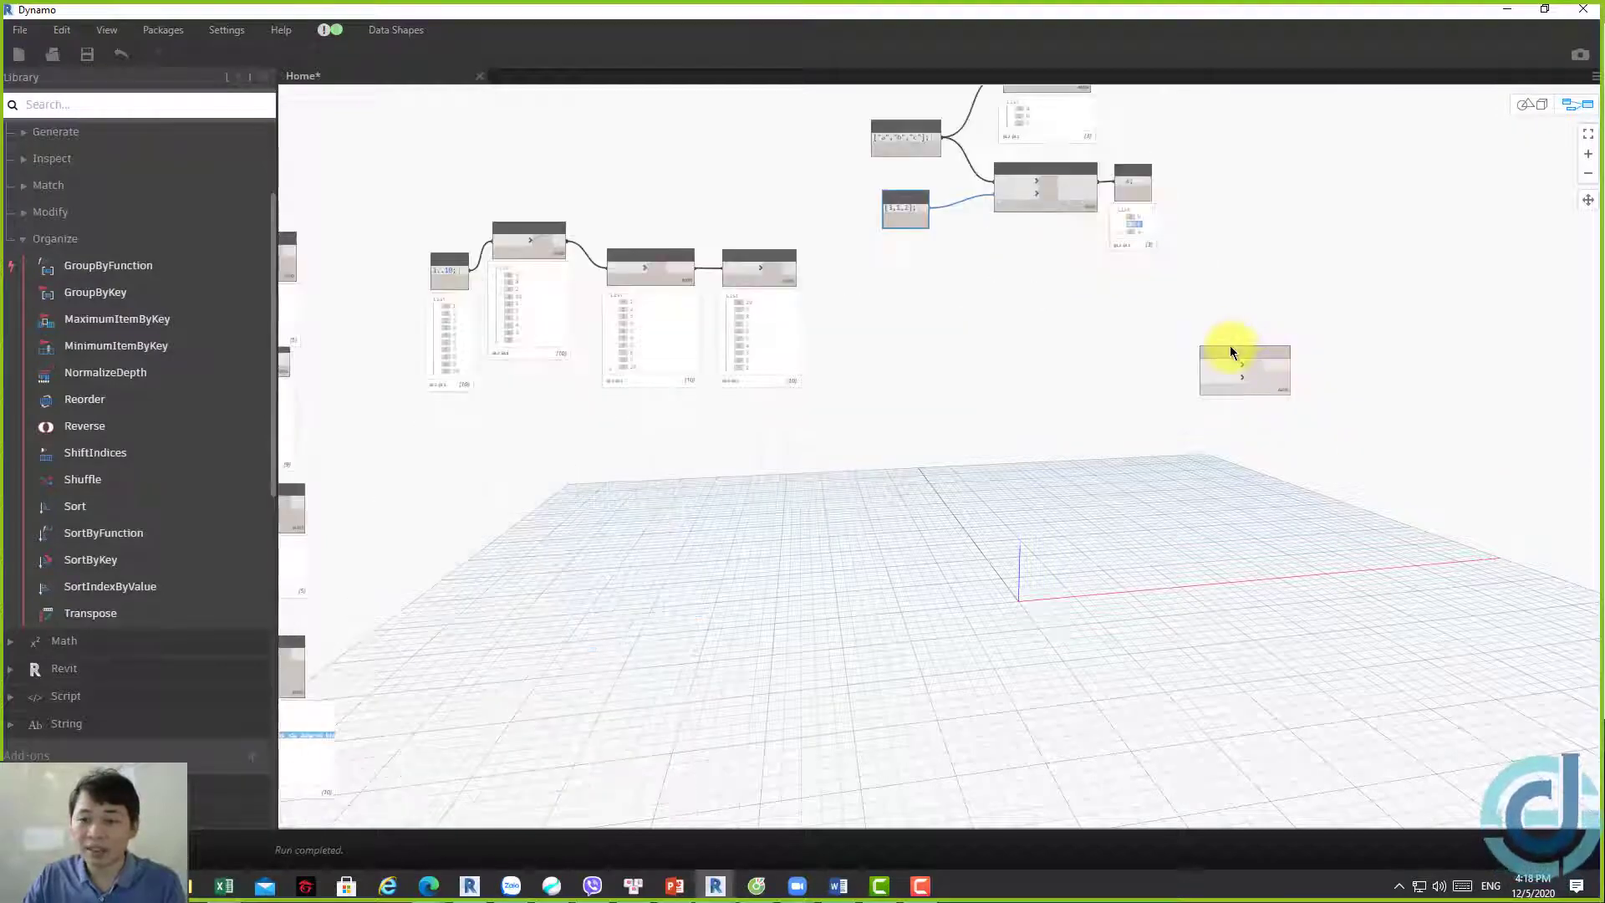
drag(1231, 351, 1282, 132)
scroll(1152, 595, up, 2)
scroll(1175, 615, up, 2)
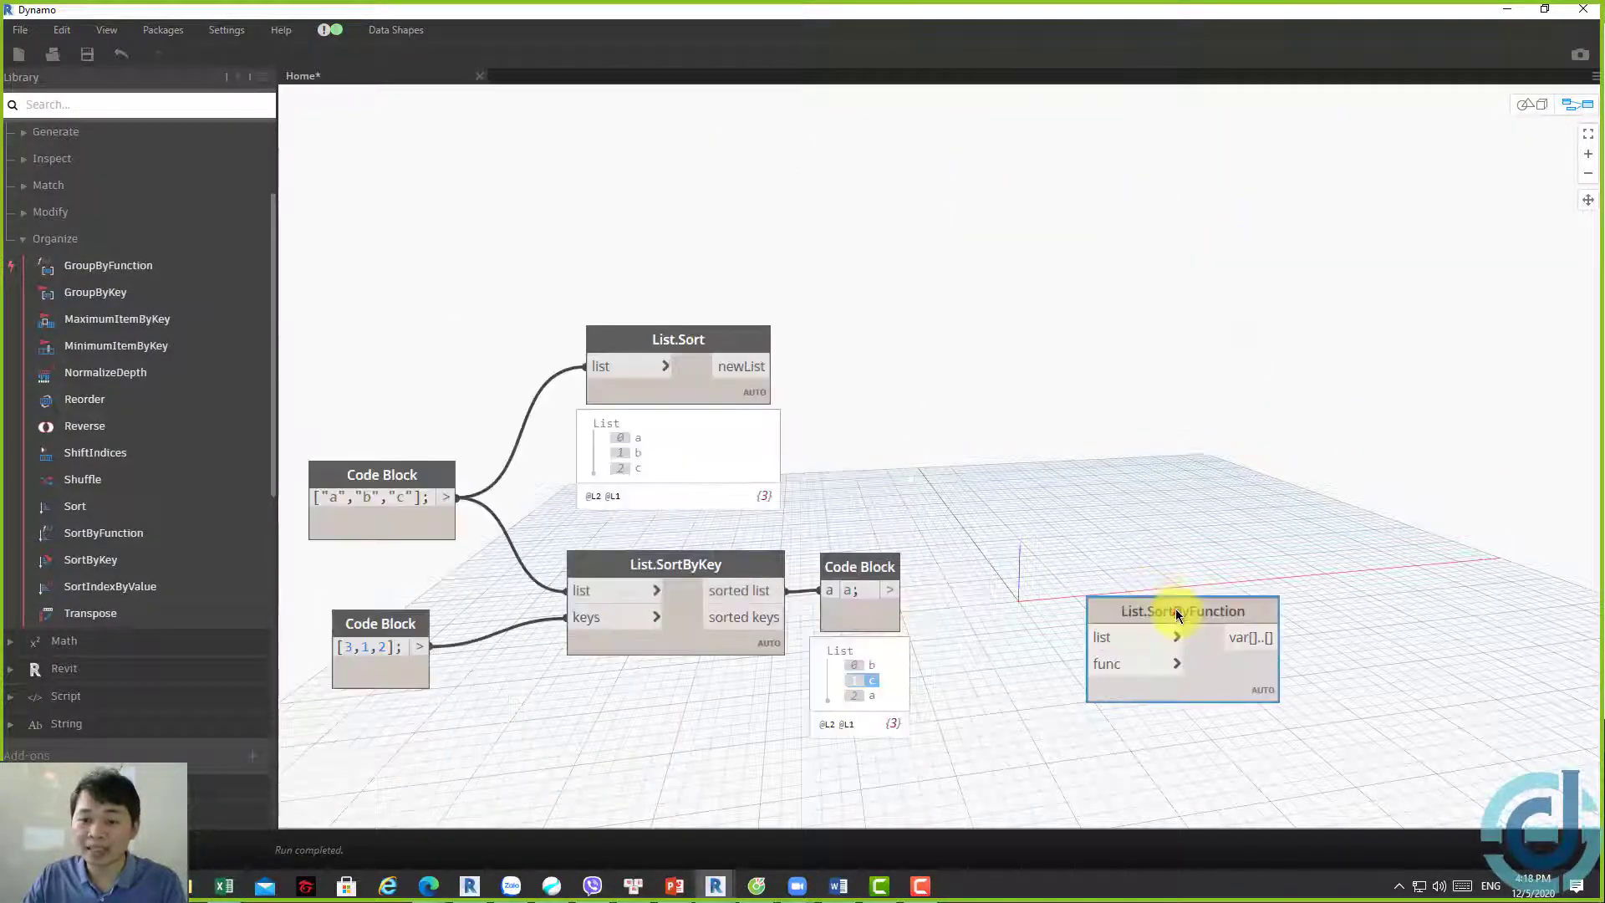
drag(1175, 615, 1299, 250)
Pan back to the List.Shuffle, List.Sort and List.Reverse chain and select List.Reverse
middle_drag(971, 86, 1064, 289)
right_click(1063, 288)
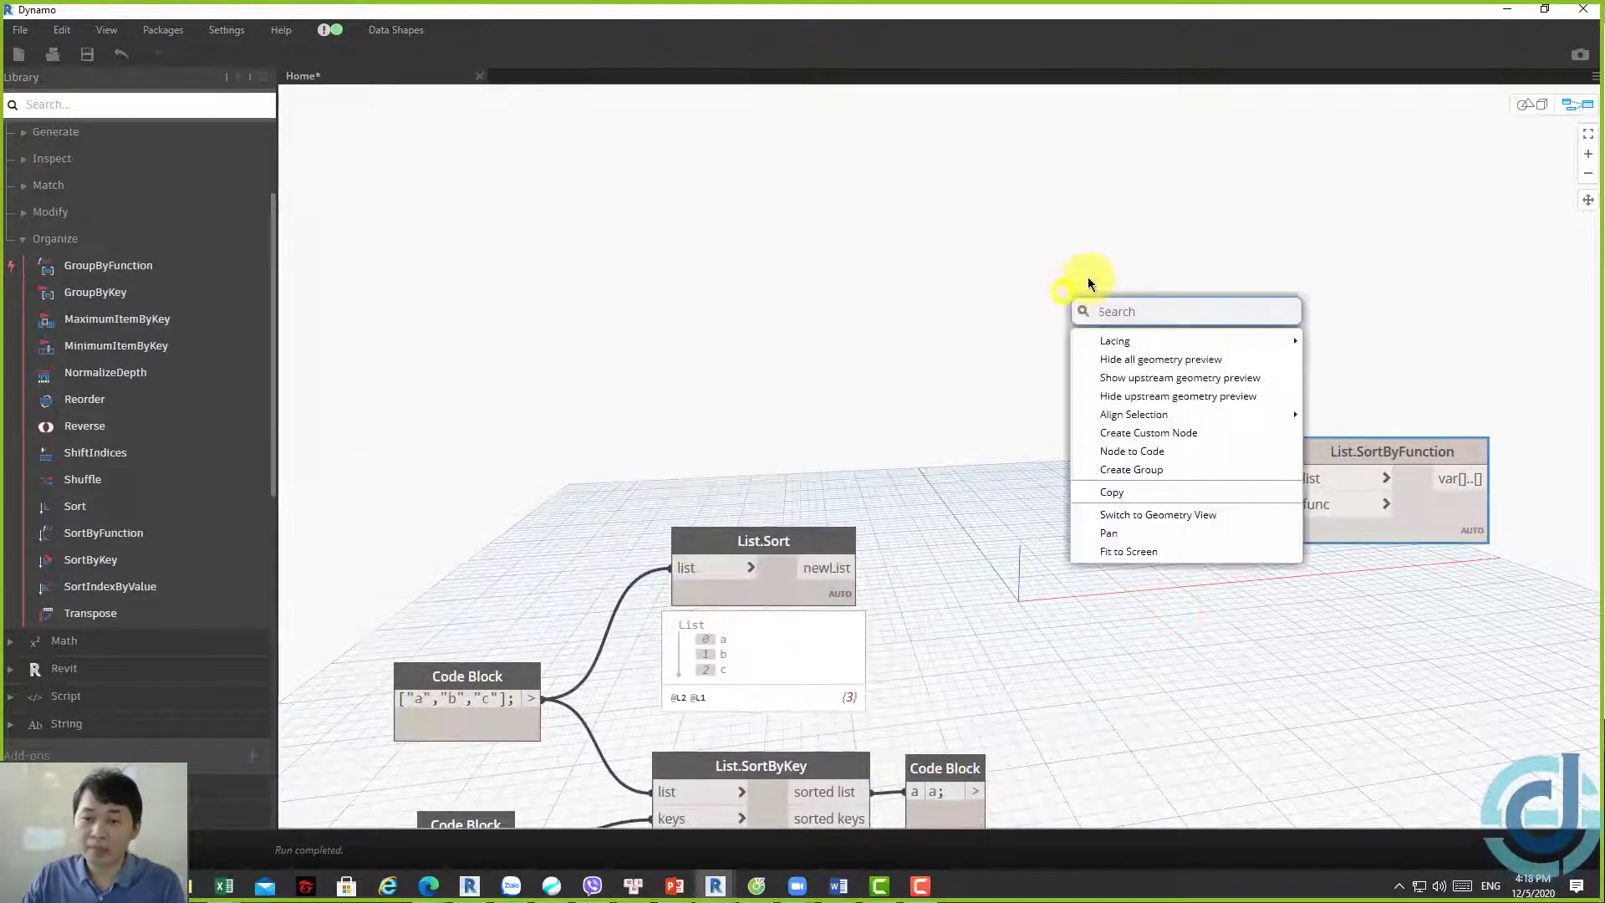
click(891, 304)
mouse_move(330, 744)
middle_down()
mouse_move(649, 376)
mouse_move(1083, 321)
middle_up()
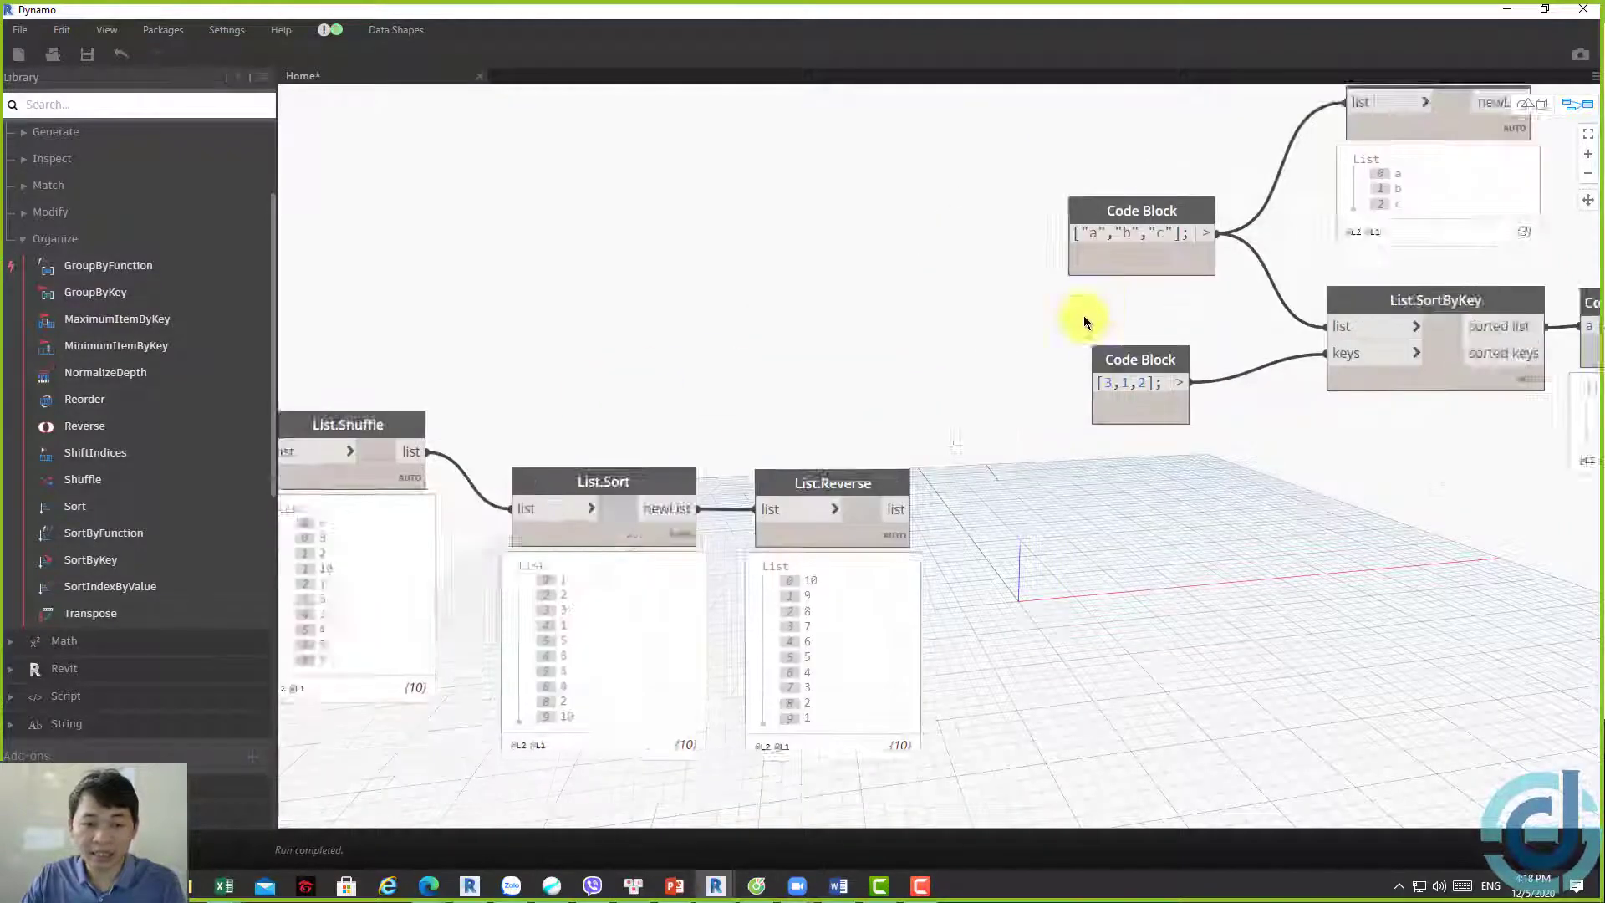
click(1028, 459)
Add a Point.ByCoordinates node through the canvas node search
right_click(983, 268)
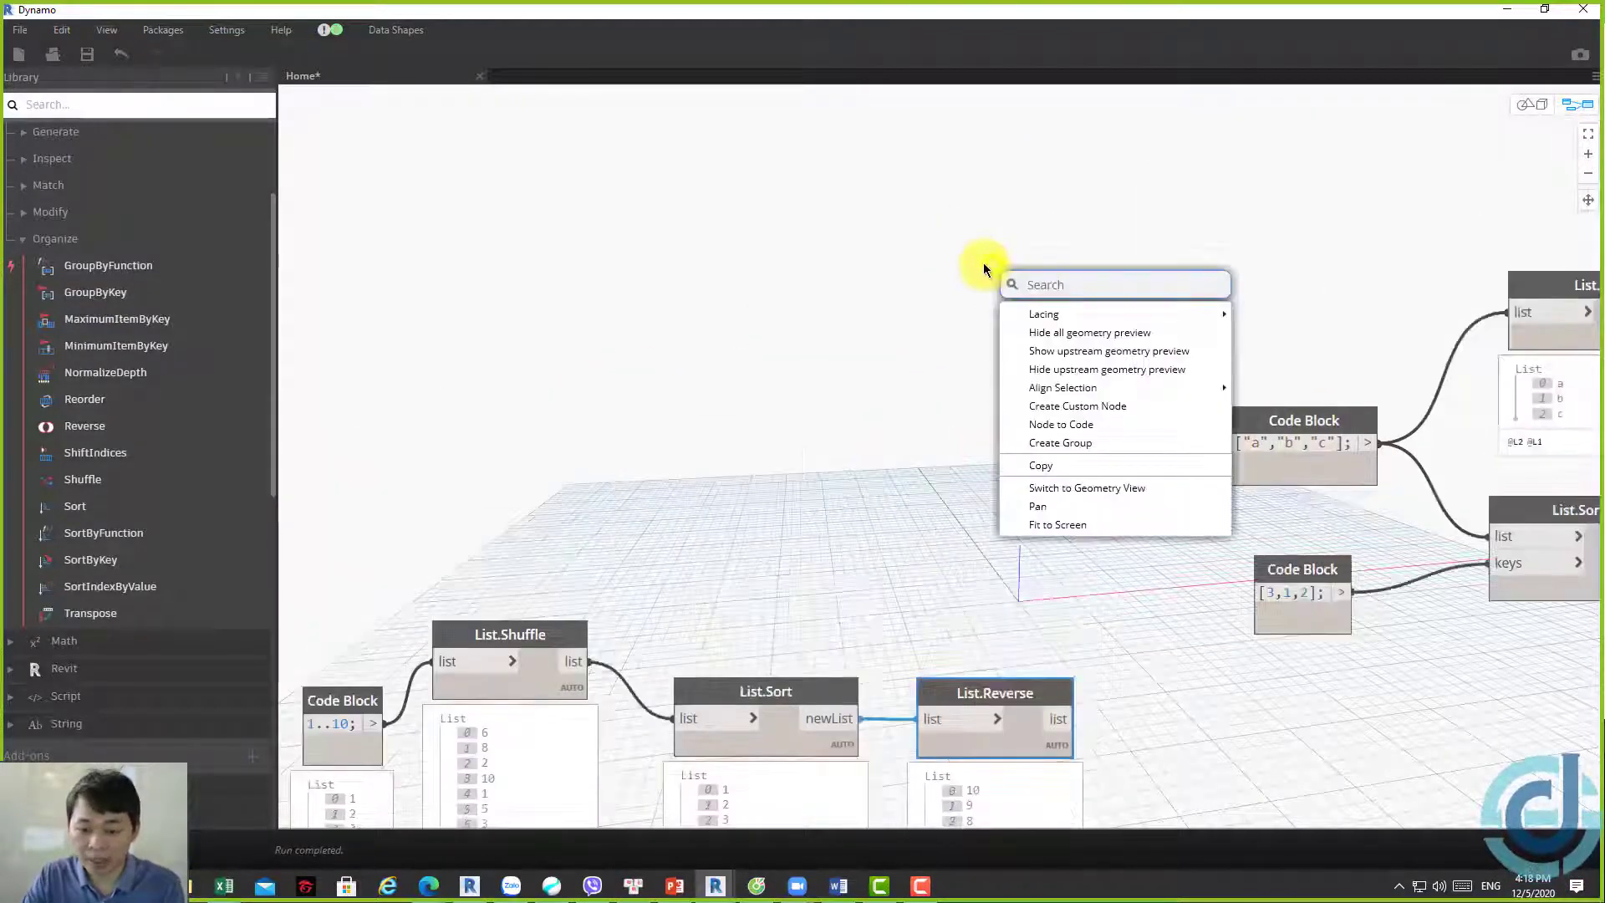
text(pointr)
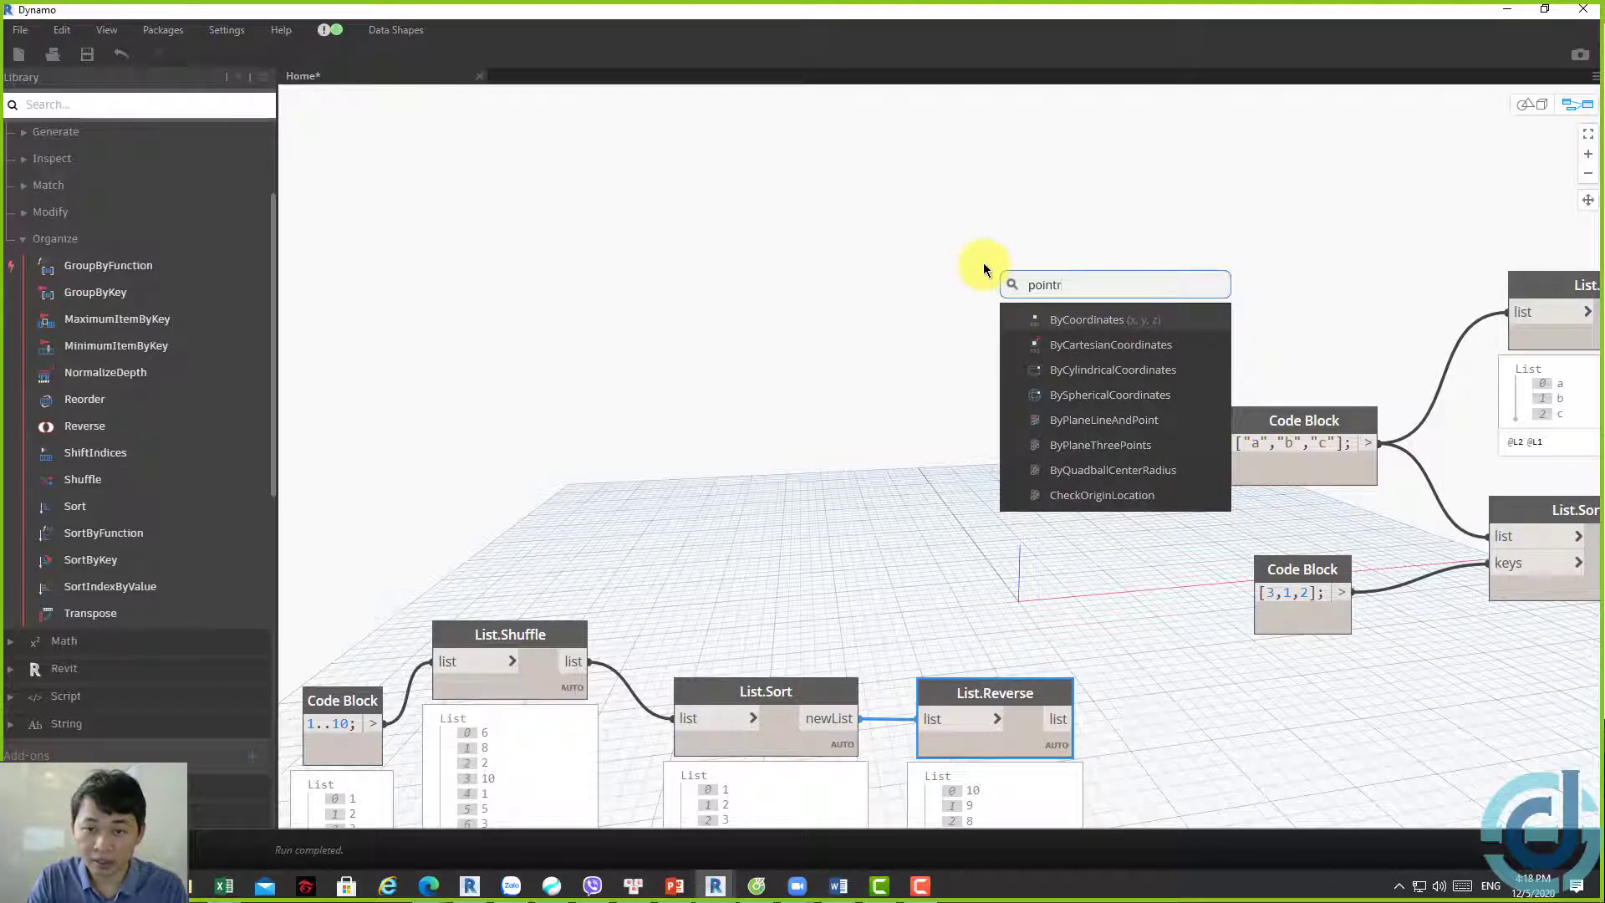
key(BackSpace)
text(=)
key(BackSpace)
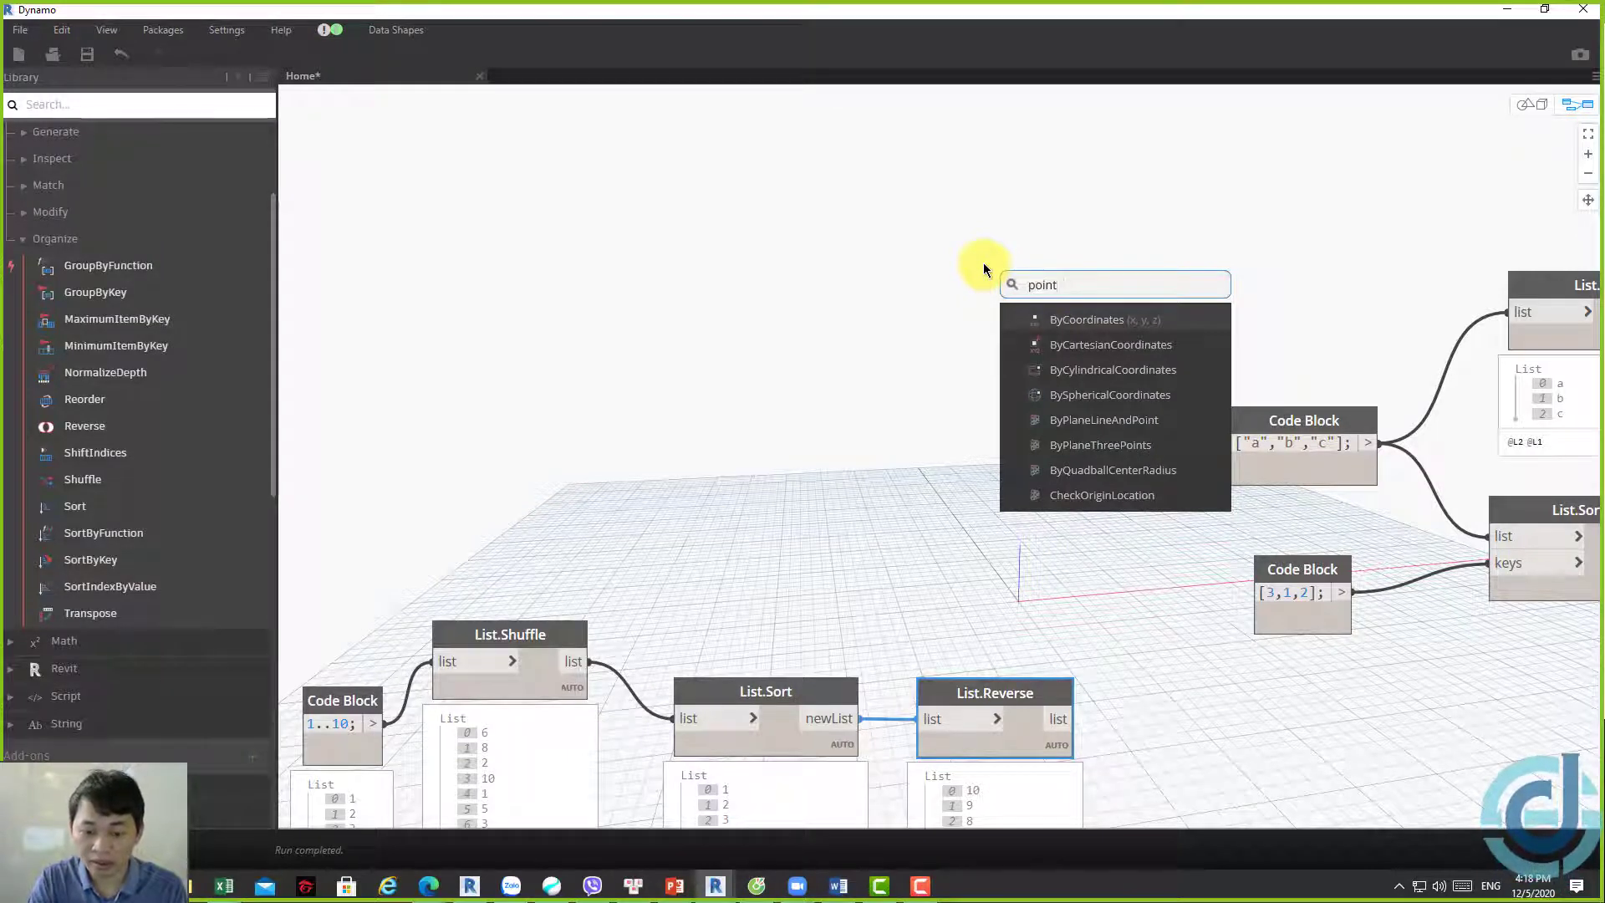
text( a)
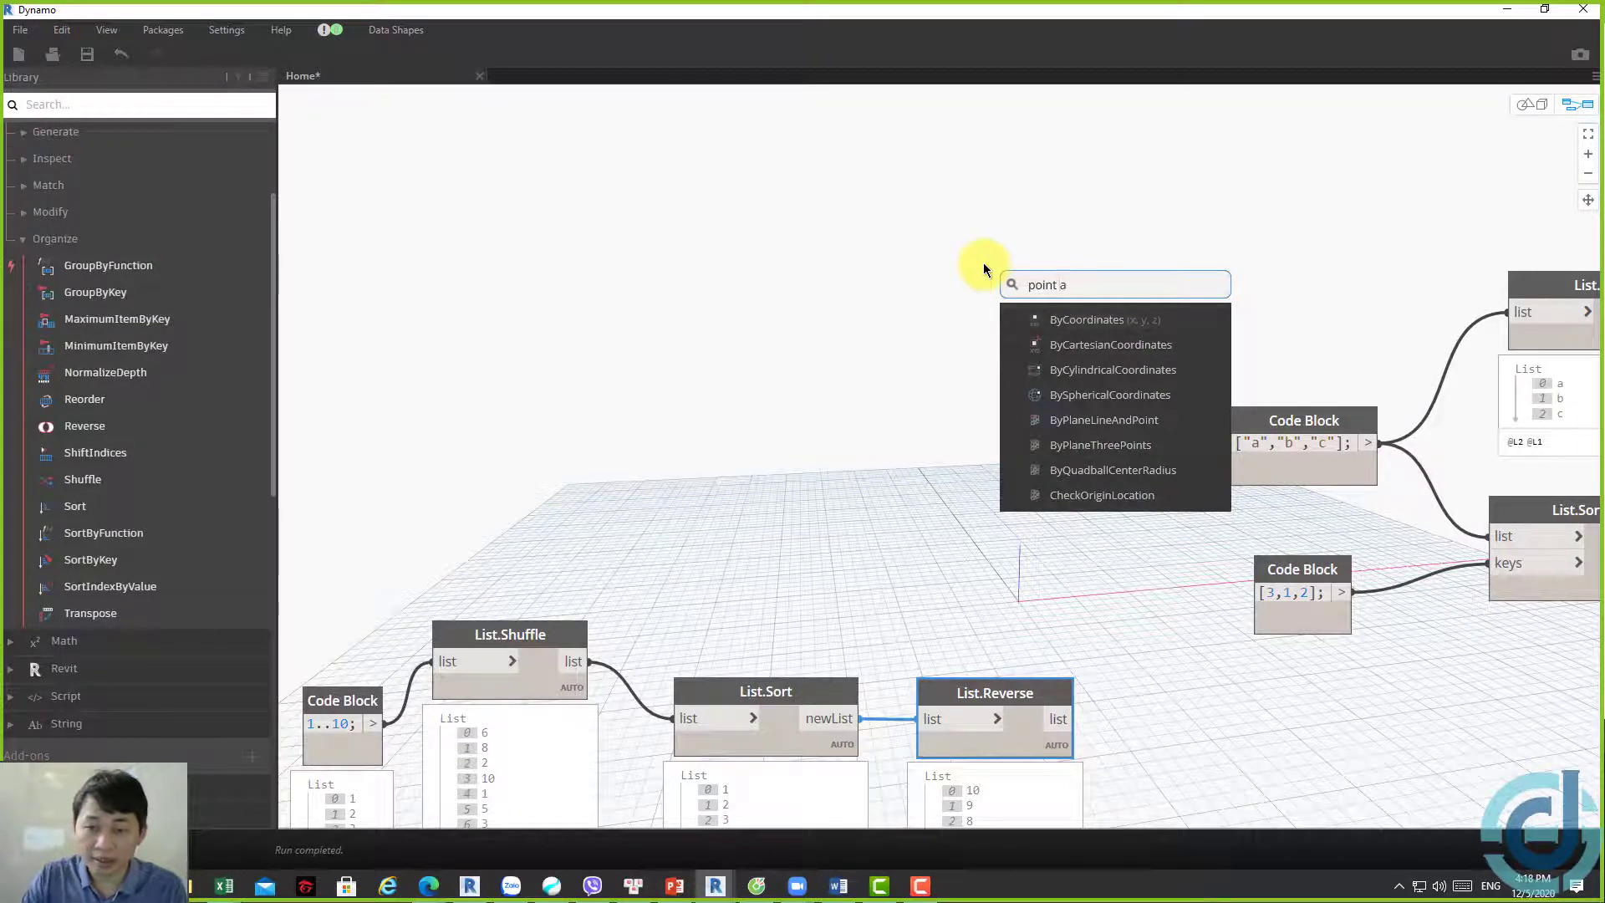
text(t)
key(BackSpace)
key(BackSpace)
key(BackSpace)
text(.)
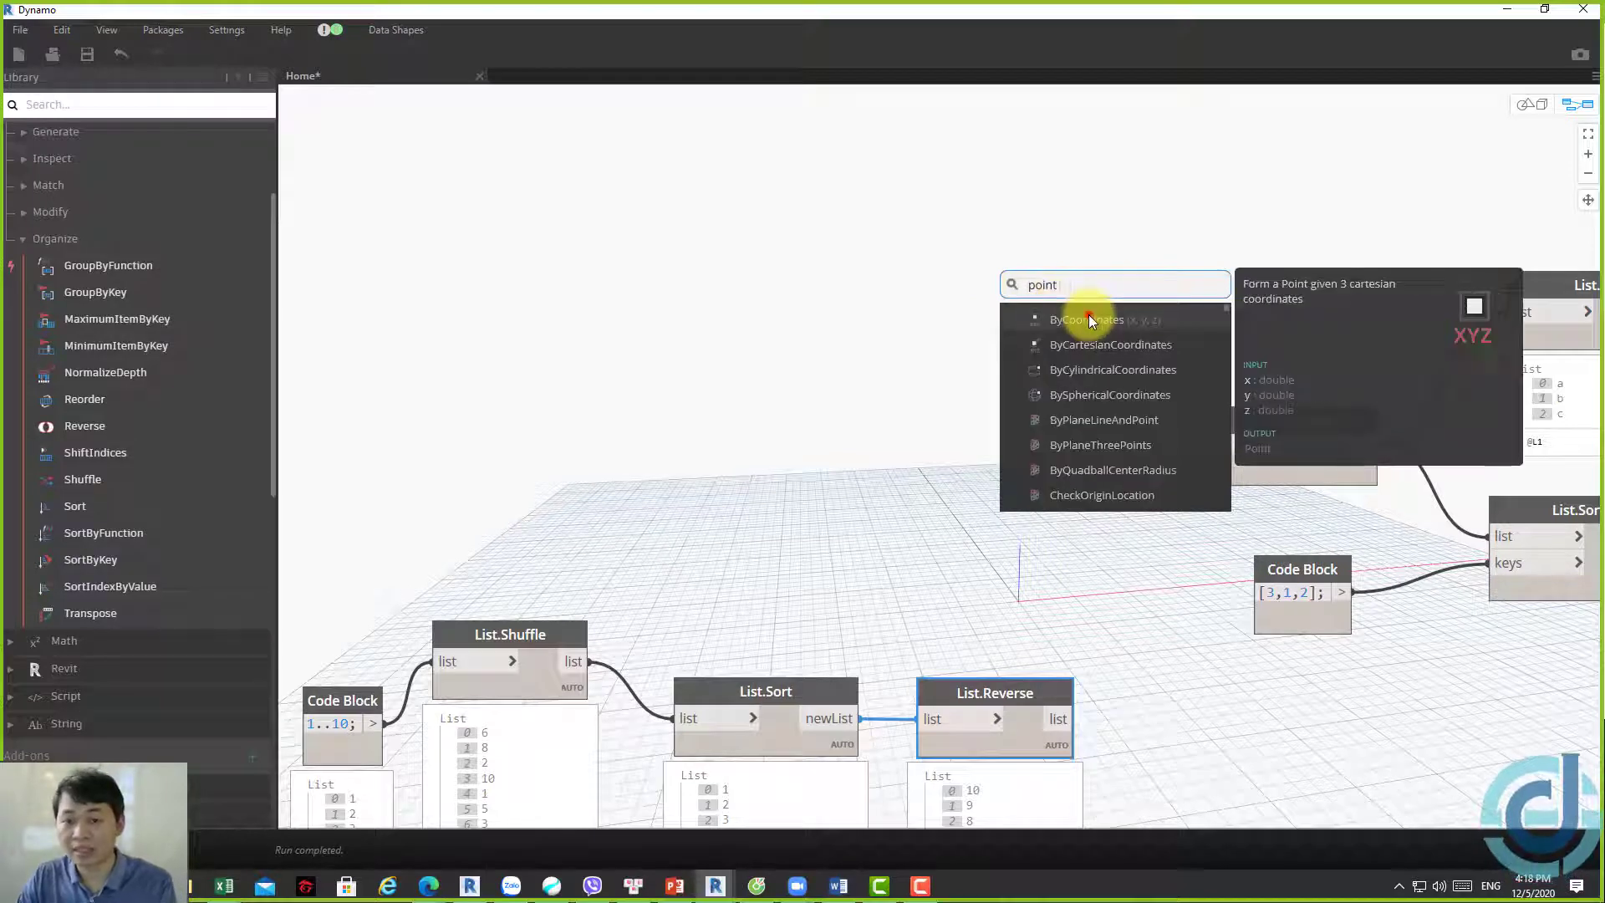
click(1087, 316)
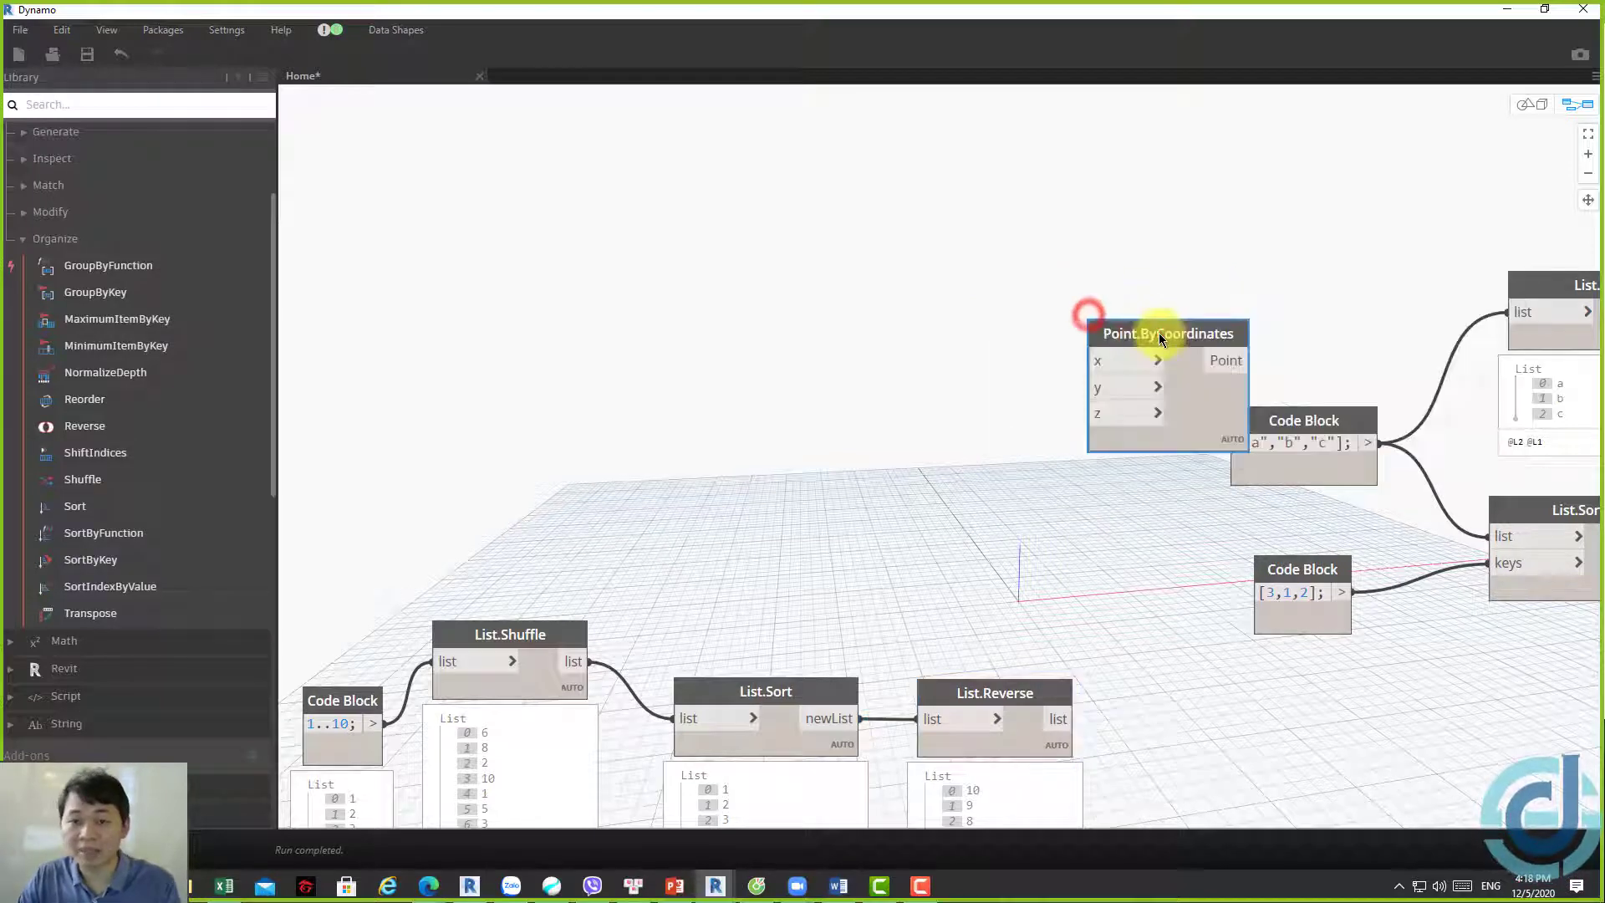
Wire the reversed 10-to-1 list into its x input, move it beside the sort nodes and pin its preview
click(1055, 719)
click(1051, 200)
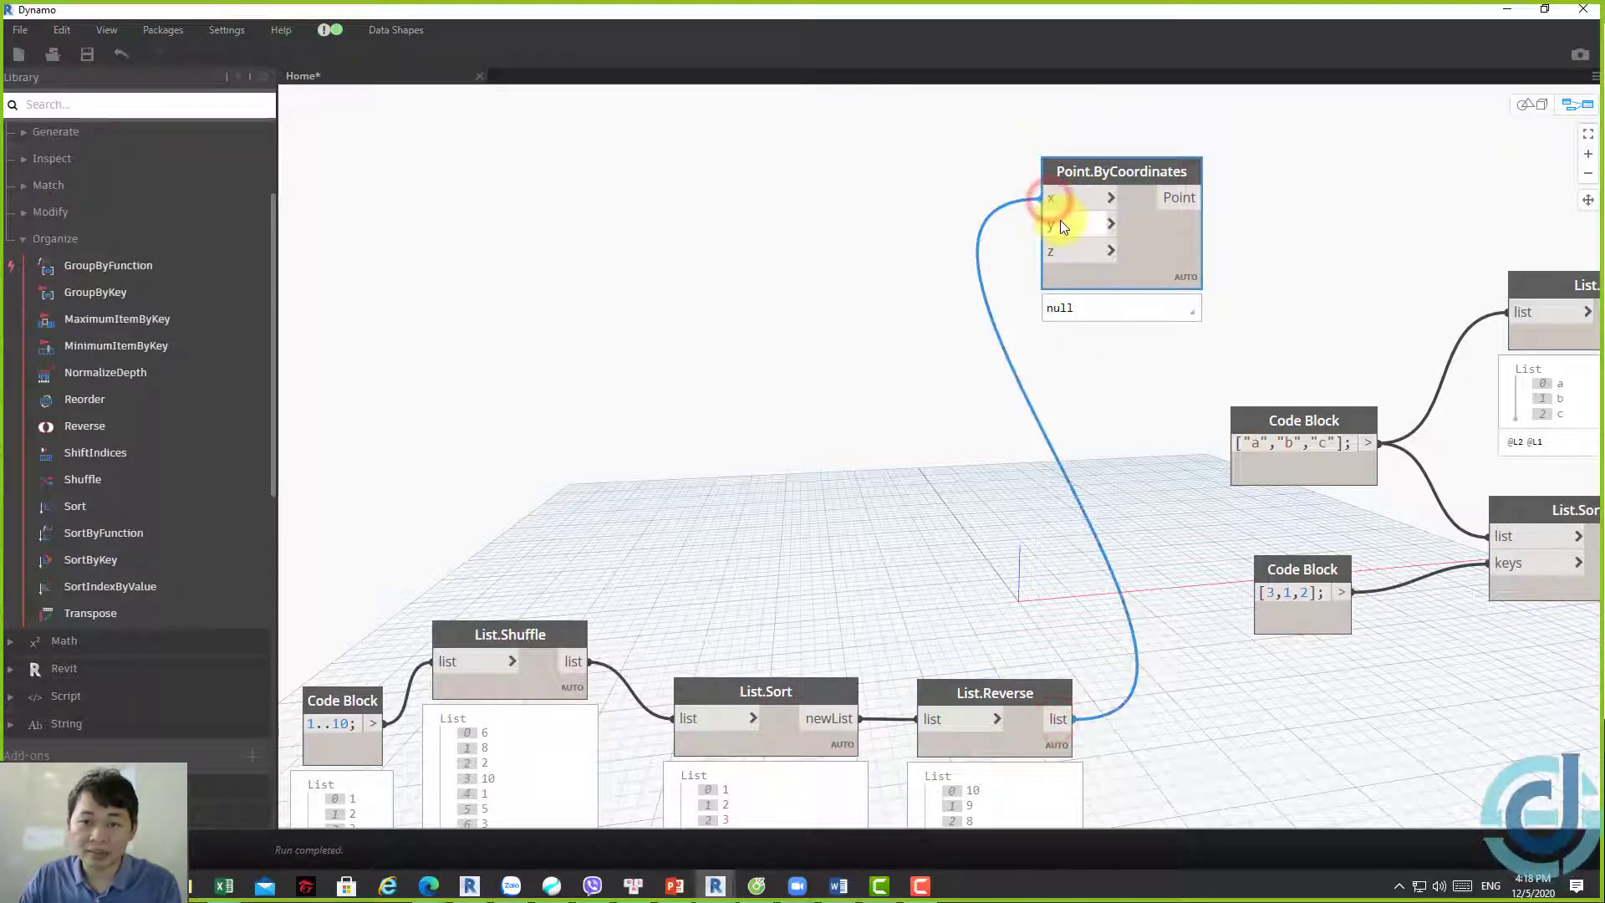
mouse_move(1080, 222)
middle_down()
mouse_move(635, 444)
mouse_move(577, 456)
middle_up()
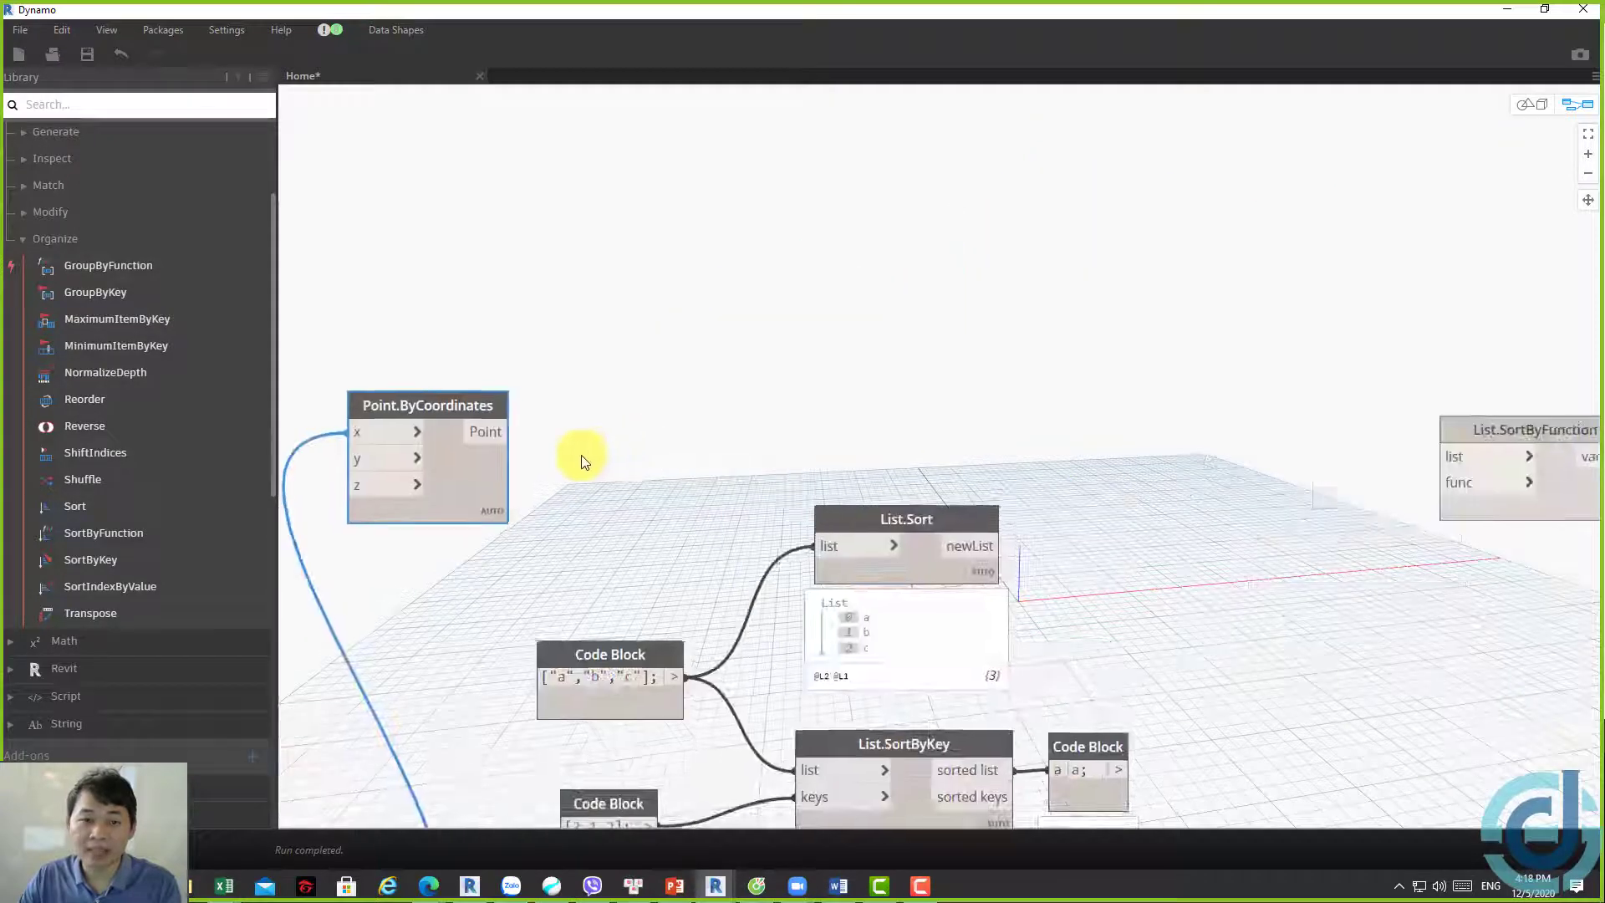
drag(507, 475, 1245, 268)
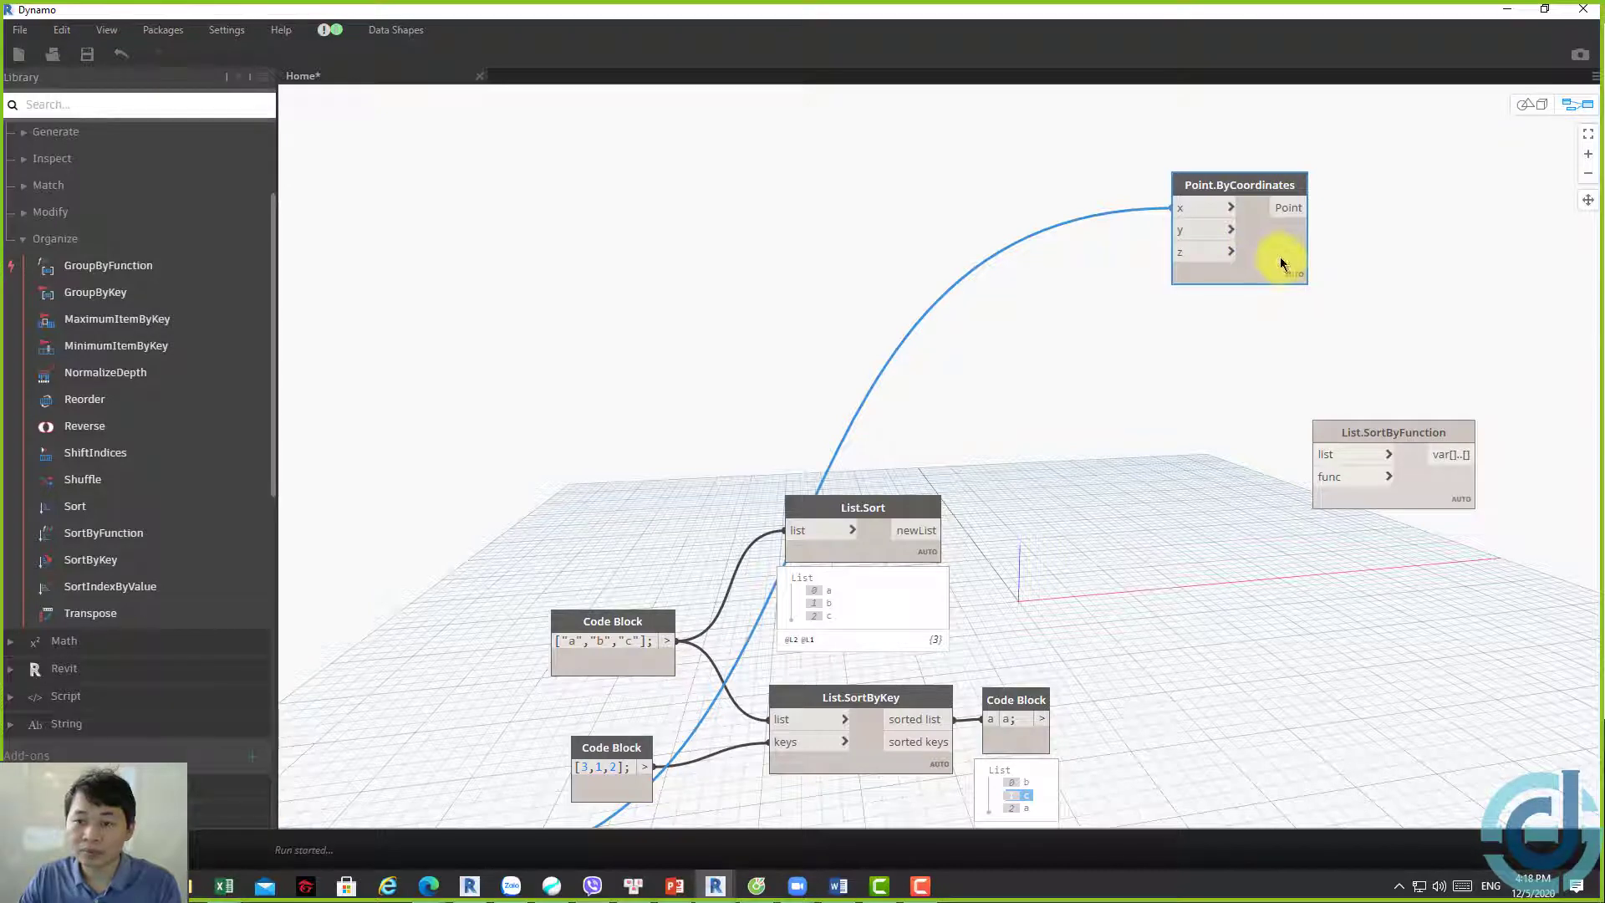
click(1292, 292)
middle_drag(1382, 289, 926, 306)
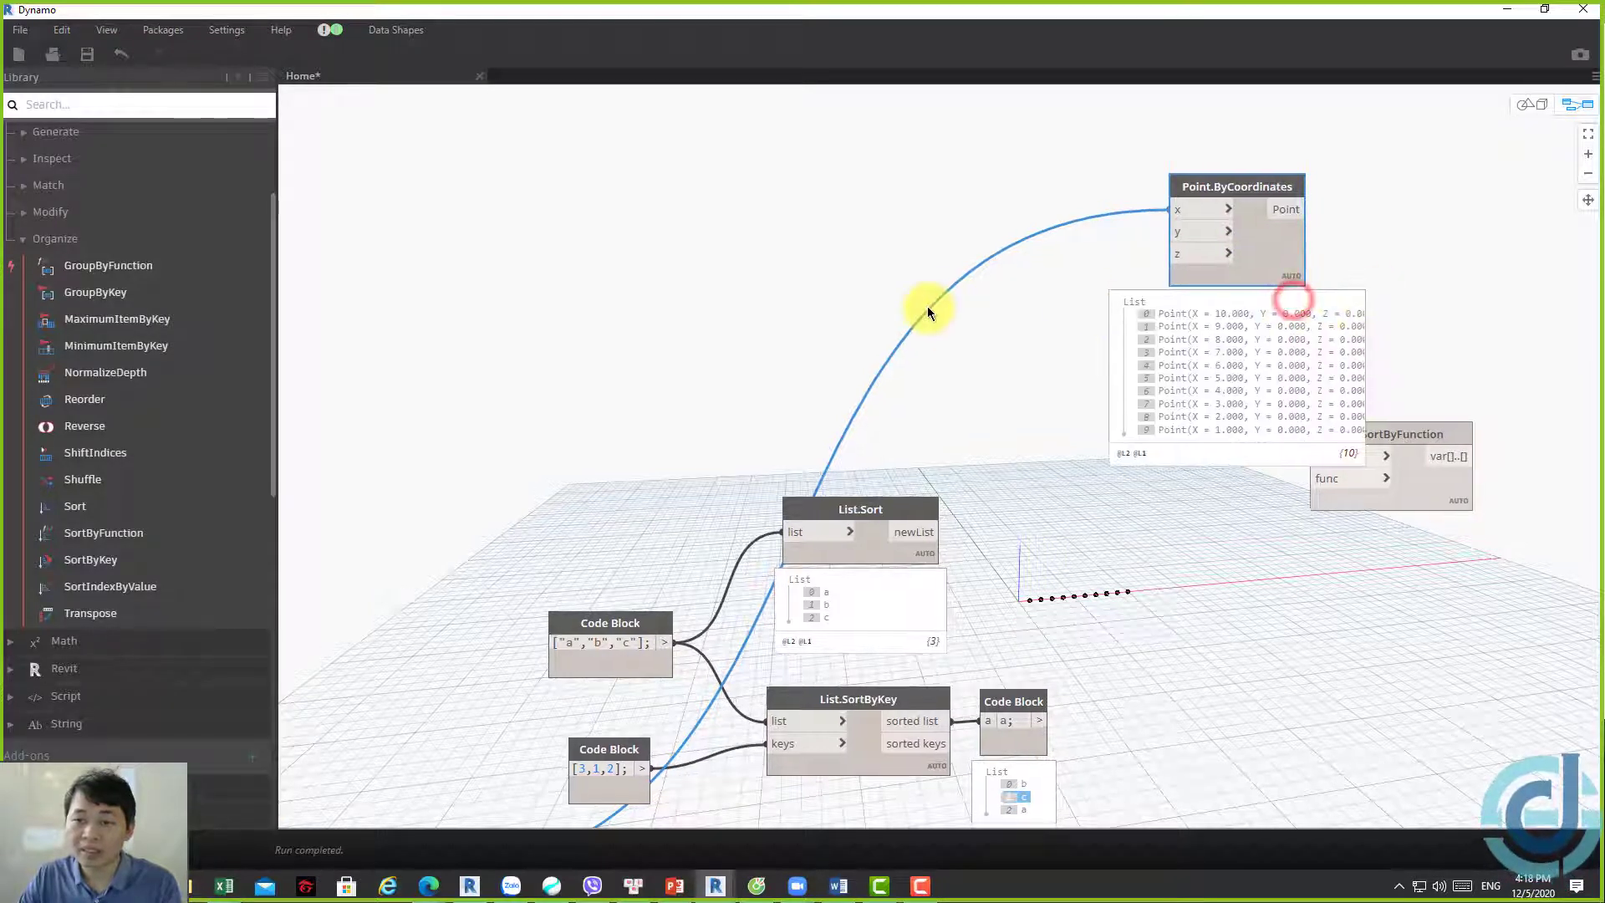
drag(962, 441, 1164, 316)
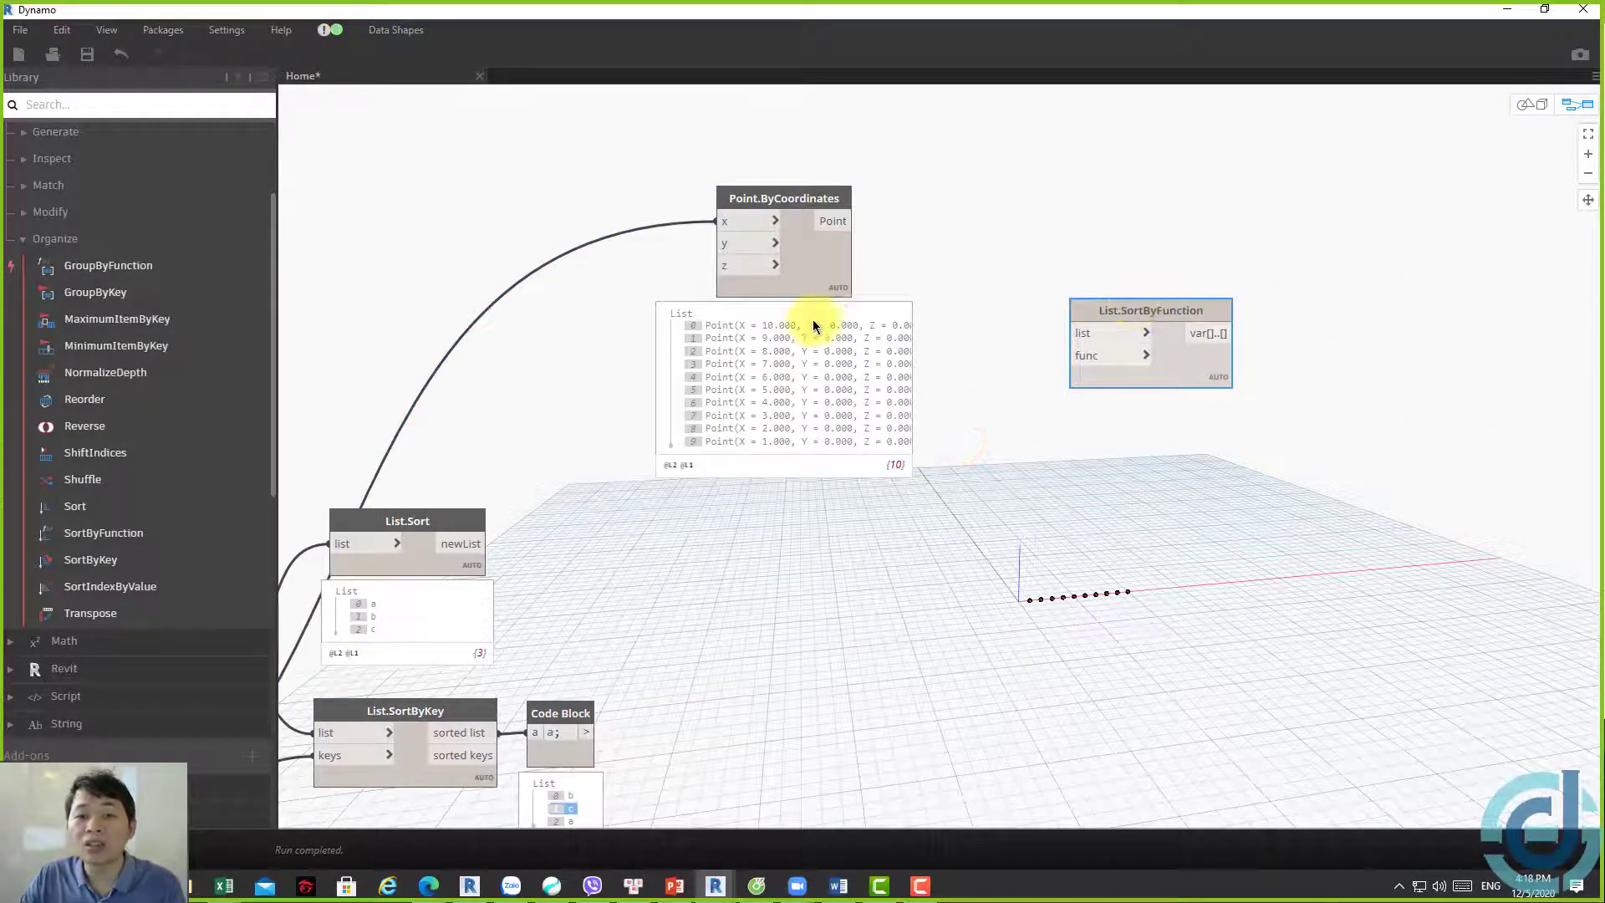
scroll(655, 314, up, 3)
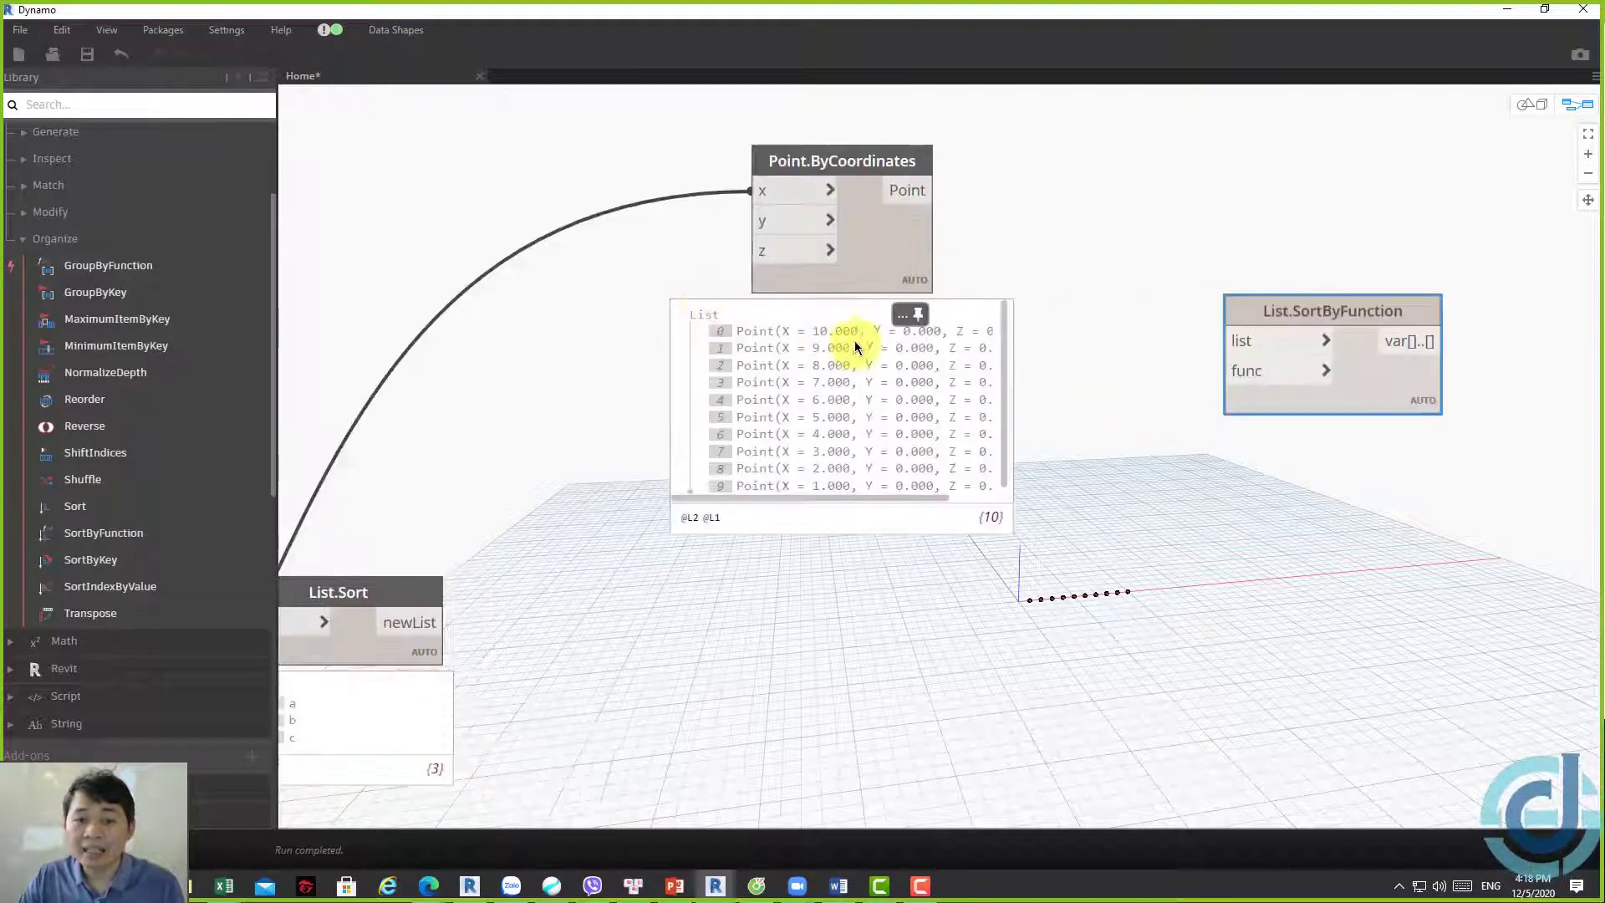
click(807, 331)
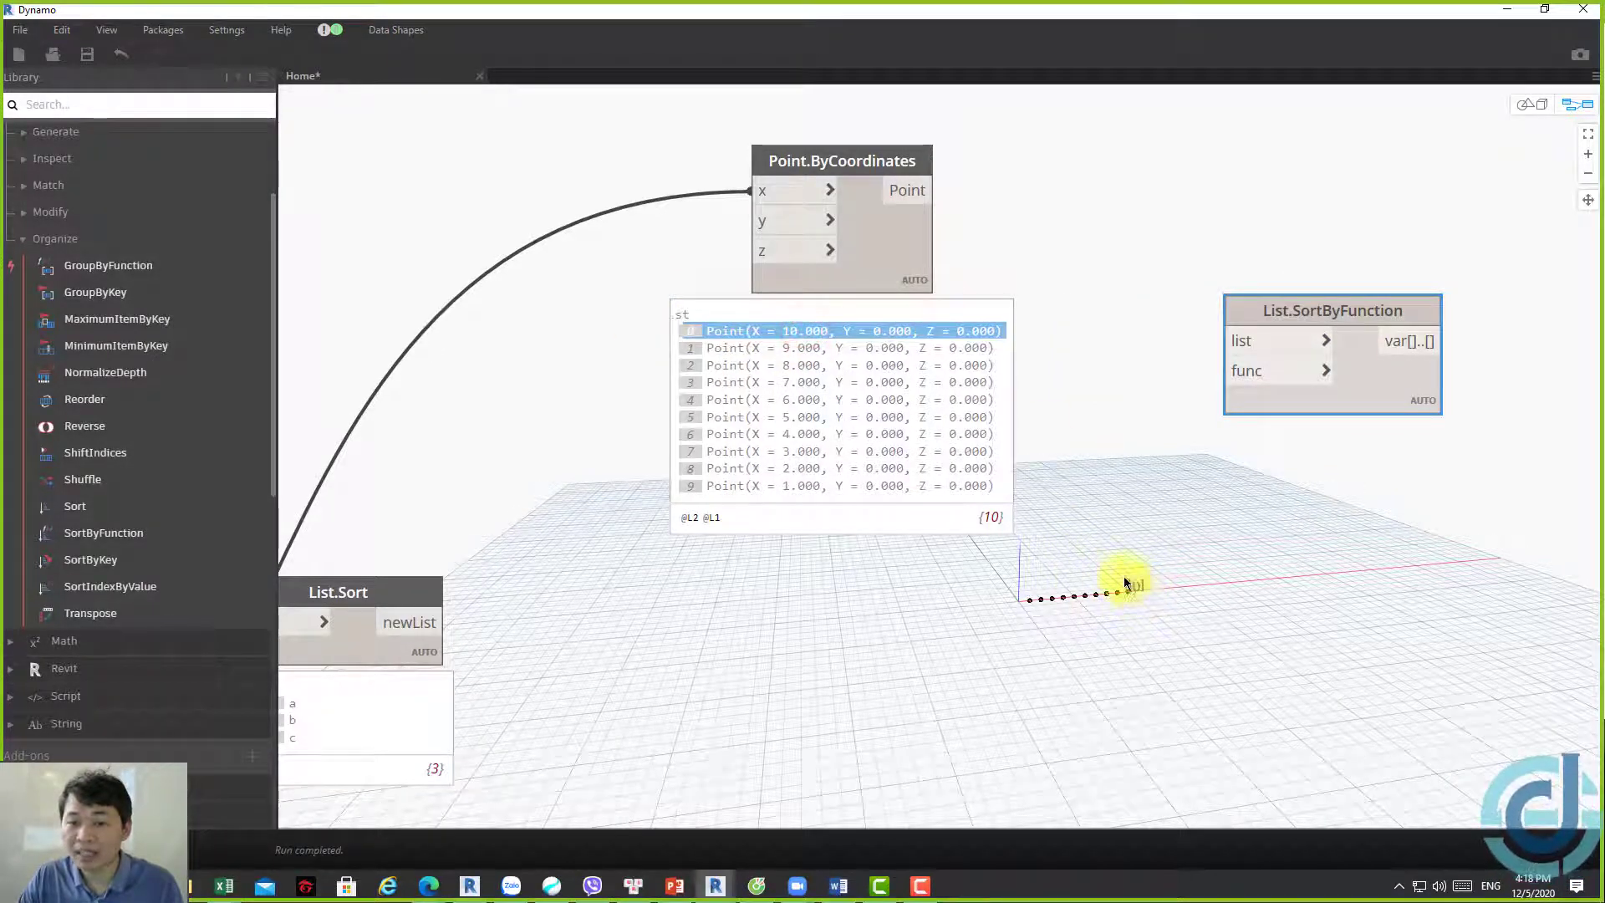
click(865, 348)
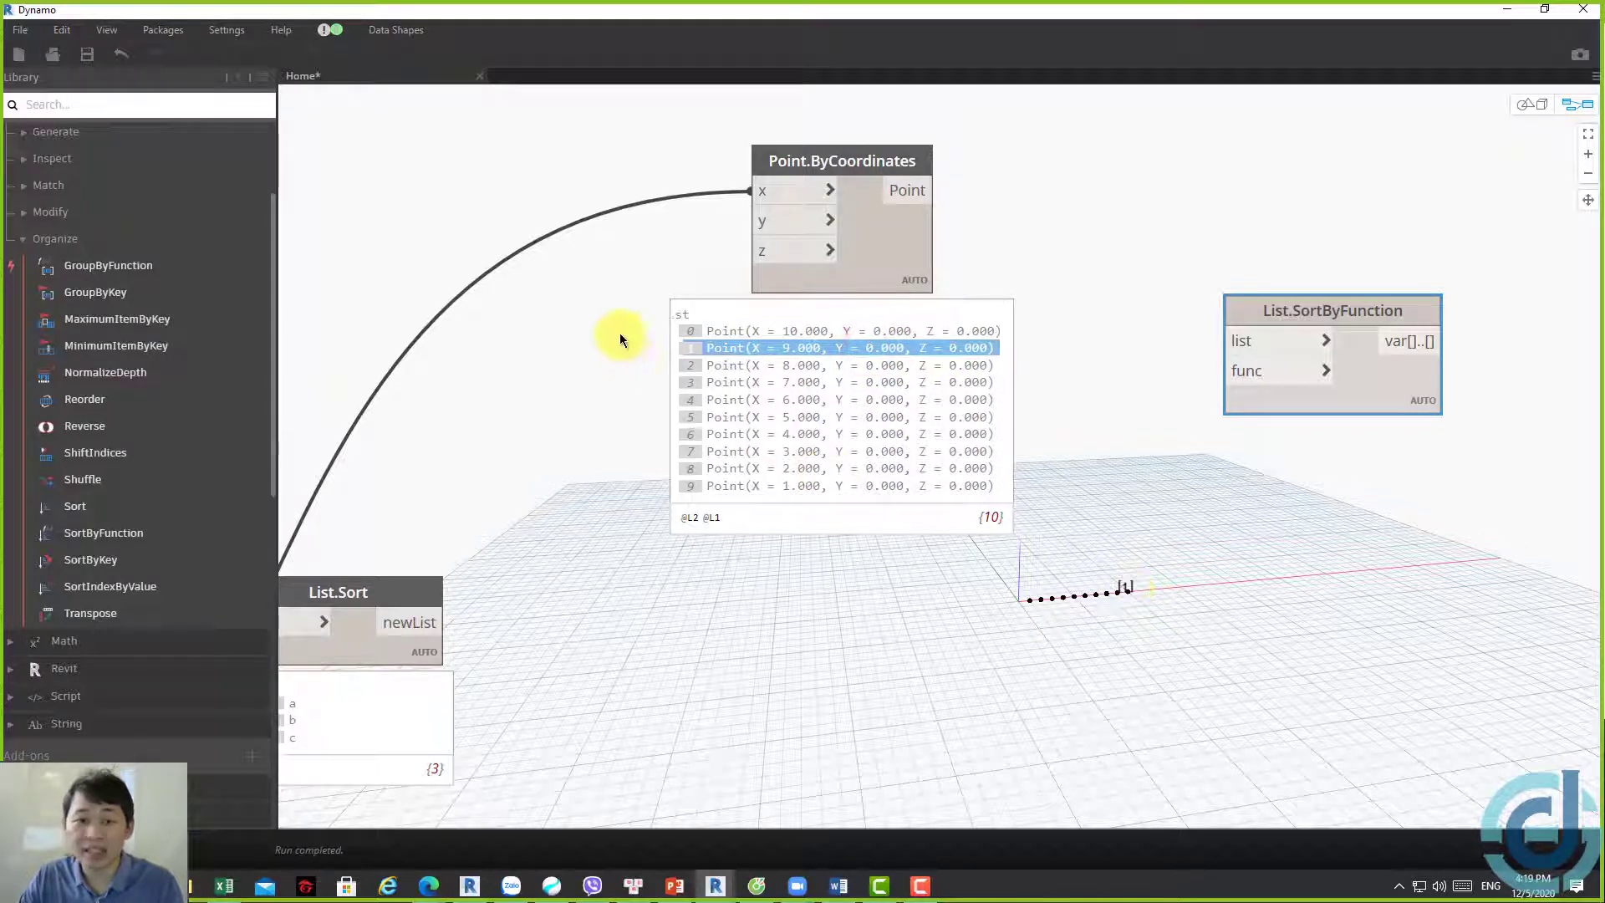
click(690, 366)
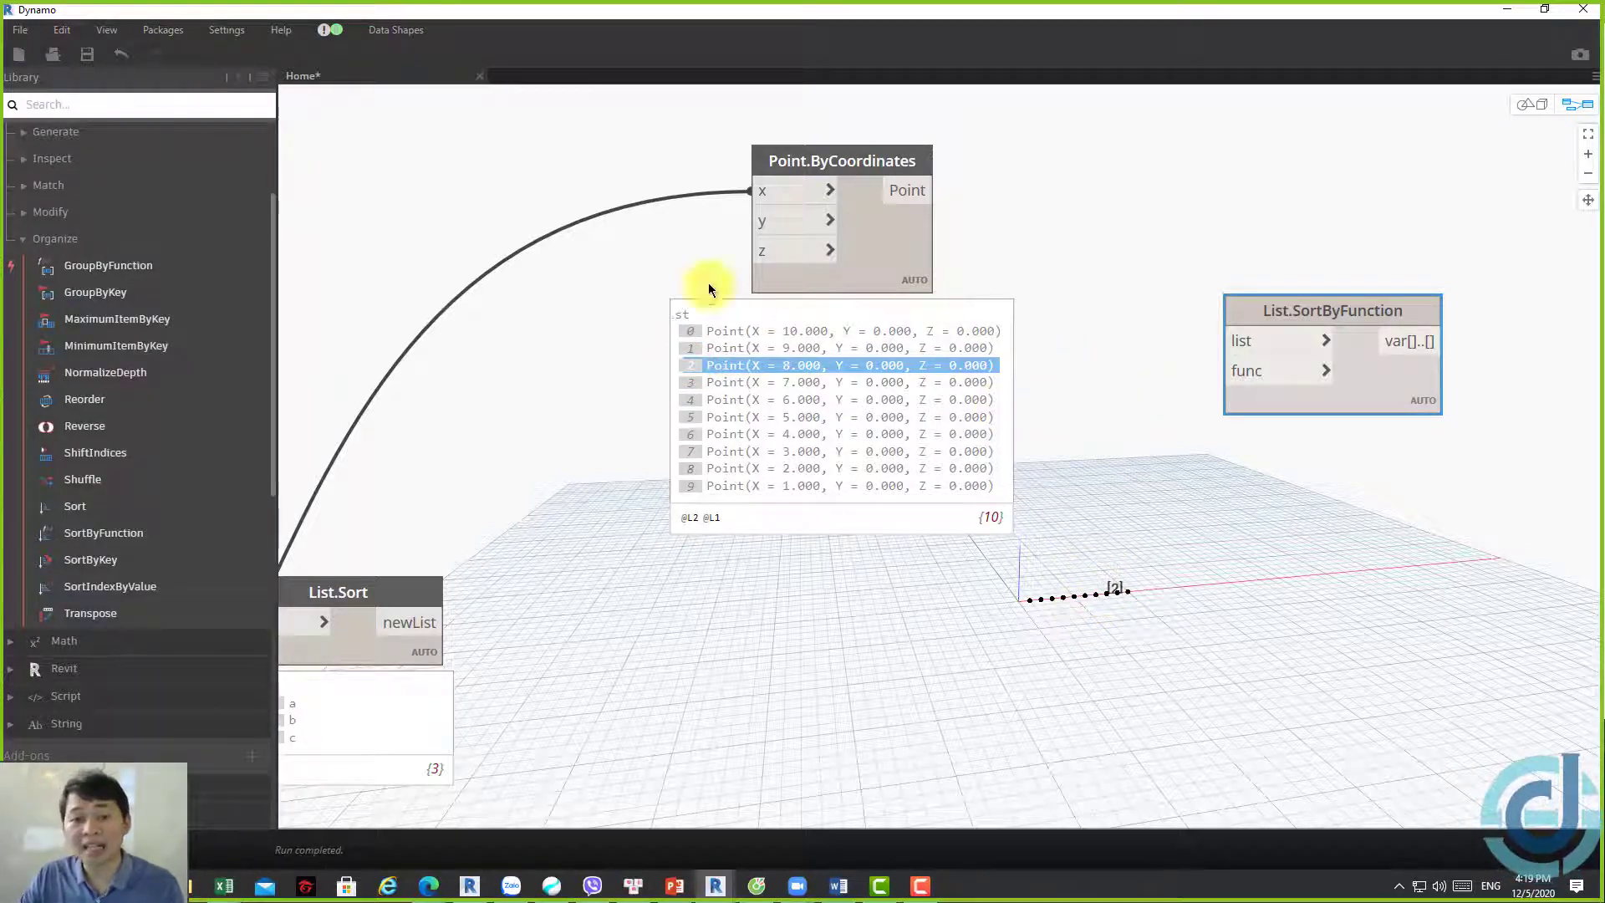
middle_drag(502, 553, 1203, 309)
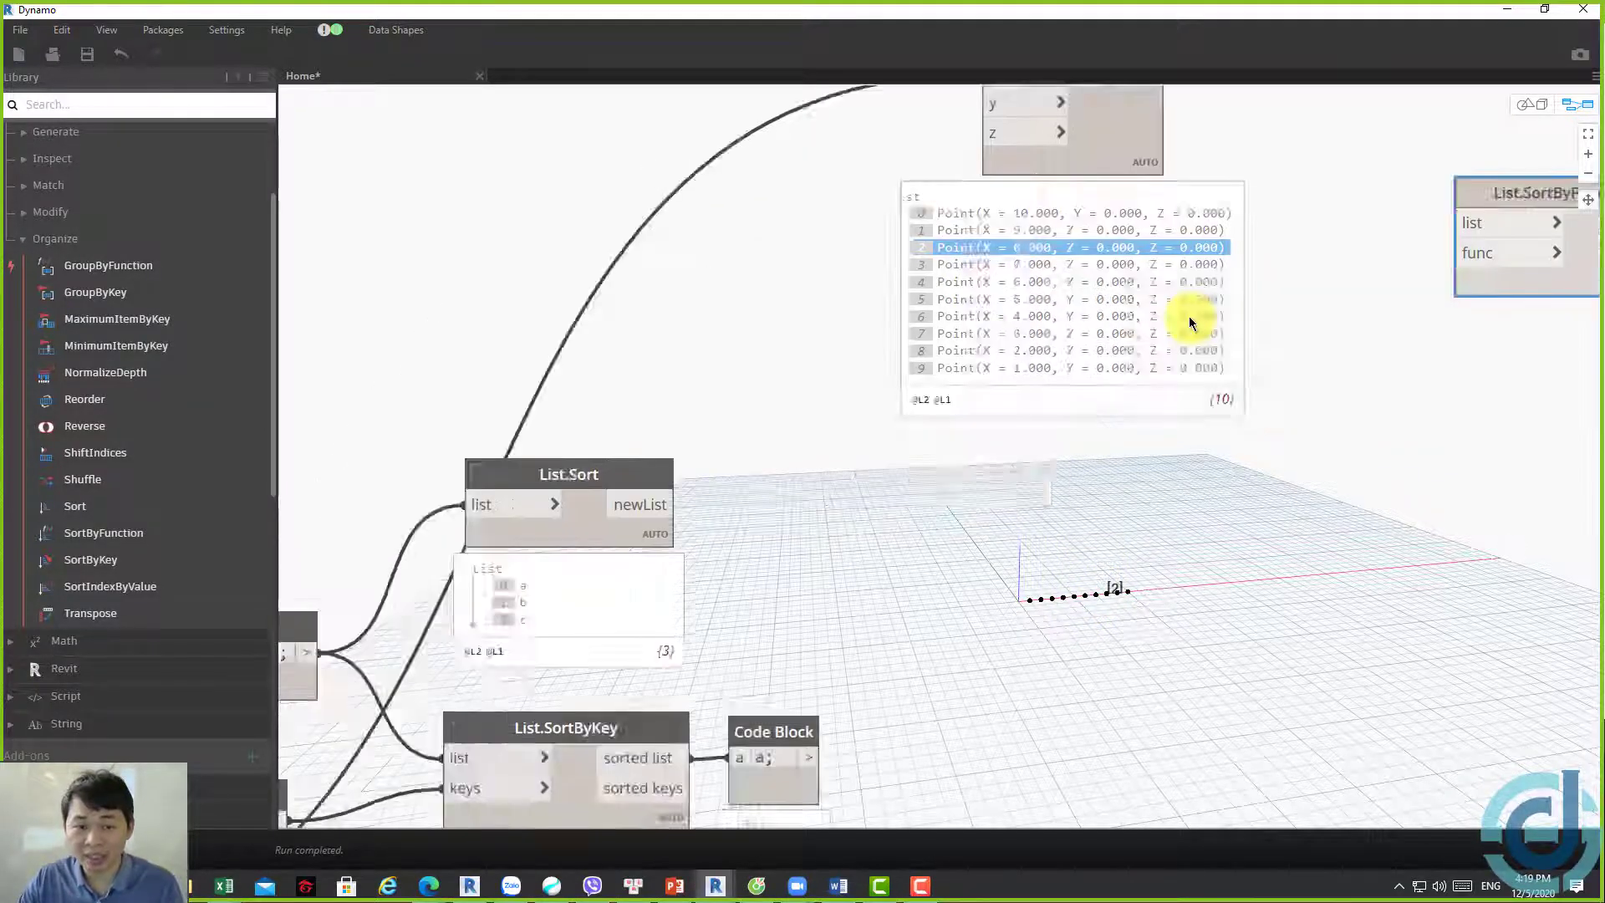
scroll(998, 399, down, 3)
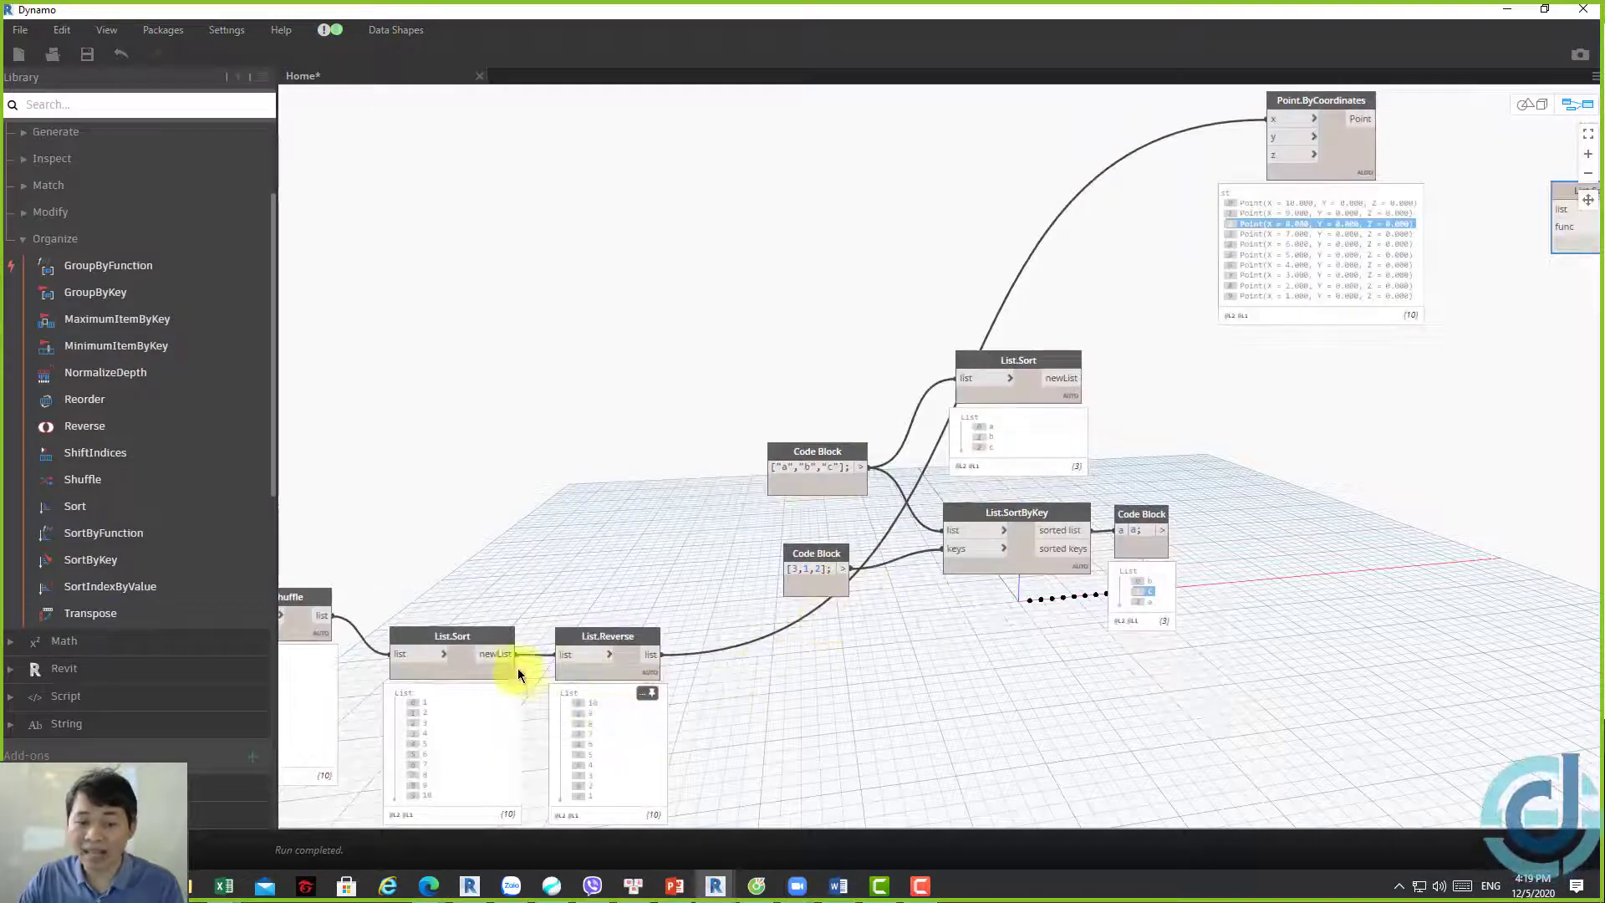
middle_drag(1378, 381, 924, 581)
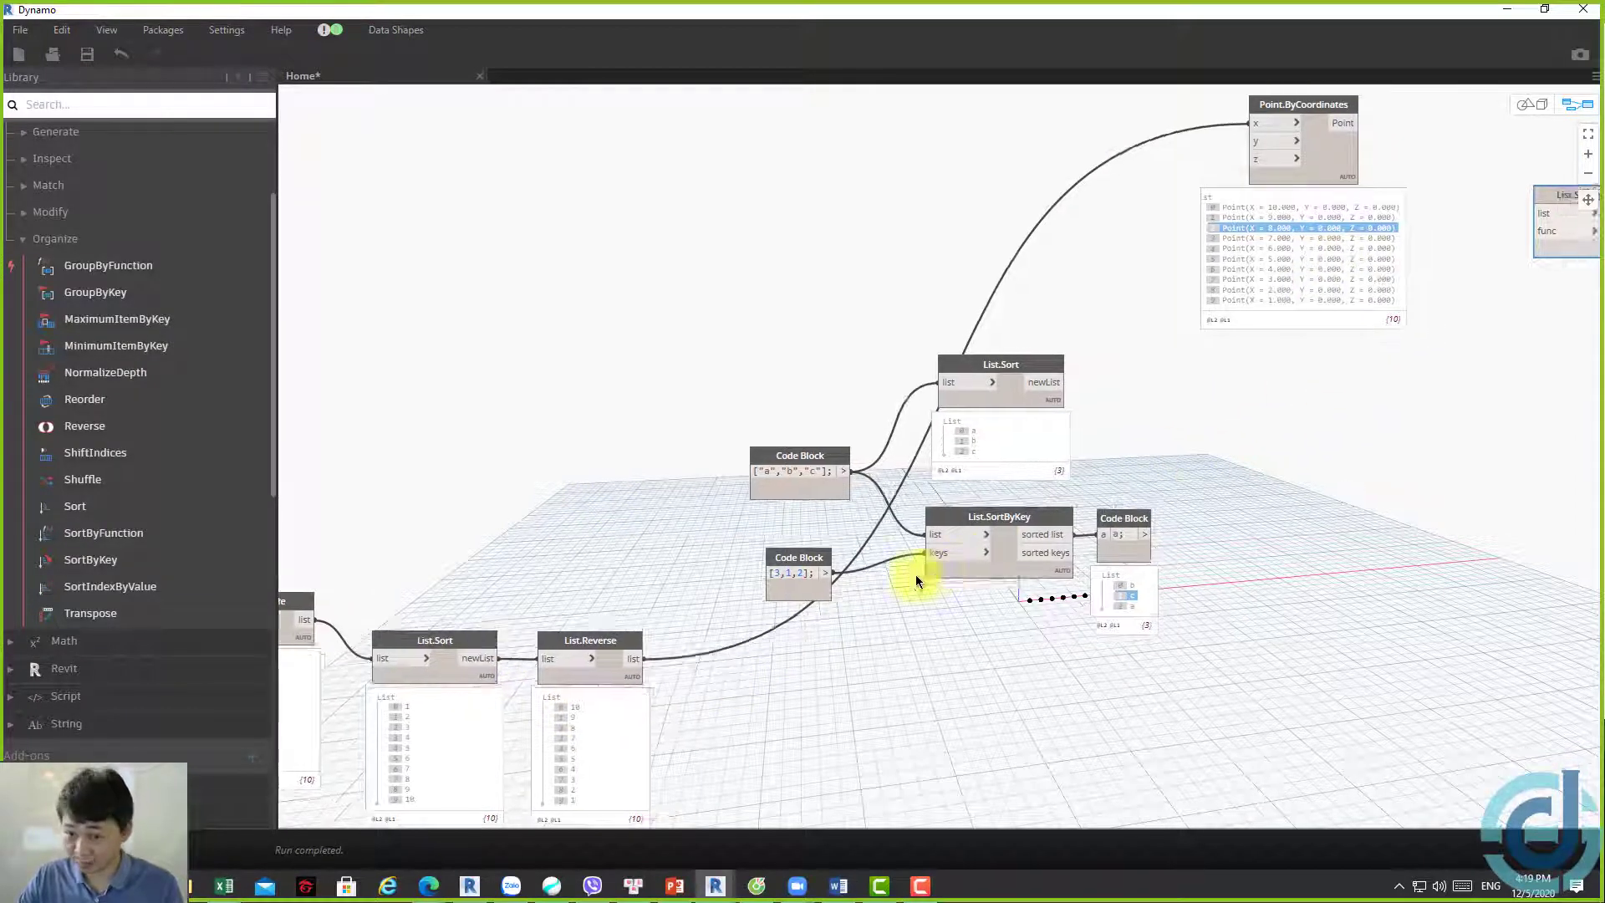
scroll(911, 360, up, 2)
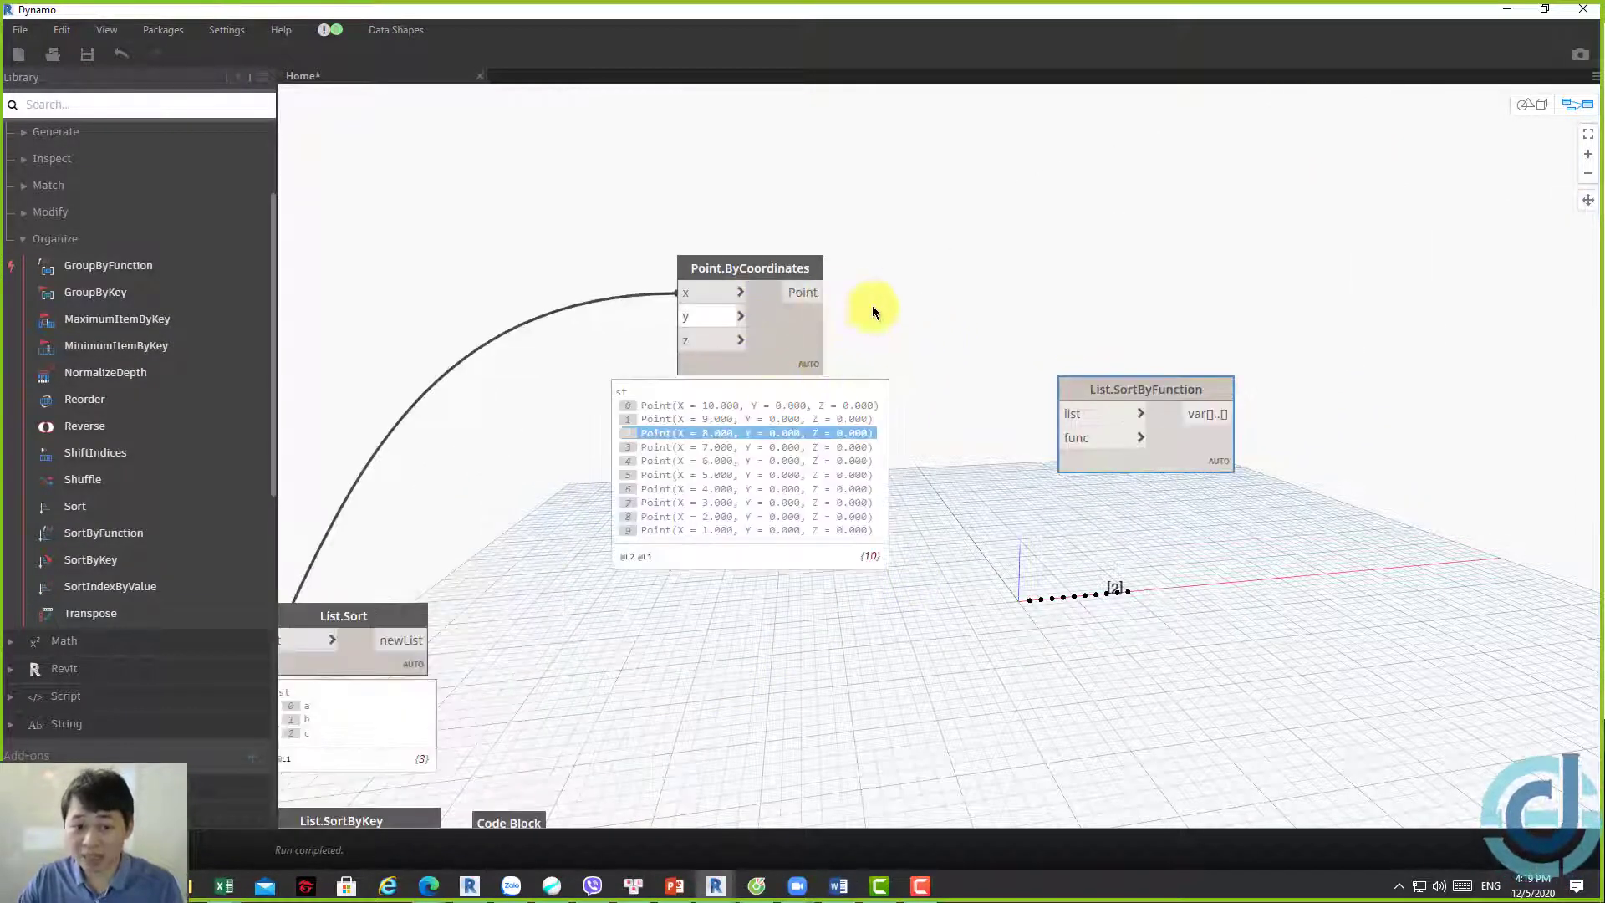
scroll(873, 308, up, 2)
middle_drag(1135, 266, 1044, 269)
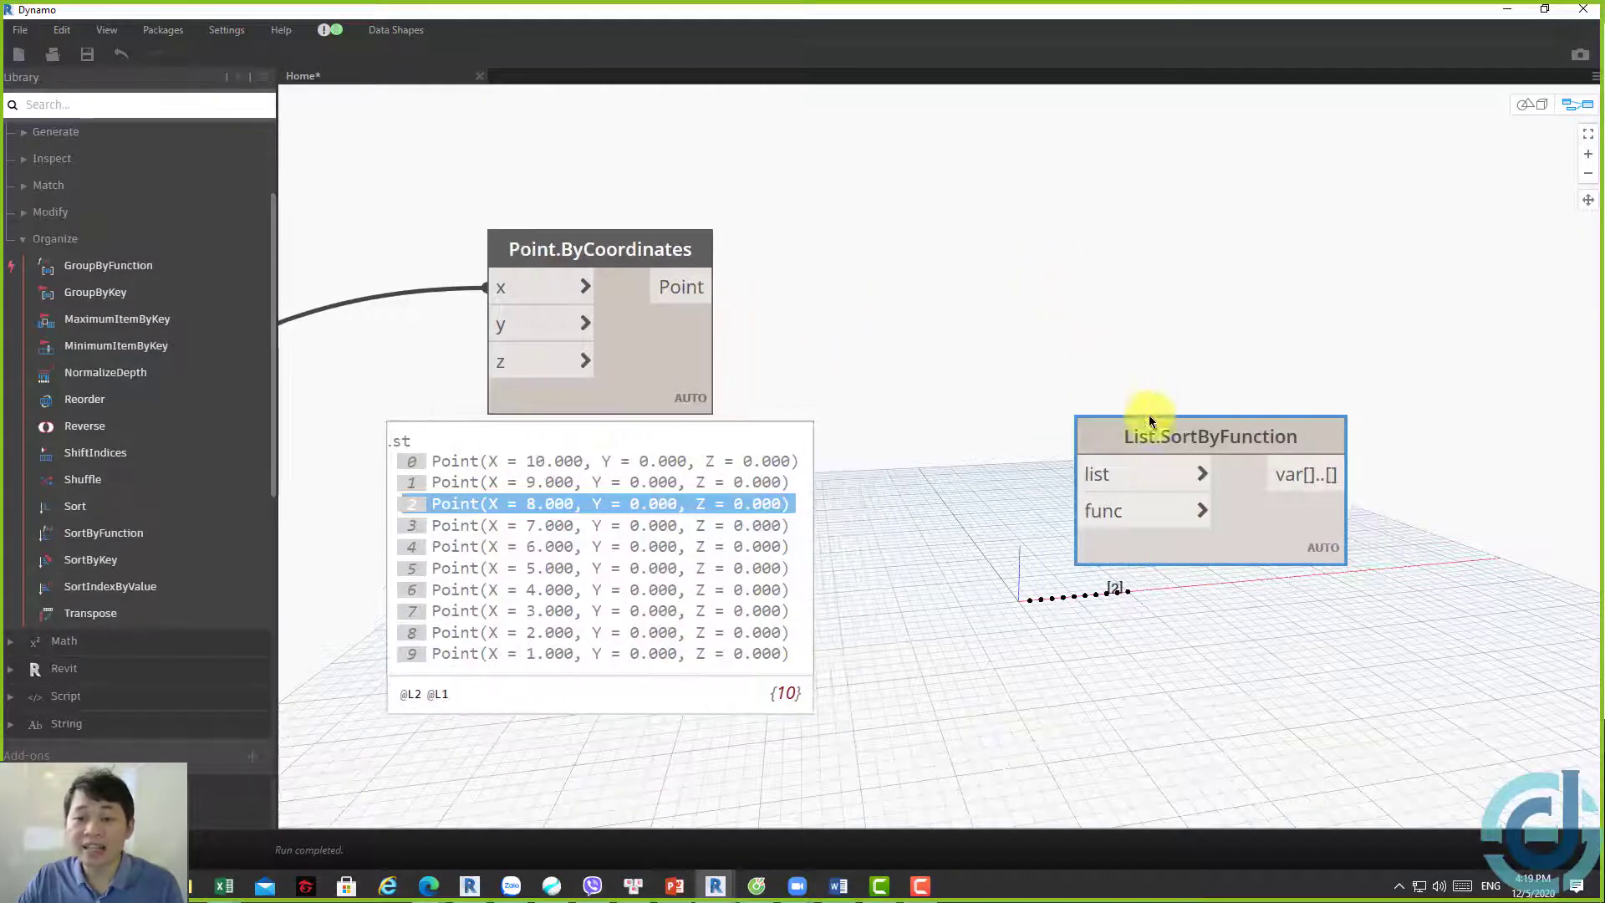
drag(1148, 416, 1297, 427)
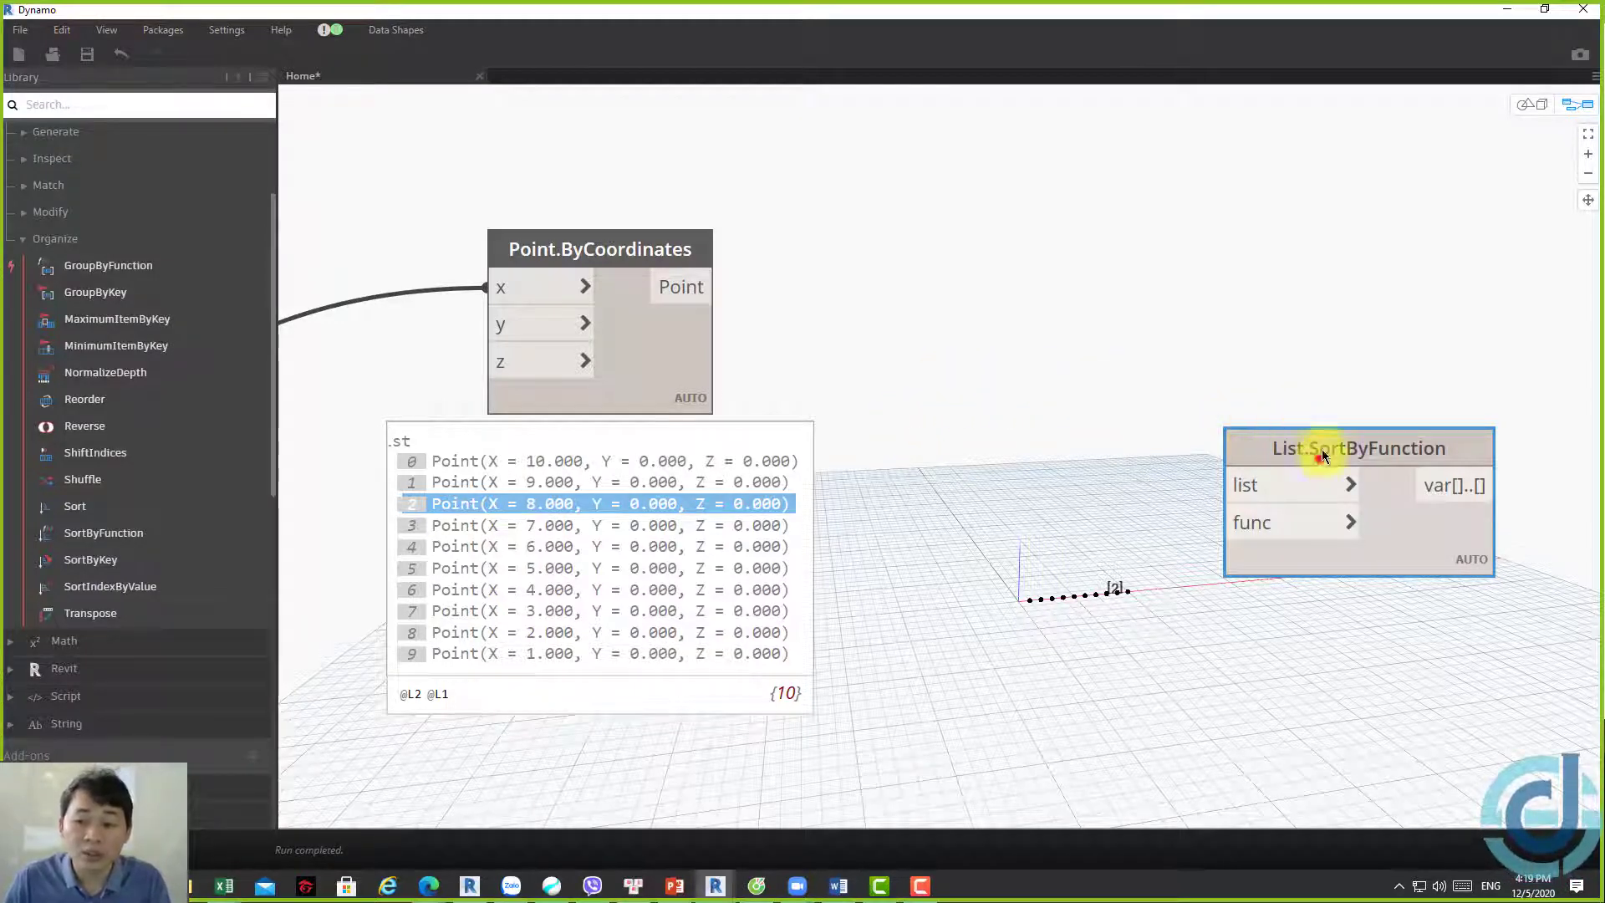
drag(1322, 449, 1323, 263)
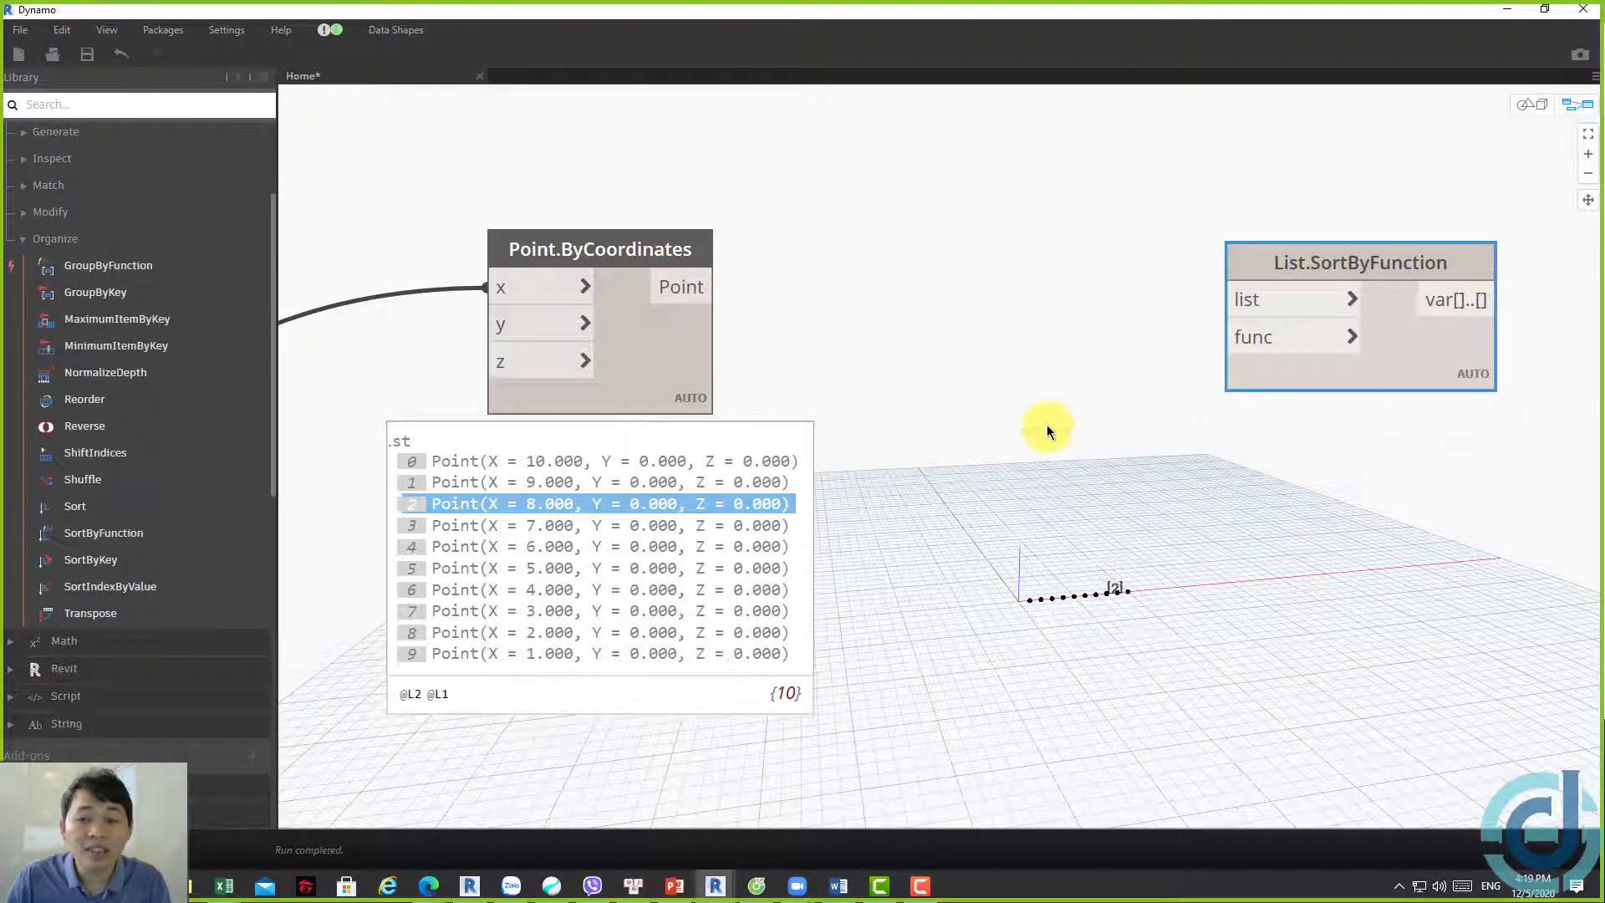
Add a Point.X node by searching 'point x' and place it near the point list
right_click(1086, 465)
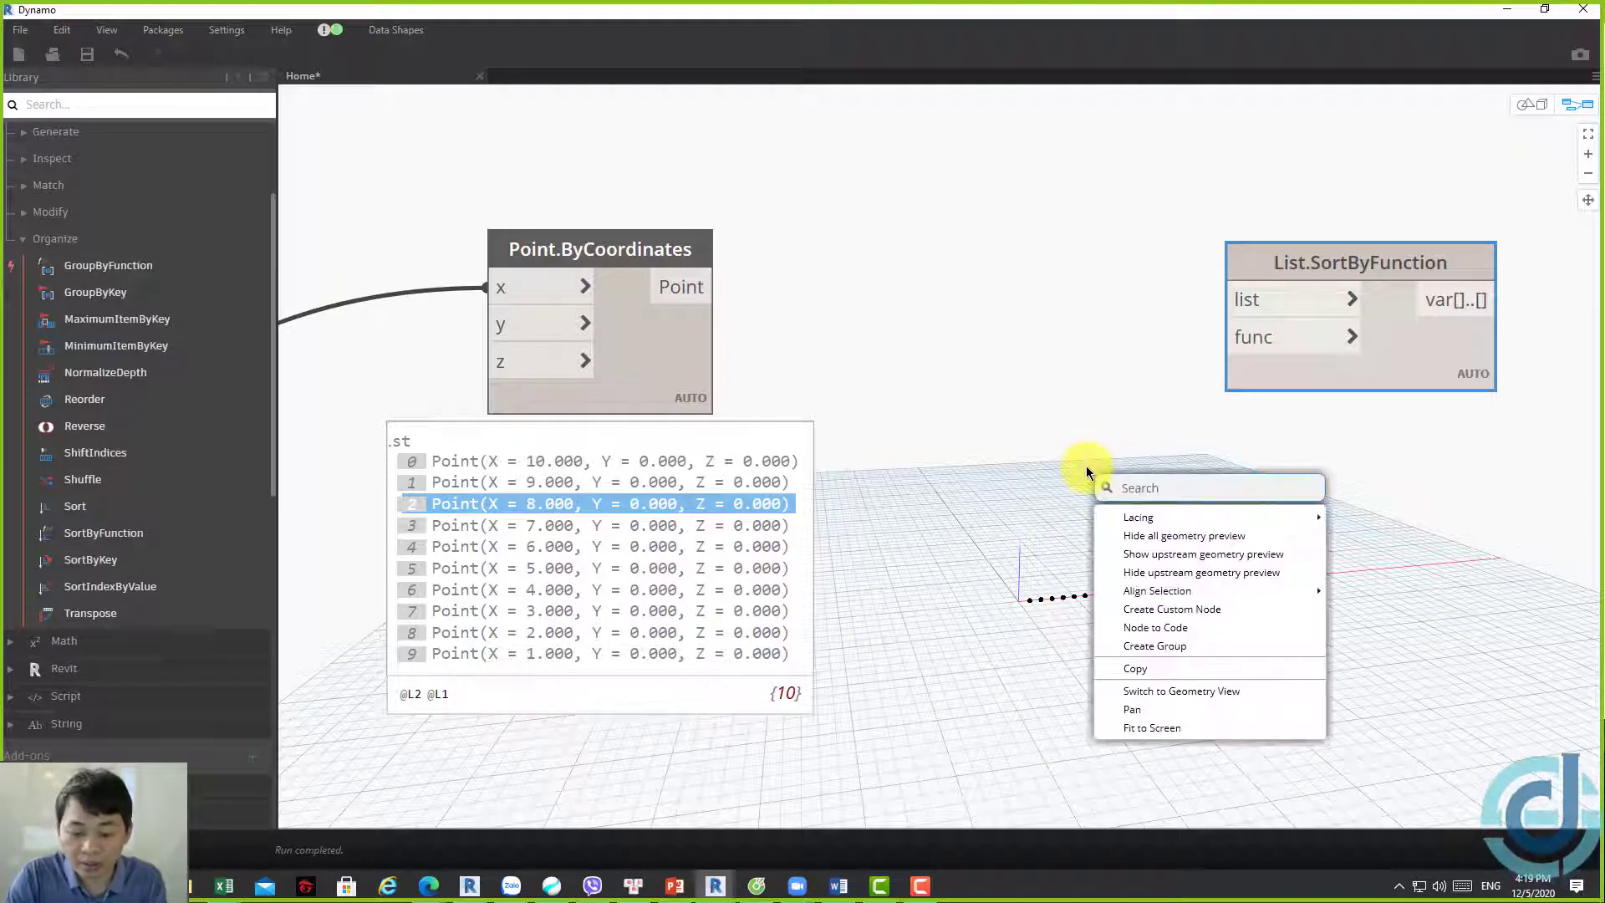
text(po)
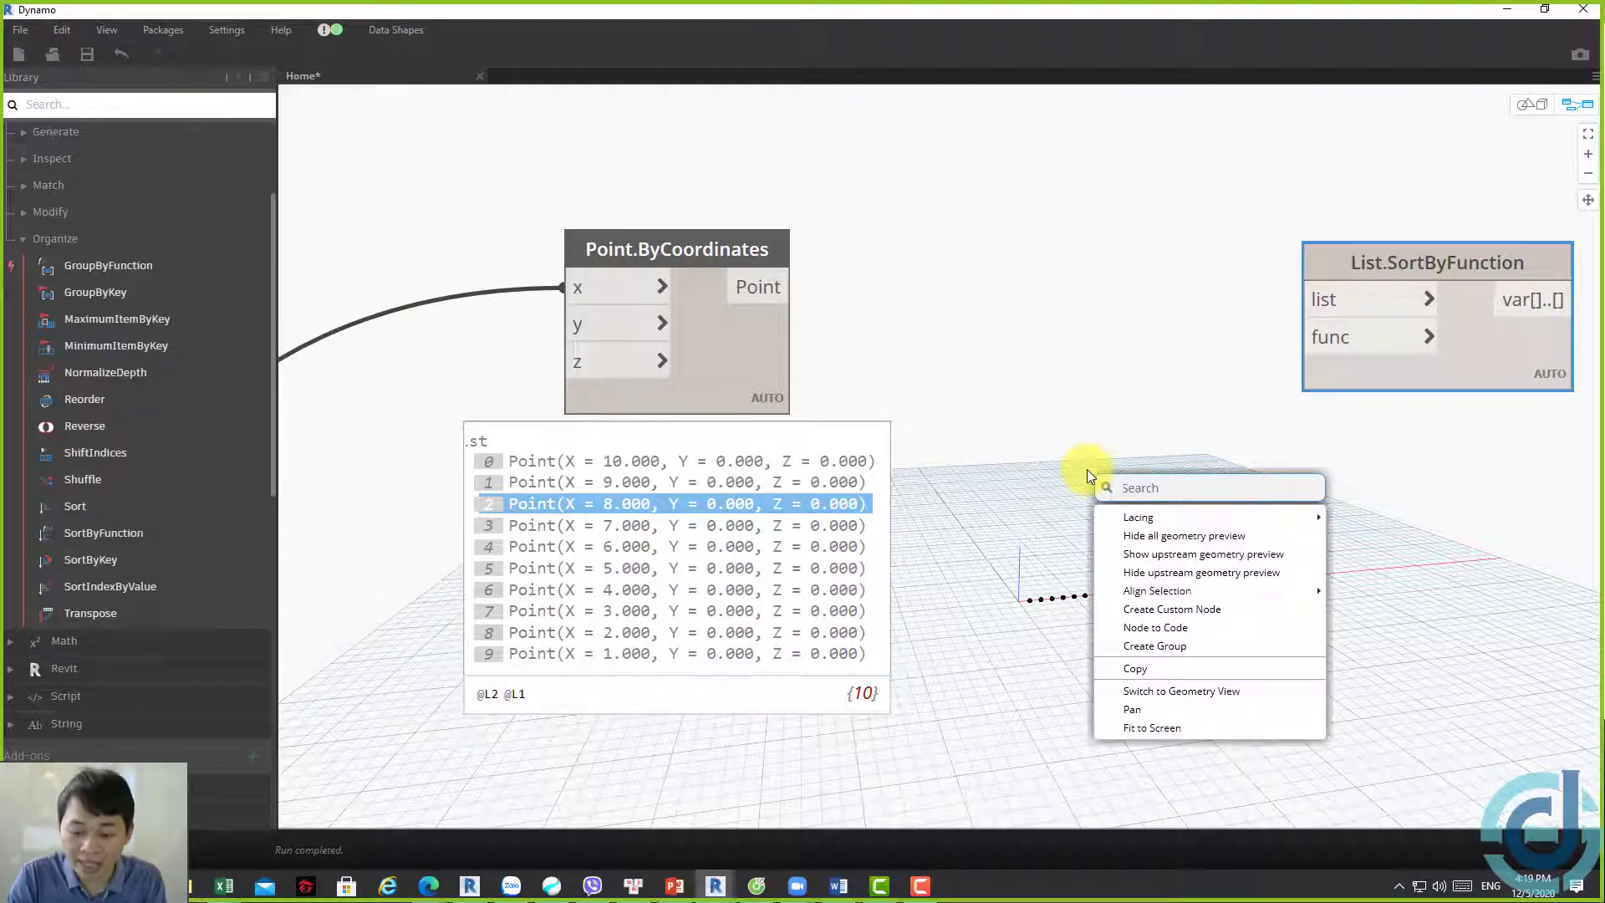
key(BackSpace)
key(BackSpace)
text(poi)
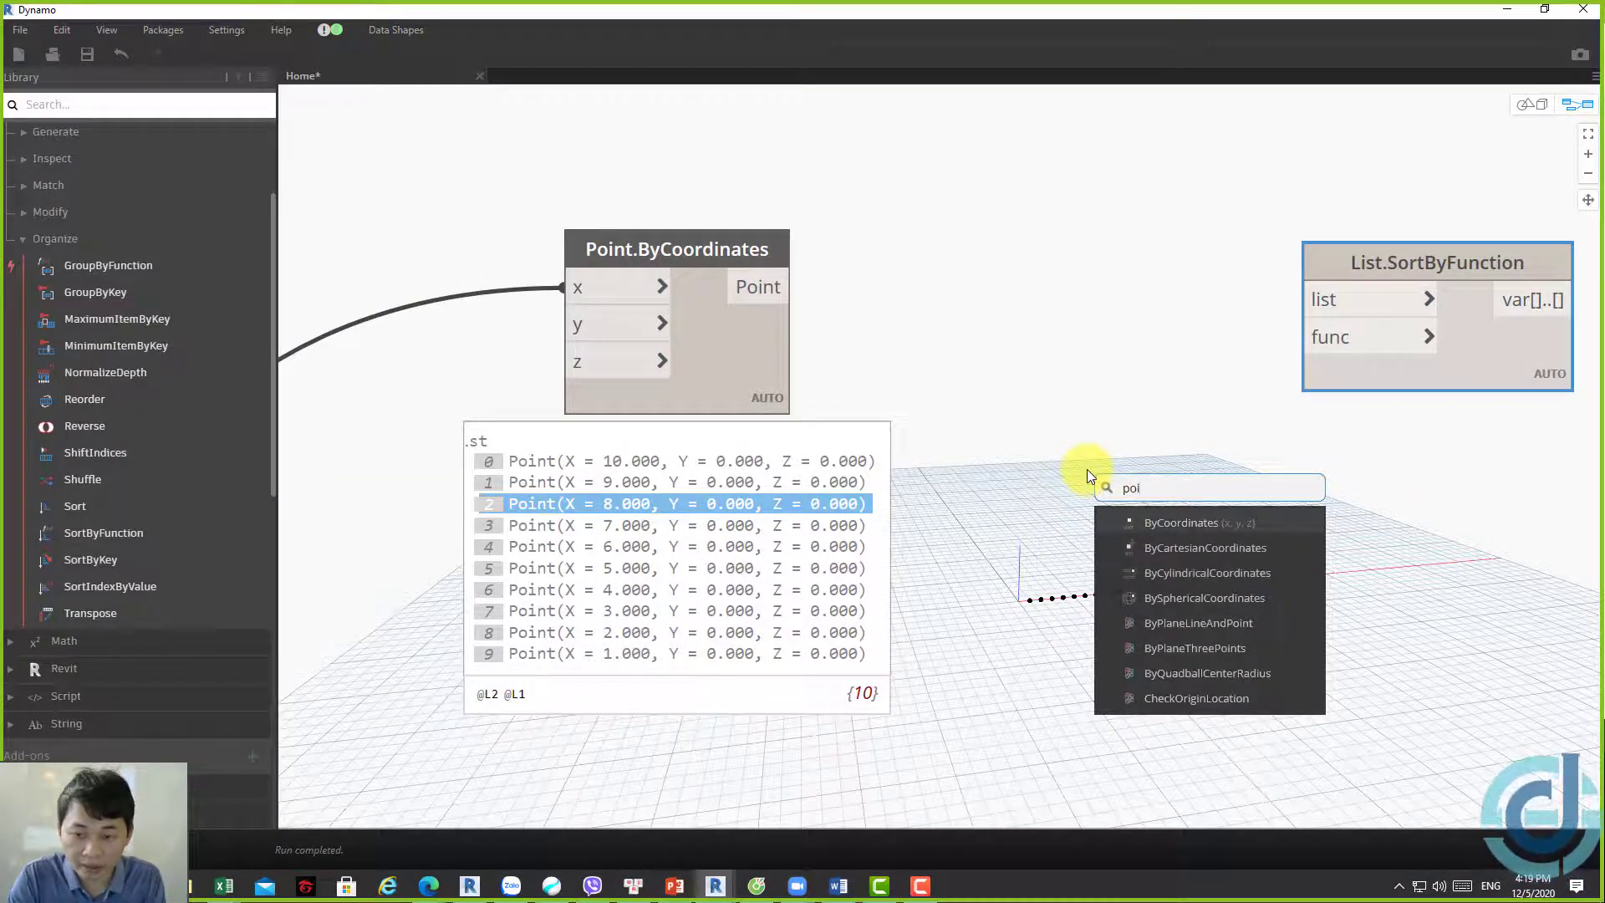
text(nt x)
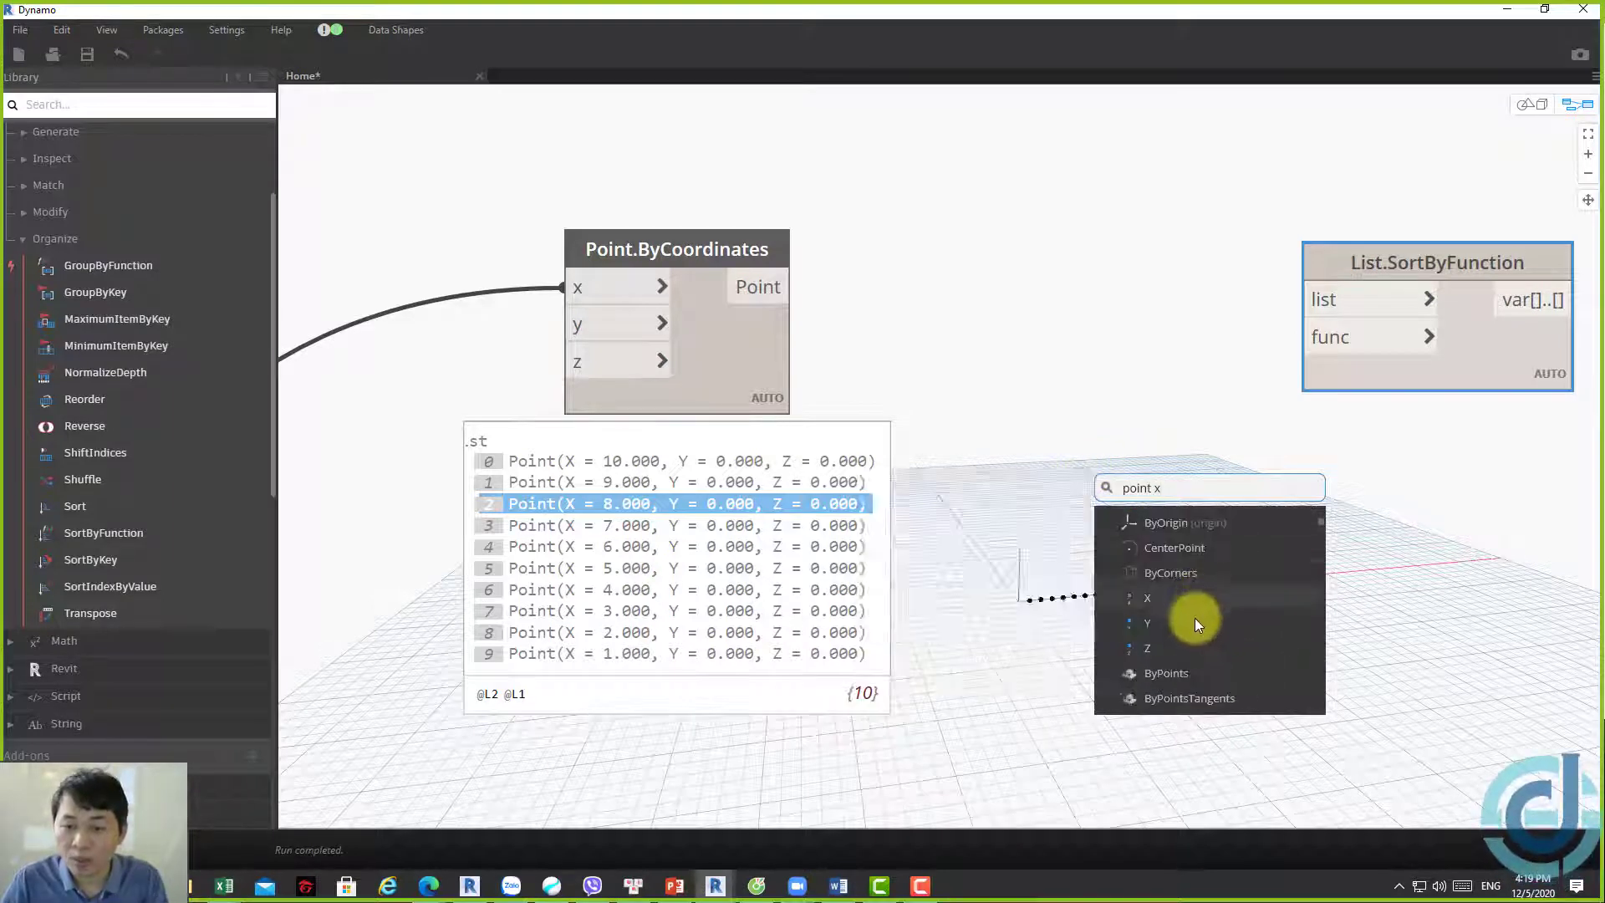
click(1174, 599)
drag(1242, 615, 976, 449)
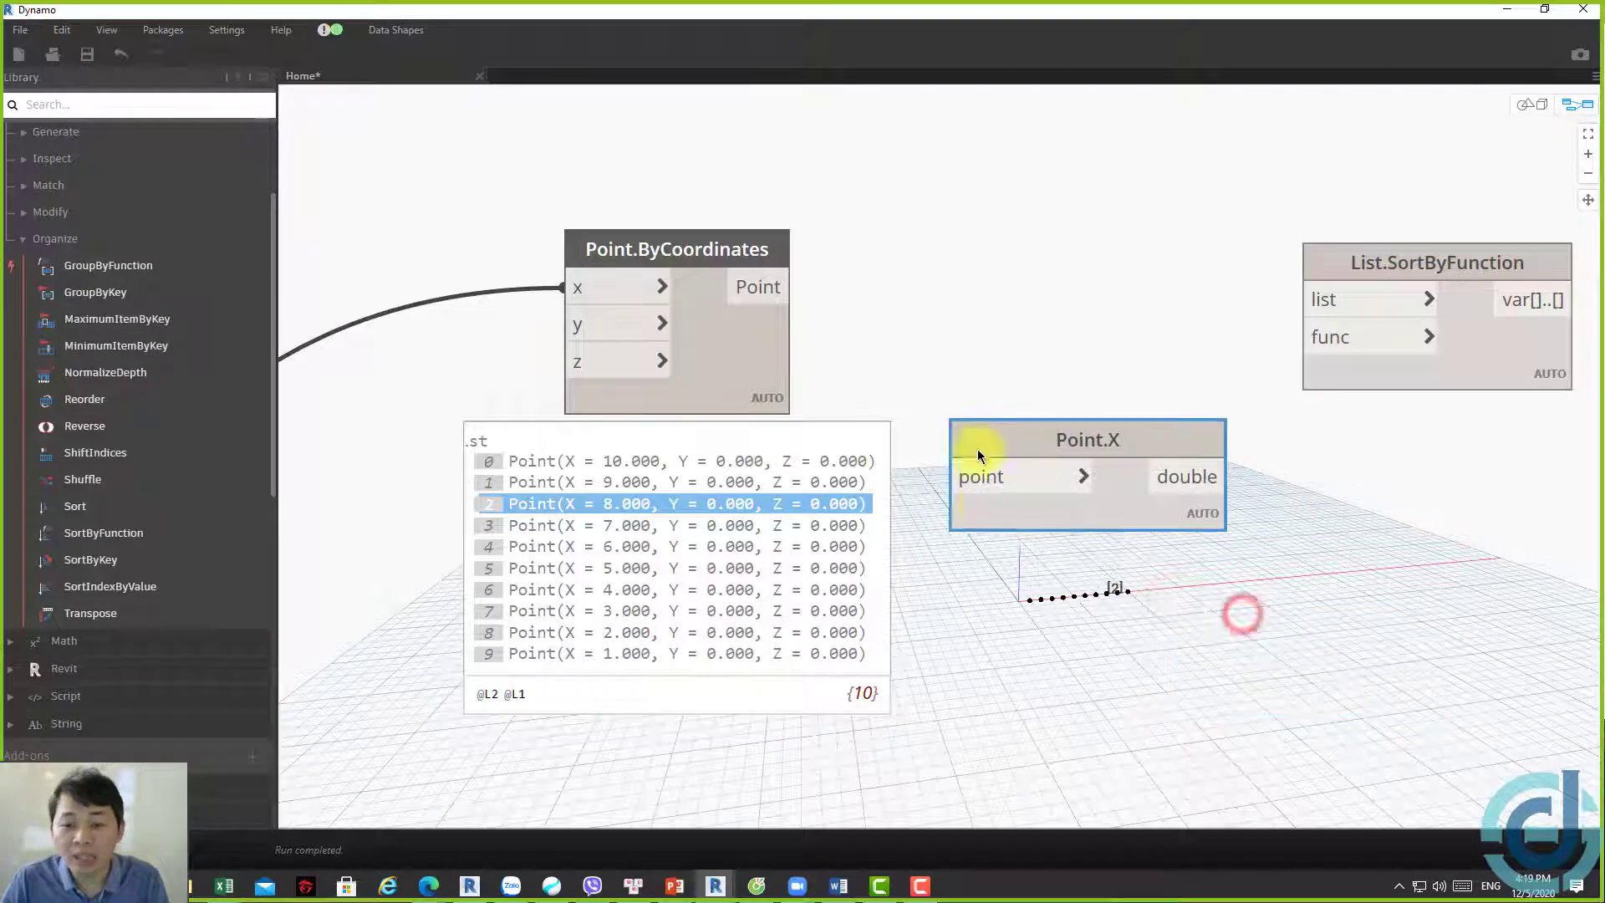
Connect Point.X to List.SortByFunction's func input and keep its preview visible
click(758, 287)
click(966, 314)
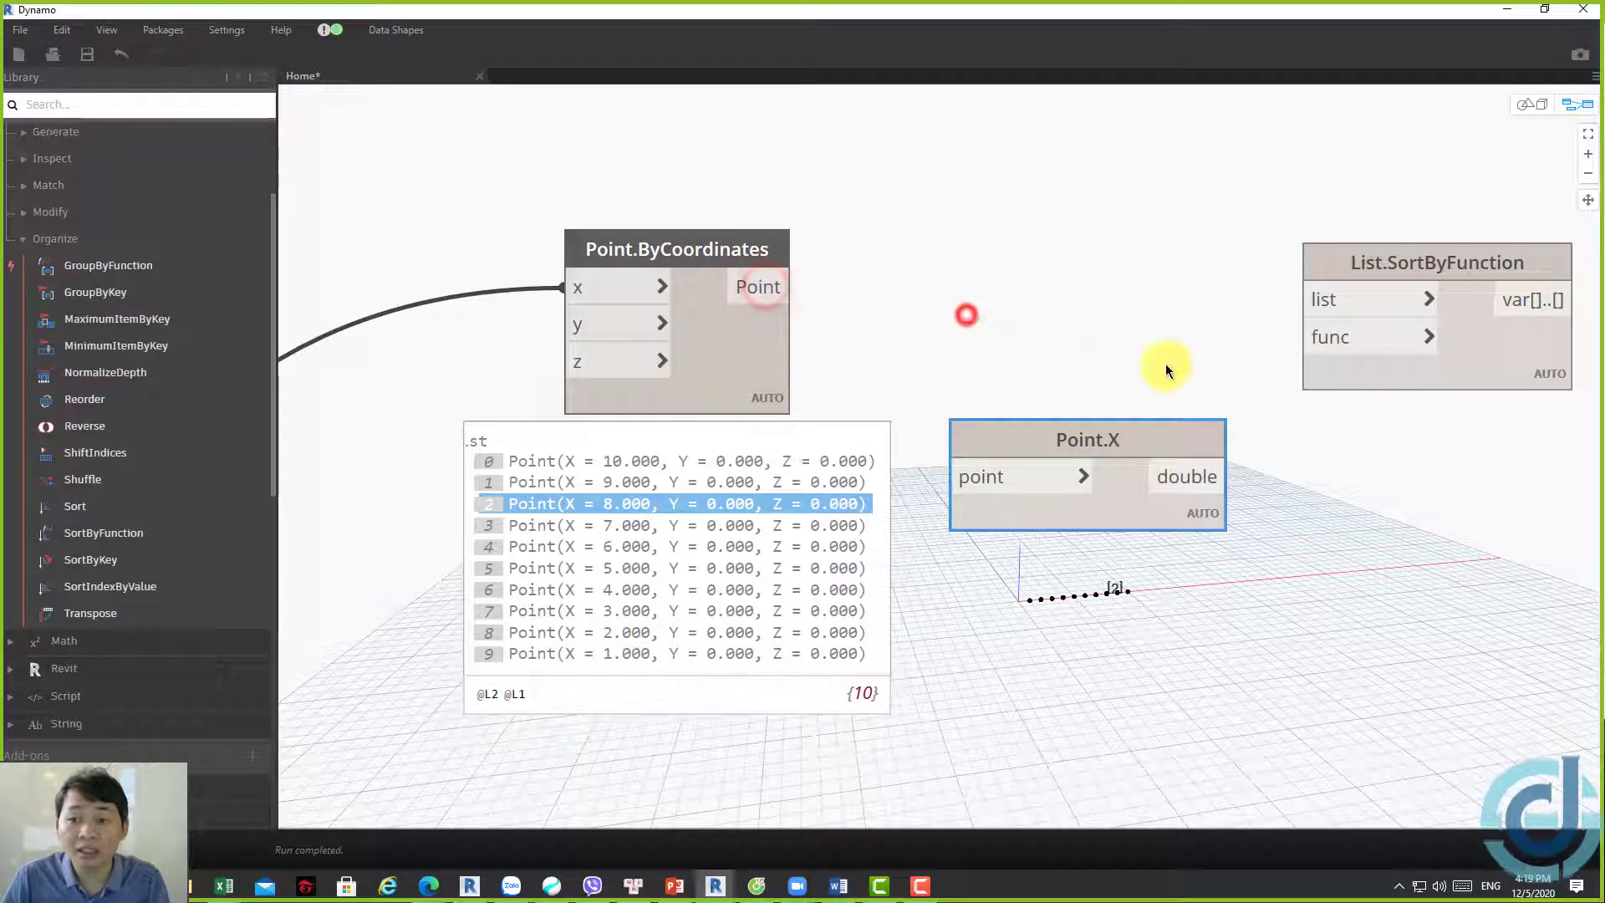
click(1228, 476)
click(1300, 341)
middle_drag(1182, 349, 1198, 387)
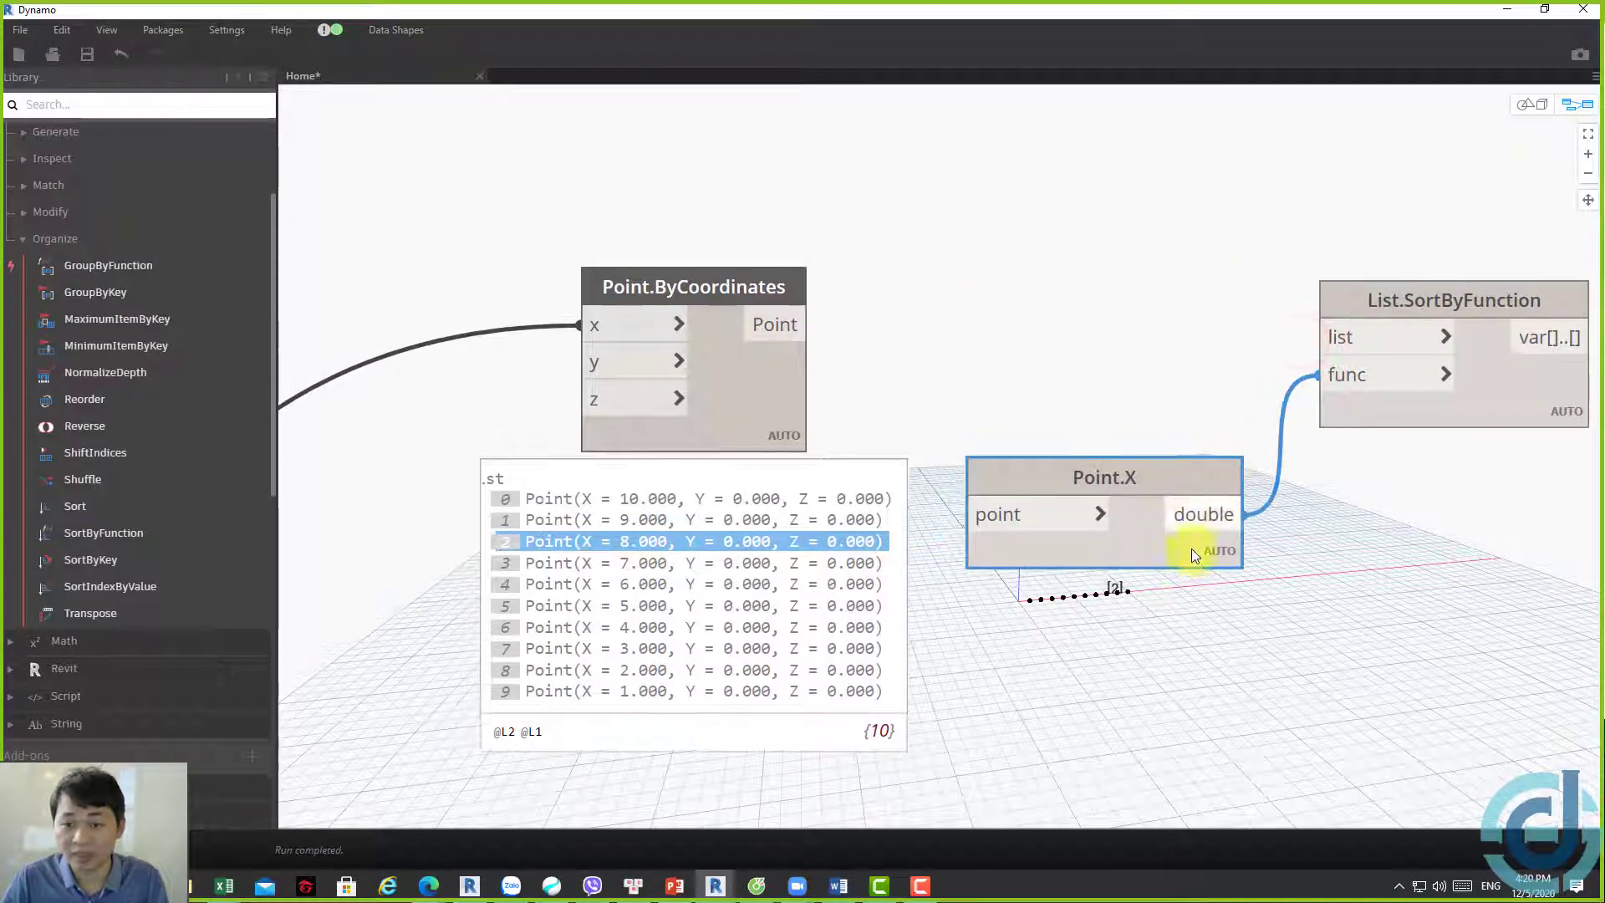
click(1217, 592)
Feed the ten points into SortByFunction's list and view the result sorted X = 1 to 10
click(763, 324)
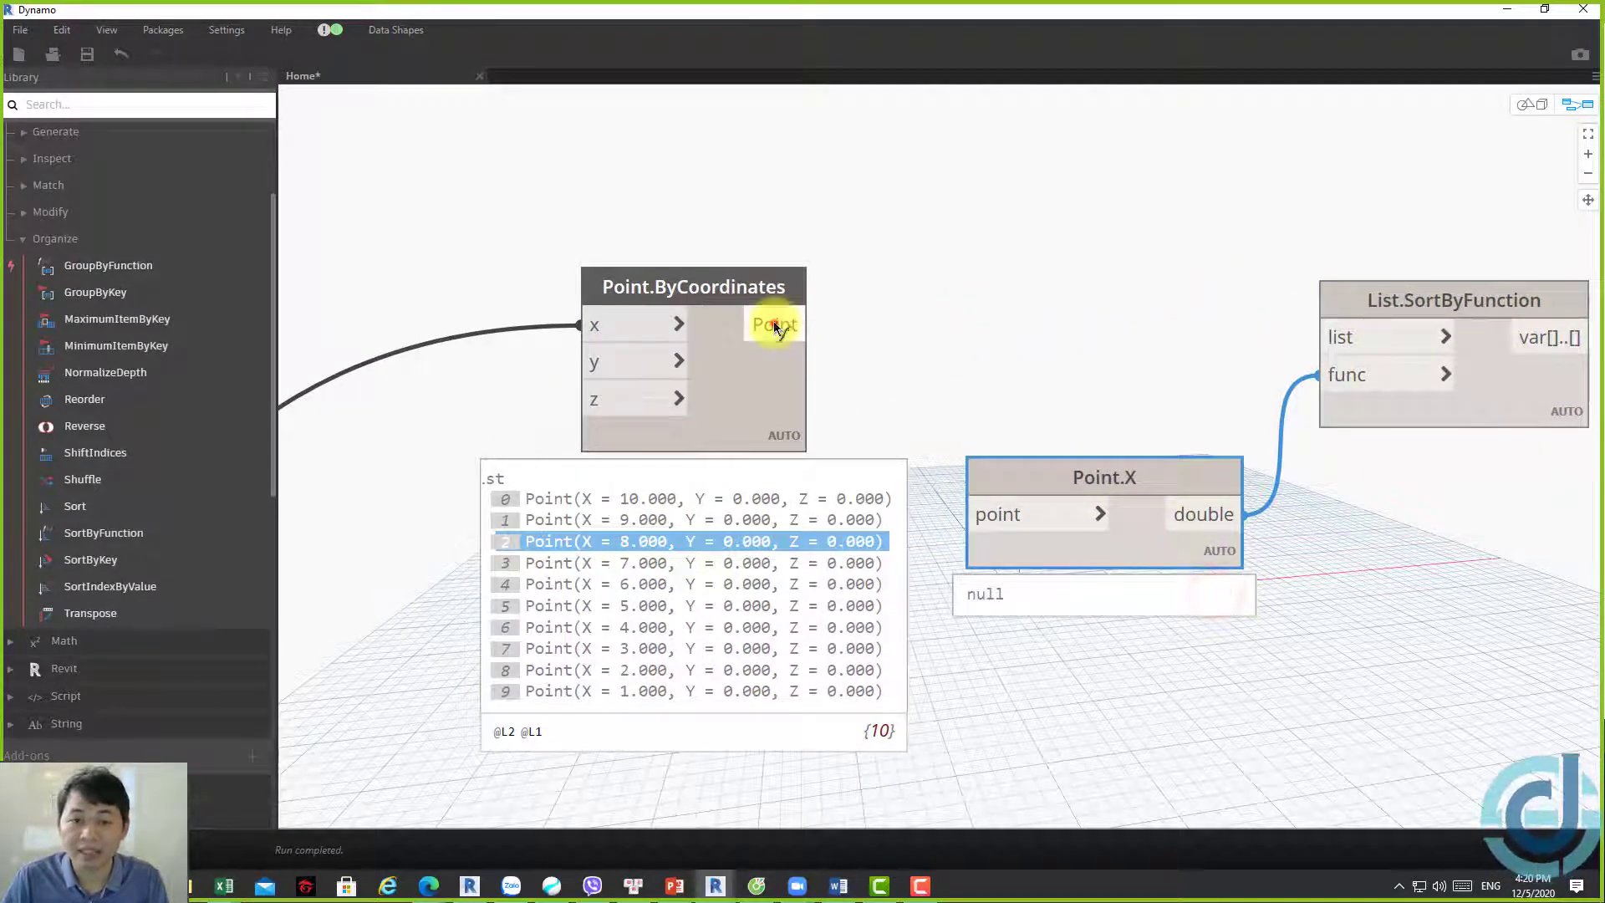
click(1336, 337)
middle_drag(1391, 413, 1212, 404)
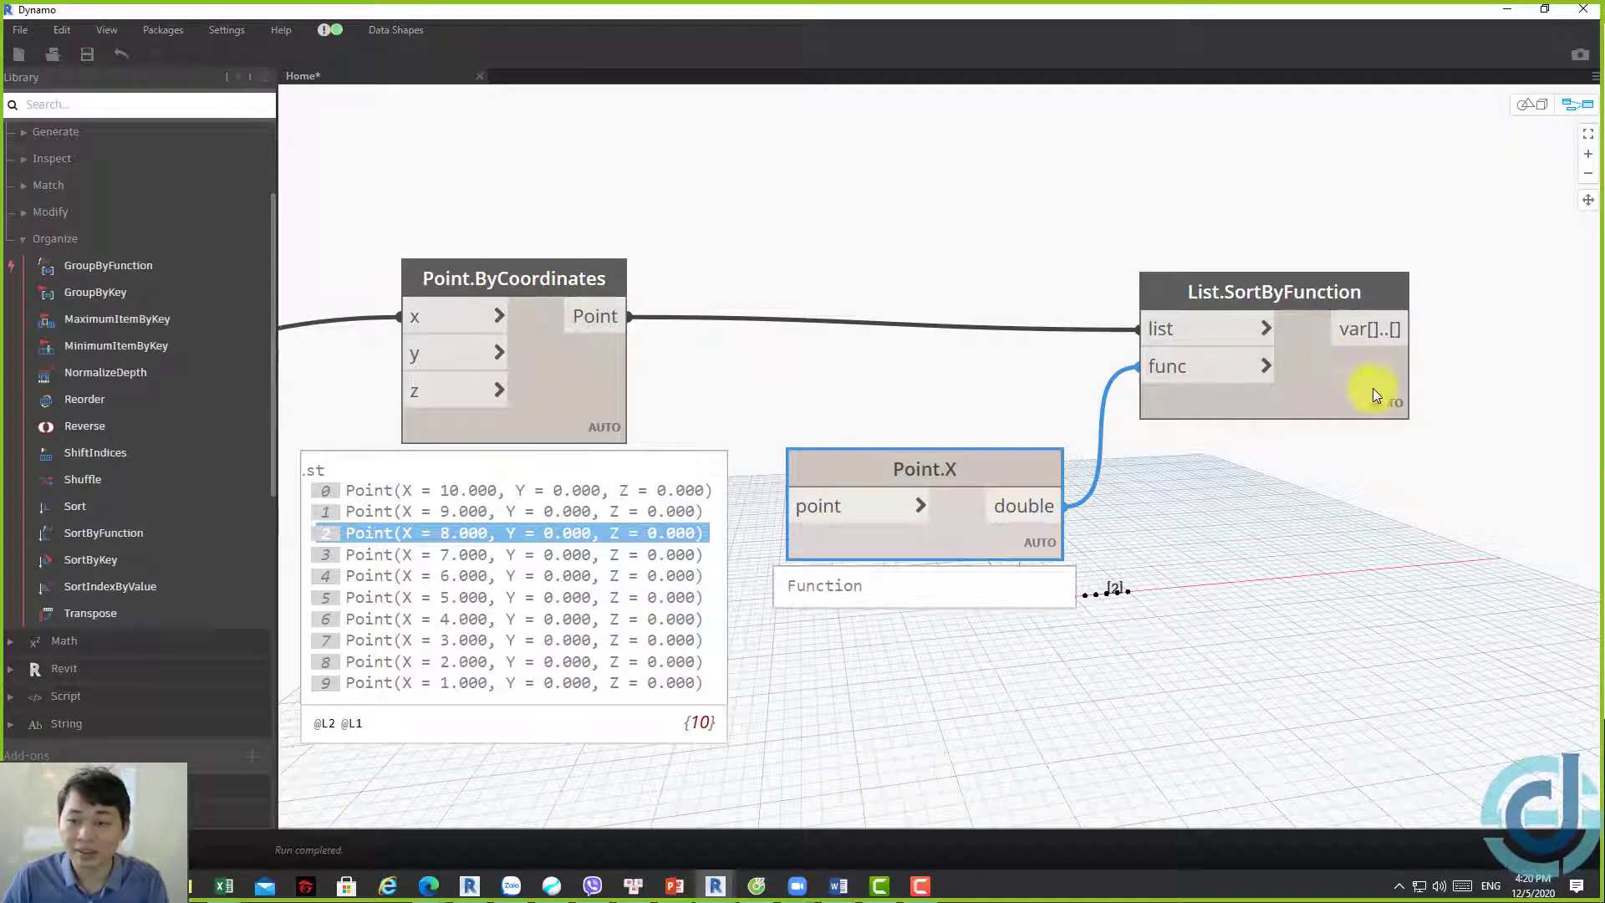
click(1375, 444)
middle_drag(1252, 384, 1150, 346)
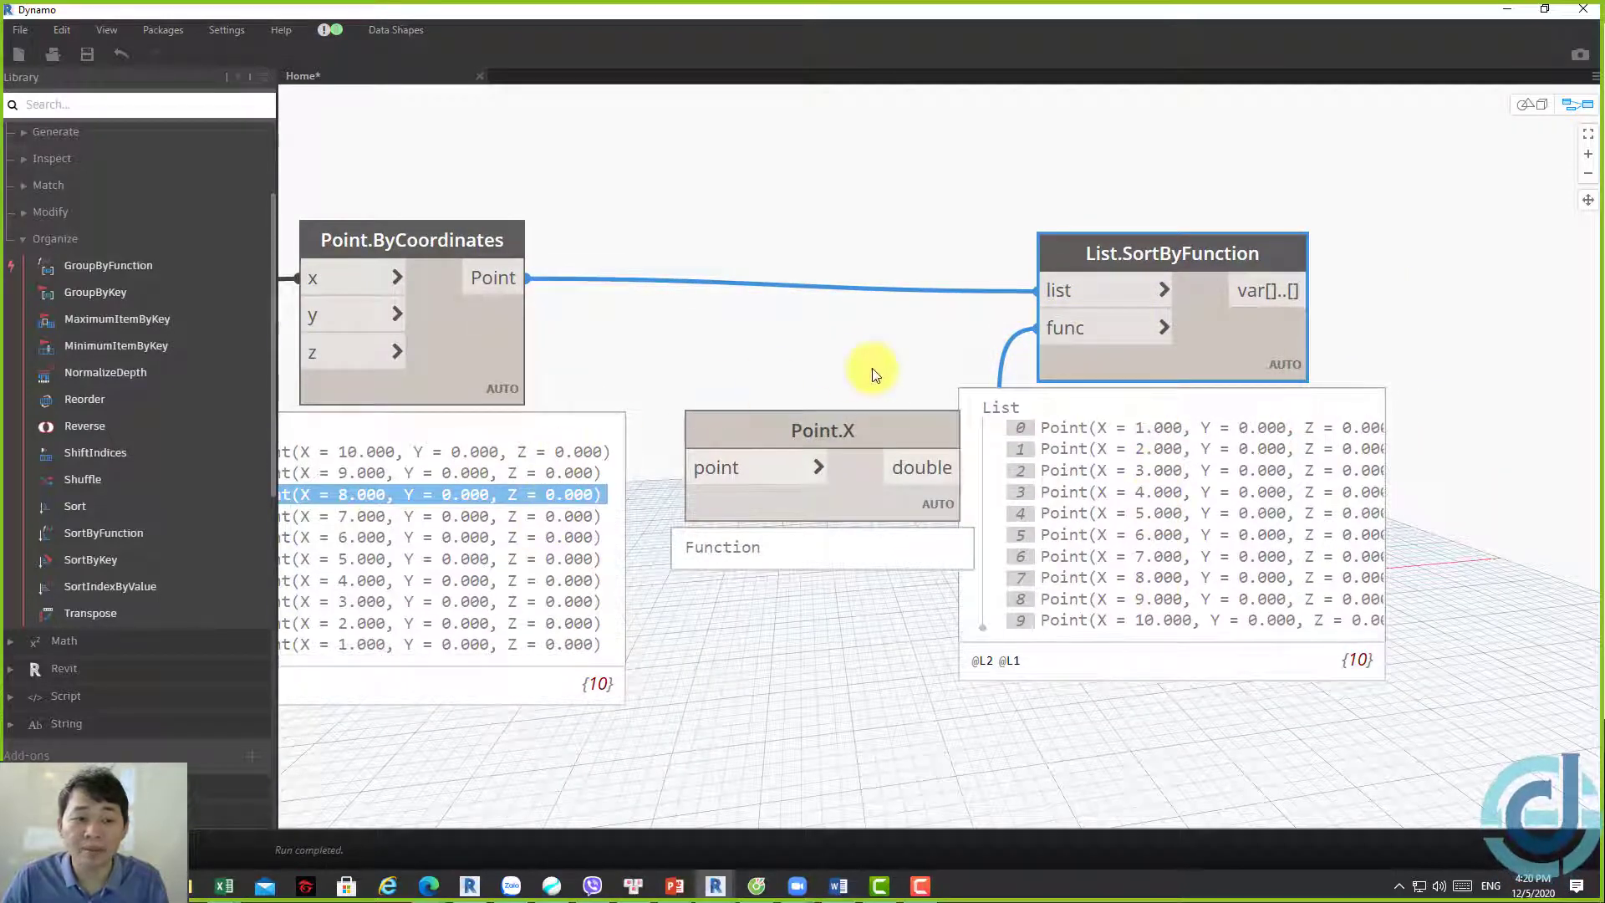
mouse_move(872, 370)
middle_down()
mouse_move(1226, 262)
mouse_move(949, 325)
middle_up()
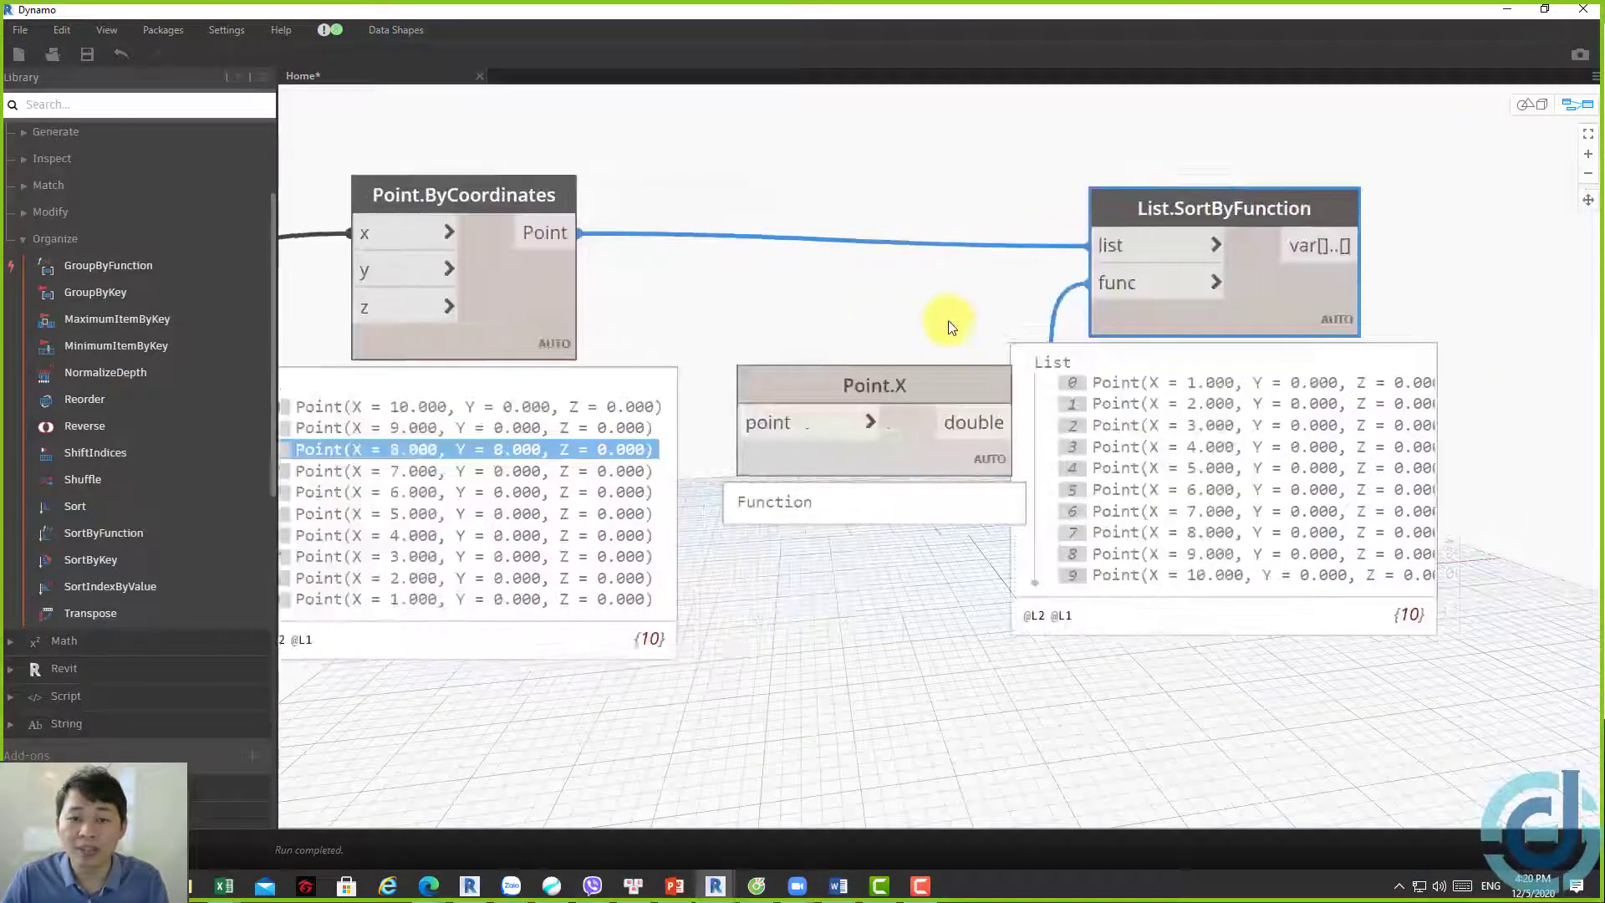
scroll(948, 326, down, 2)
Paste a copy of List.SortByKey with its Code Block into the graph
drag(905, 337, 866, 291)
middle_drag(929, 214, 1015, 268)
scroll(1015, 268, down, 3)
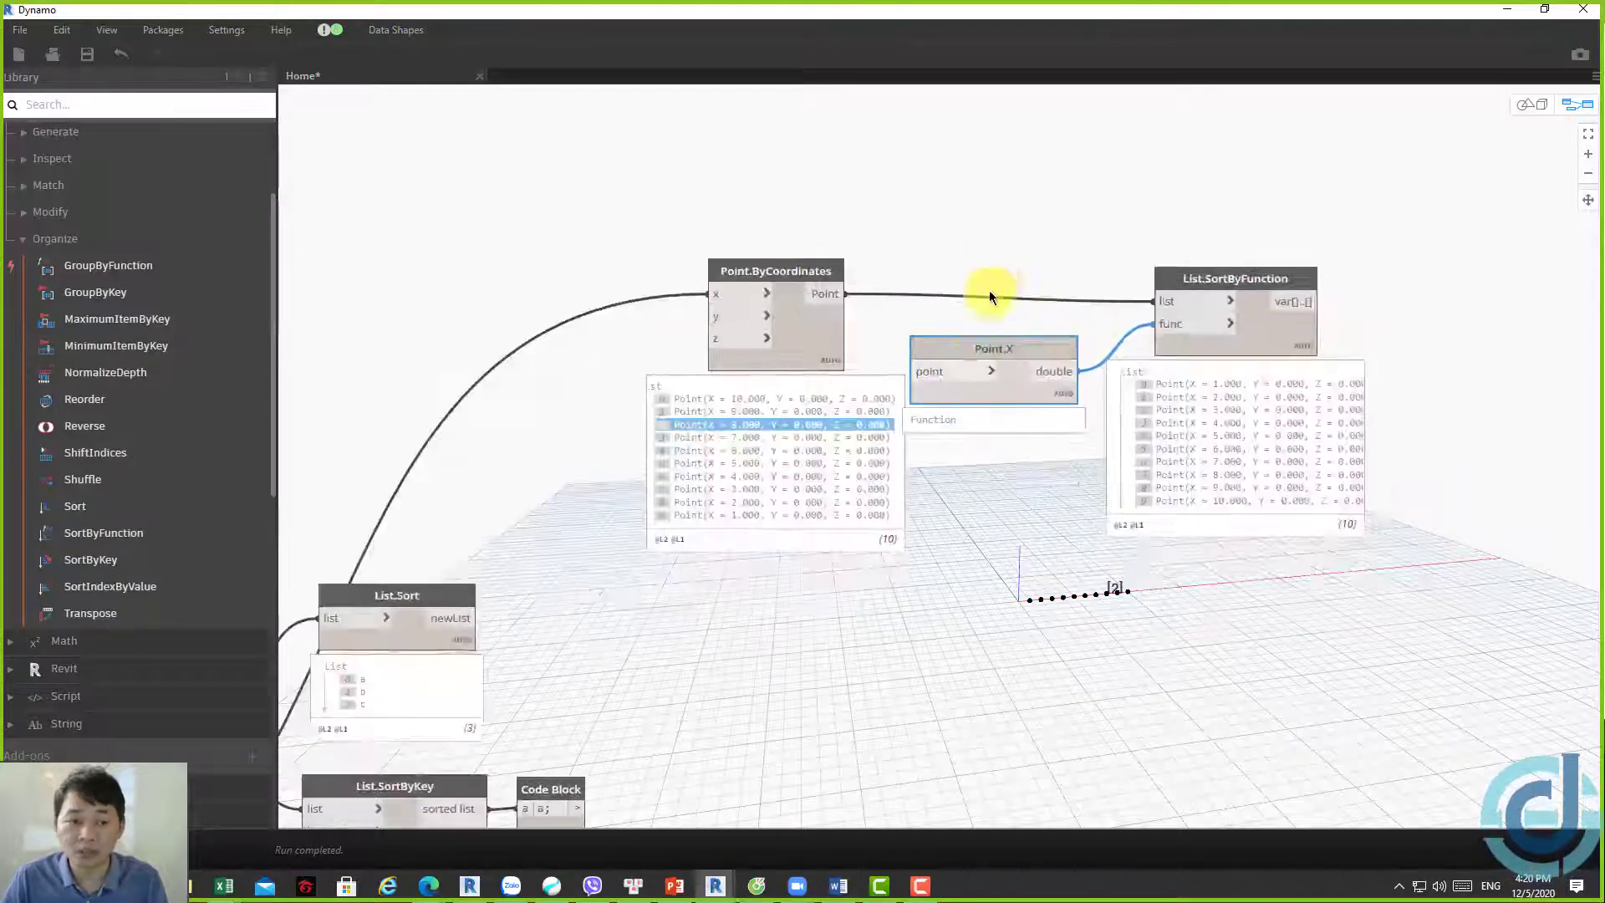
scroll(989, 297, down, 3)
scroll(734, 681, up, 1)
drag(821, 702, 597, 654)
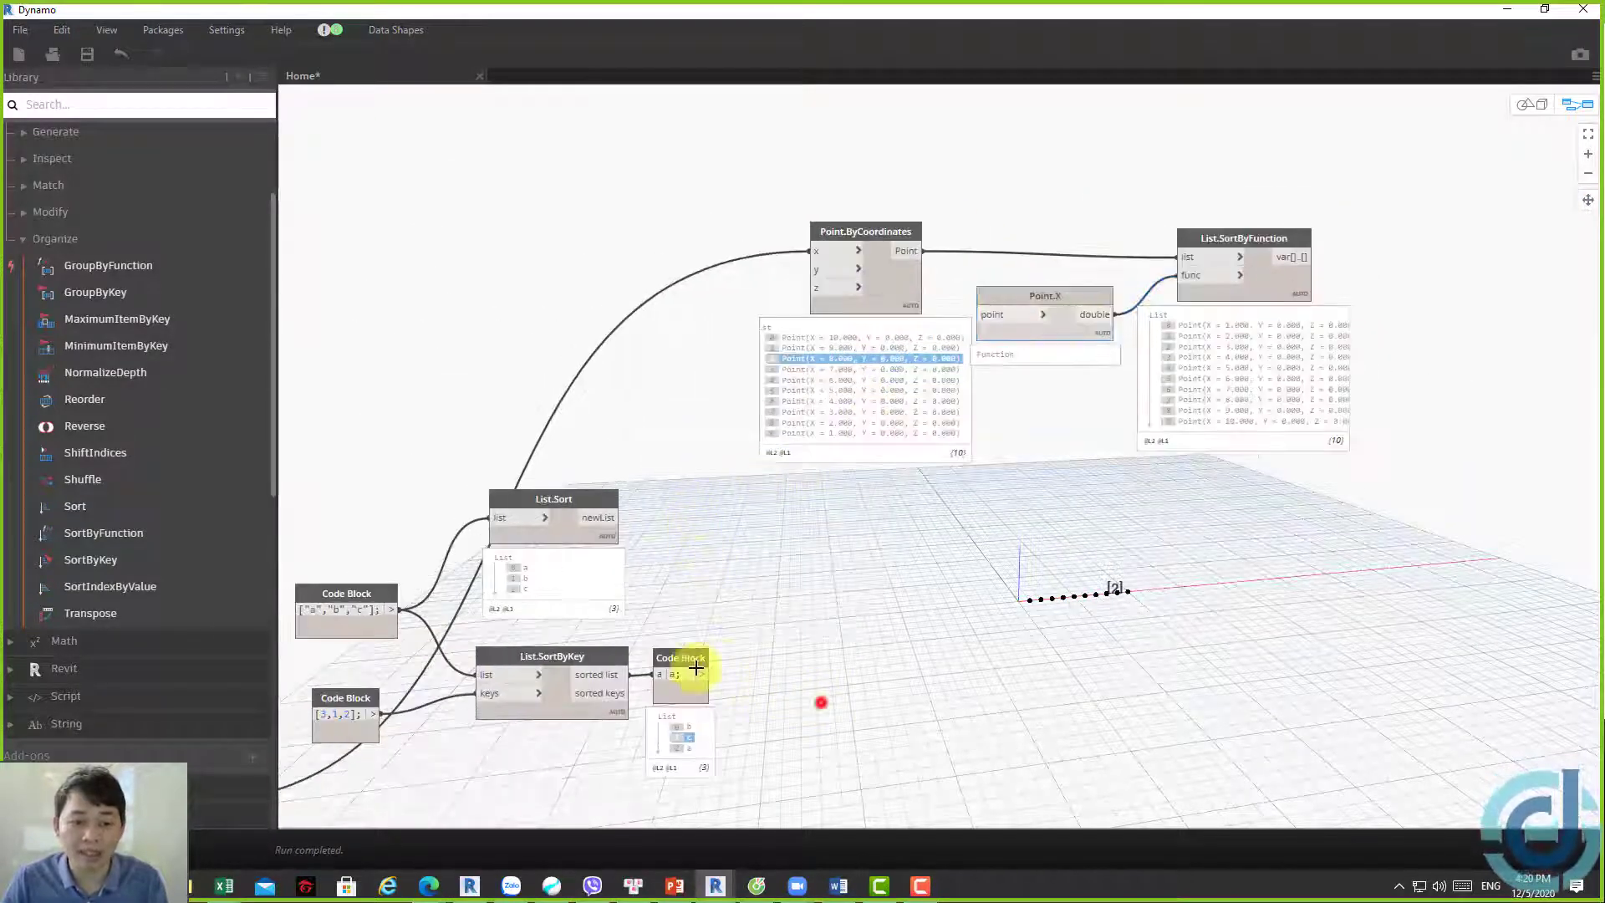
click(585, 654)
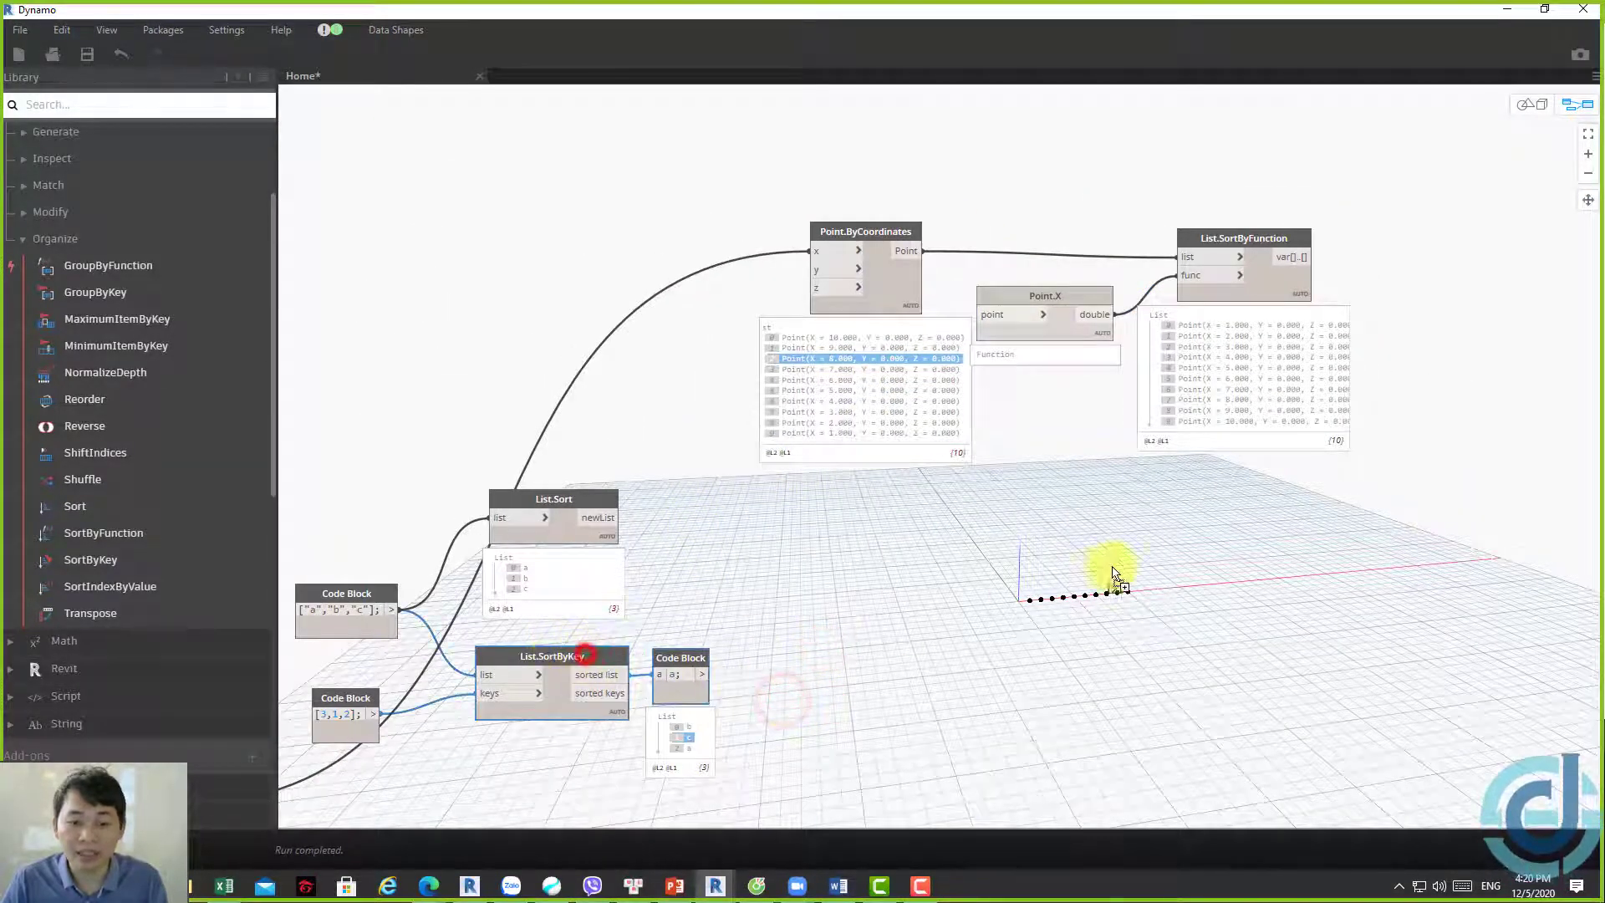
key(ctrl+v)
click(991, 550)
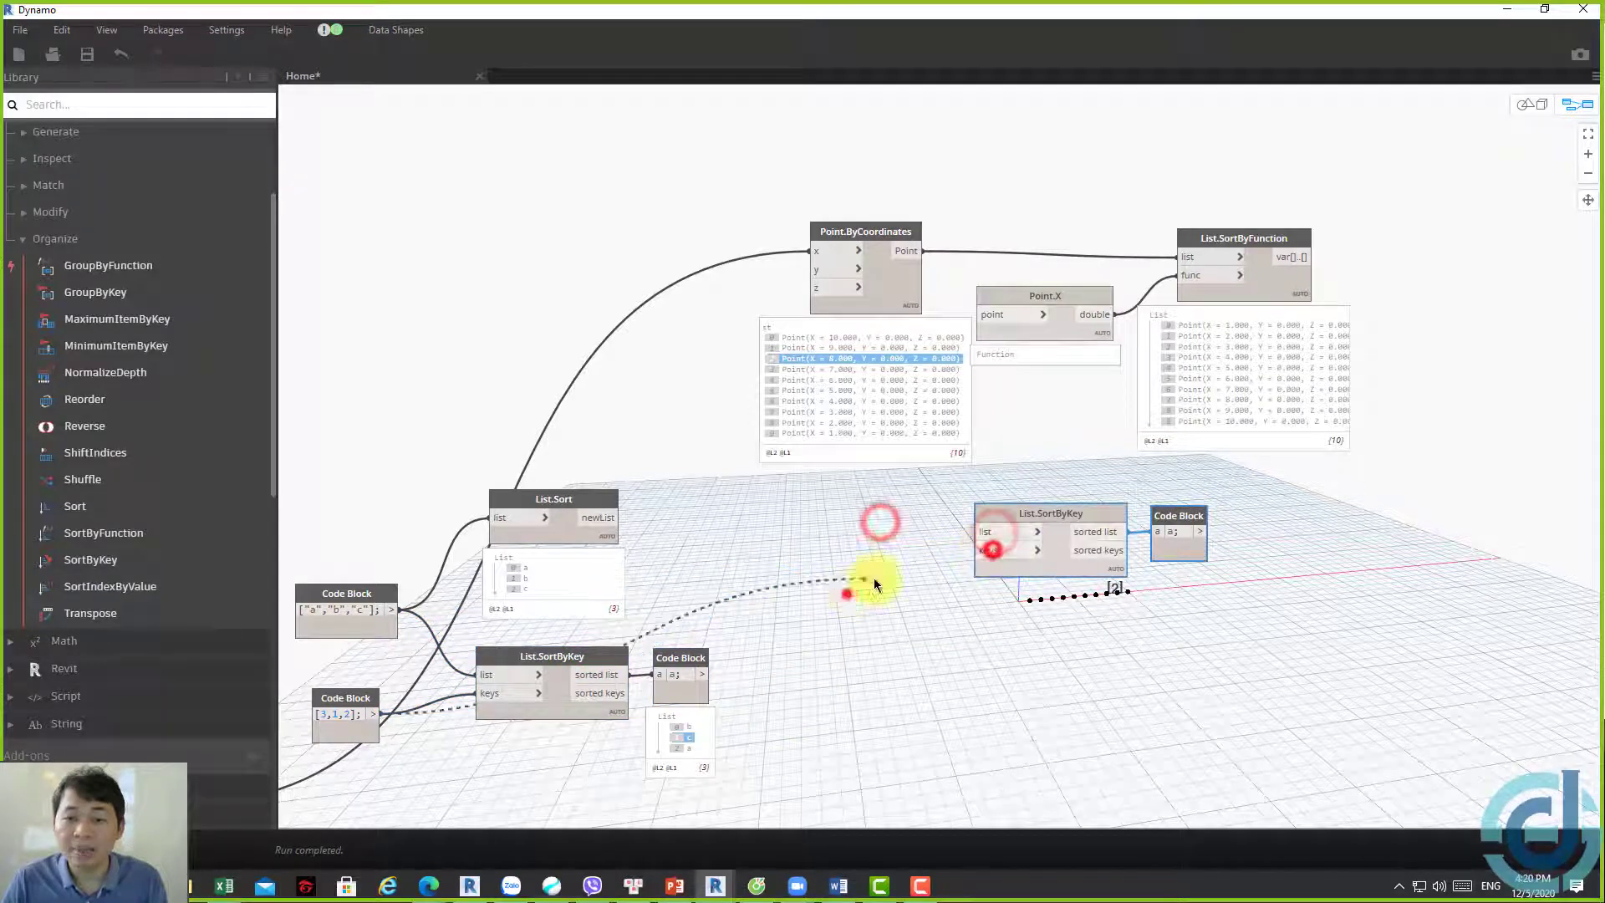
click(847, 592)
Duplicate Point.X, feed it the points and wire its X values into List.SortByKey's keys
click(1029, 297)
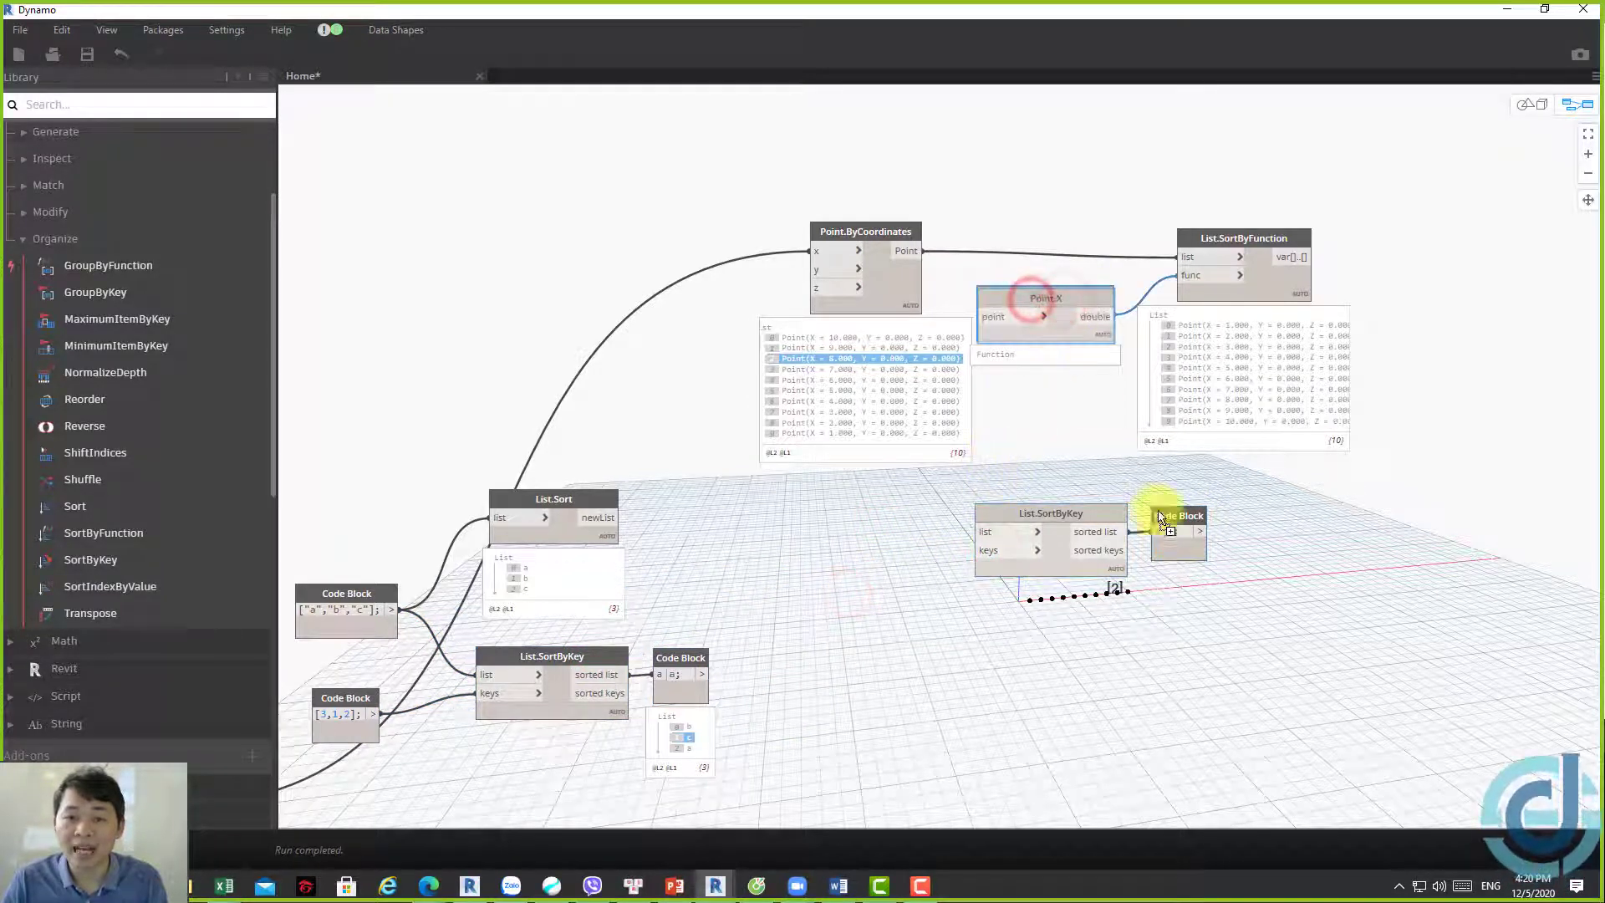
key(ctrl+c)
key(ctrl+v)
mouse_move(1312, 570)
mouse_down()
mouse_move(1075, 512)
mouse_move(1252, 576)
mouse_up()
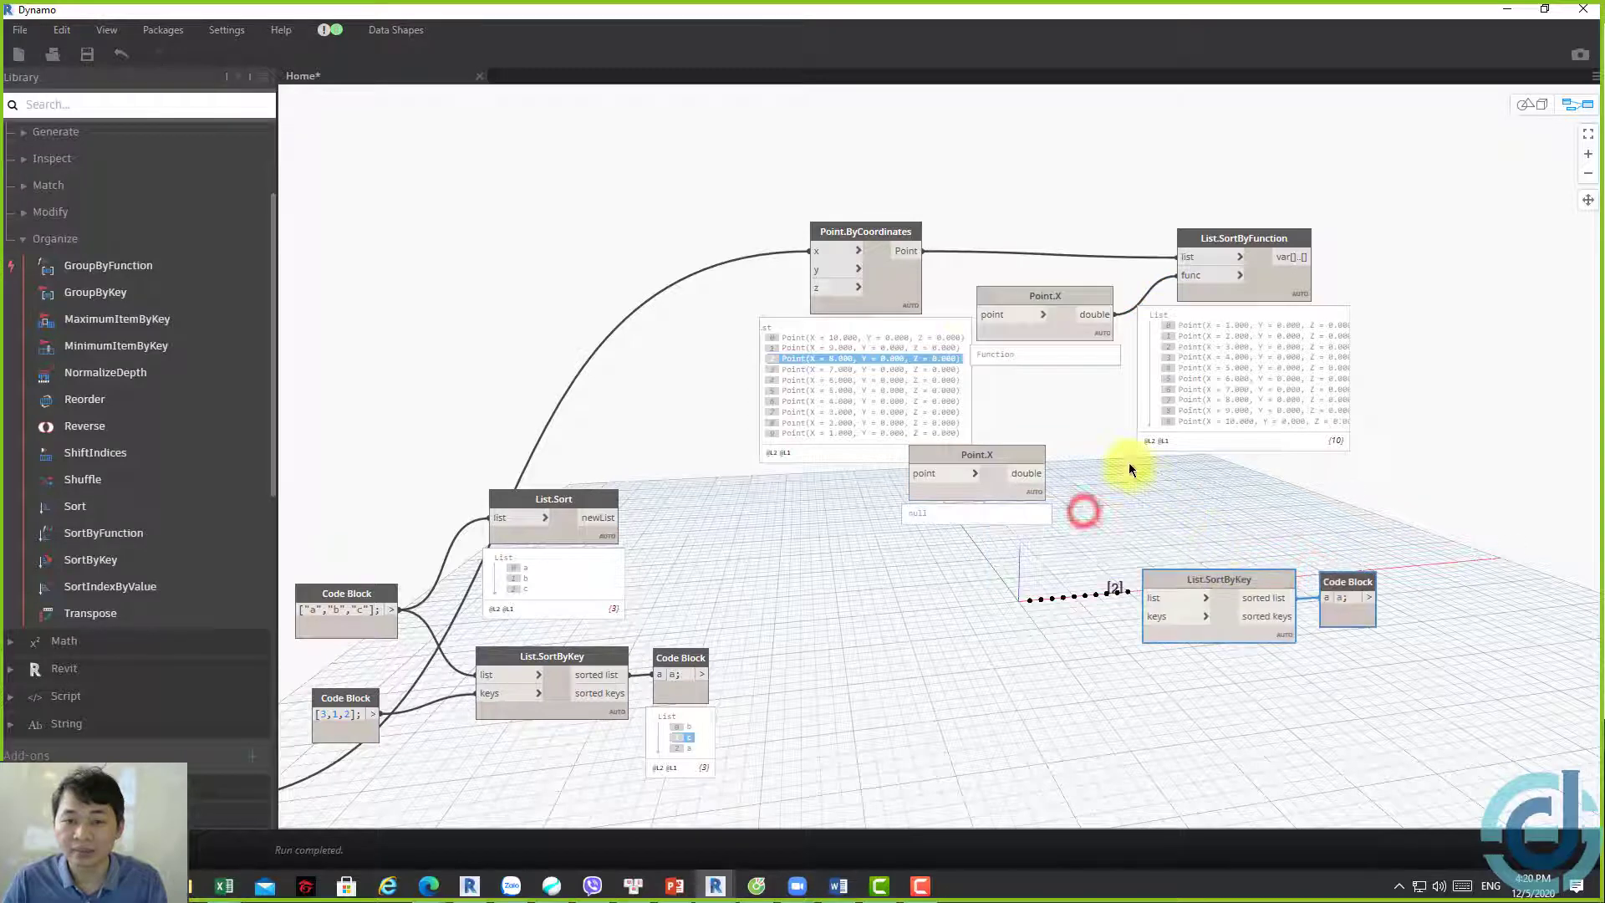
click(922, 251)
click(915, 475)
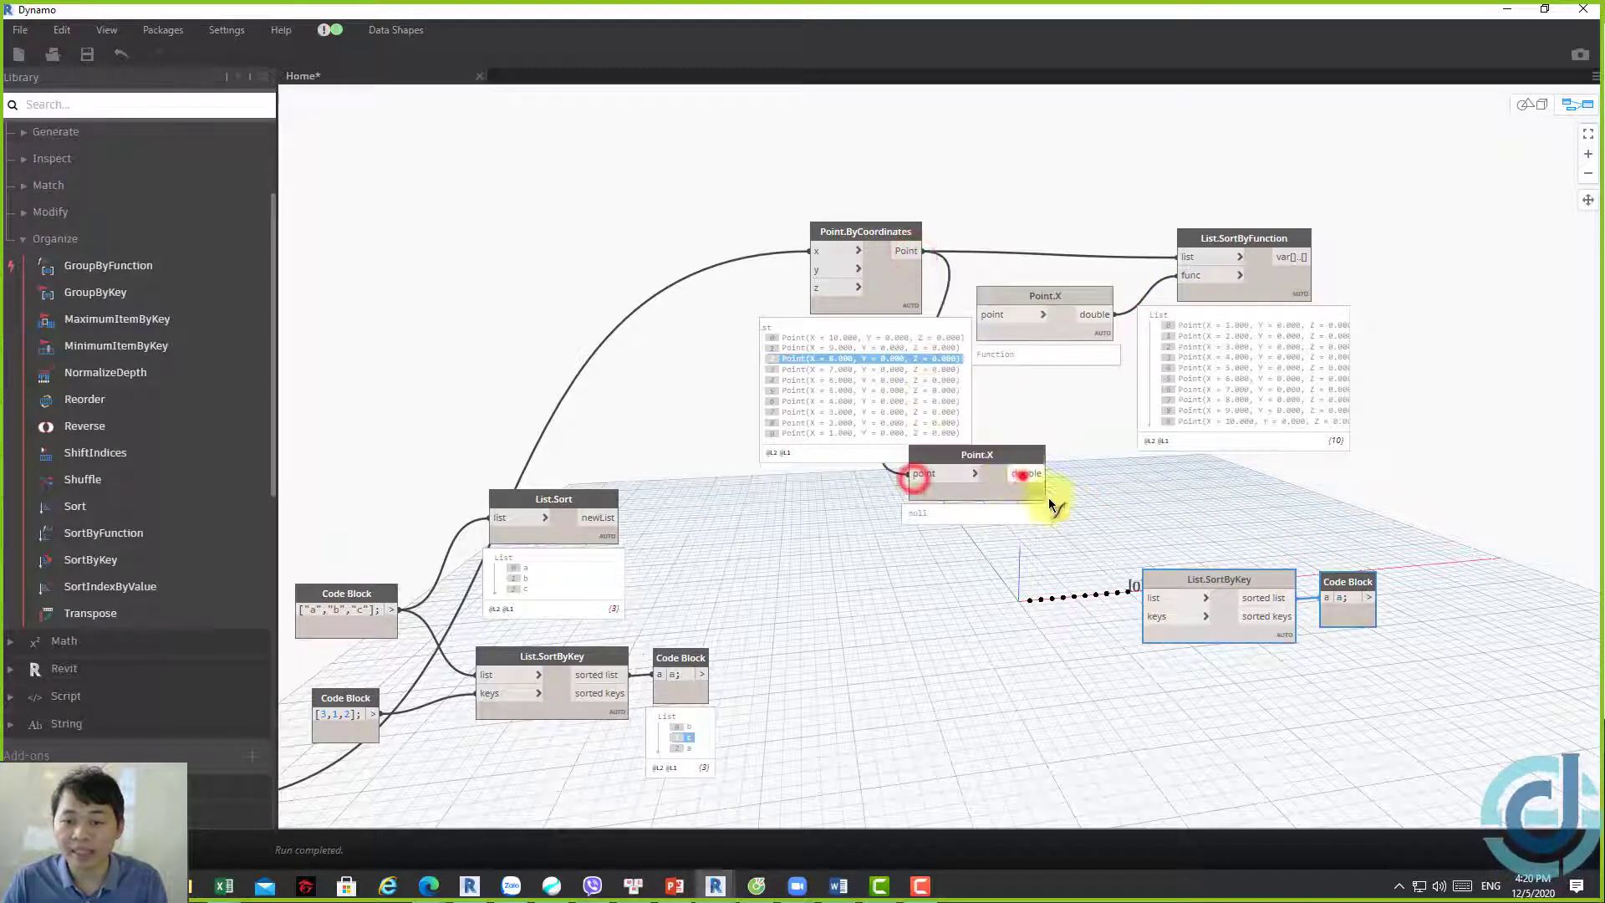
click(1024, 473)
click(1141, 616)
Feed the points into List.SortByKey's list and position it with its Code Block
drag(996, 452, 997, 549)
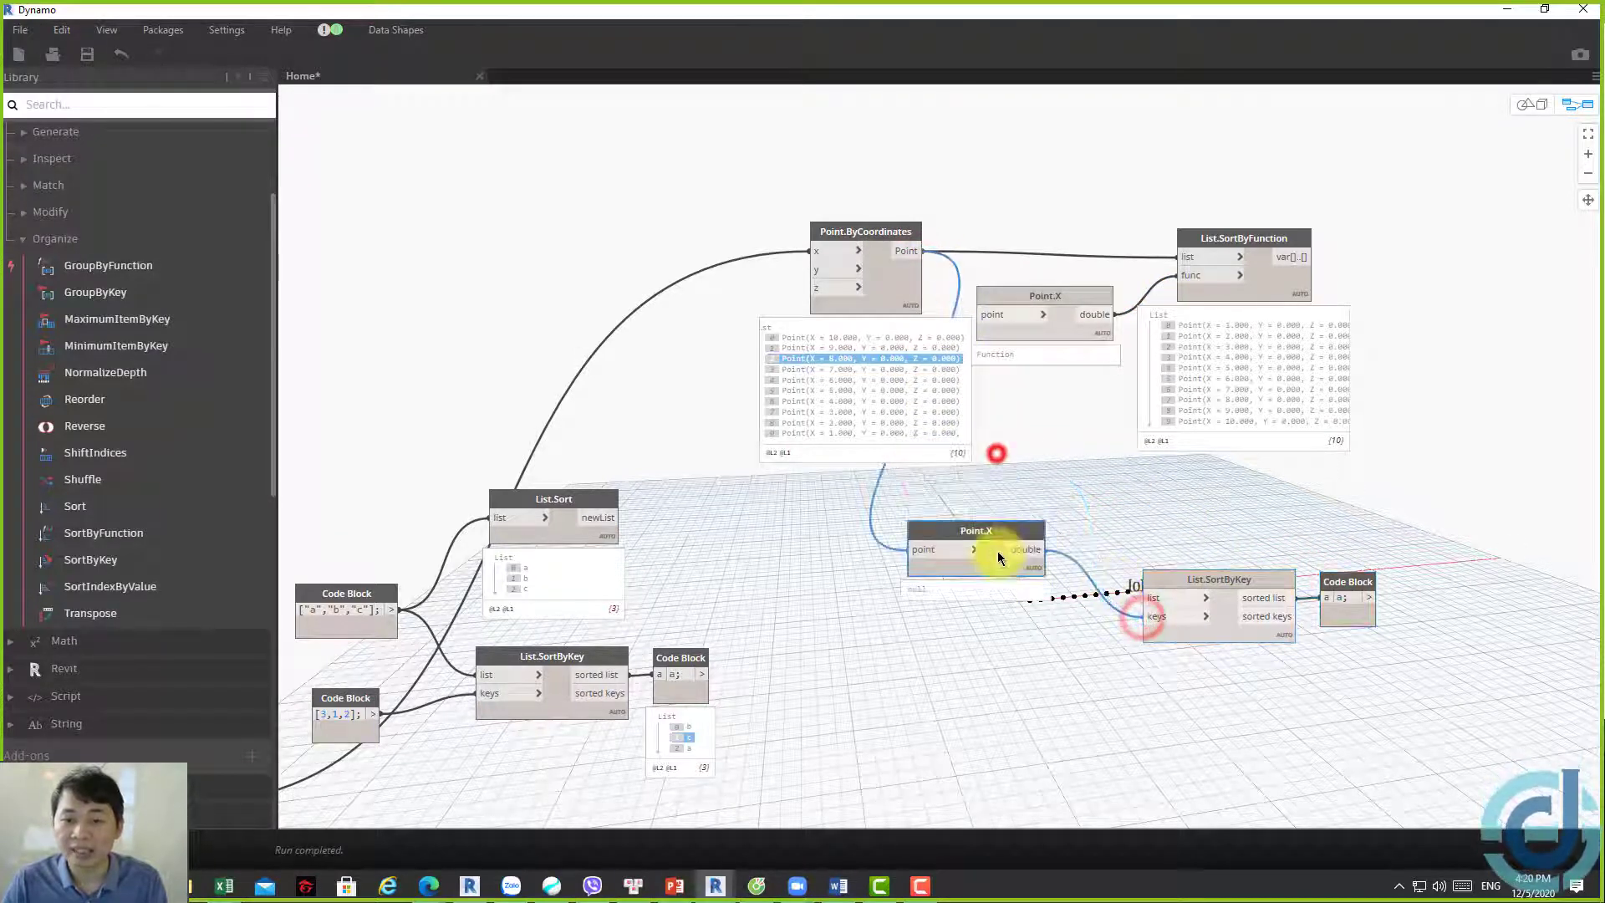
click(915, 250)
click(1146, 597)
drag(1201, 583, 1199, 503)
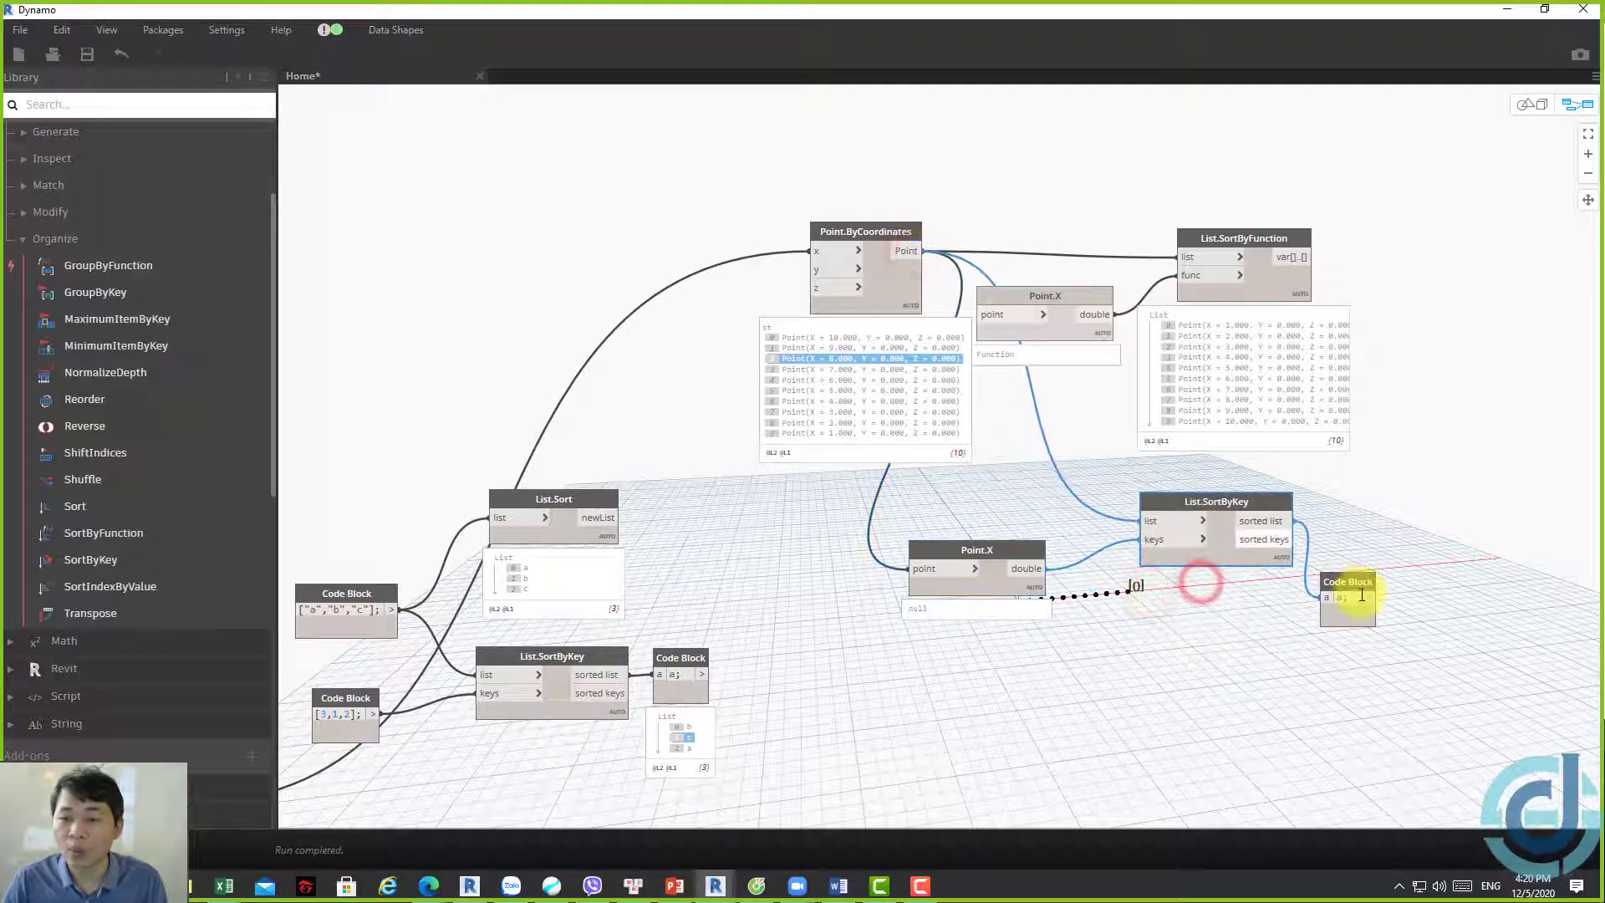
drag(1361, 591, 1369, 504)
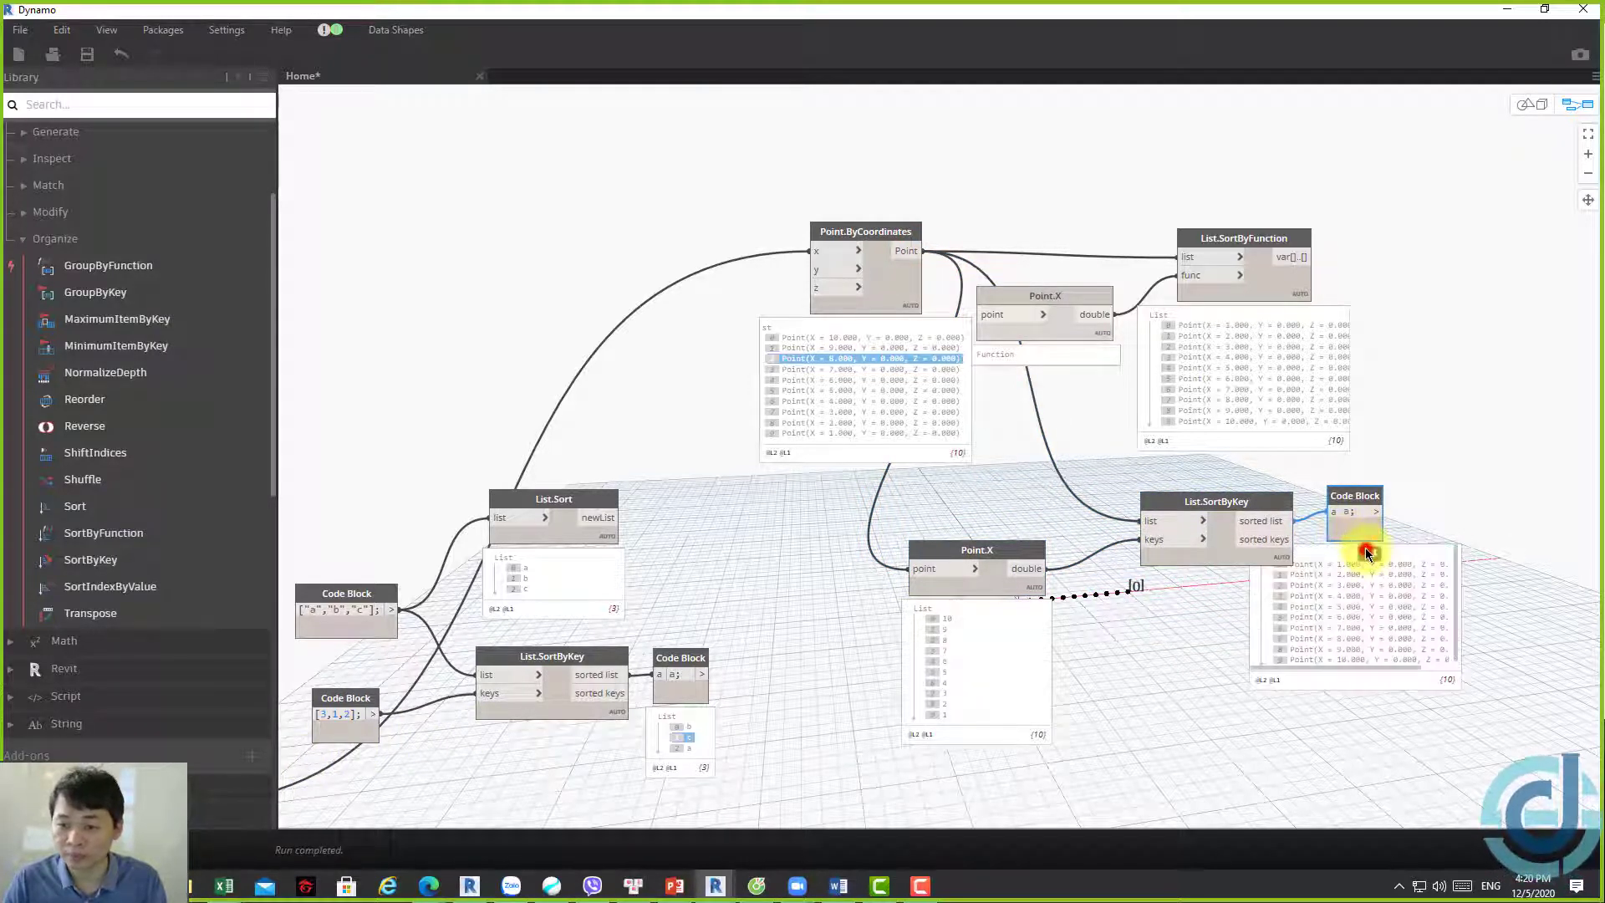
Tidy the layout, moving the Code Block and lifting the Point.X/List.SortByFunction pair upward
middle_drag(1401, 512, 1104, 487)
scroll(1103, 487, up, 2)
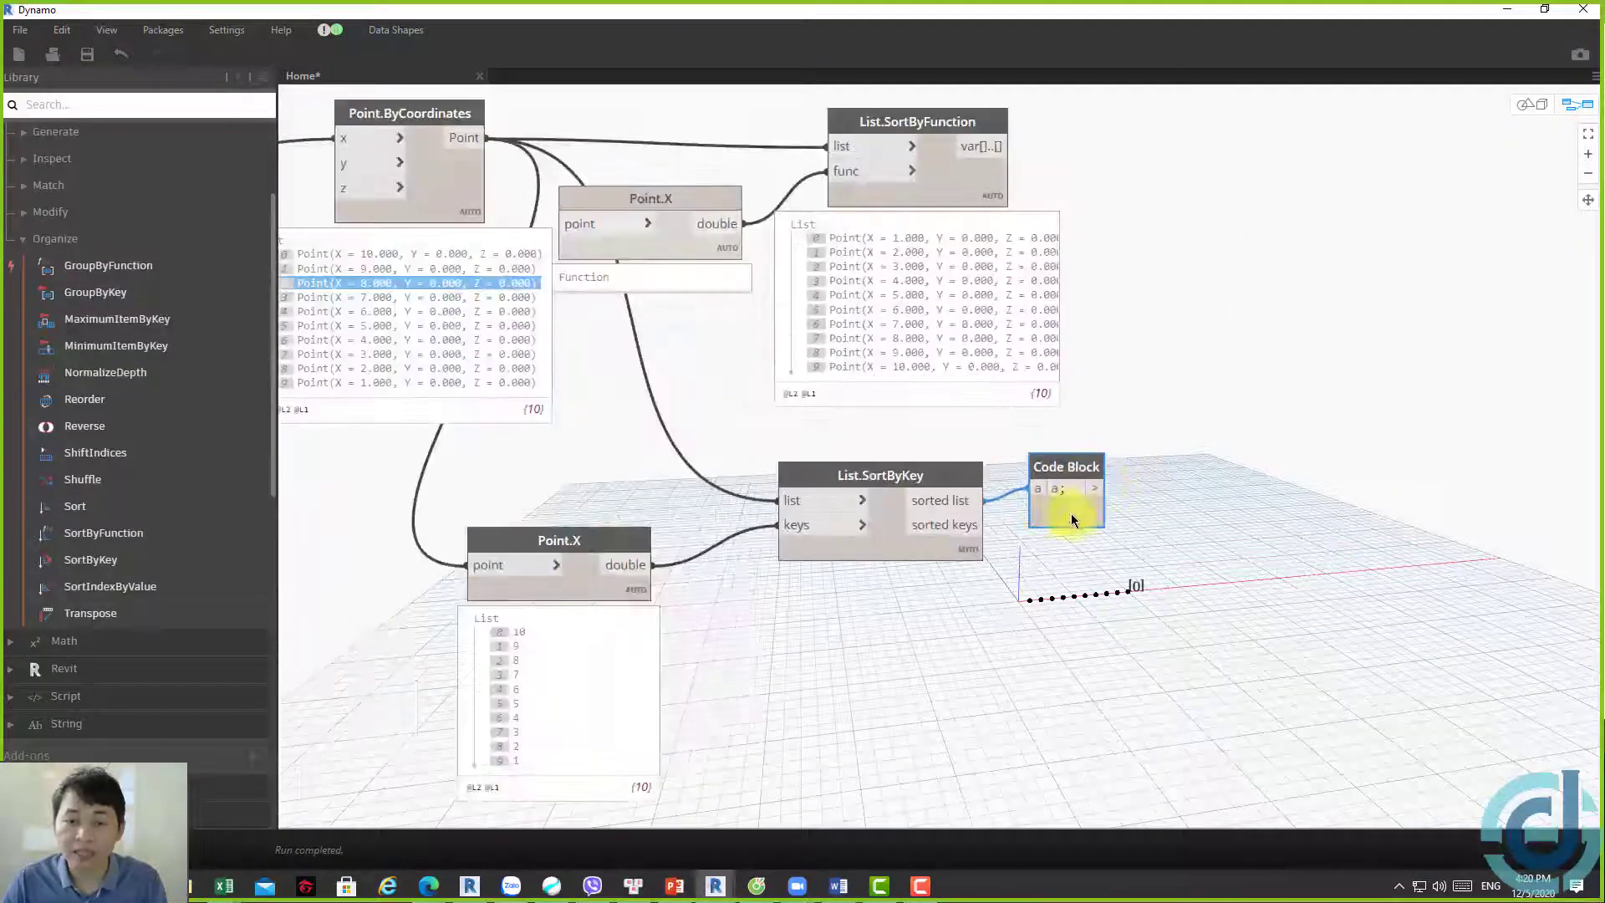
drag(1089, 505, 1202, 466)
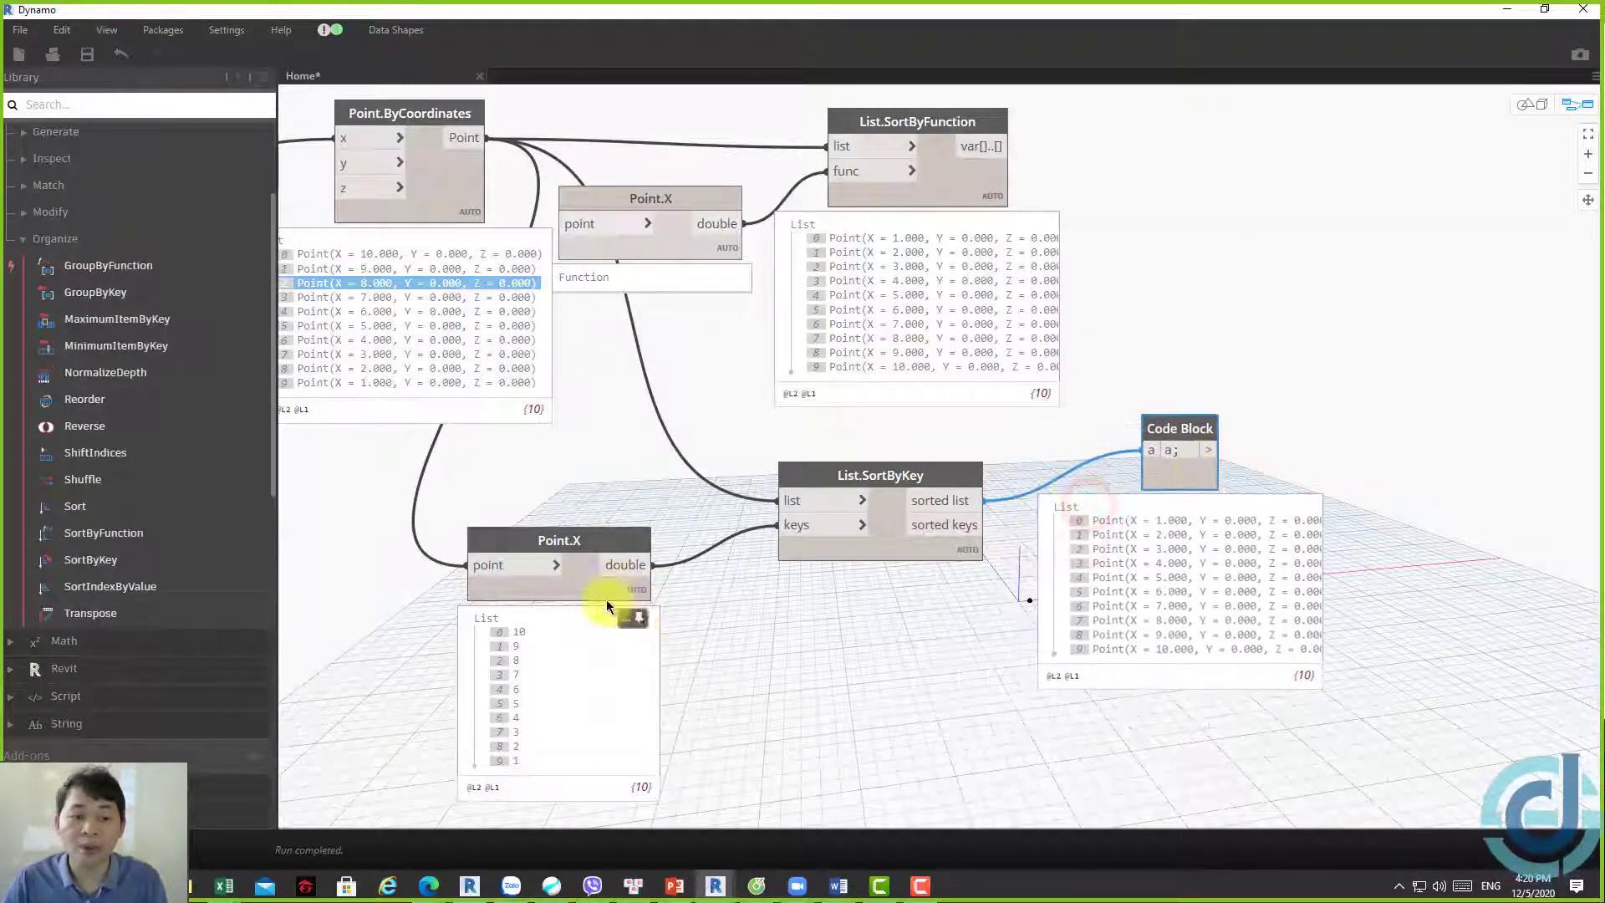
middle_drag(740, 157, 816, 260)
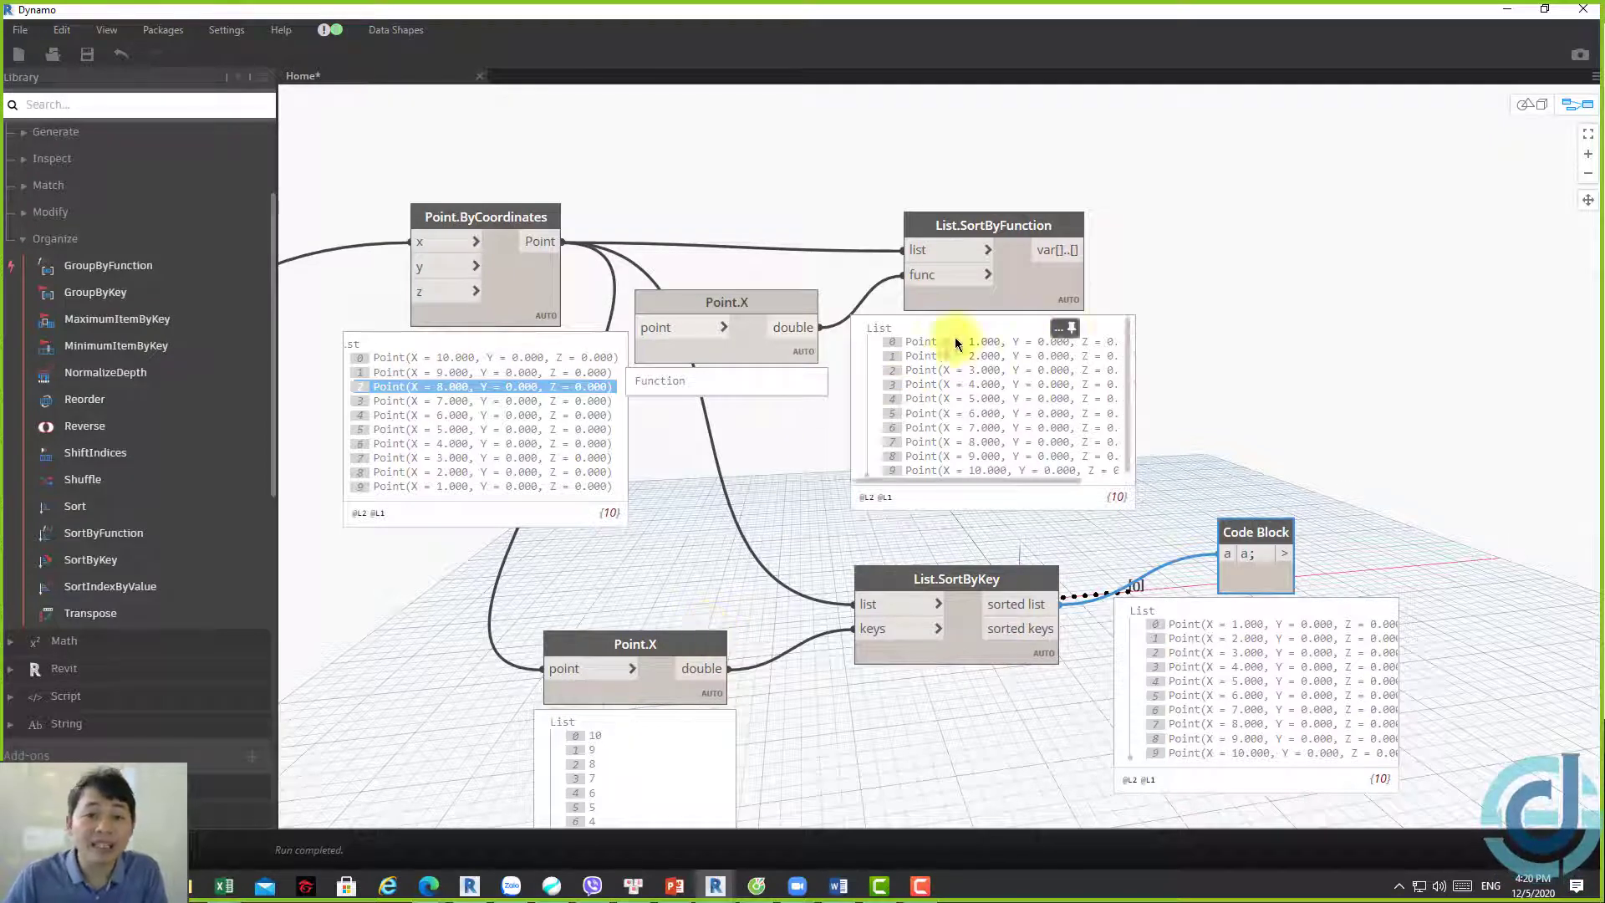
drag(1218, 351, 760, 187)
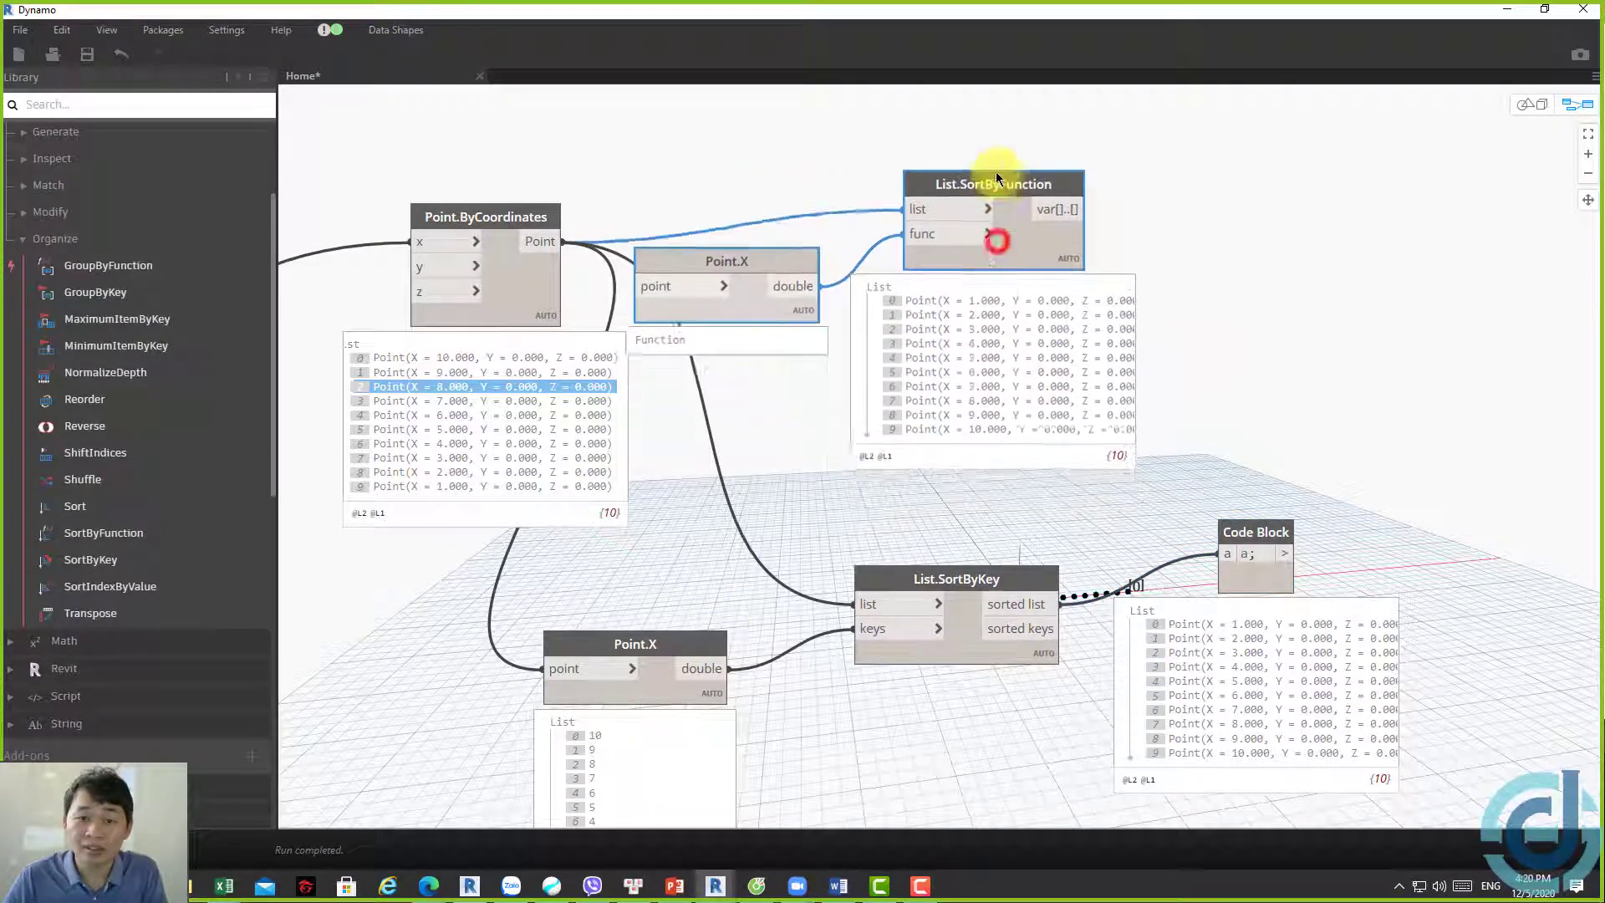
drag(995, 245, 997, 141)
middle_drag(826, 173, 972, 256)
Raise the Point.X/List.SortByFunction pair and reposition the List.SortByKey group and Point.ByCoordinates
drag(900, 284, 873, 148)
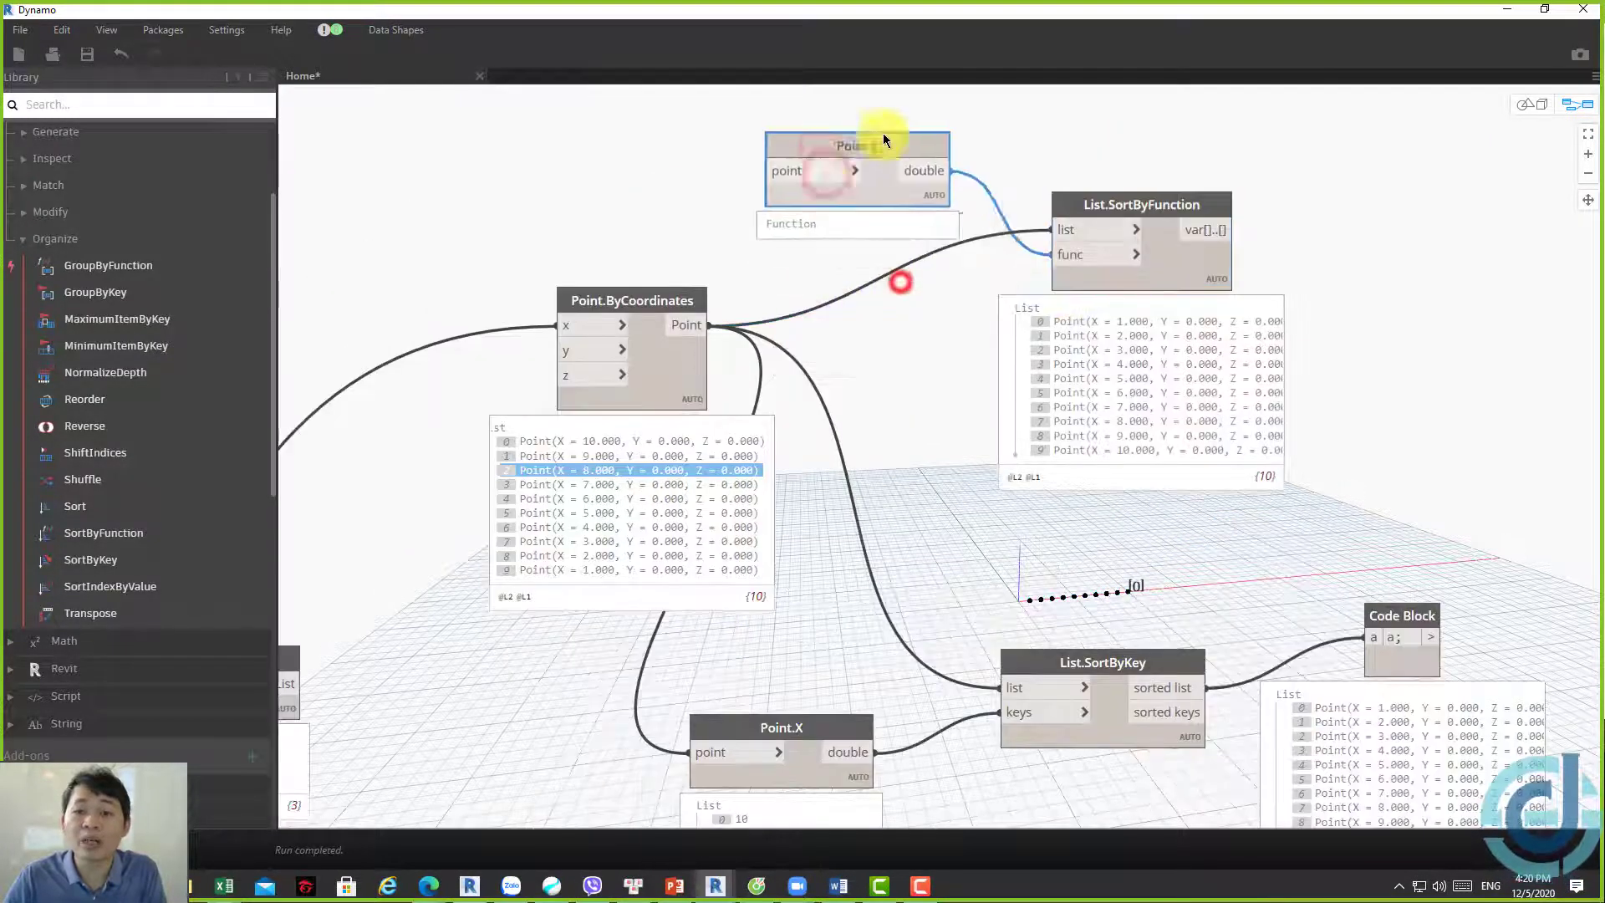
drag(1167, 204, 1116, 123)
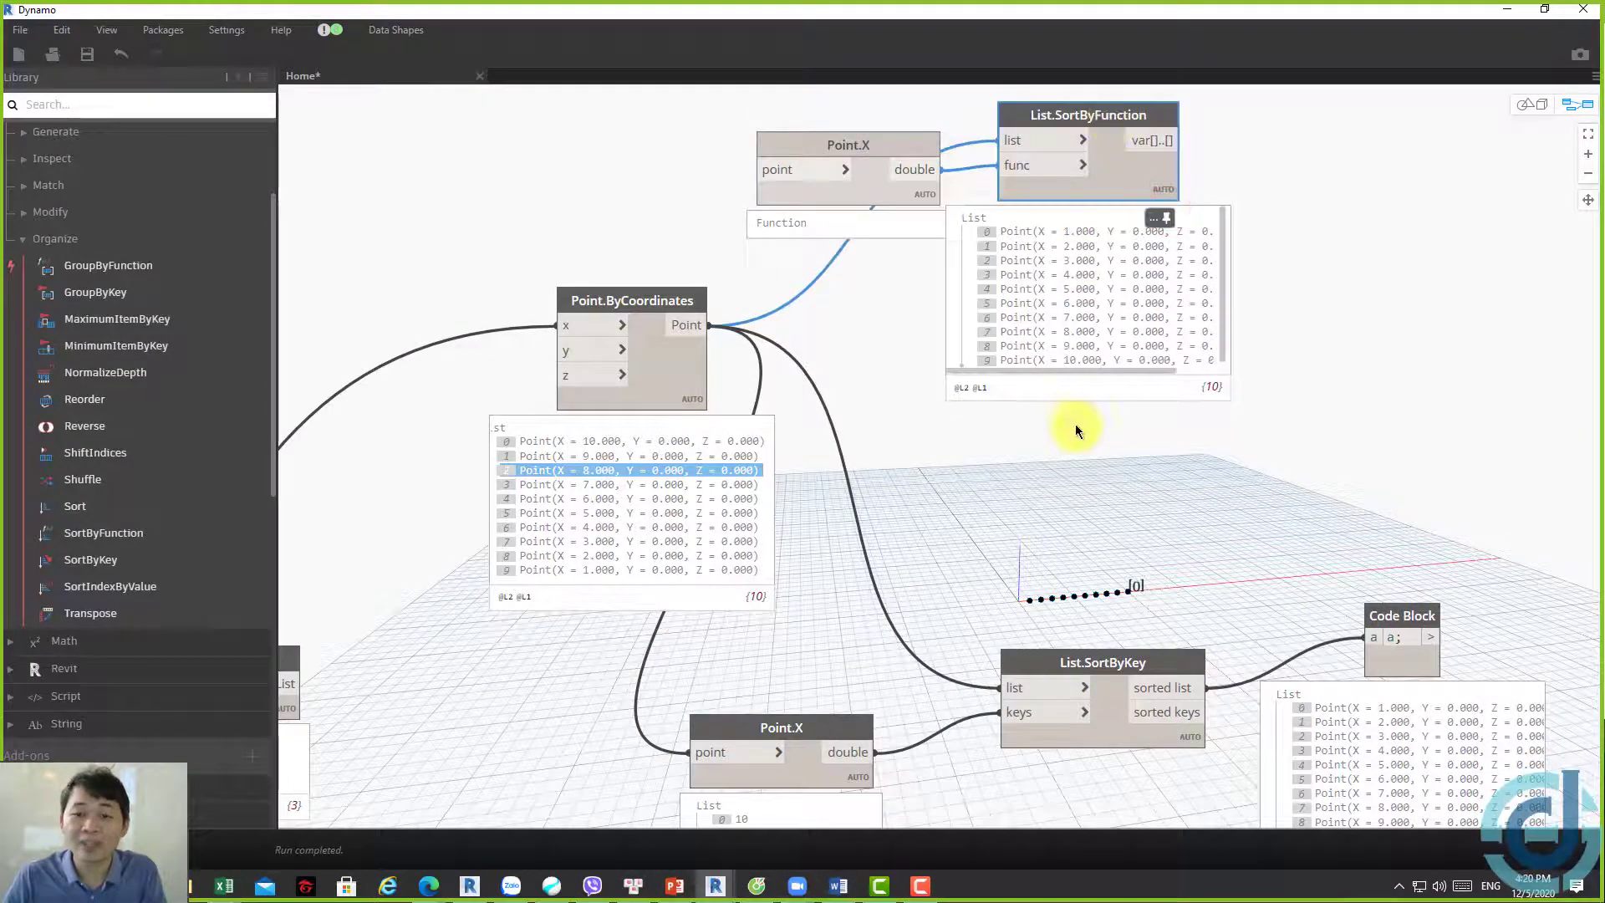
mouse_move(875, 288)
middle_down()
mouse_move(889, 338)
mouse_move(974, 85)
middle_up()
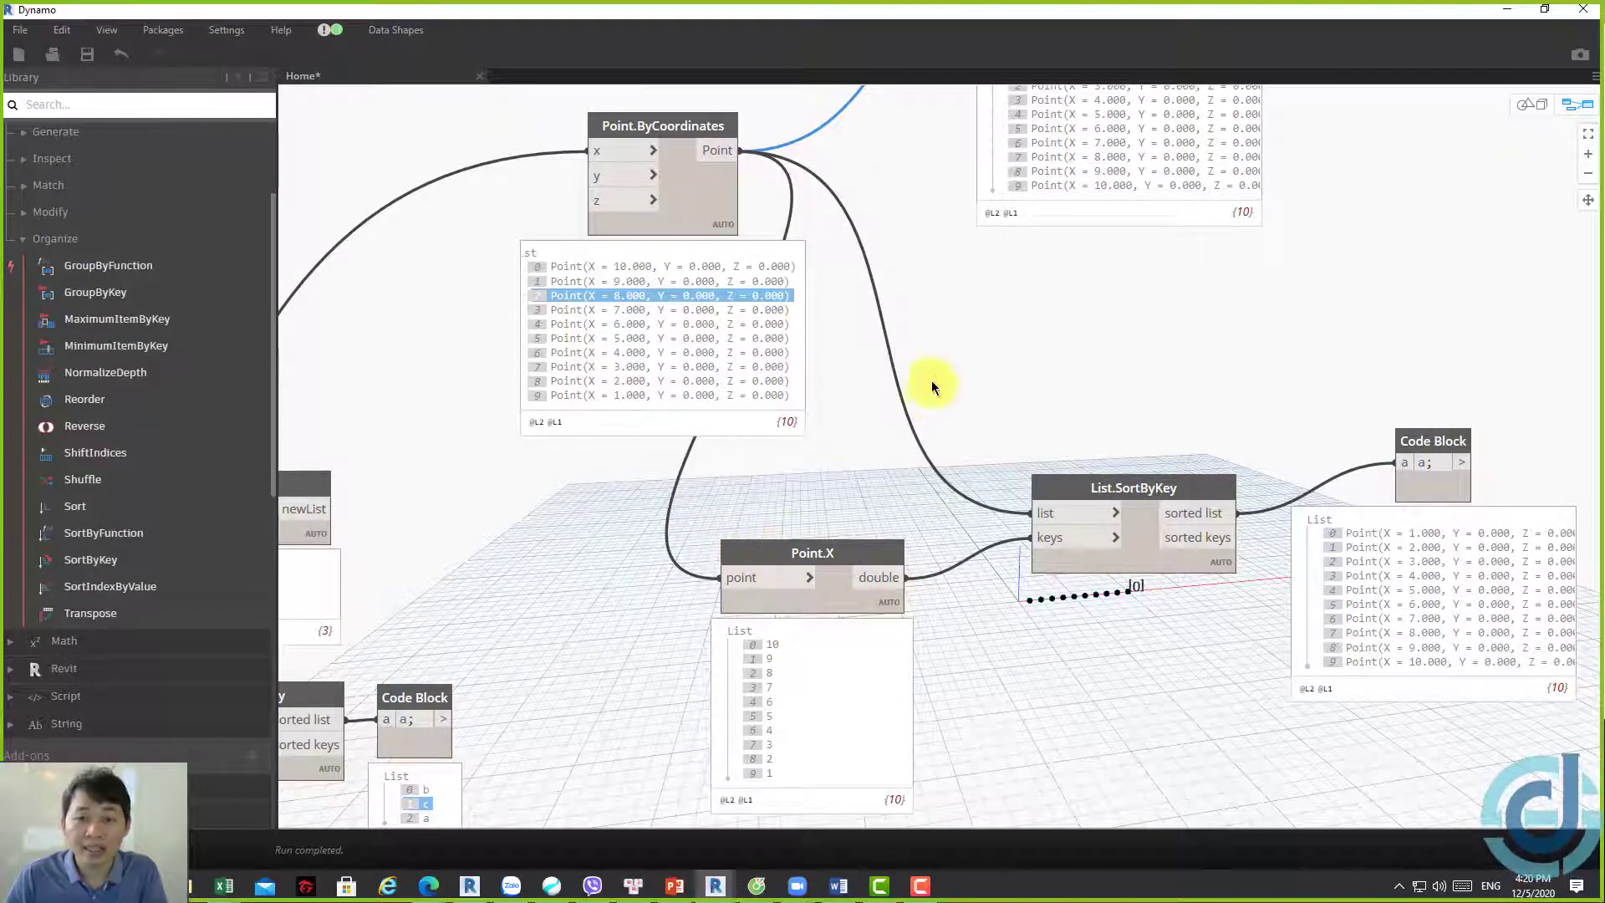
middle_drag(932, 385, 907, 627)
drag(1429, 456, 797, 132)
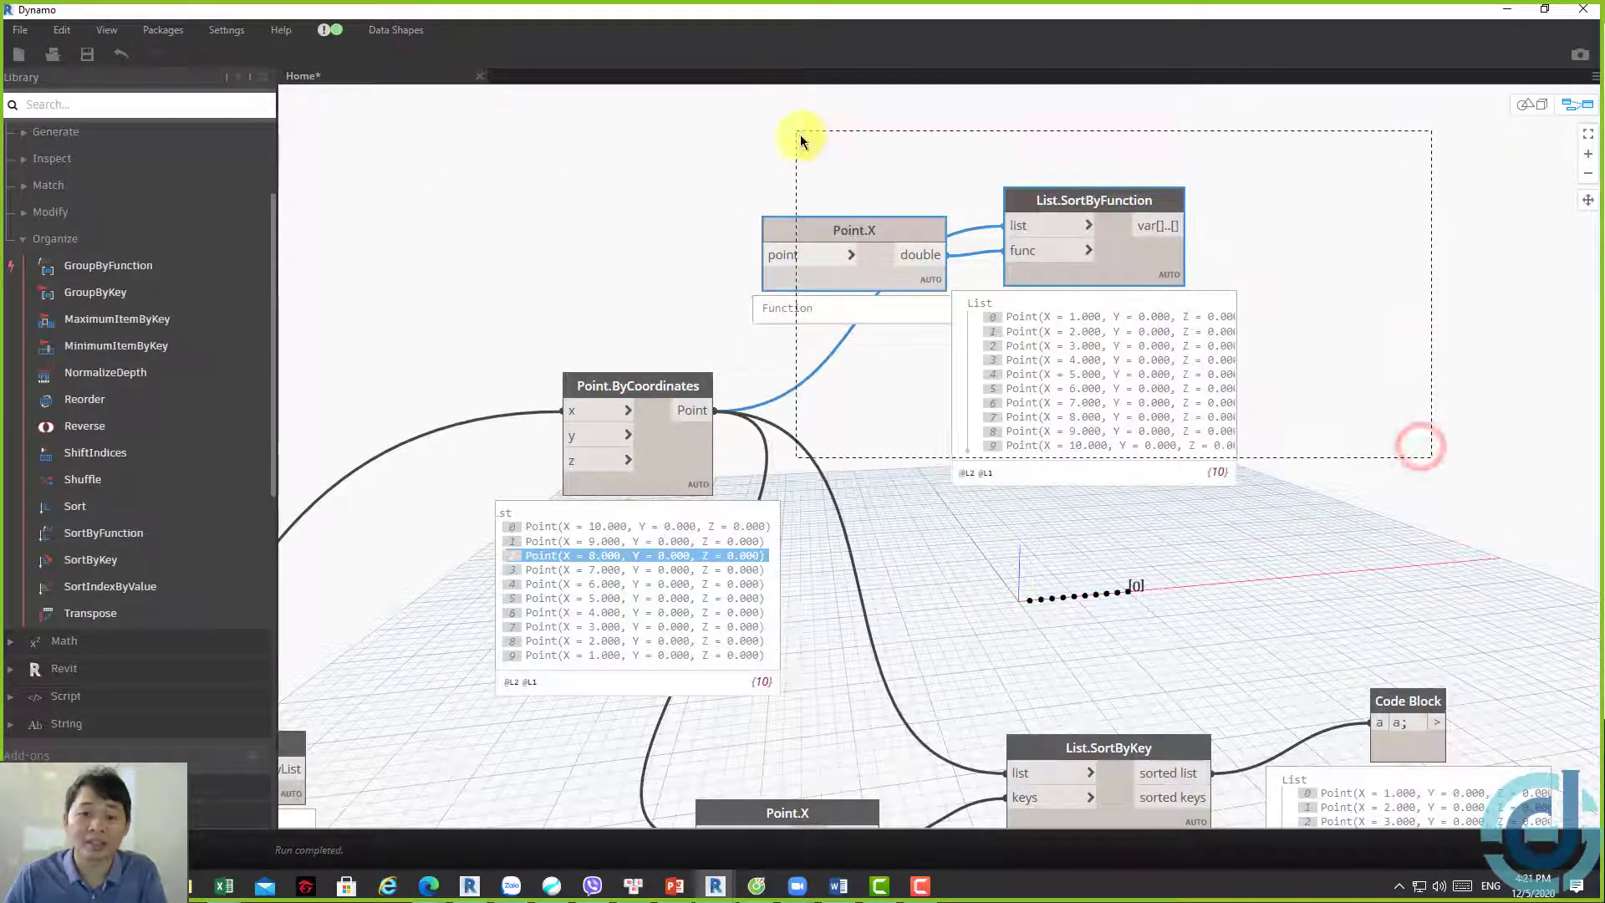
middle_drag(992, 630, 900, 305)
mouse_move(1449, 748)
mouse_down()
mouse_move(816, 356)
mouse_move(724, 348)
mouse_up()
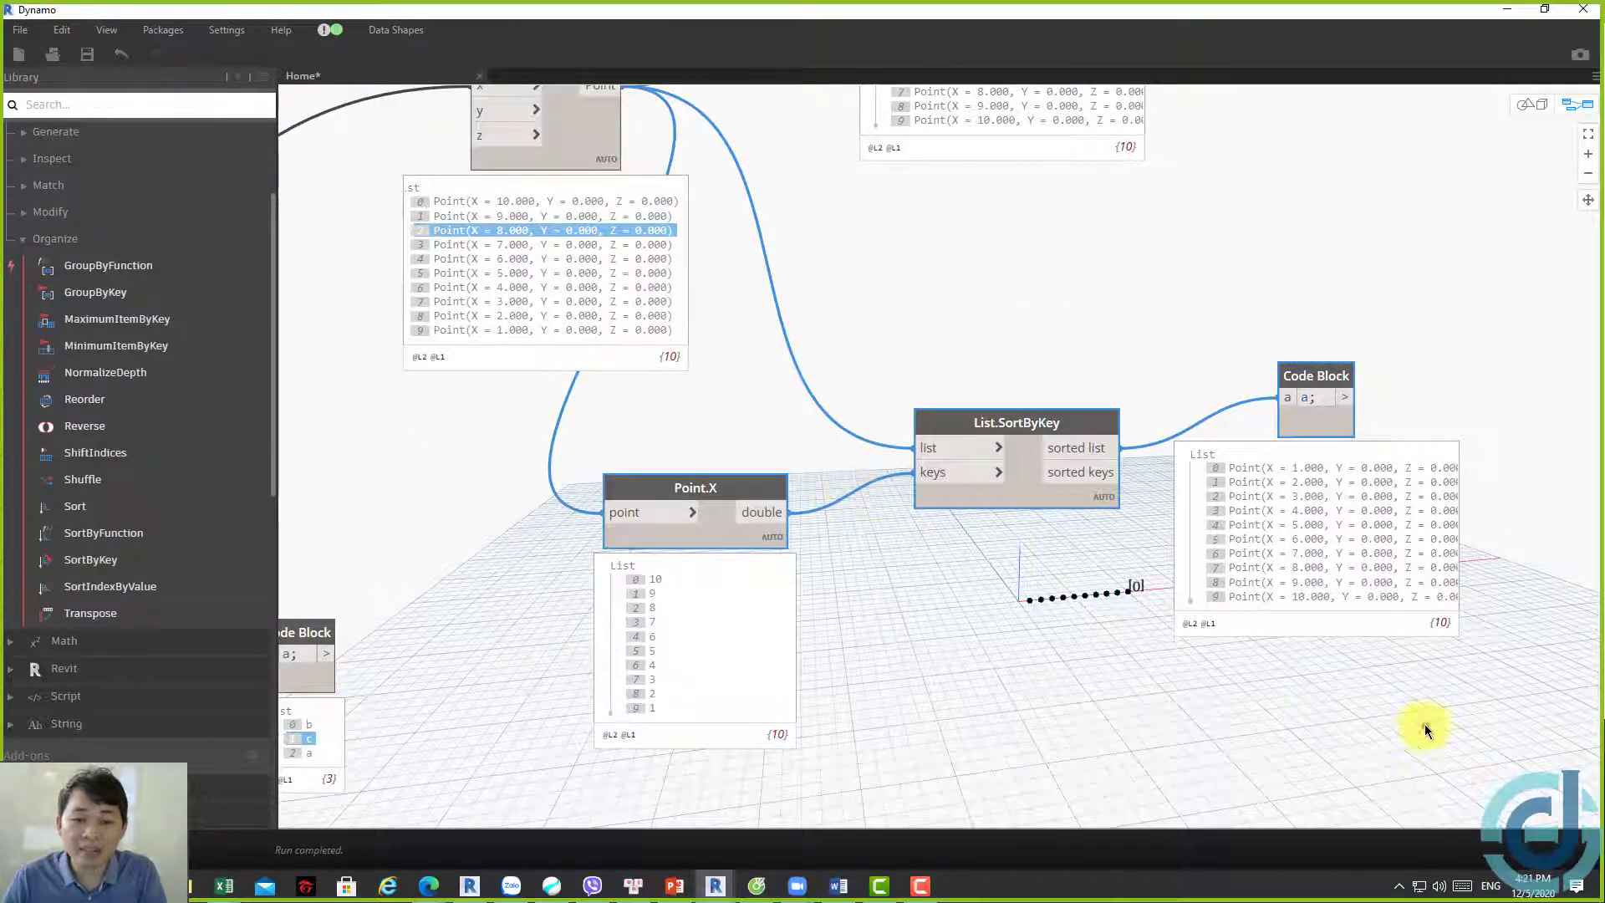
drag(1425, 729, 699, 326)
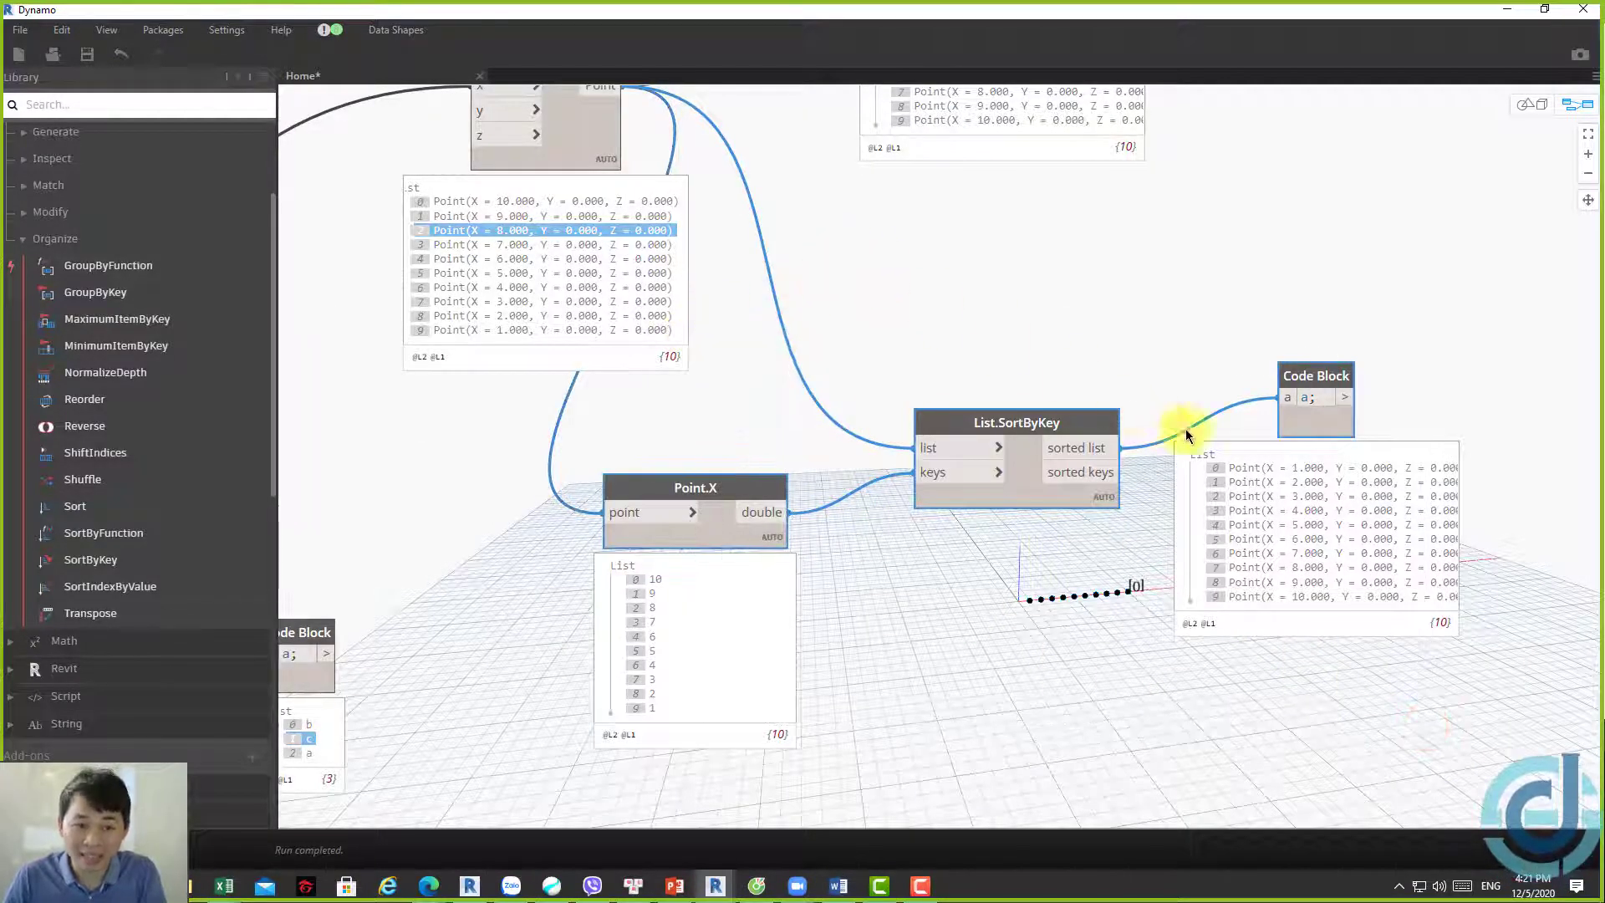
drag(932, 316, 792, 361)
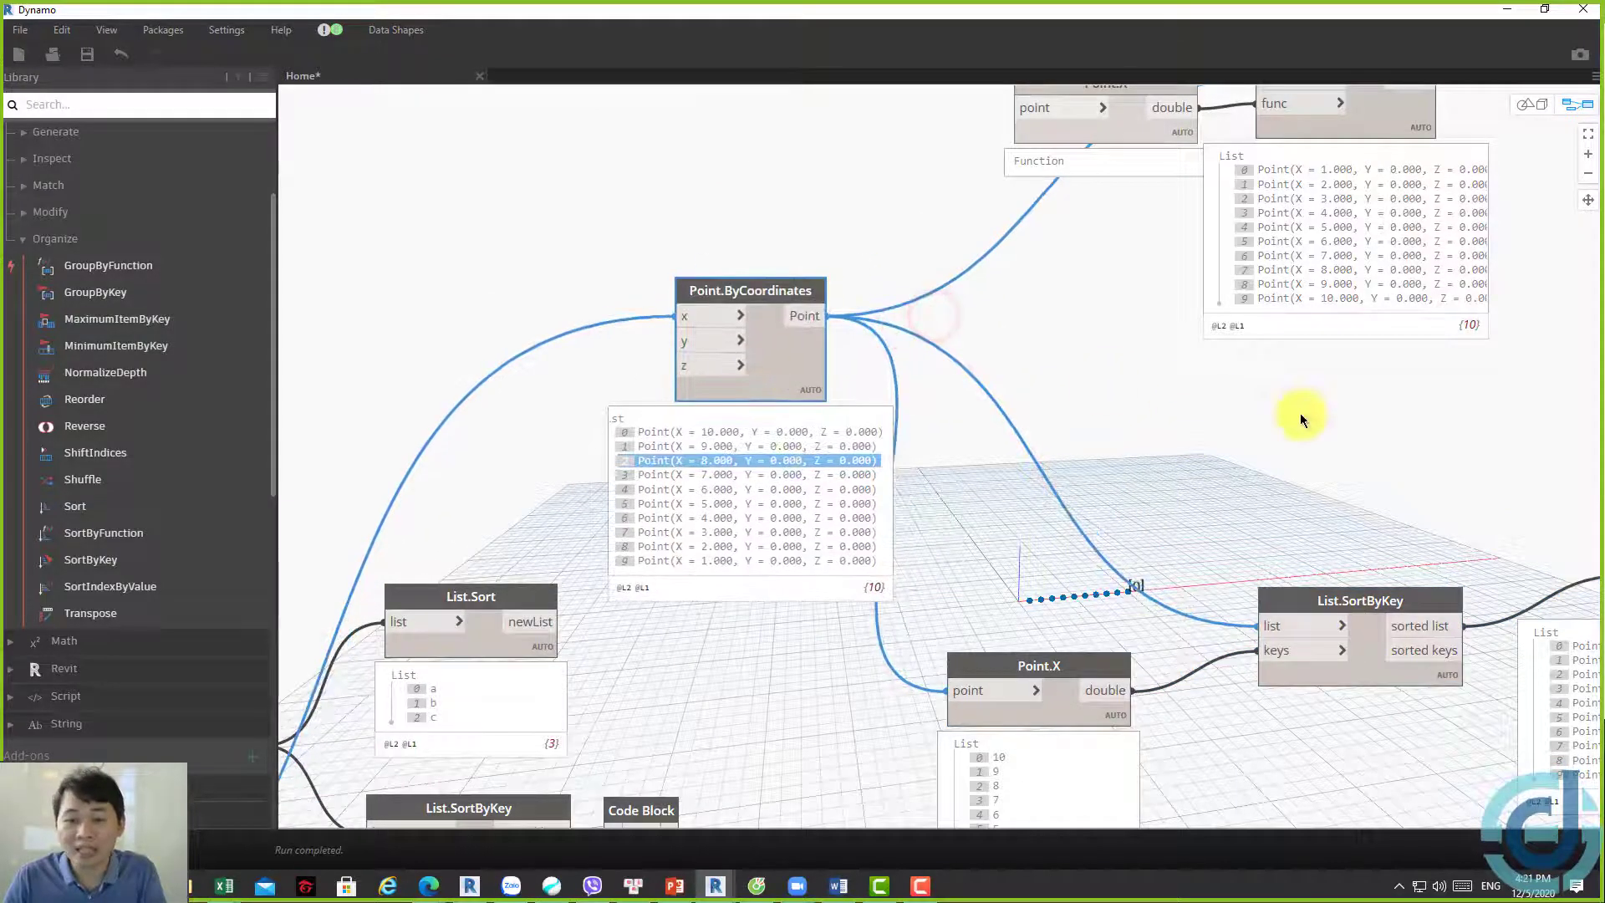
scroll(1120, 450, down, 3)
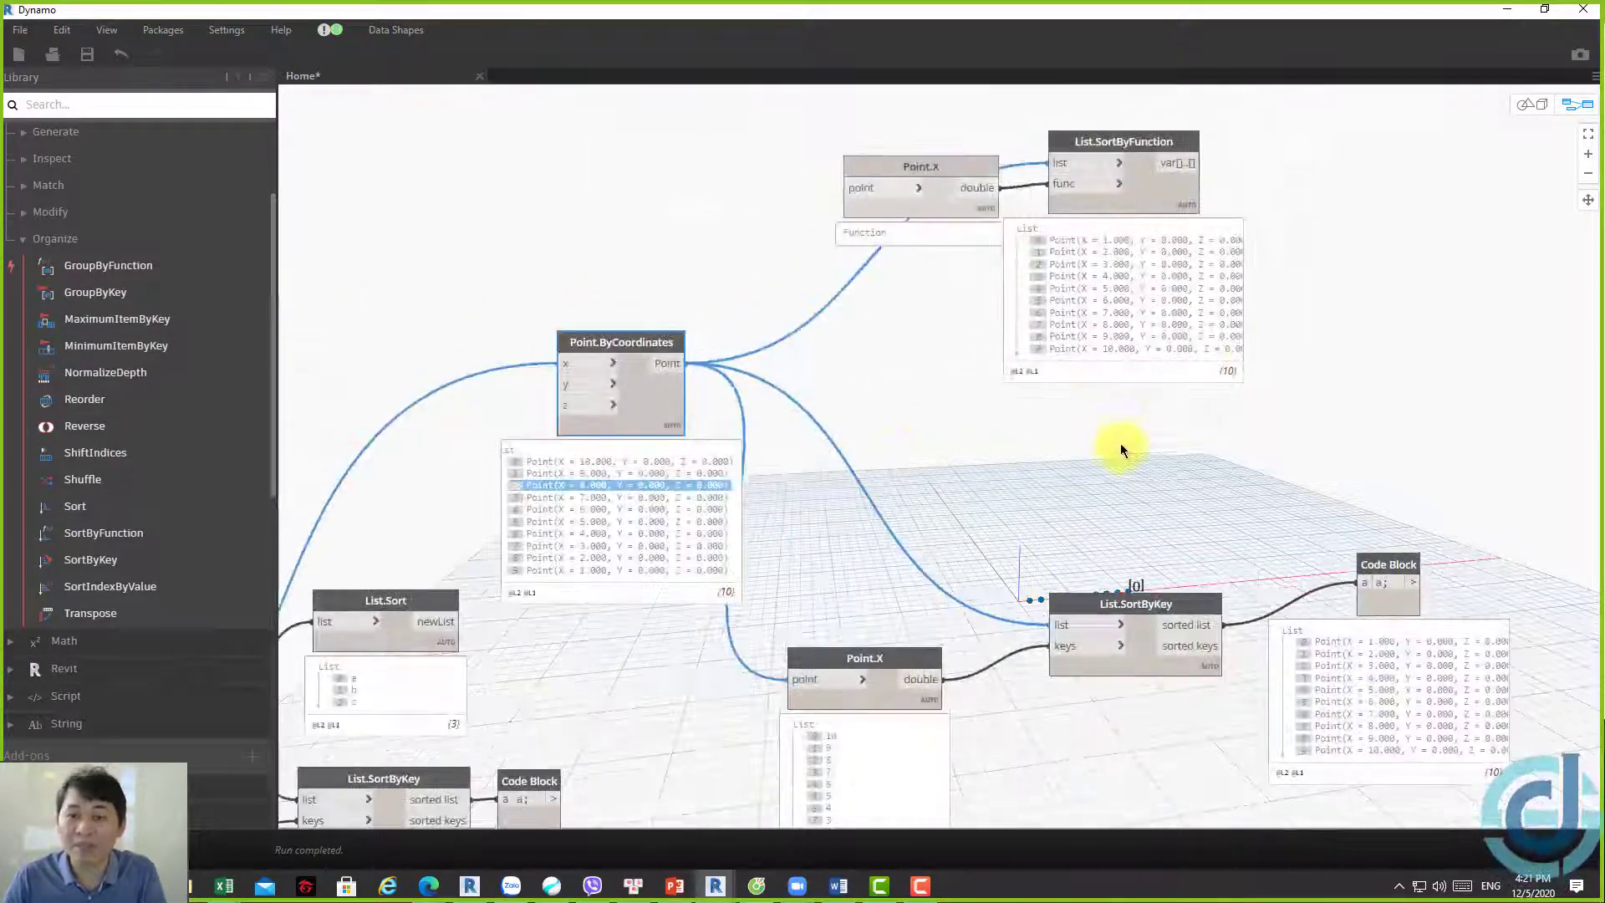
Reselect and nudge the Point.X, SortByFunction and SortByKey groups to separate the two branches
drag(1479, 422, 795, 136)
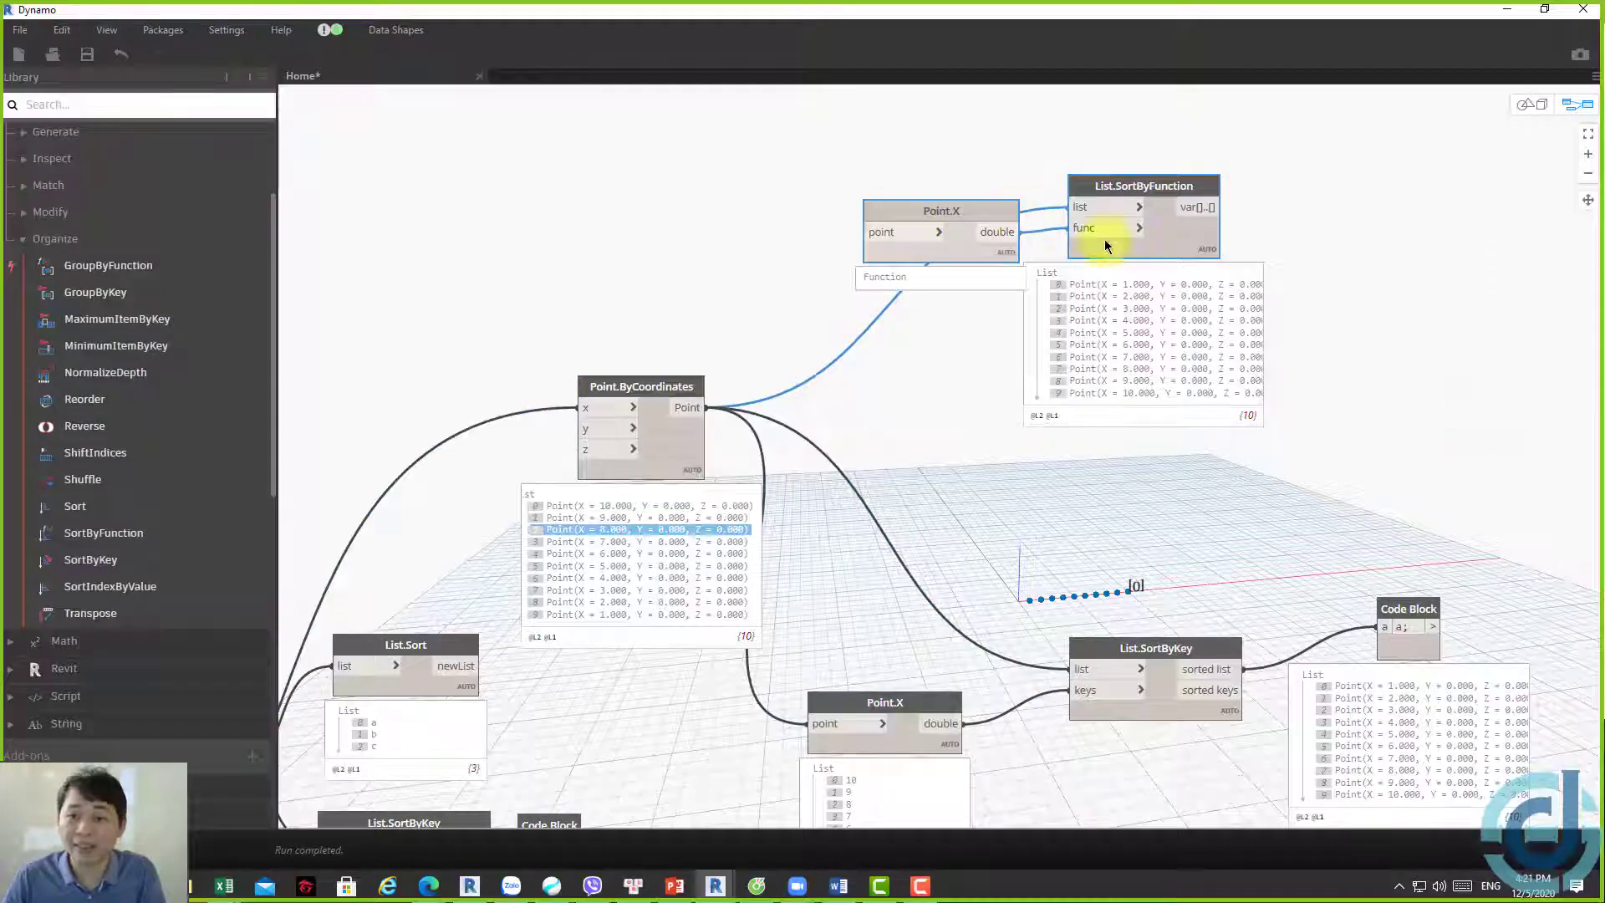
middle_drag(1165, 566, 1157, 449)
mouse_move(1458, 713)
mouse_down()
mouse_move(835, 274)
mouse_move(1028, 304)
mouse_up()
drag(1003, 717, 767, 404)
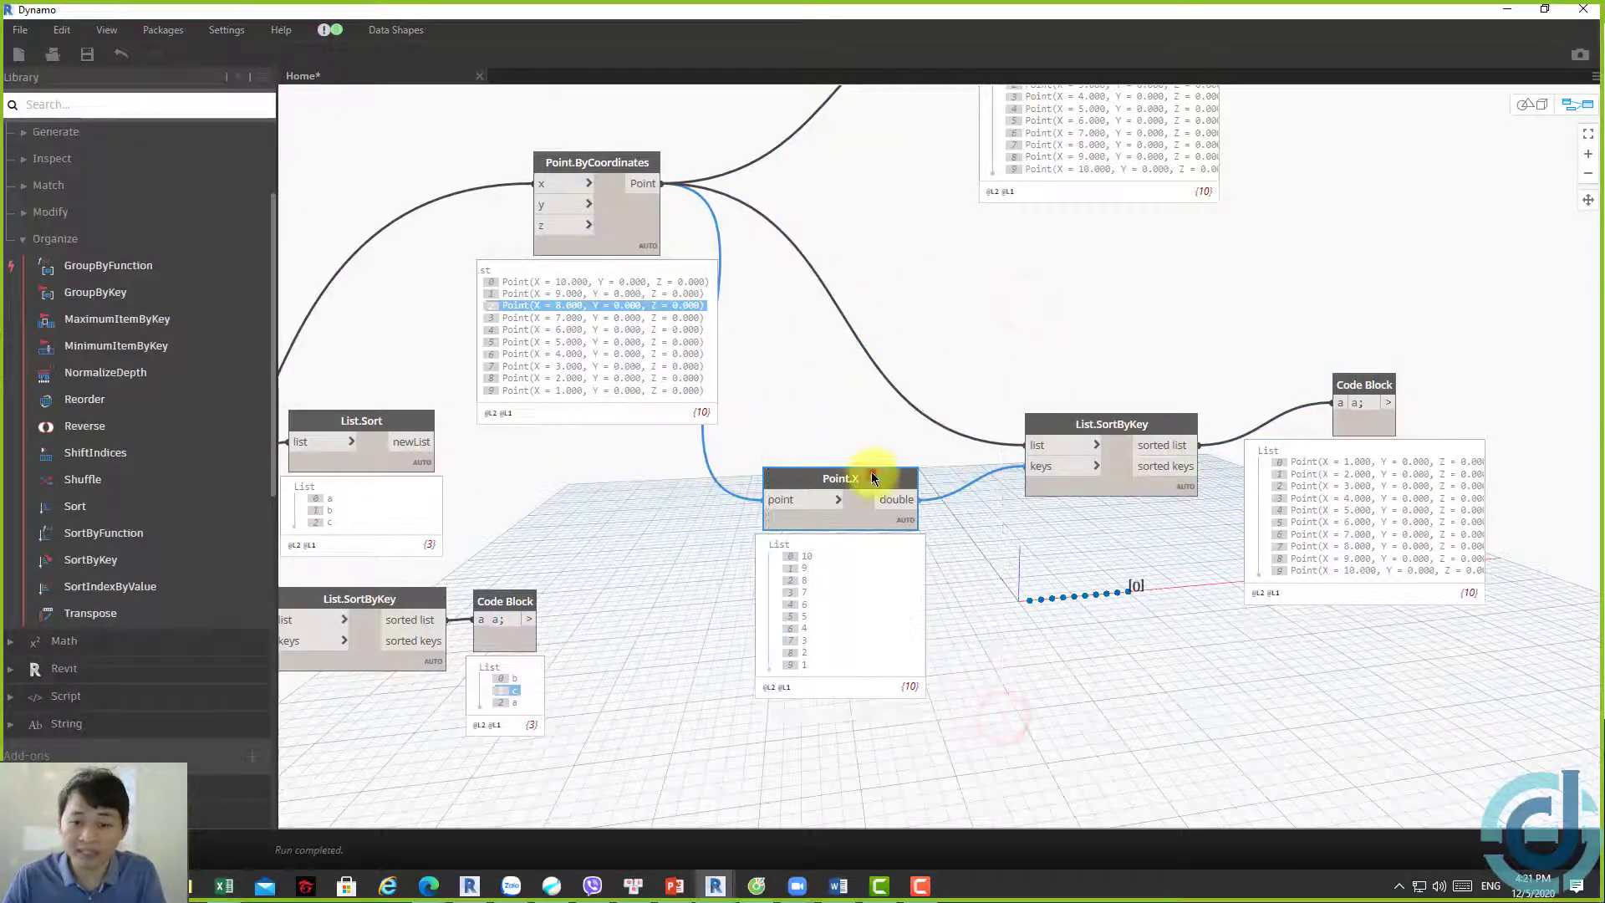
drag(871, 477, 886, 474)
middle_drag(1063, 279, 1122, 408)
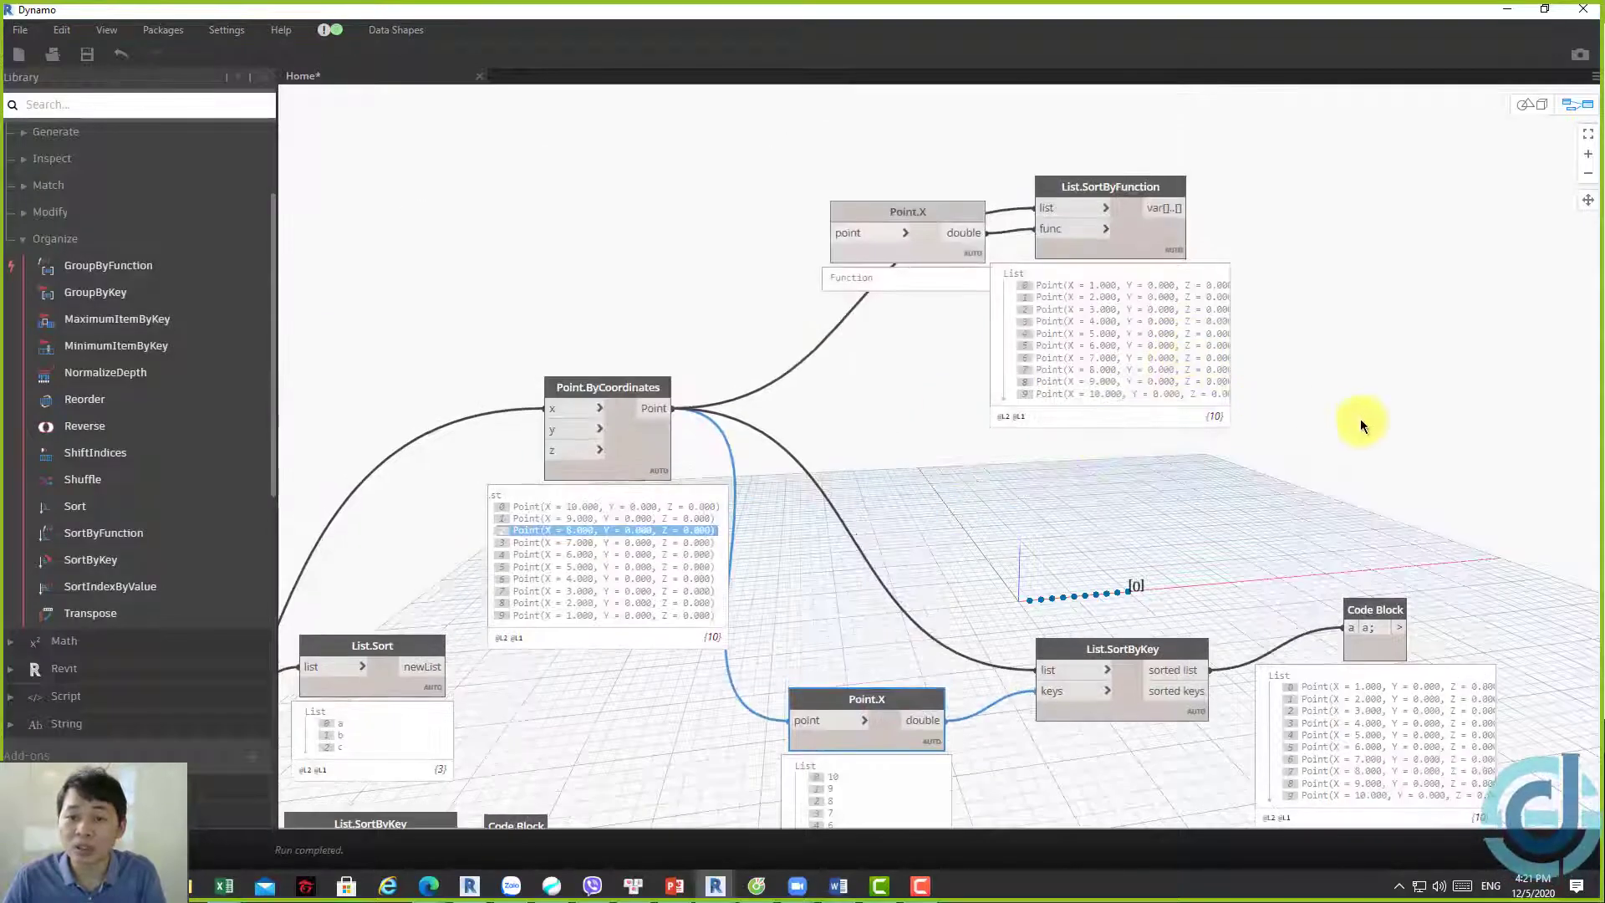
drag(1401, 426, 799, 114)
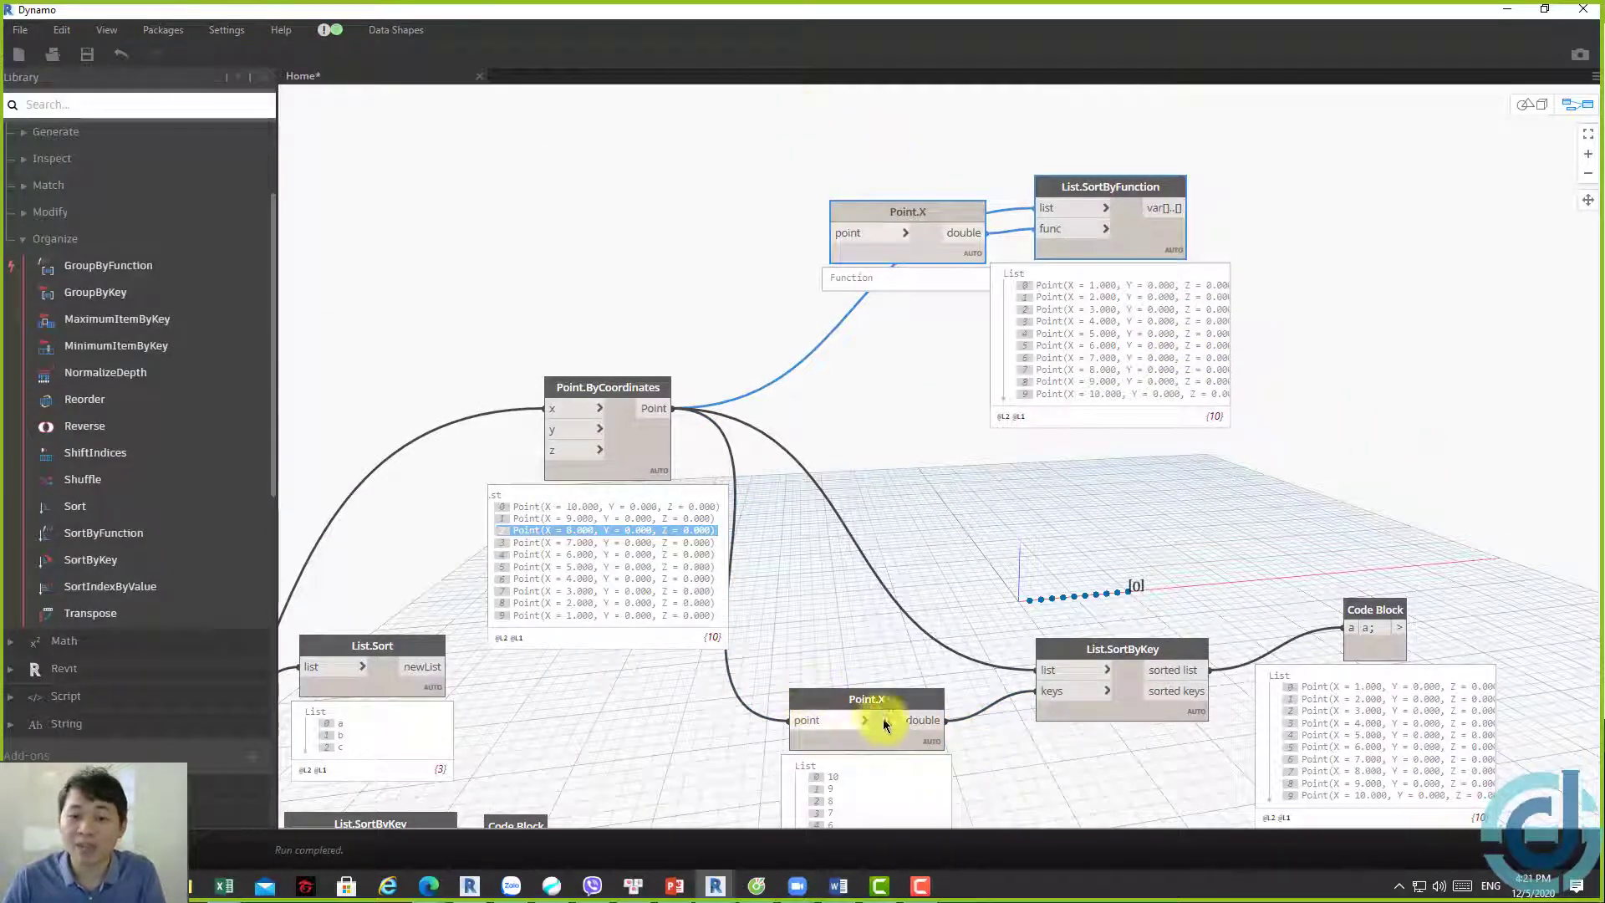
click(1202, 507)
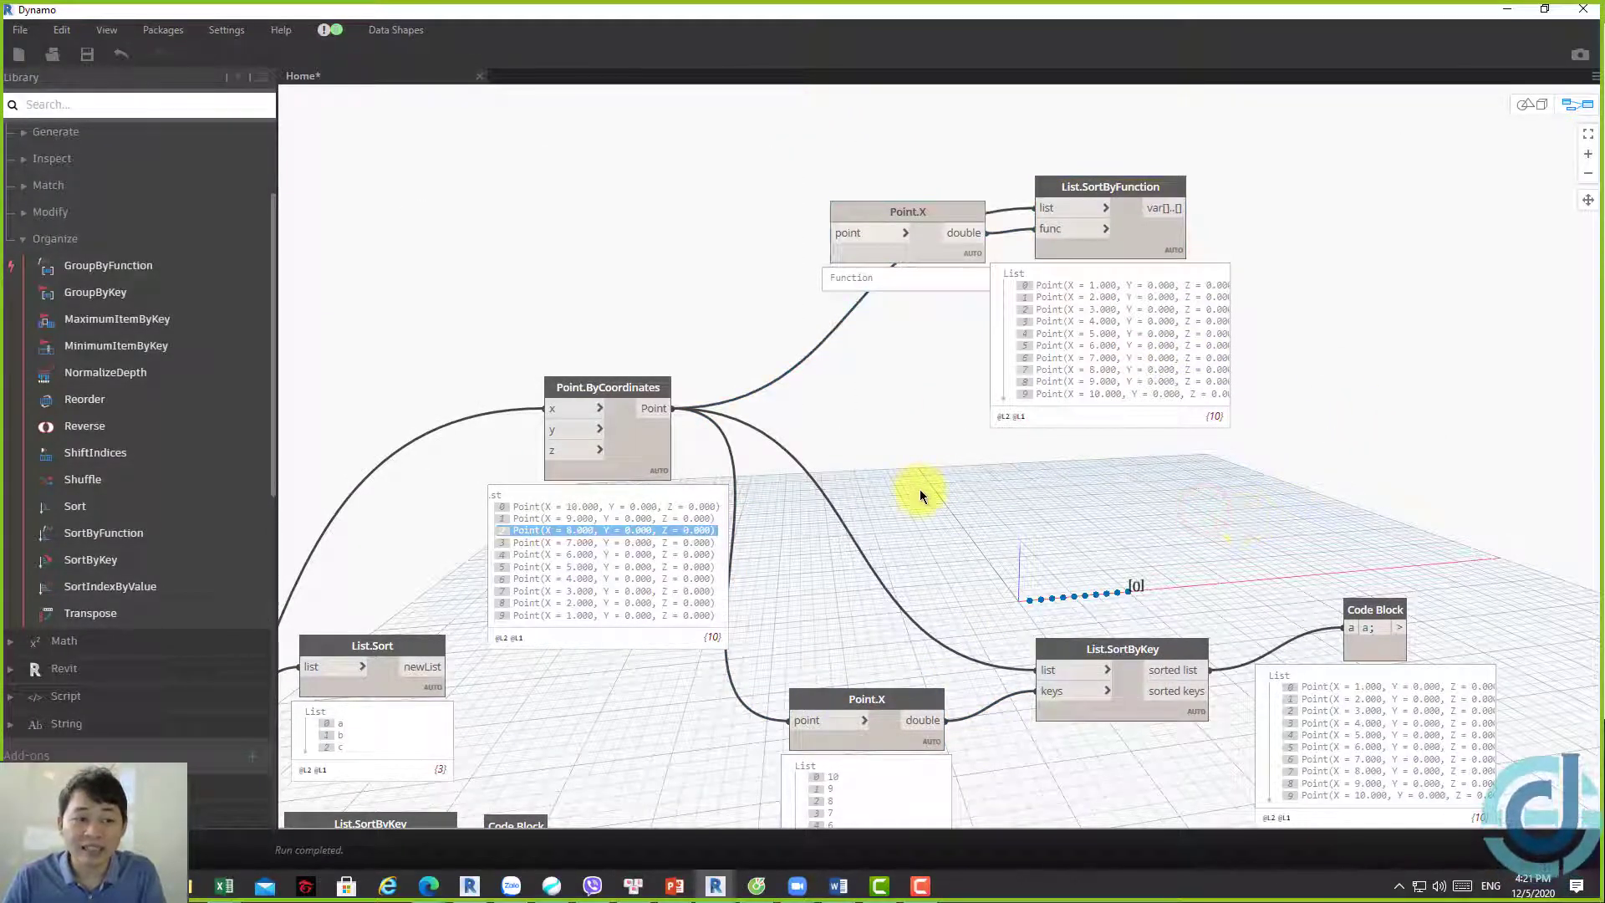
middle_drag(1398, 482, 1144, 439)
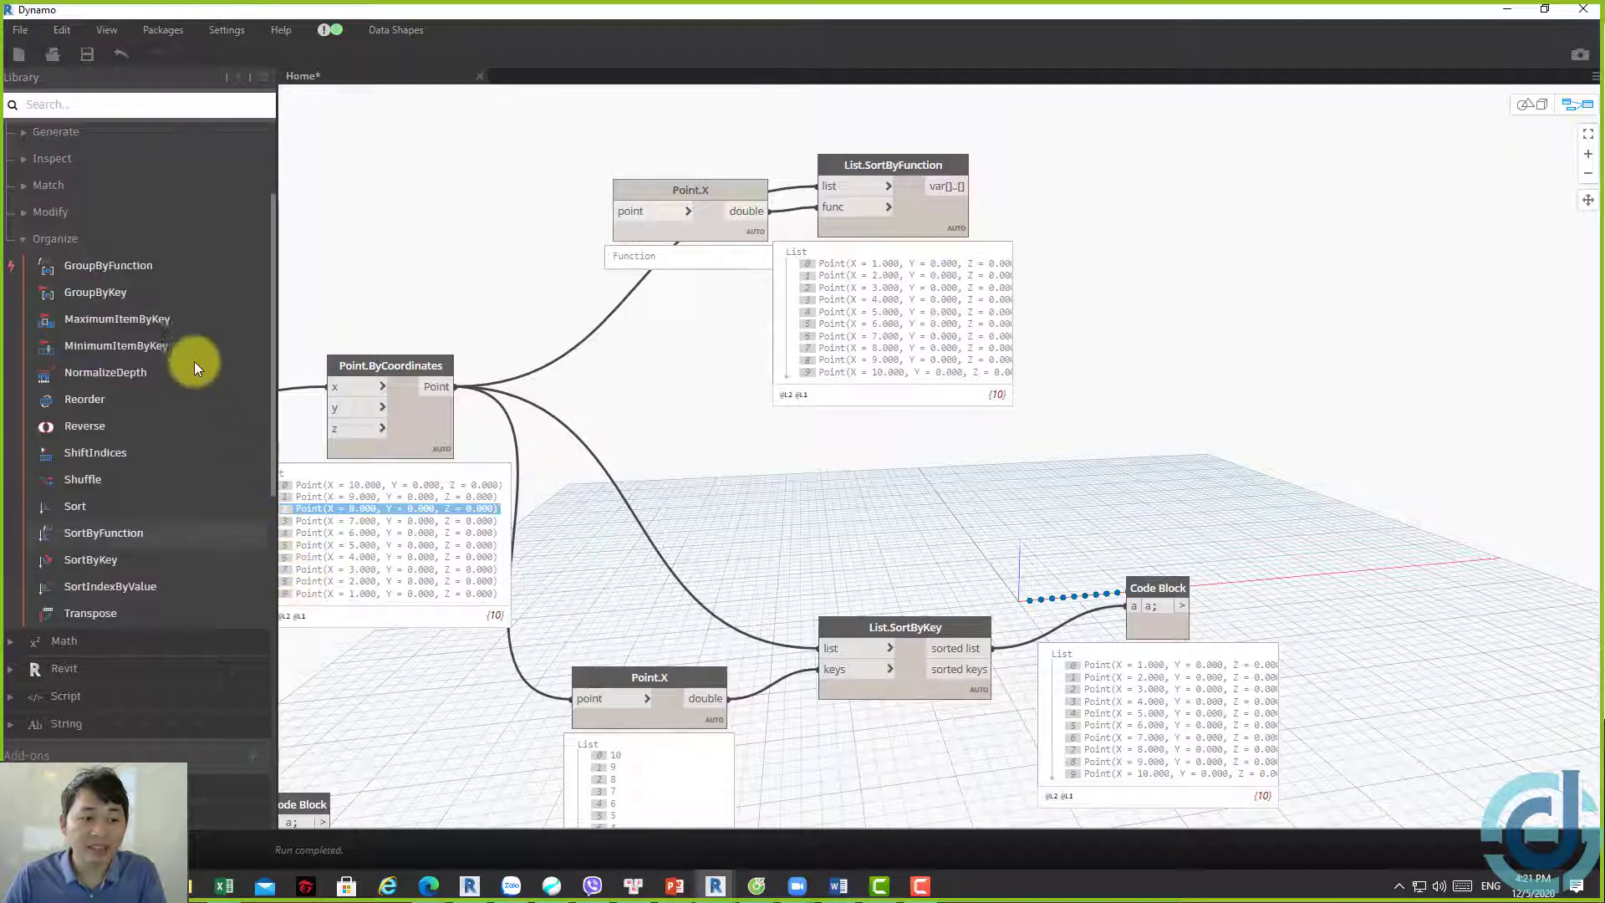
Add a List.GroupByKey node and place List.GroupByFunction above it
middle_drag(1112, 349, 931, 347)
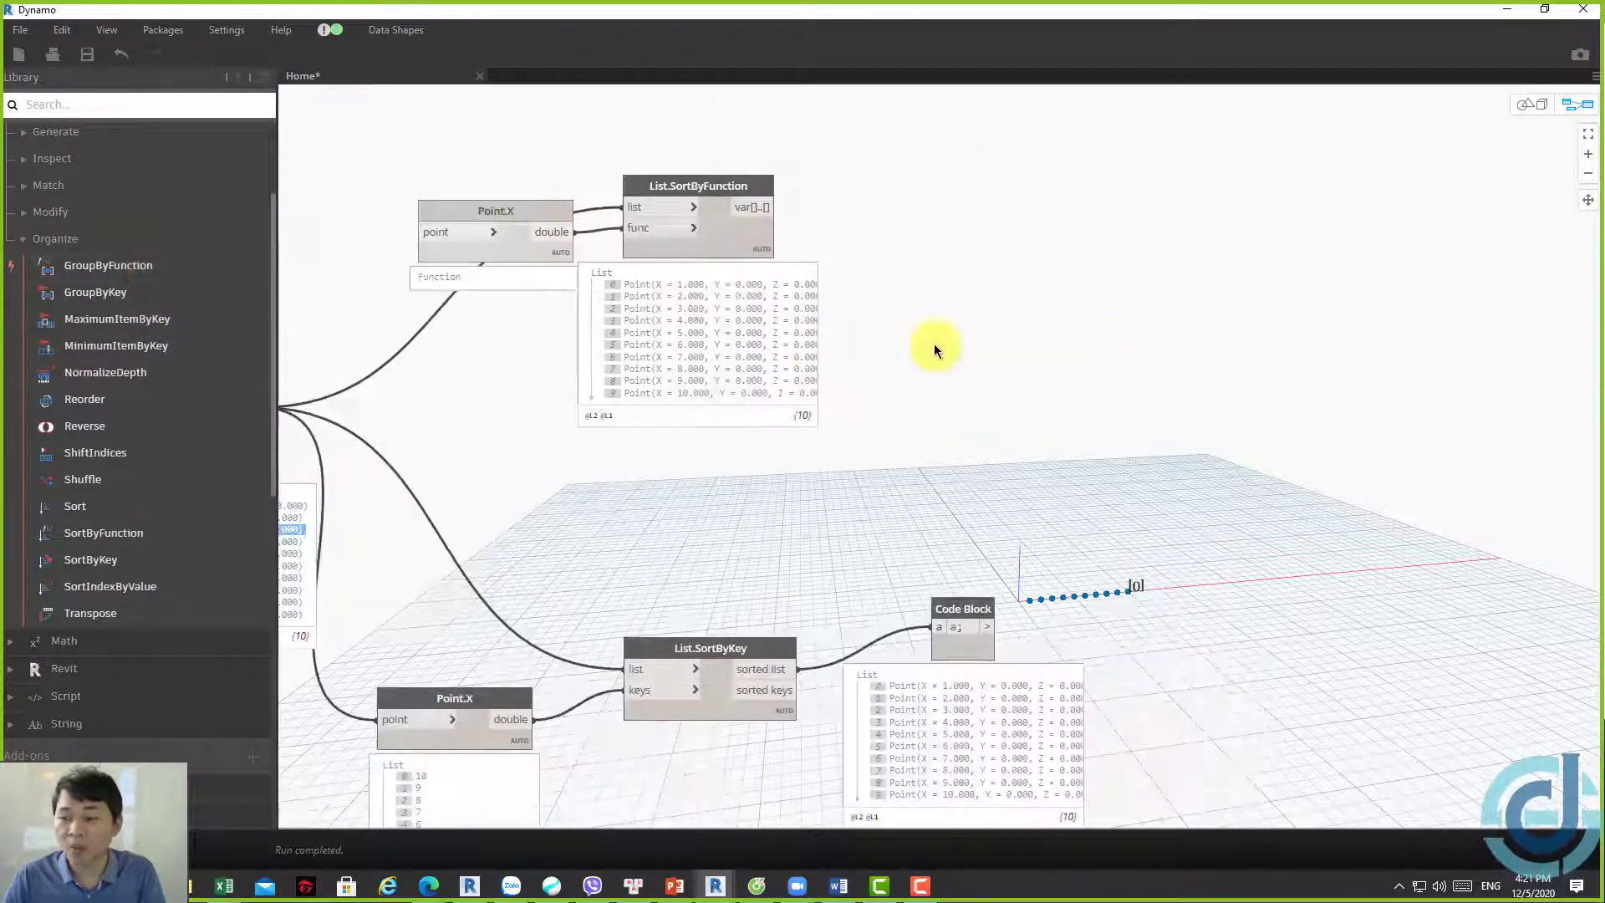
middle_drag(1076, 330, 1055, 380)
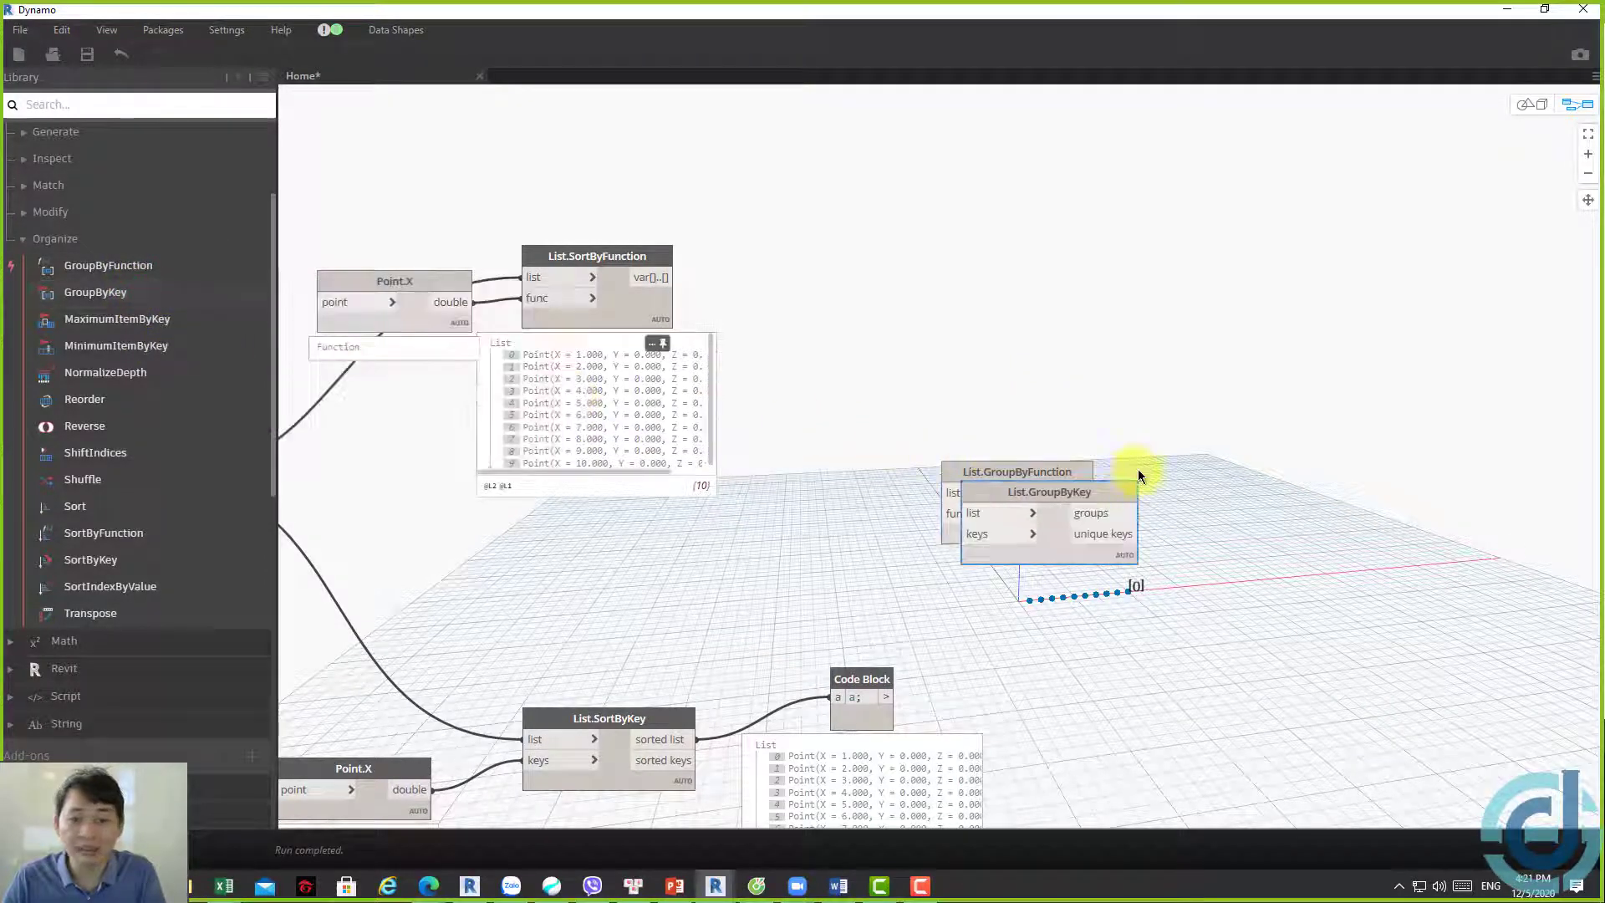
scroll(1137, 468, up, 2)
drag(1041, 489, 1320, 362)
drag(1056, 466, 1297, 191)
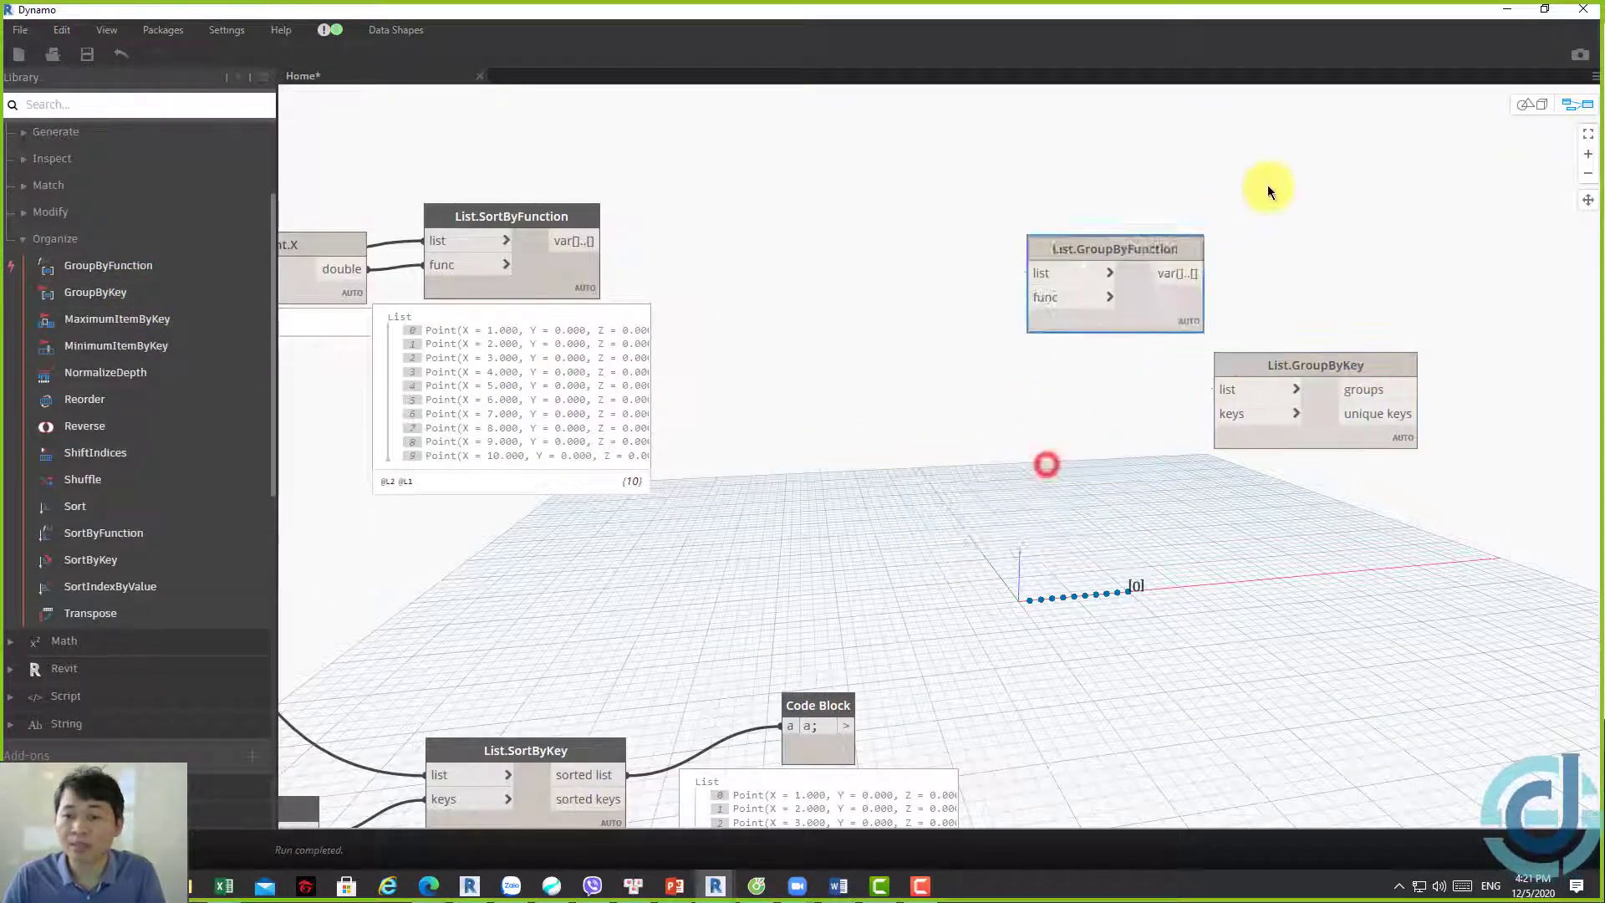
drag(1310, 365, 1256, 368)
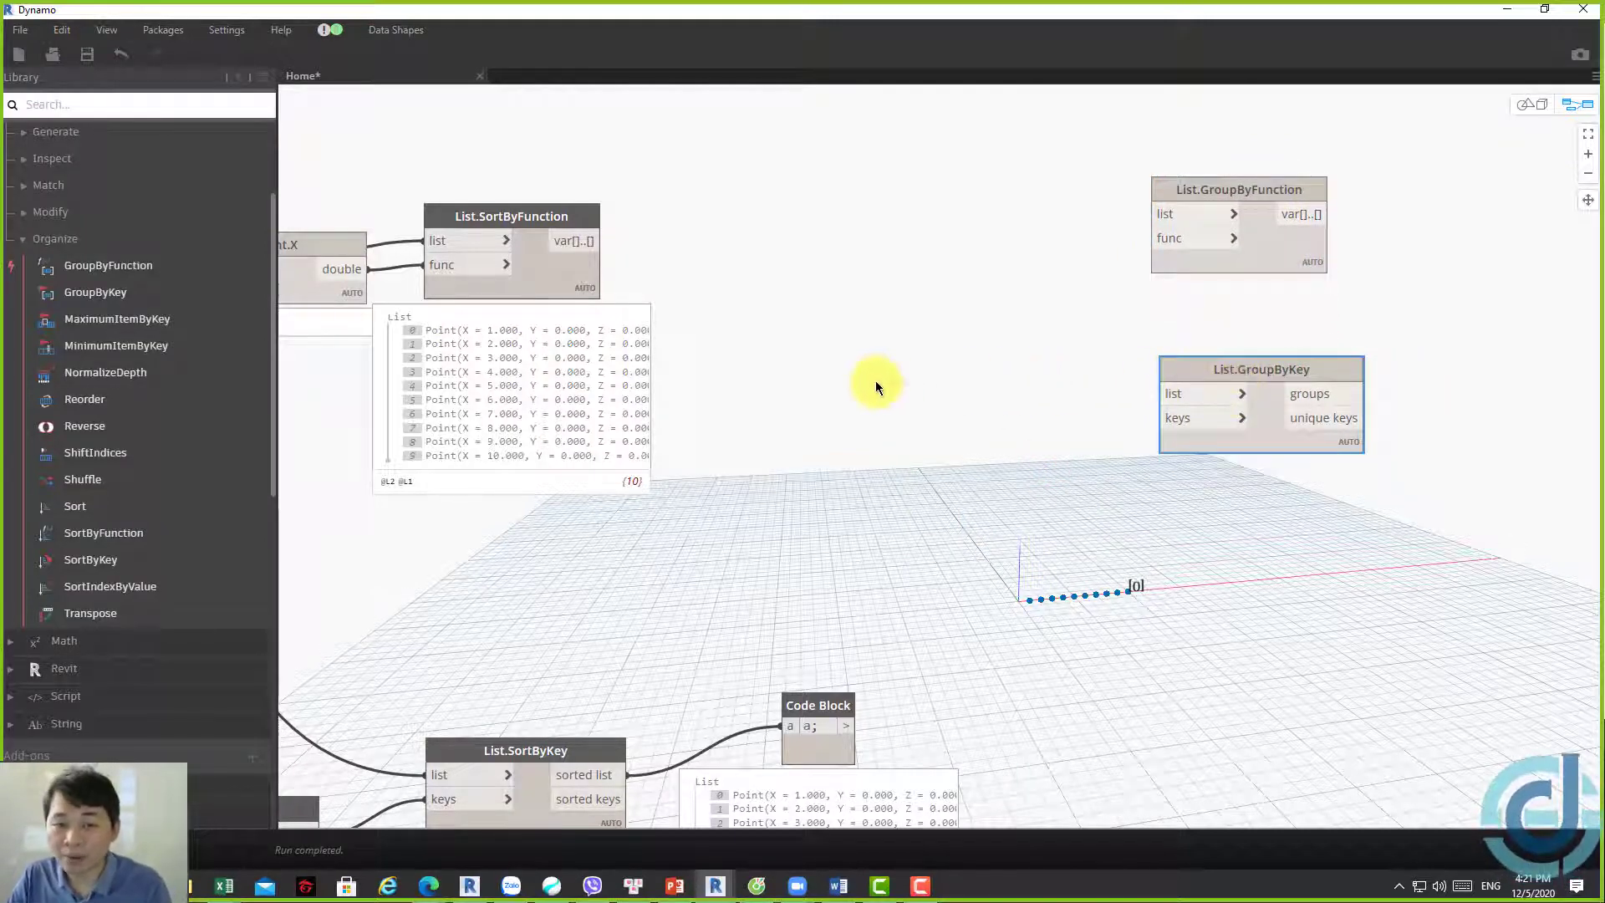
Copy and paste the ["a","b","c"] and [3,1,2] Code Blocks
mouse_move(884, 383)
middle_down()
mouse_move(1446, 287)
mouse_move(1505, 260)
middle_up()
middle_drag(432, 354, 1011, 333)
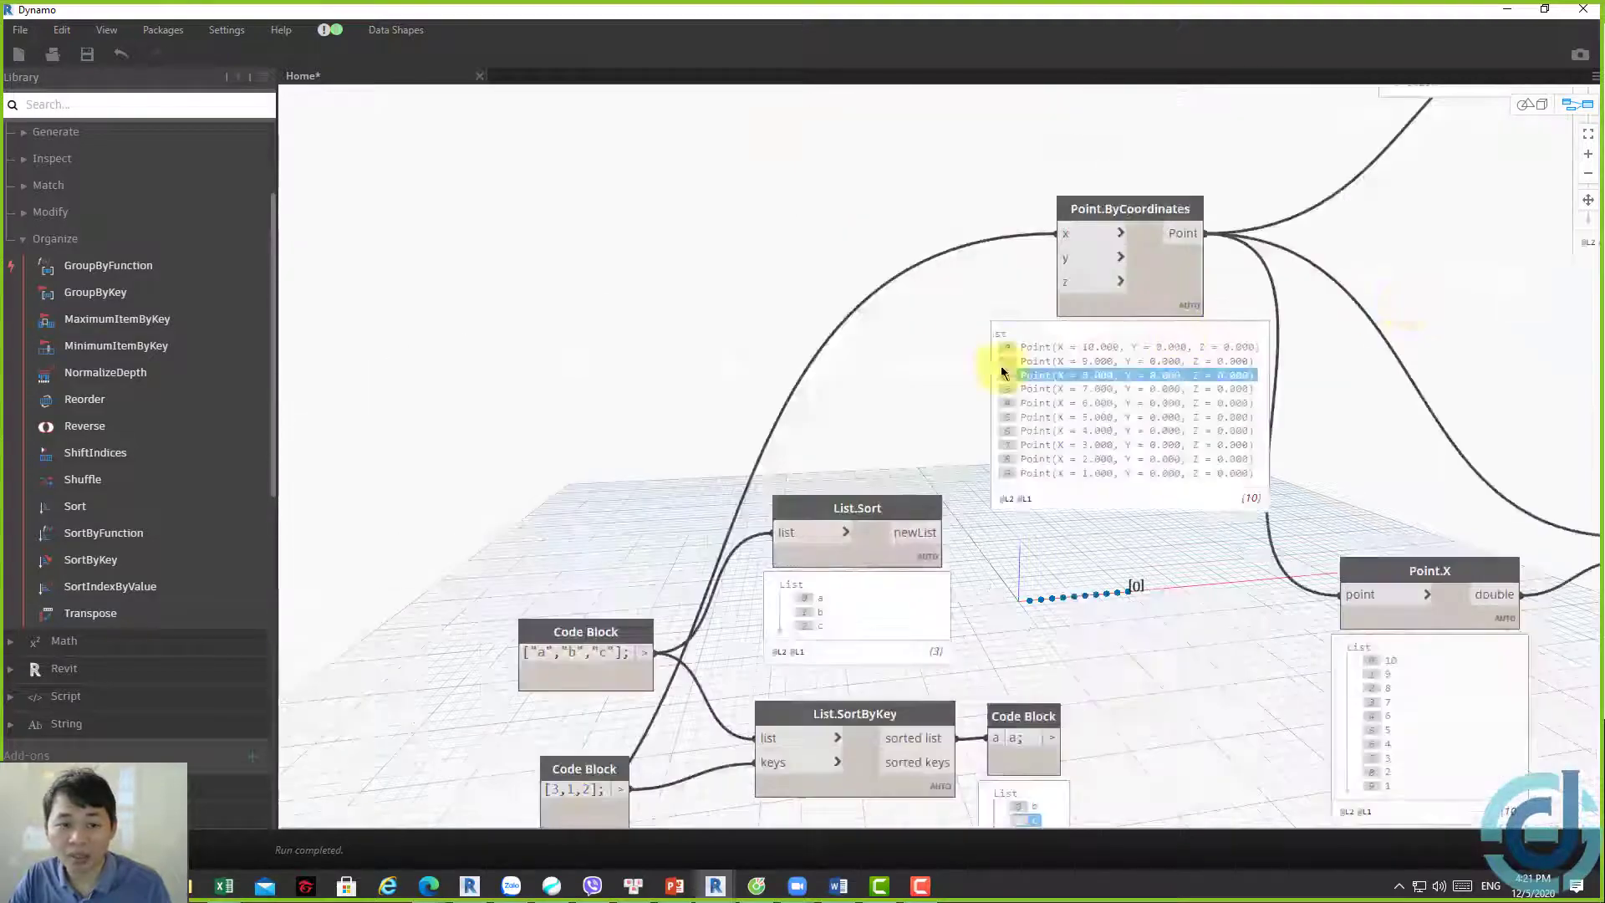
drag(676, 805, 568, 561)
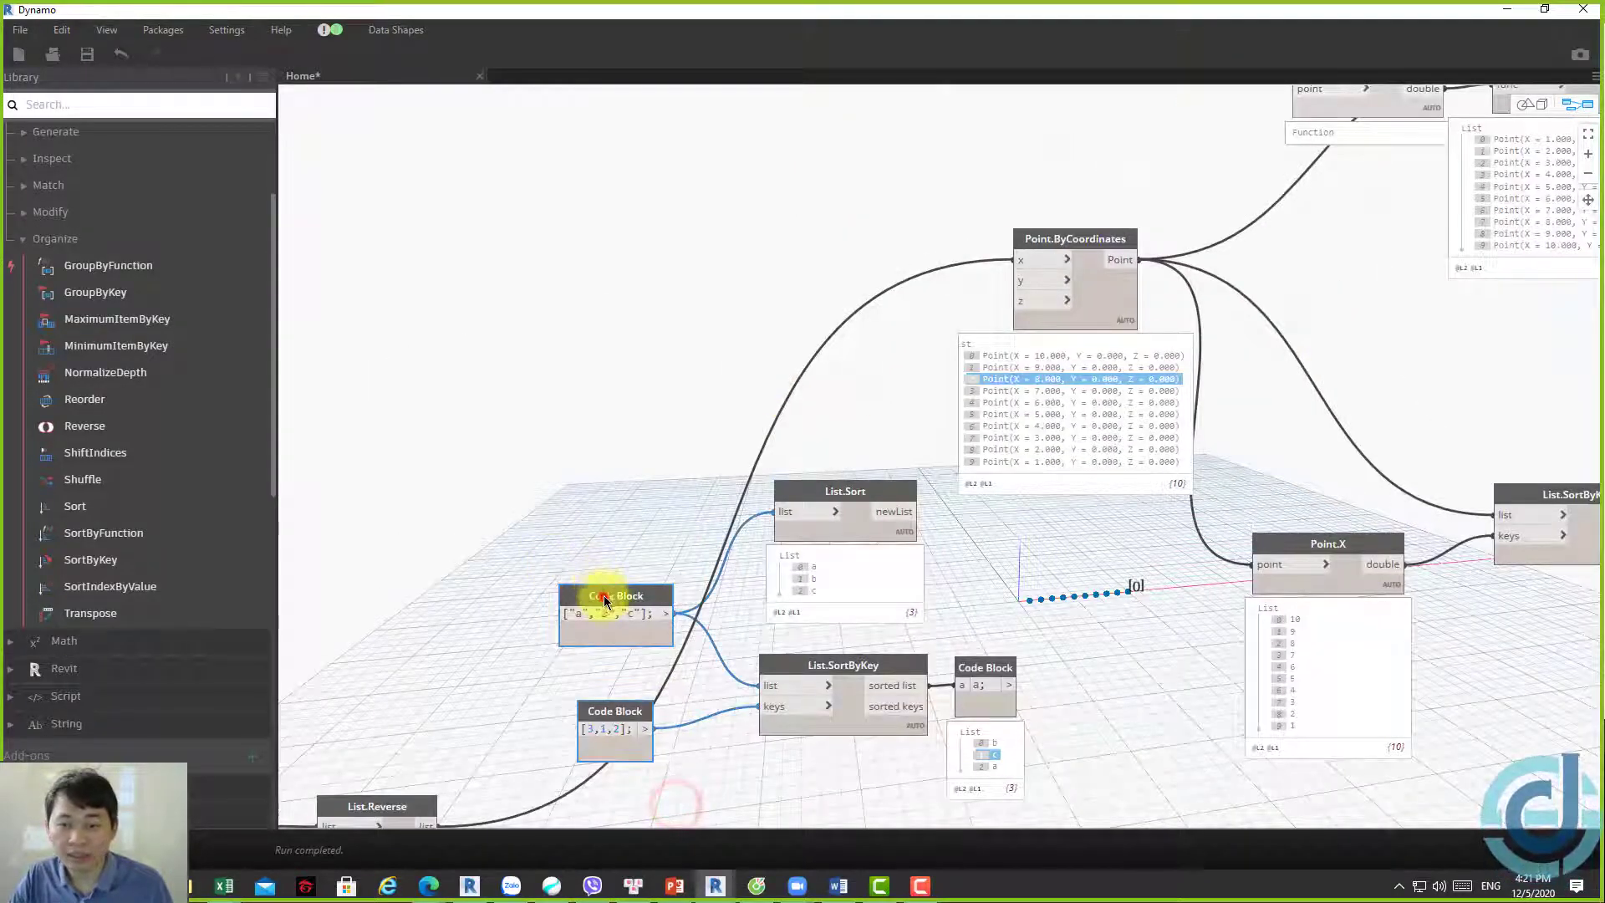
key(ctrl+c)
key(ctrl+v)
Move the pasted Code Blocks beside the GroupBy nodes and shift List.GroupByFunction up-right
drag(1371, 343, 1408, 318)
middle_drag(976, 342, 604, 360)
middle_drag(1152, 353, 669, 353)
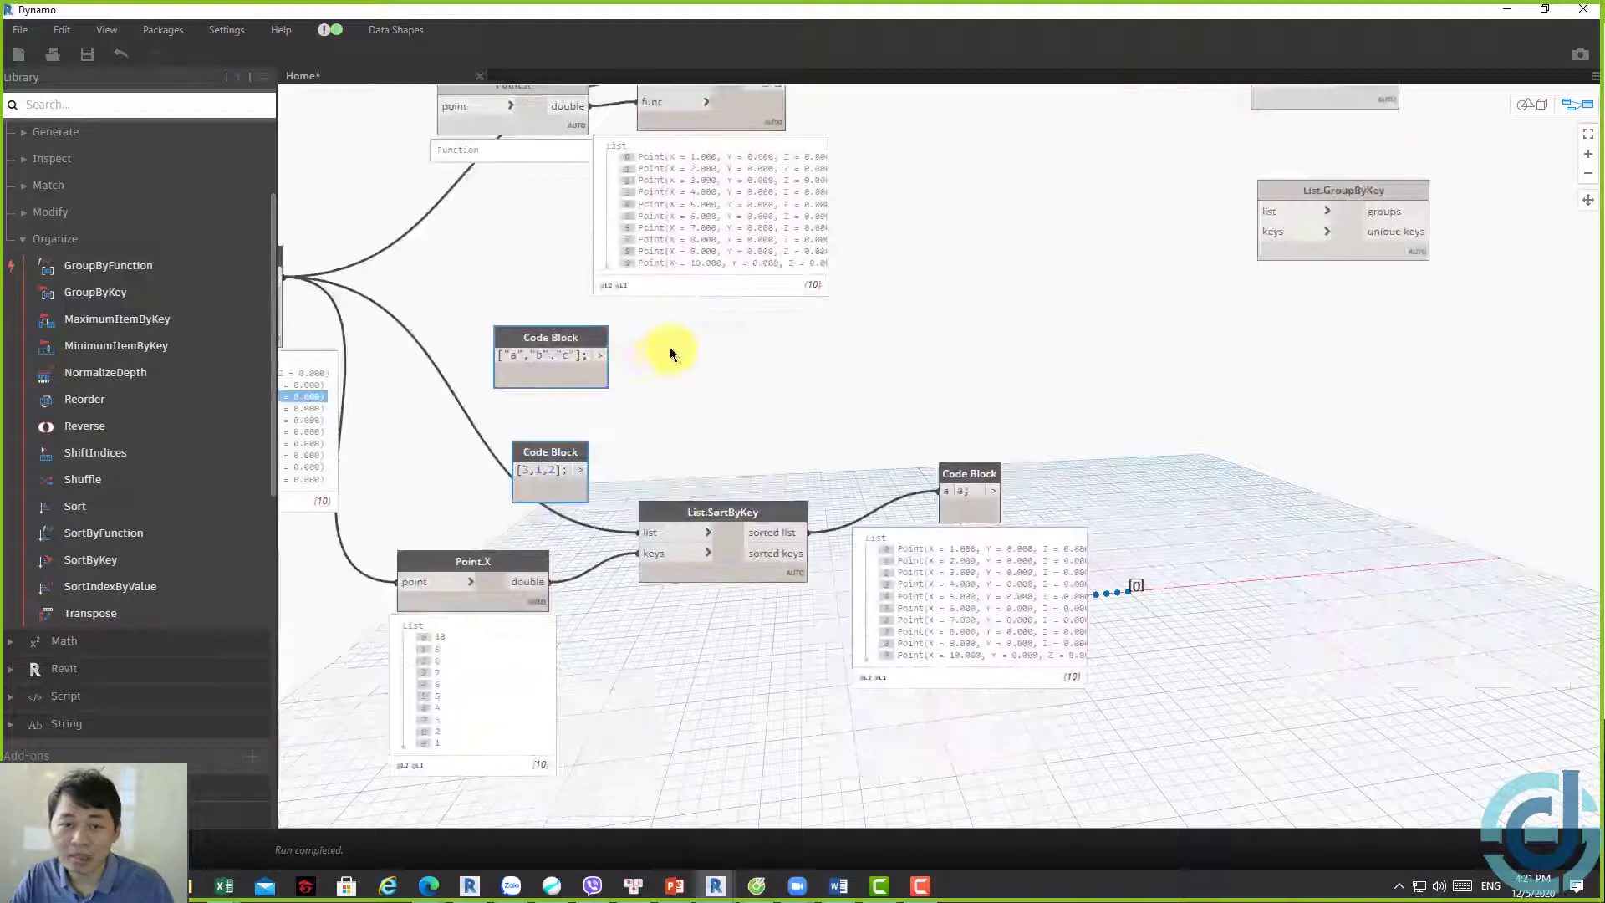
drag(589, 346, 1139, 179)
scroll(814, 443, up, 3)
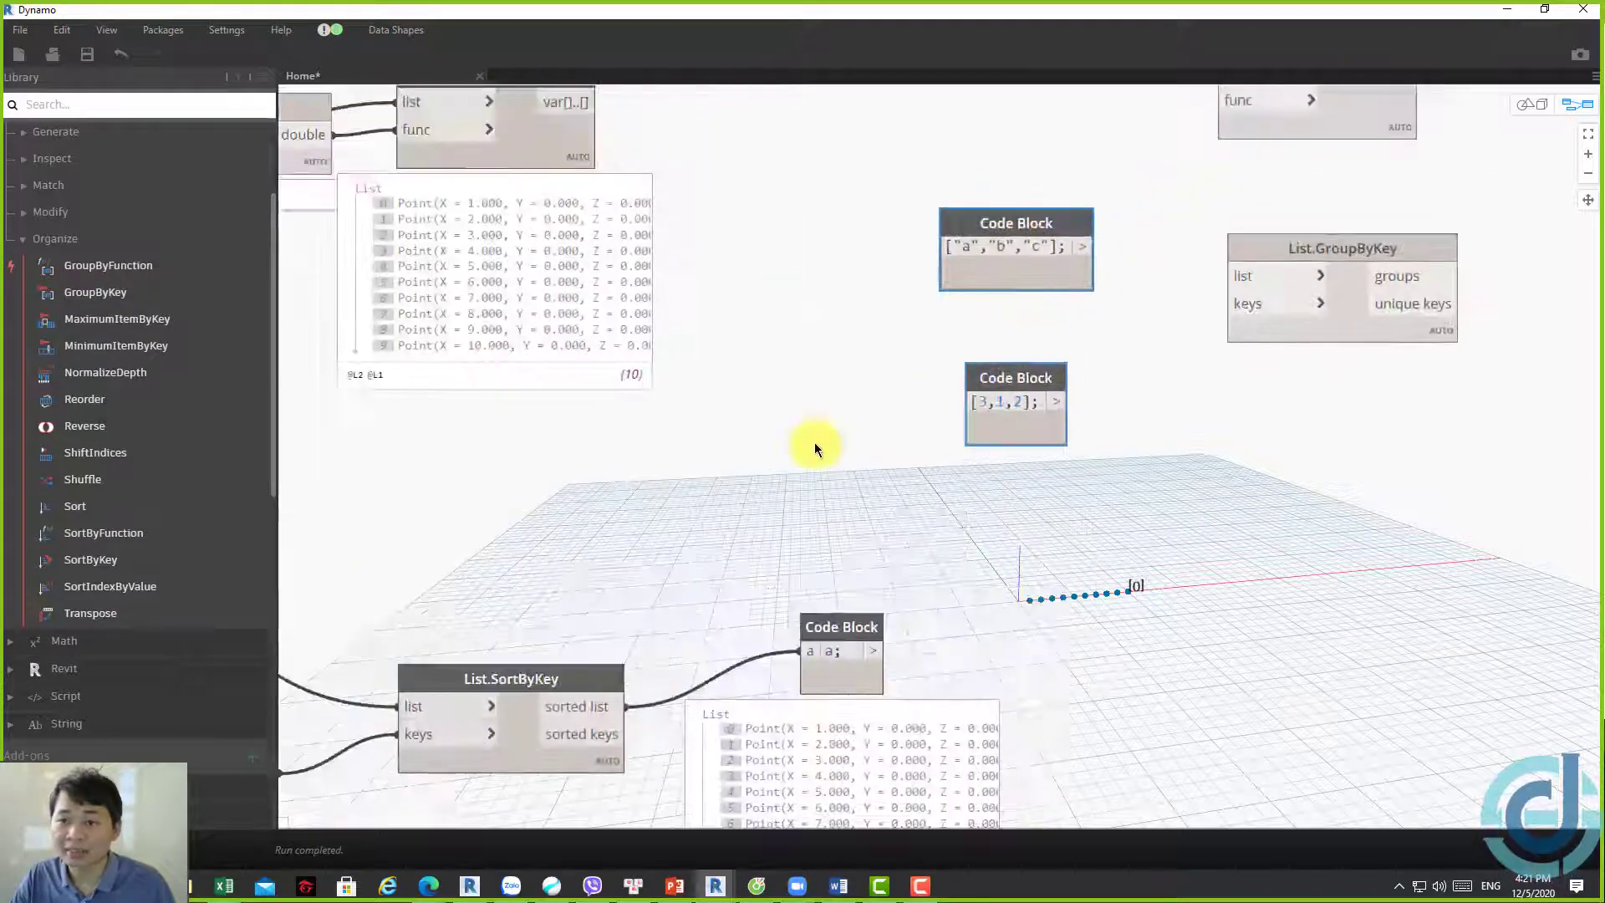
scroll(884, 438, up, 2)
drag(1018, 320, 1180, 249)
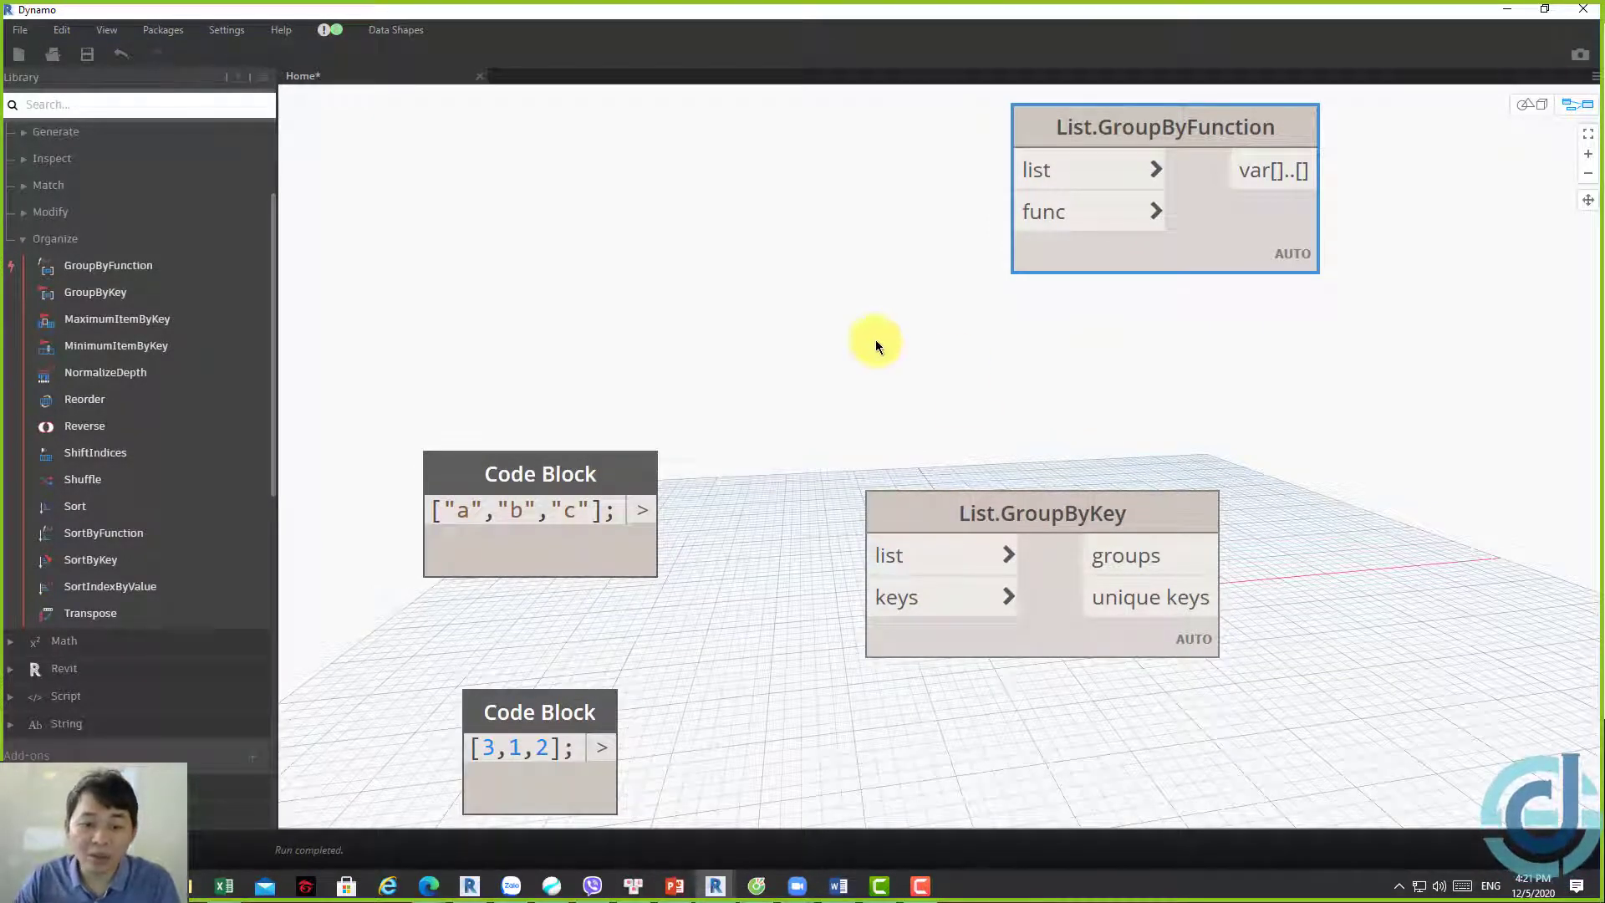
Wire the letters into GroupByKey's list and the keys, changed from [3,1,2] to [2,1,2], into keys
middle_drag(916, 400, 1148, 200)
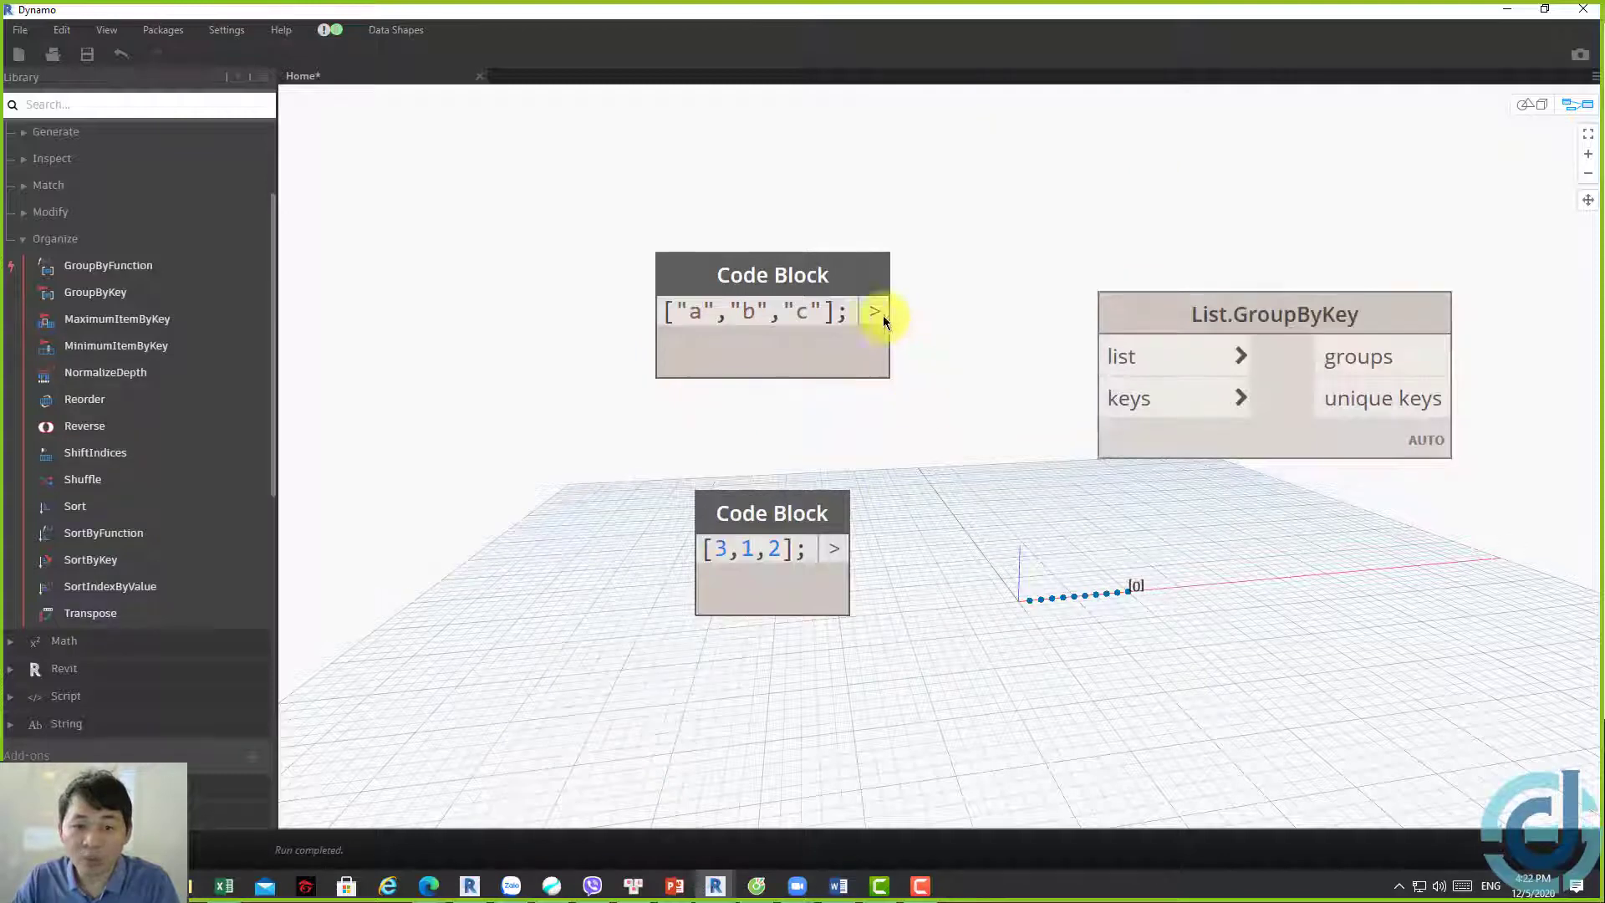
click(1095, 357)
click(1039, 525)
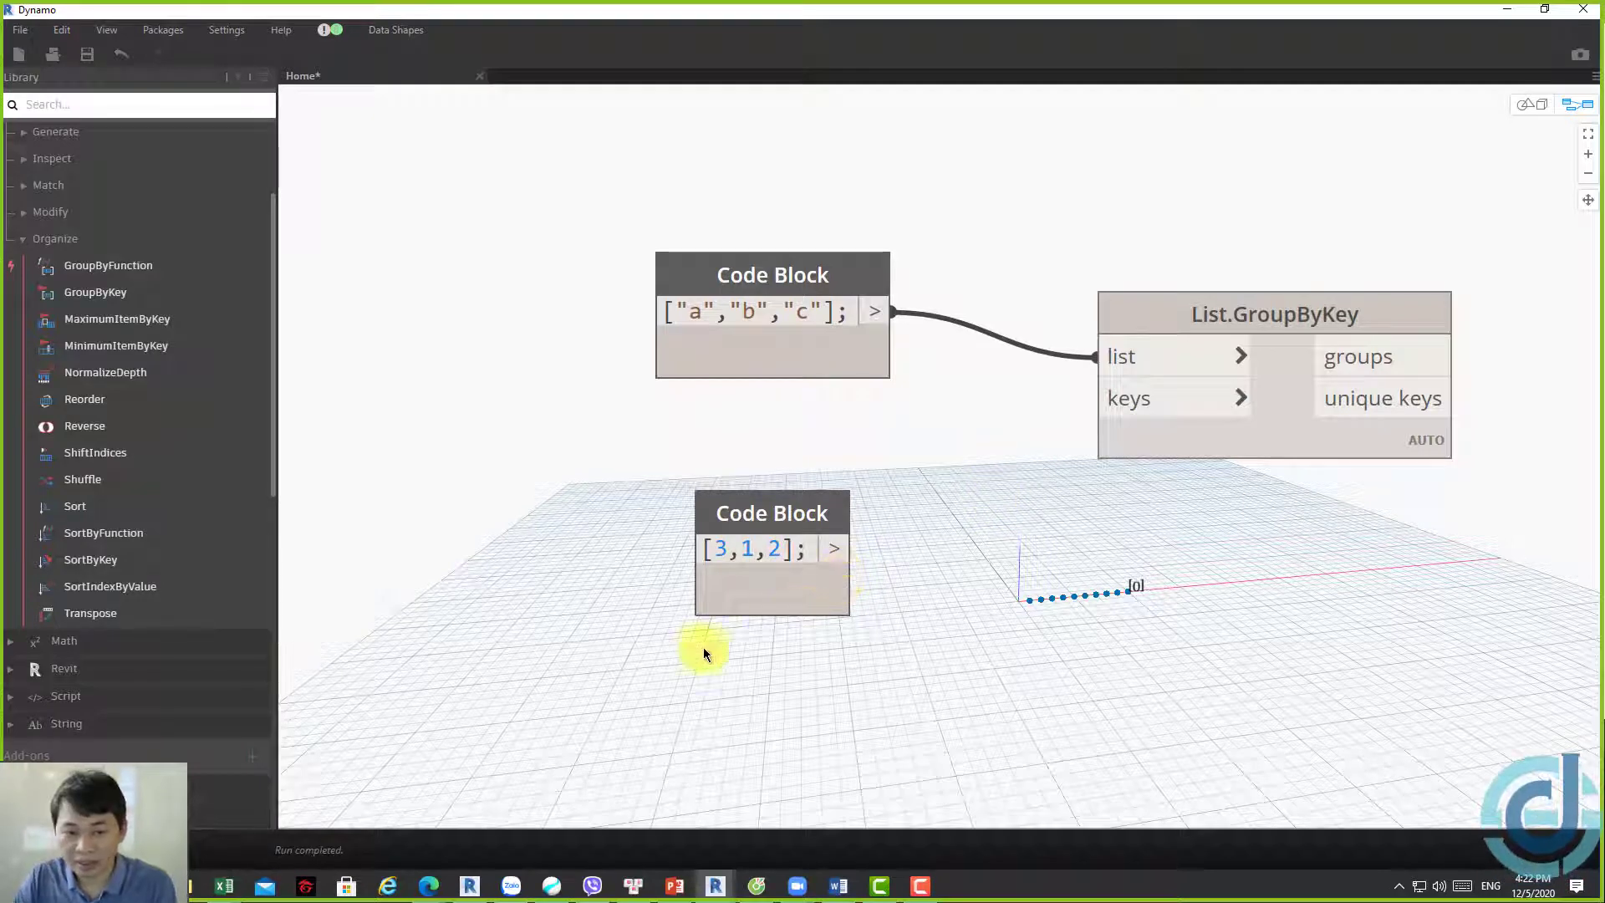
click(723, 549)
text(2)
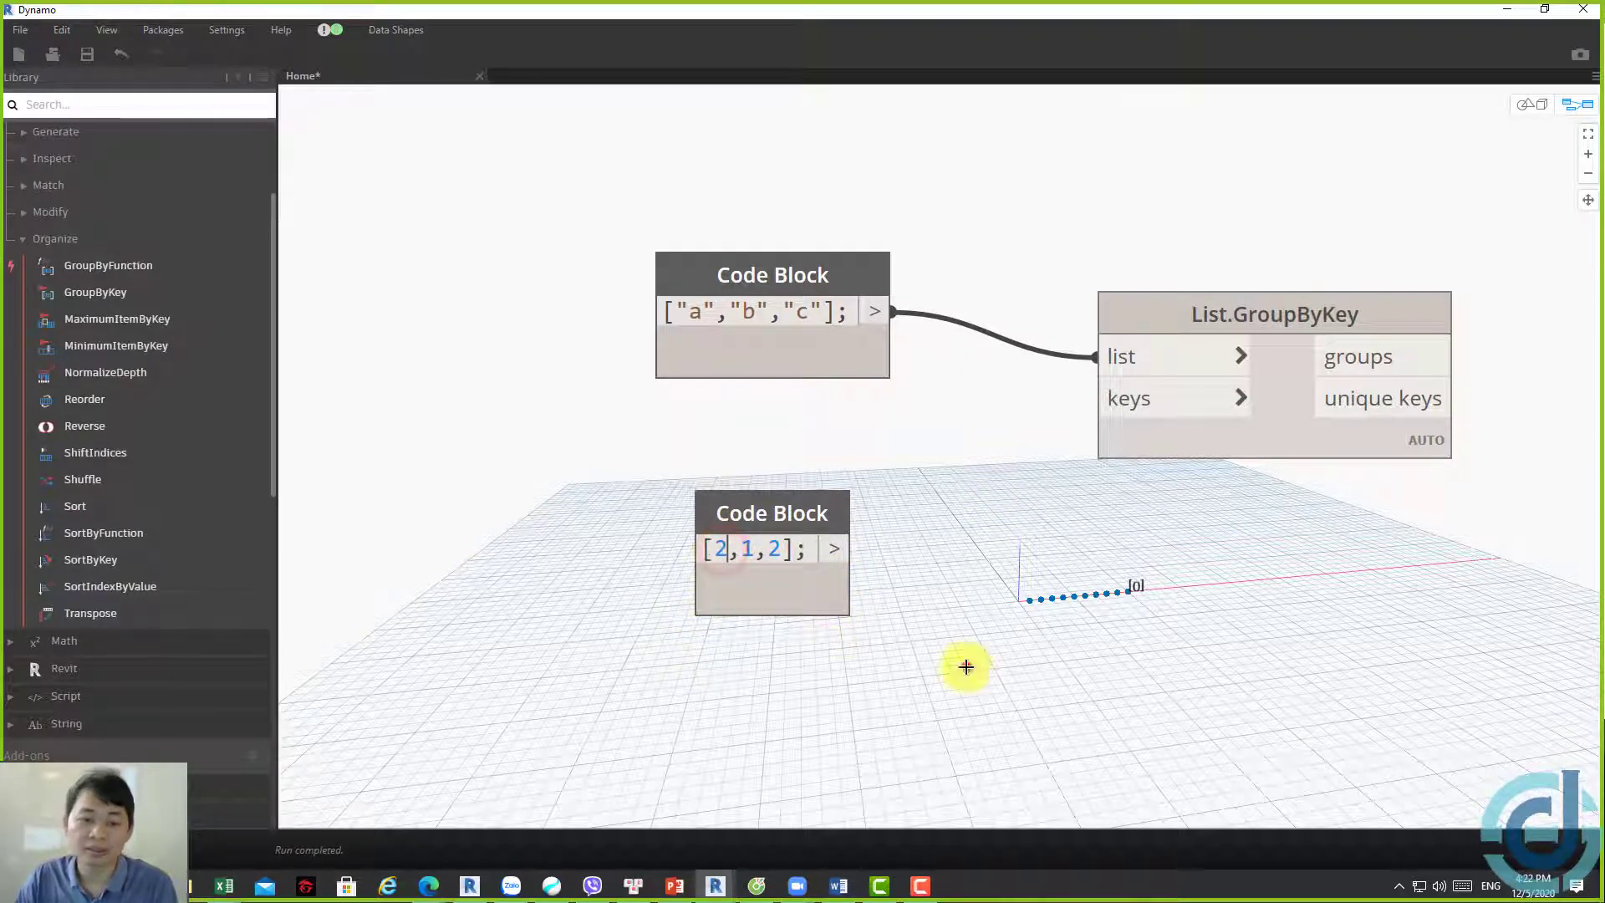
click(963, 666)
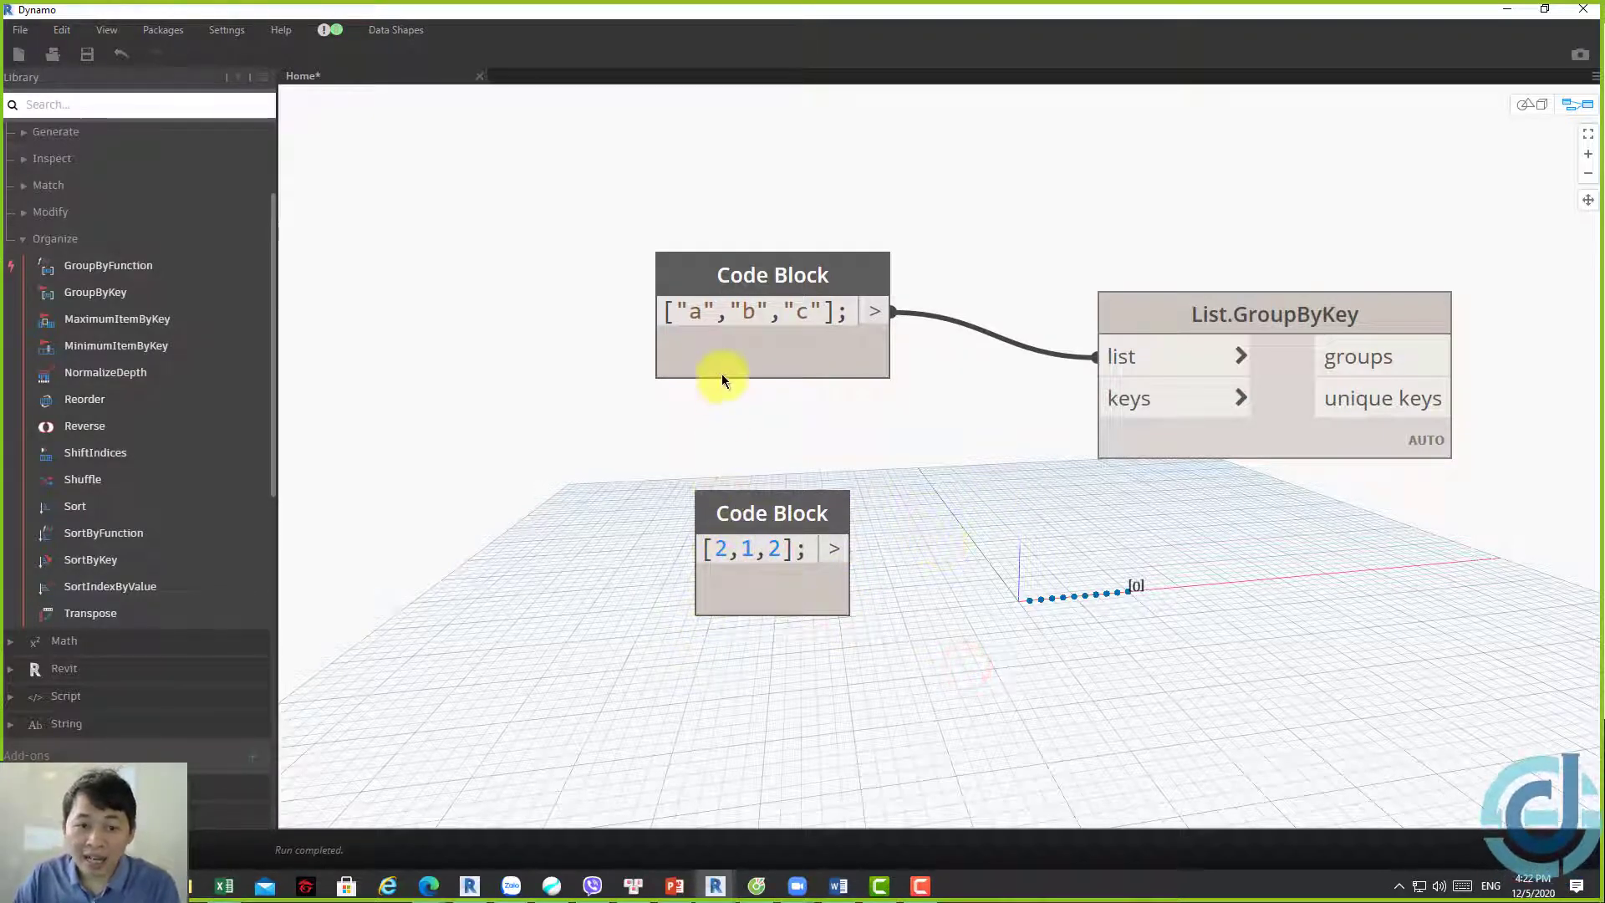
mouse_move(725, 549)
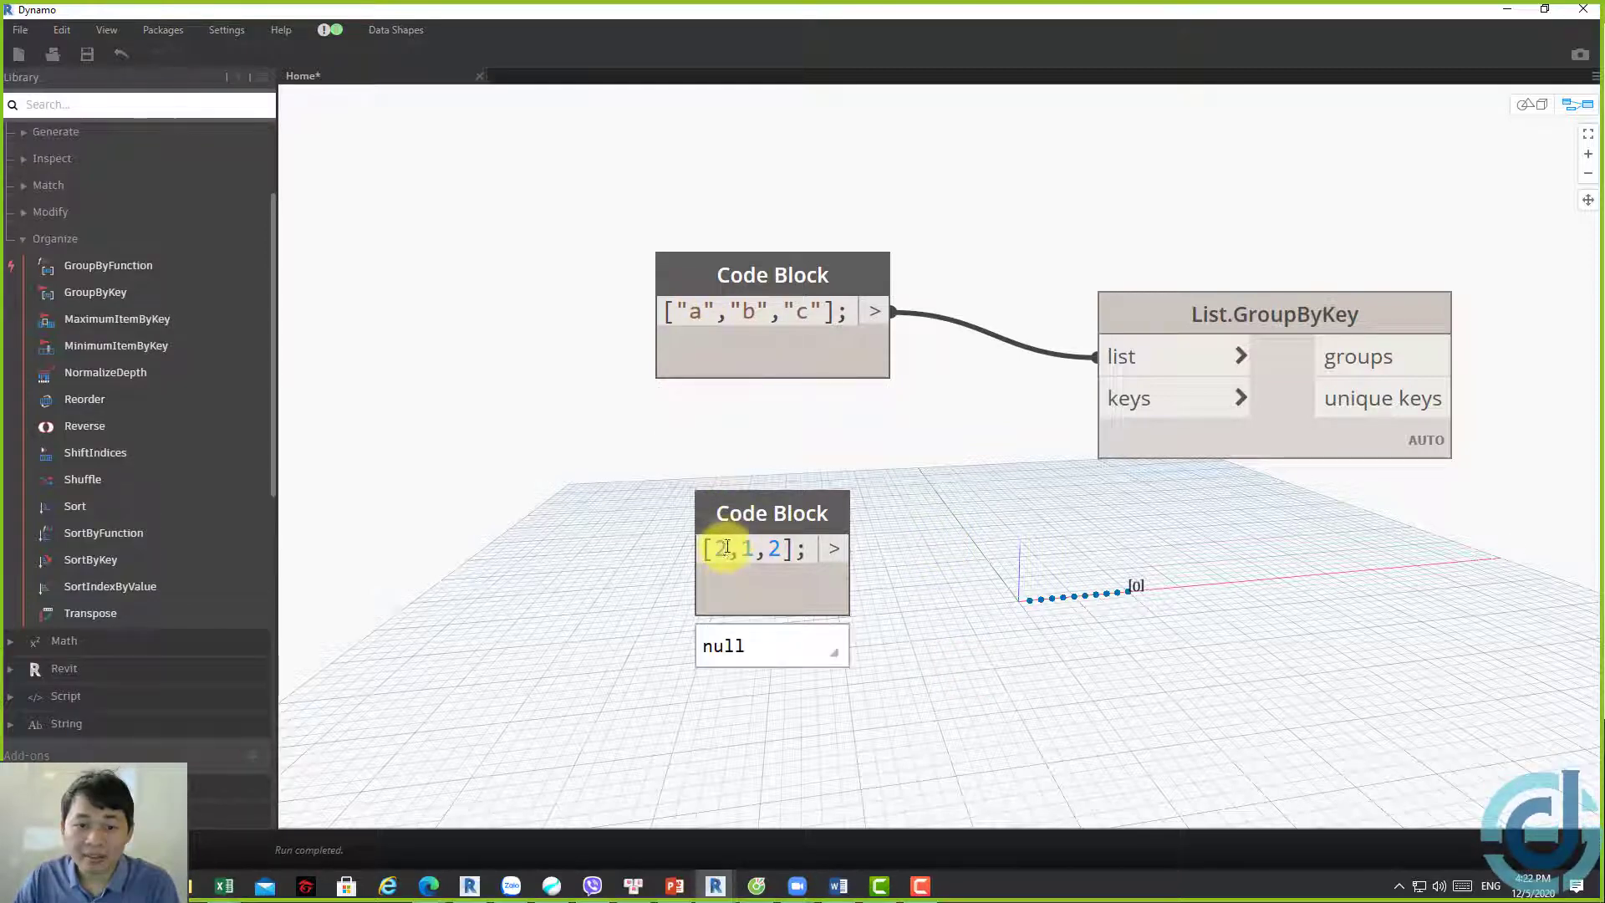
double_click(802, 311)
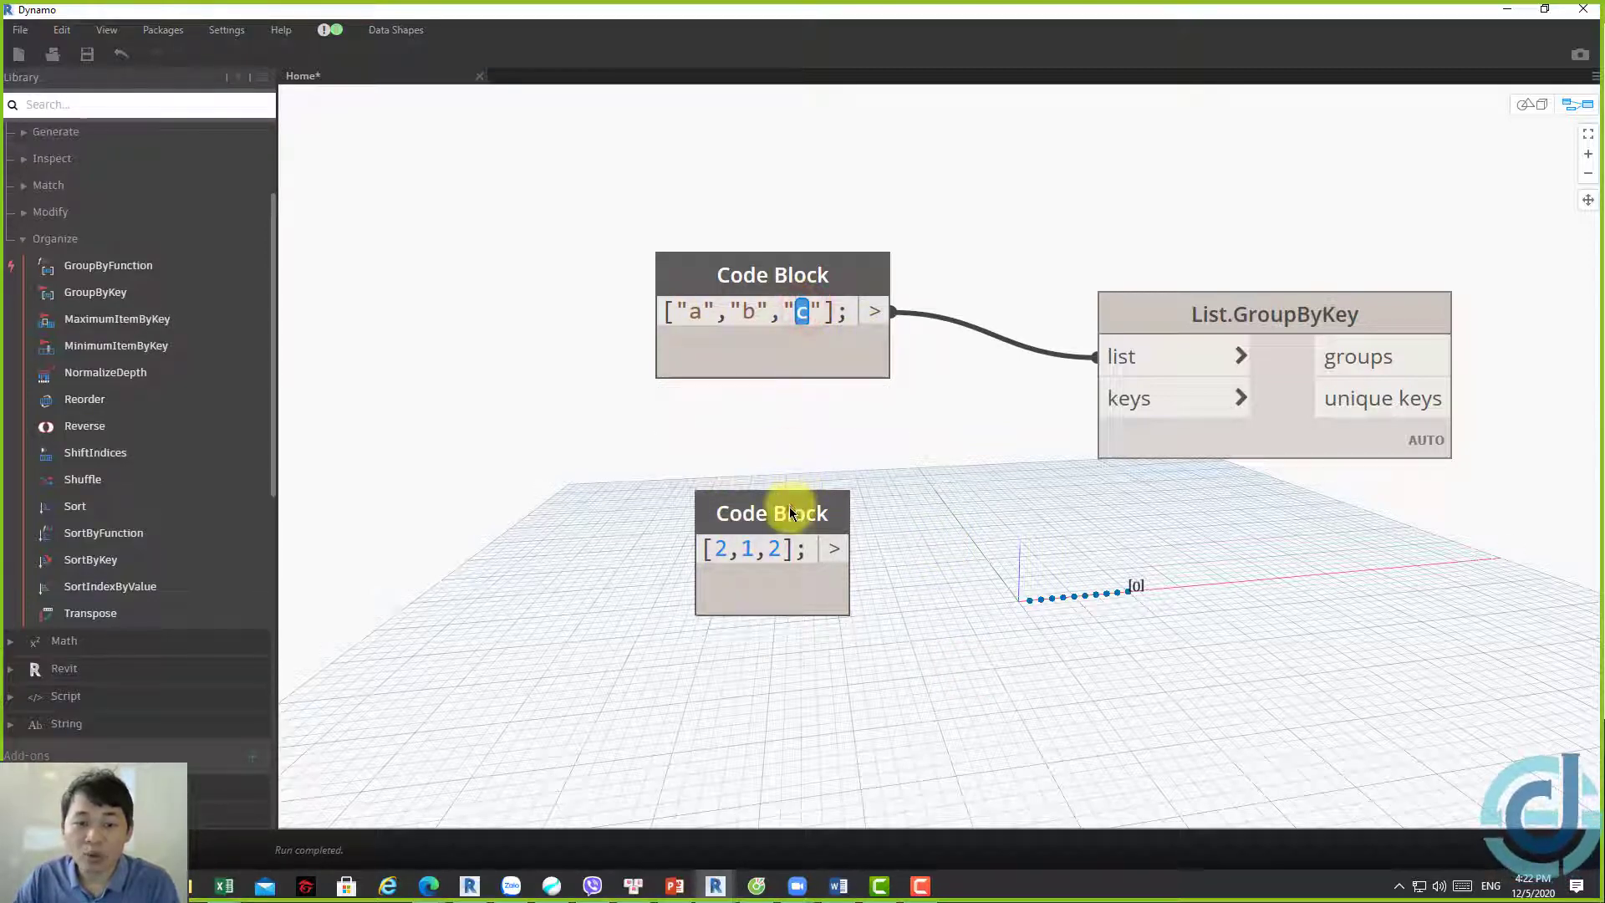
mouse_move(780, 513)
mouse_down()
mouse_move(764, 411)
mouse_move(1095, 399)
mouse_up()
middle_drag(1589, 487, 1251, 501)
Add a Code Block 'a;' fed by the groups output, showing [a, c] and [b]
double_click(1443, 488)
text(a;)
click(1326, 294)
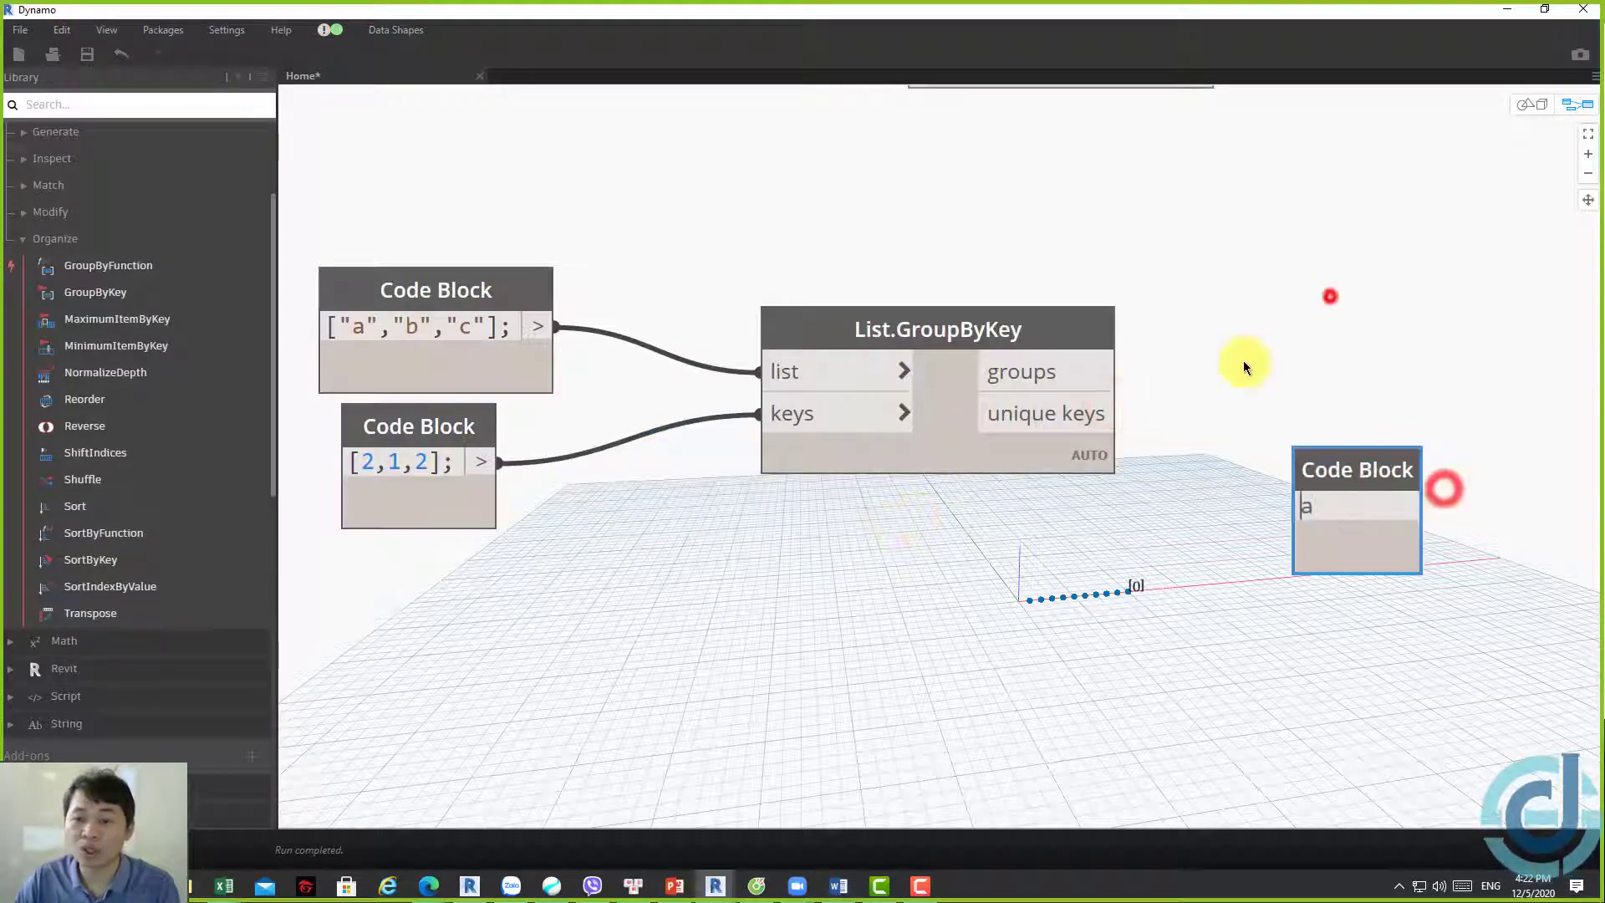
mouse_move(1067, 372)
mouse_down()
mouse_move(1322, 505)
mouse_move(1268, 322)
mouse_up()
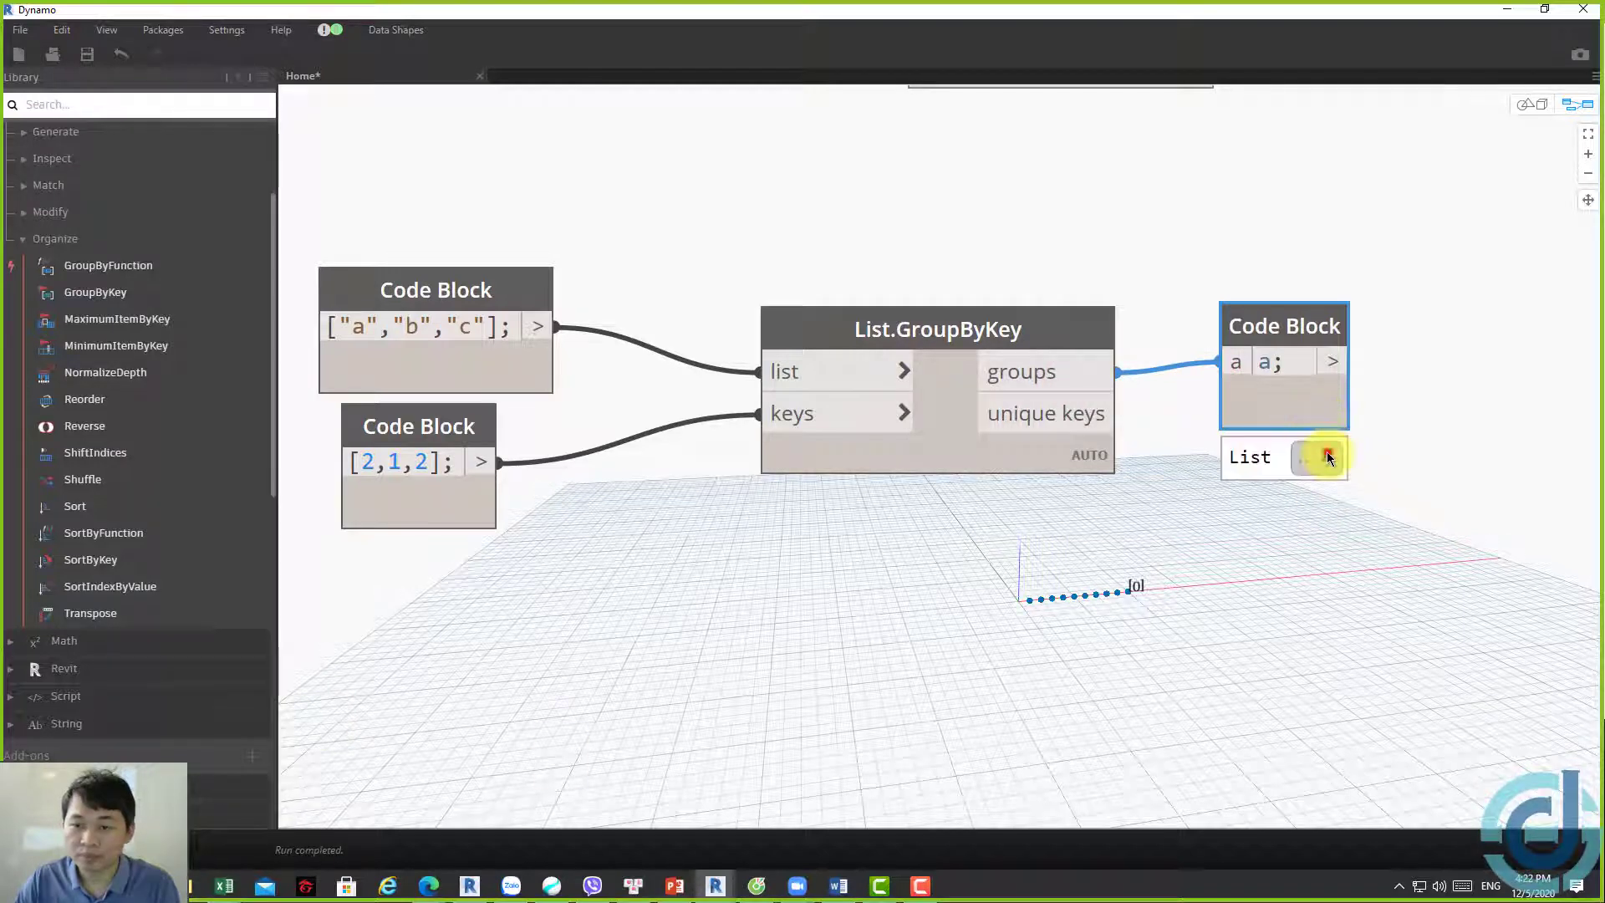
mouse_move(1357, 527)
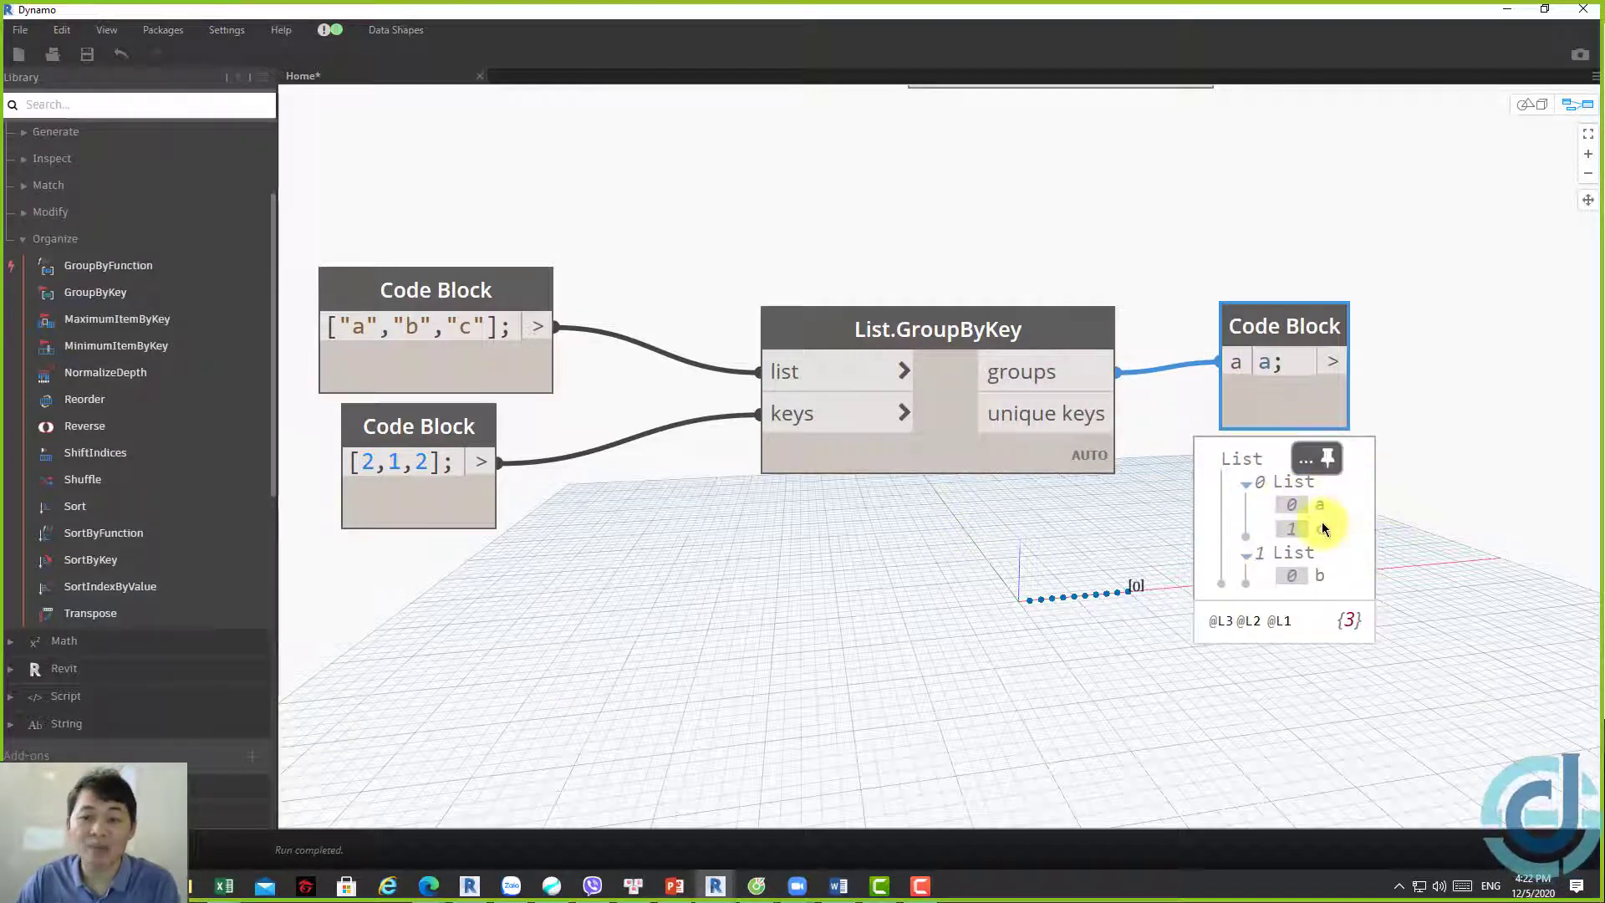
click(422, 461)
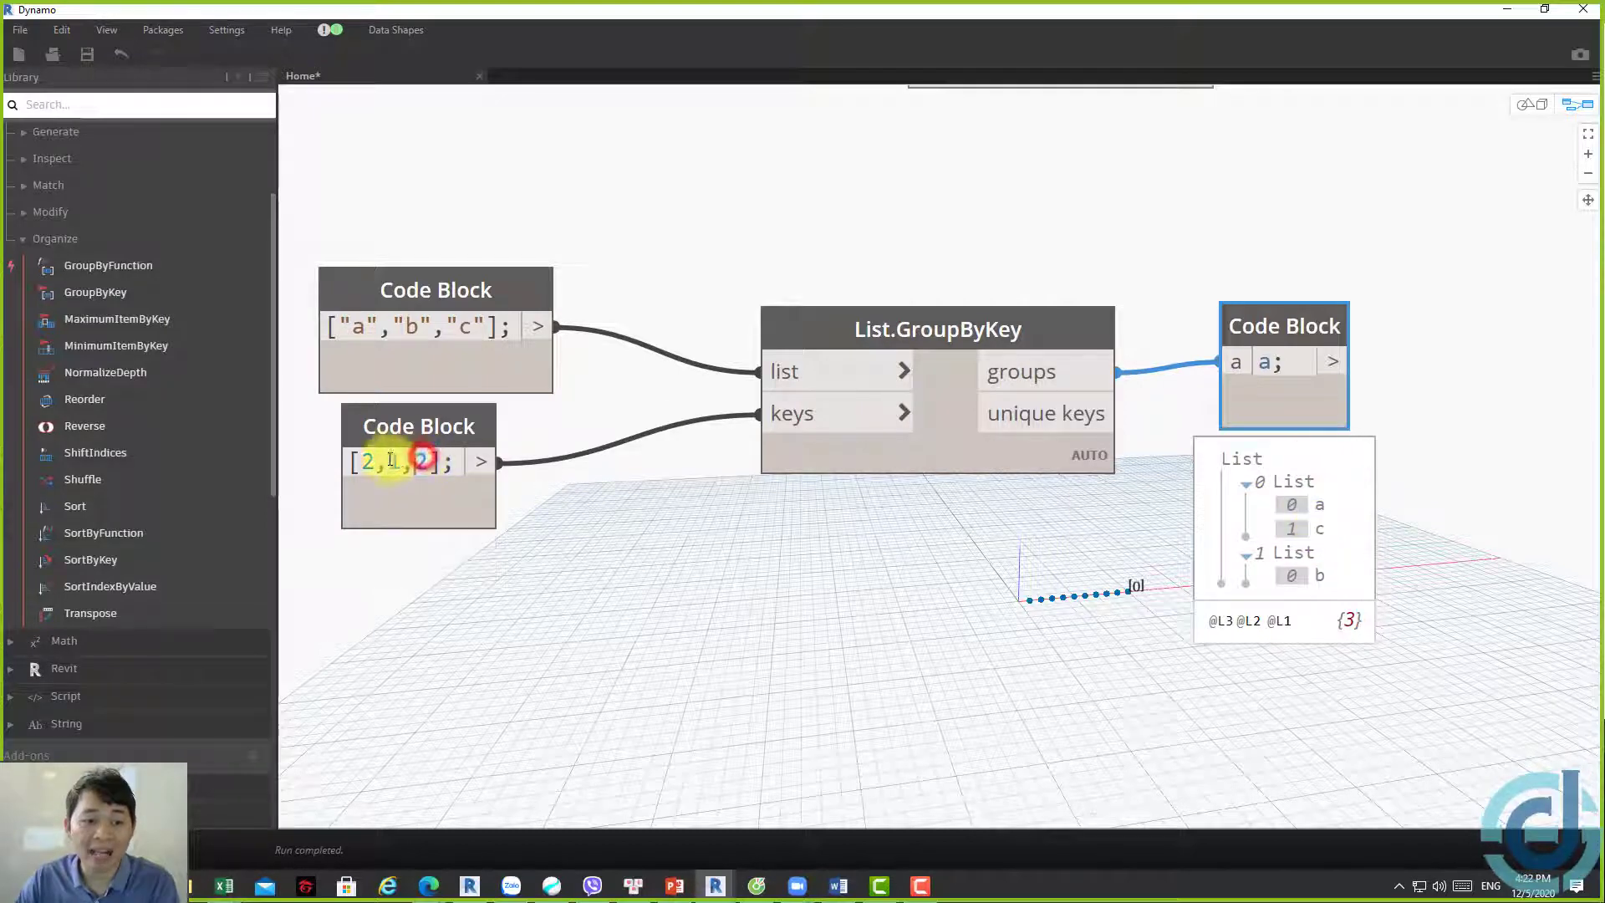
double_click(368, 461)
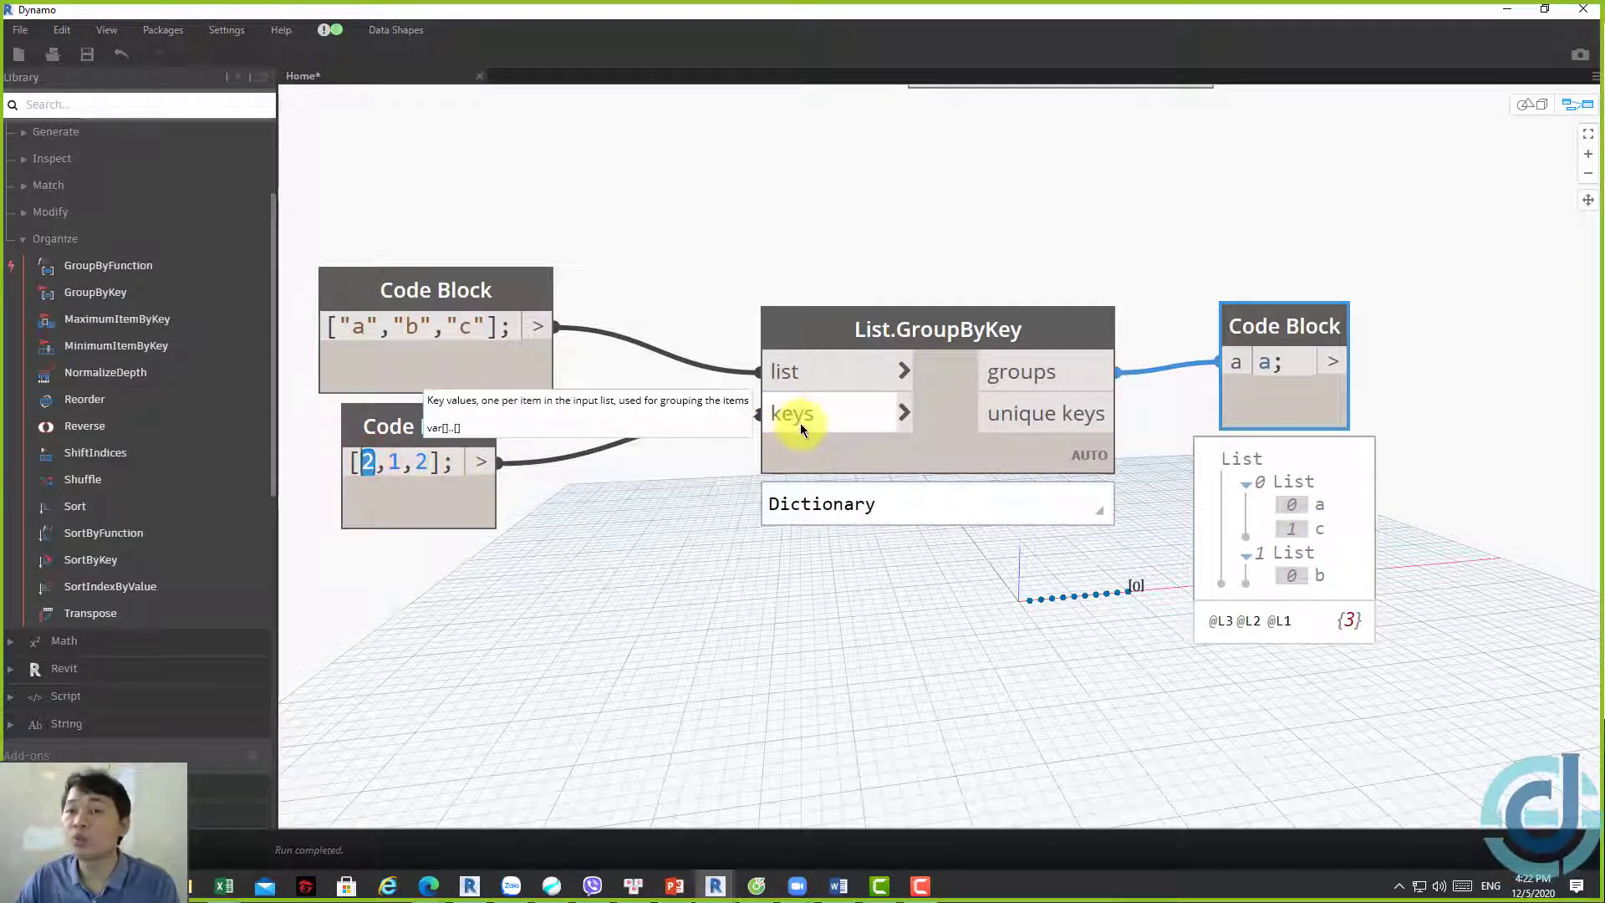
mouse_move(1284, 539)
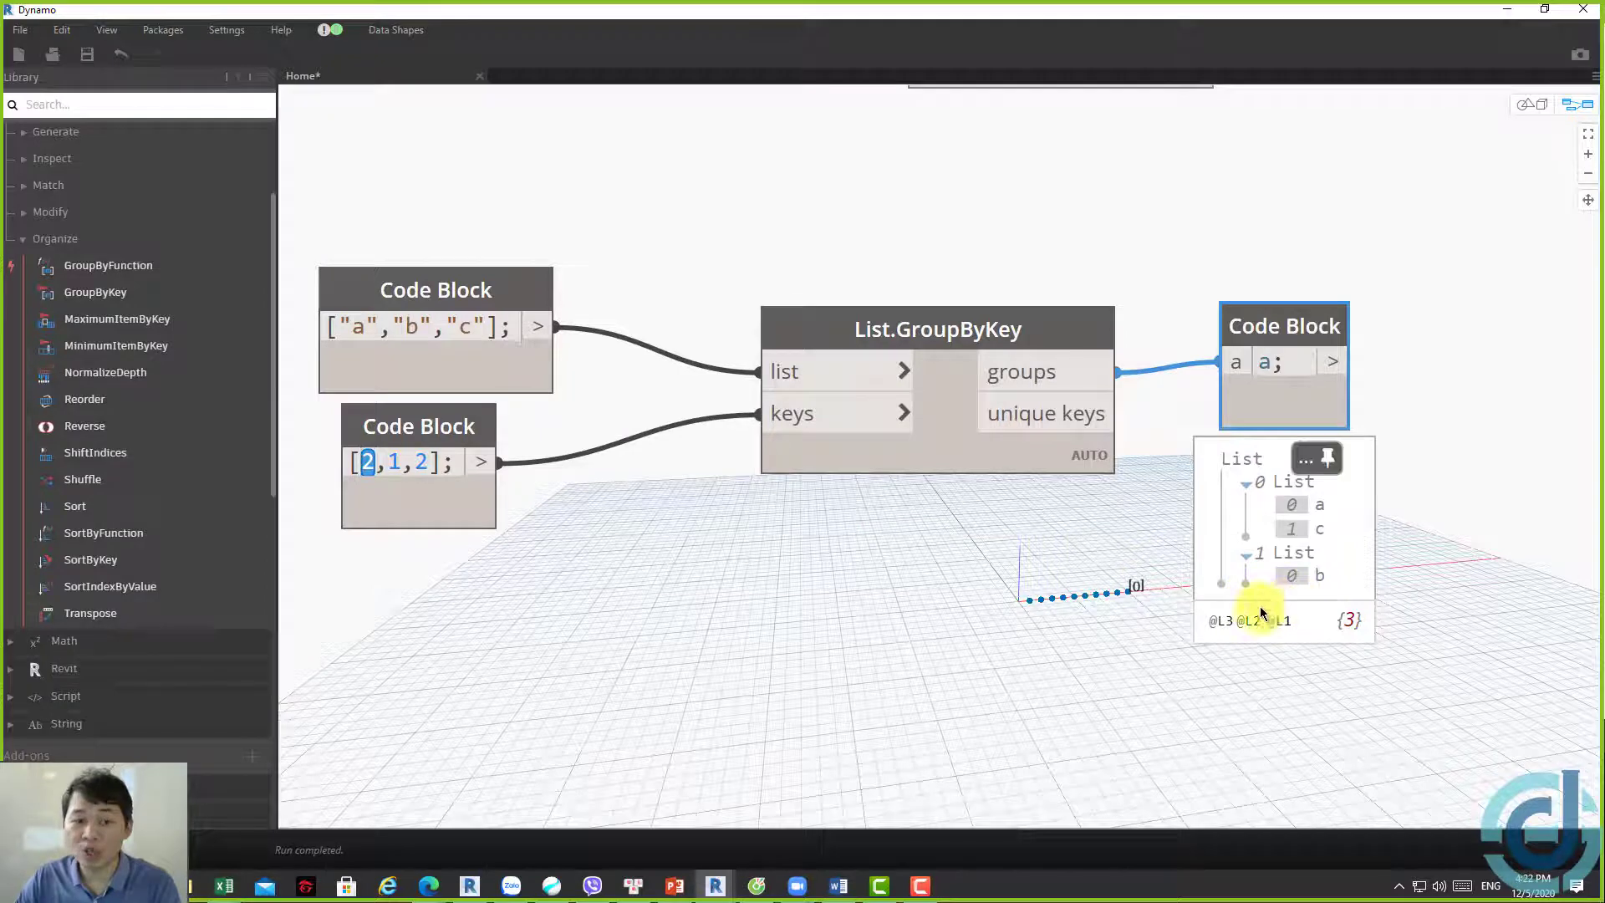
click(986, 653)
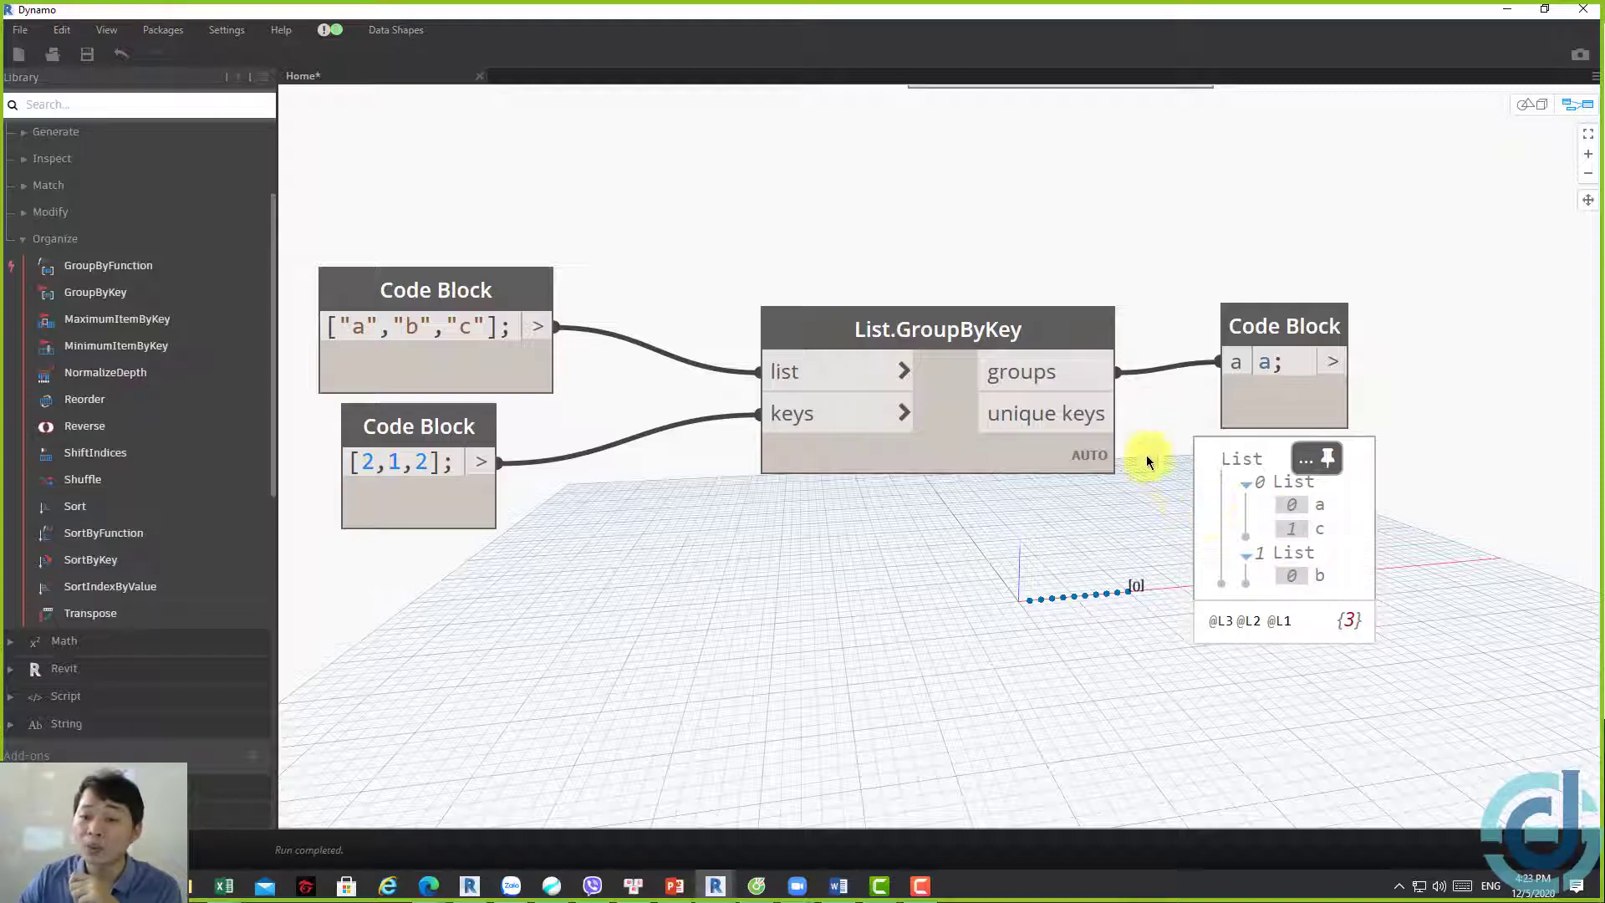
Shift List.GroupByFunction left and move the GroupByKey example nodes up-left together
scroll(1141, 538, down, 2)
scroll(1143, 535, down, 1)
middle_drag(1105, 360, 1070, 363)
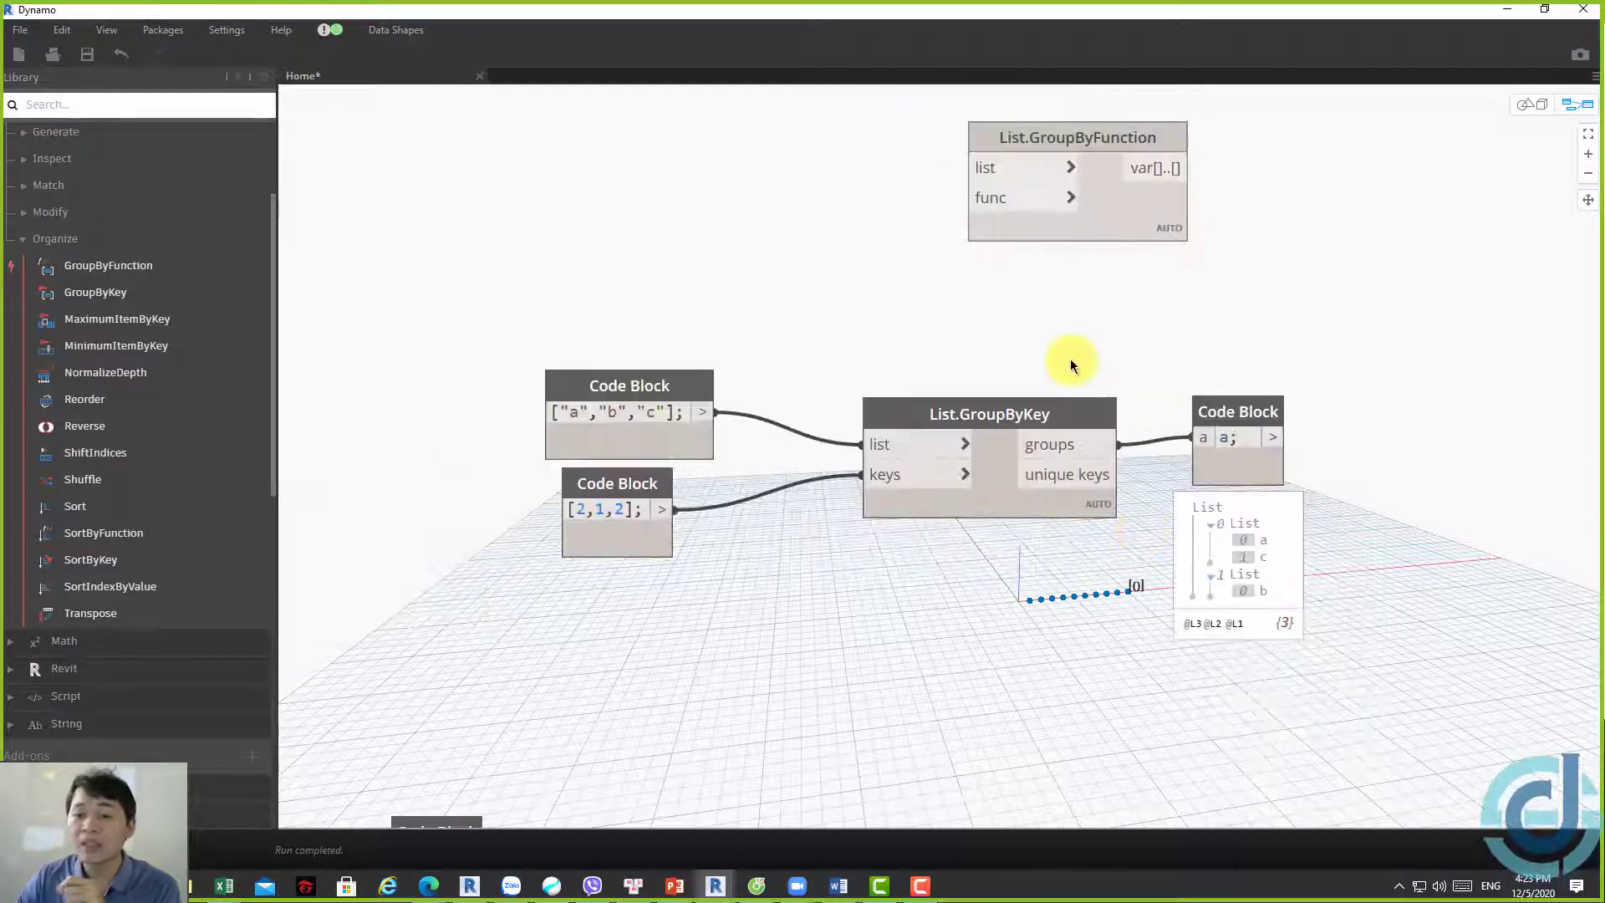
drag(1099, 222, 1005, 229)
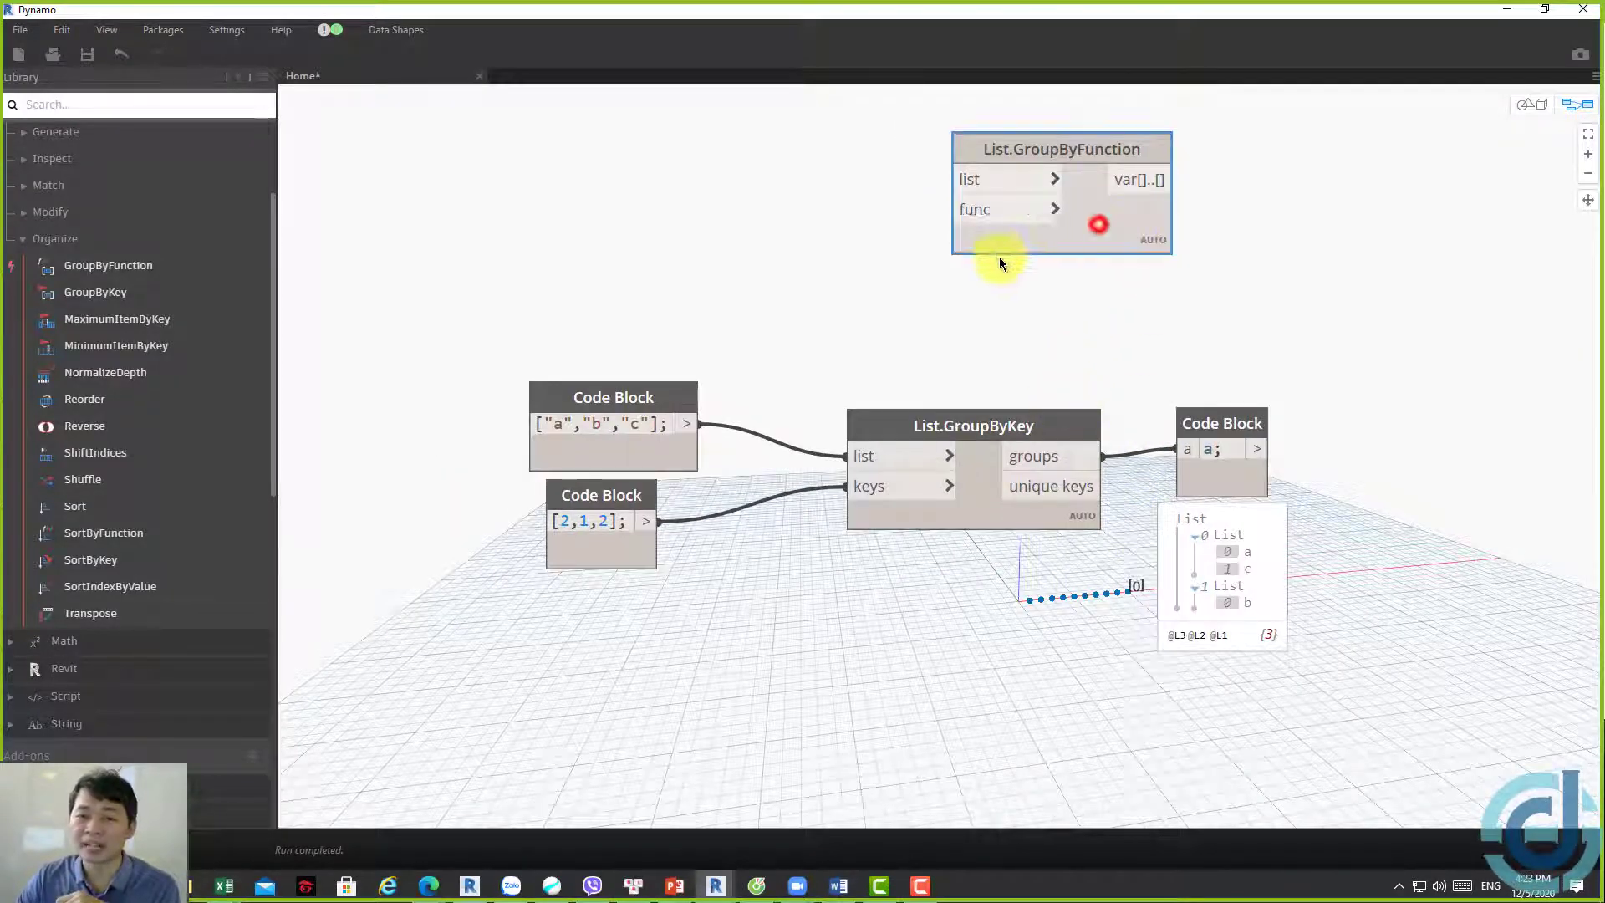
drag(1380, 607, 545, 351)
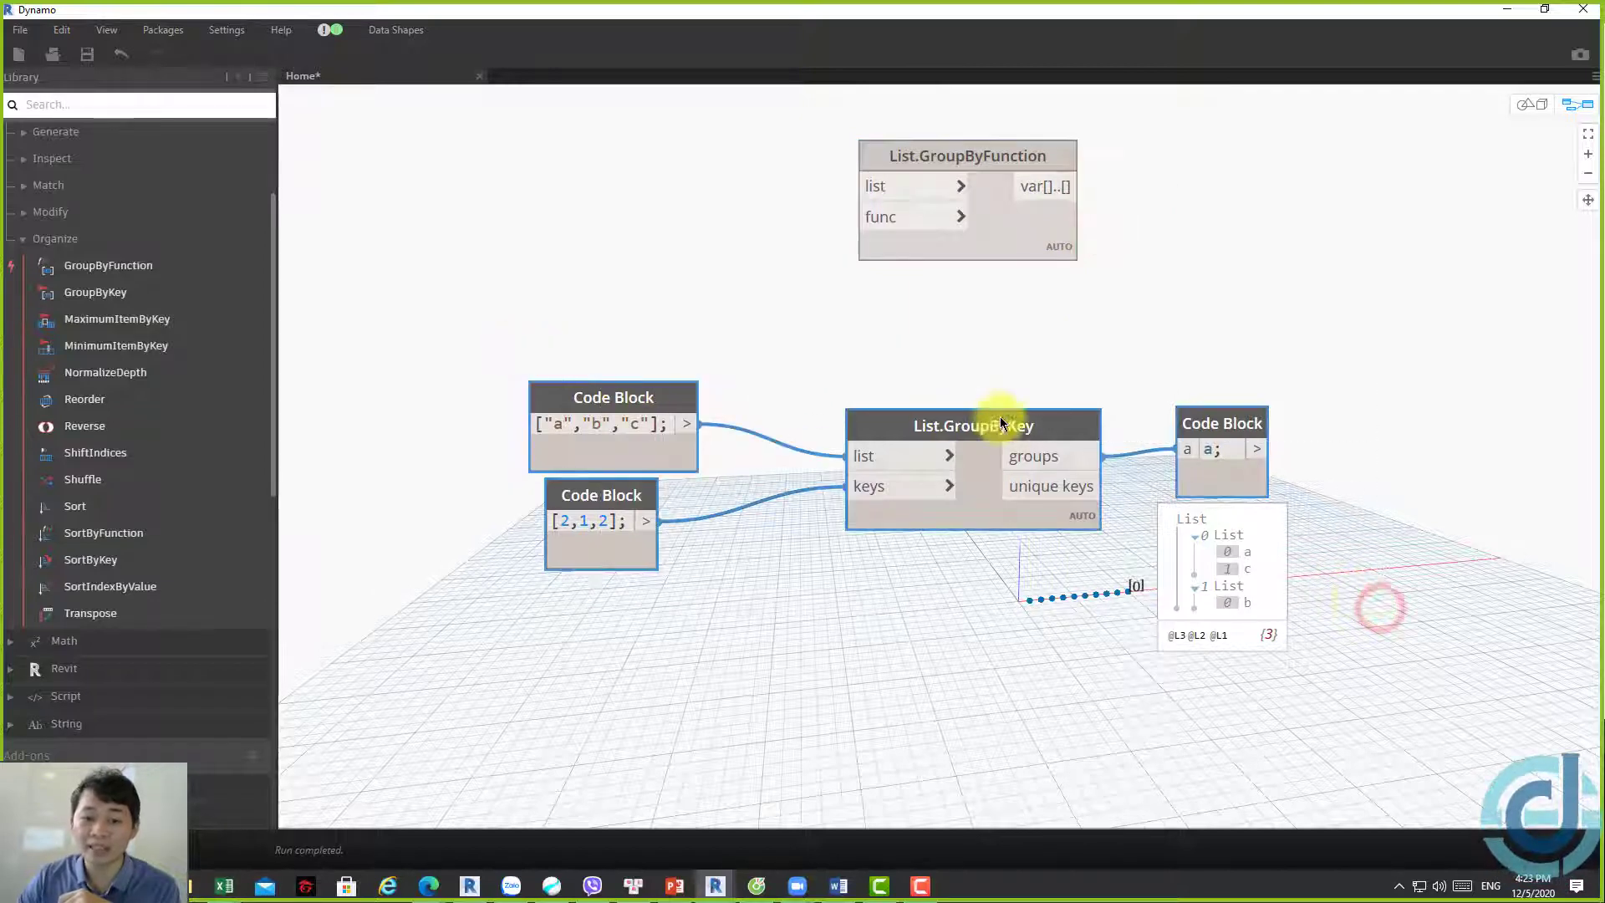
drag(1010, 419, 984, 386)
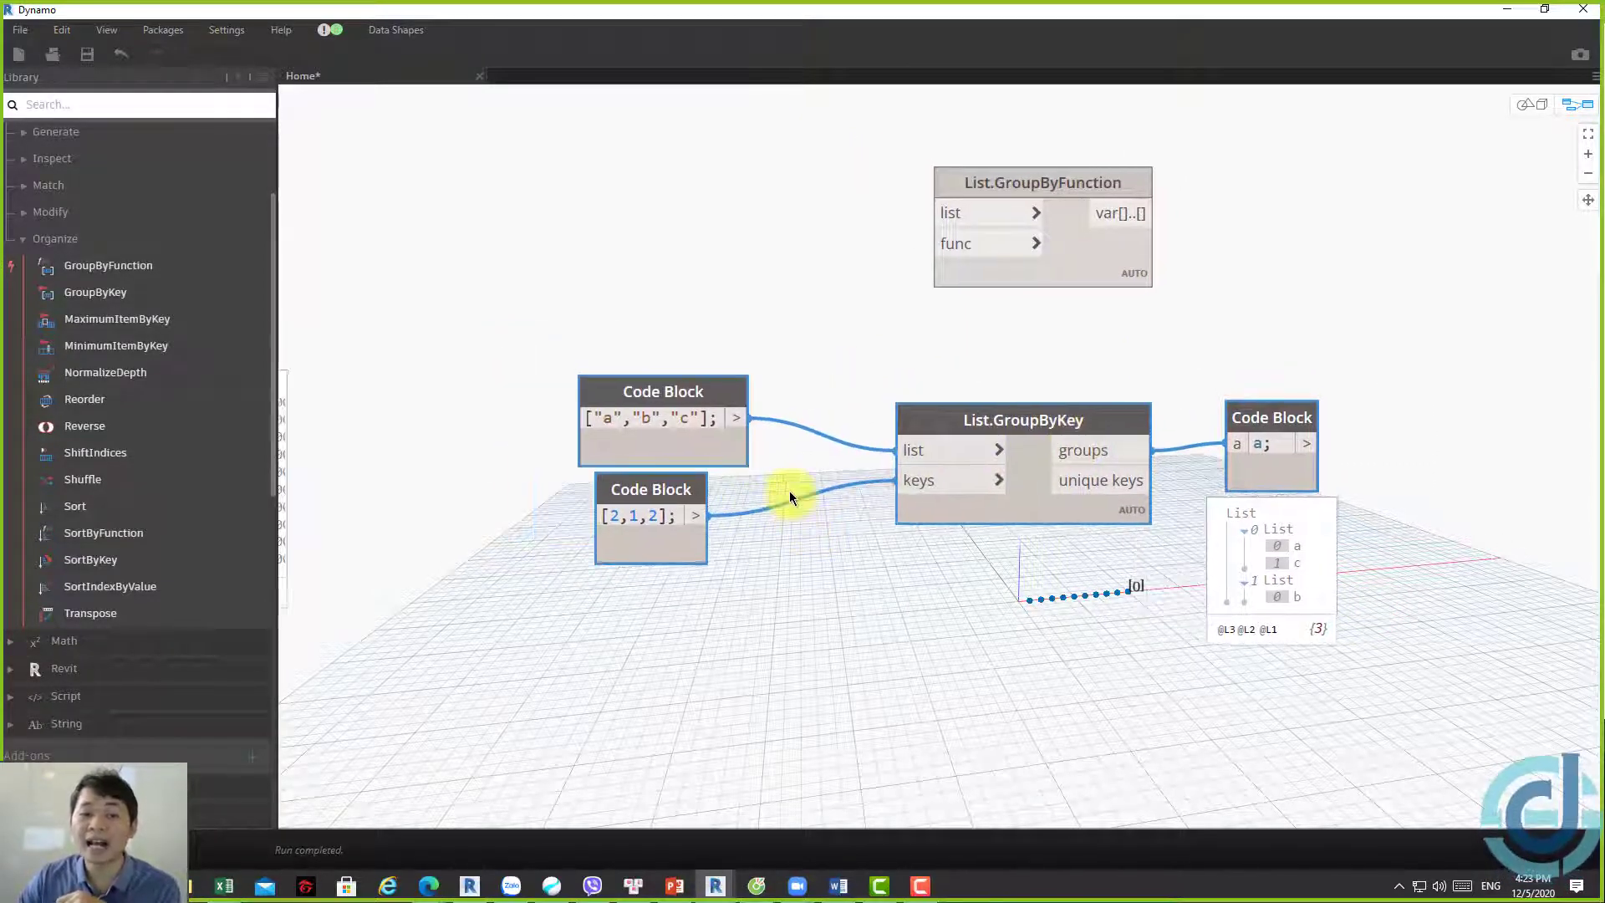
scroll(789, 490, up, 3)
drag(685, 337, 683, 309)
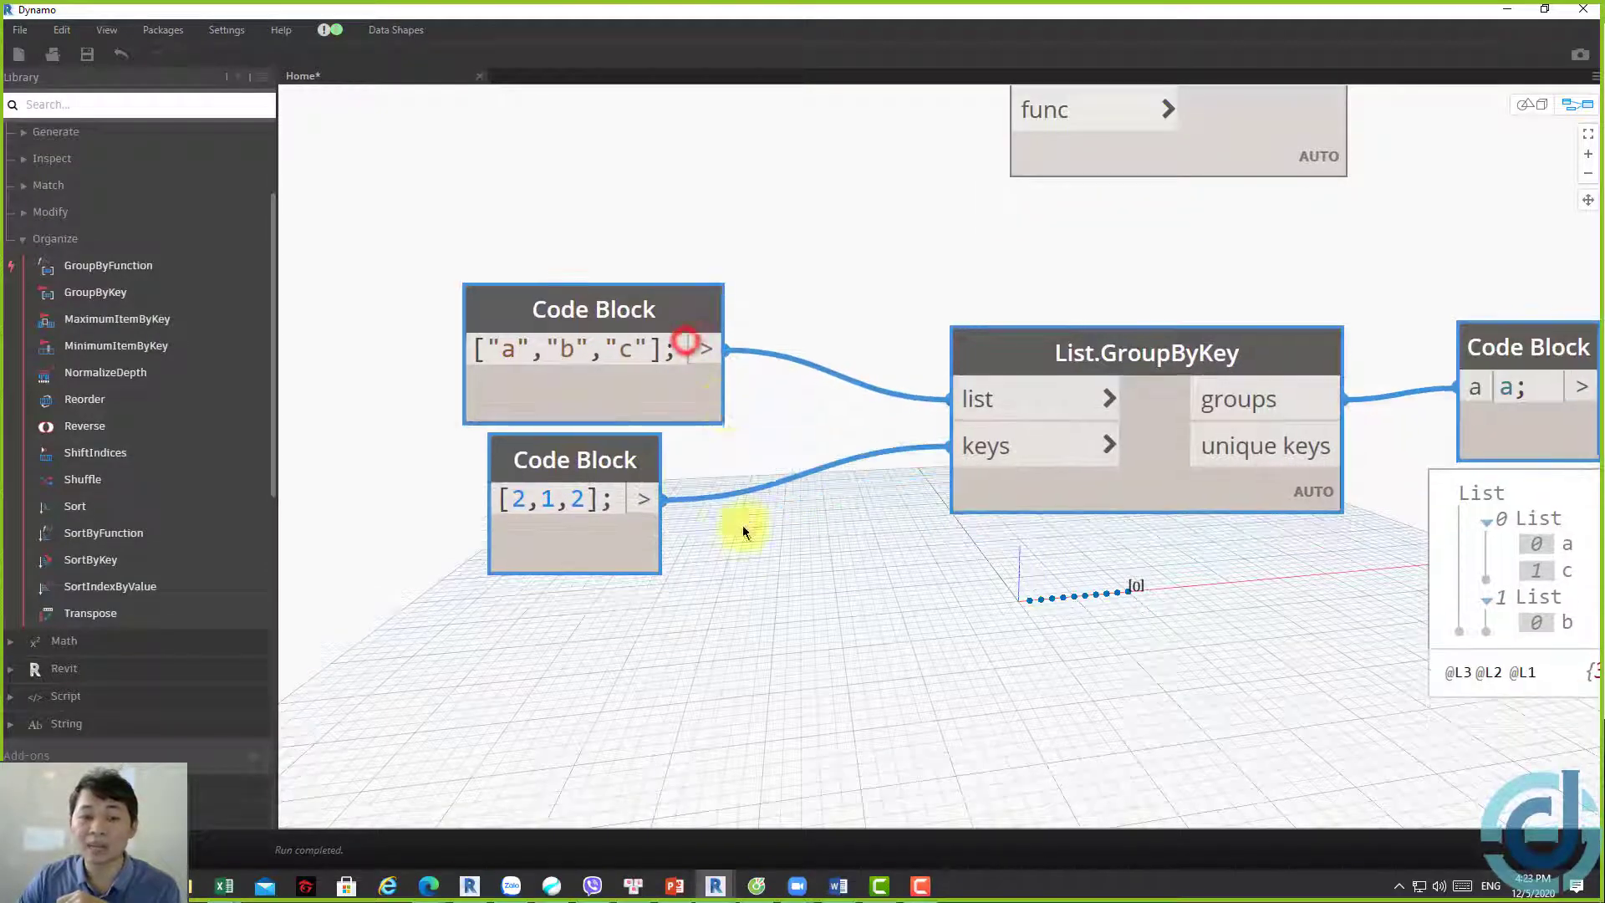
click(759, 591)
Reposition the [2,1,2] keys Code Block and select its keys list text
click(547, 455)
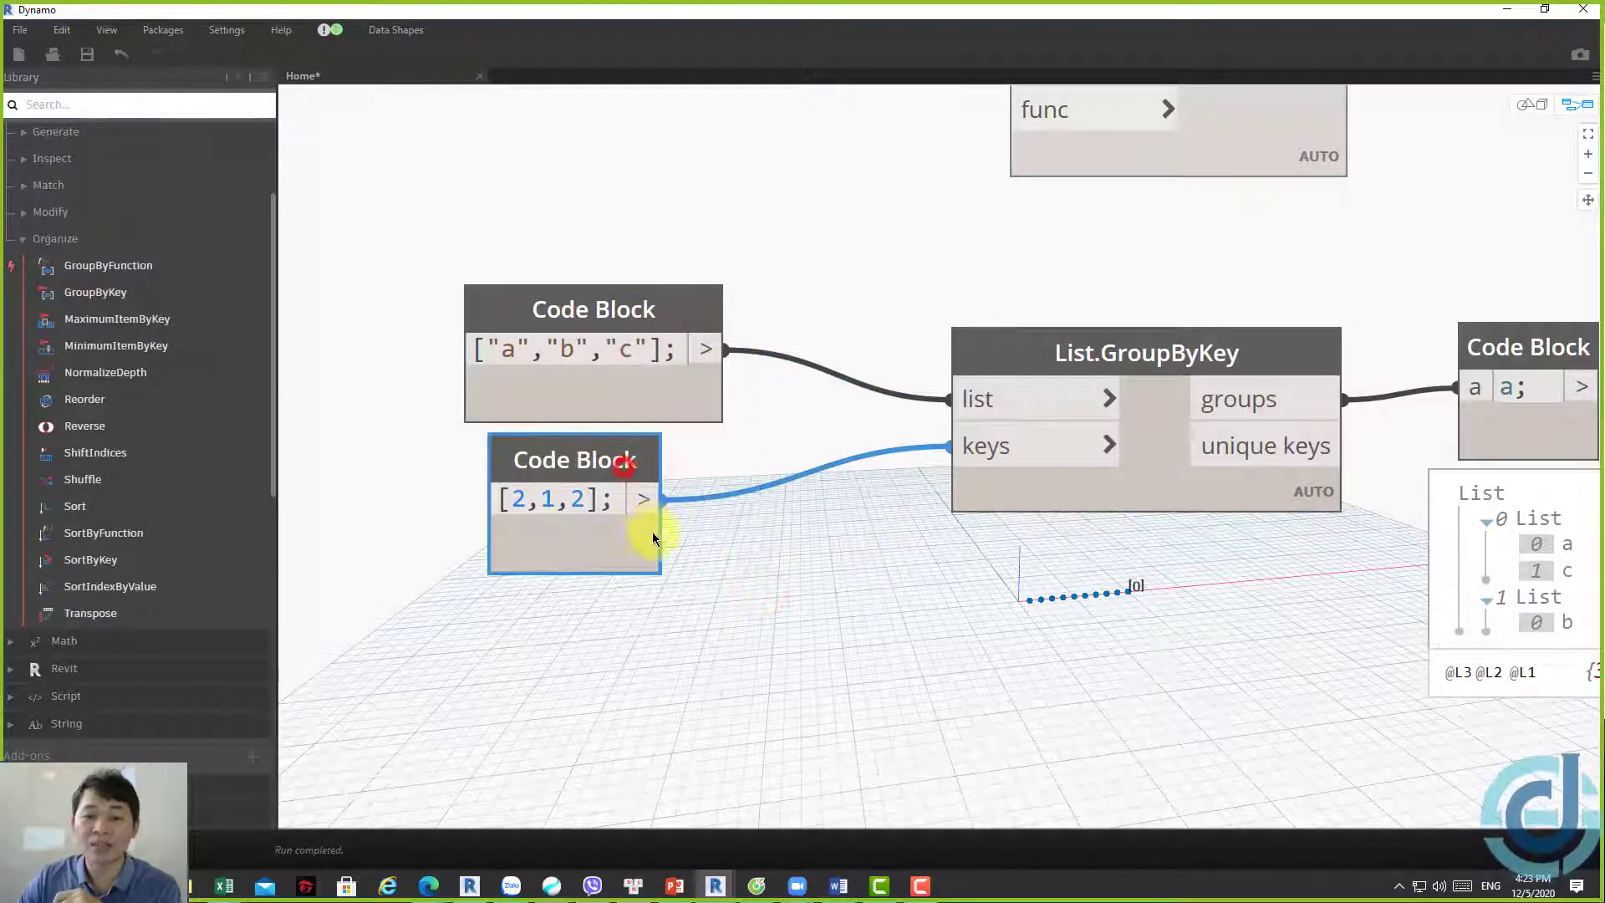
mouse_move(646, 479)
mouse_down()
mouse_move(716, 592)
mouse_move(656, 616)
mouse_move(652, 601)
mouse_up()
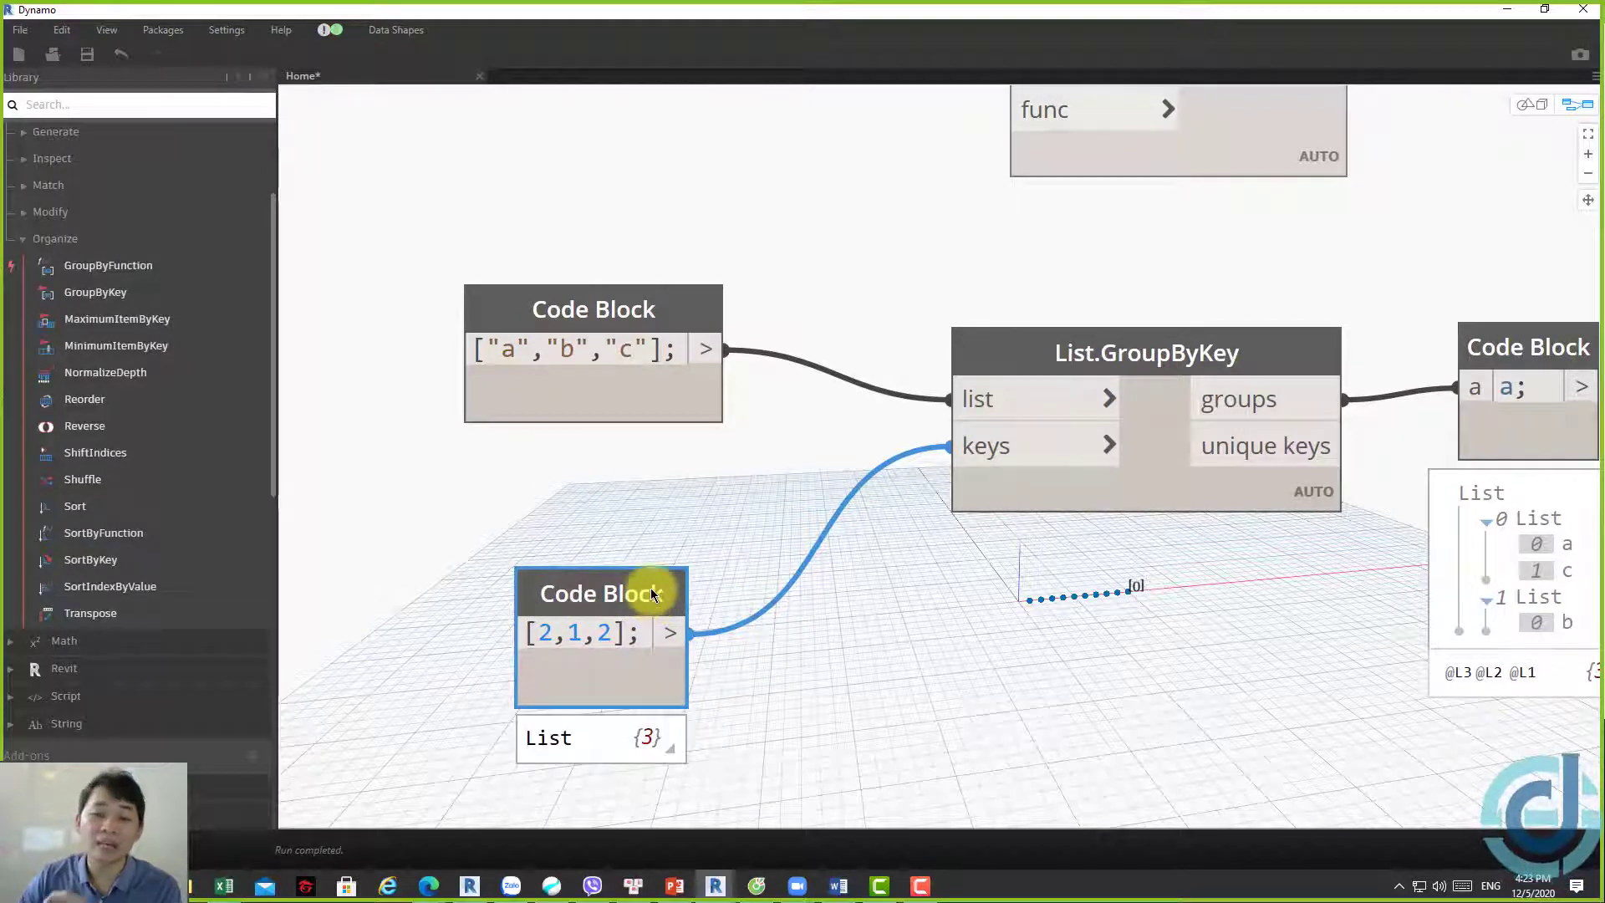
drag(788, 731, 491, 537)
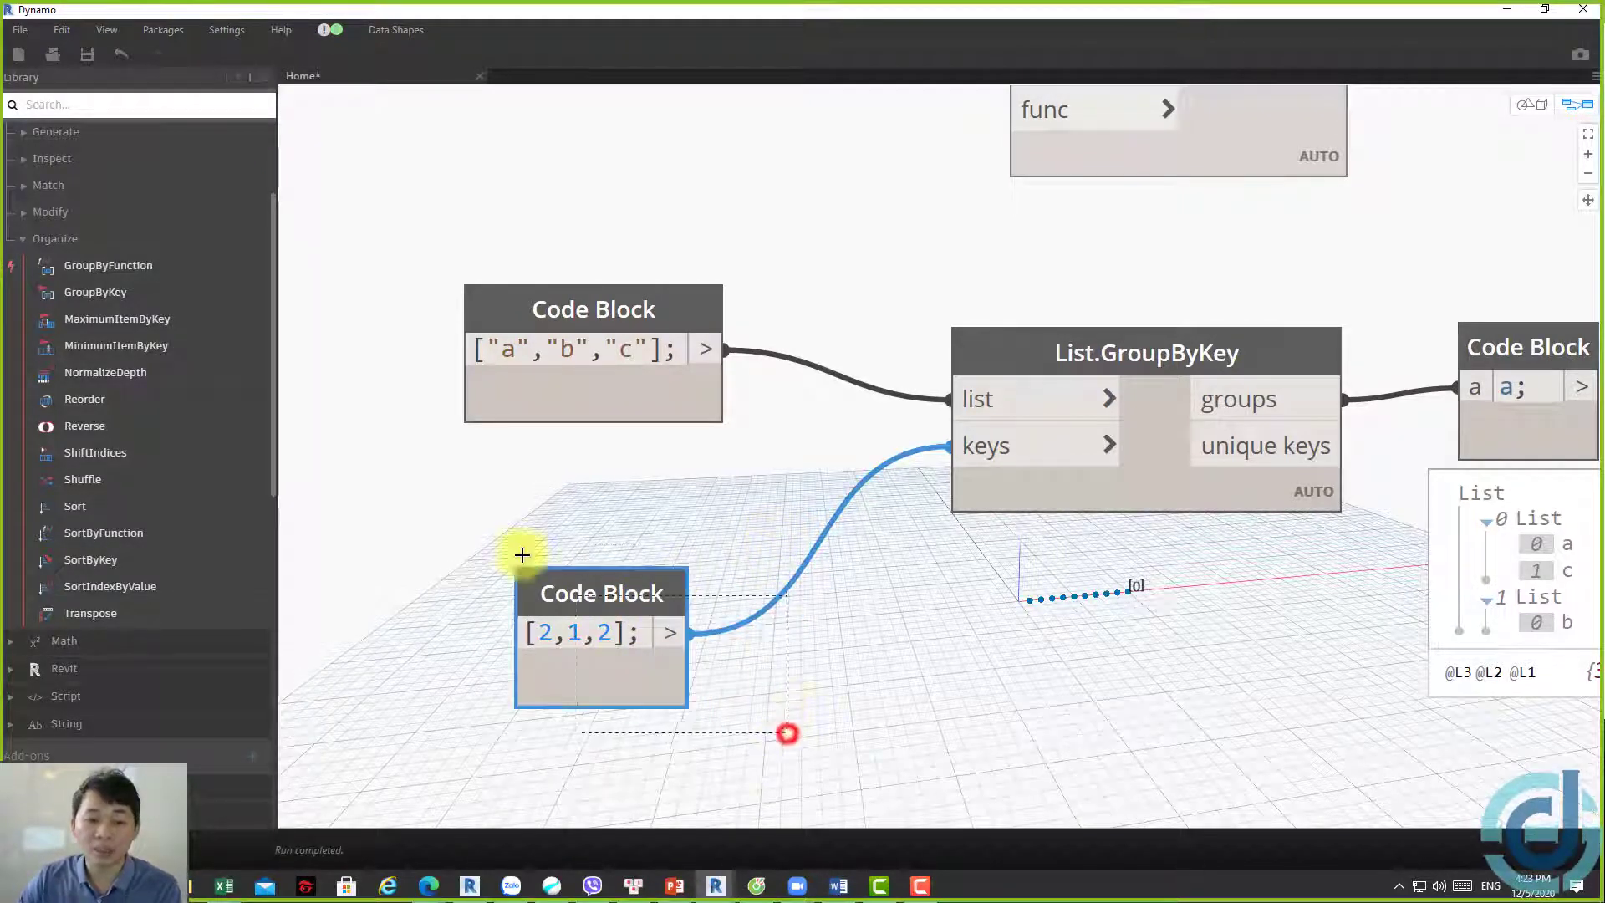
mouse_move(544, 650)
mouse_down()
mouse_move(623, 599)
mouse_move(632, 544)
mouse_move(616, 591)
mouse_up()
double_click(623, 590)
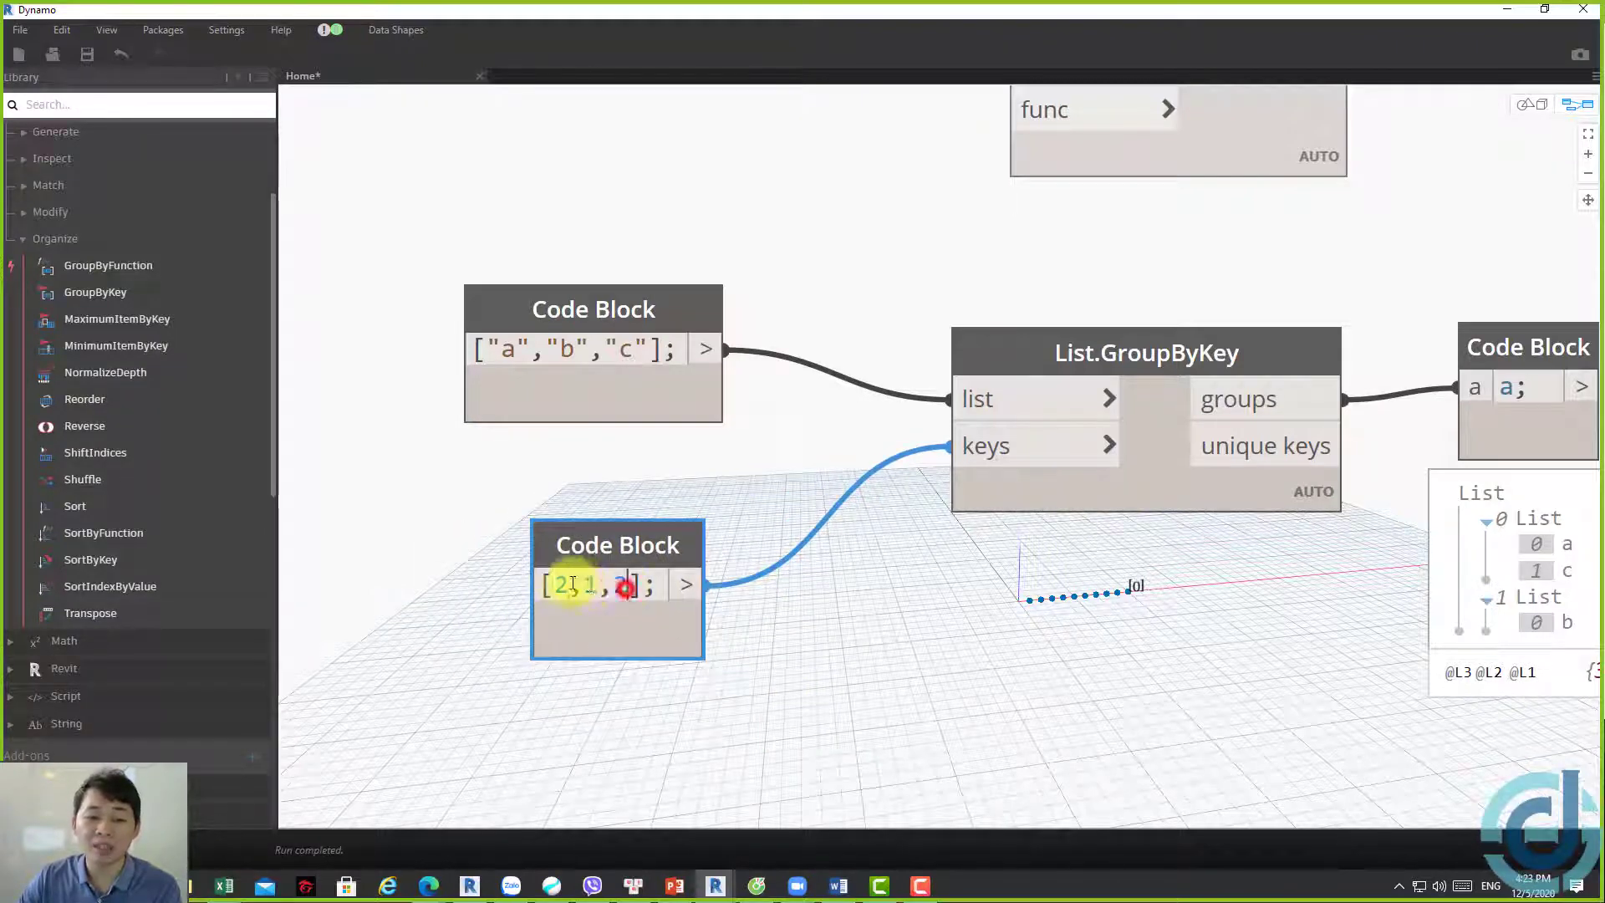
click(642, 589)
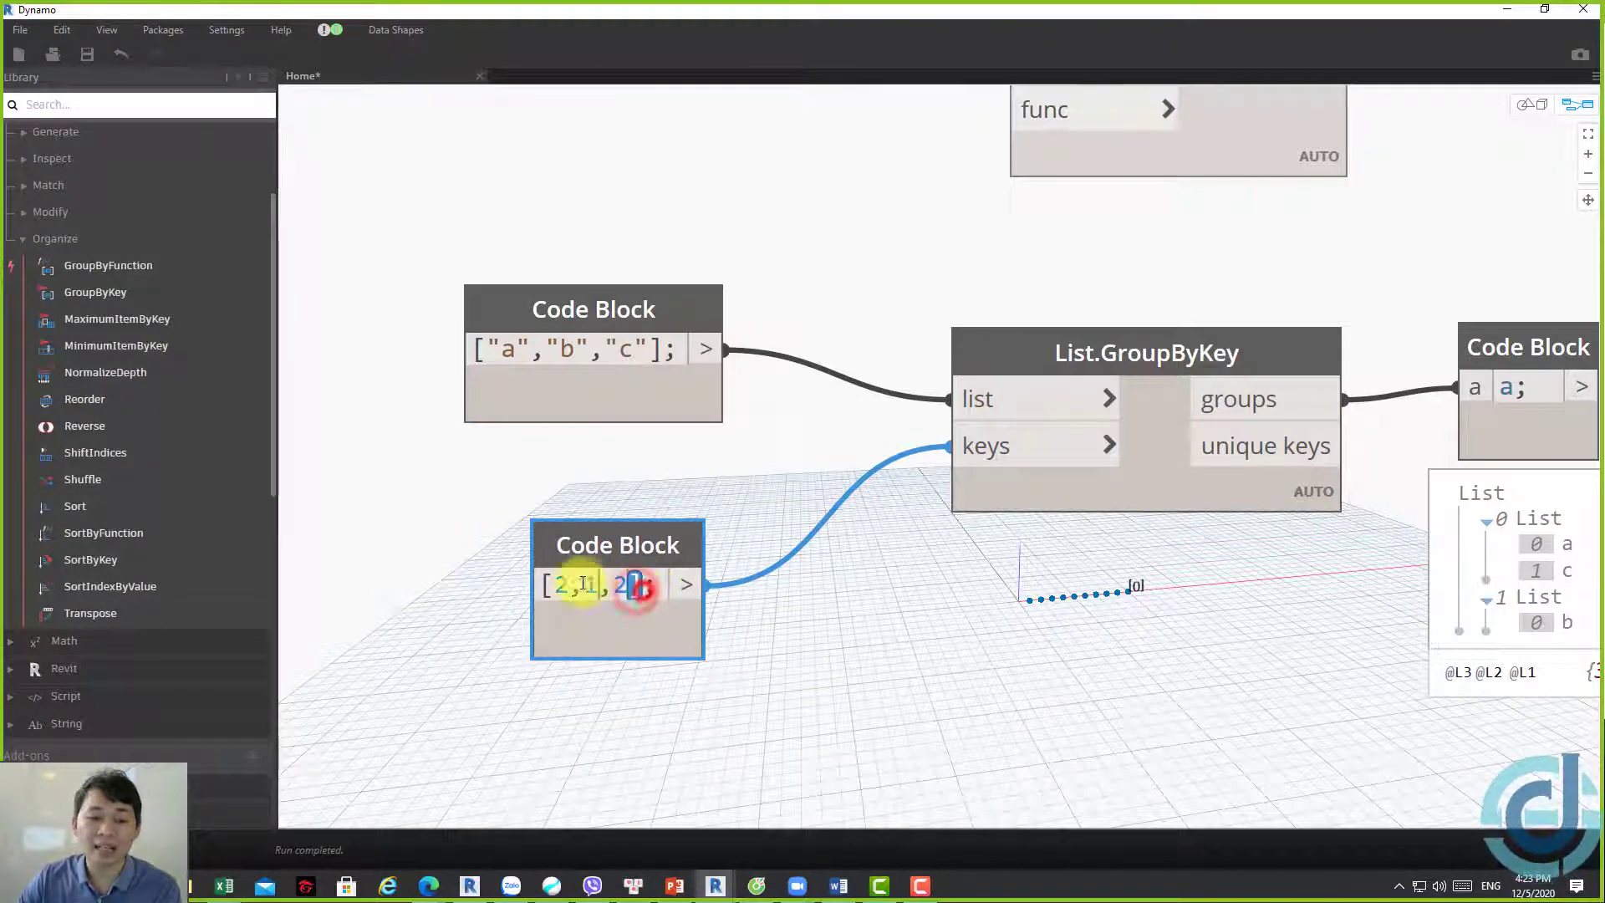
drag(642, 587, 541, 586)
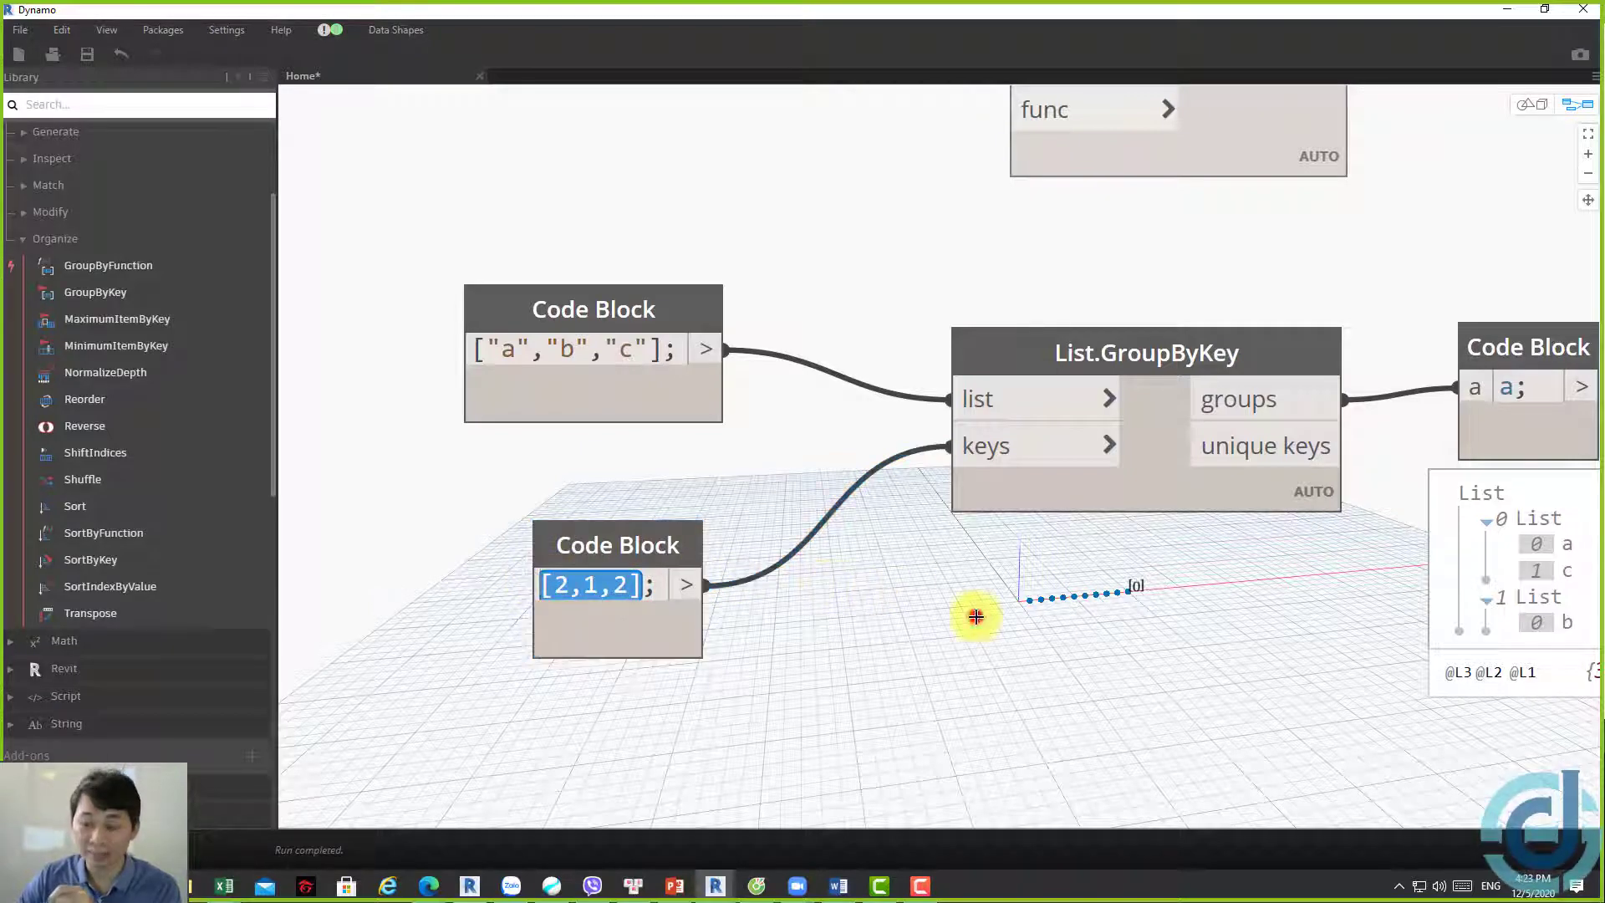
click(967, 614)
Raise the List.GroupByFunction node higher up on the canvas
middle_drag(961, 609, 817, 624)
scroll(819, 620, down, 4)
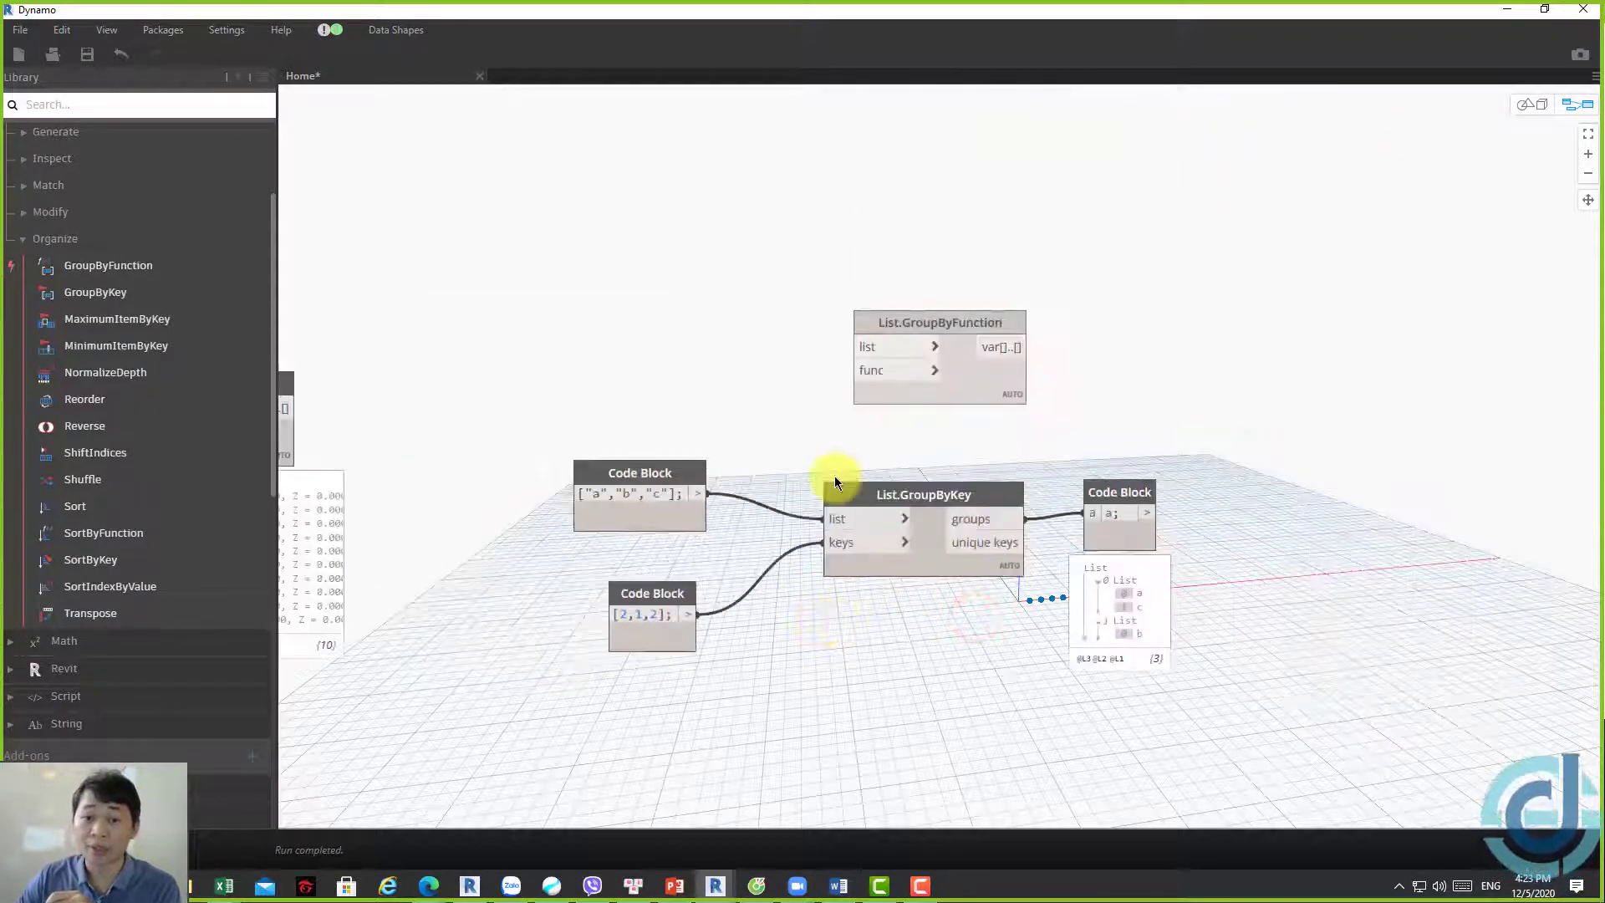
middle_drag(834, 475, 882, 555)
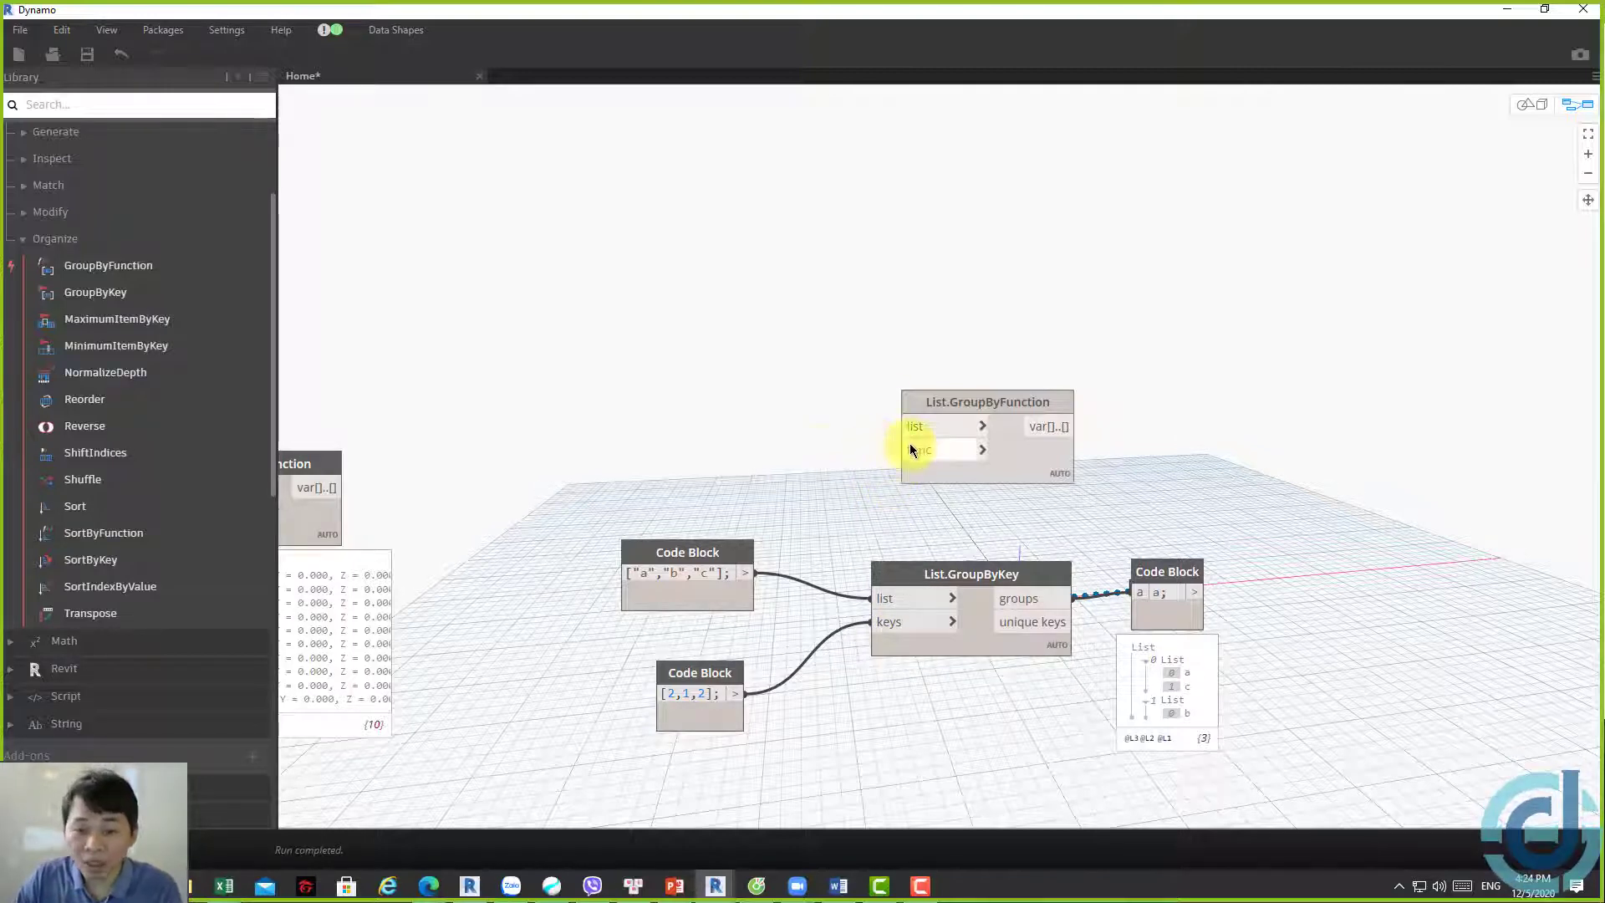
scroll(817, 451, up, 3)
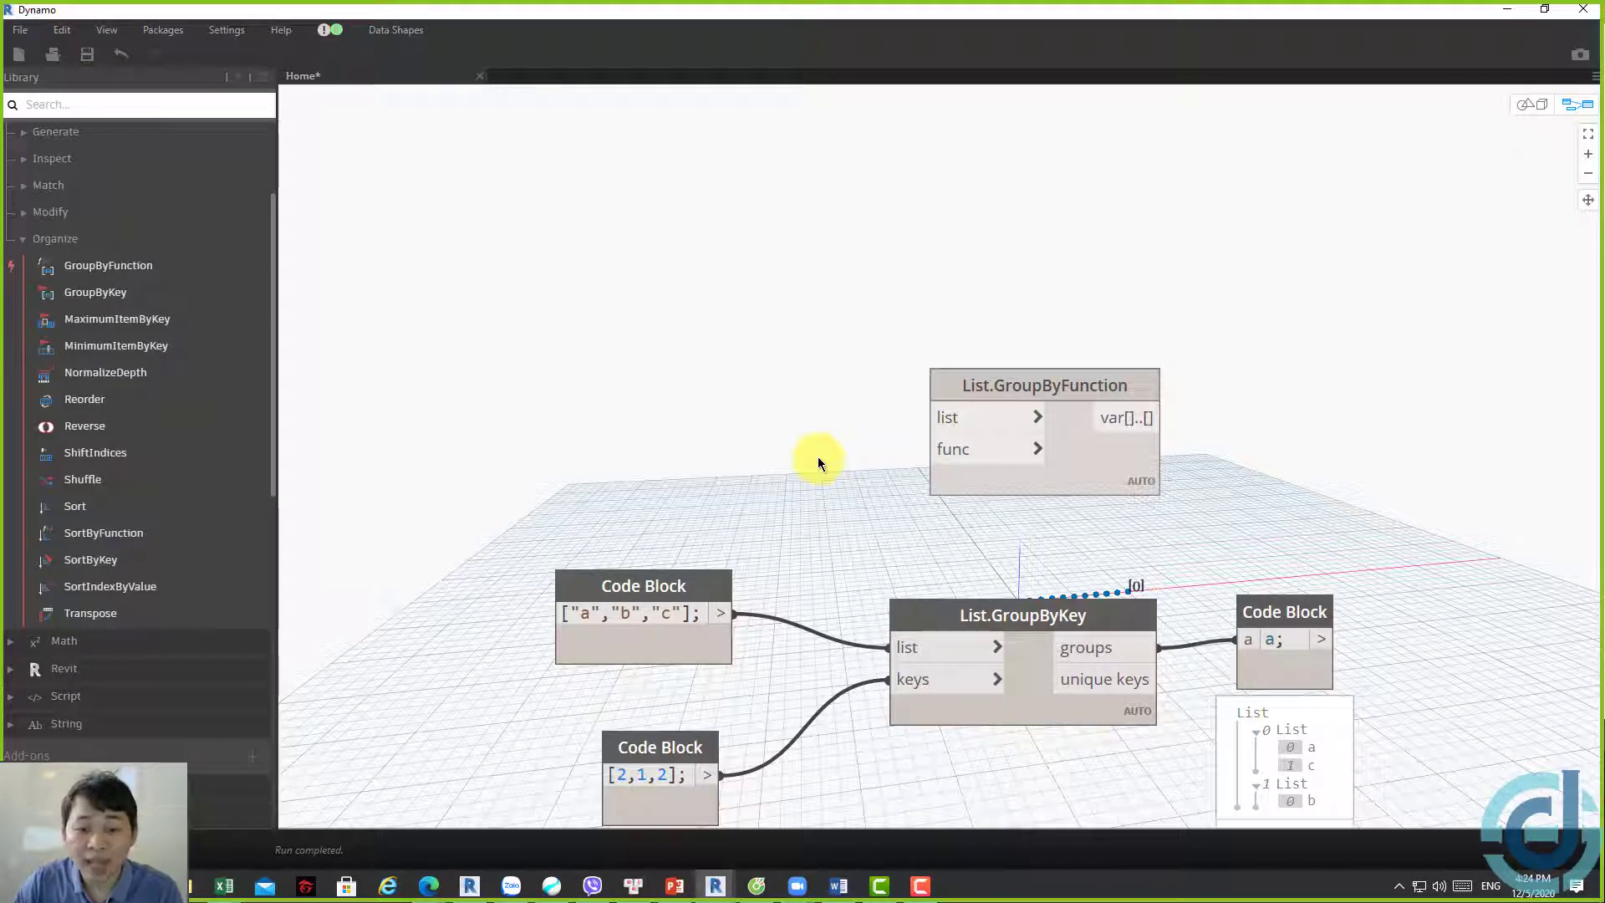
drag(1070, 469, 1025, 349)
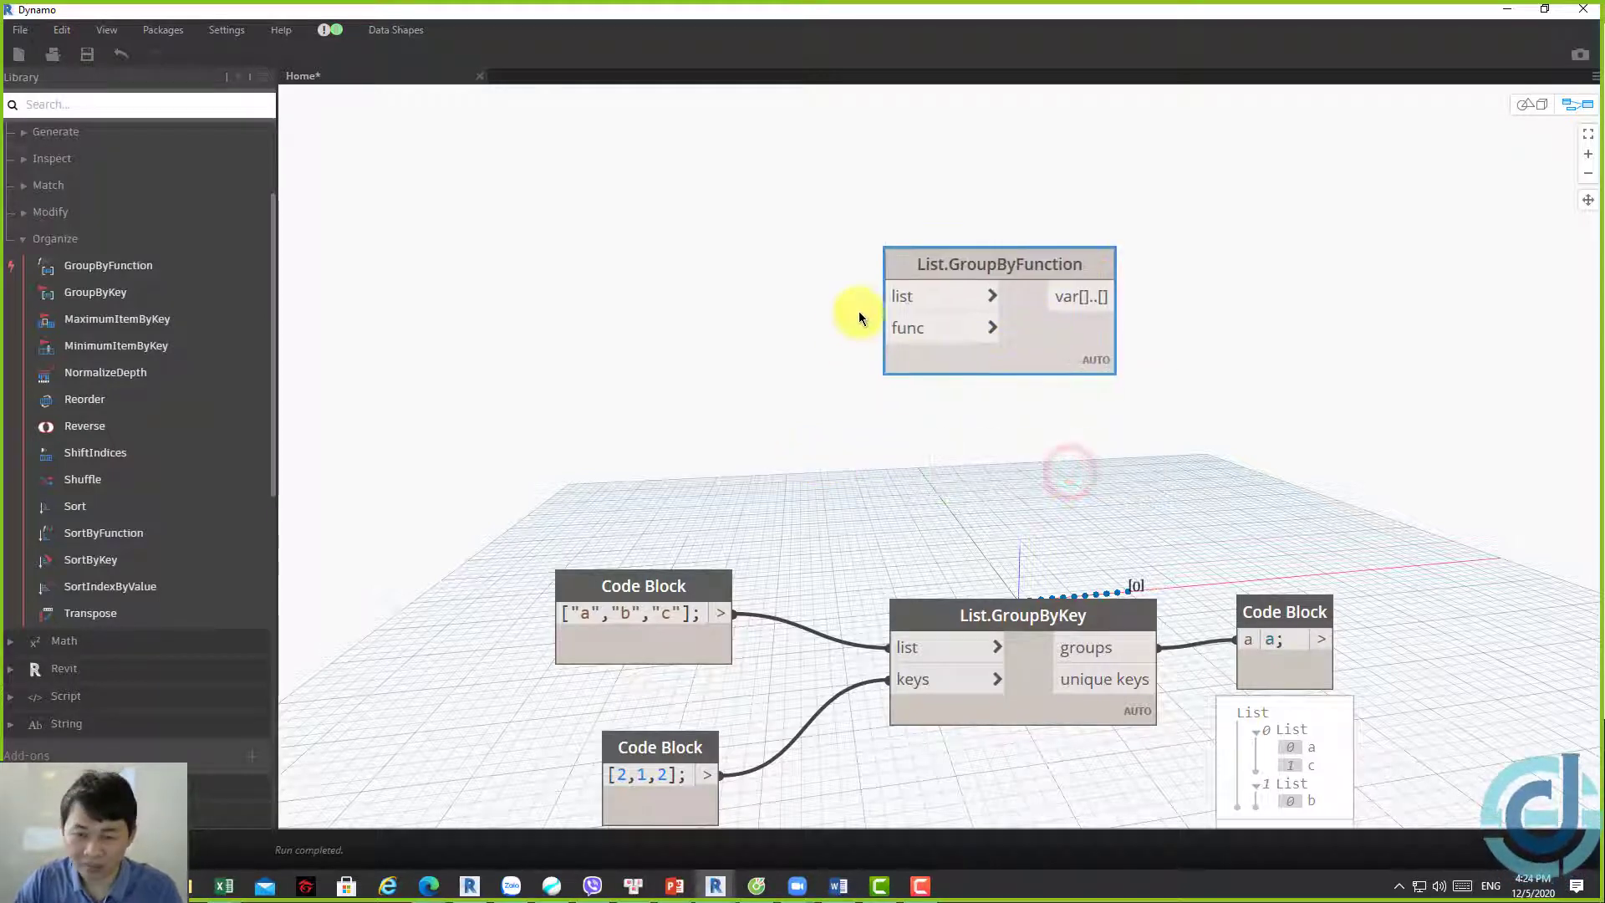
middle_drag(815, 366, 975, 434)
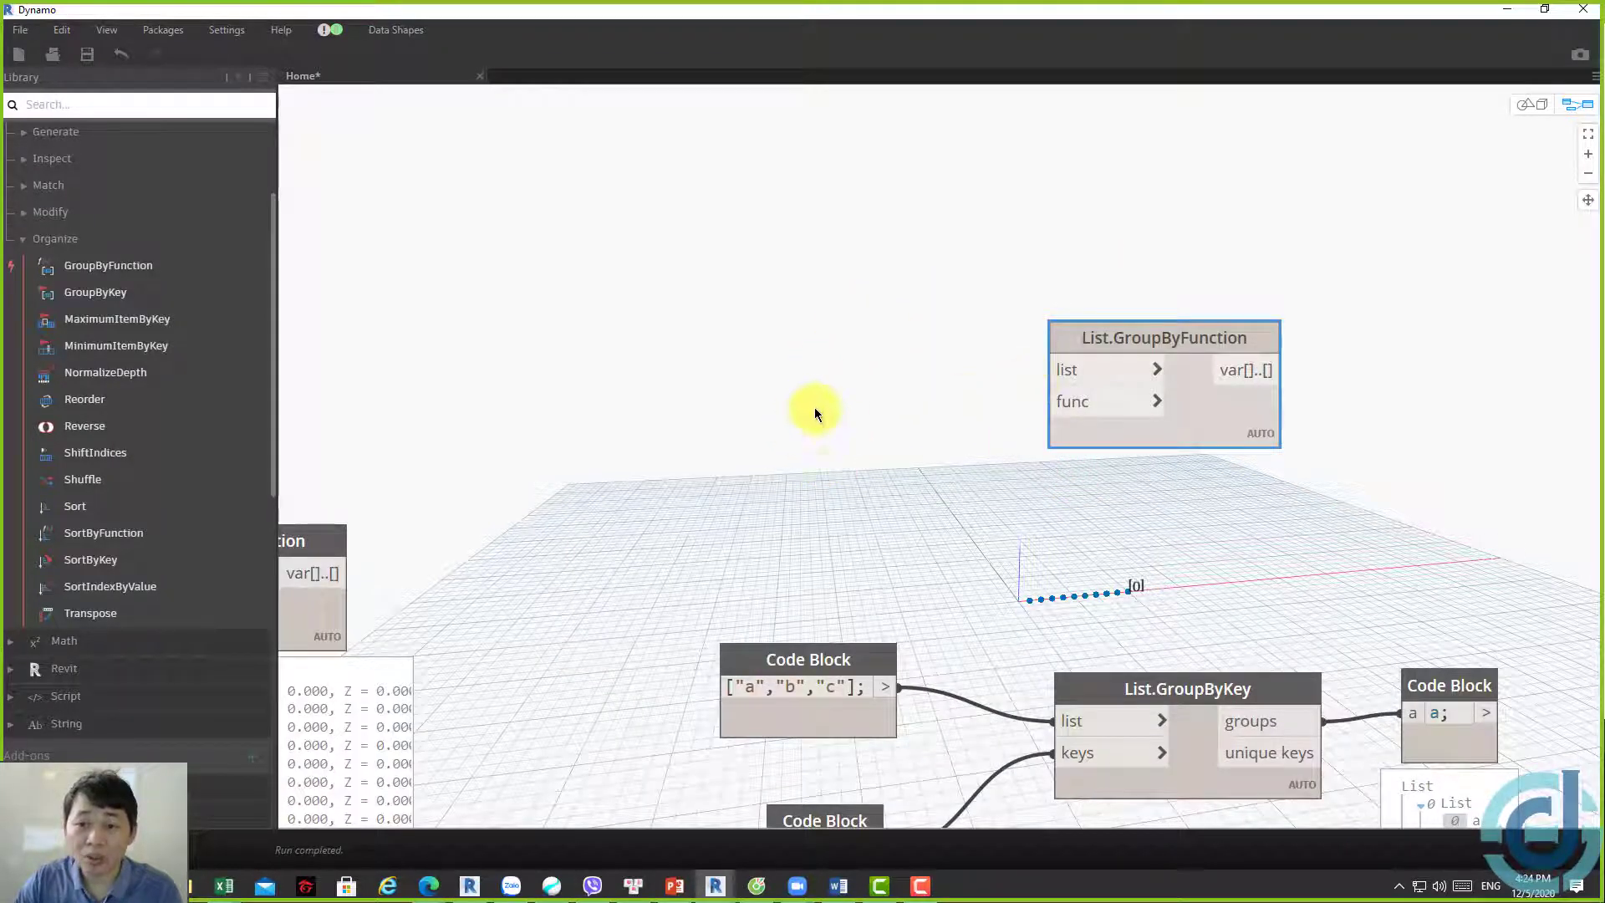
scroll(1200, 376, down, 3)
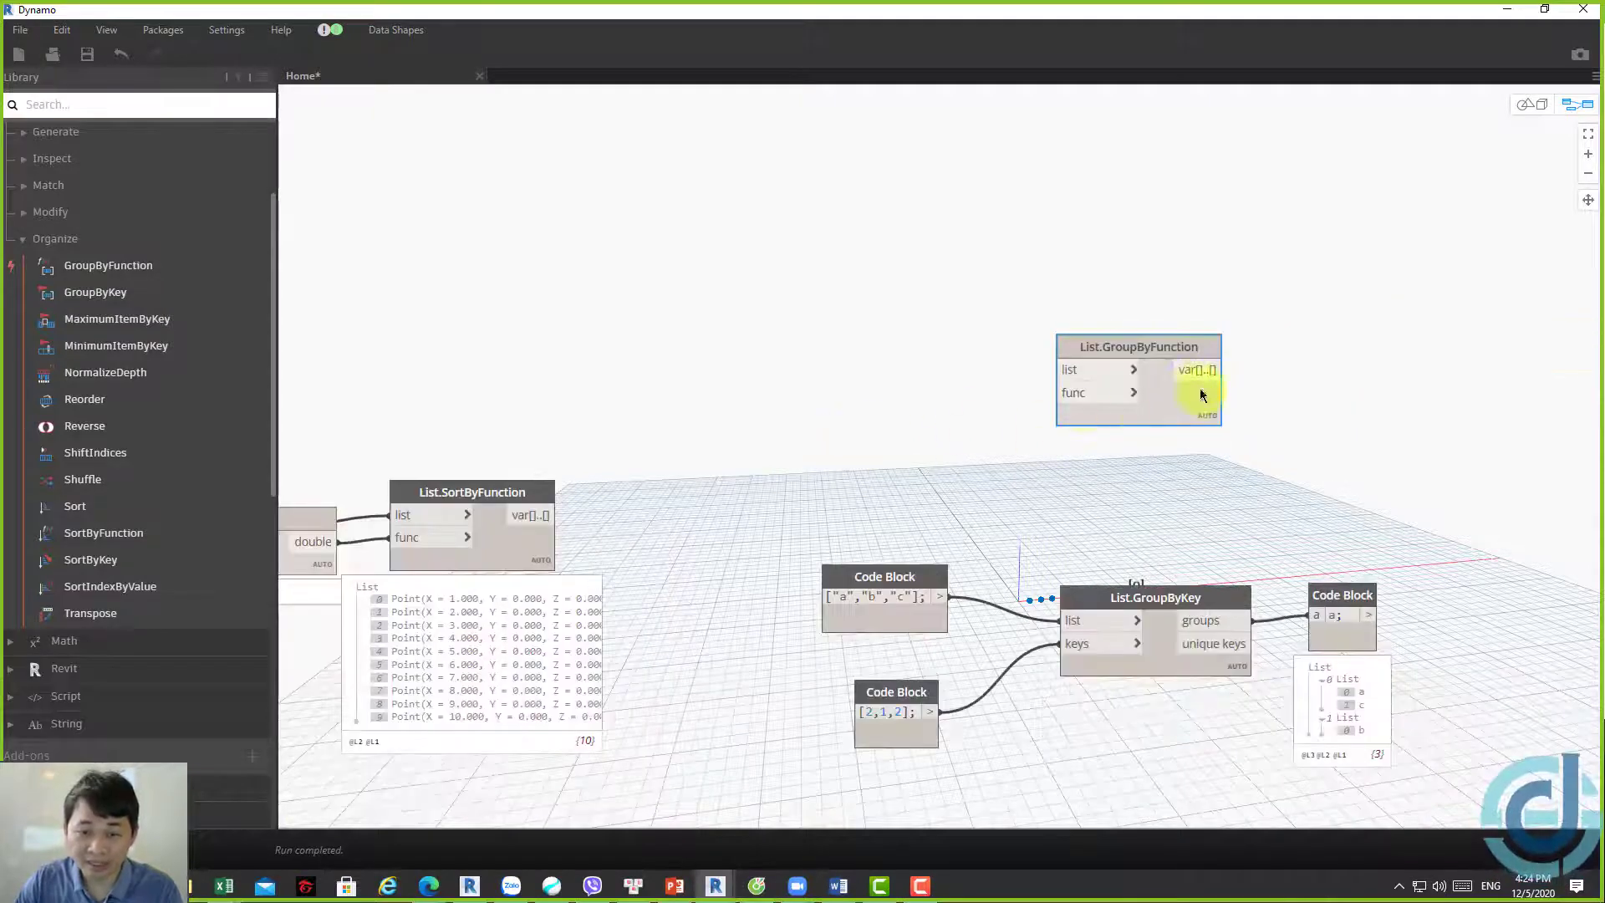
mouse_move(1200, 387)
middle_down()
mouse_move(1318, 370)
mouse_move(1077, 377)
middle_up()
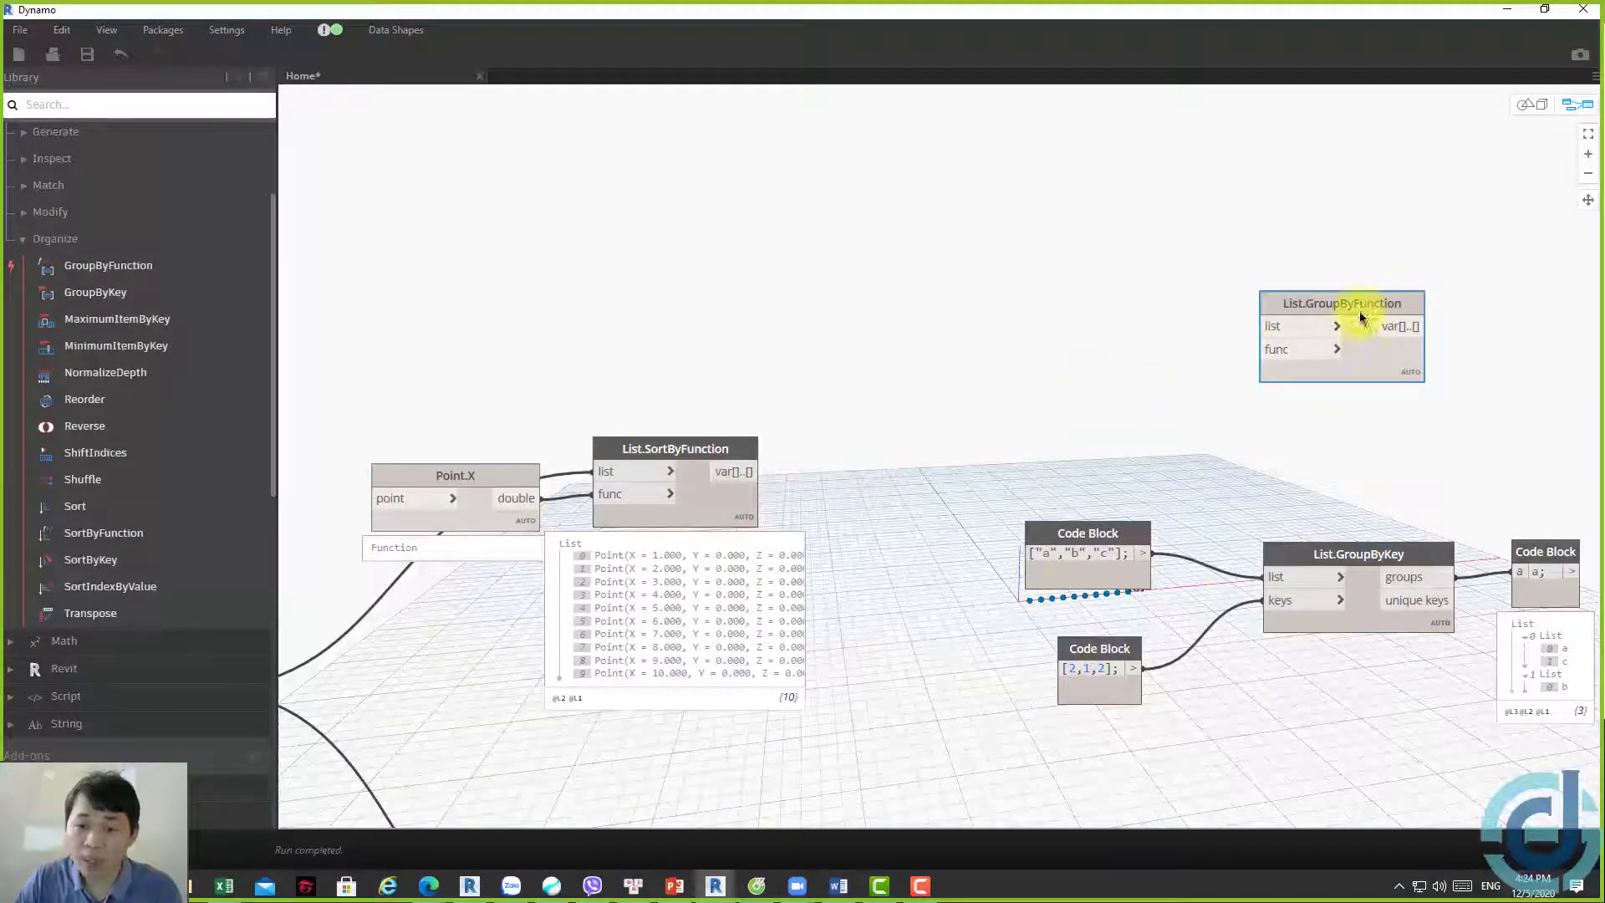
Place List.GroupByFunction above Point.X, with List.SortByFunction moved to the right
drag(1354, 304, 770, 204)
mouse_move(799, 298)
middle_down()
mouse_move(1015, 276)
mouse_move(977, 288)
middle_up()
drag(1020, 401, 895, 307)
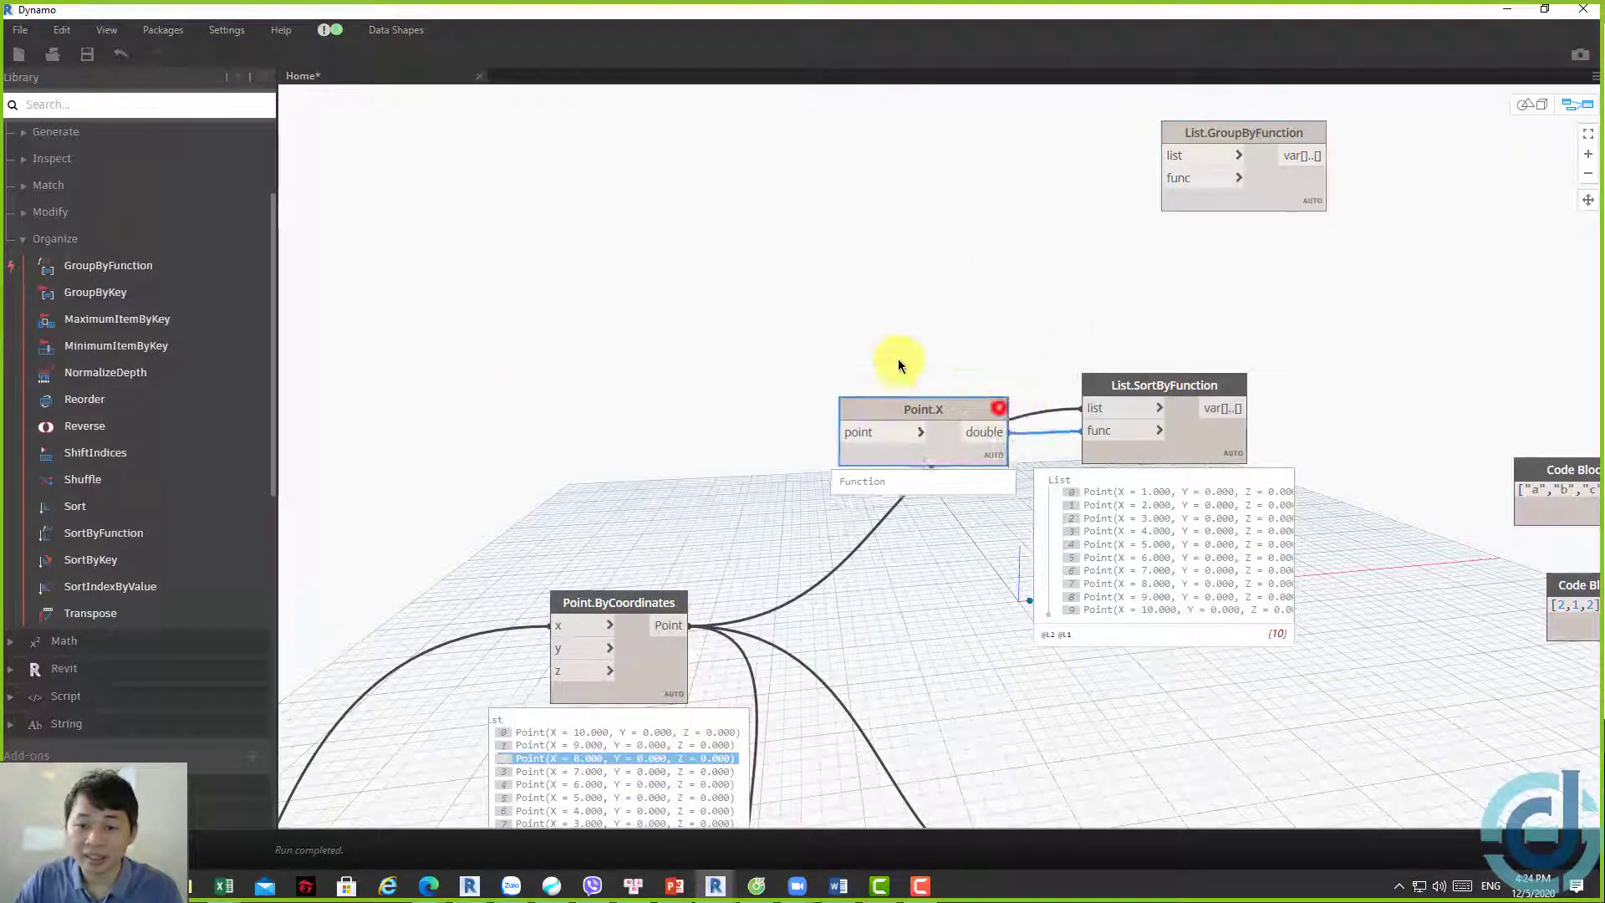
drag(1168, 385, 1338, 354)
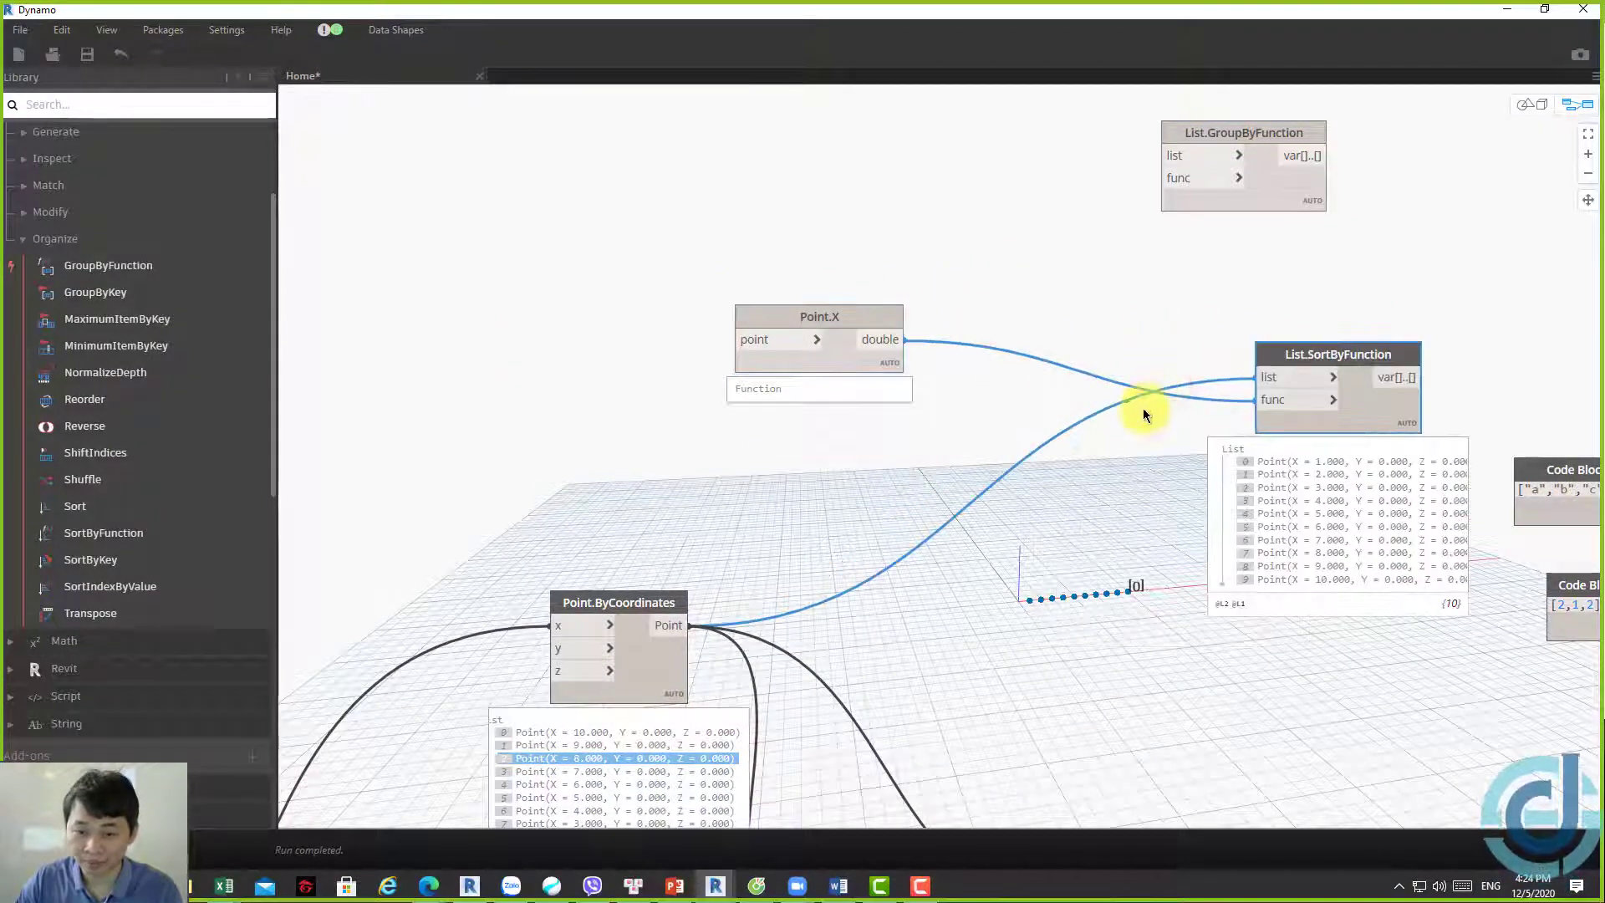
middle_drag(1246, 196, 1241, 265)
drag(1267, 196, 1331, 162)
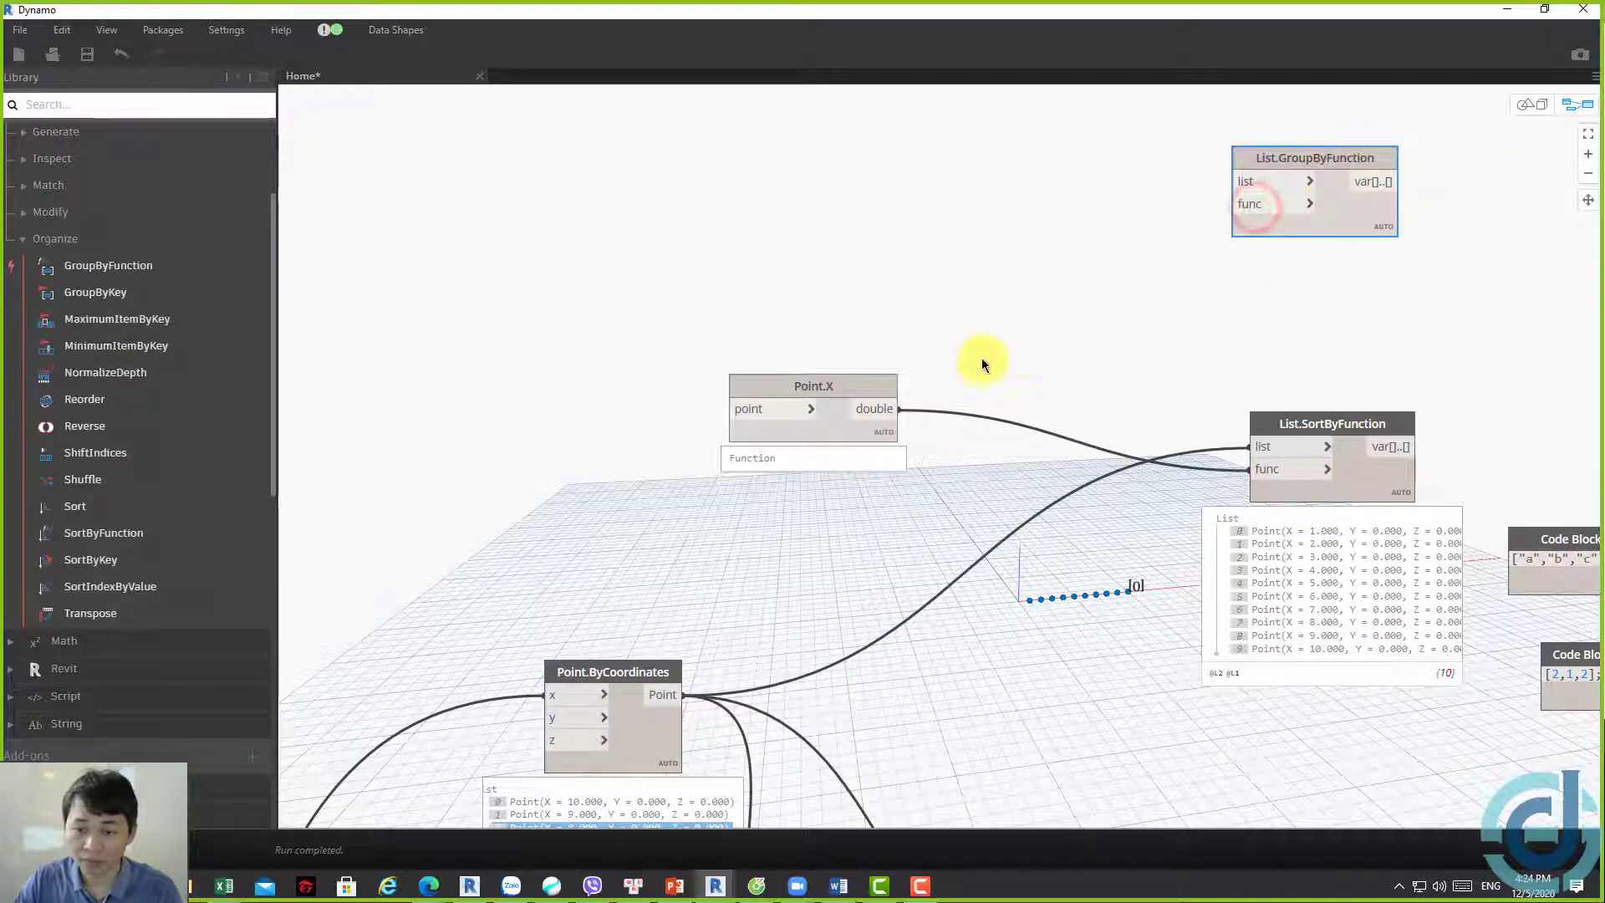
mouse_move(1283, 285)
middle_down()
mouse_move(955, 364)
mouse_move(759, 378)
mouse_move(933, 378)
mouse_move(881, 384)
middle_up()
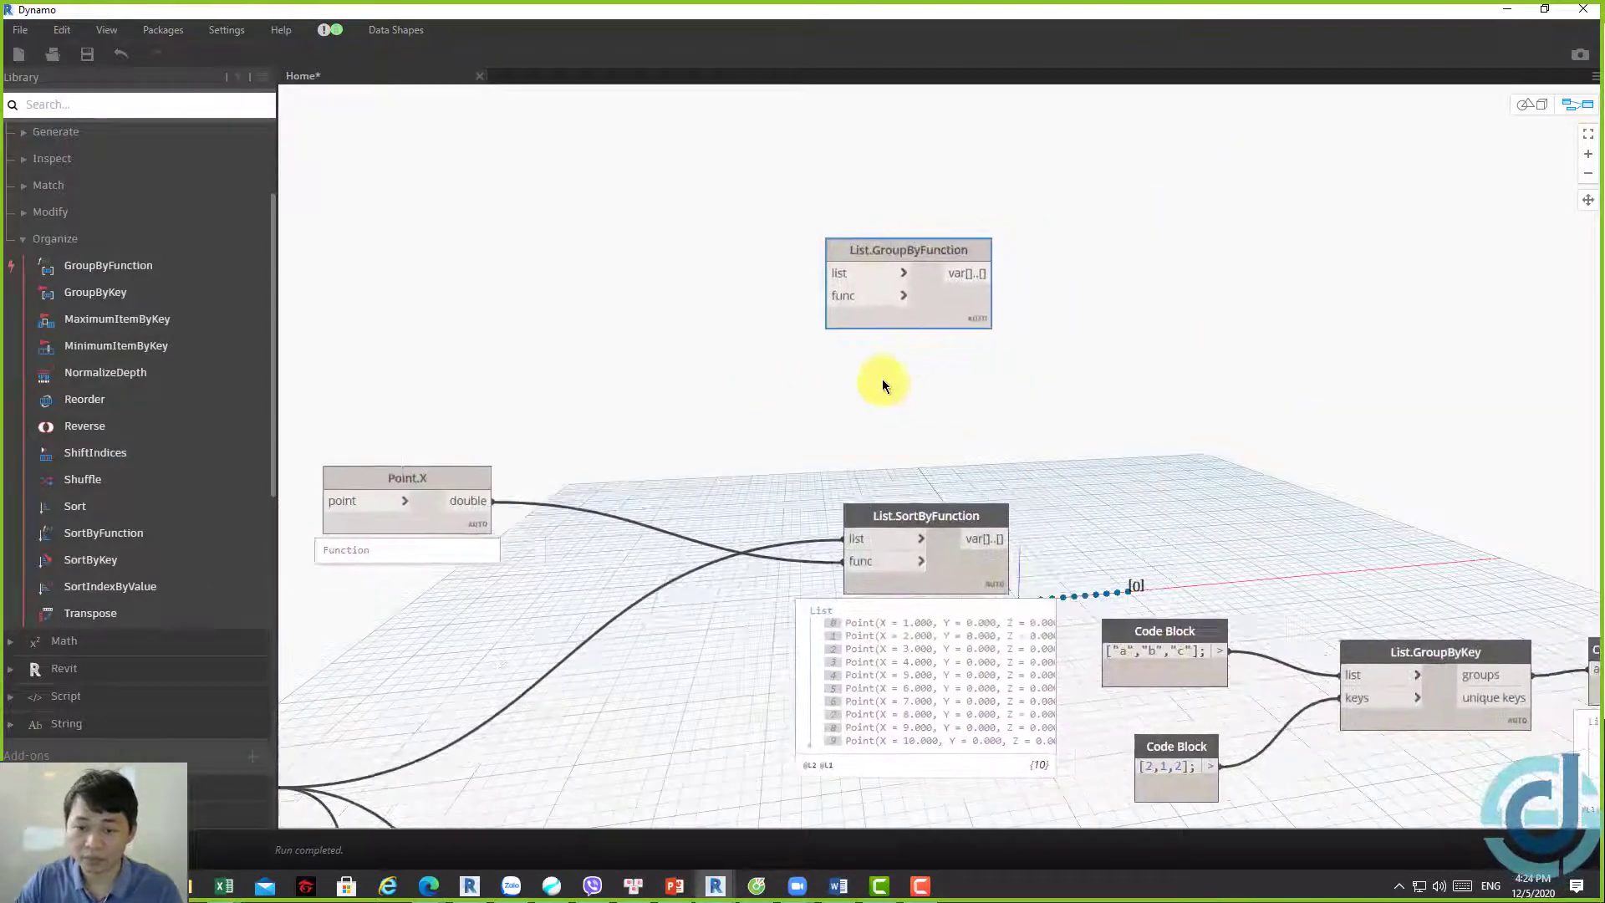
mouse_move(801, 459)
middle_down()
mouse_move(1232, 338)
mouse_move(876, 523)
mouse_move(1149, 76)
middle_up()
Duplicate Point.ByCoordinates, feed a list into its x input, and place it above the original
click(899, 361)
key(ctrl+c)
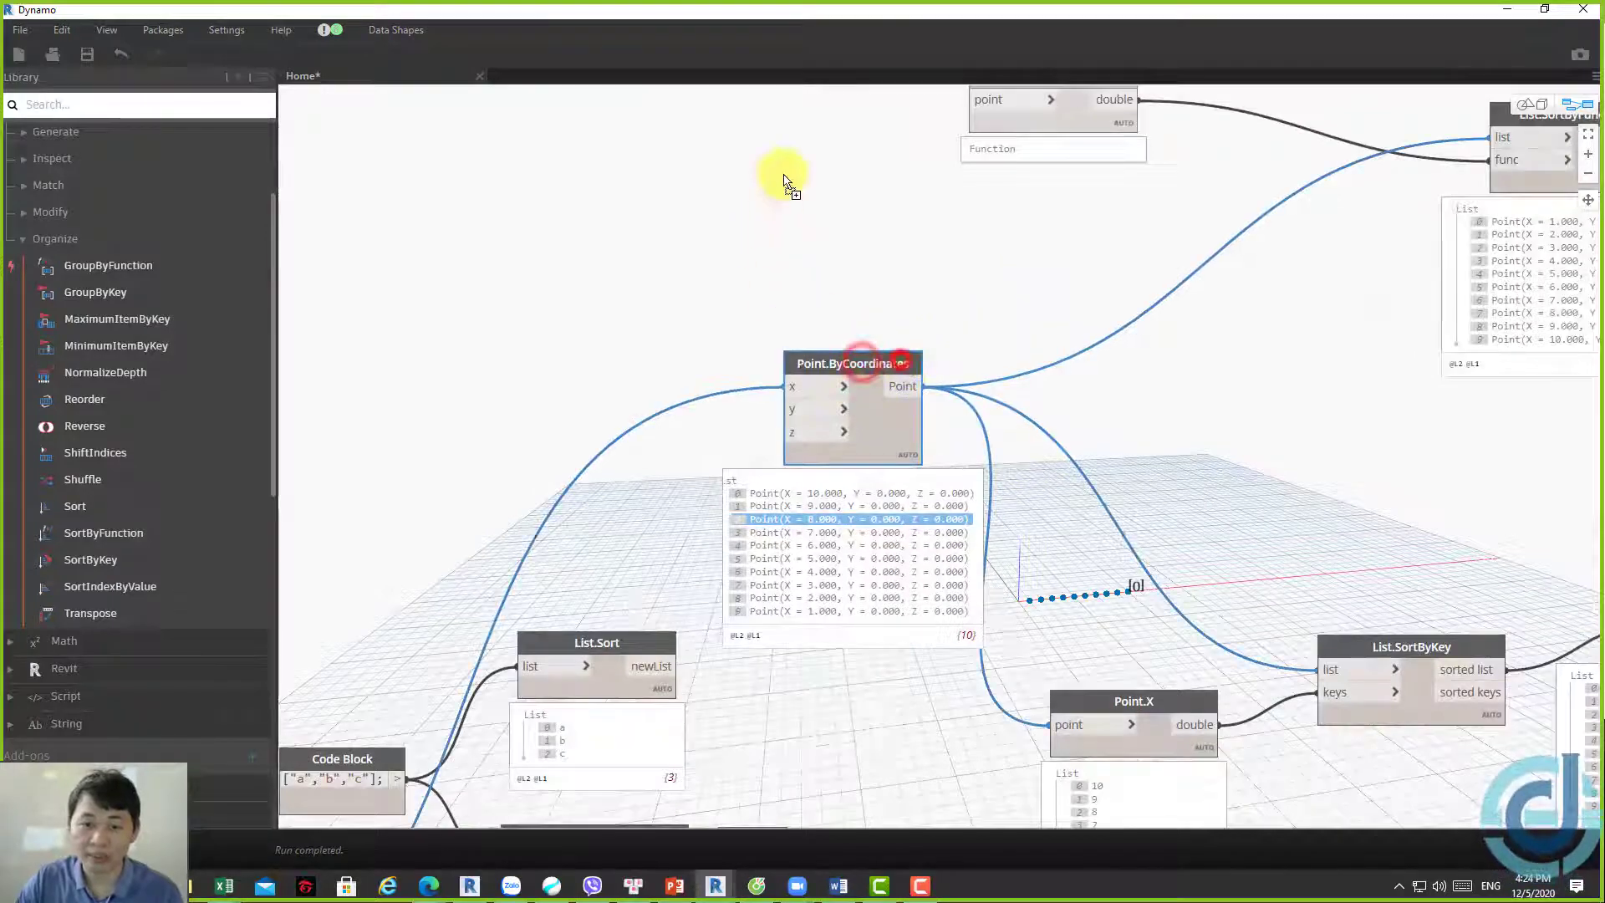
key(ctrl+v)
middle_drag(679, 306, 841, 265)
middle_drag(614, 652, 800, 576)
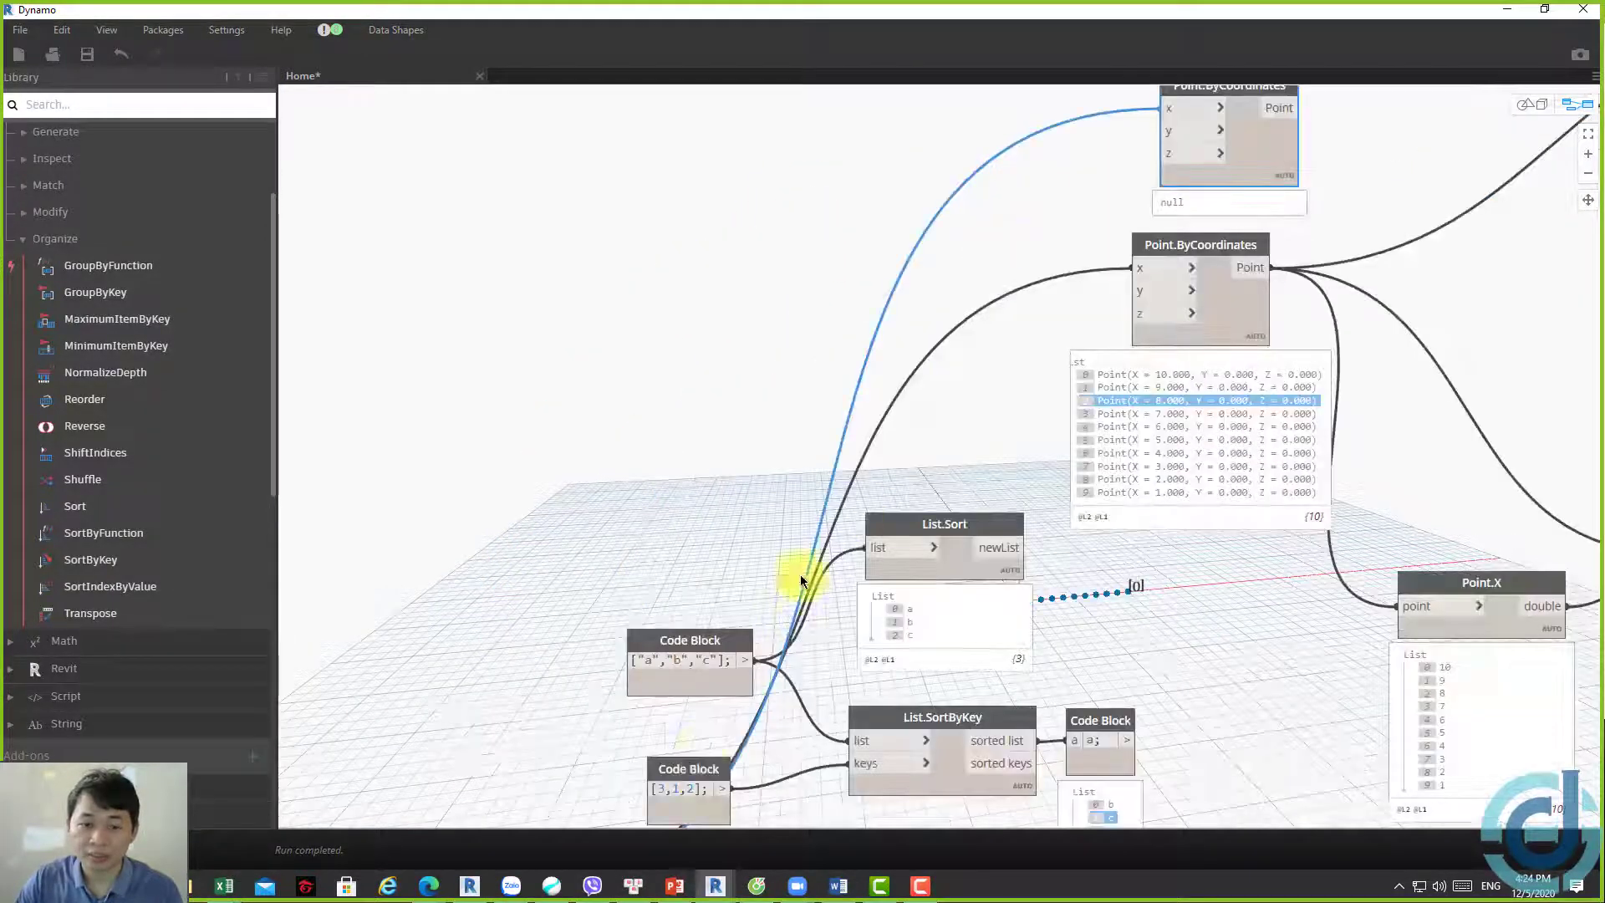
scroll(921, 412, down, 2)
middle_drag(1008, 419, 945, 535)
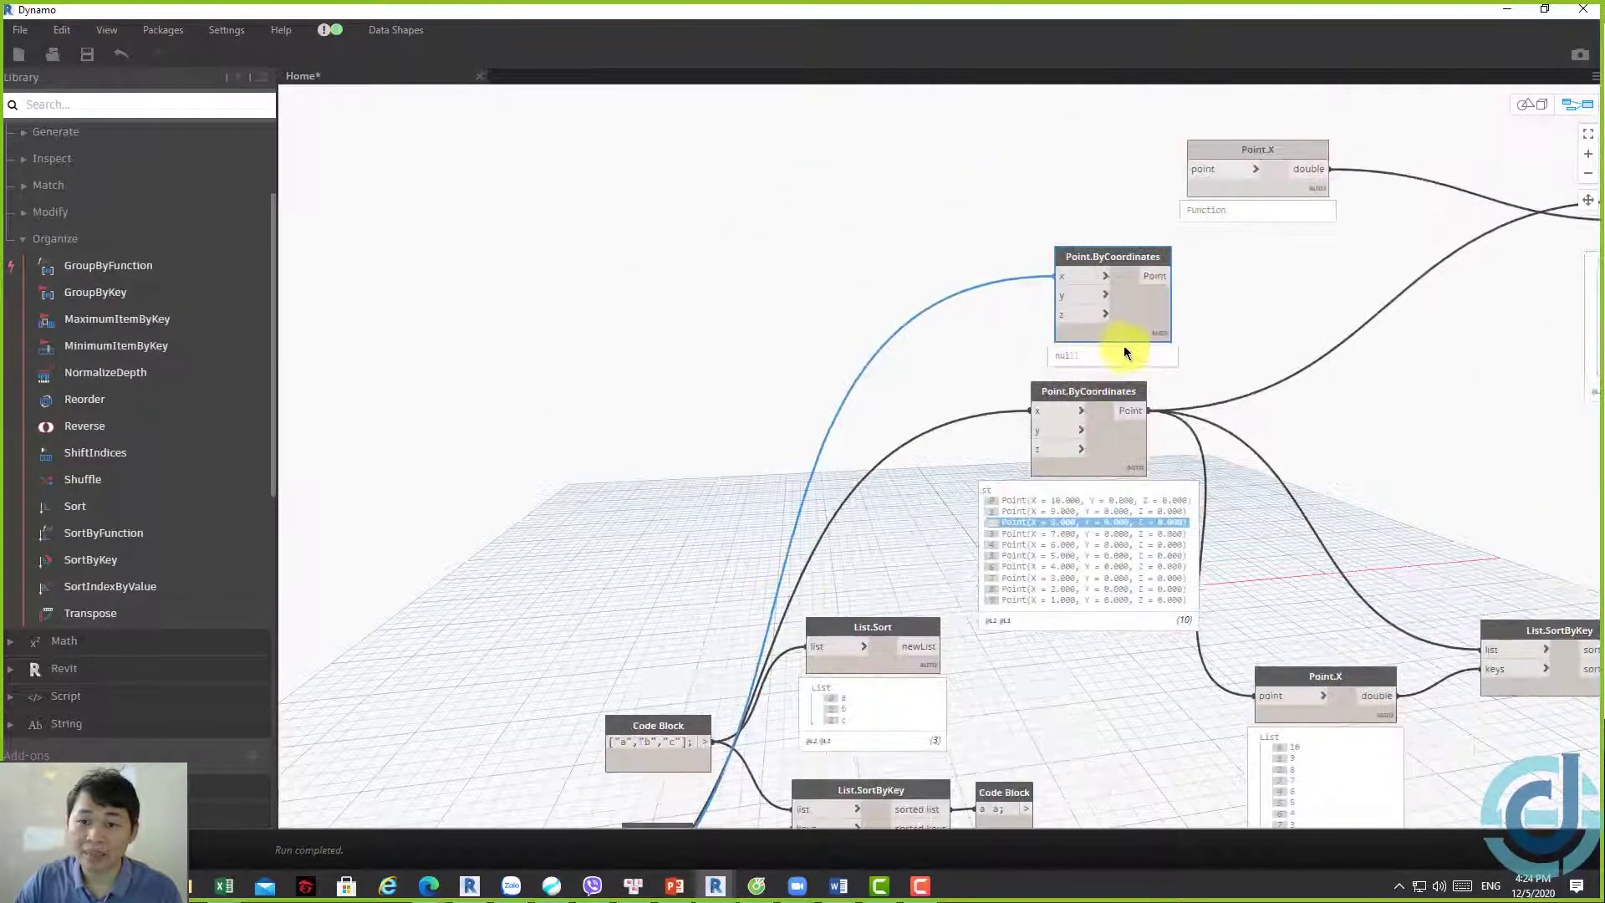
drag(1132, 337, 1101, 248)
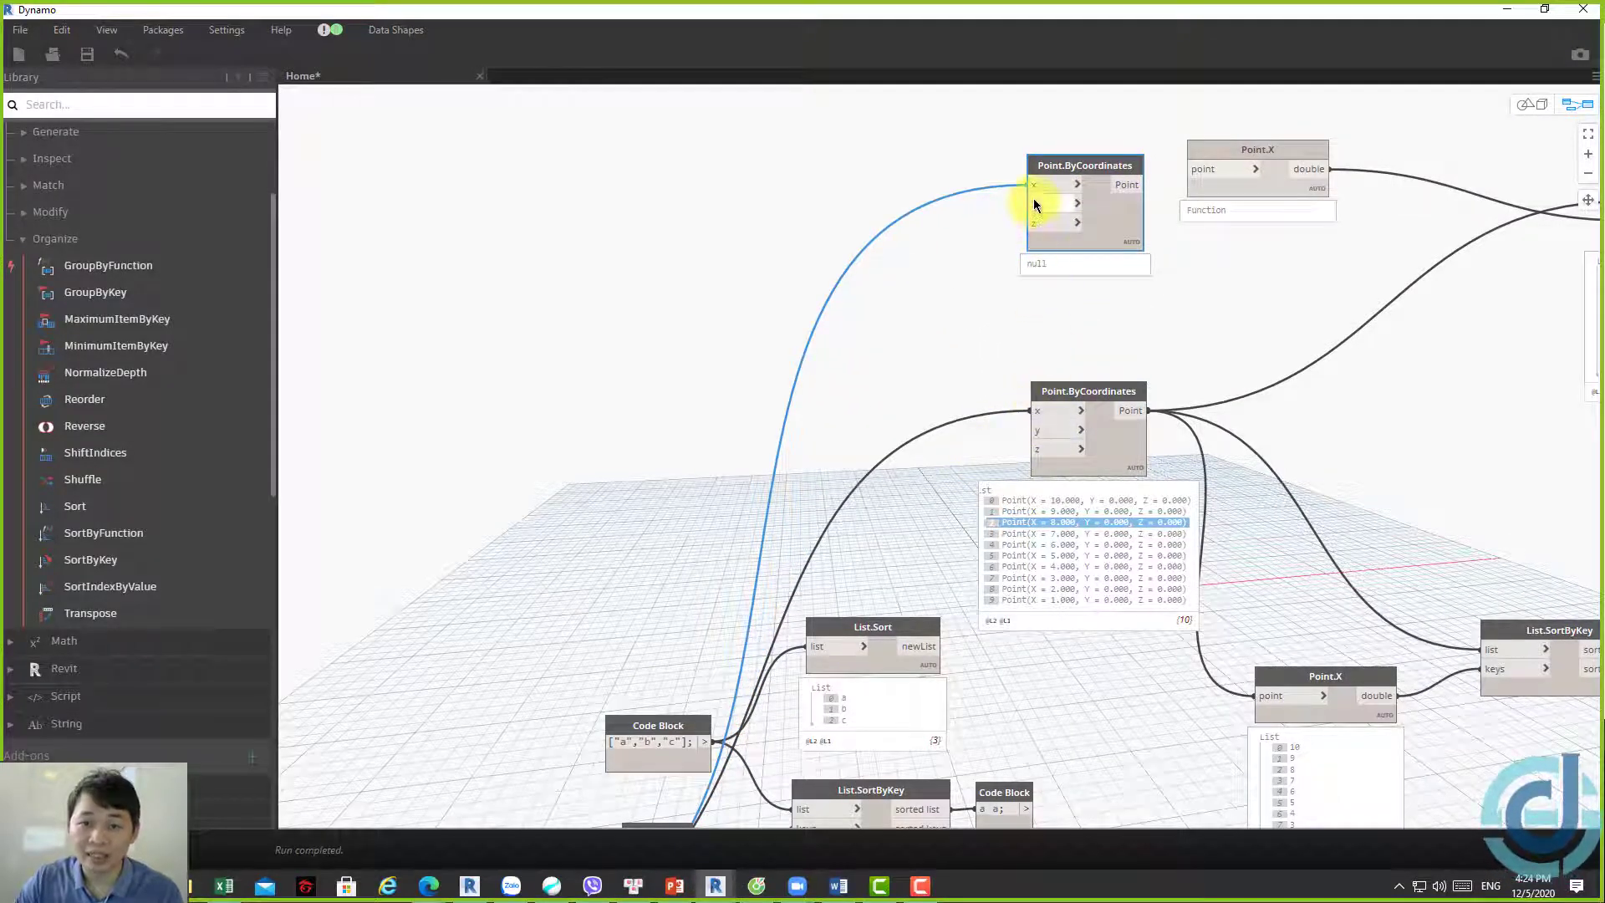
Move List.Reverse up and wire its reversed list into the new node's y input
middle_drag(885, 304, 1002, 14)
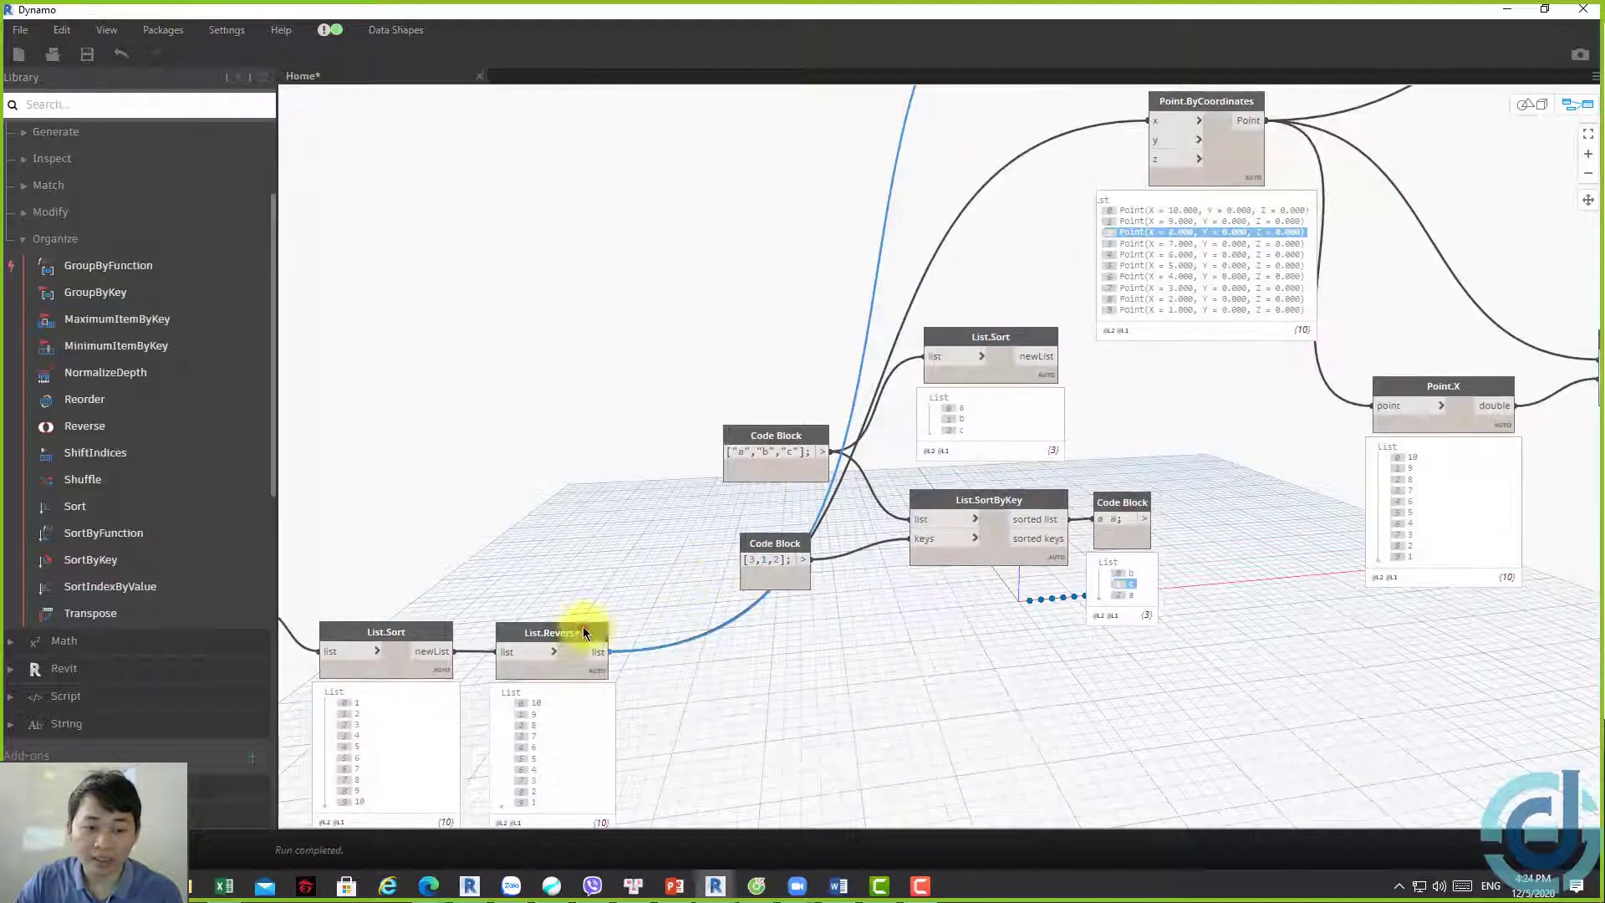
drag(583, 625, 651, 172)
middle_drag(686, 191, 620, 492)
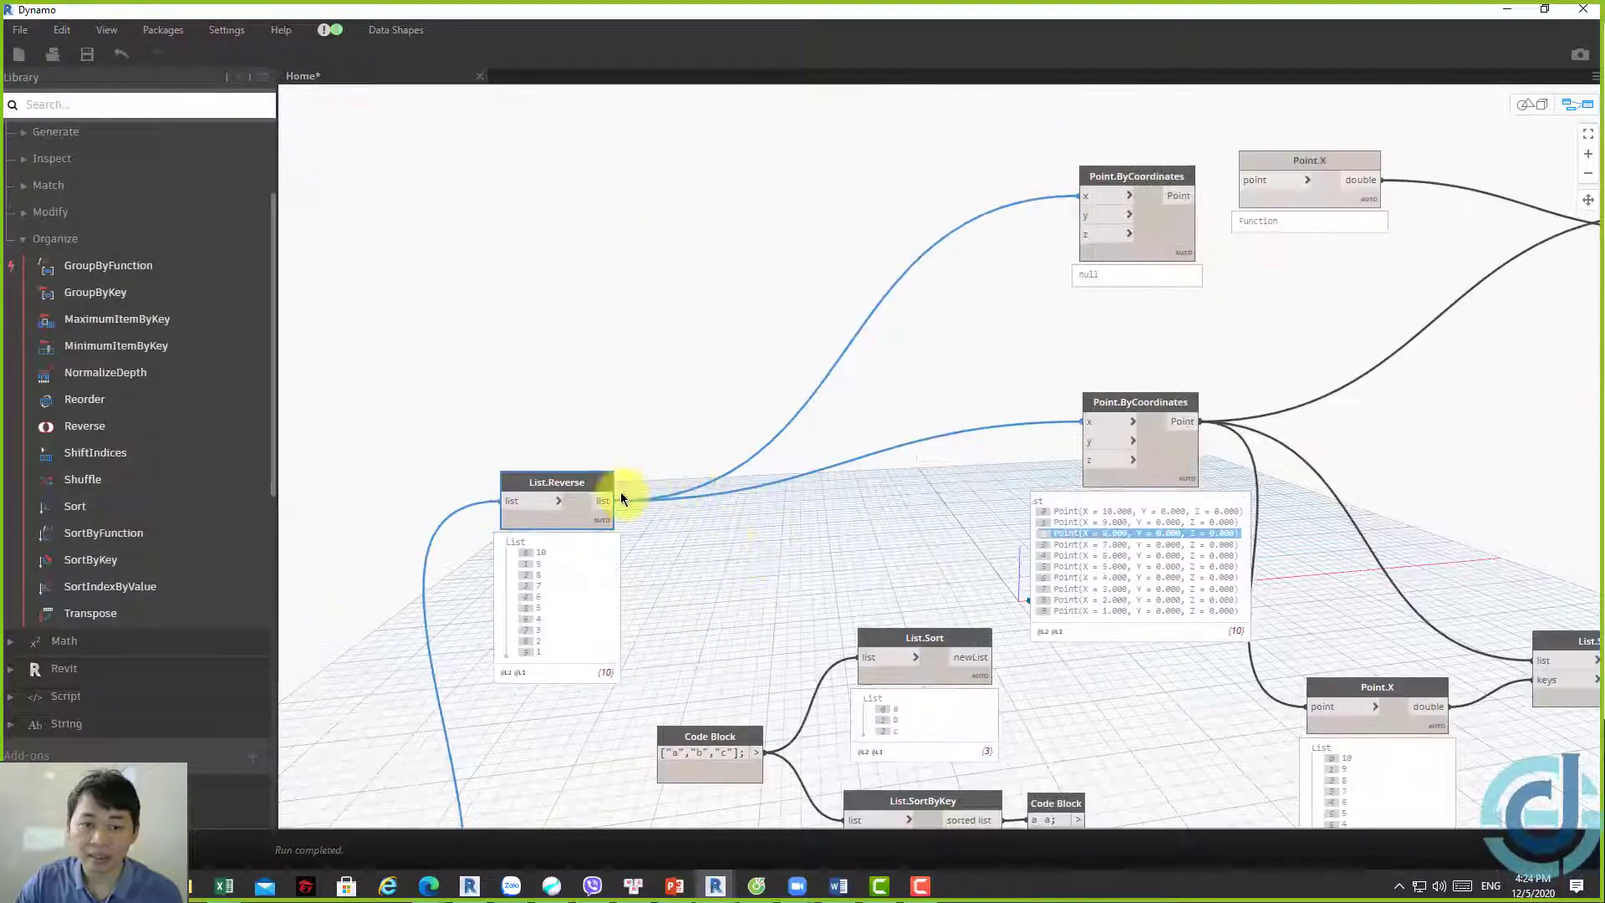
drag(620, 499, 1103, 219)
mouse_move(1358, 319)
middle_down()
mouse_move(876, 491)
mouse_move(864, 511)
middle_up()
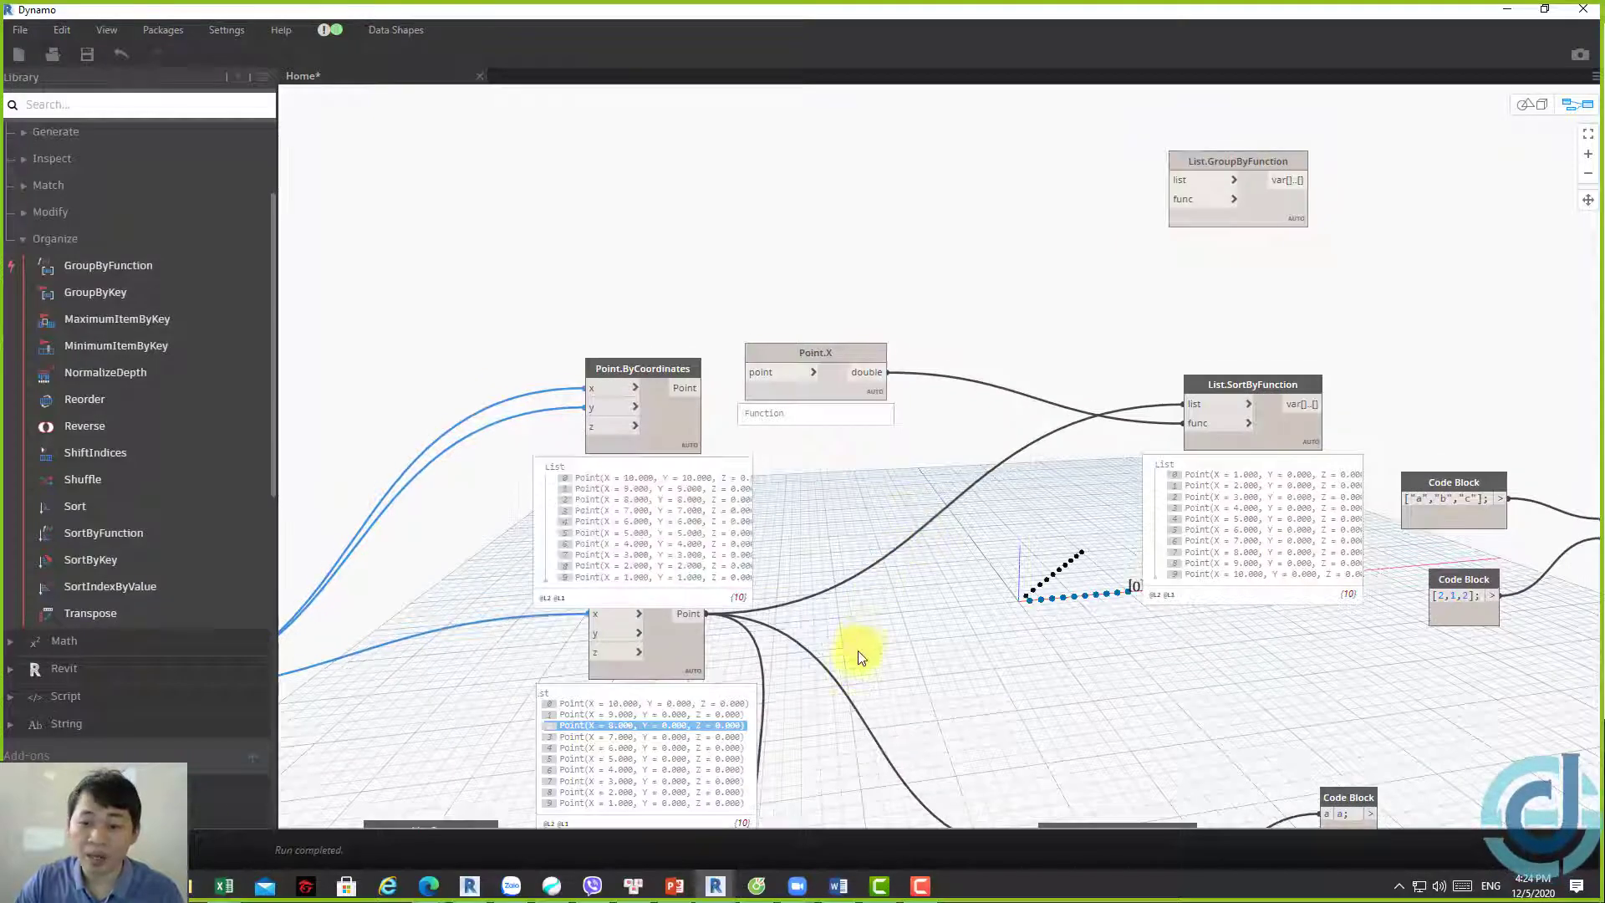
Spread out the new Point.ByCoordinates and GroupByFunction, then shift Point.X and List.SortByFunction left together
middle_drag(858, 651, 865, 688)
drag(551, 570, 549, 348)
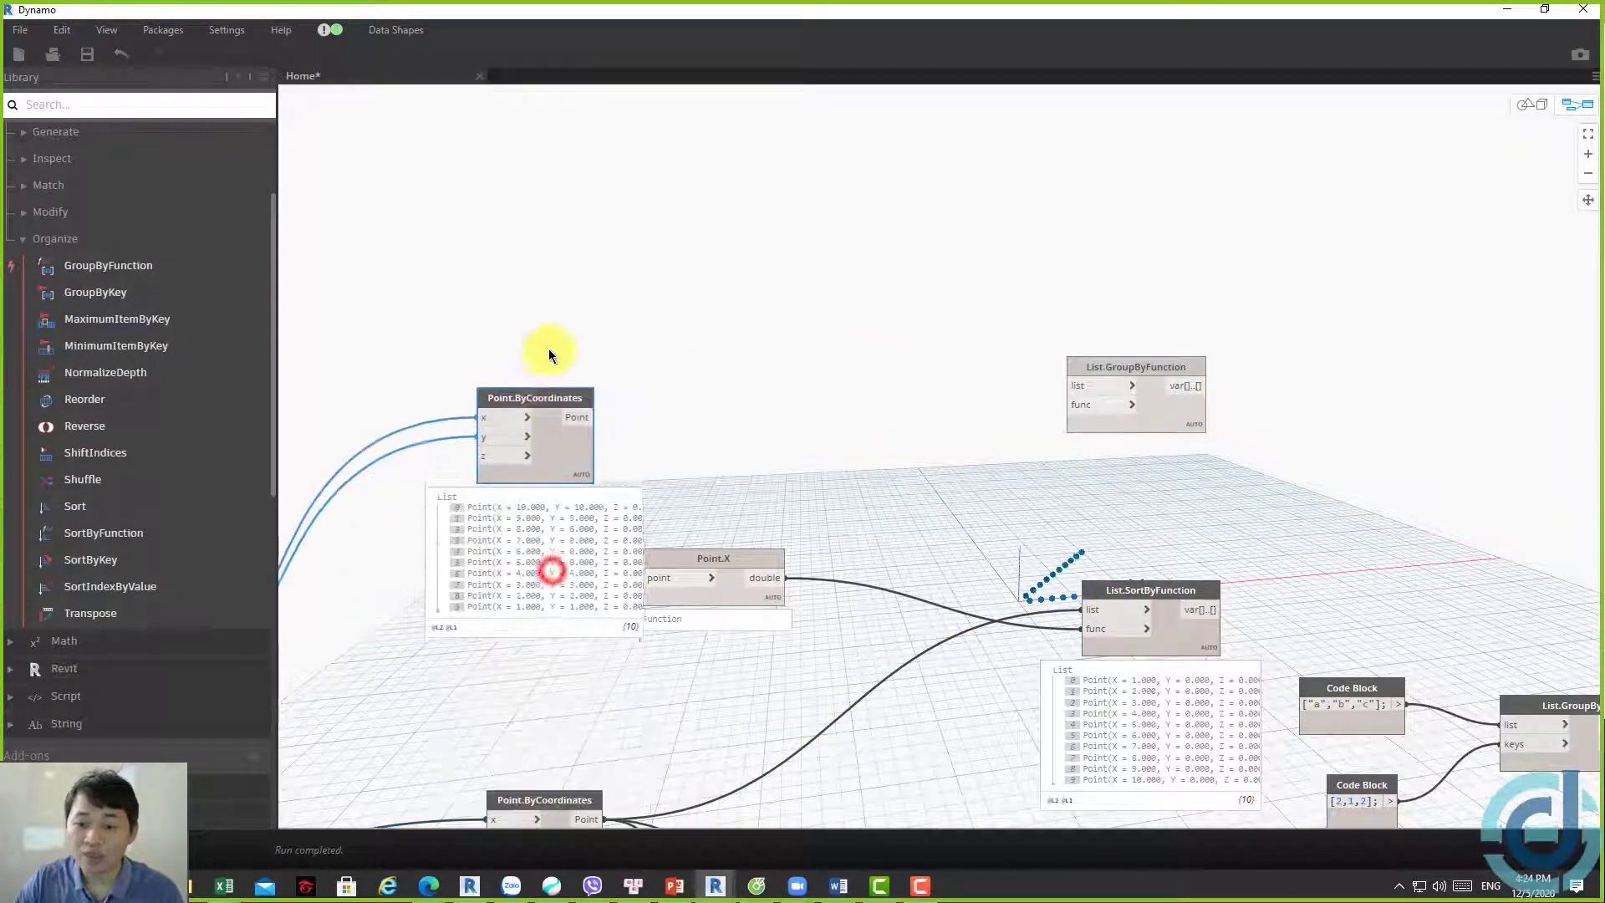
drag(741, 562, 837, 513)
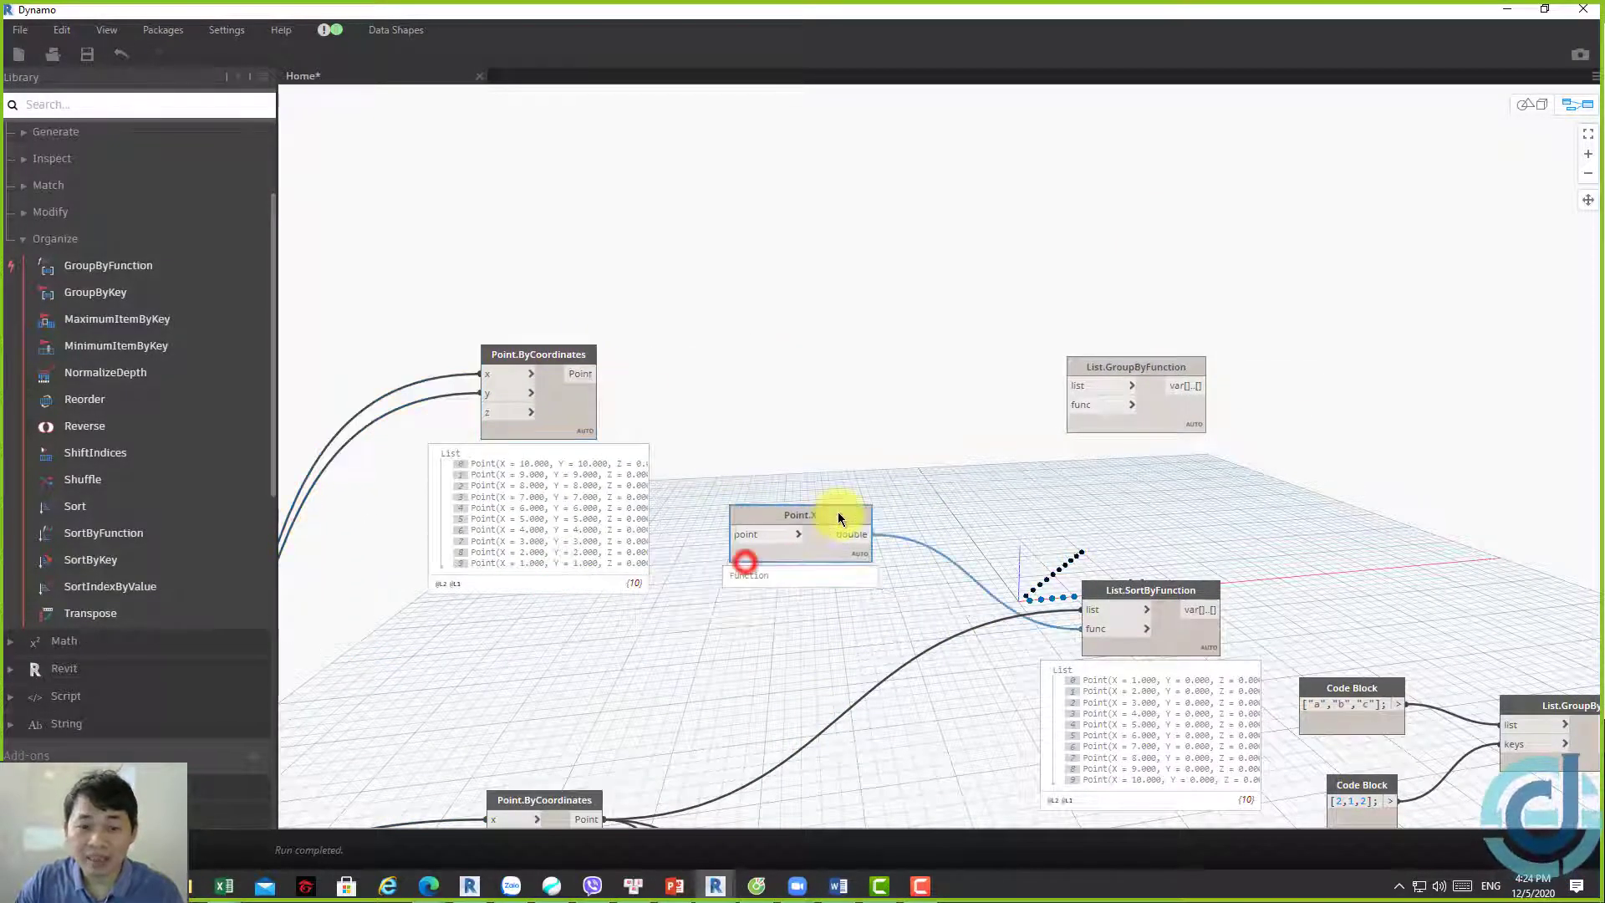
drag(1170, 589, 1135, 531)
drag(1168, 371, 1146, 347)
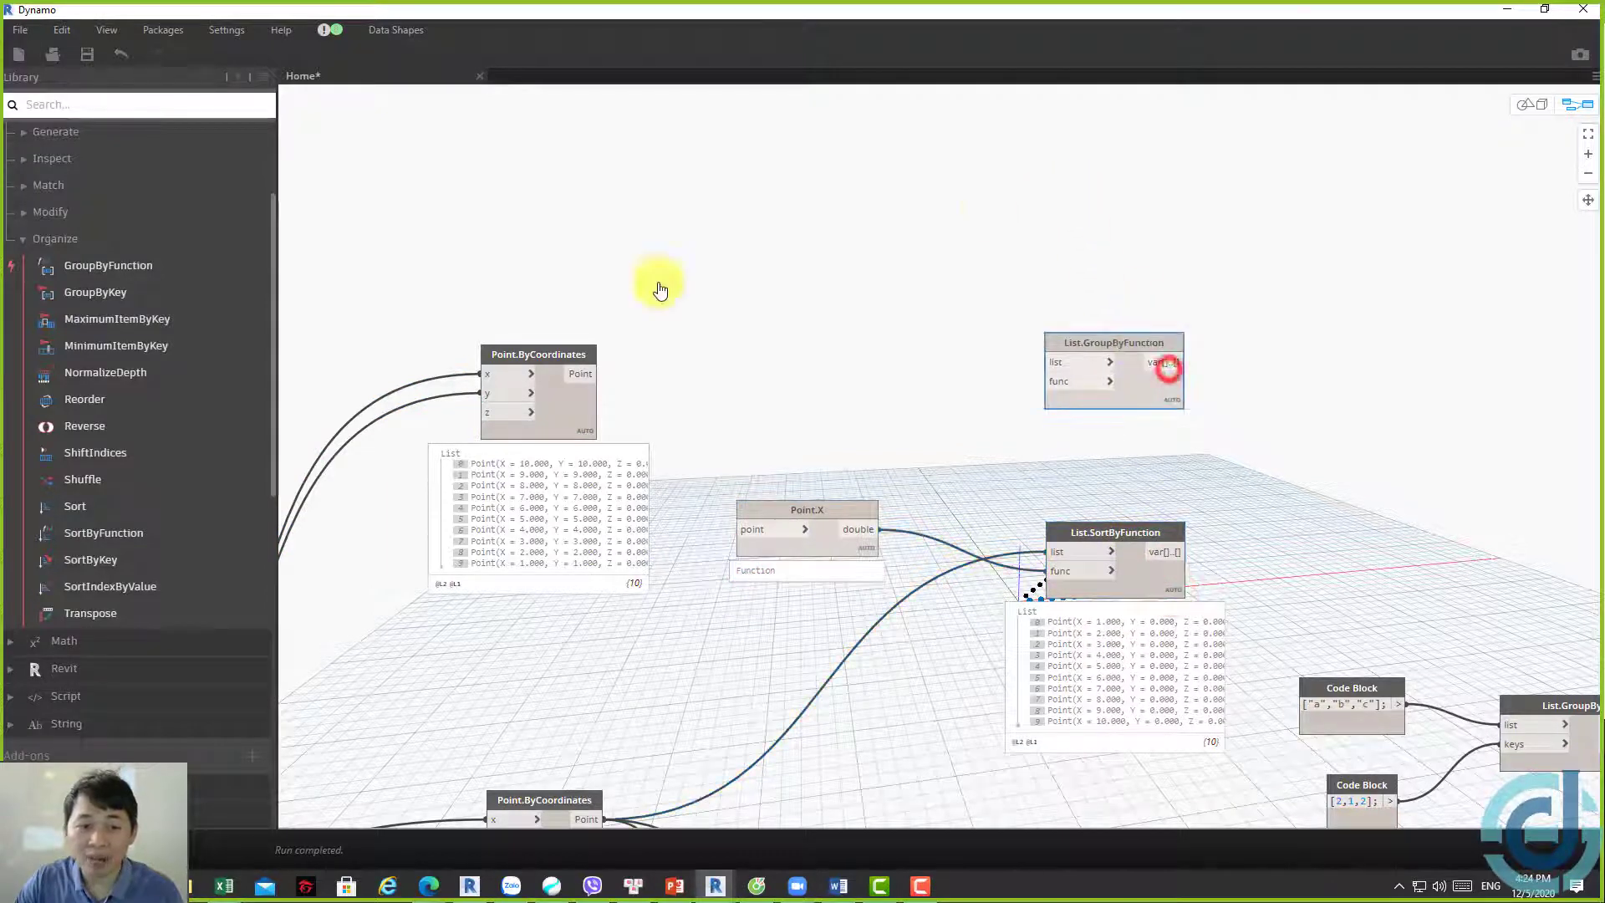
drag(548, 354, 620, 158)
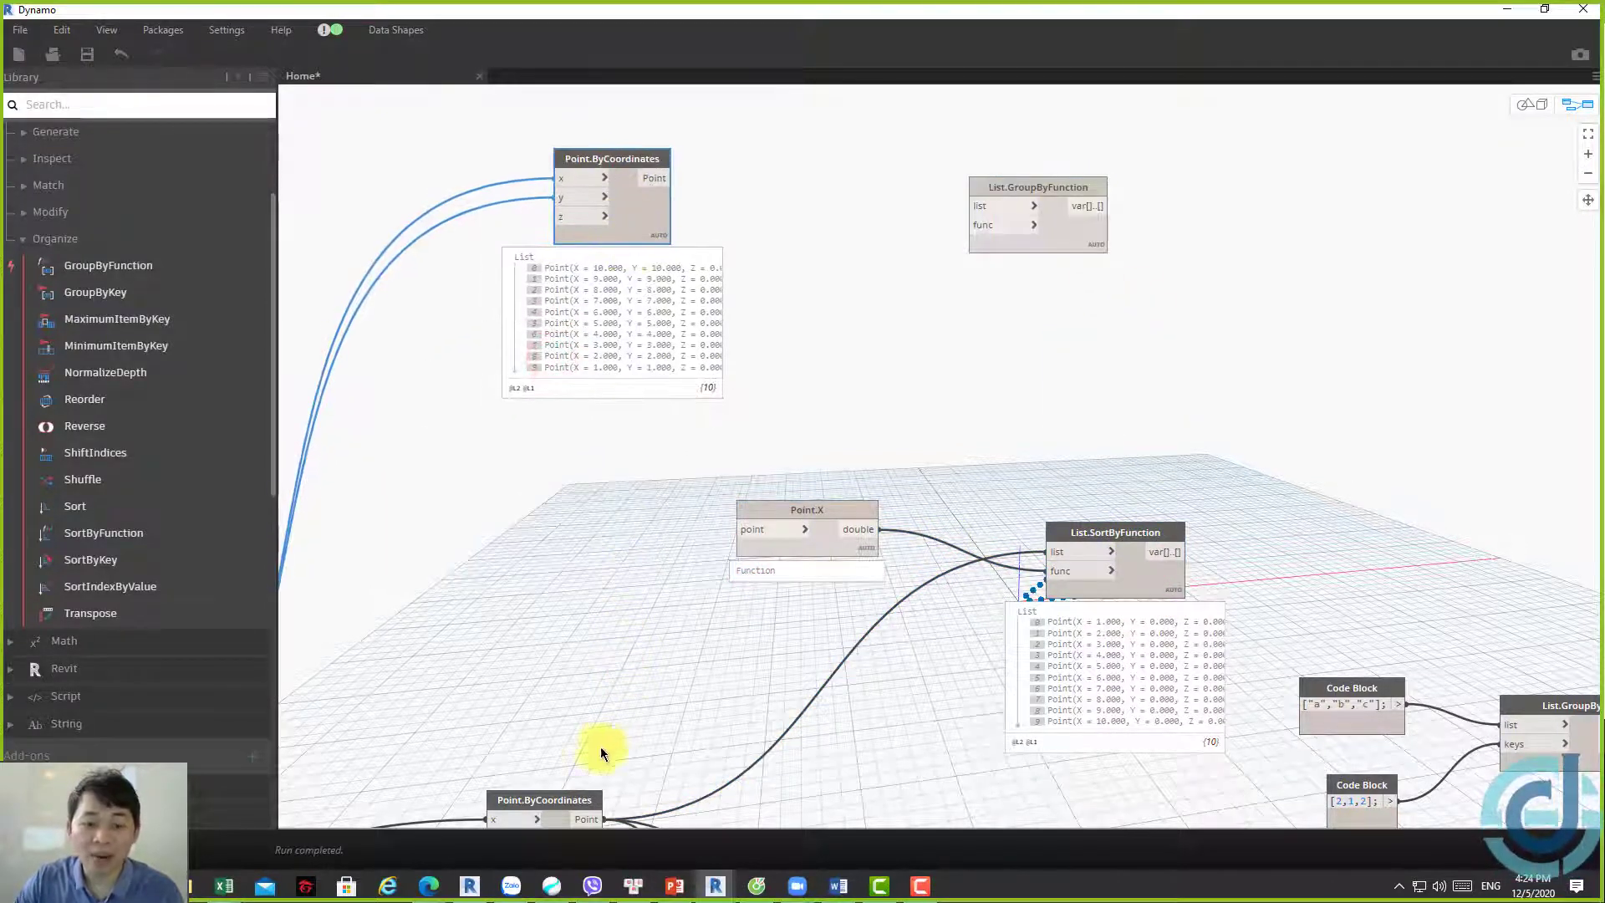
drag(1335, 595, 707, 452)
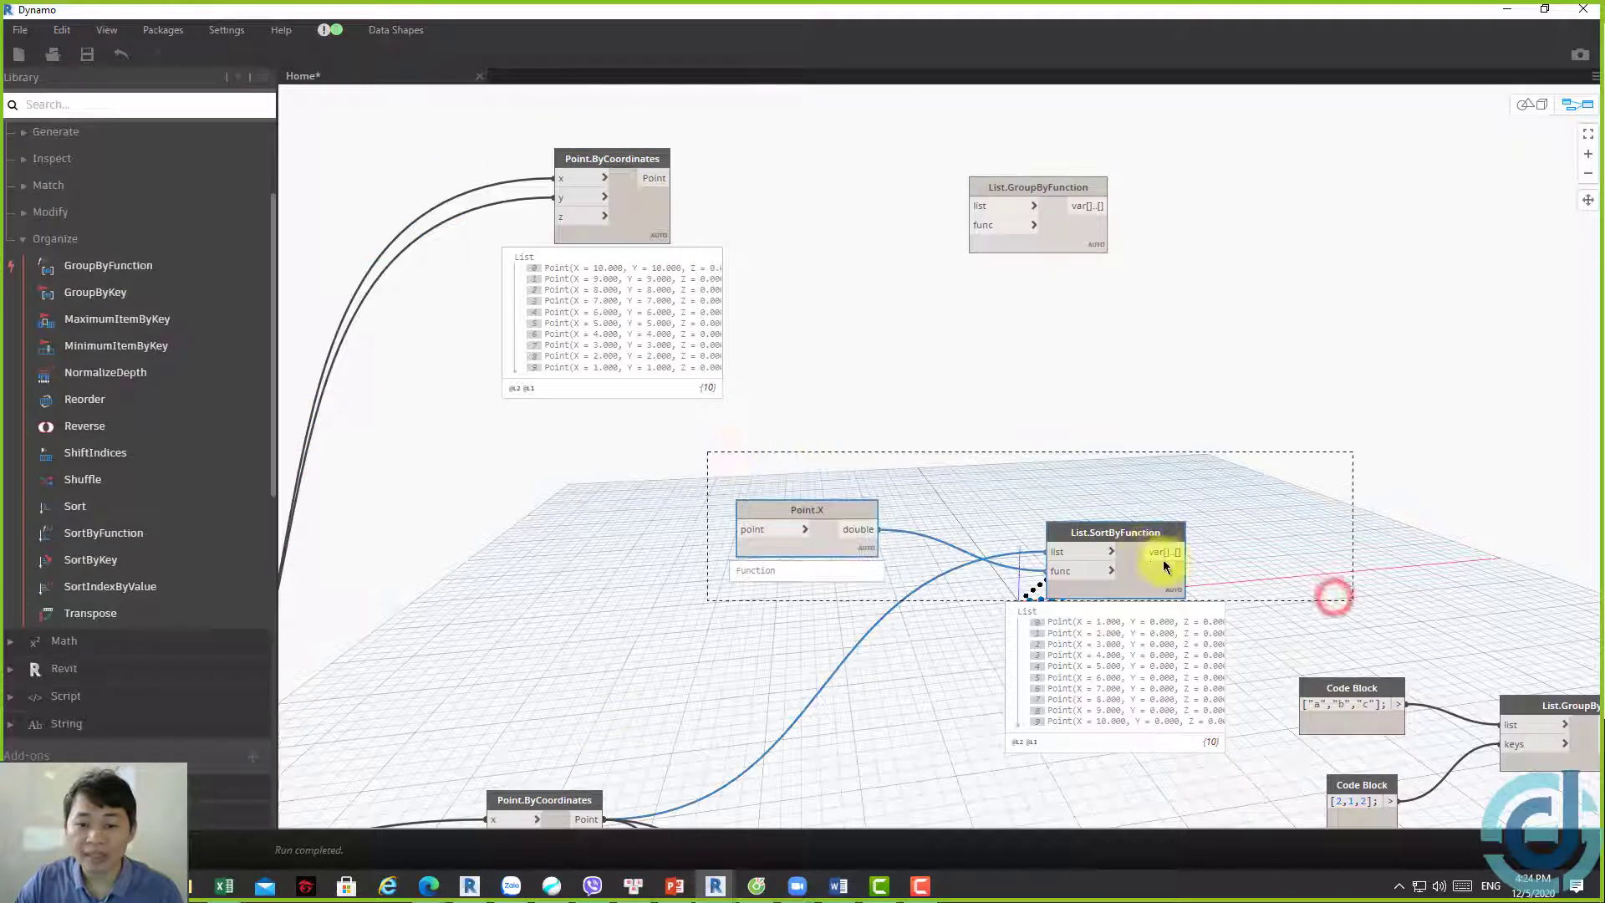
drag(1156, 536, 698, 465)
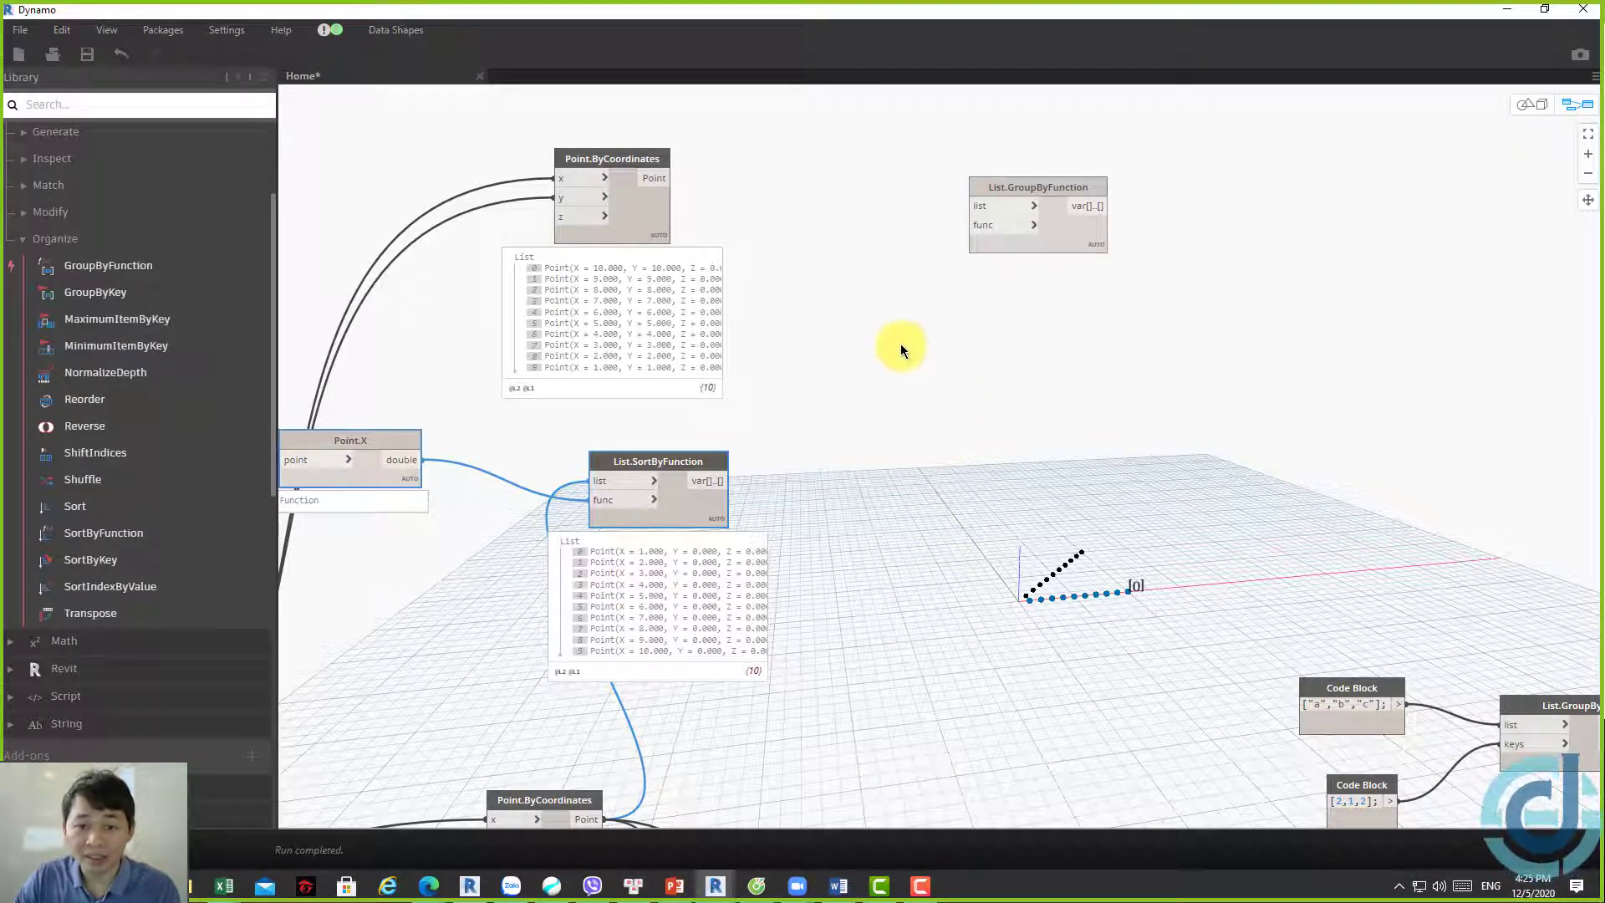
Search 'point x' and place a Point.X node beside List.GroupByFunction
right_click(928, 353)
text(p)
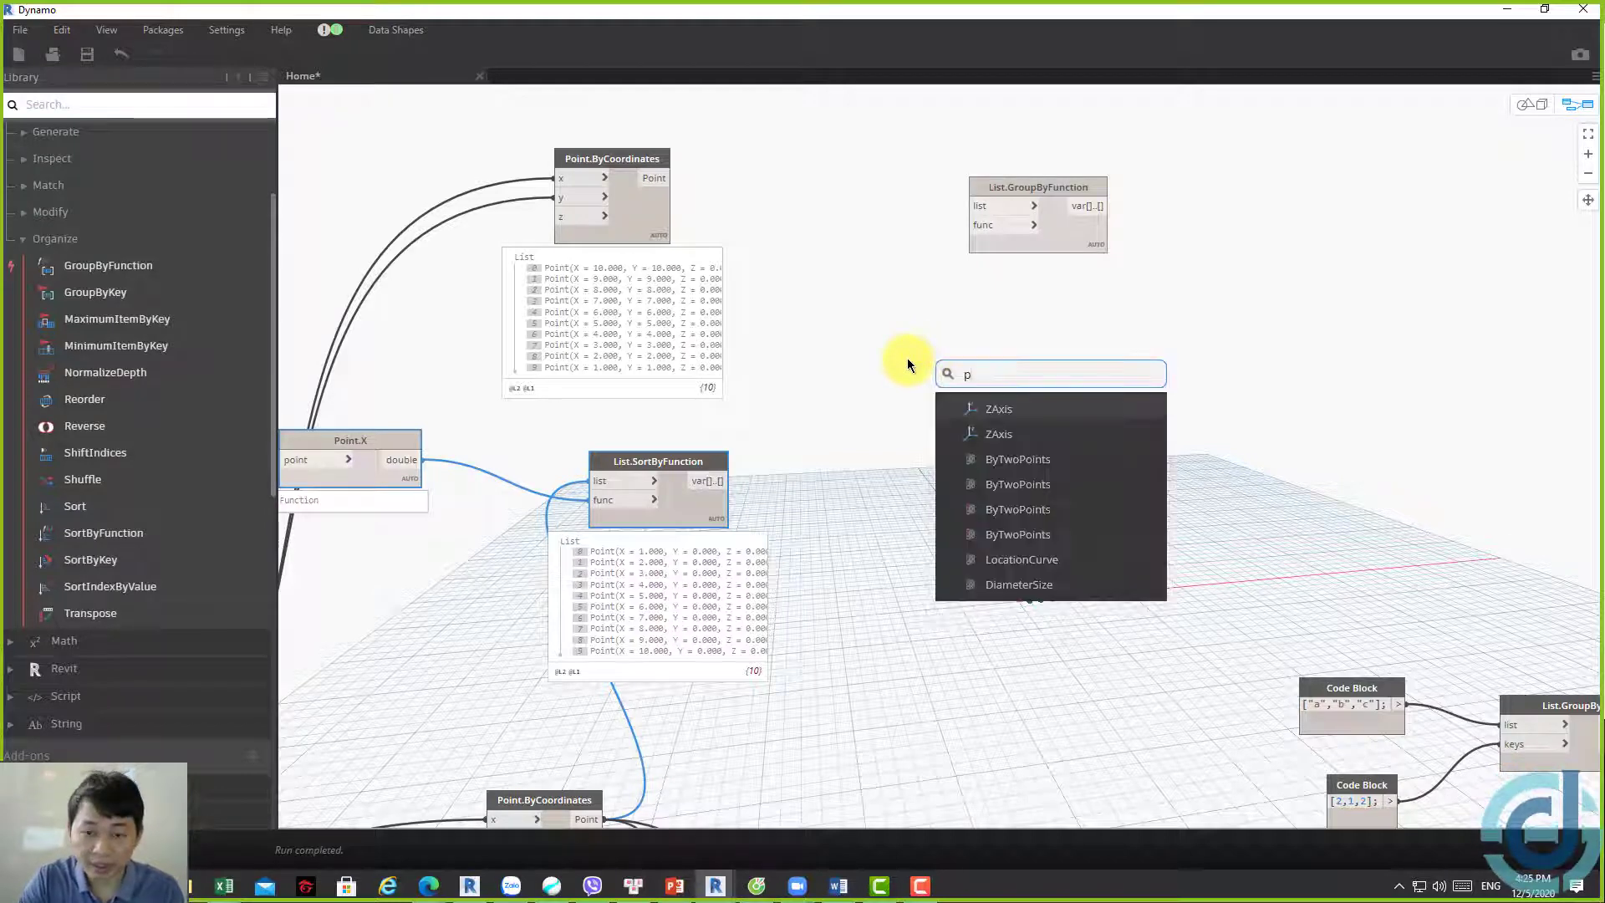
text(oint x)
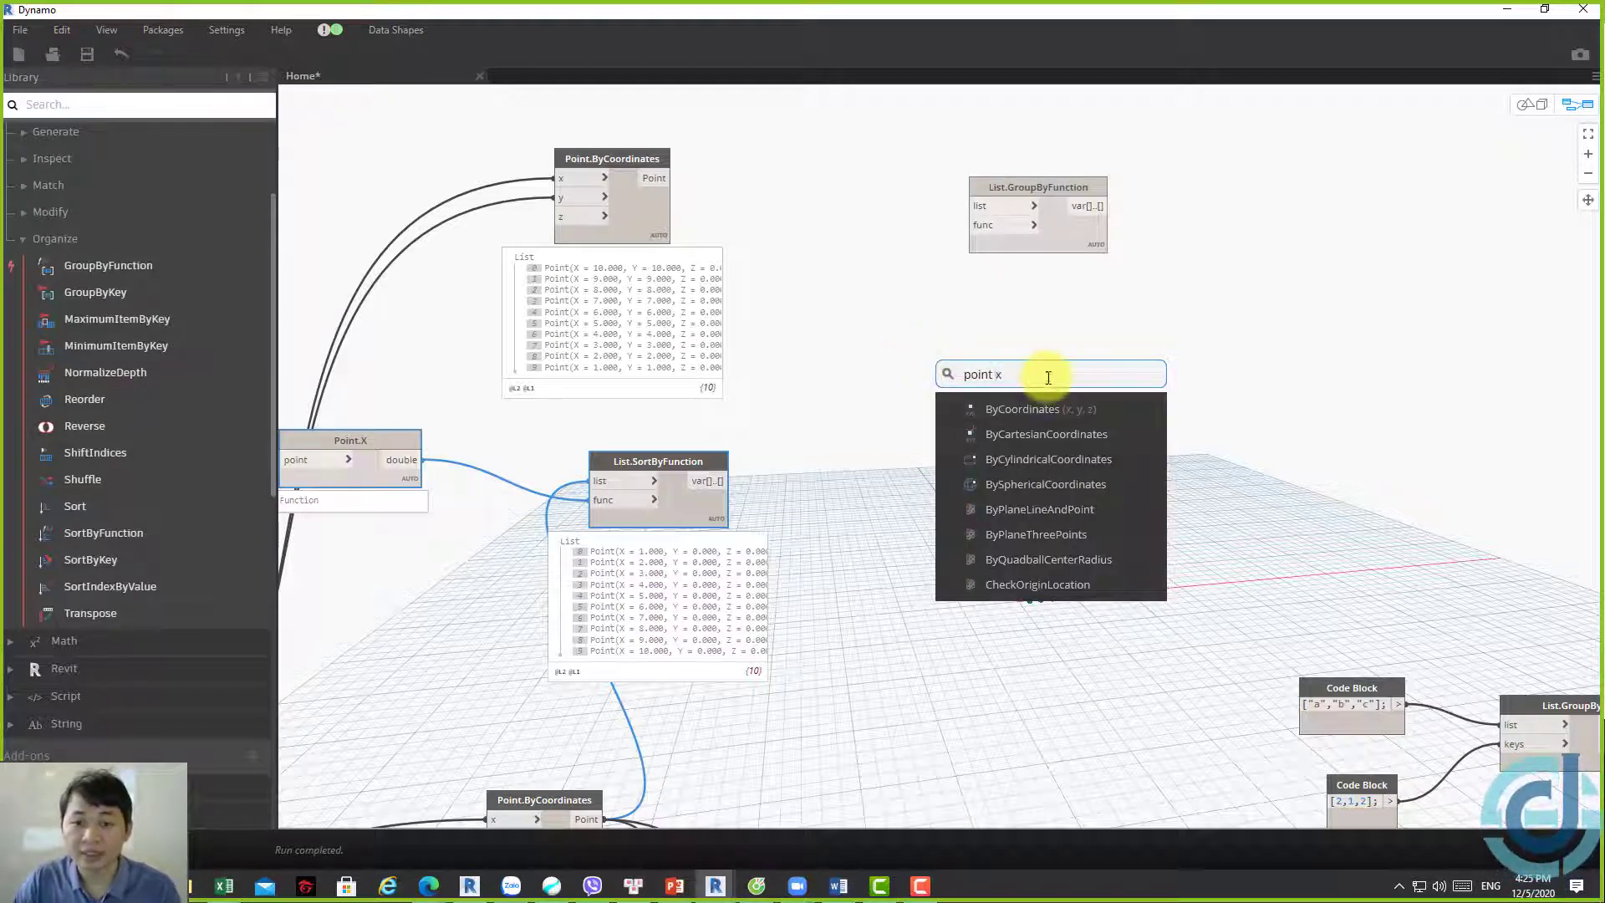
scroll(1052, 475, down, 3)
scroll(1056, 490, down, 2)
scroll(1055, 522, down, 2)
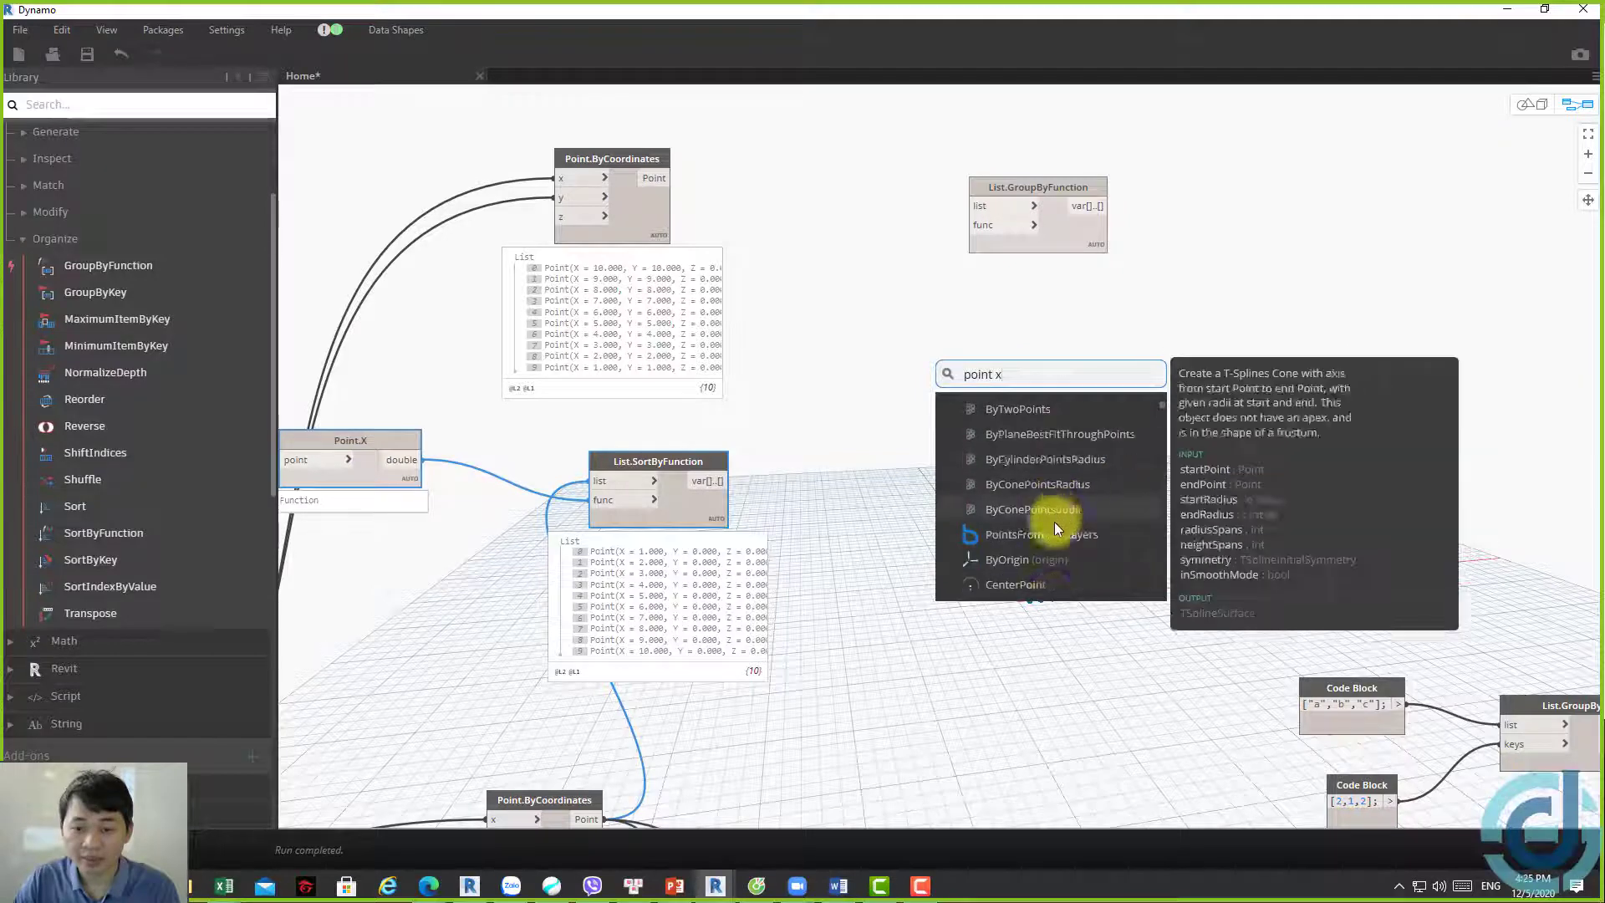
click(1035, 557)
mouse_move(1045, 560)
mouse_down()
mouse_move(854, 267)
mouse_move(1105, 177)
mouse_up()
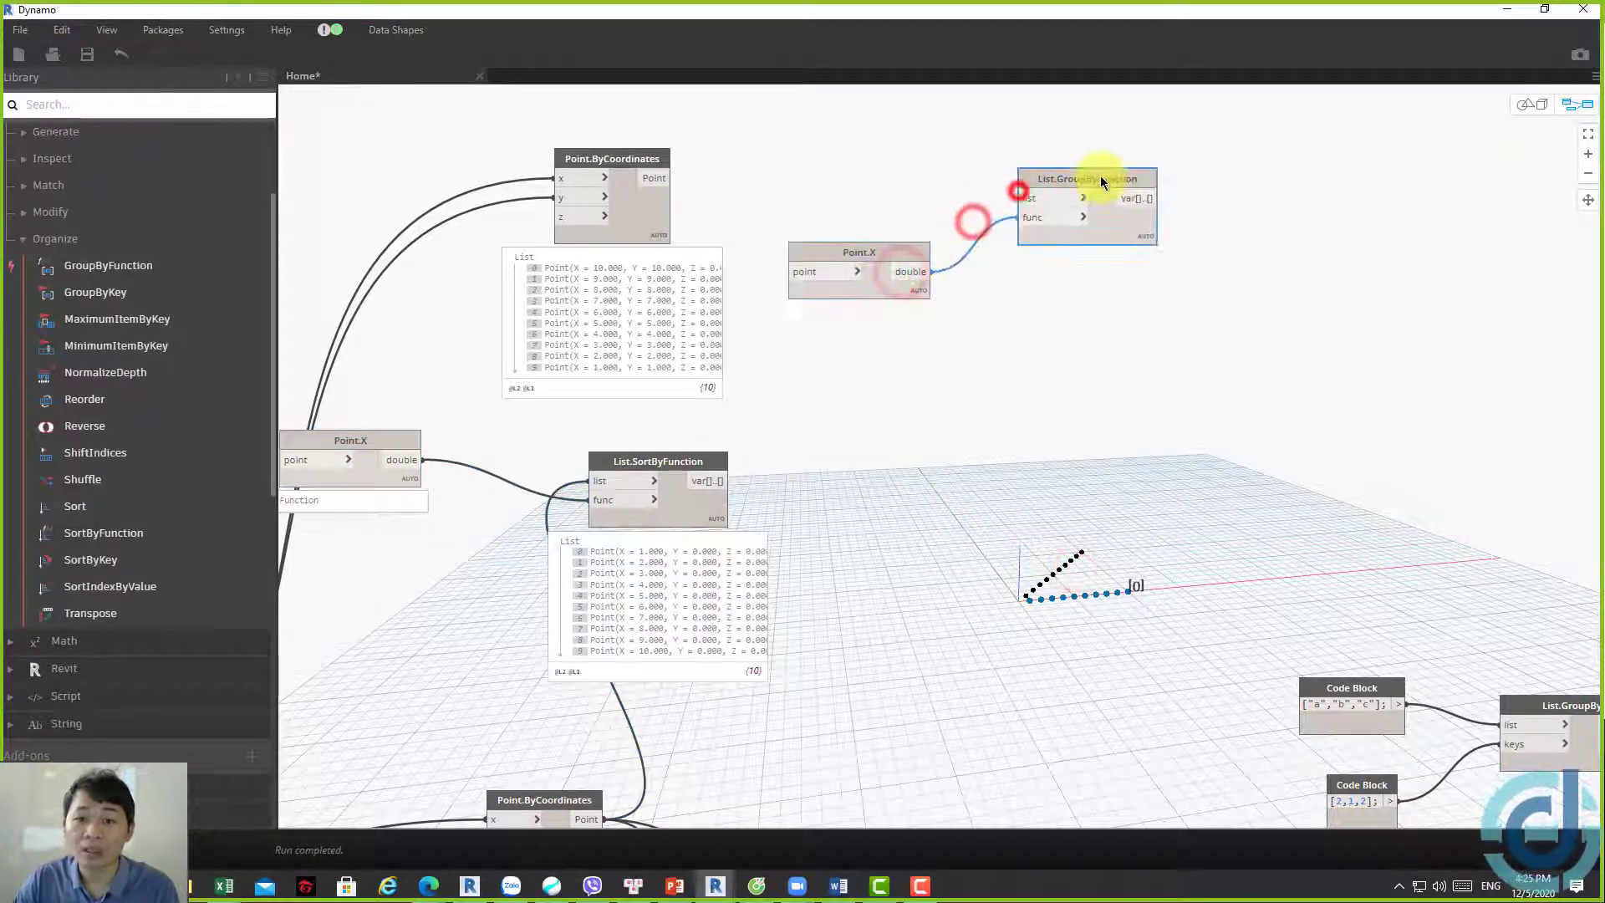
Add List.Join joining original and sorted points, and feed it into List.GroupByFunction
right_click(1049, 337)
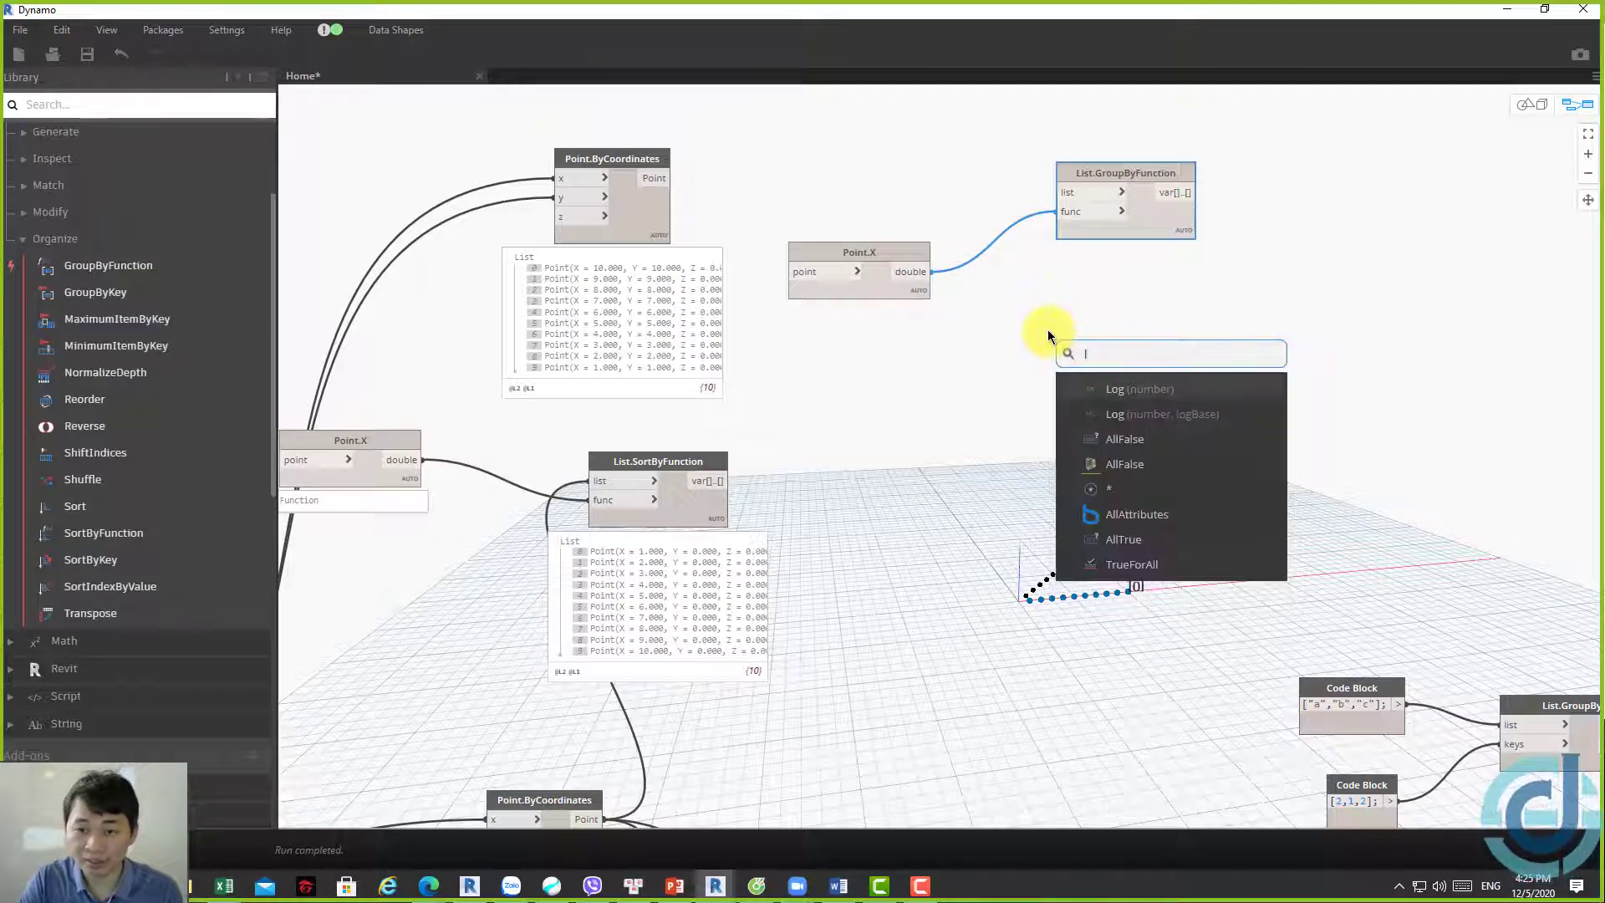
text(list j)
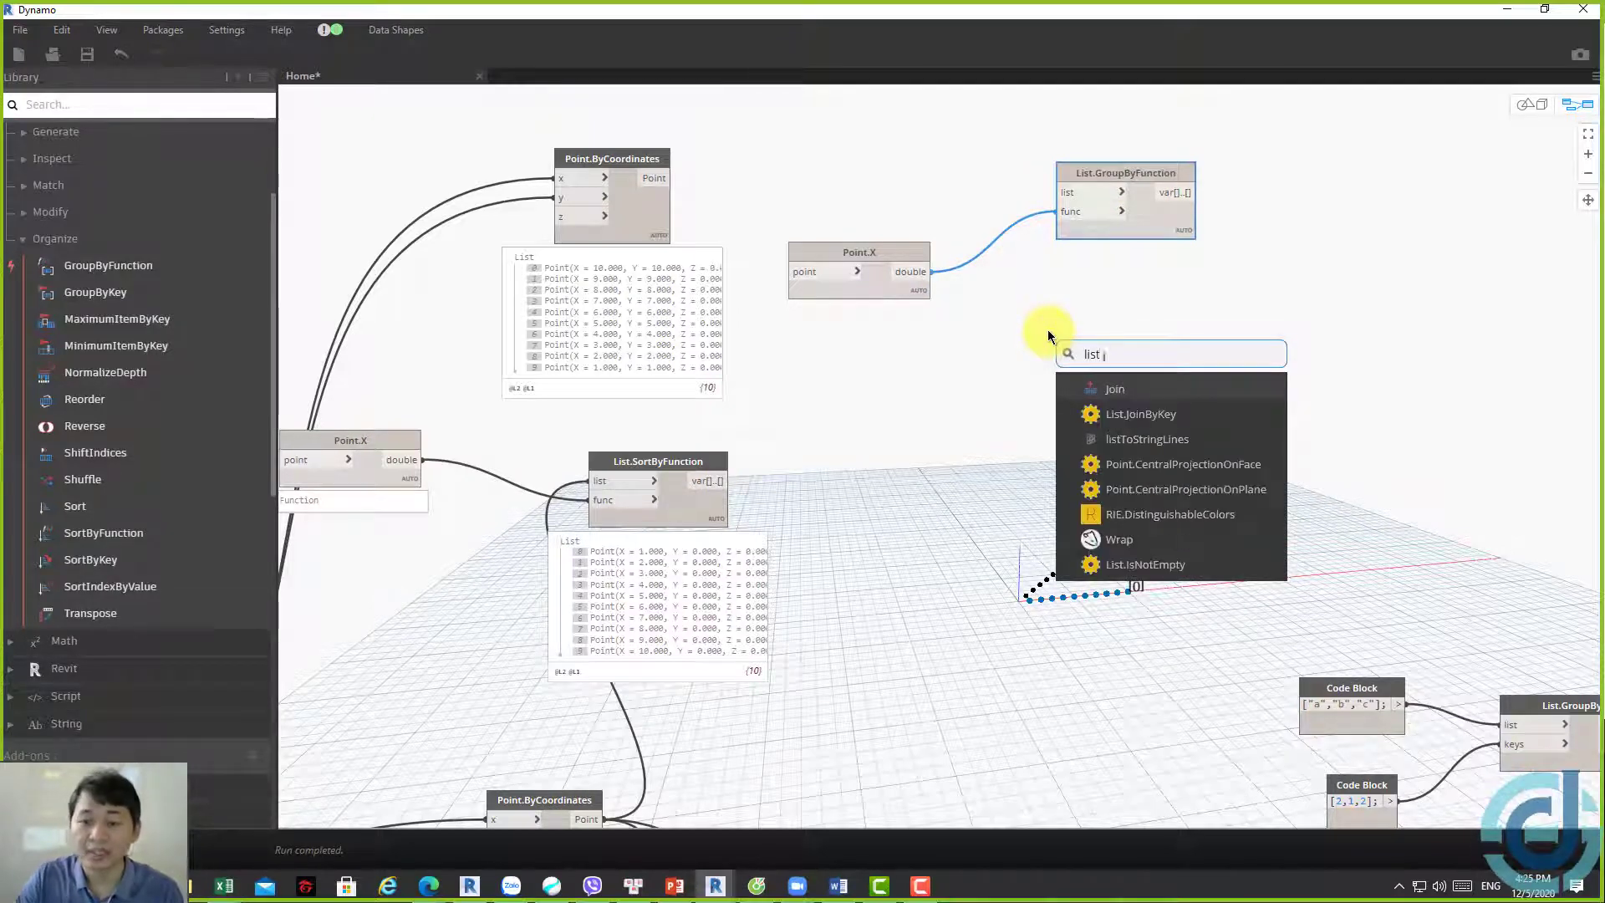
text(oin)
click(1103, 387)
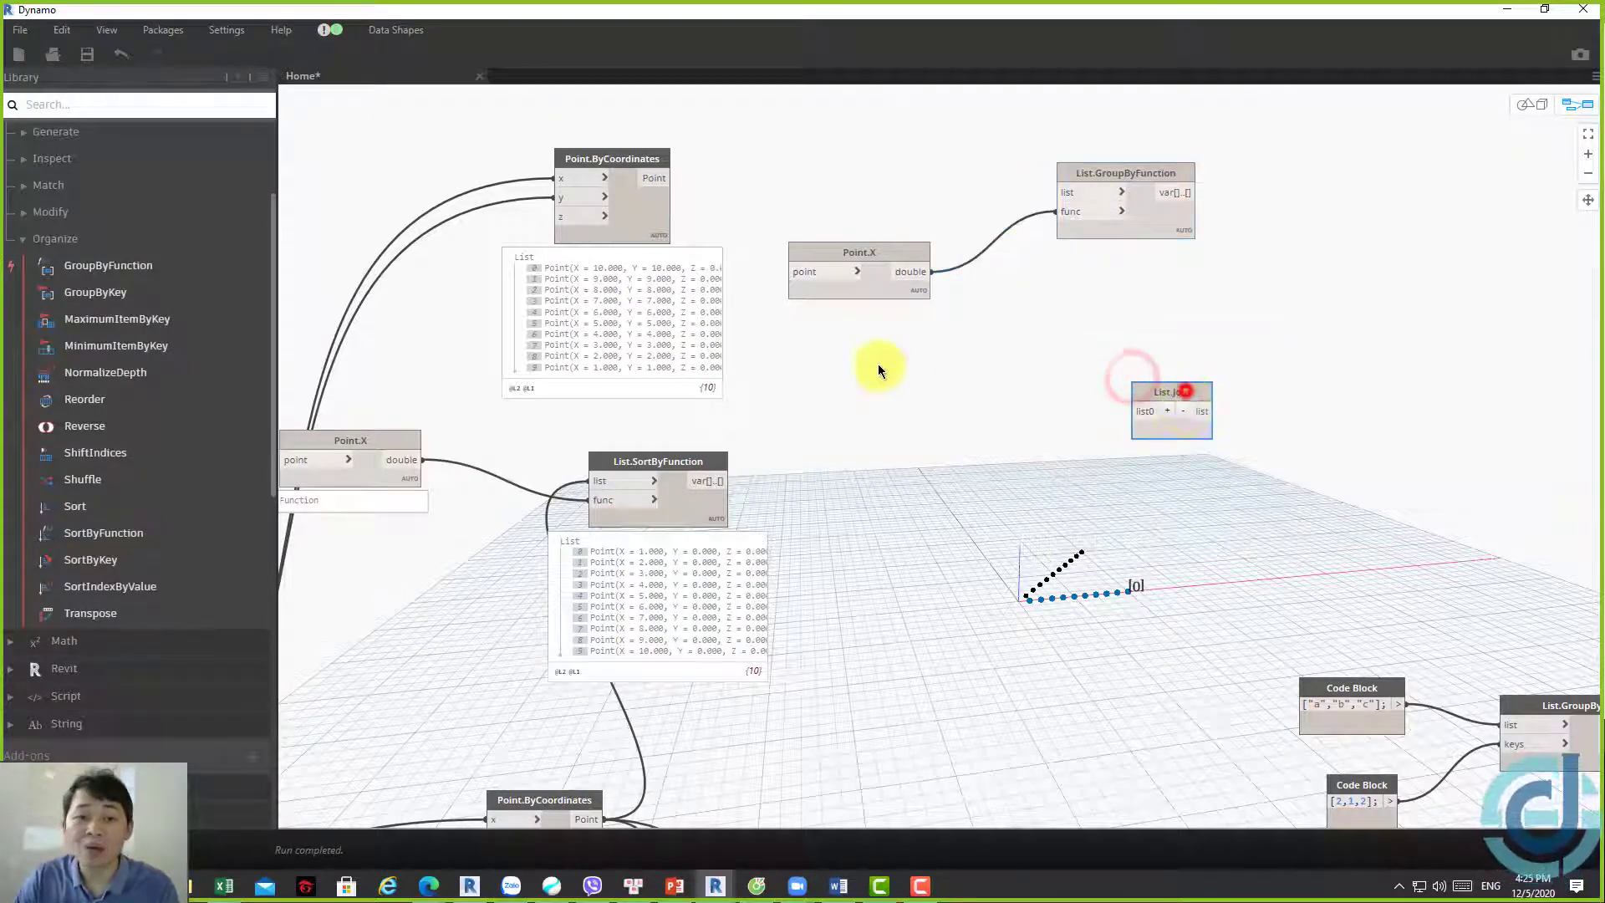
click(830, 353)
click(647, 176)
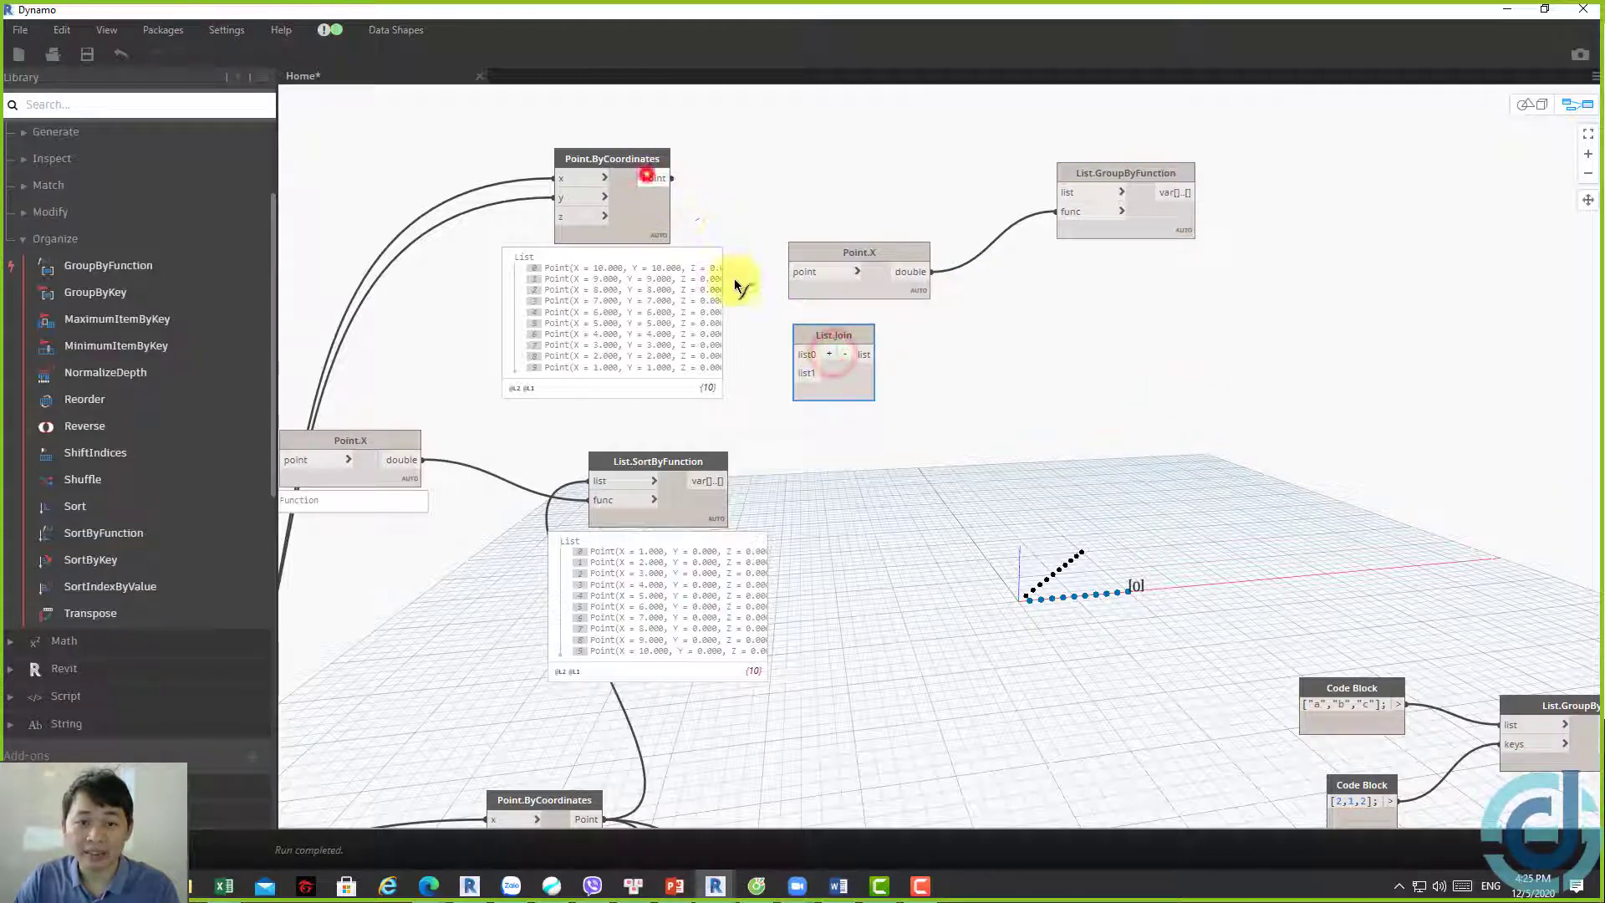
click(801, 355)
mouse_move(717, 481)
mouse_down()
mouse_move(797, 373)
mouse_move(845, 114)
mouse_up()
click(866, 359)
click(1063, 193)
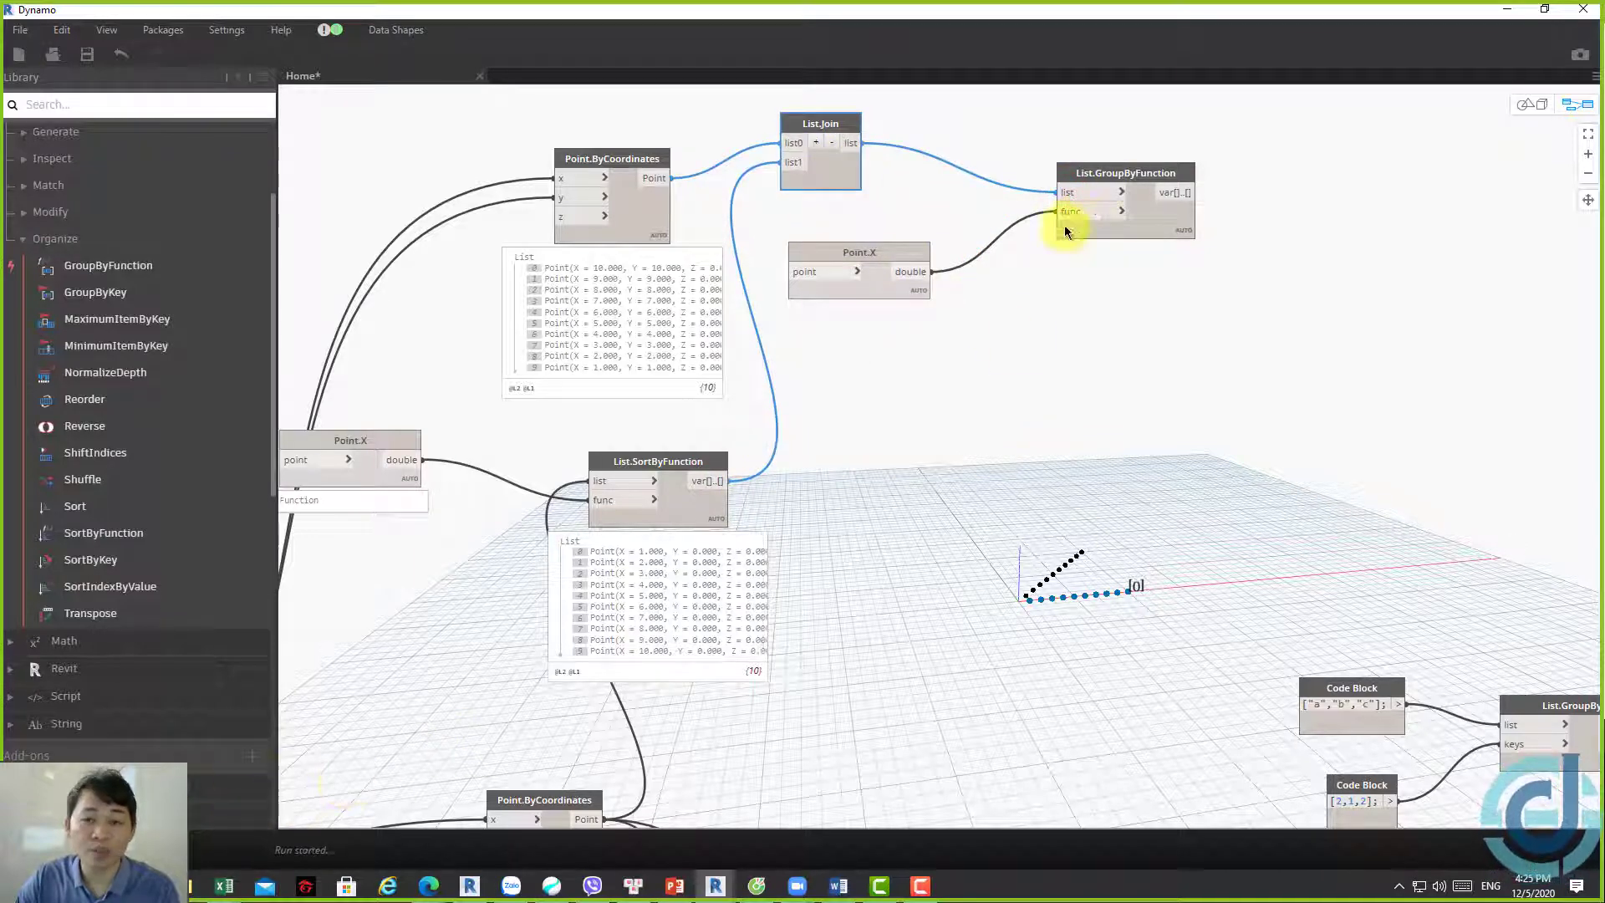
click(1179, 249)
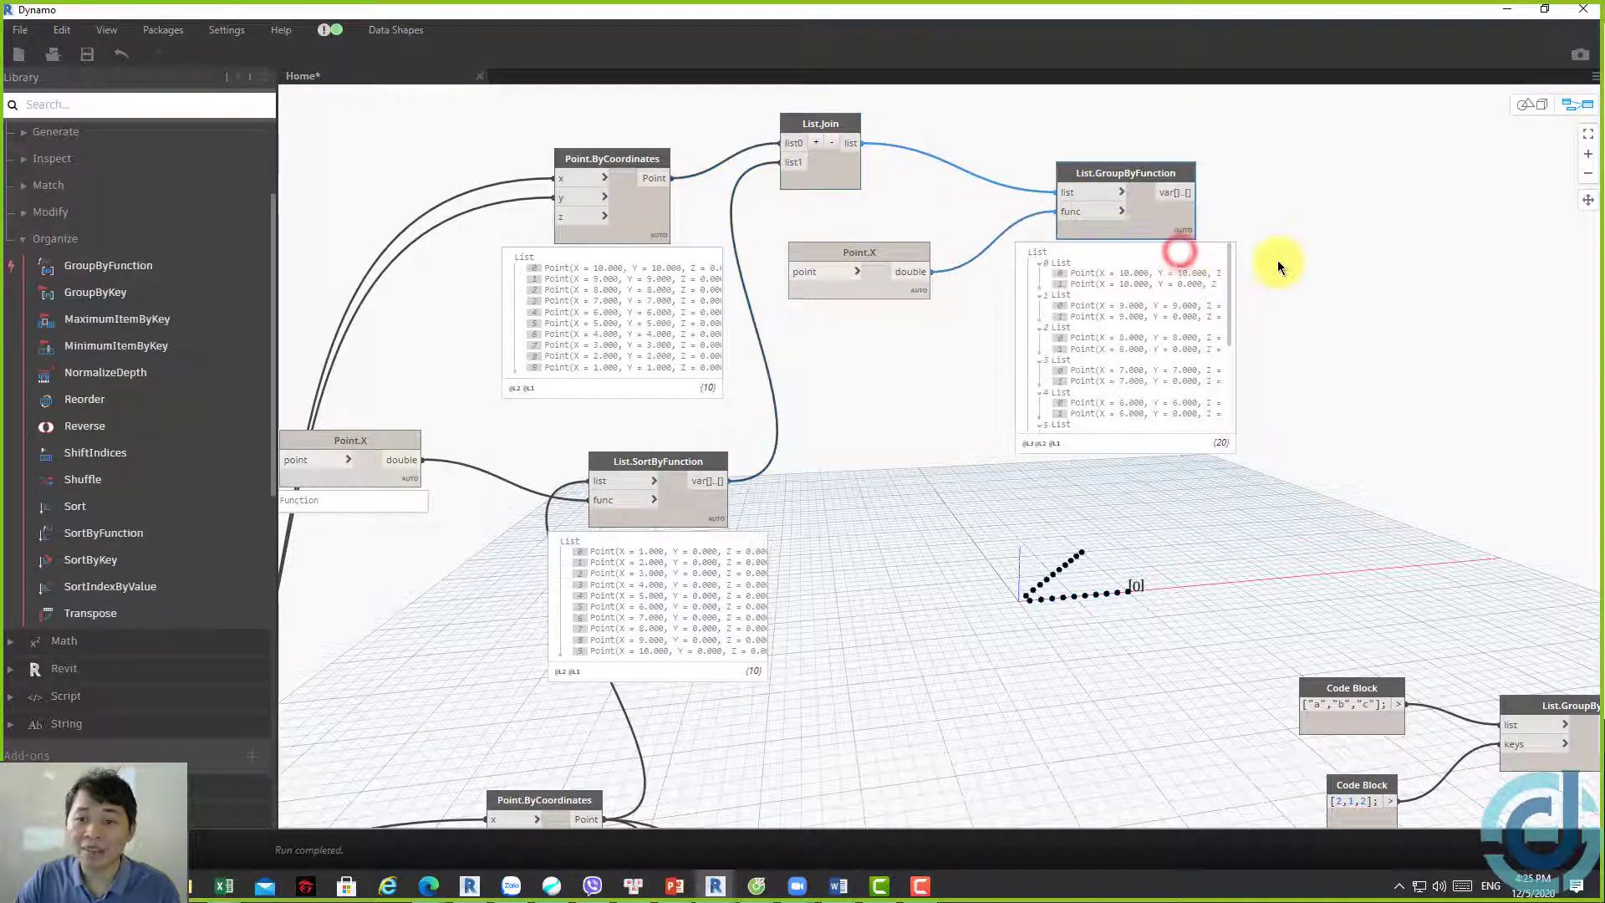
Inspect the grouped output, highlighting points (10,10), (9,9) and (9,0)
scroll(1277, 261, up, 1)
drag(1091, 458, 1139, 458)
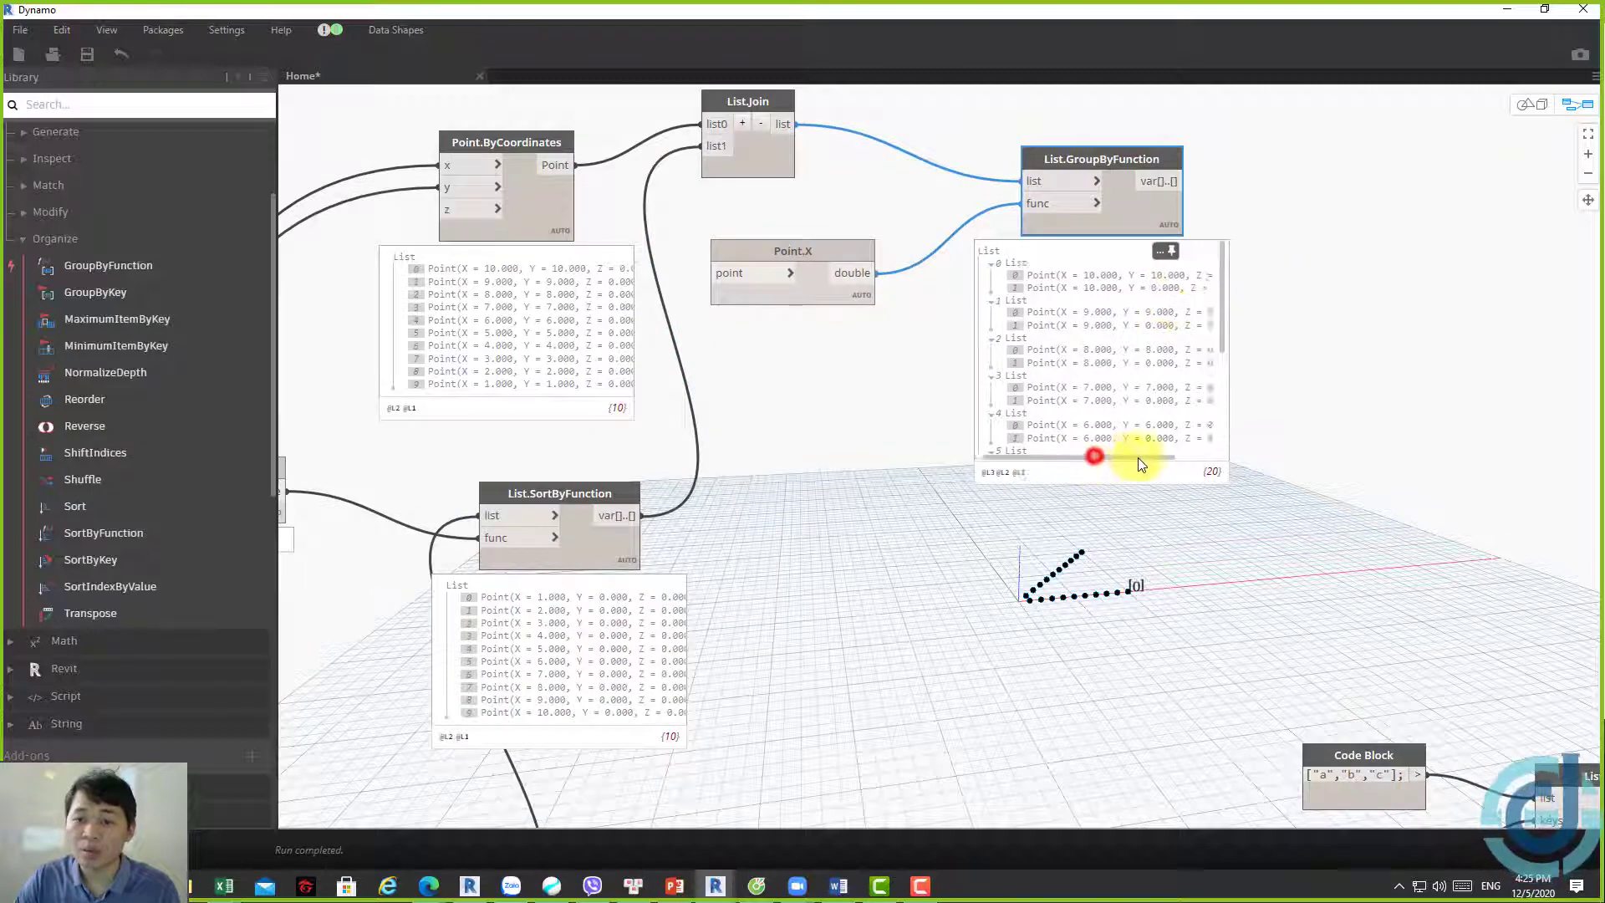
click(1127, 282)
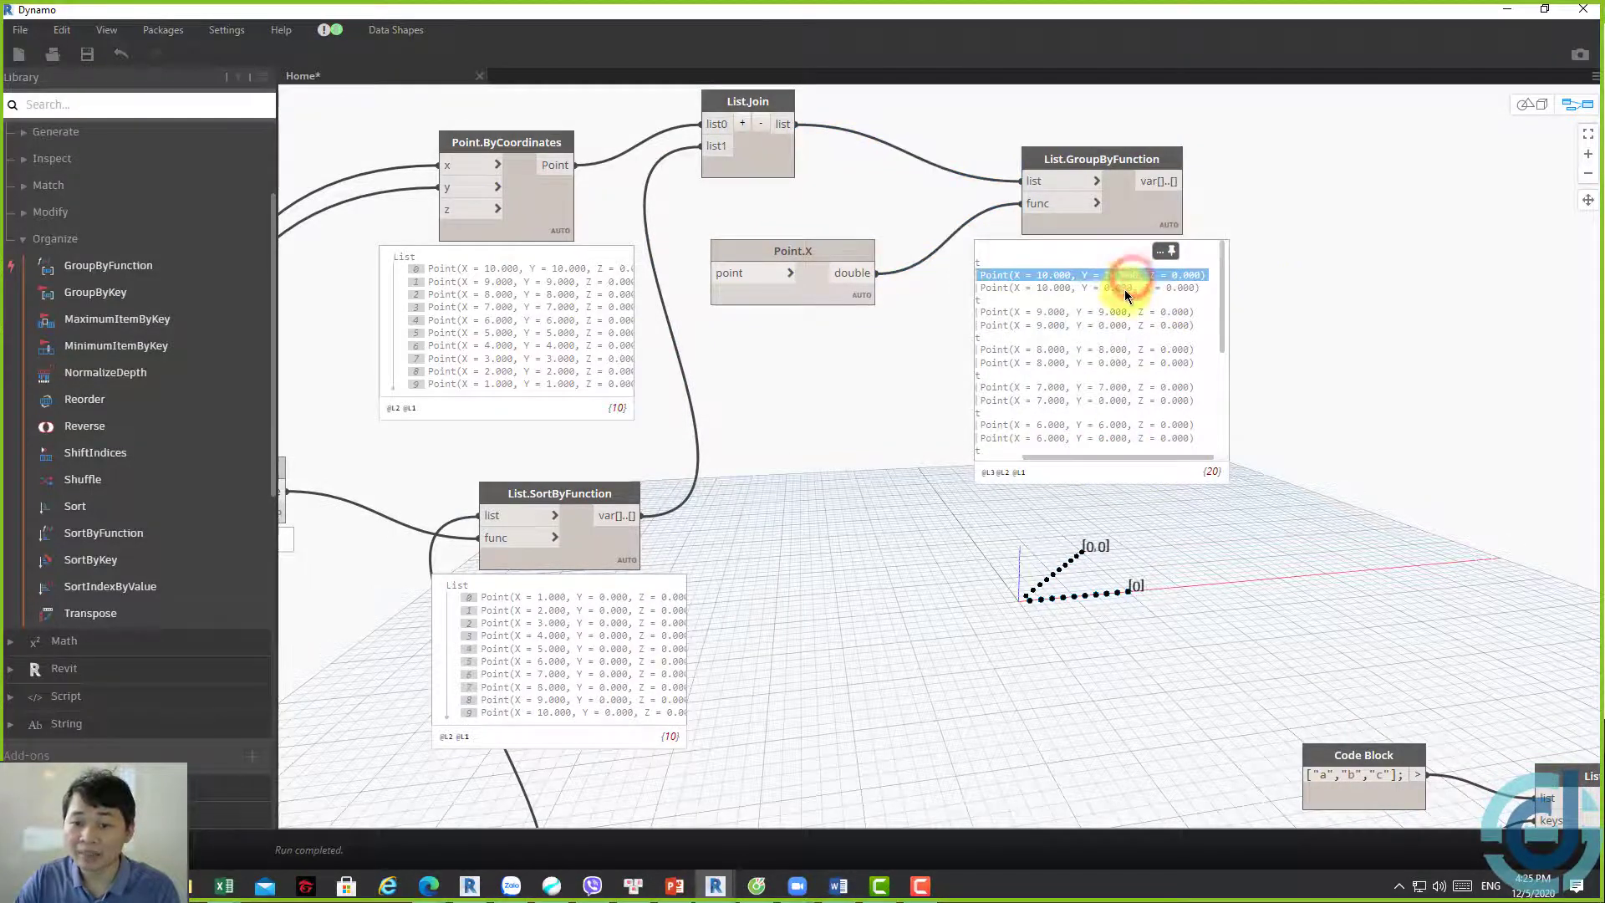
click(1125, 312)
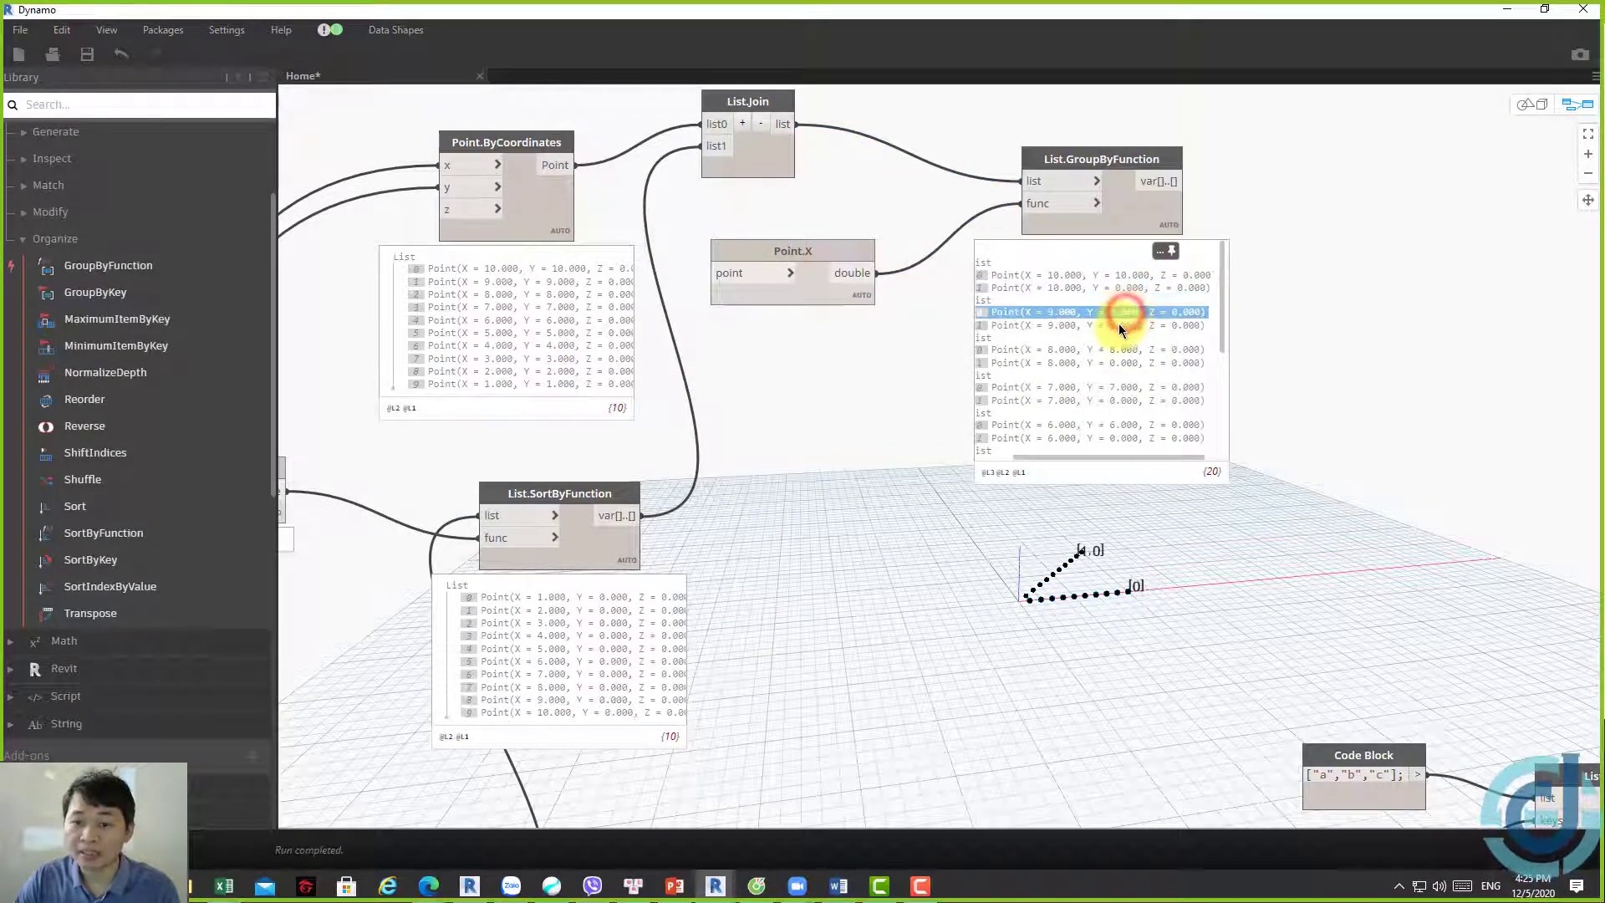
click(1112, 325)
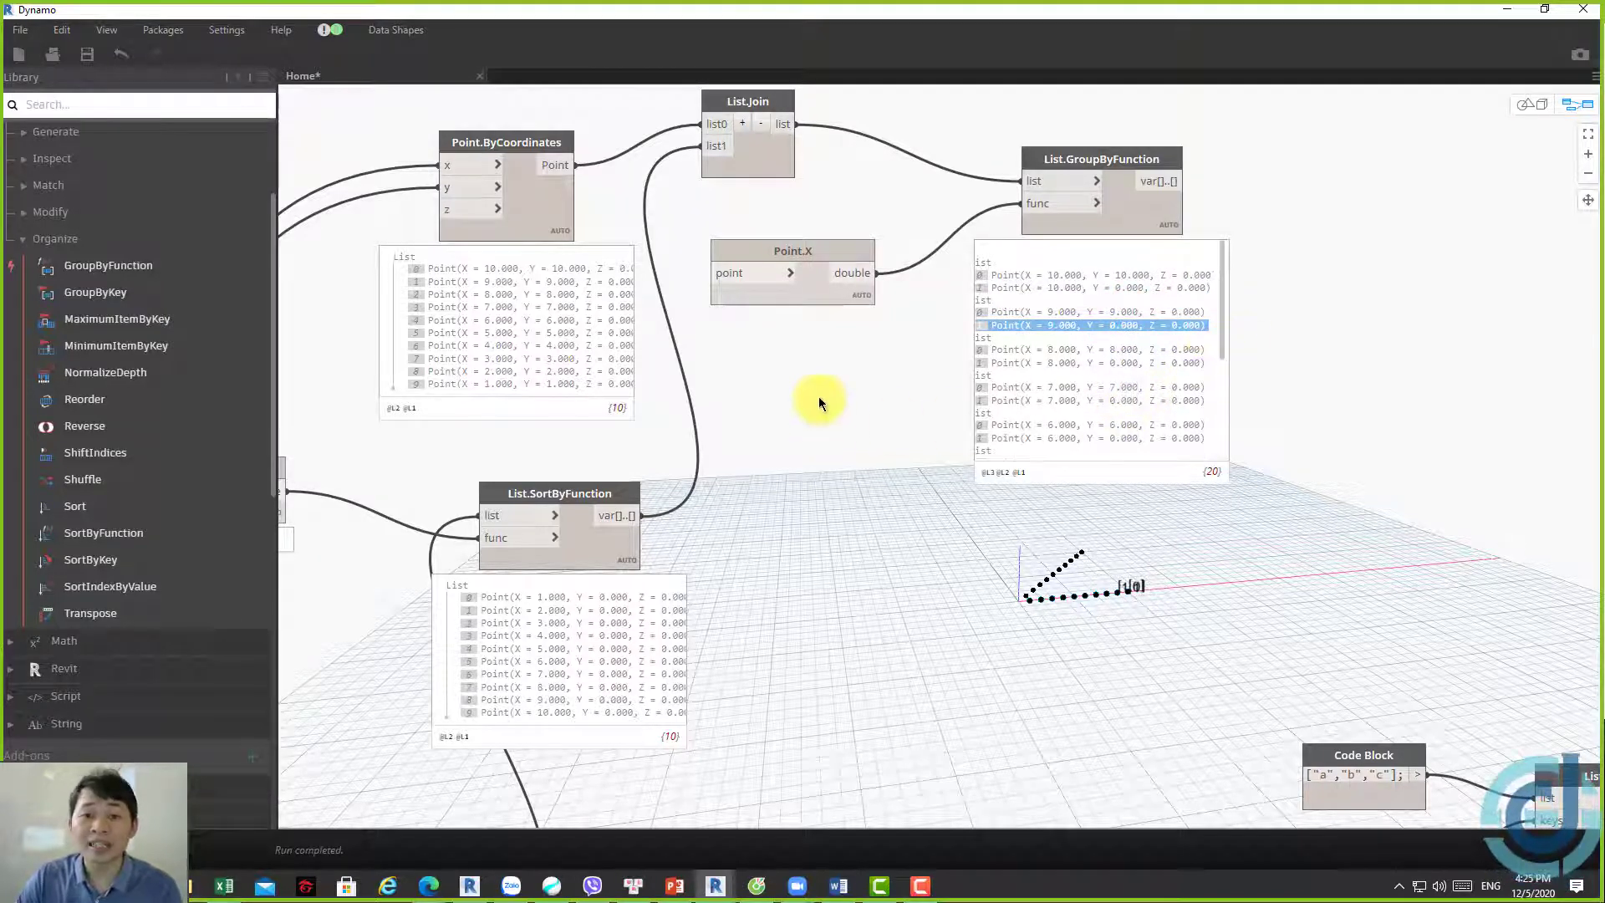
Move Point.X and List.GroupByFunction right together and bring List.Join beside them
drag(819, 249, 883, 236)
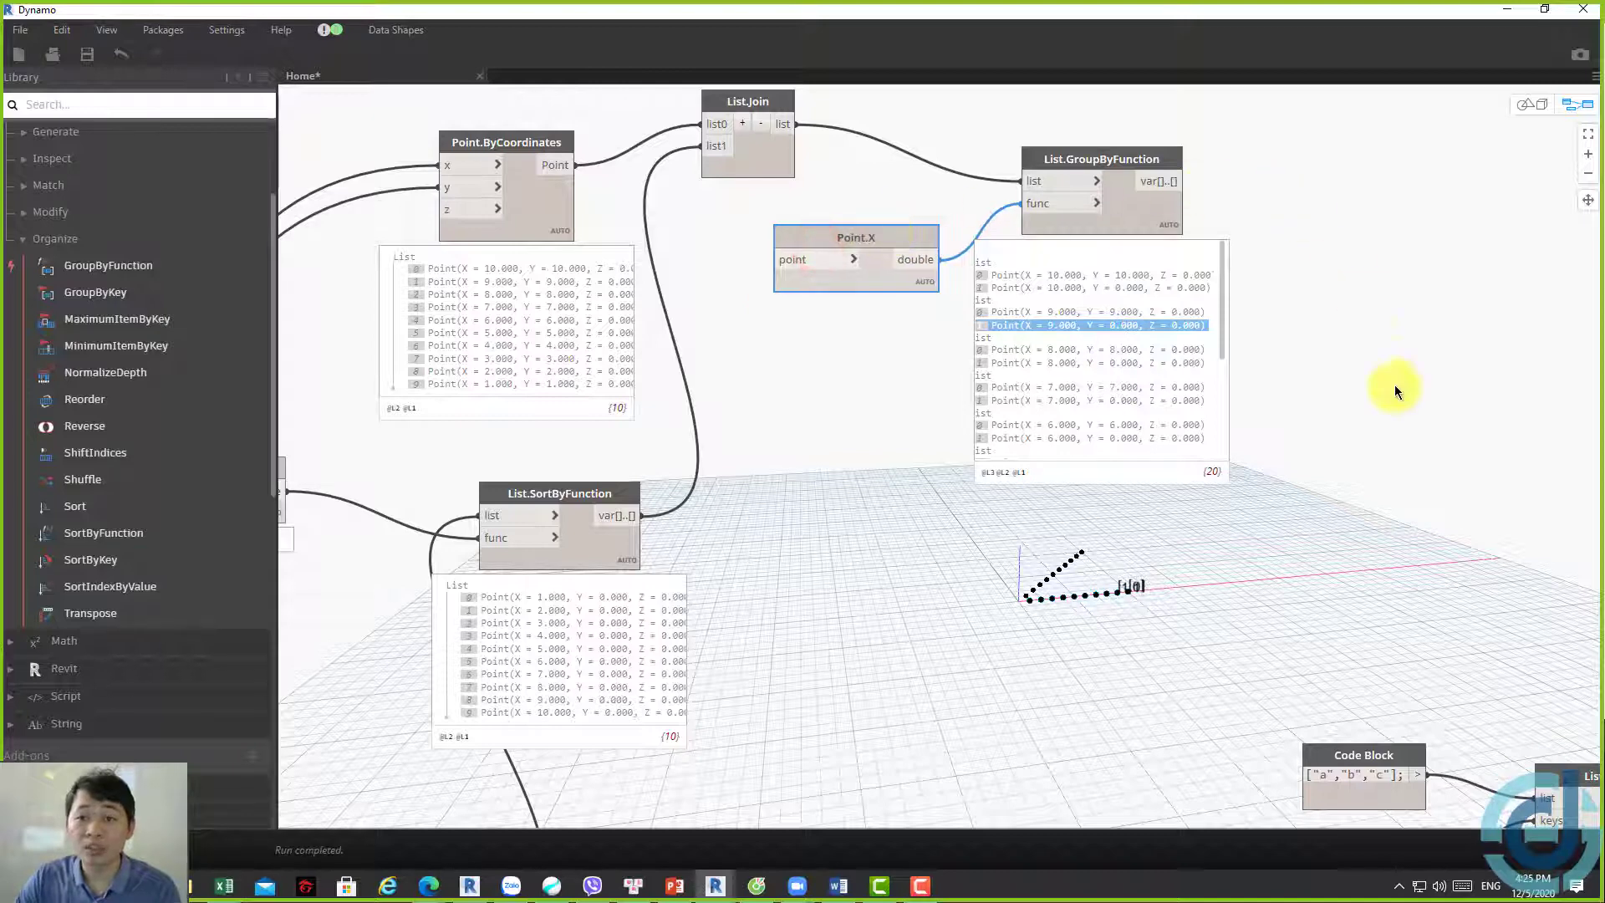
drag(1396, 391, 882, 138)
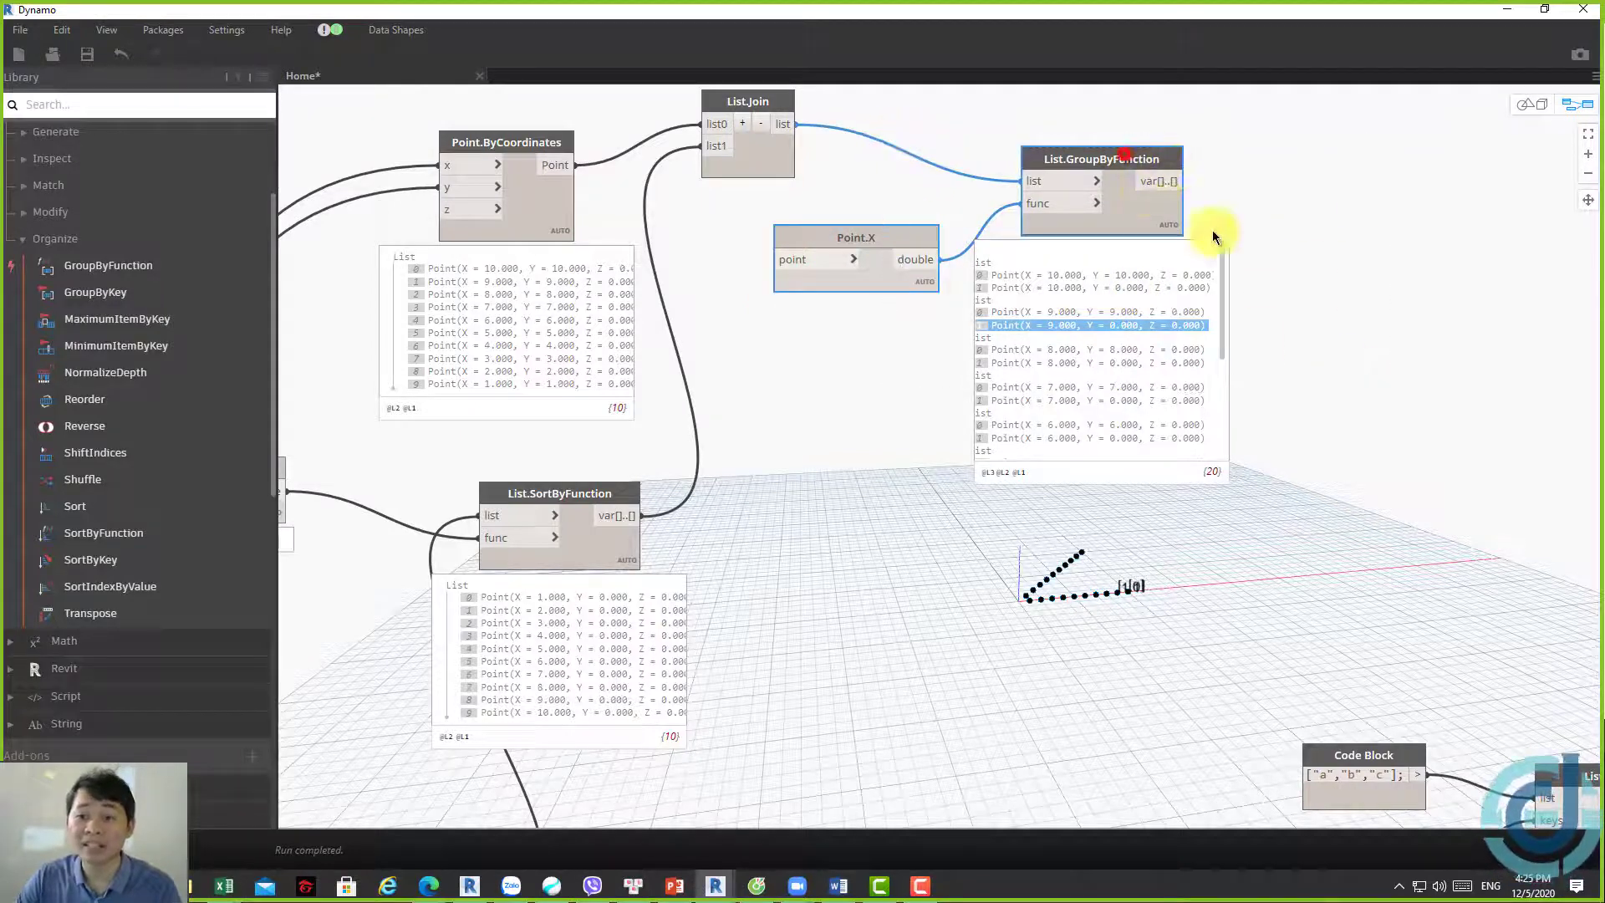
mouse_move(1124, 155)
mouse_down()
mouse_move(1396, 246)
mouse_move(1426, 229)
mouse_up()
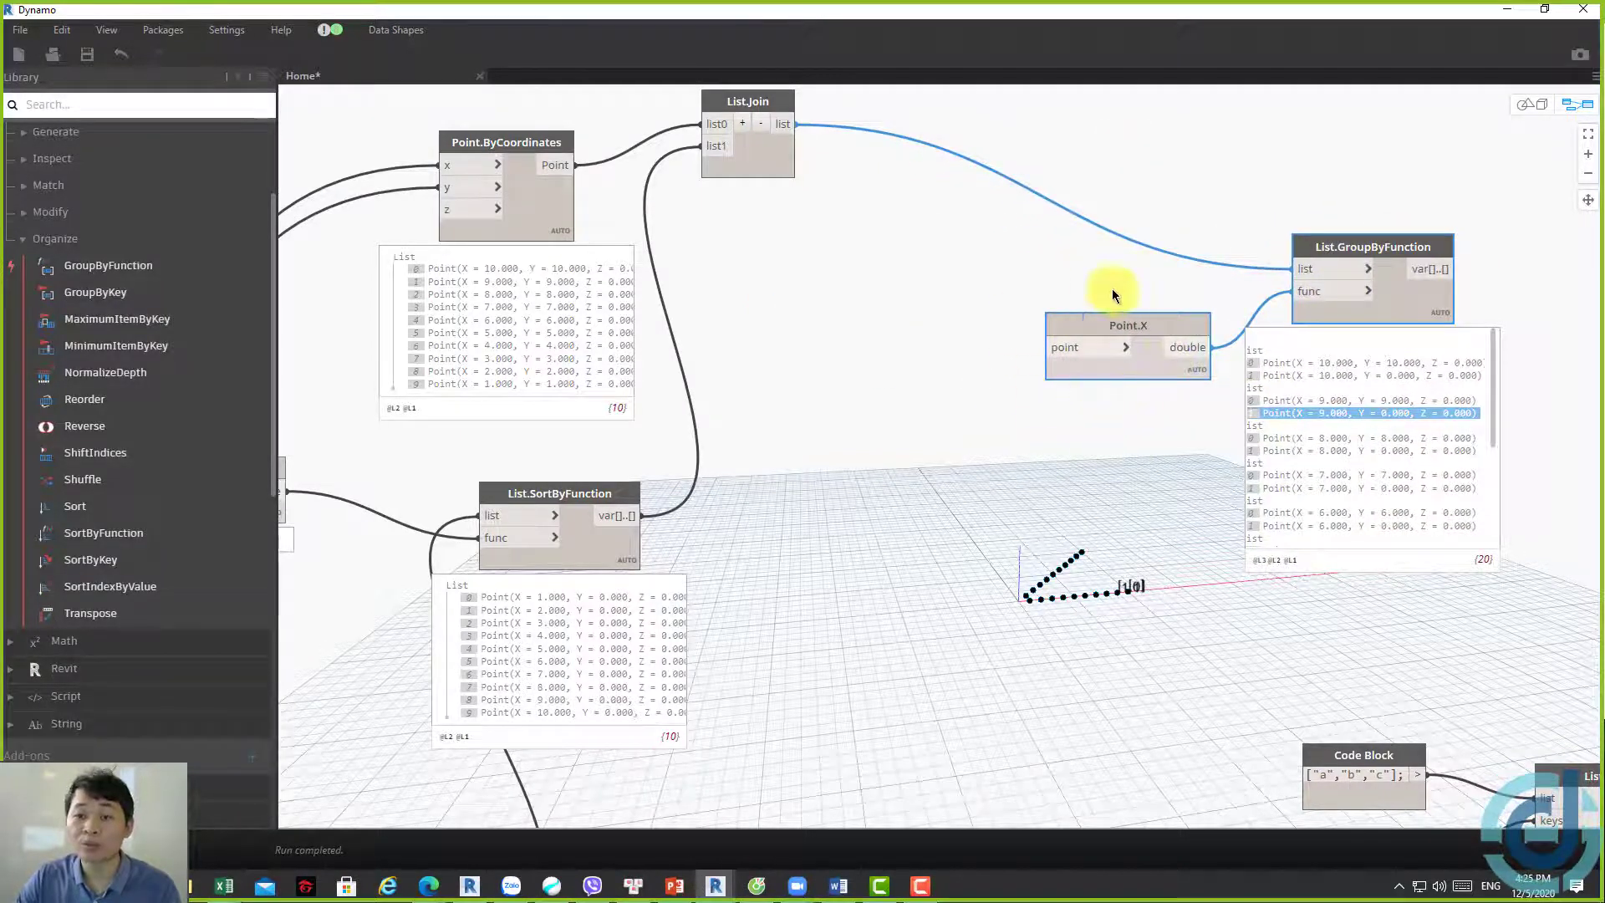
drag(774, 166, 1120, 257)
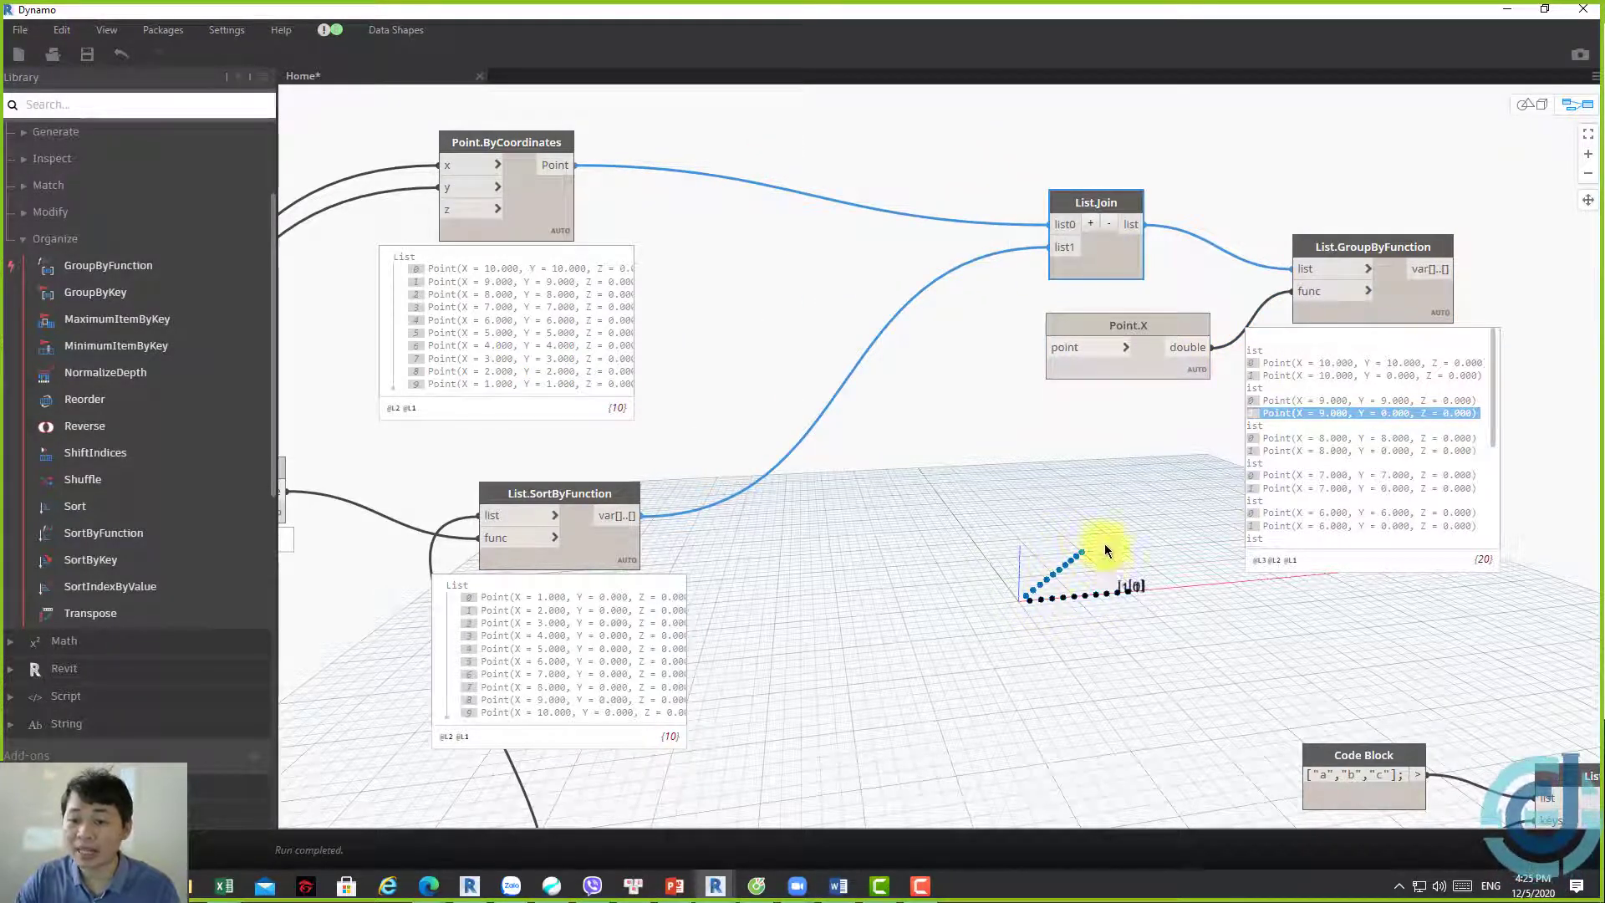
middle_drag(1176, 500, 726, 453)
middle_drag(1051, 411, 1000, 397)
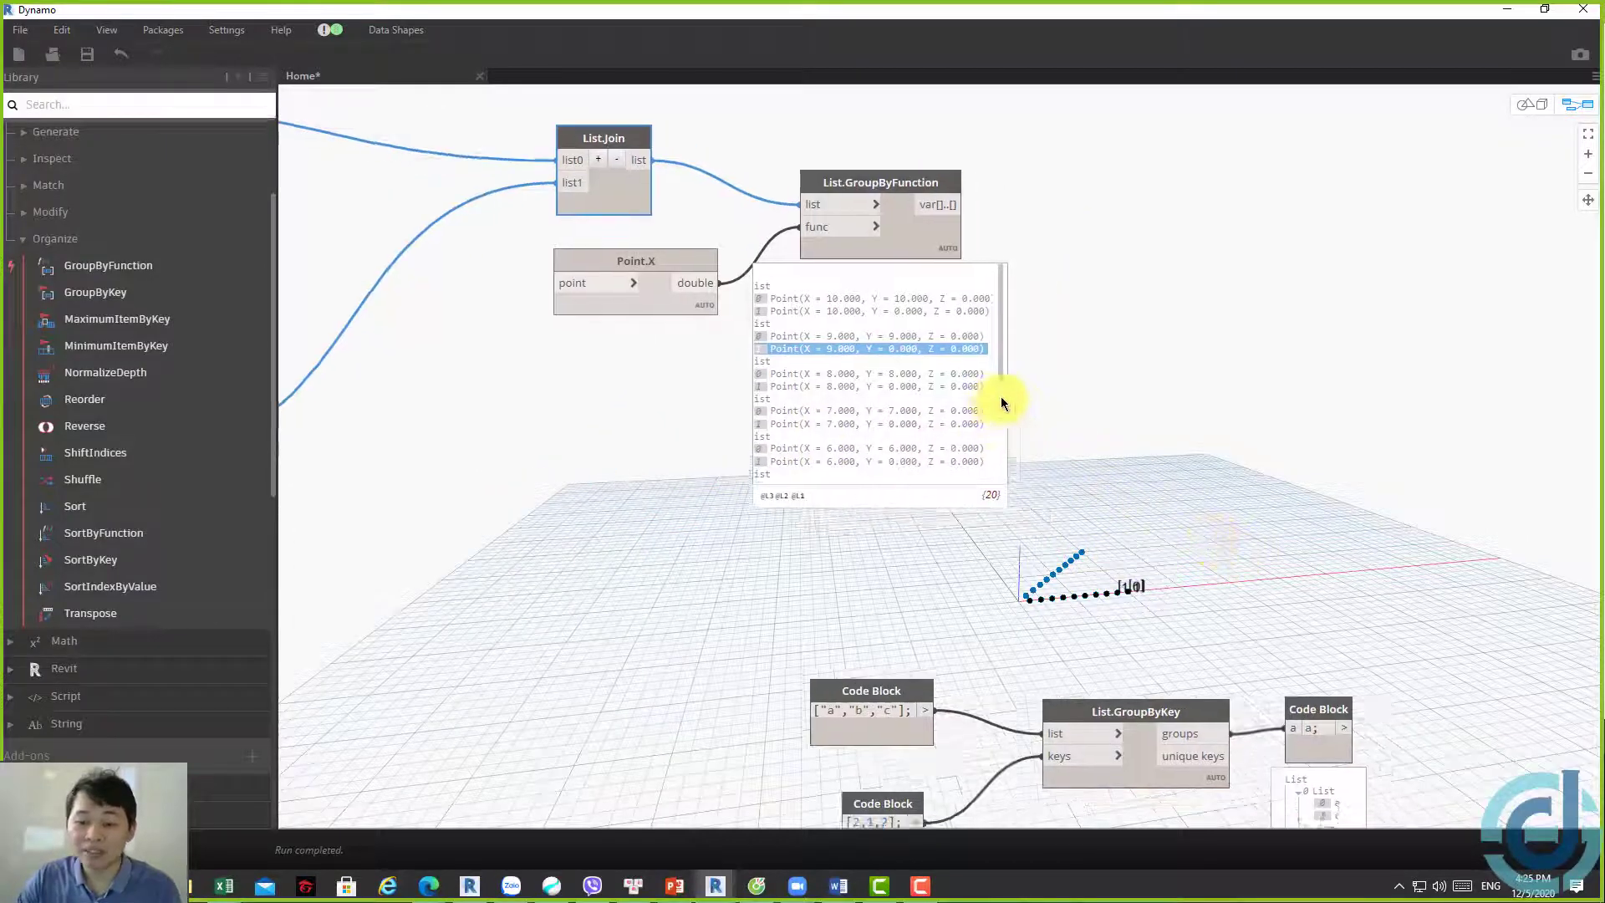
middle_drag(1233, 563, 1058, 423)
scroll(1060, 429, down, 2)
scroll(860, 156, up, 2)
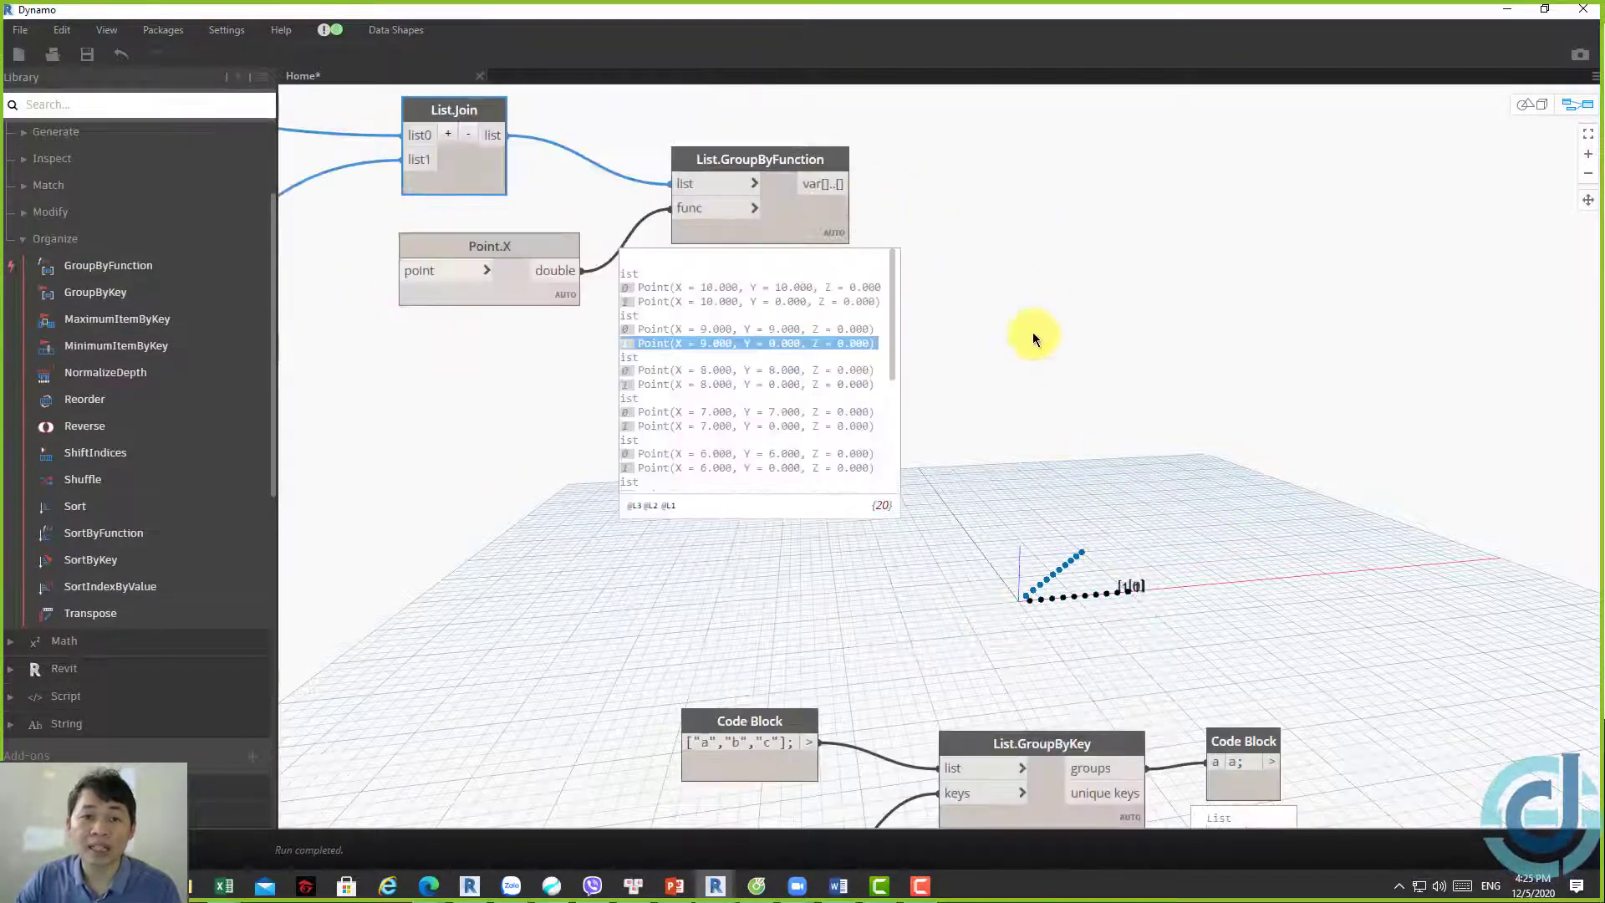
drag(1031, 331, 659, 118)
mouse_move(758, 157)
mouse_down()
mouse_move(793, 181)
mouse_move(1031, 204)
mouse_up()
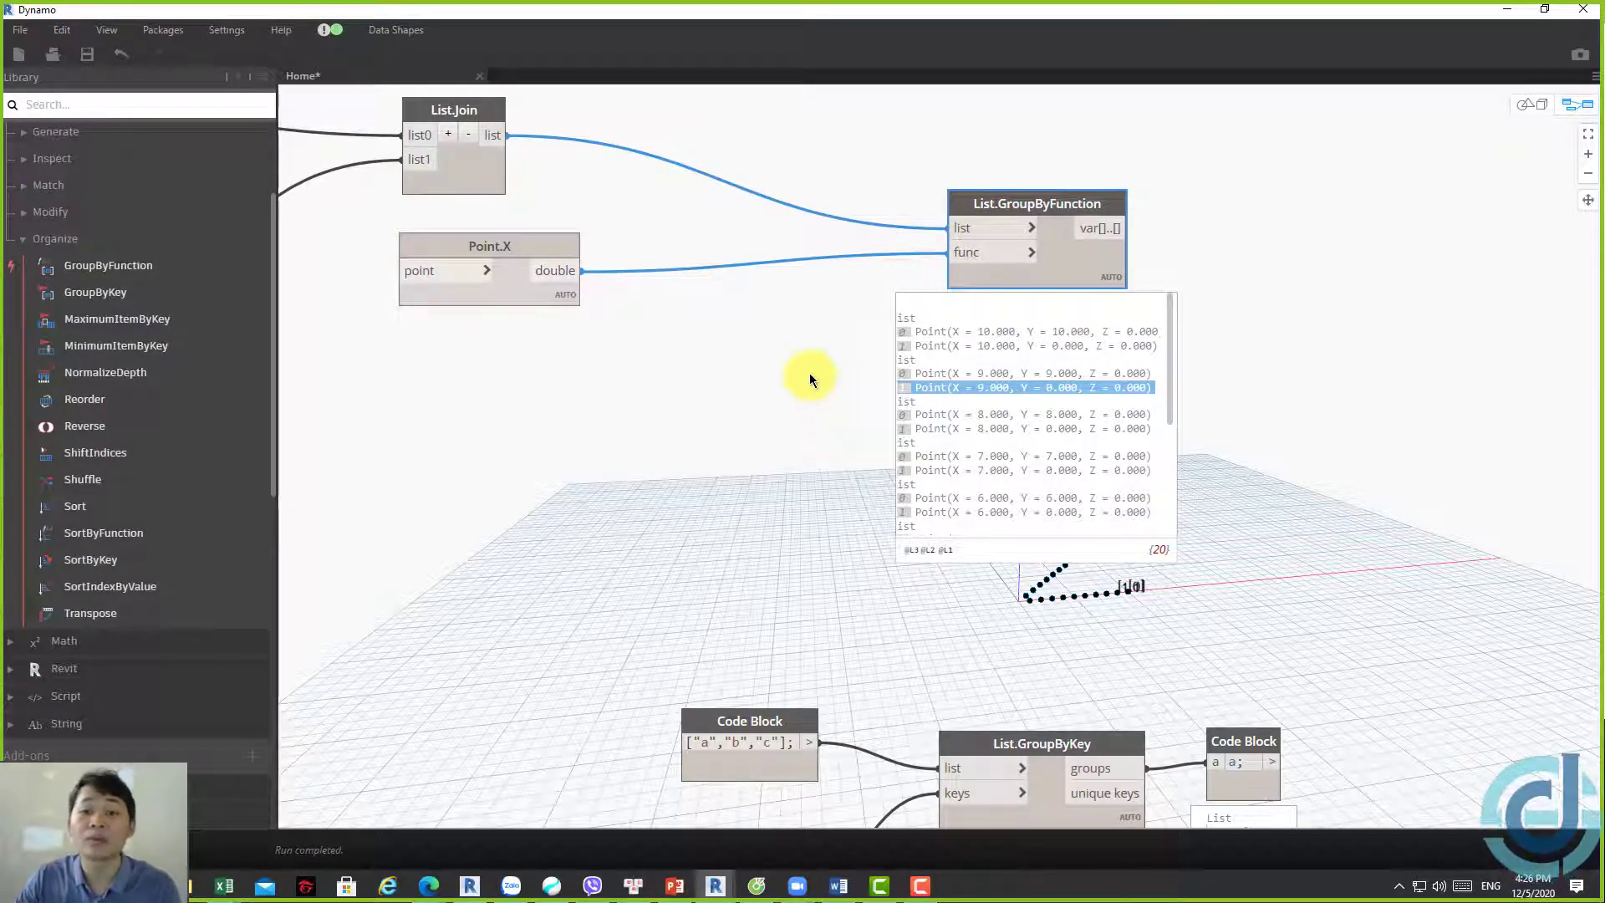
Shift Point.X and List.GroupByFunction down-right next to List.Join
middle_drag(814, 386, 805, 415)
drag(709, 342, 951, 552)
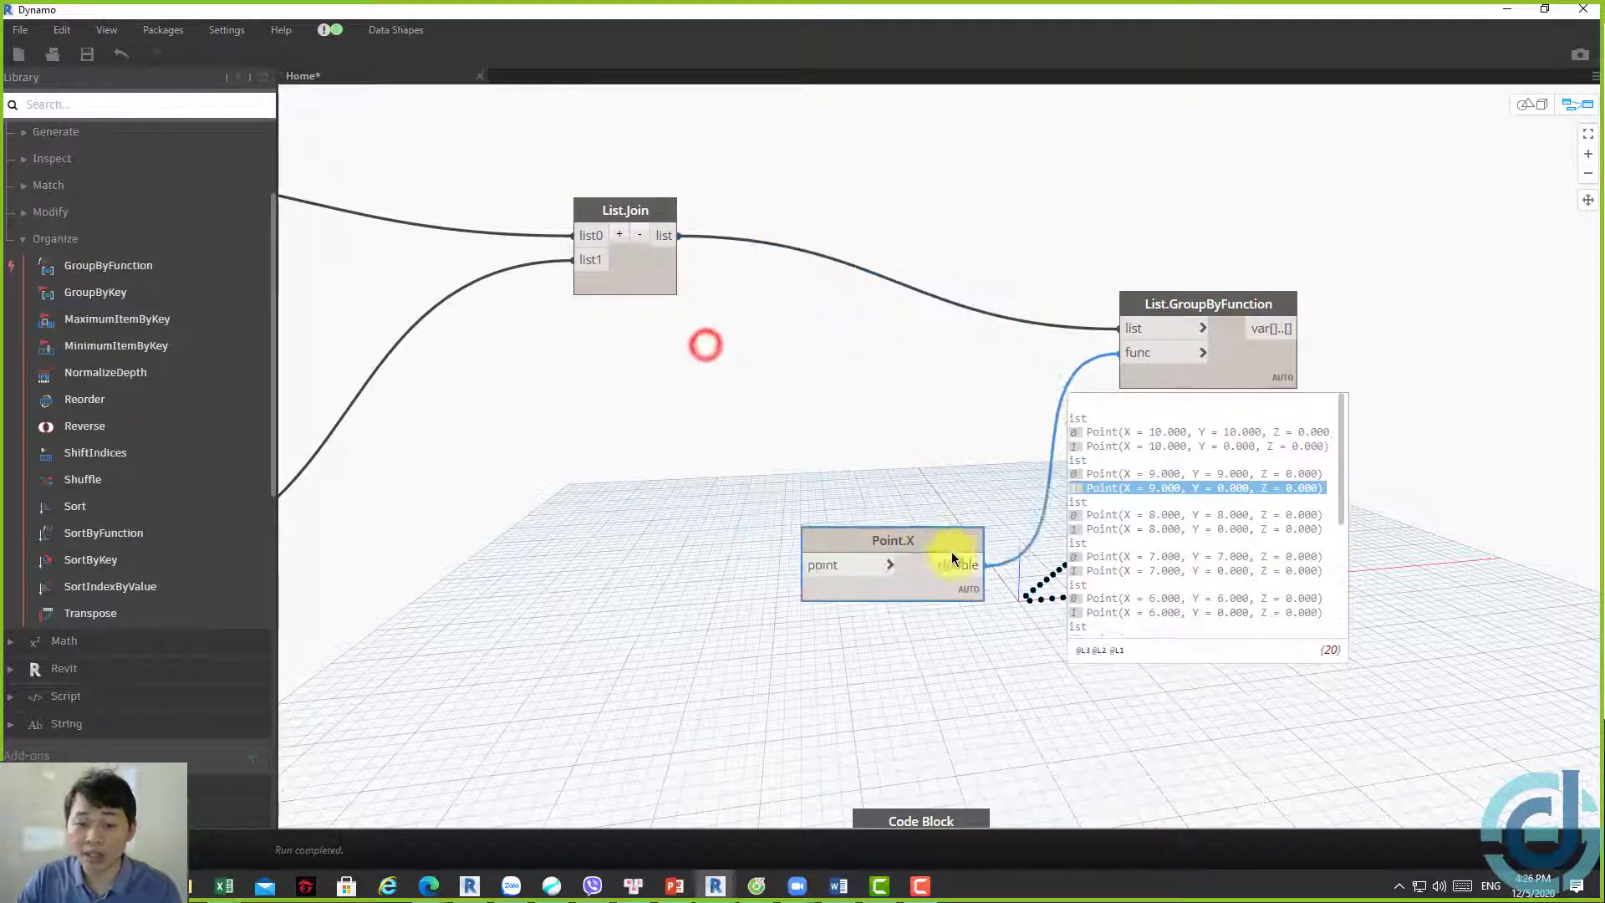
middle_drag(1087, 323, 895, 429)
drag(1045, 410, 1137, 492)
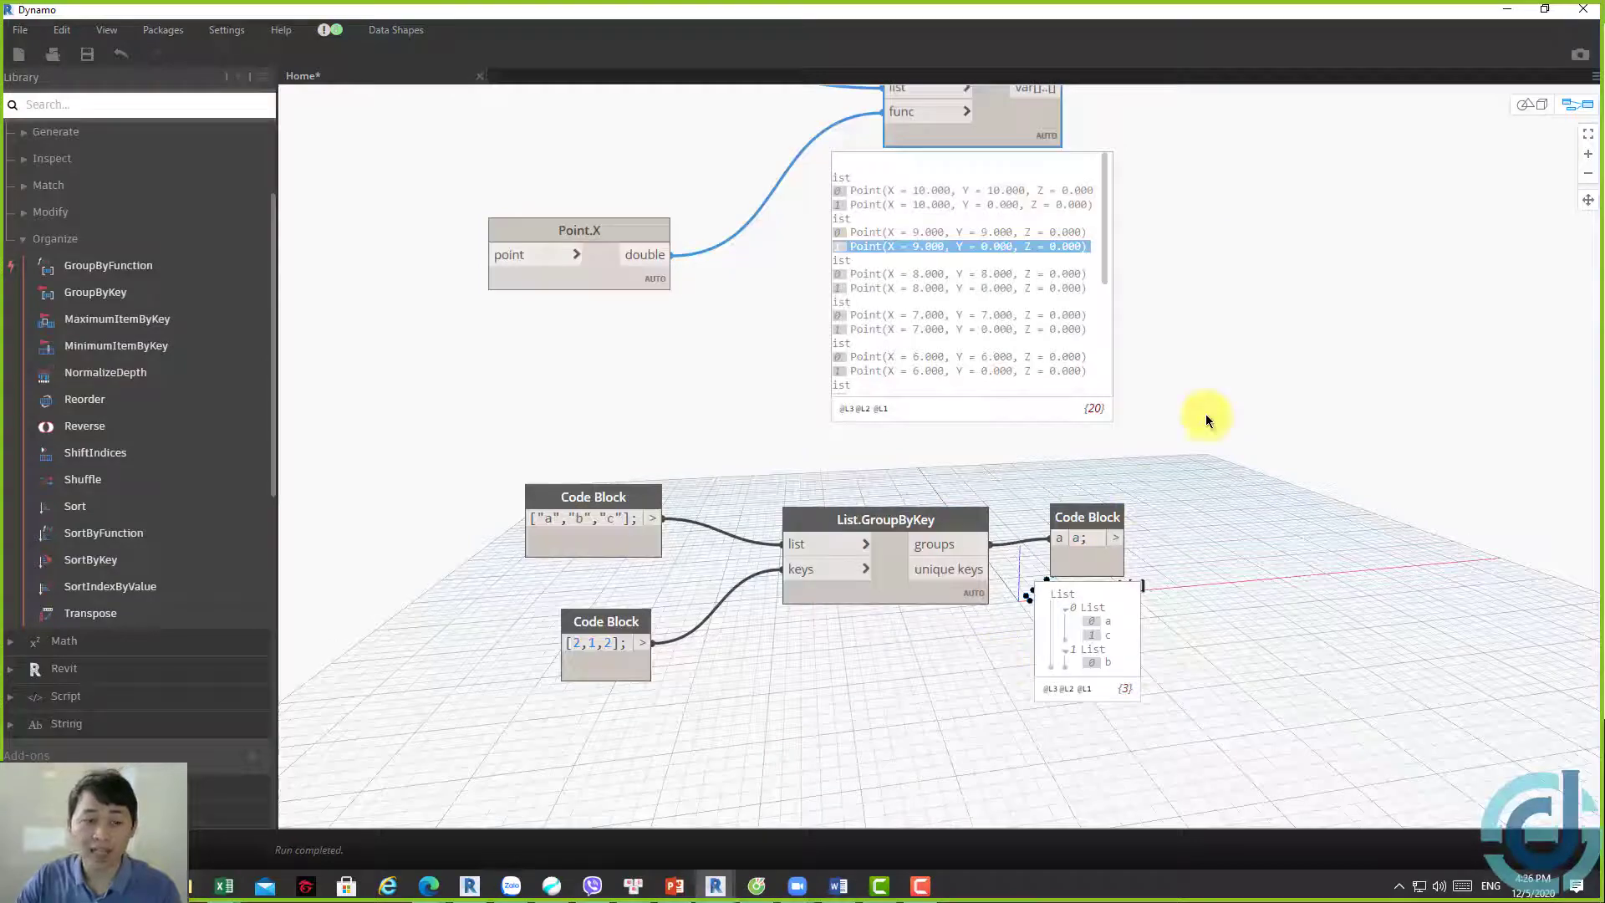
middle_drag(1205, 413, 1073, 543)
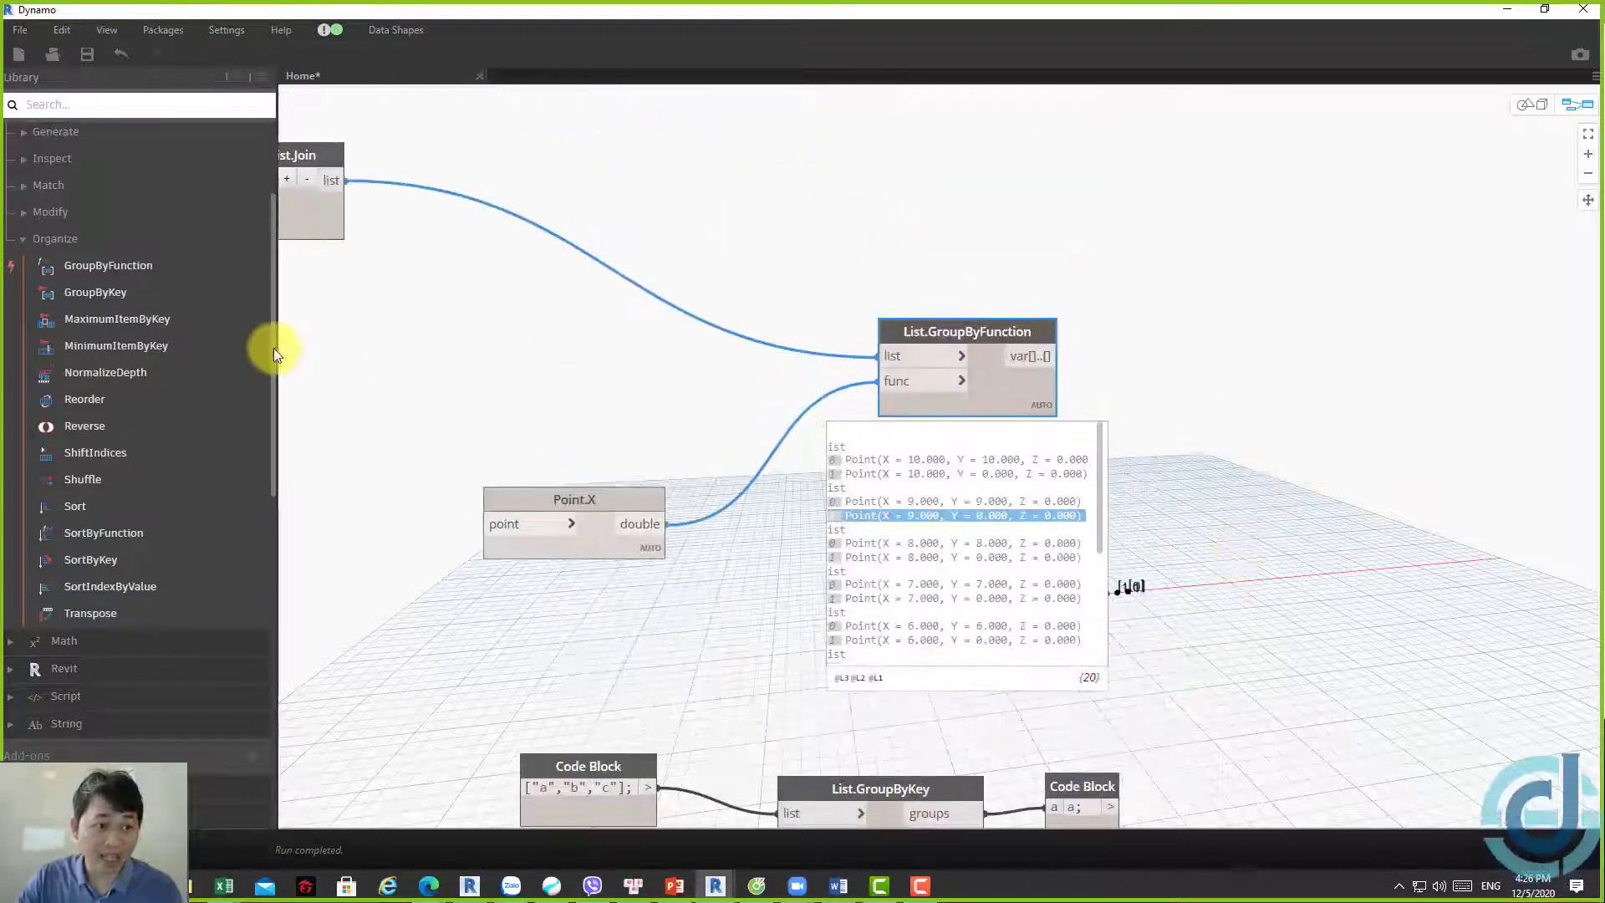
mouse_move(91, 612)
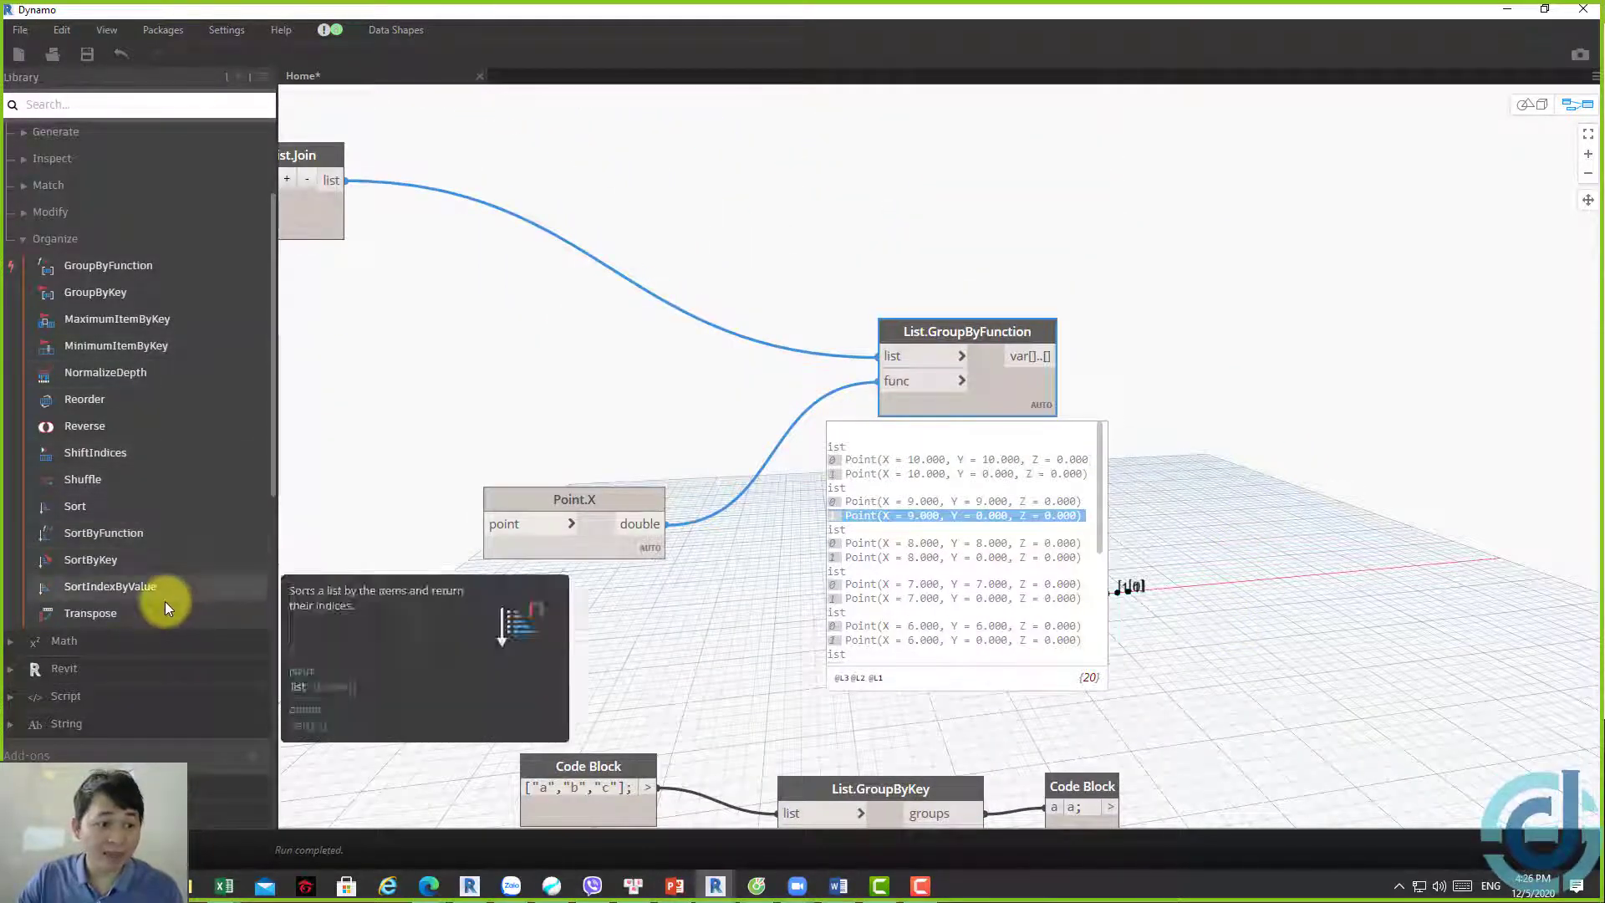
Drag List.Transpose from the Library onto the canvas right of List.GroupByFunction and adjust the view
mouse_move(143, 619)
mouse_down()
mouse_move(1025, 487)
mouse_move(1312, 249)
mouse_up()
middle_drag(1286, 464, 1110, 436)
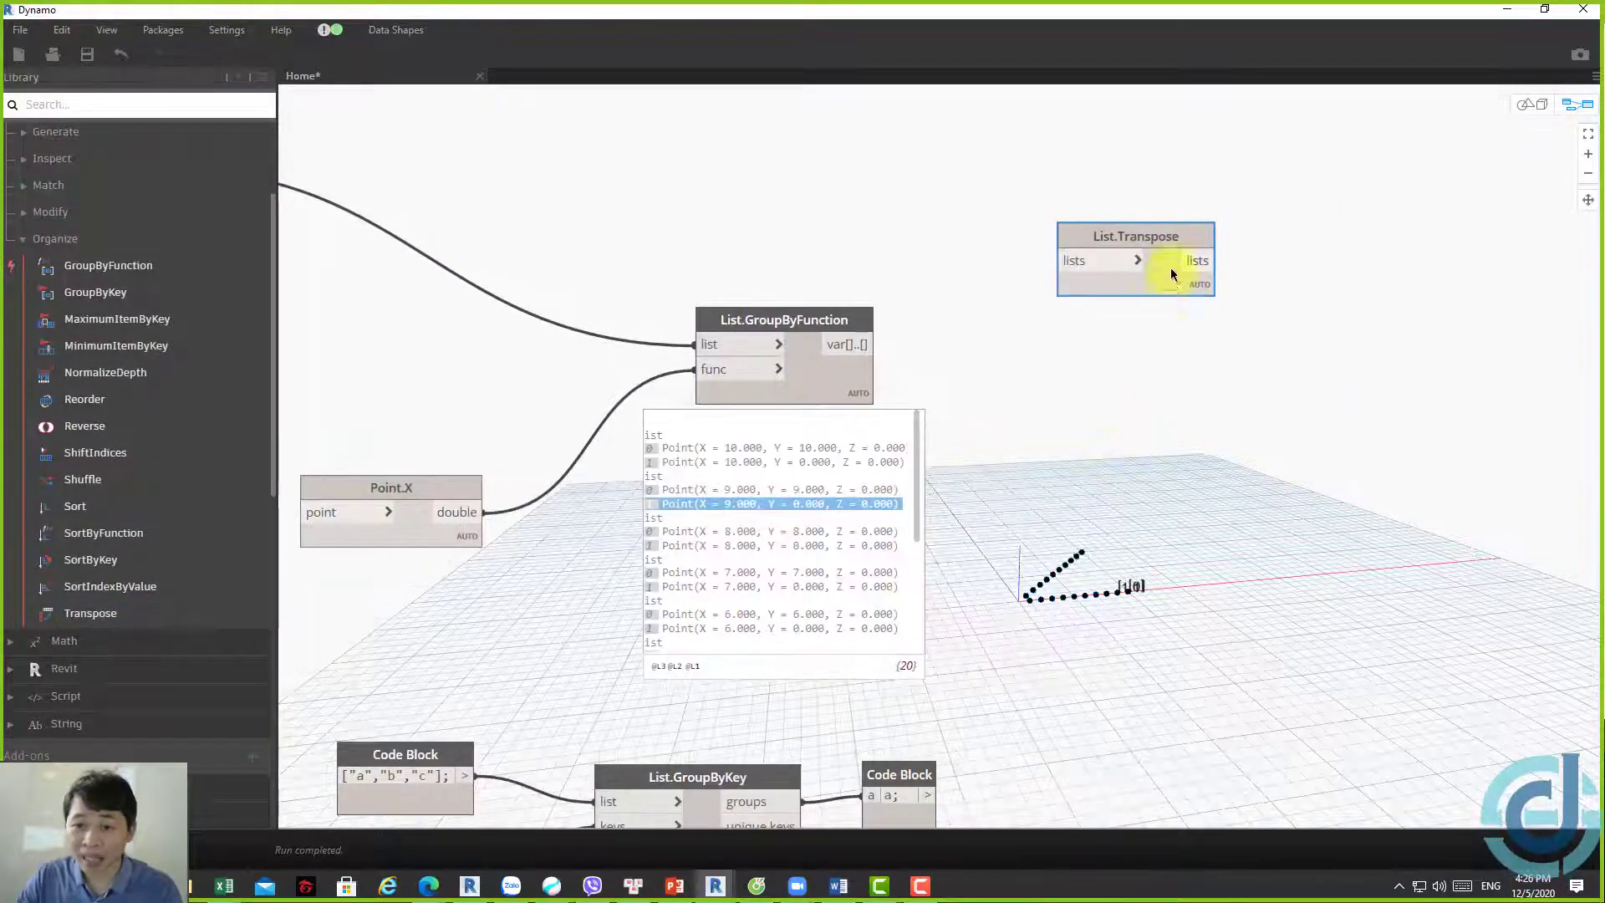
drag(1171, 261, 1183, 308)
mouse_move(891, 503)
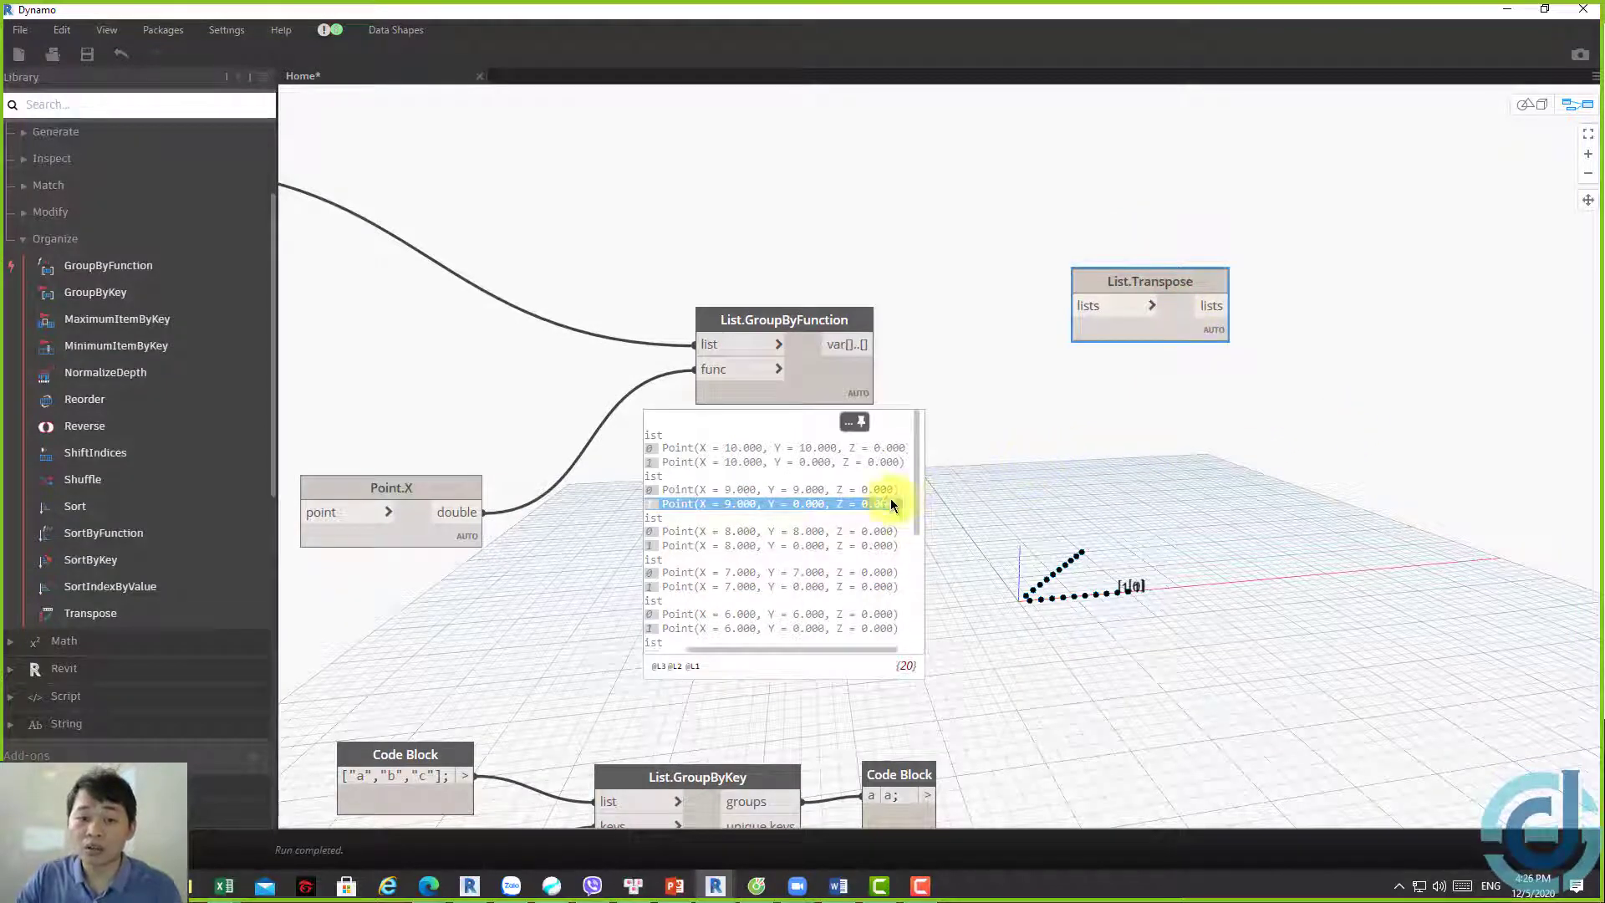
drag(767, 653, 656, 650)
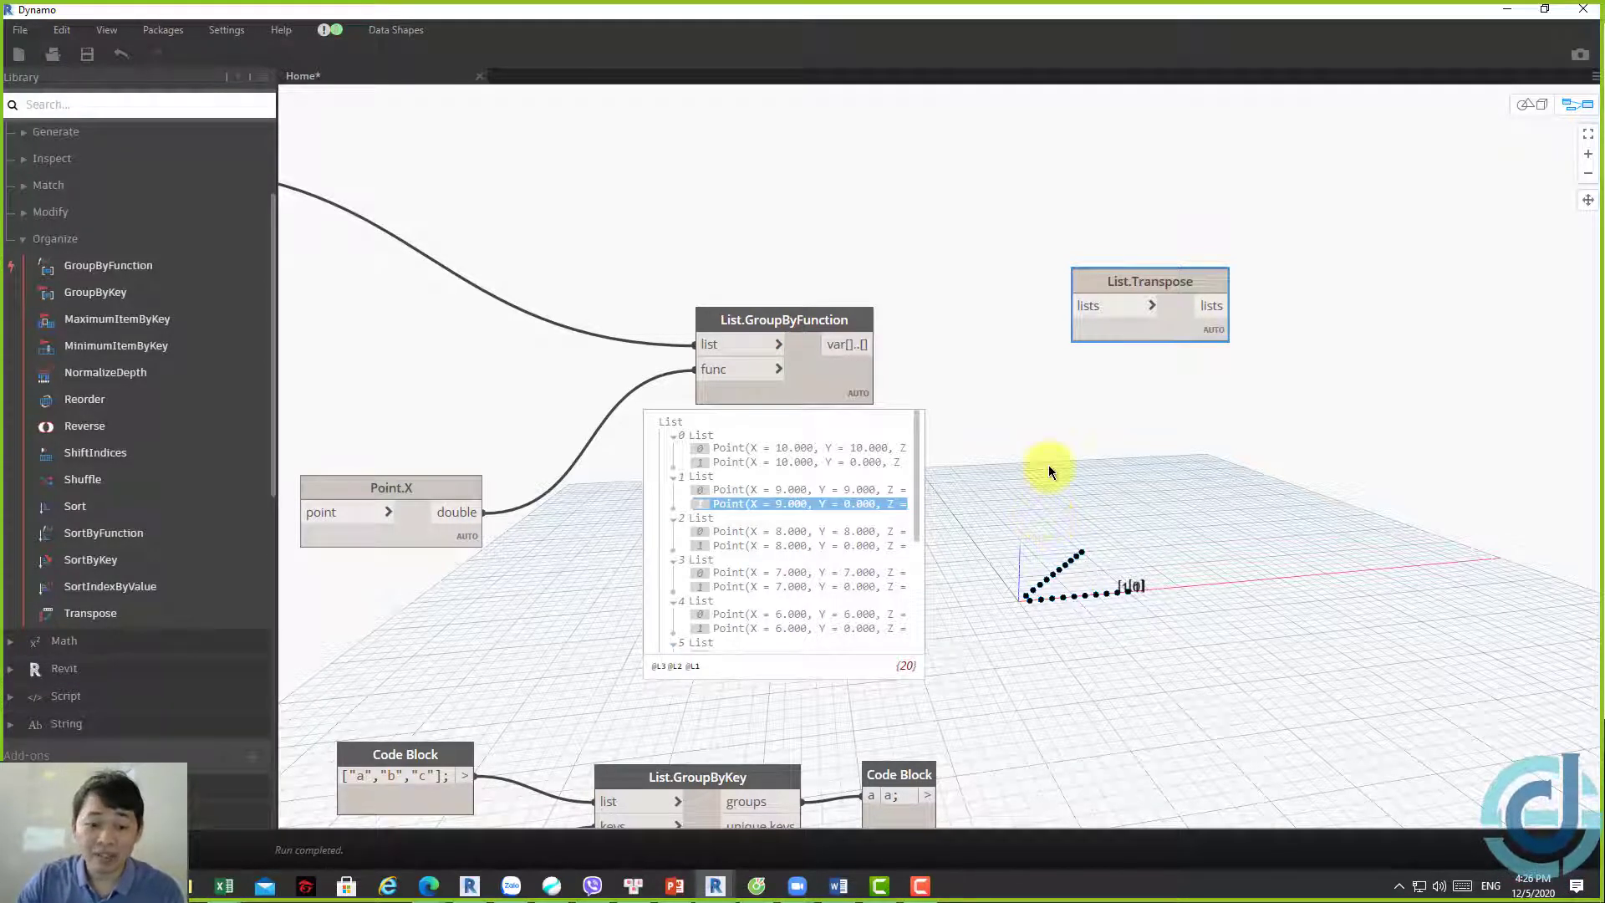
Switch to the OmniClass Excel workbook and select empty cell M12
click(221, 888)
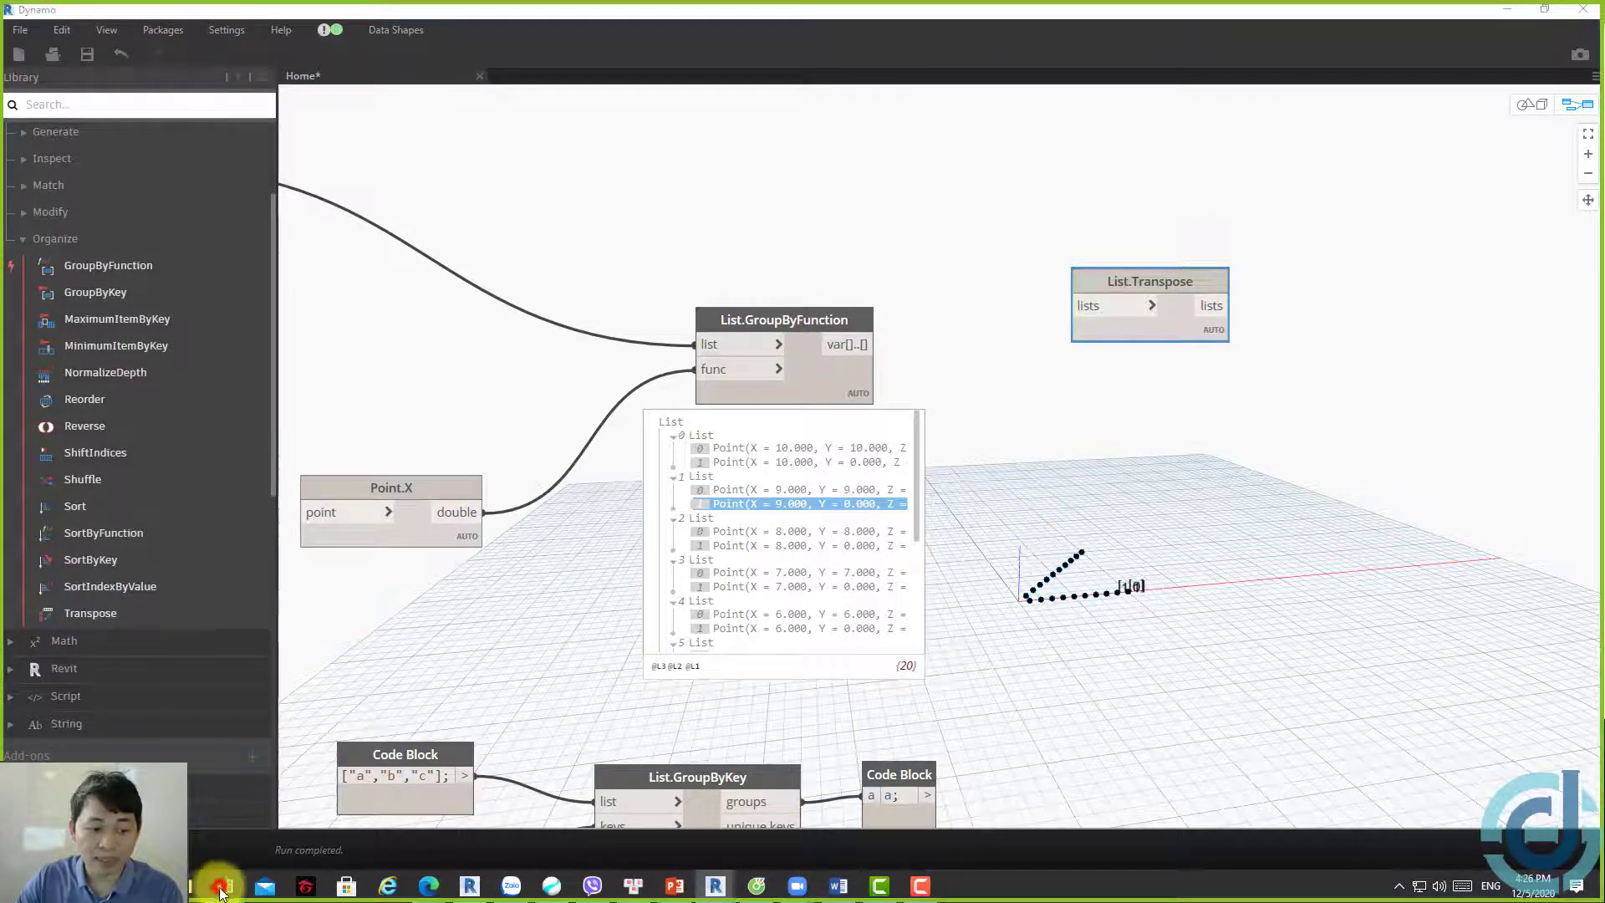
mouse_move(224, 886)
click(493, 827)
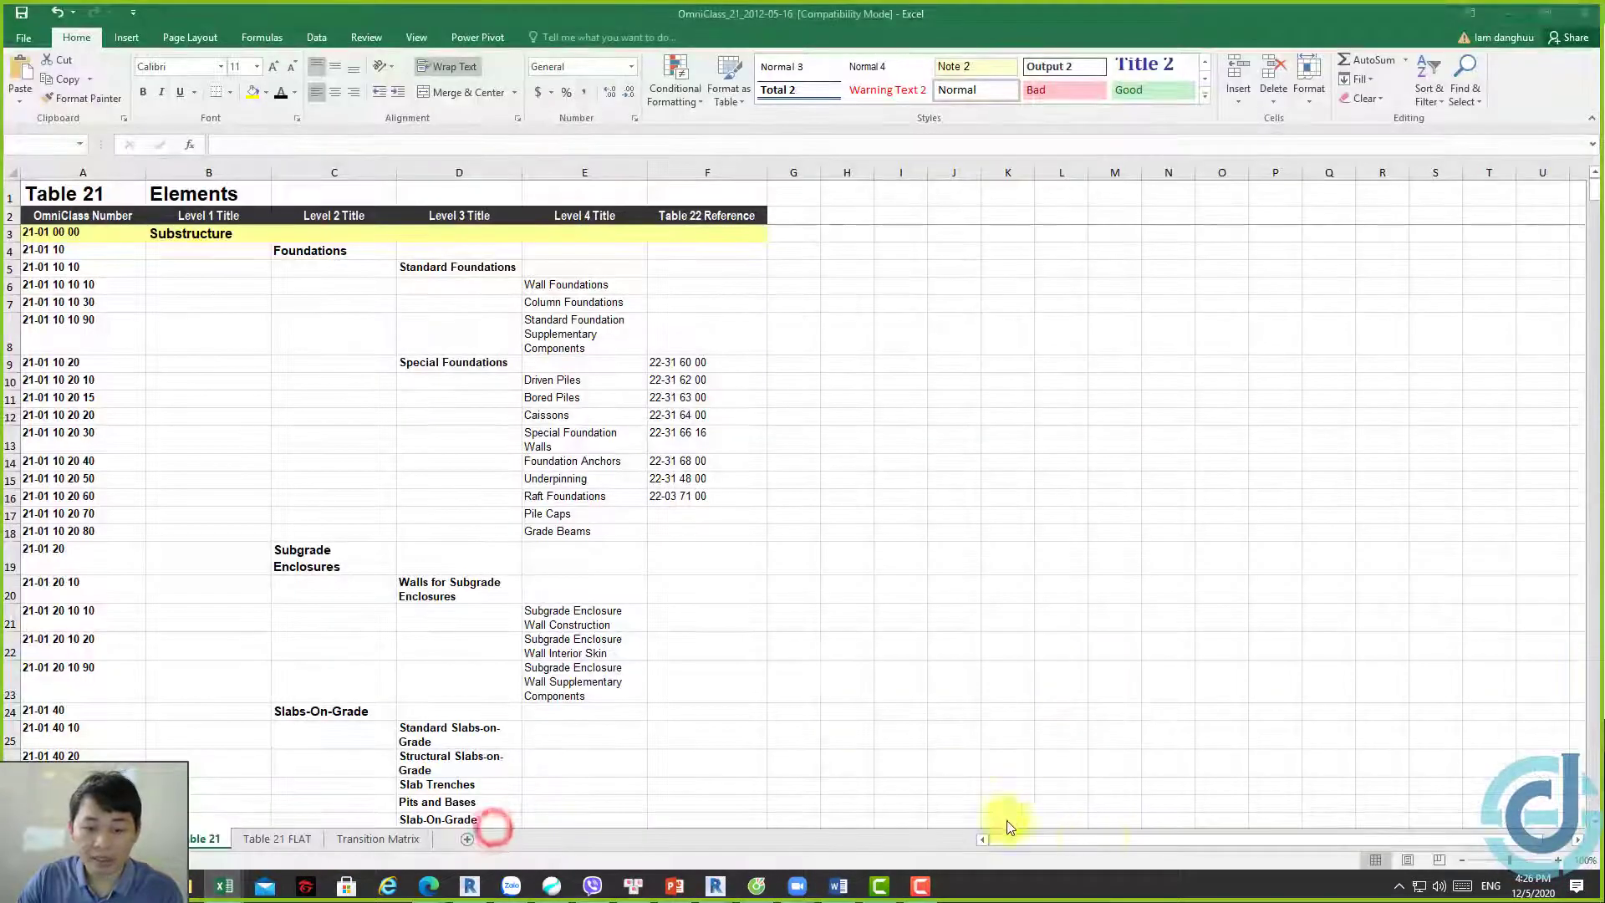
drag(1164, 838, 1326, 831)
click(1152, 462)
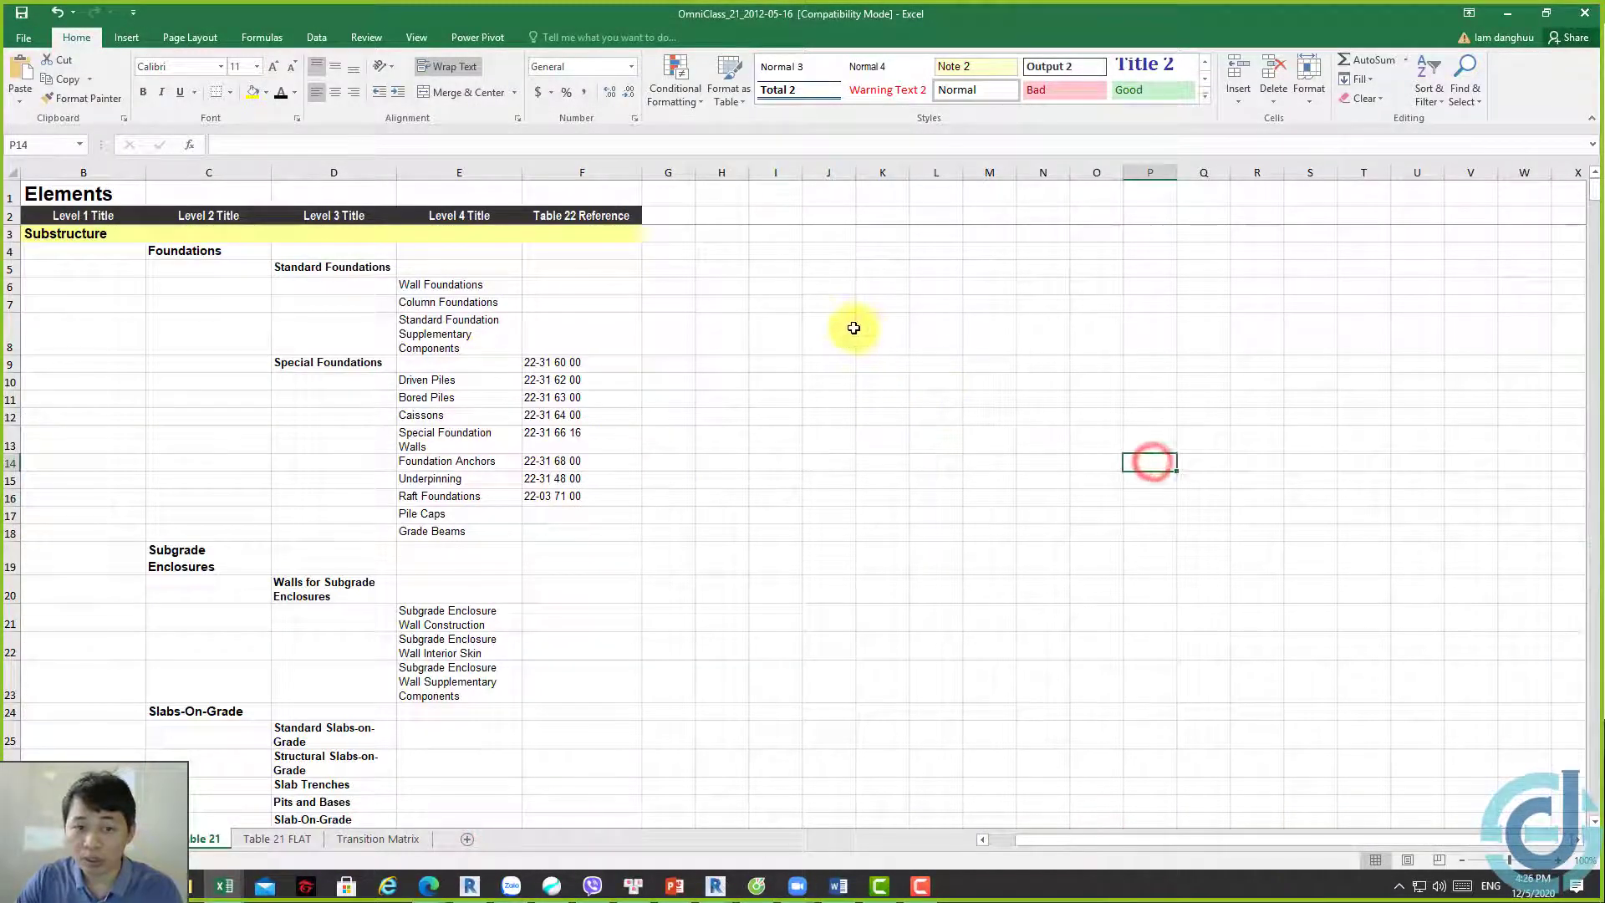
drag(854, 327, 1236, 573)
click(1036, 380)
click(1020, 420)
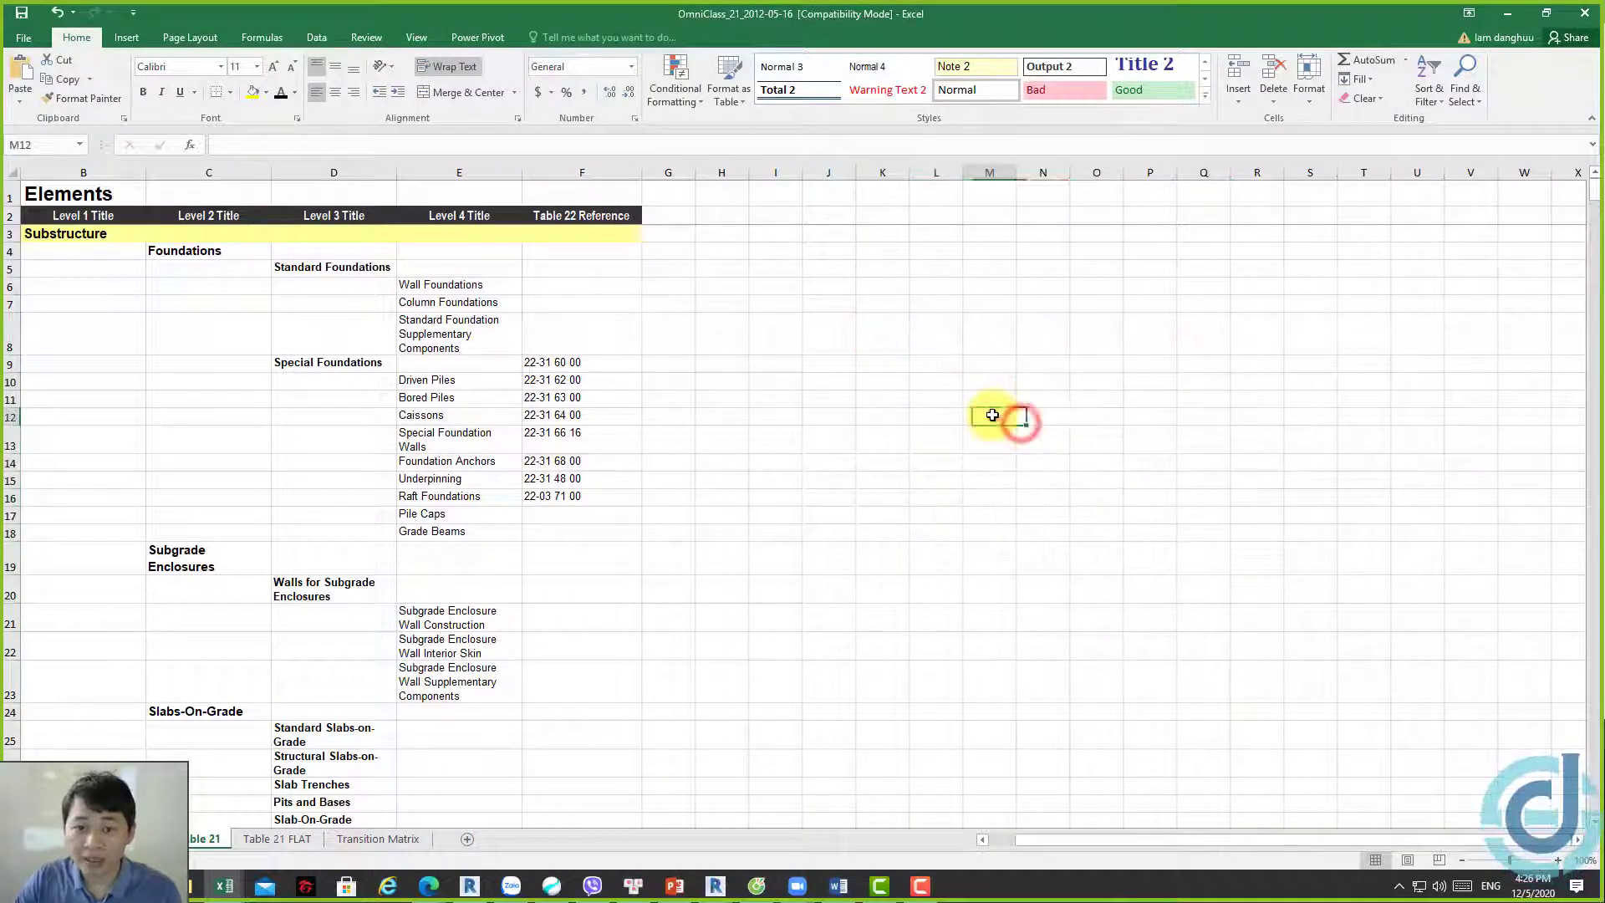
Enter 1, 2, 3, 4 across M12:P12, correcting P12 to 4
text(1)
click(1039, 416)
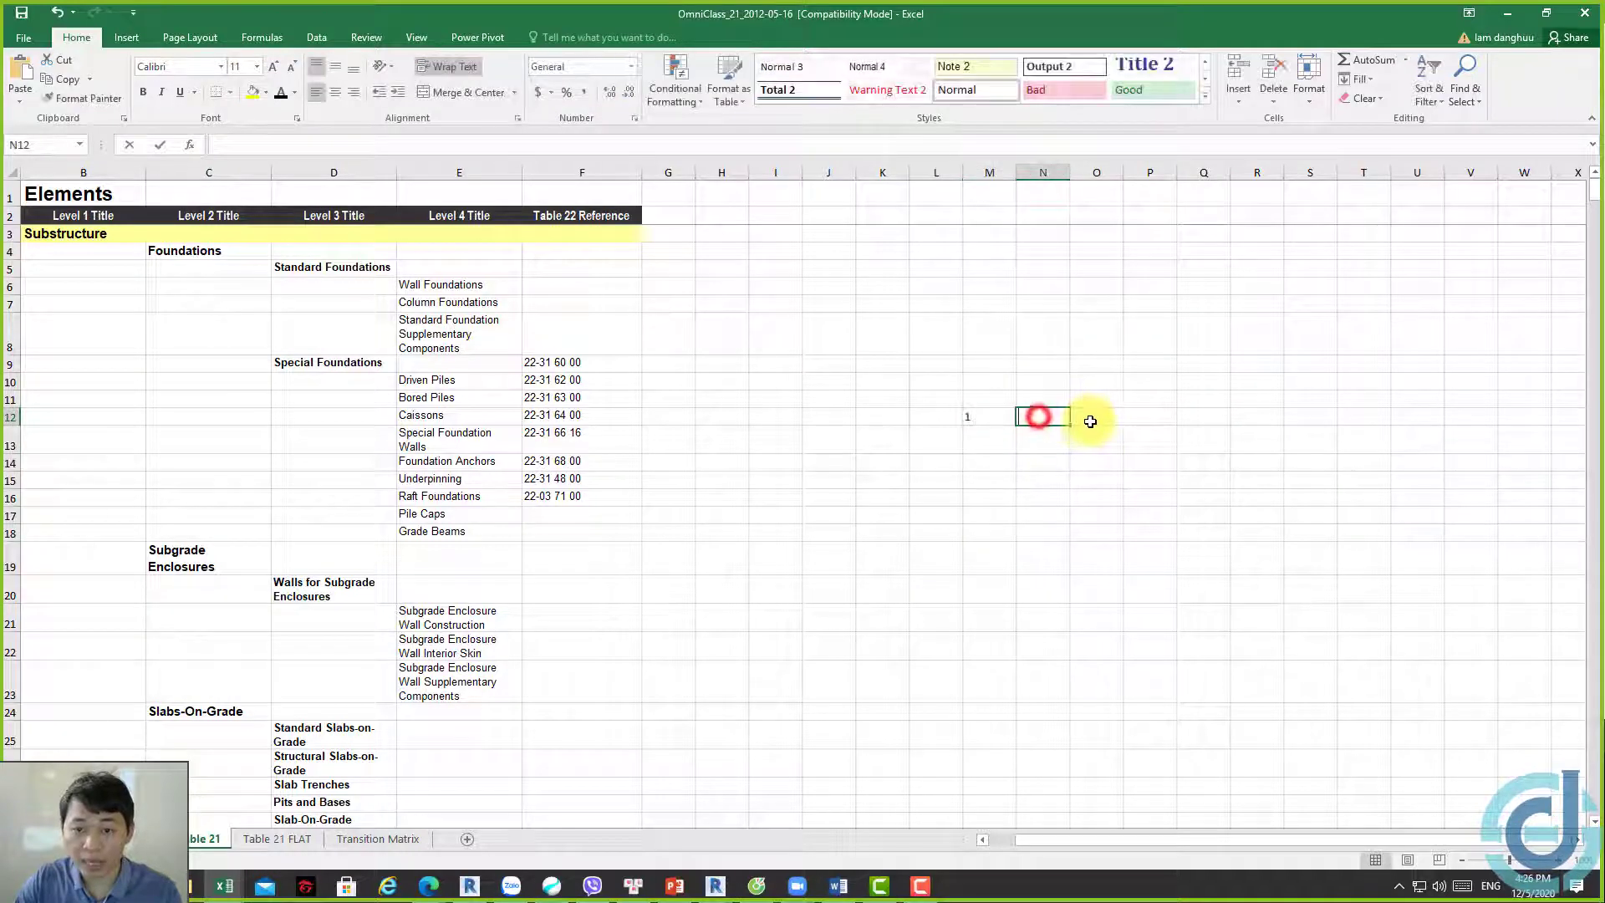
text(2)
click(1093, 418)
text(3)
click(1133, 416)
text(3)
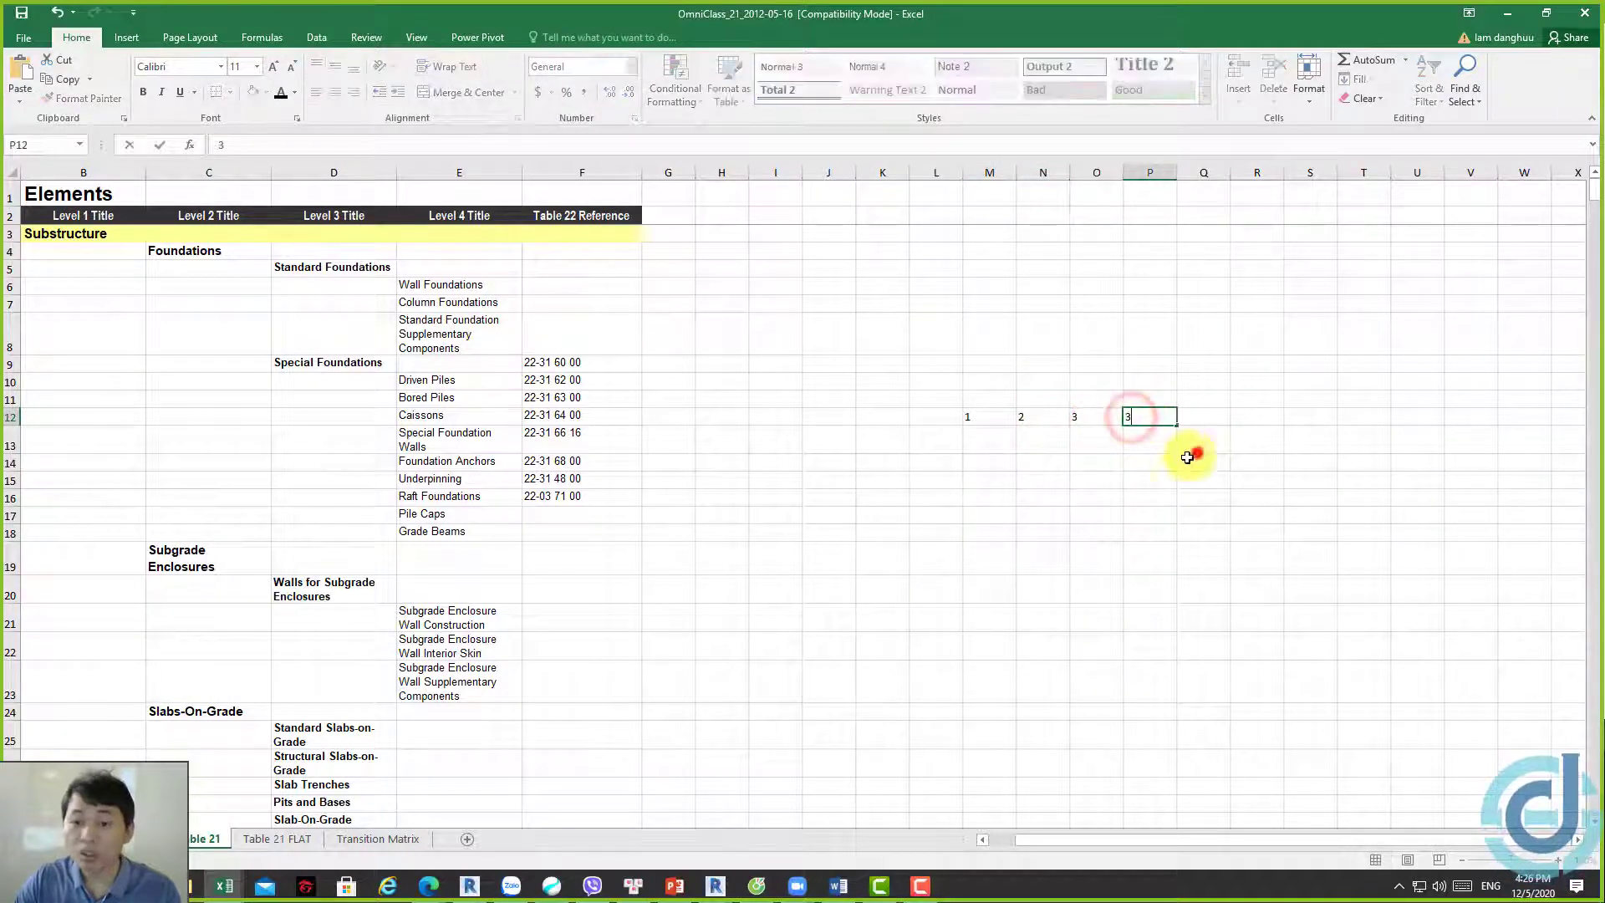
click(1187, 457)
drag(978, 416, 1154, 430)
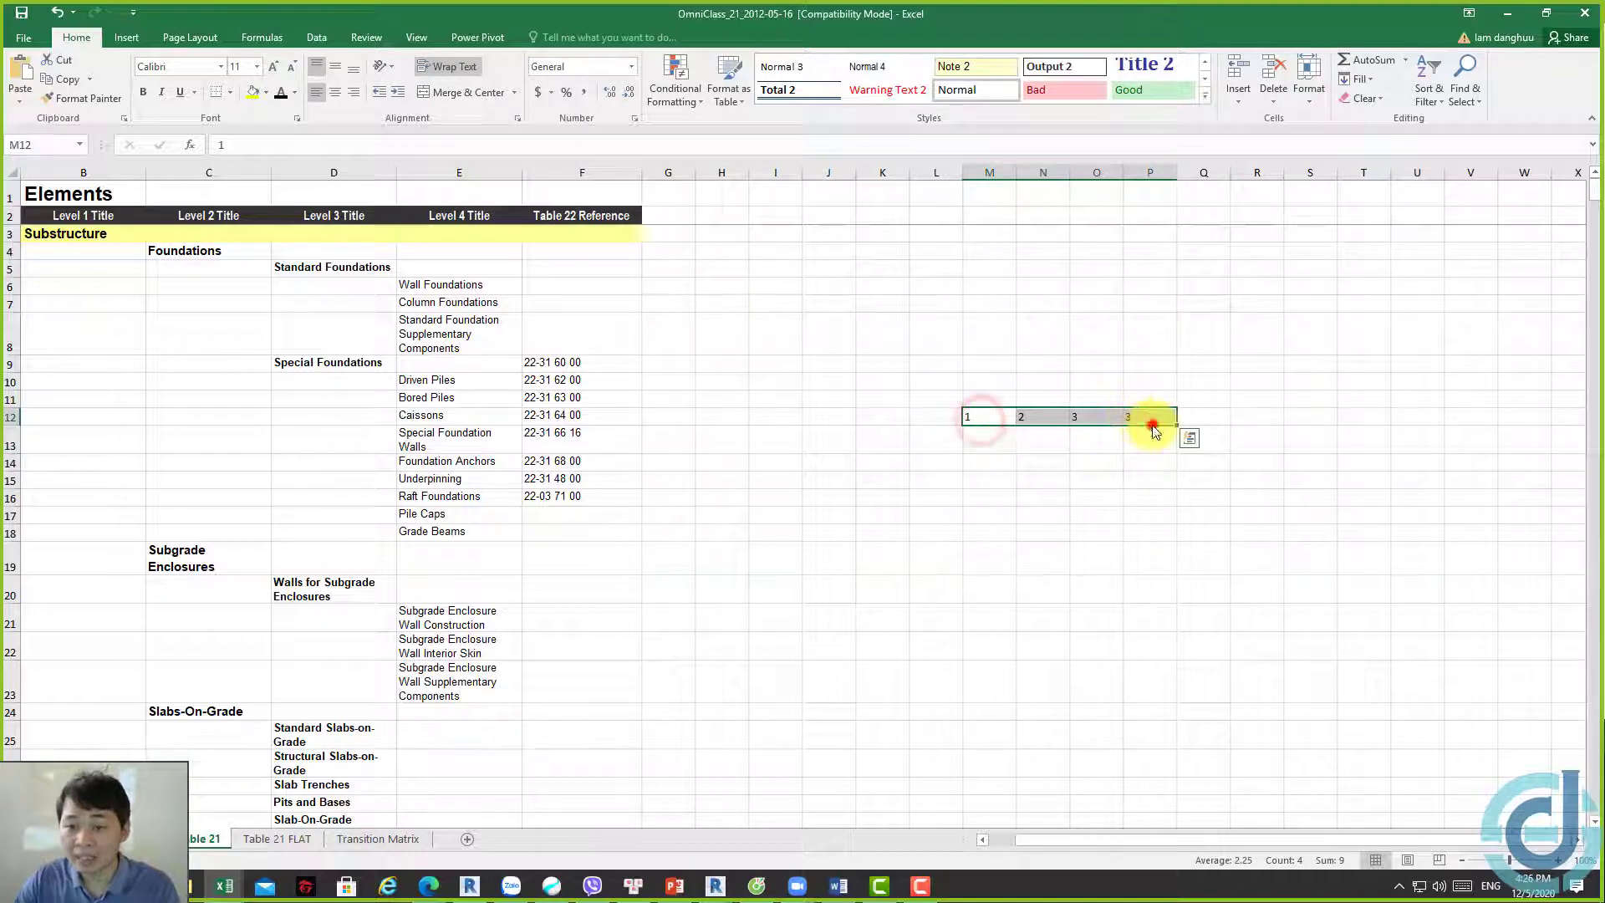
click(1151, 422)
text(4)
click(1142, 499)
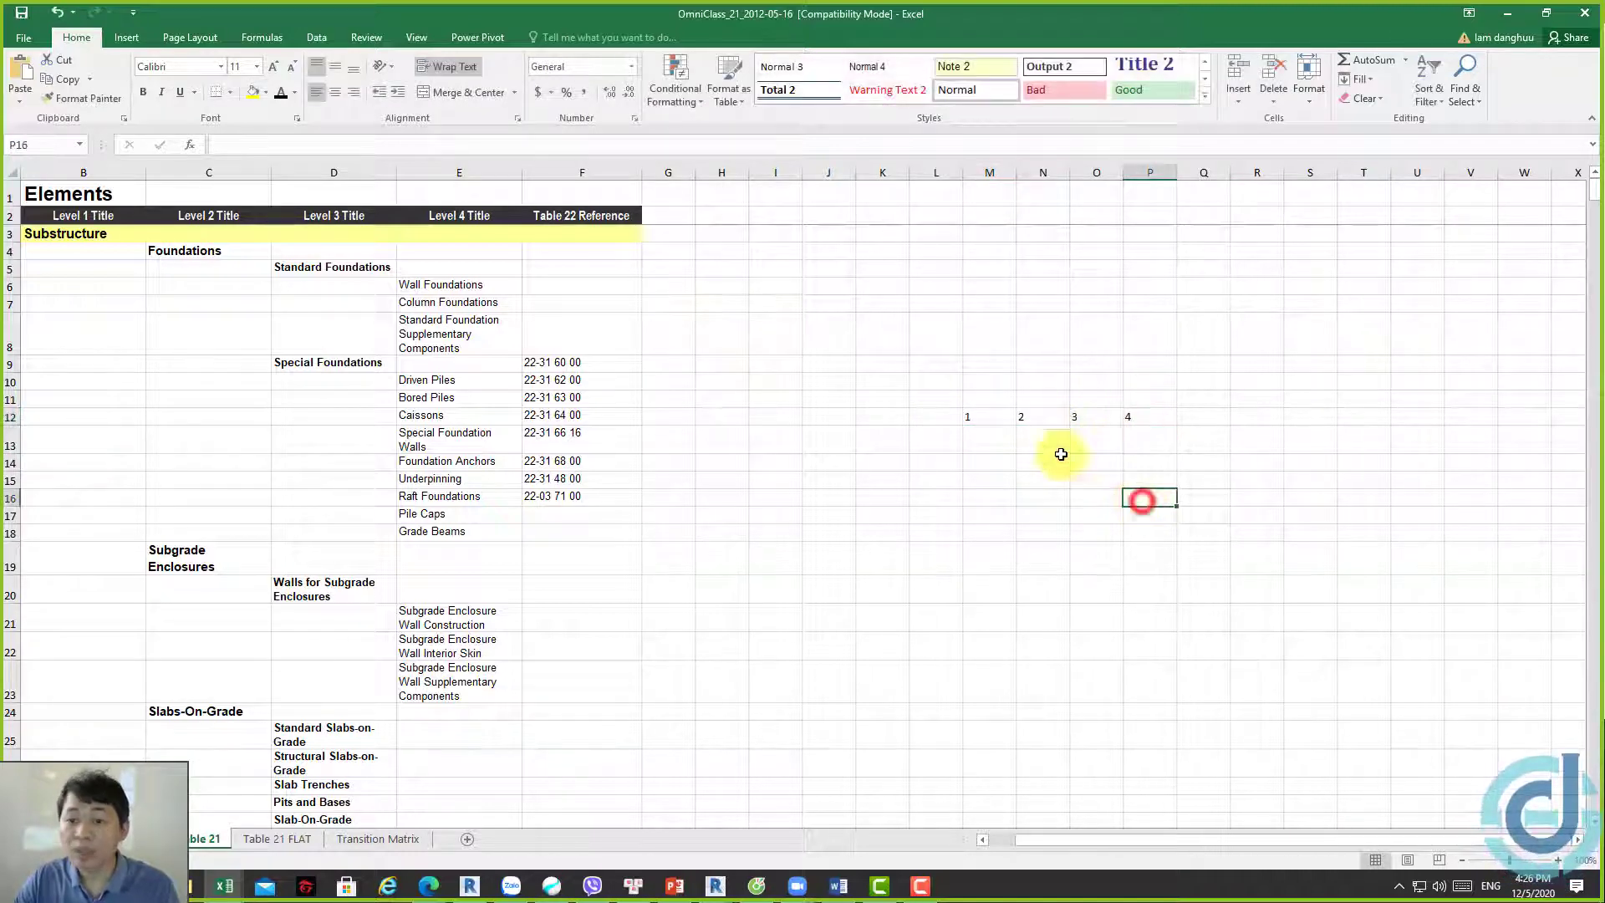
drag(978, 416, 1172, 439)
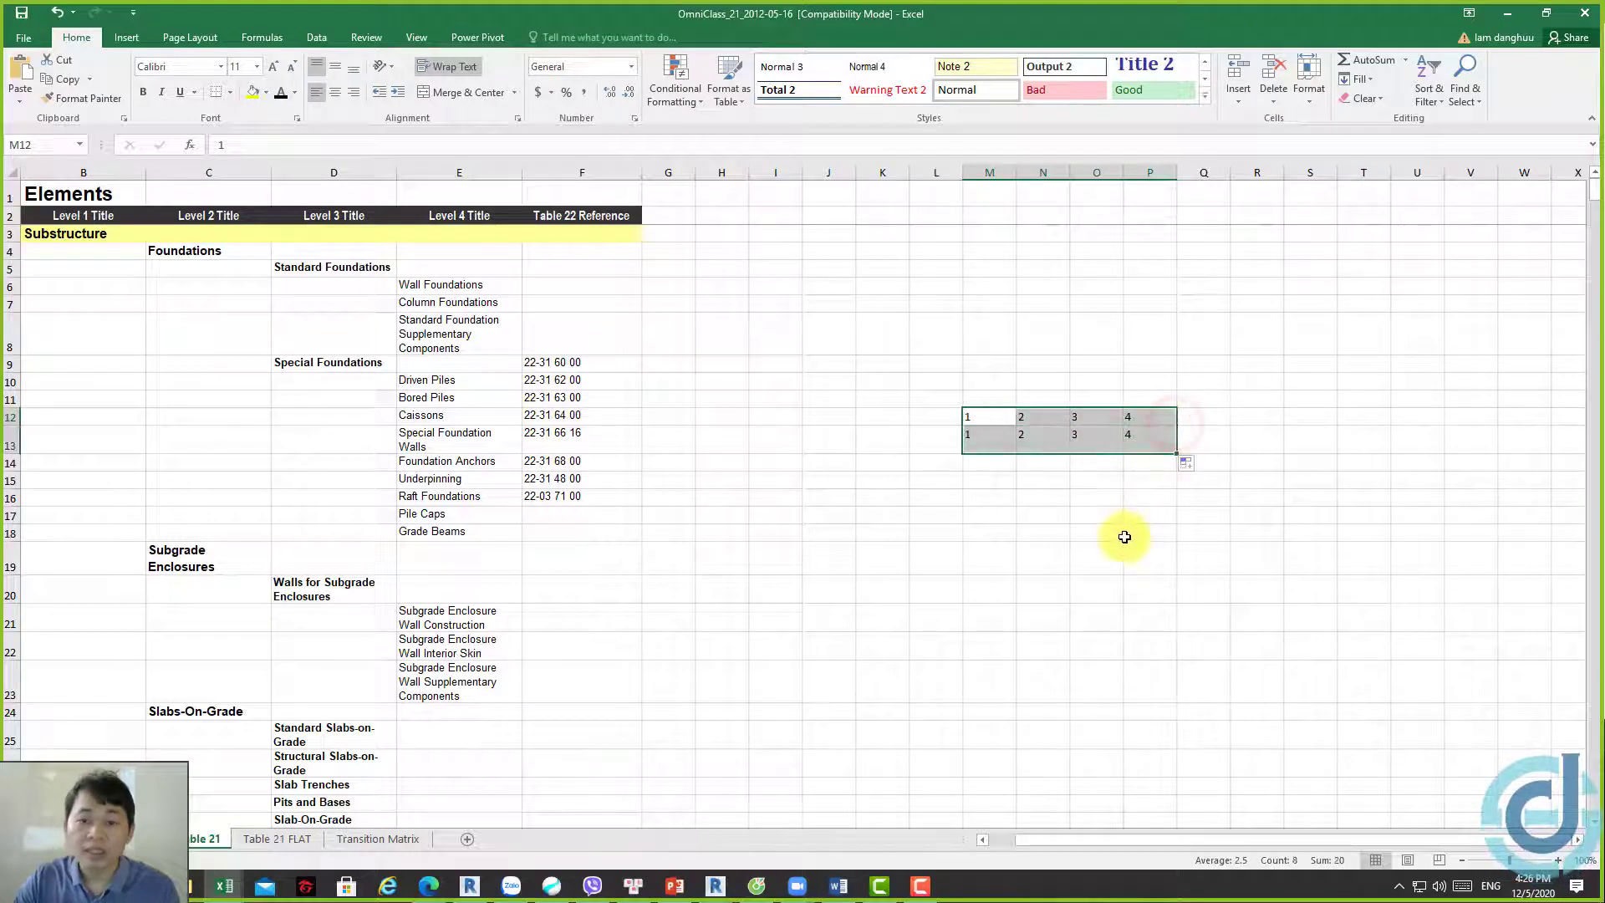
Select column pair N12:N13, then rows M12:P12 and M13:P13, to illustrate transposing
click(1124, 535)
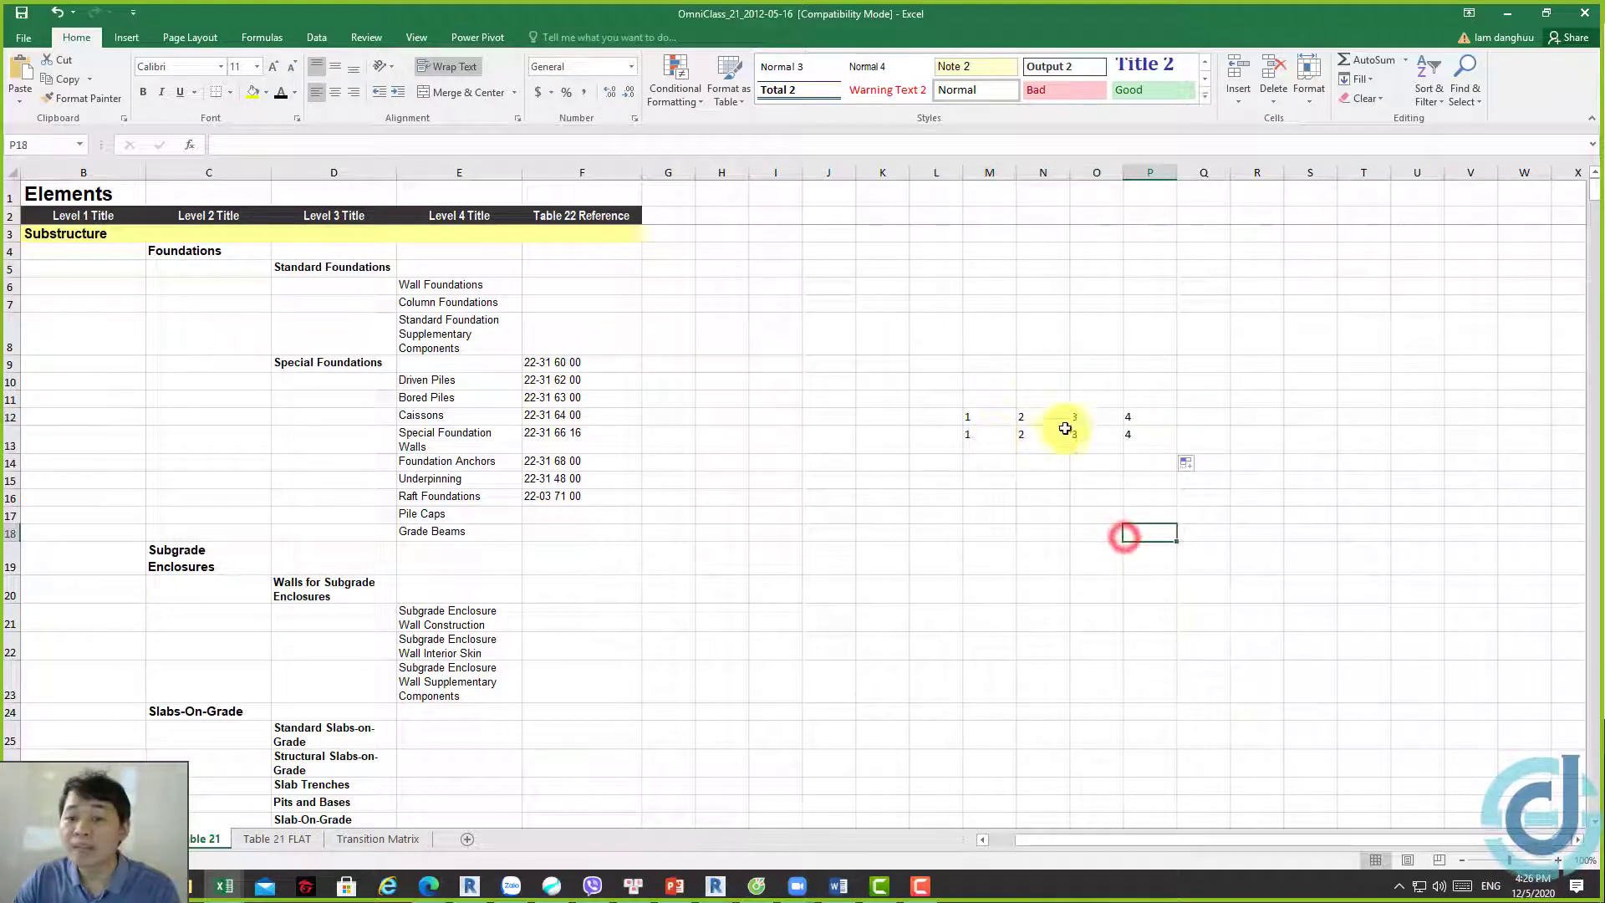
click(989, 415)
mouse_move(1042, 411)
mouse_down()
mouse_move(1041, 445)
mouse_move(1141, 436)
mouse_up()
click(994, 418)
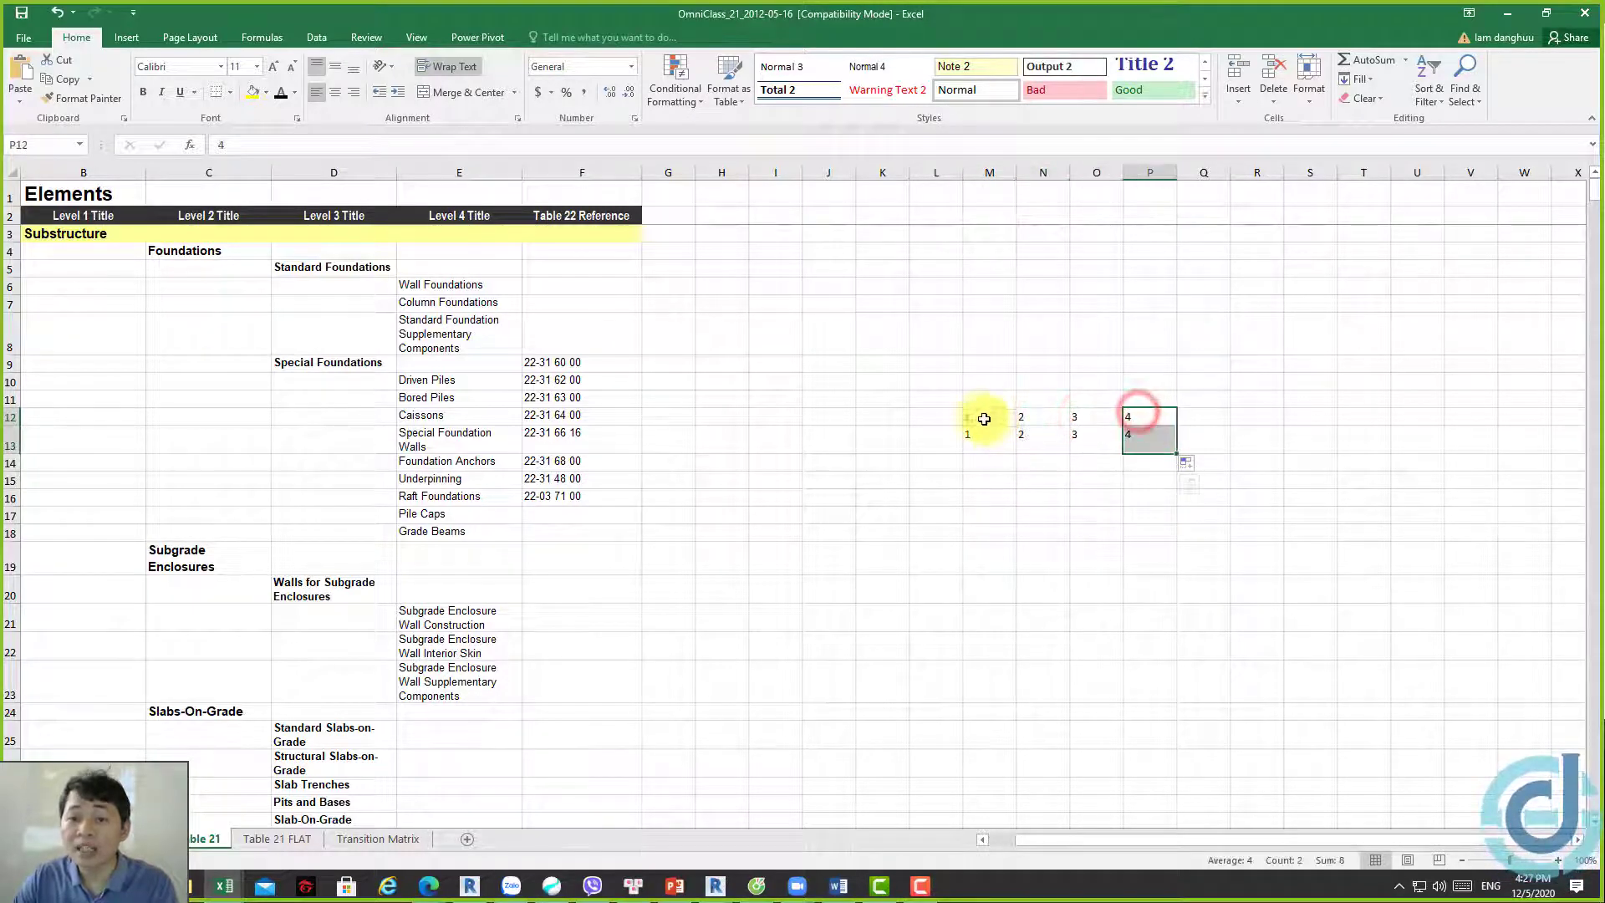
drag(984, 419, 1129, 420)
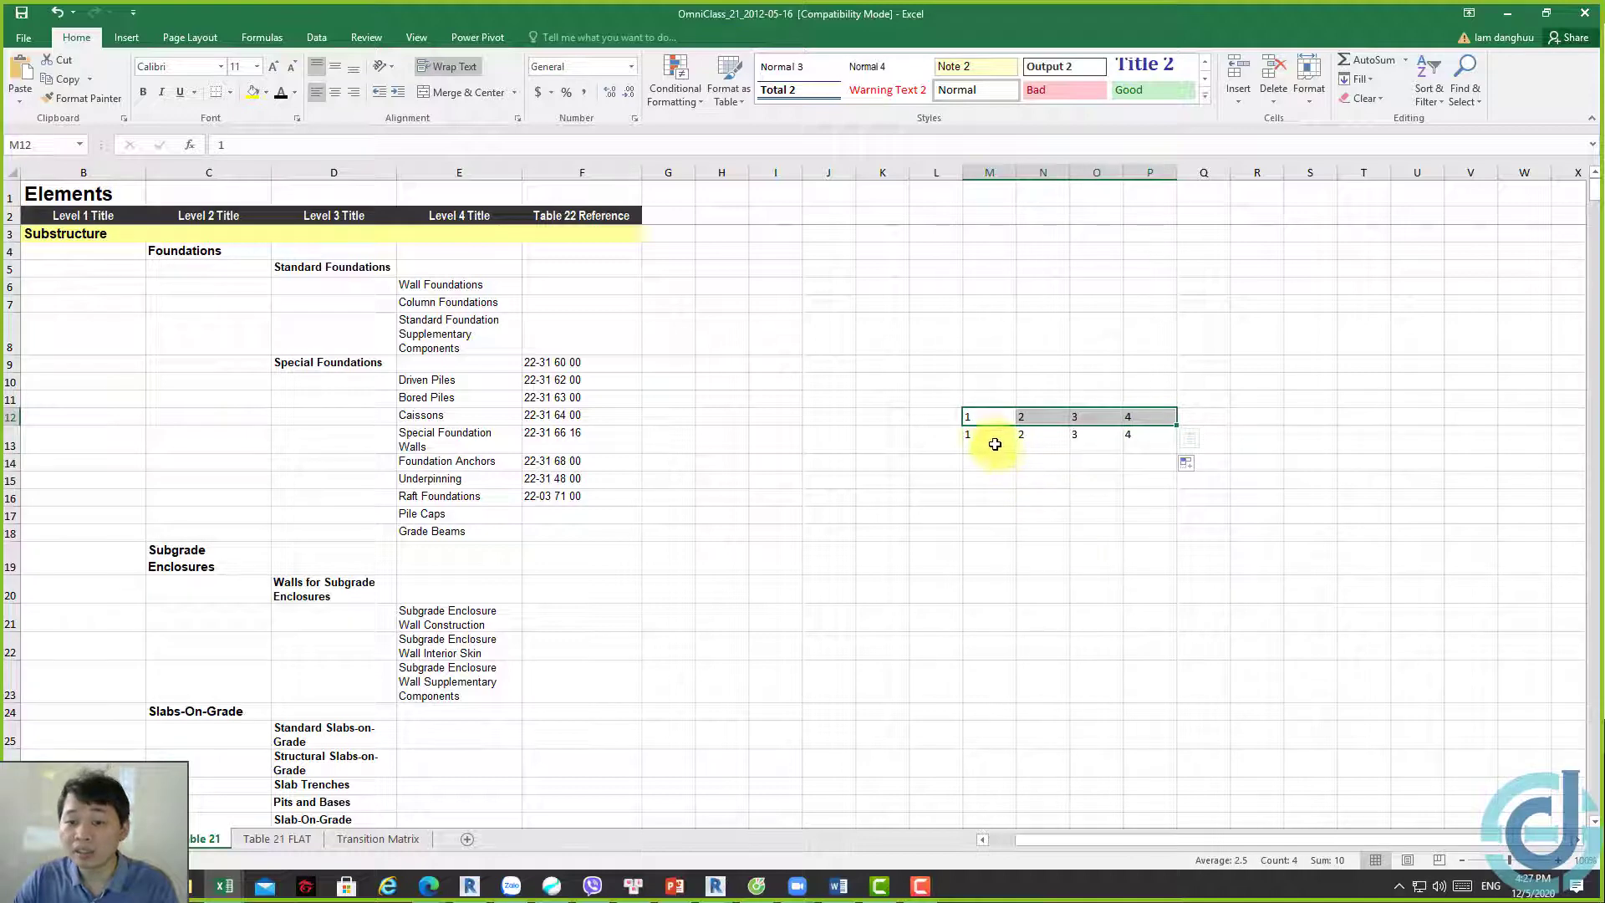
drag(979, 434, 1125, 437)
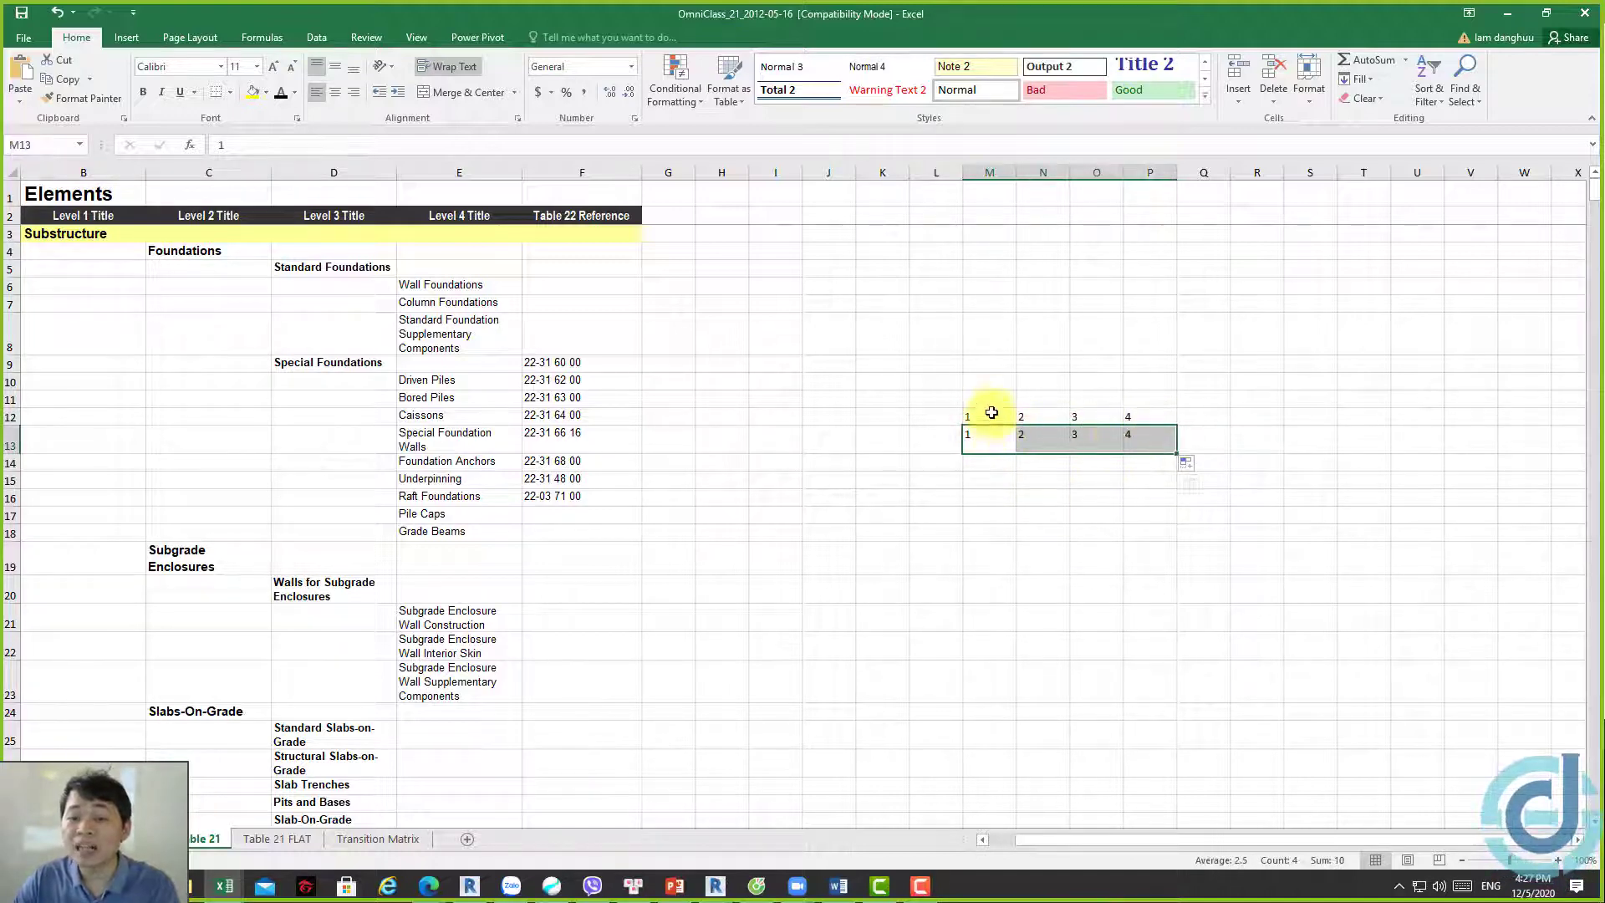
click(990, 362)
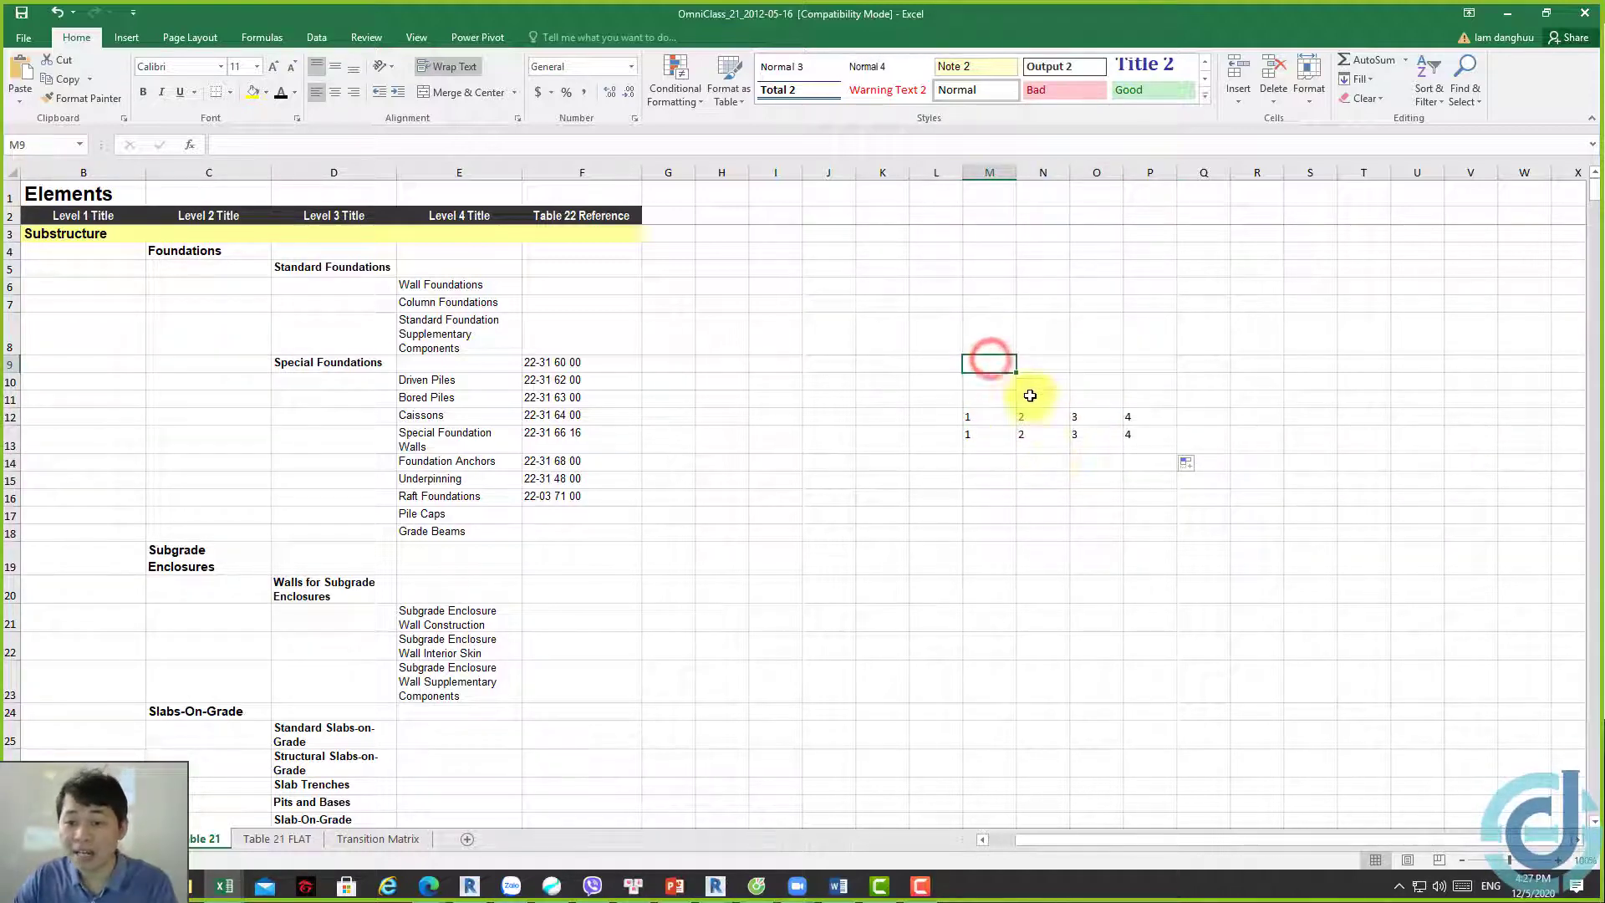
Select column pairs M12:M13 and O12:O13 and row 13, then return to Dynamo
drag(980, 418, 980, 436)
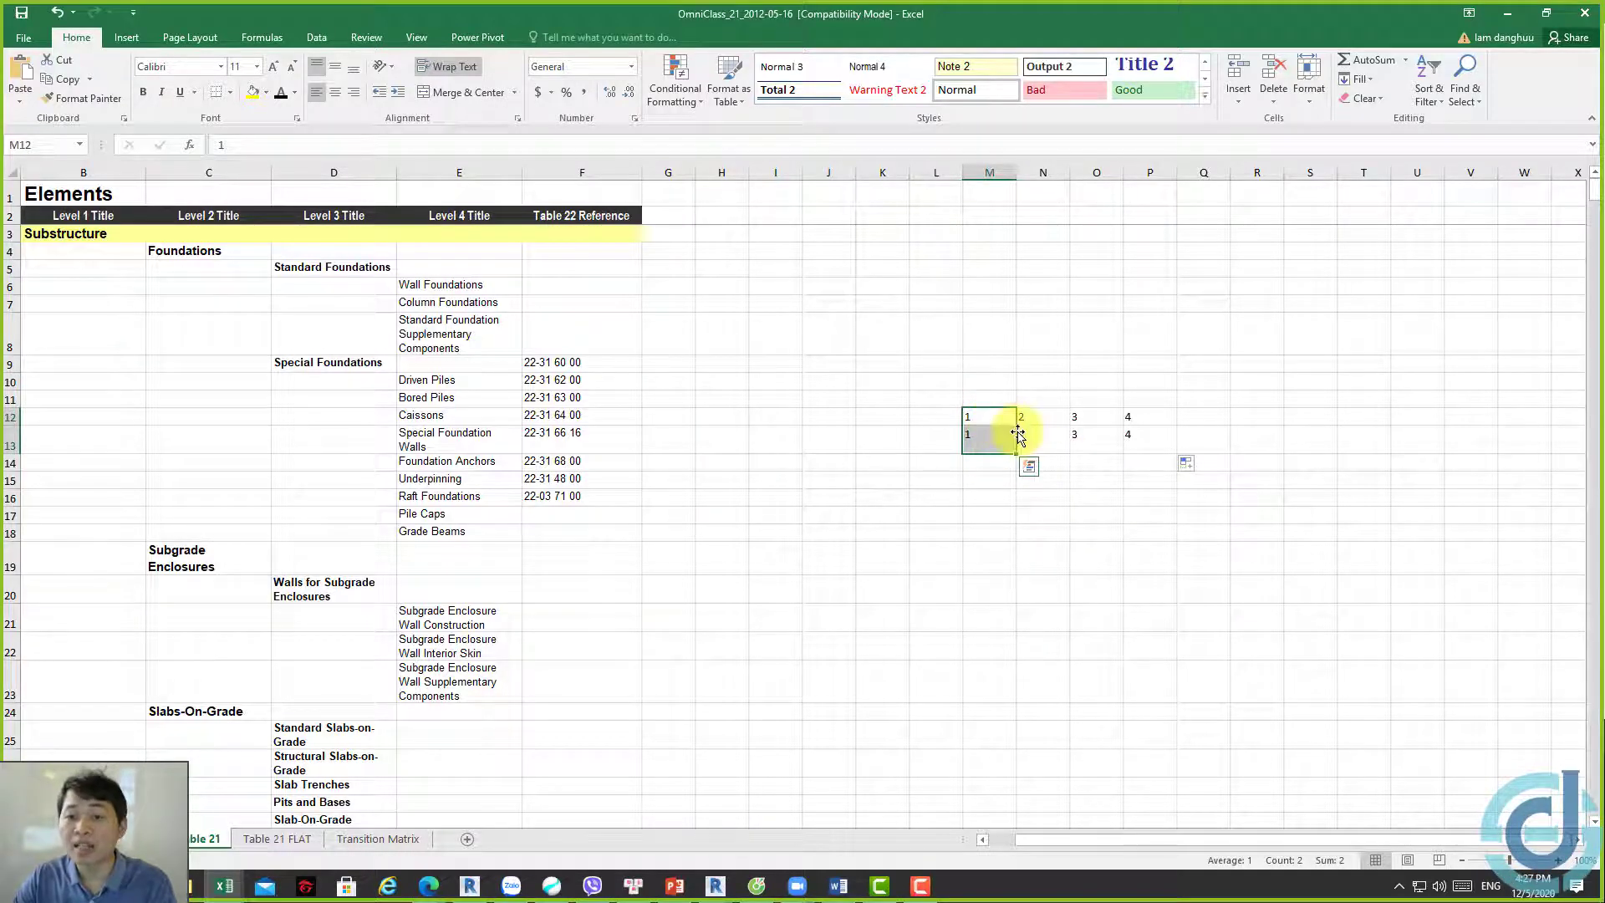
click(1041, 414)
drag(1101, 411, 1105, 430)
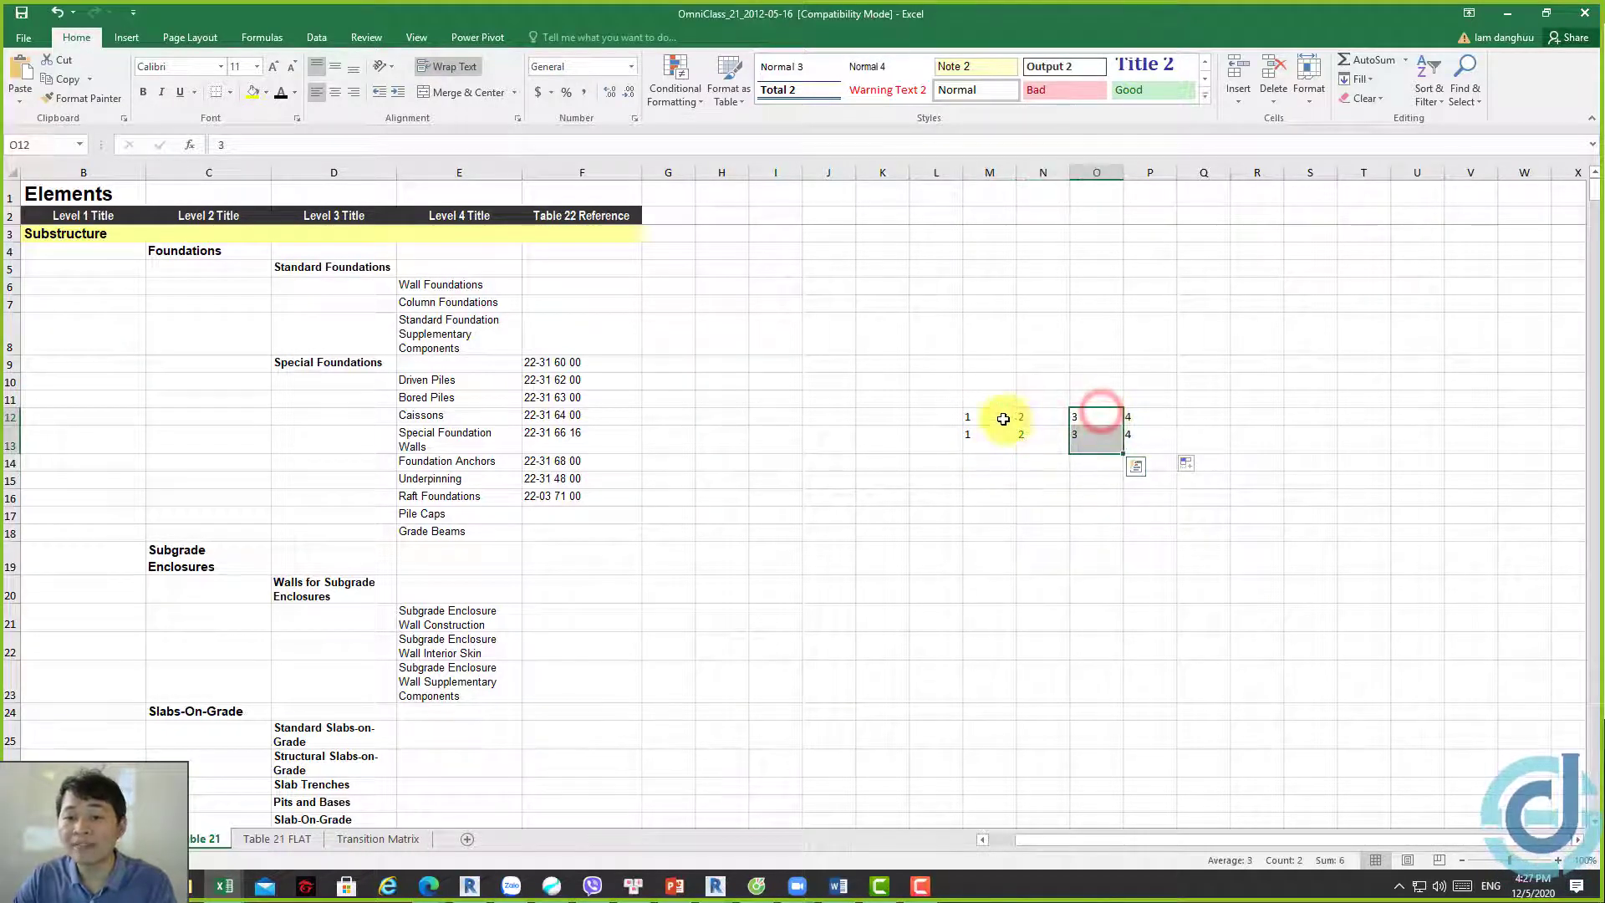
drag(1006, 415, 1115, 415)
drag(1001, 438, 1152, 445)
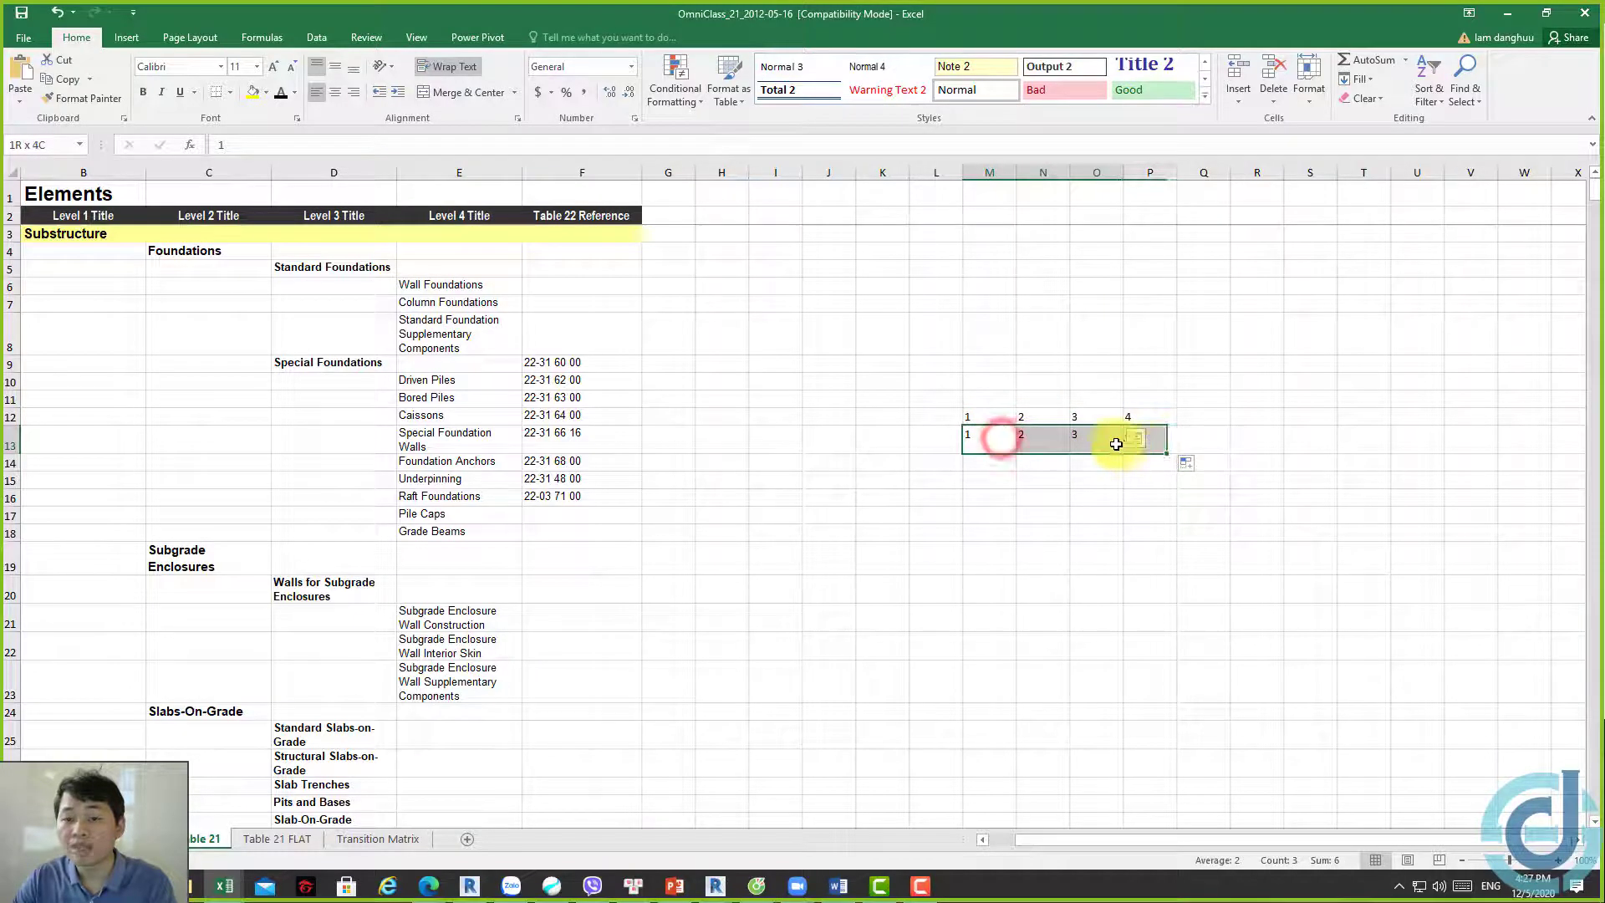
drag(992, 413, 1087, 436)
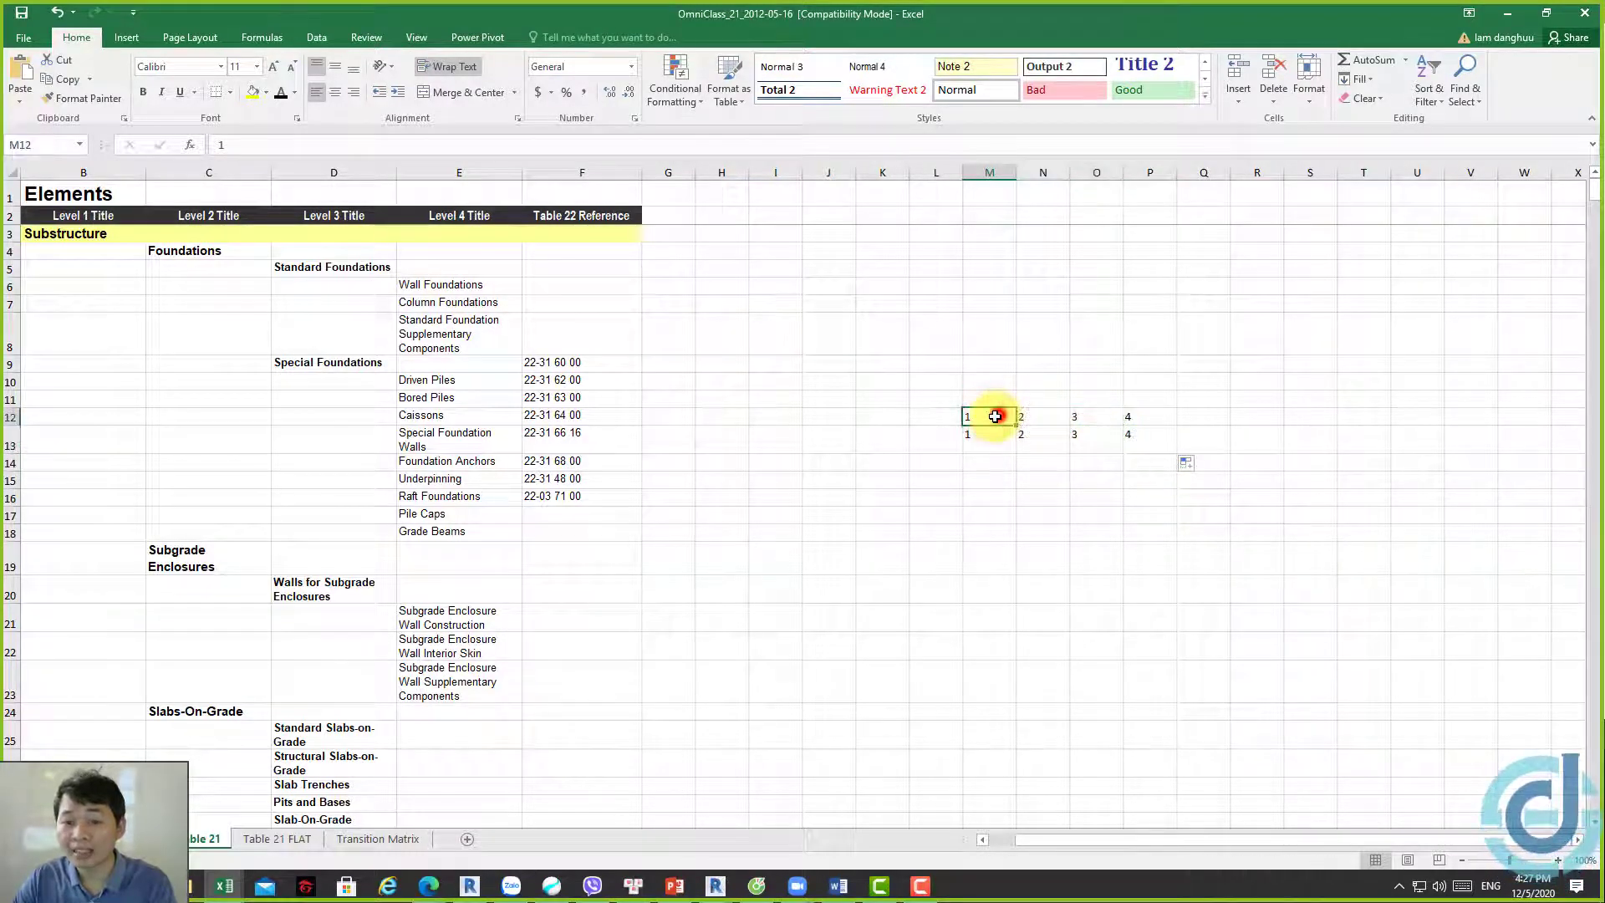
mouse_move(997, 414)
mouse_down()
mouse_move(1002, 435)
mouse_move(1101, 435)
mouse_up()
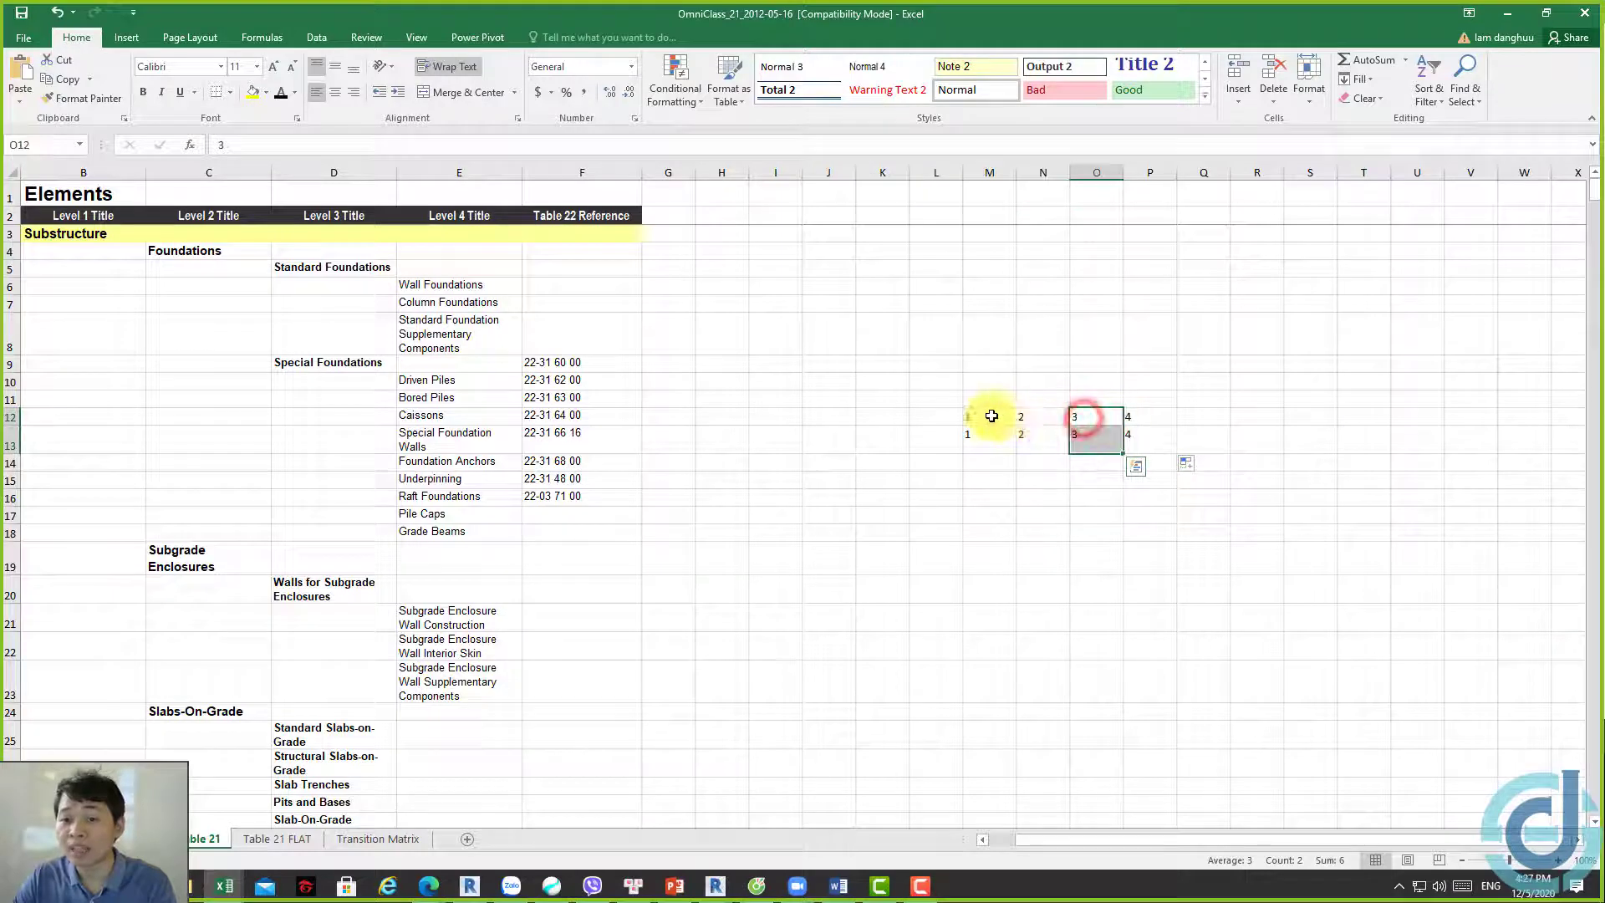
mouse_move(992, 416)
mouse_down()
mouse_move(1136, 415)
mouse_move(1136, 433)
mouse_up()
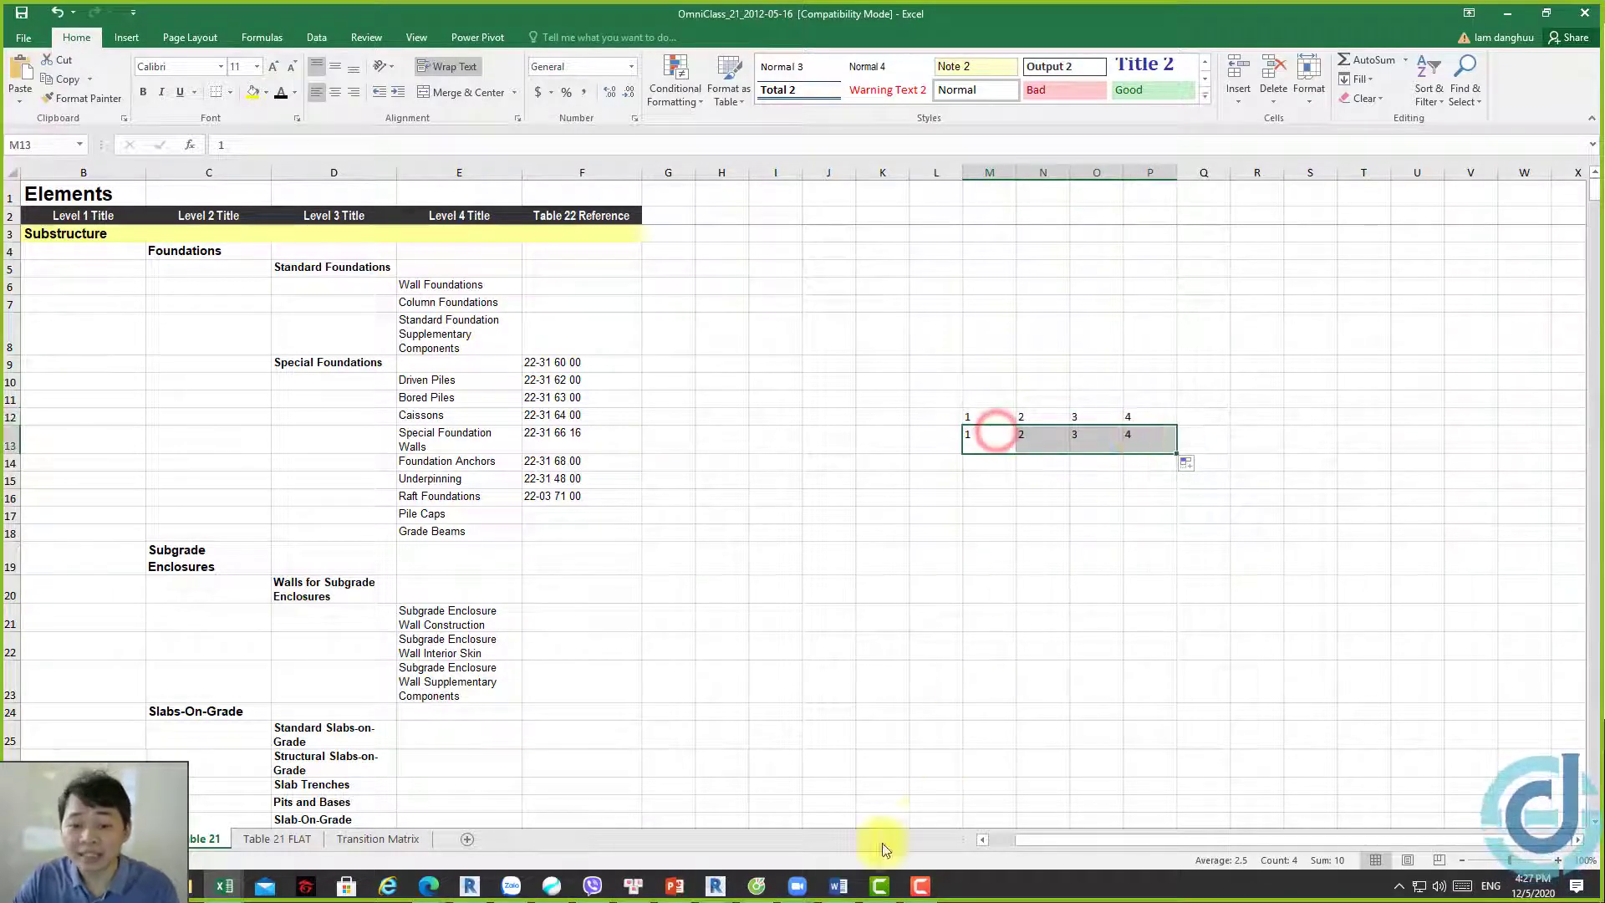
click(716, 885)
Back in Dynamo, connect List.GroupByFunction's var[]..[] output to List.Transpose's lists input
click(664, 816)
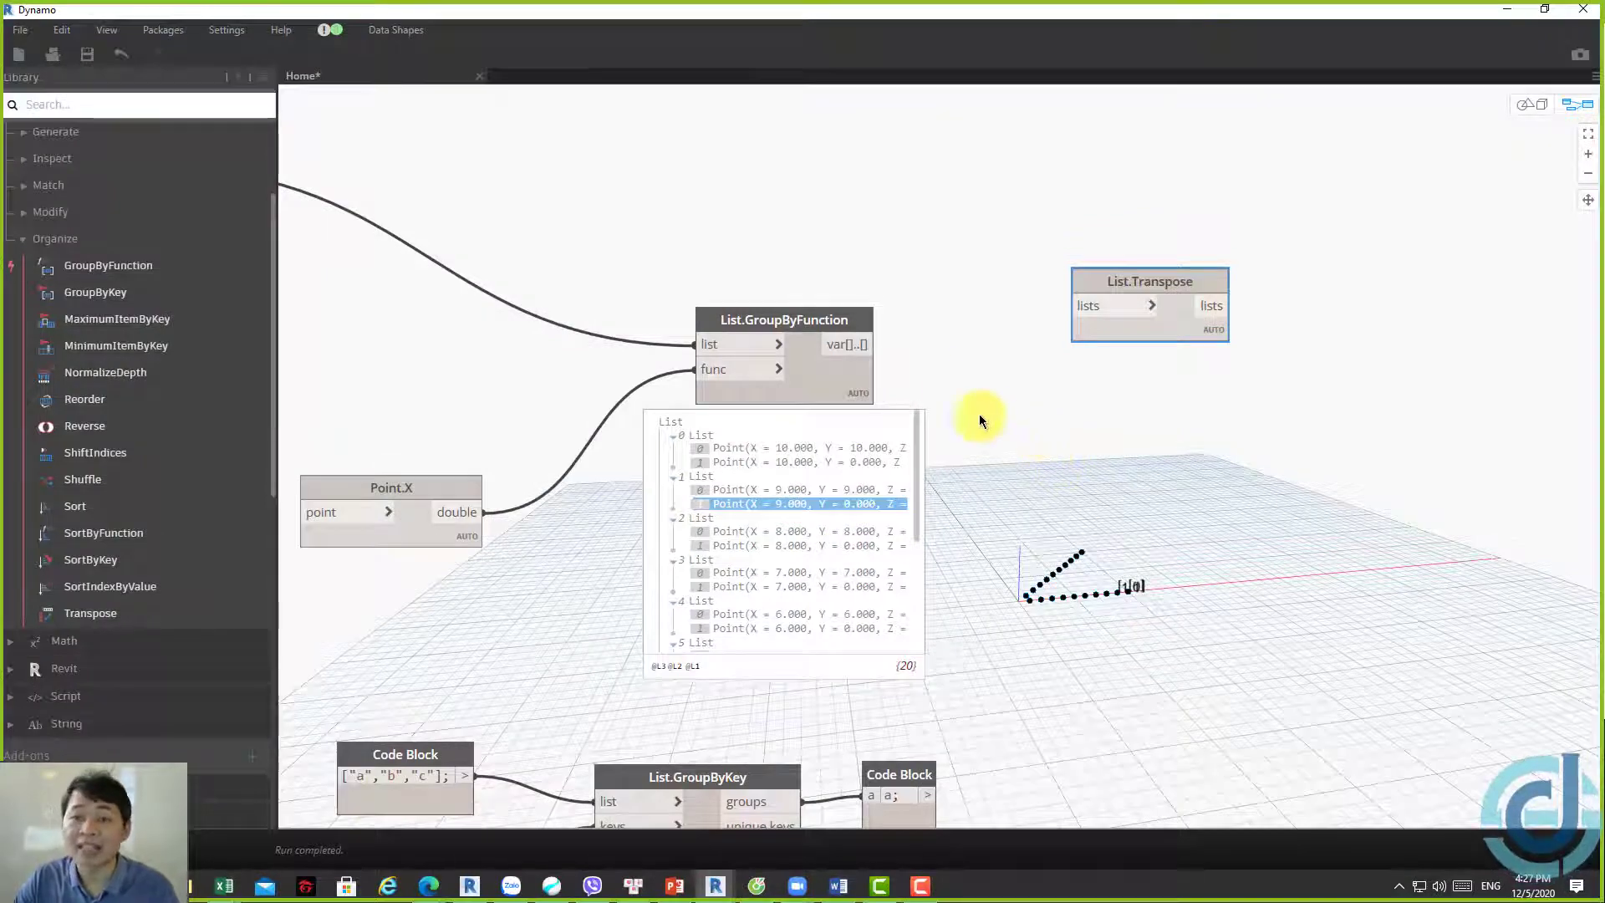
click(851, 344)
click(1086, 306)
mouse_move(782, 526)
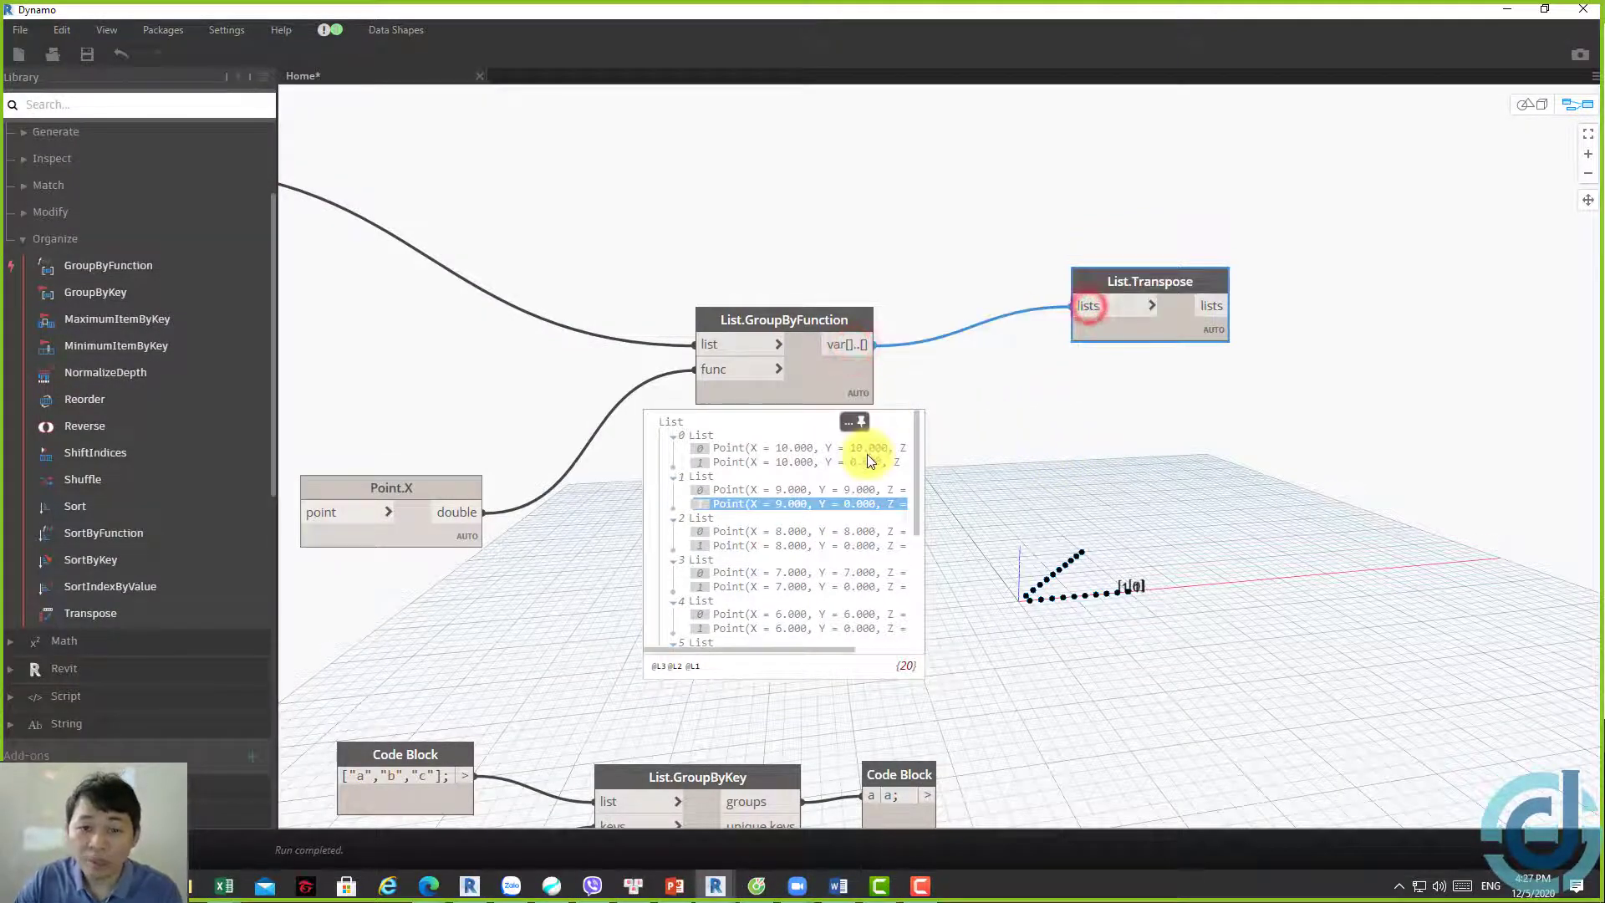
Step through the grouped points in GroupByFunction's preview, highlighting the point with X 7
click(779, 448)
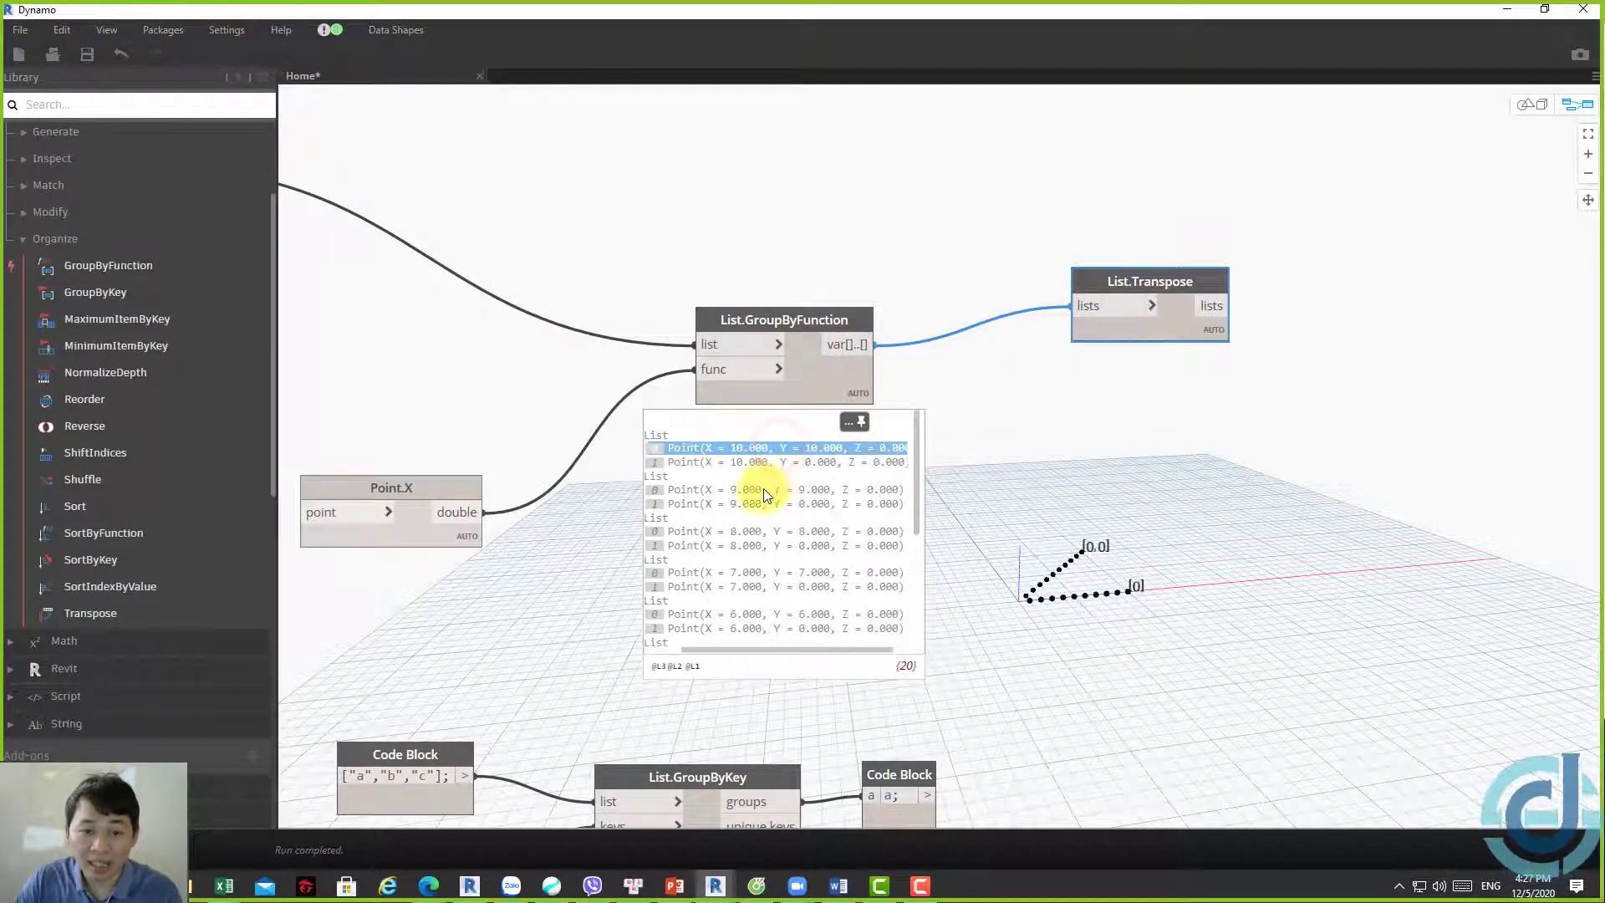
click(765, 490)
click(782, 531)
click(782, 573)
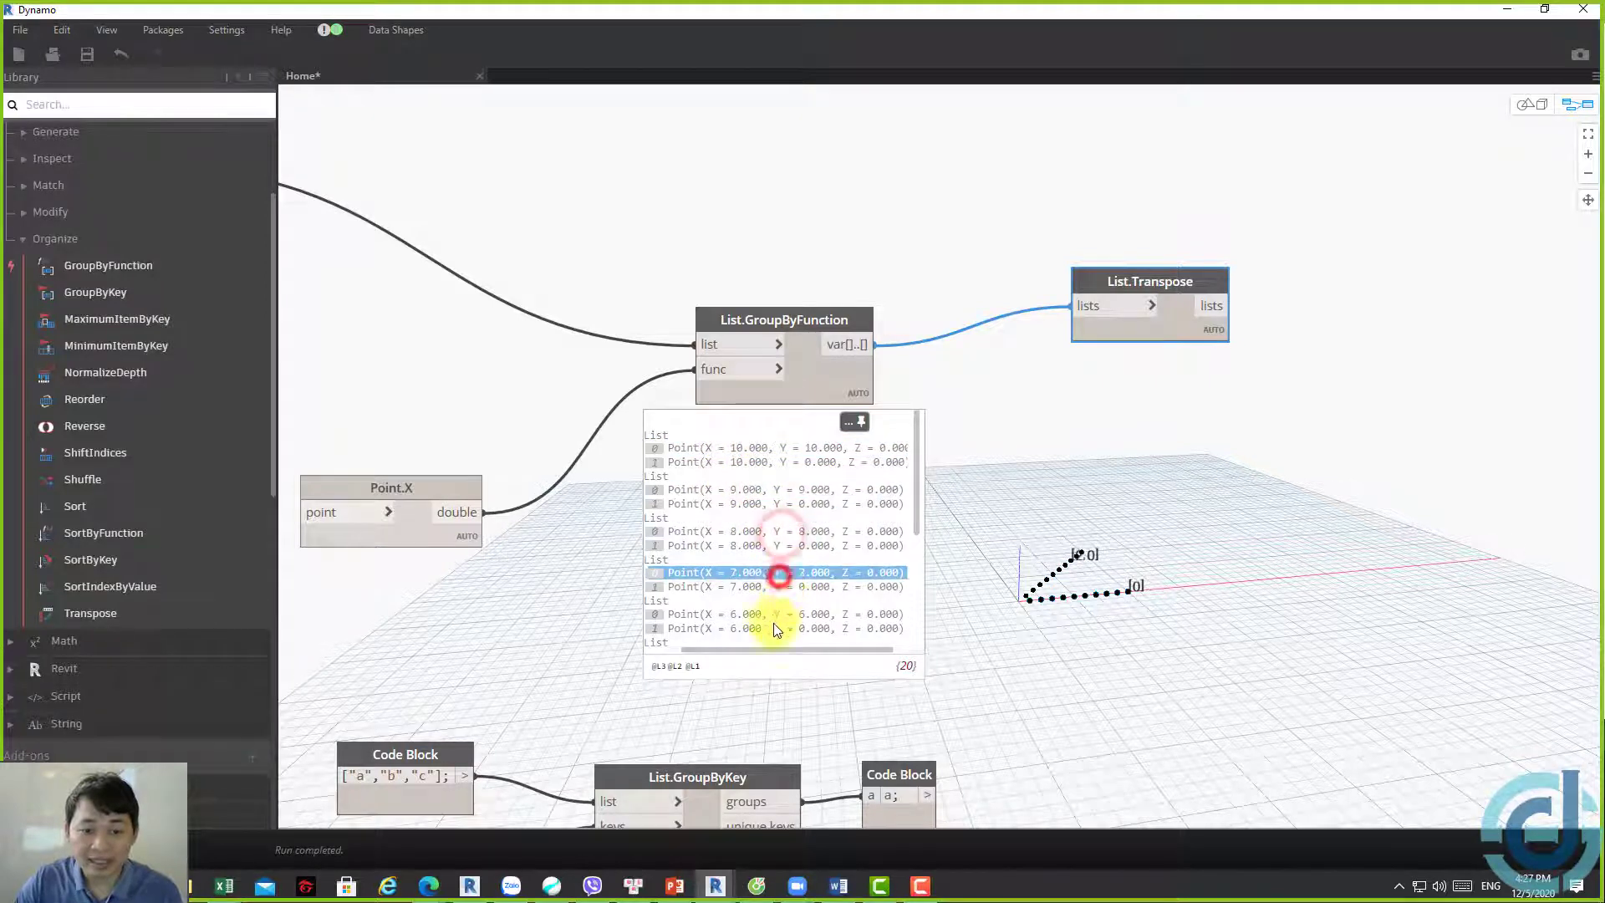
scroll(893, 526, down, 5)
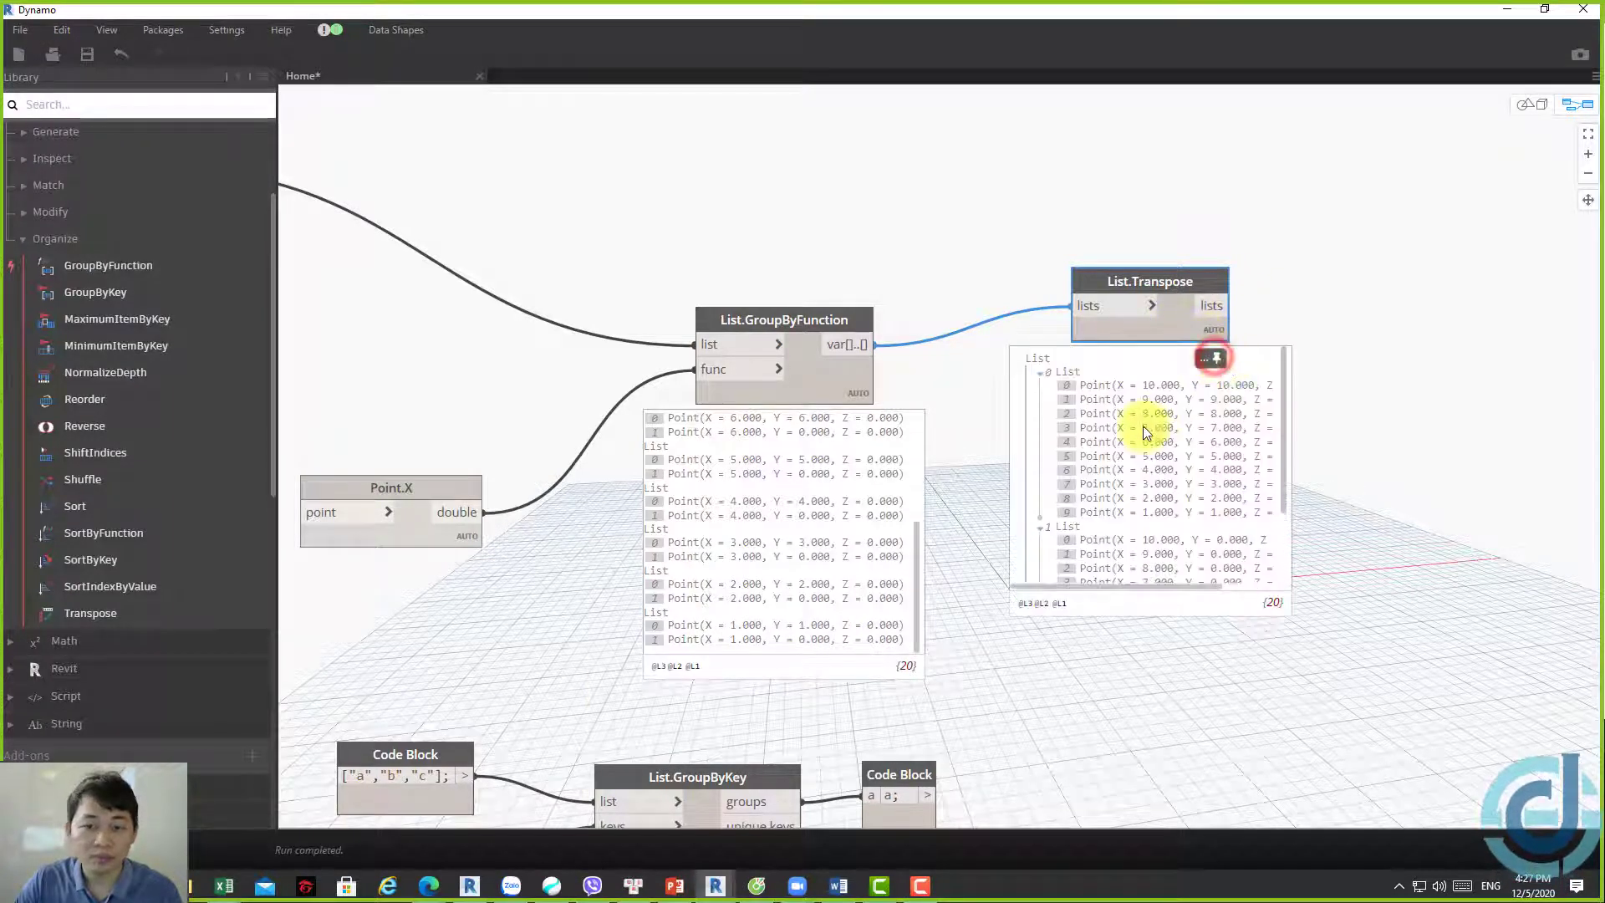
scroll(1154, 425, down, 3)
scroll(1153, 423, up, 3)
Inspect the transposed lists' points and briefly view the 3D geometry alone
click(1122, 387)
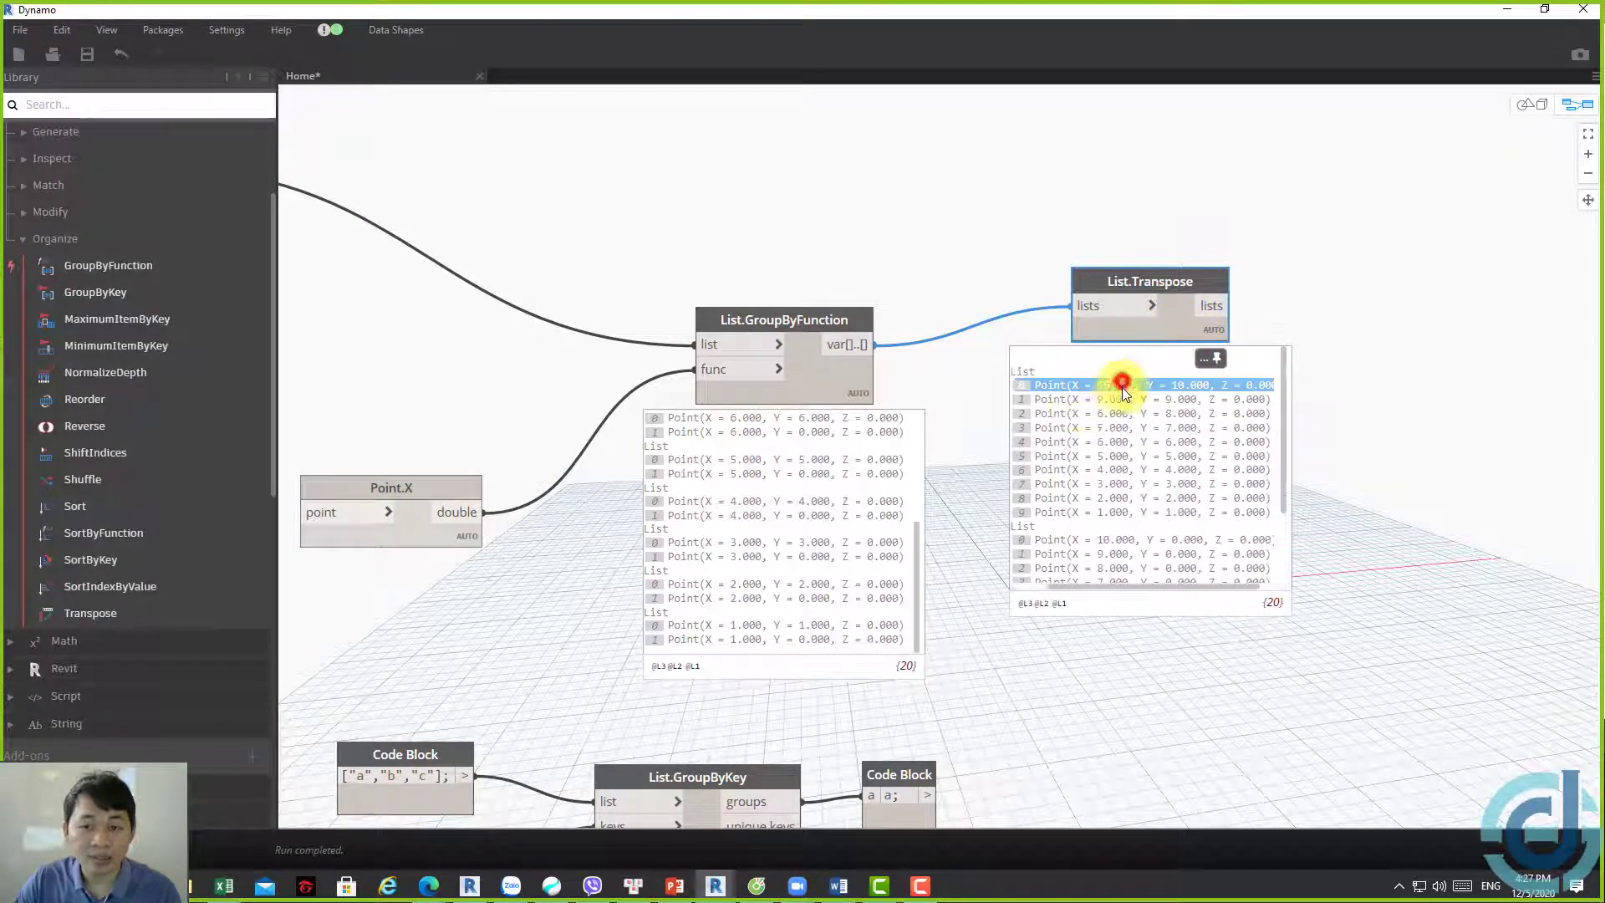
click(1116, 399)
key(ctrl+b)
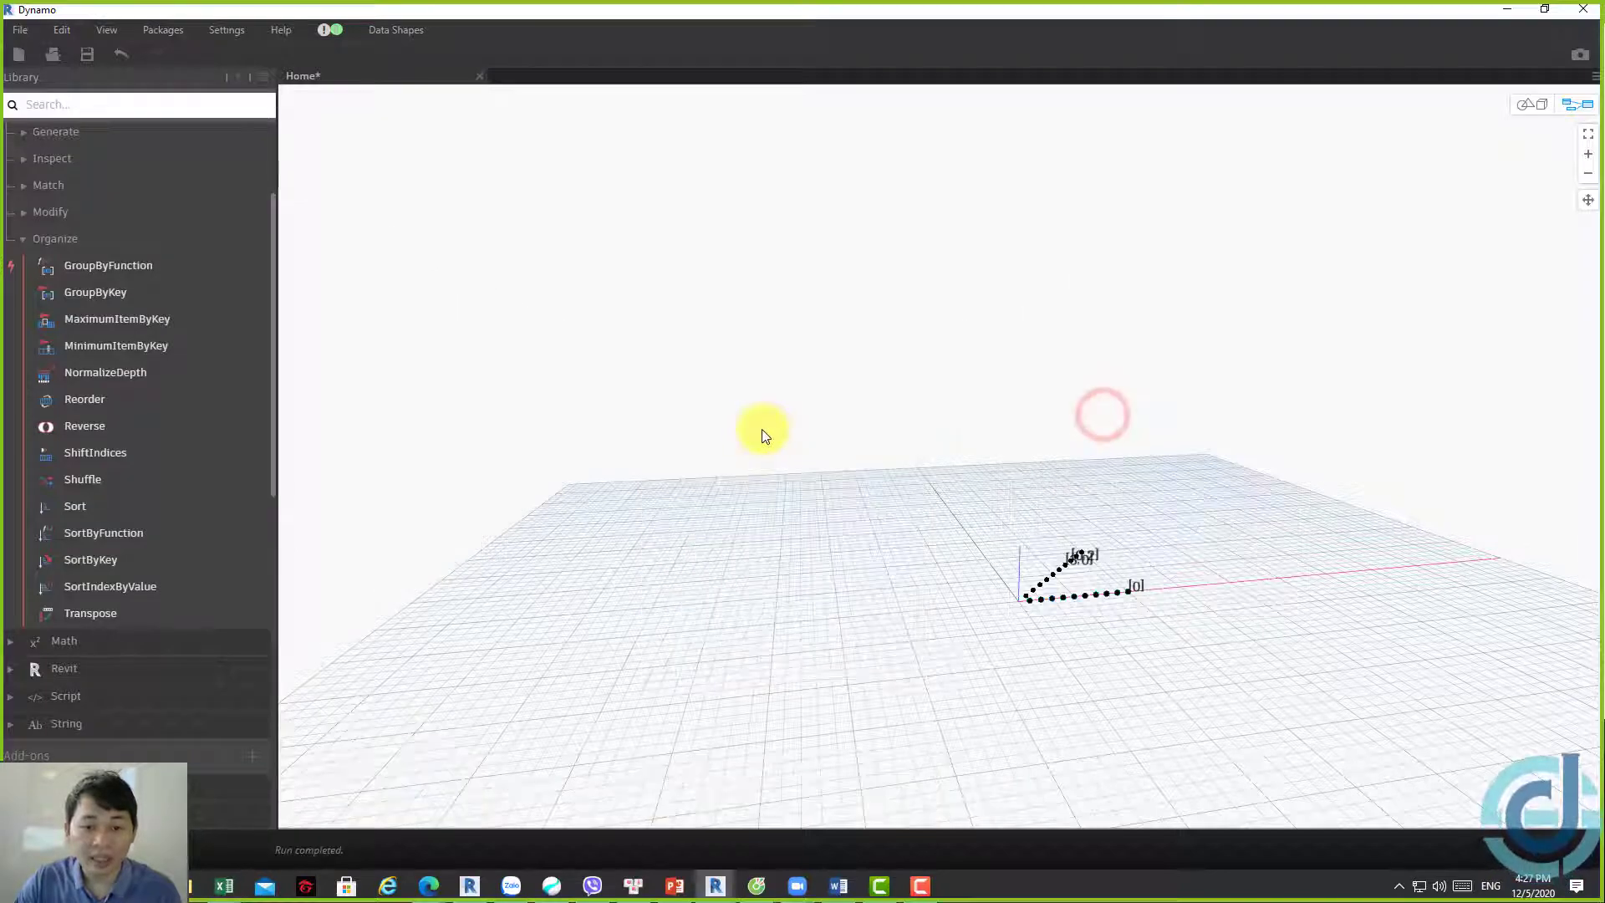
click(1577, 104)
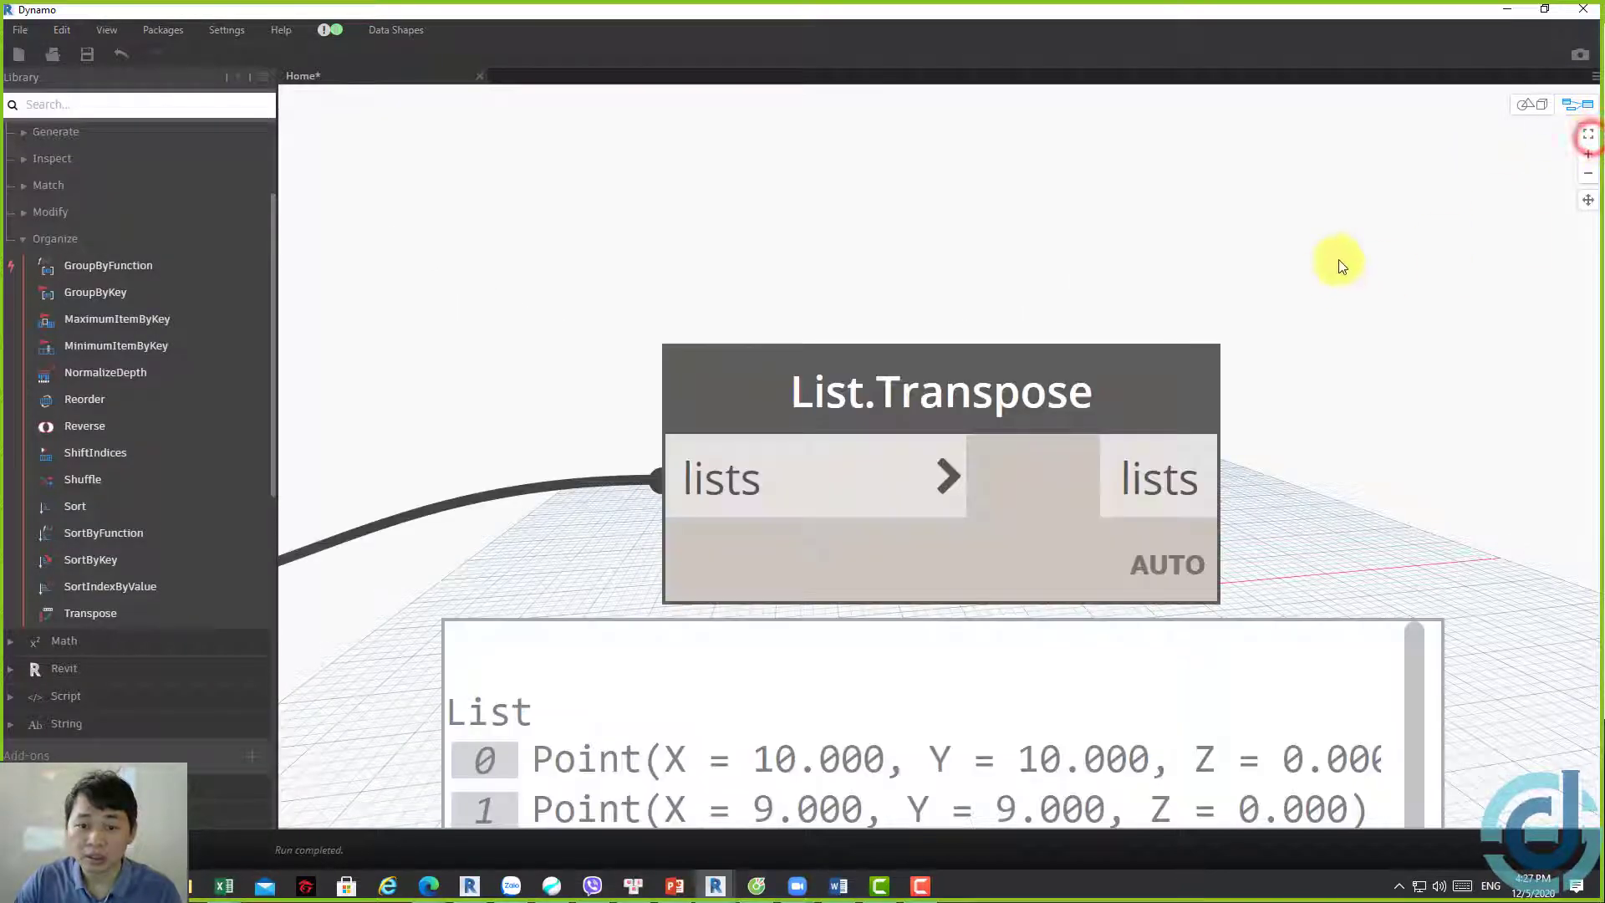
middle_drag(1236, 352, 980, 381)
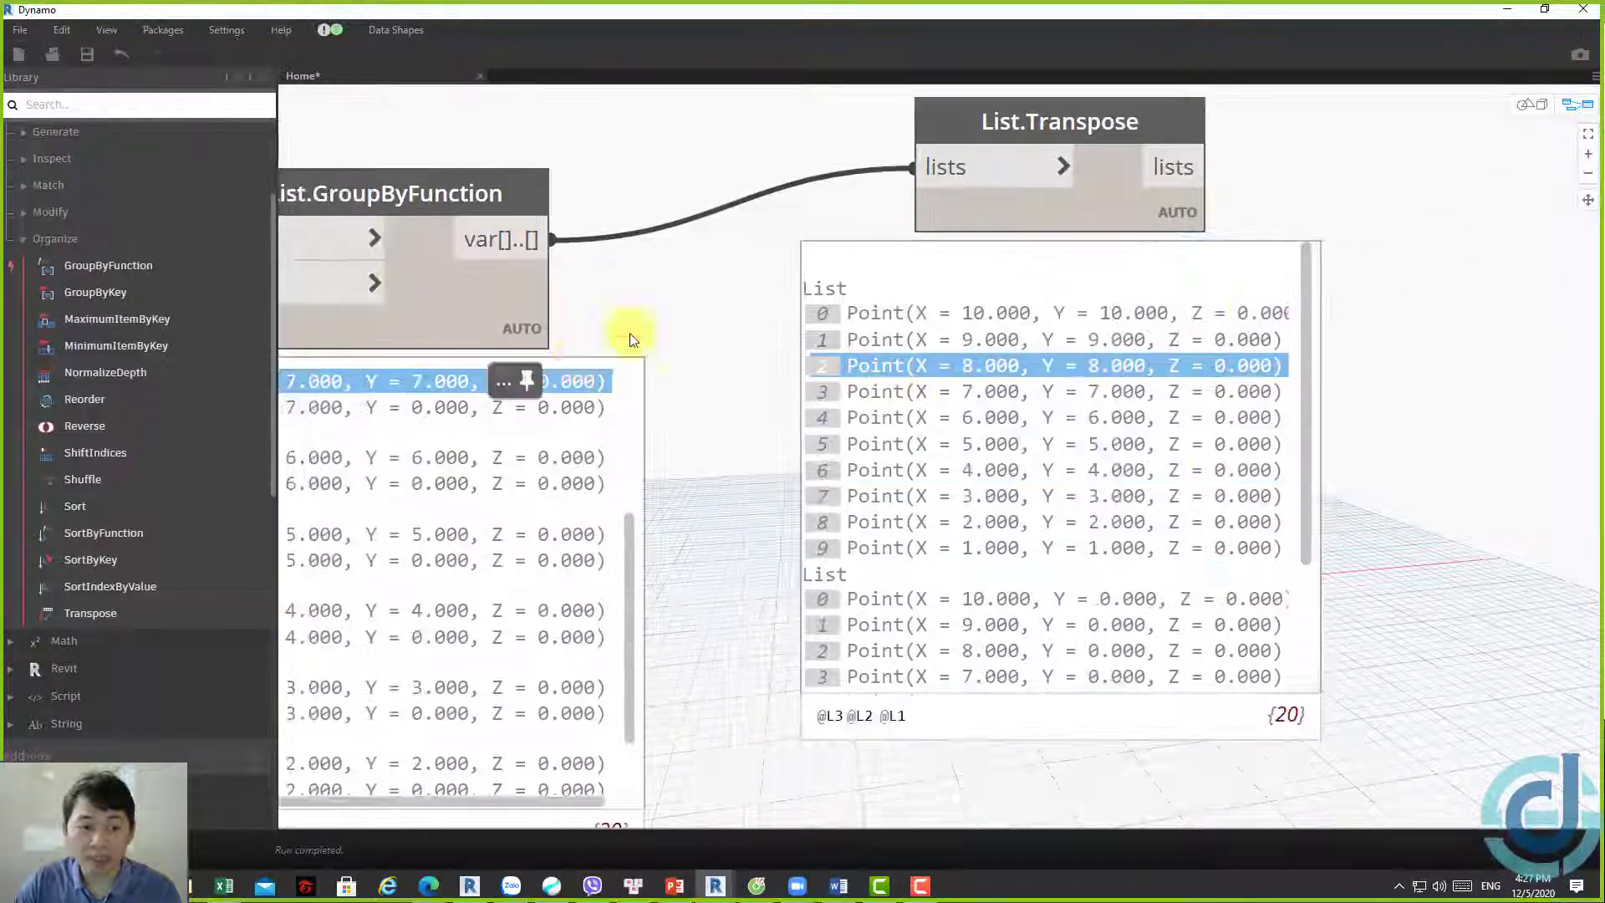
middle_drag(627, 334, 769, 388)
Highlight successive grouped points down to X 3 and bring List.Transpose's results into view
click(766, 381)
click(764, 457)
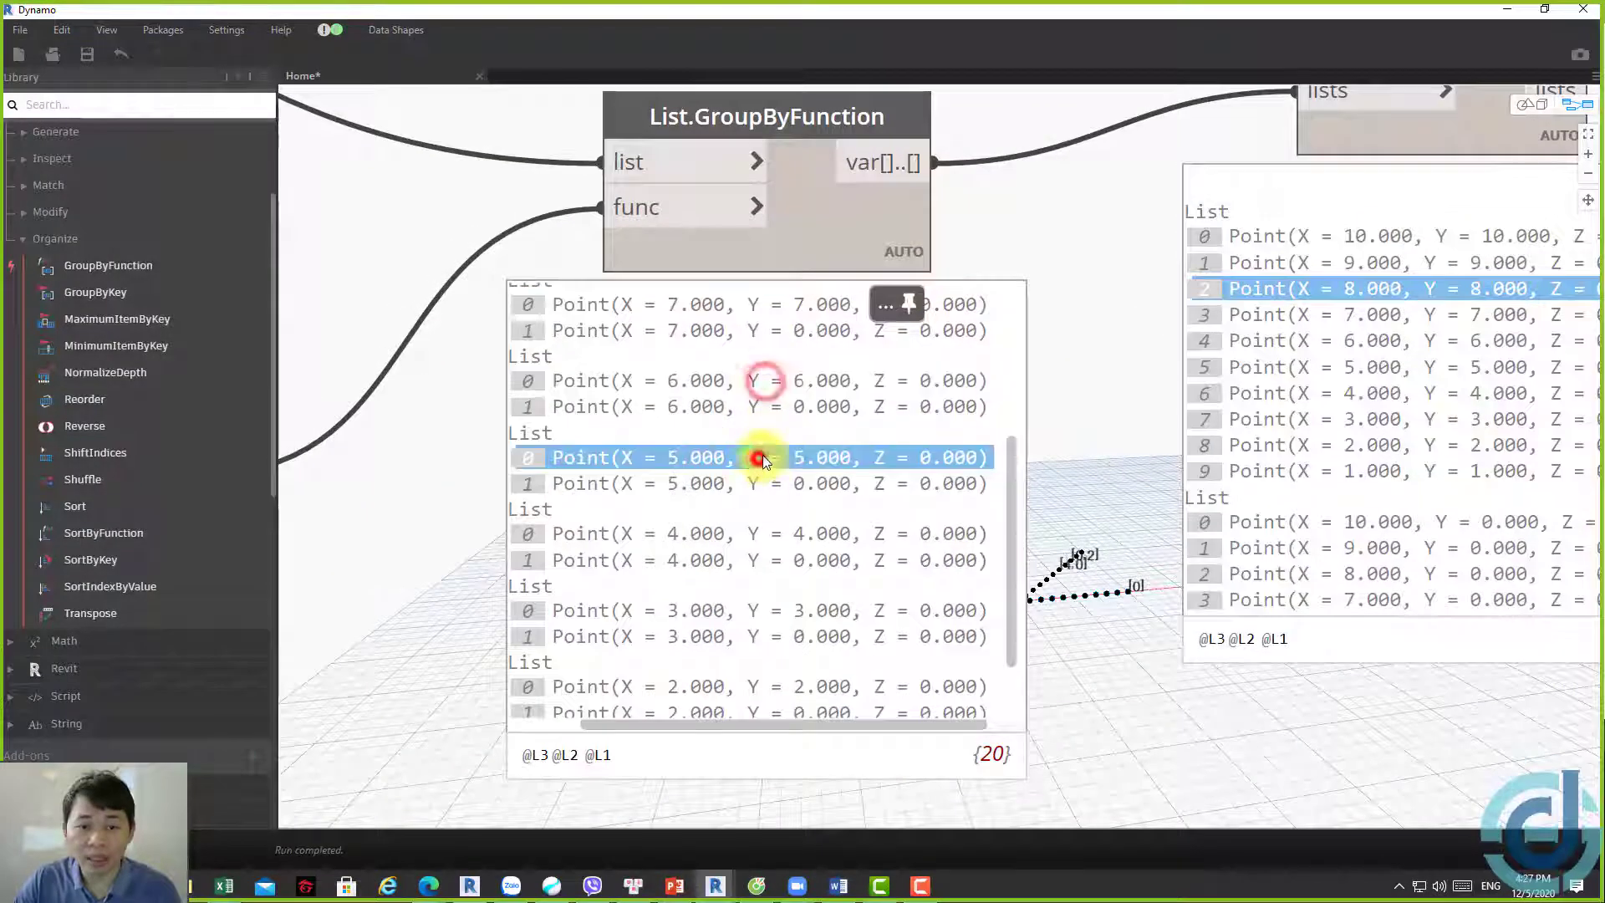
click(761, 534)
click(764, 608)
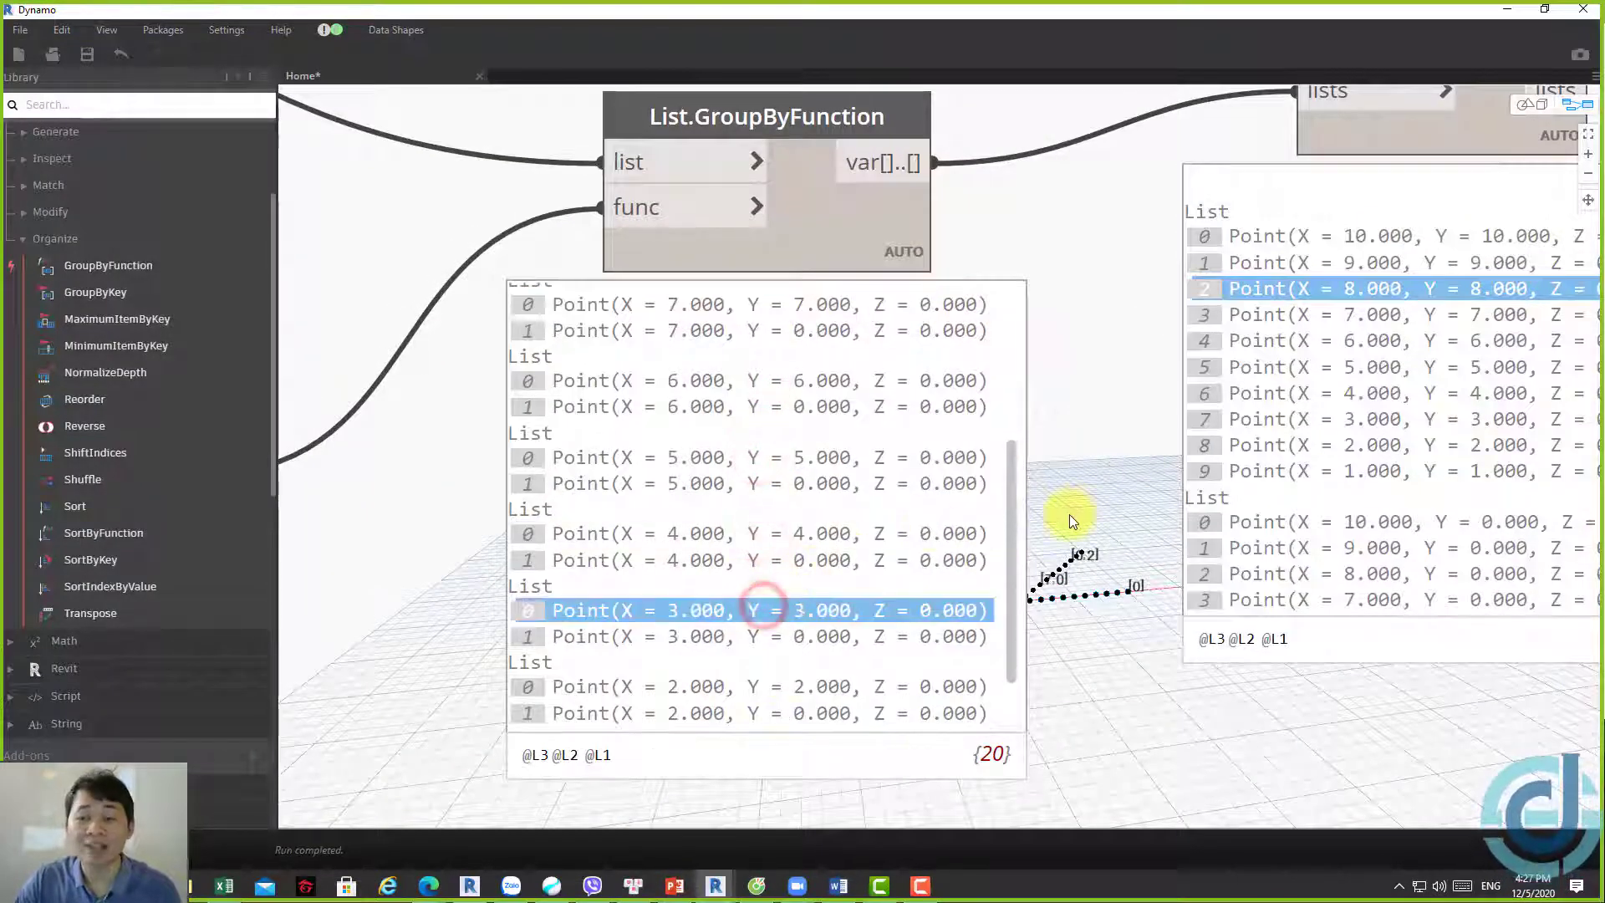
middle_drag(1085, 385, 1078, 385)
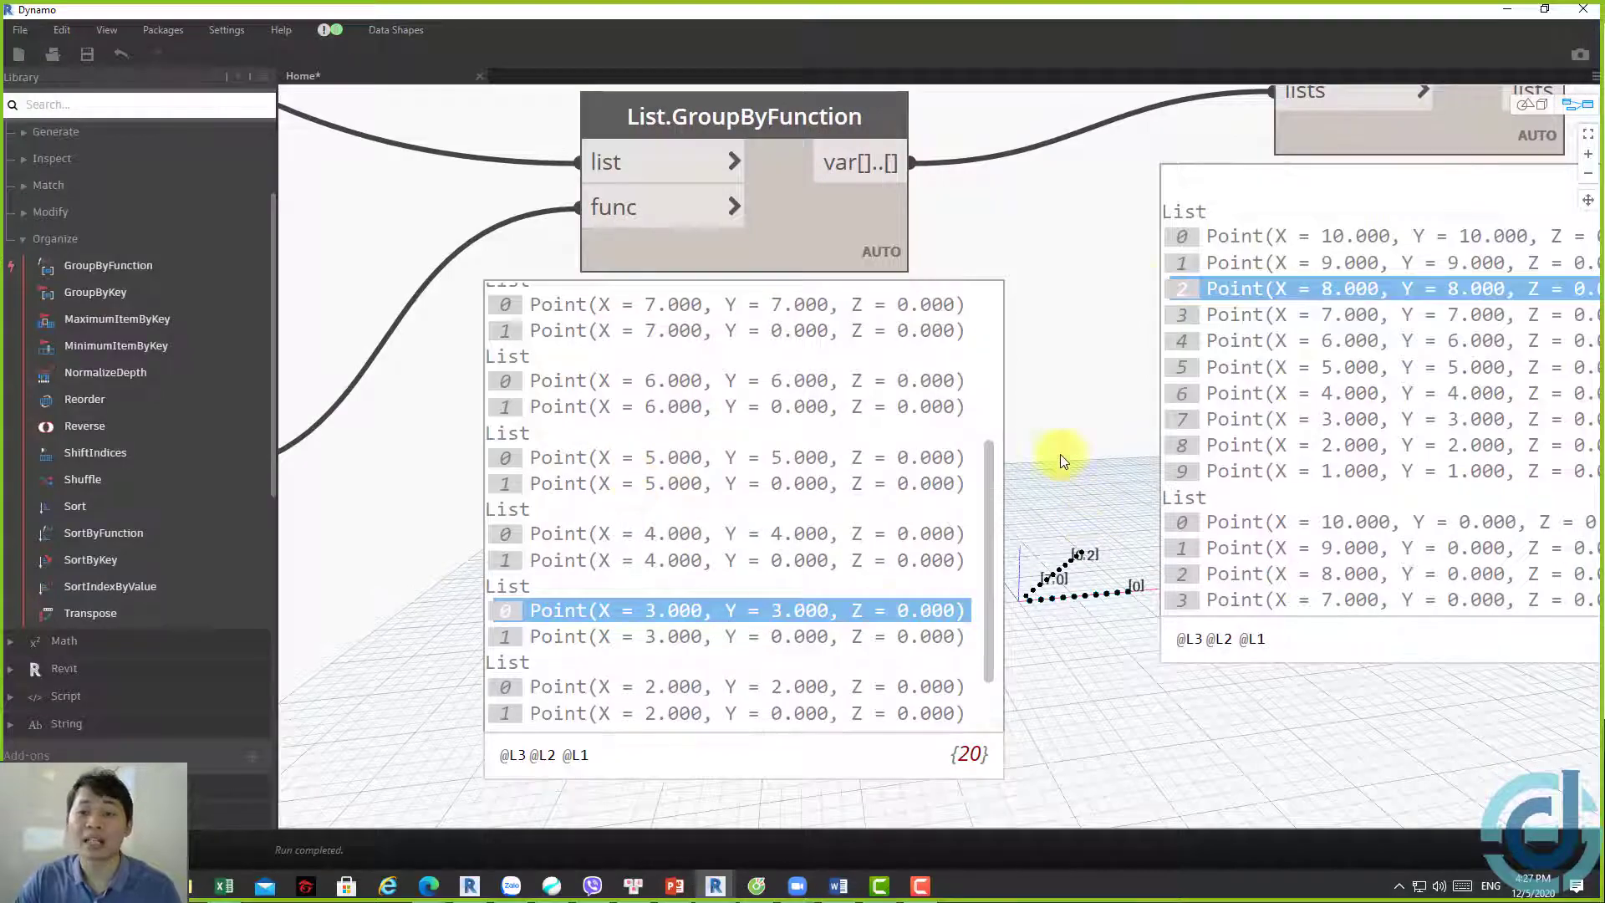
middle_drag(1344, 213, 833, 351)
mouse_move(921, 526)
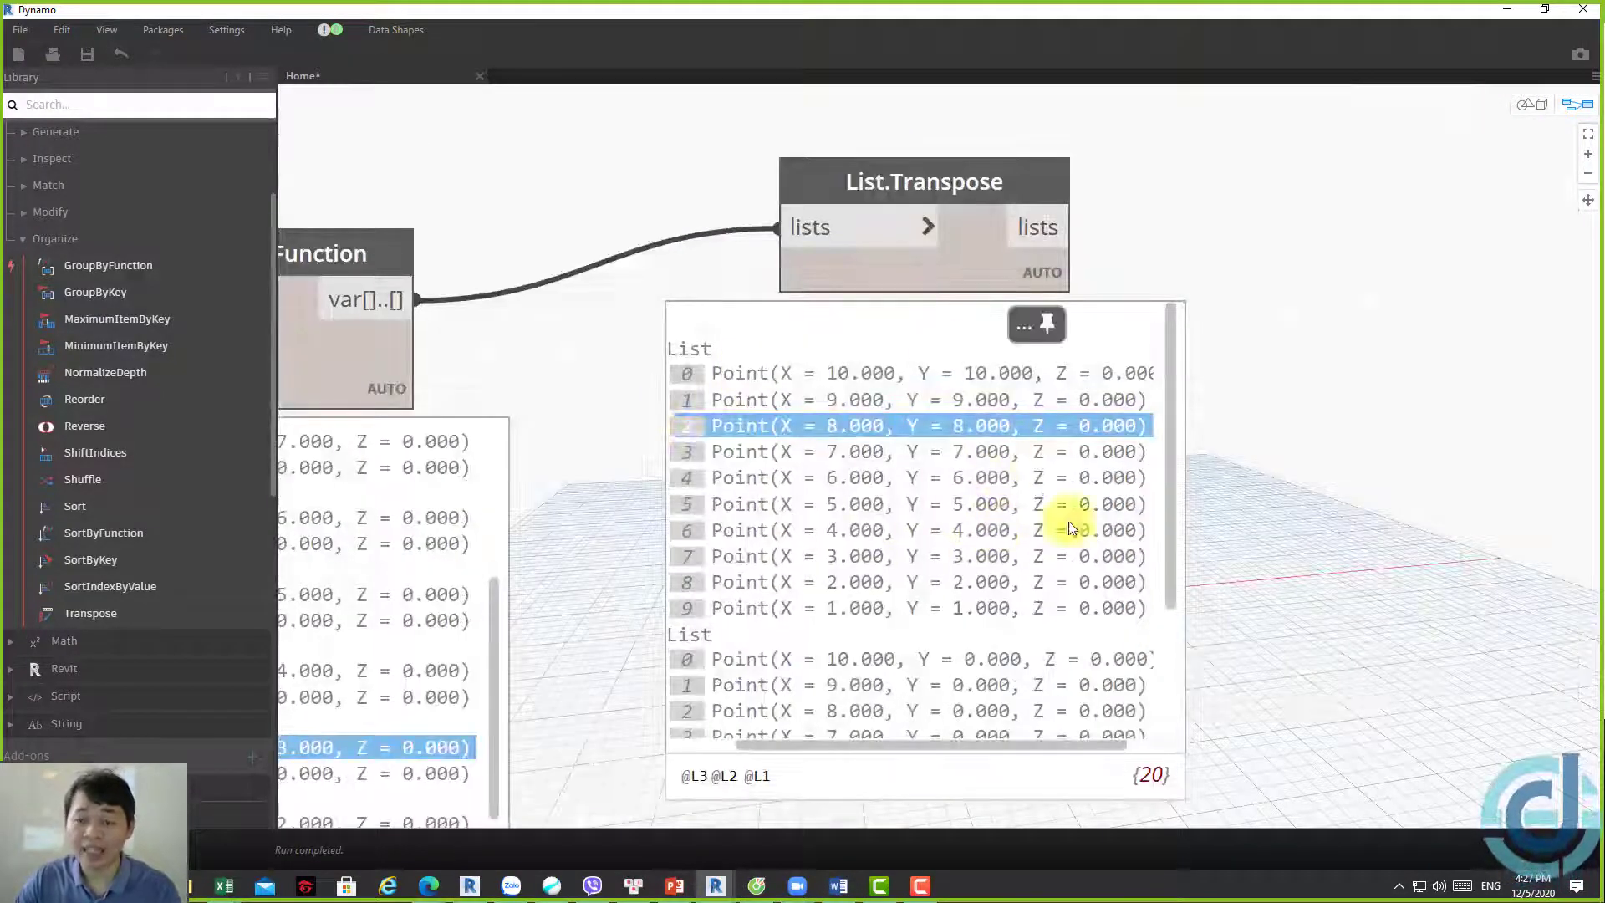